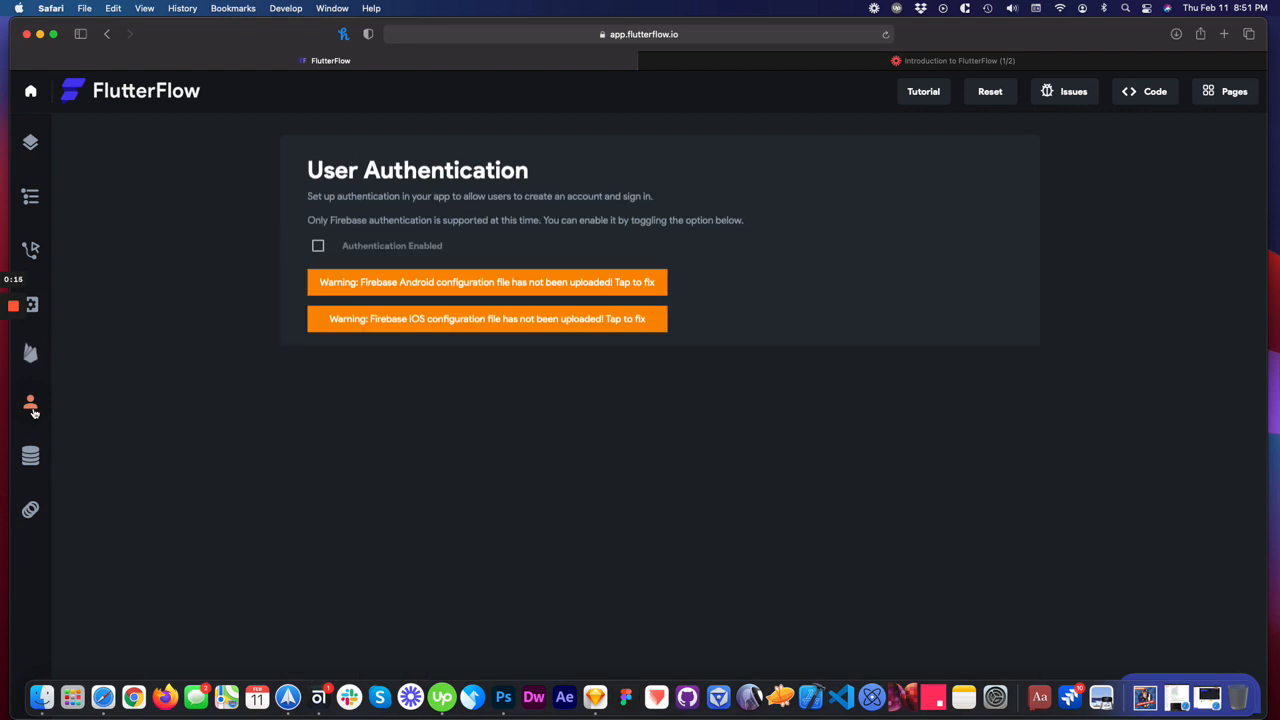
# - Look through the project's database collections, animations and app settings, including nav bar, project colors and typography
pyautogui.click(30, 456)
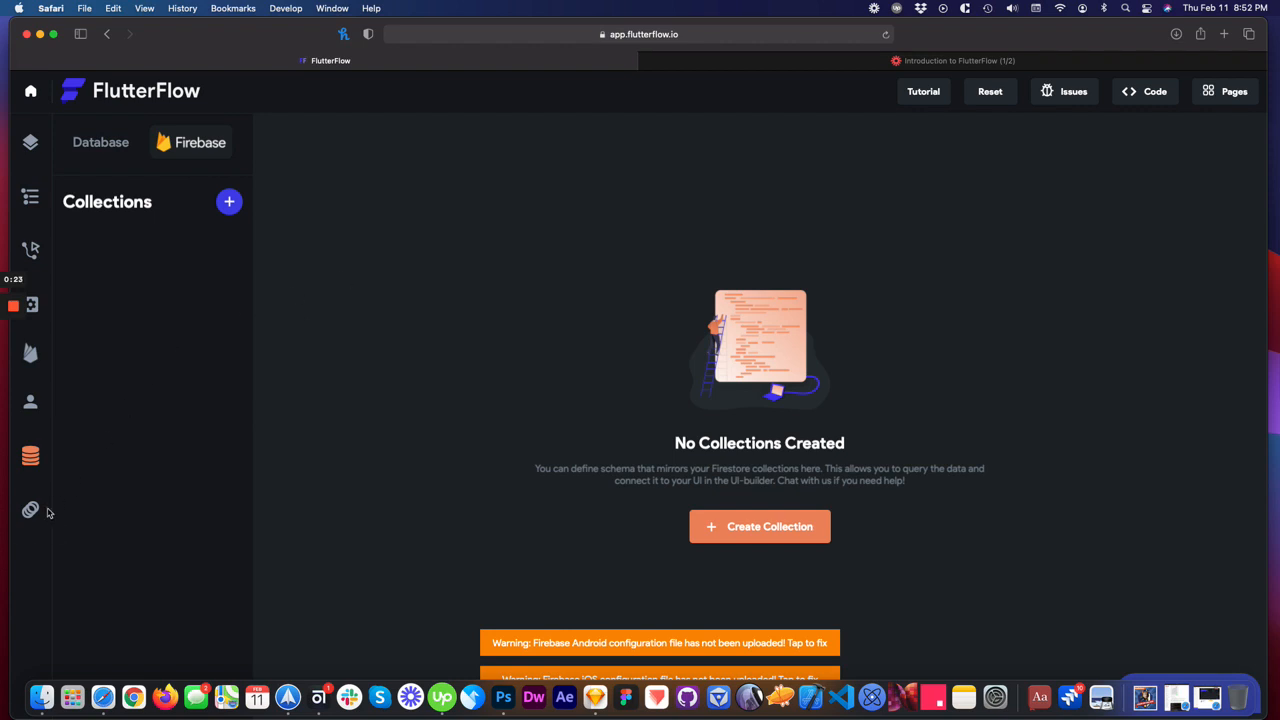
pyautogui.click(35, 511)
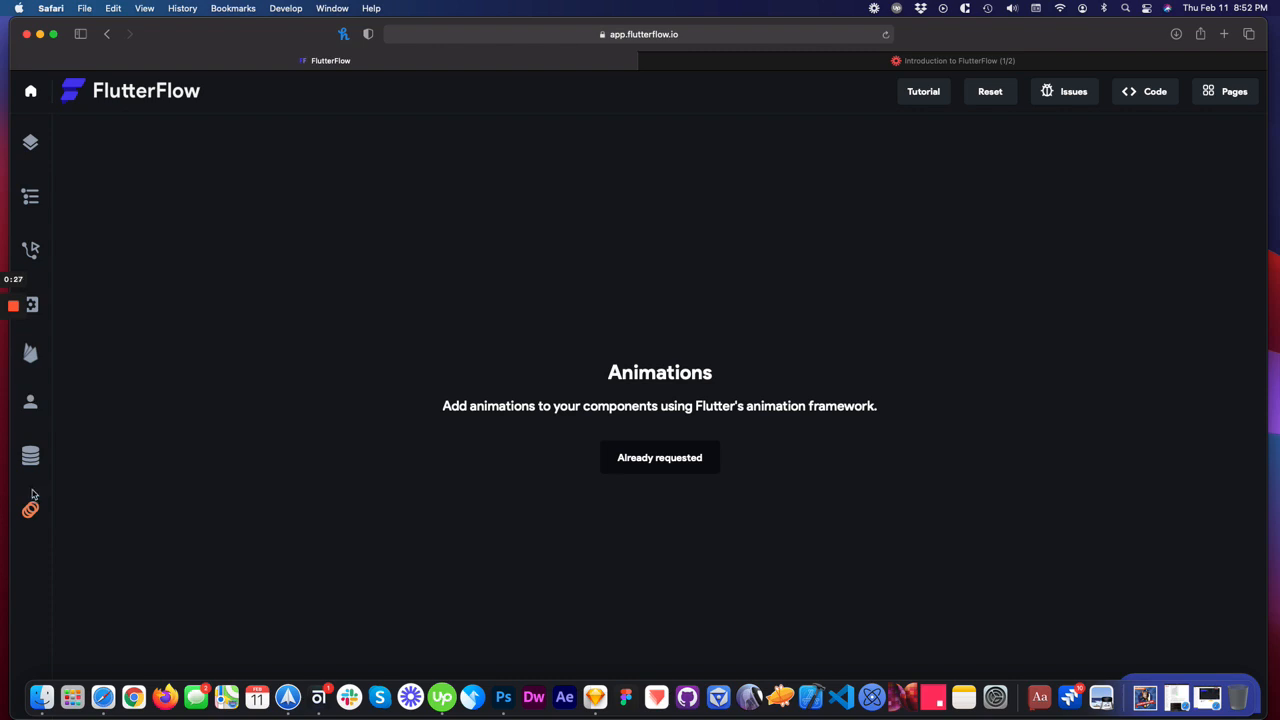
pyautogui.click(31, 305)
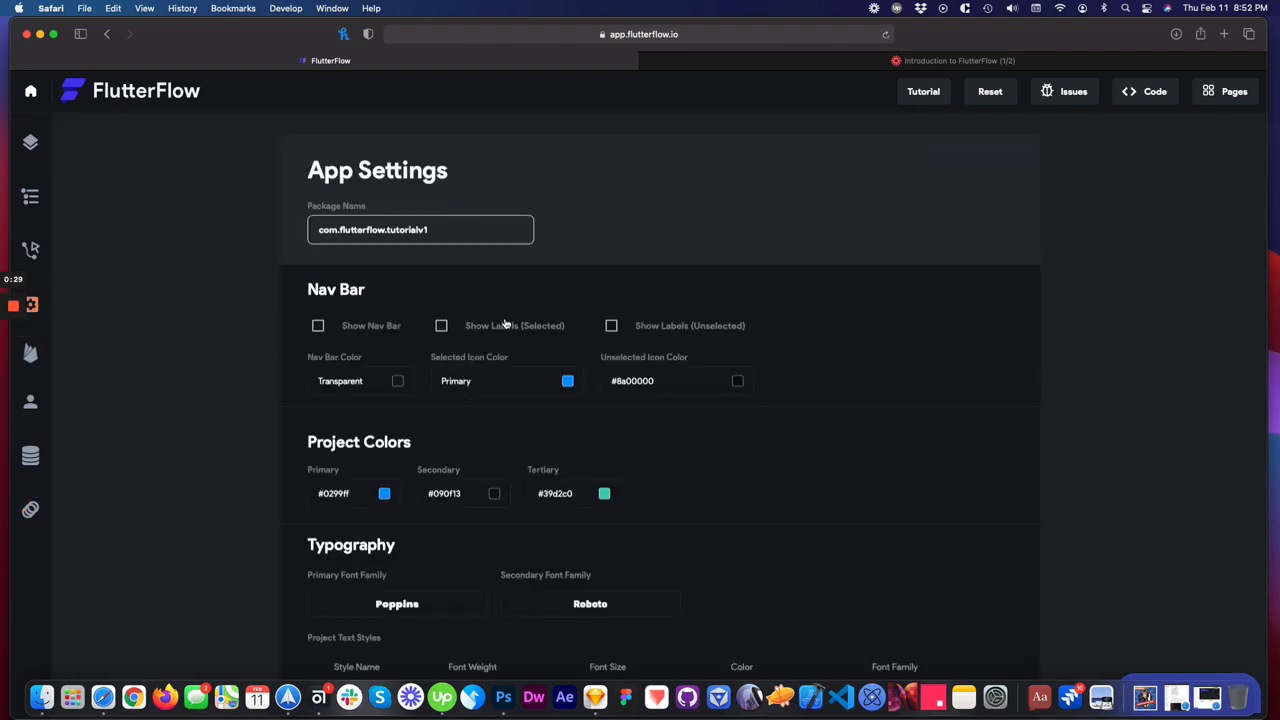
pyautogui.scroll(-2, 505, 324)
pyautogui.scroll(2, 505, 324)
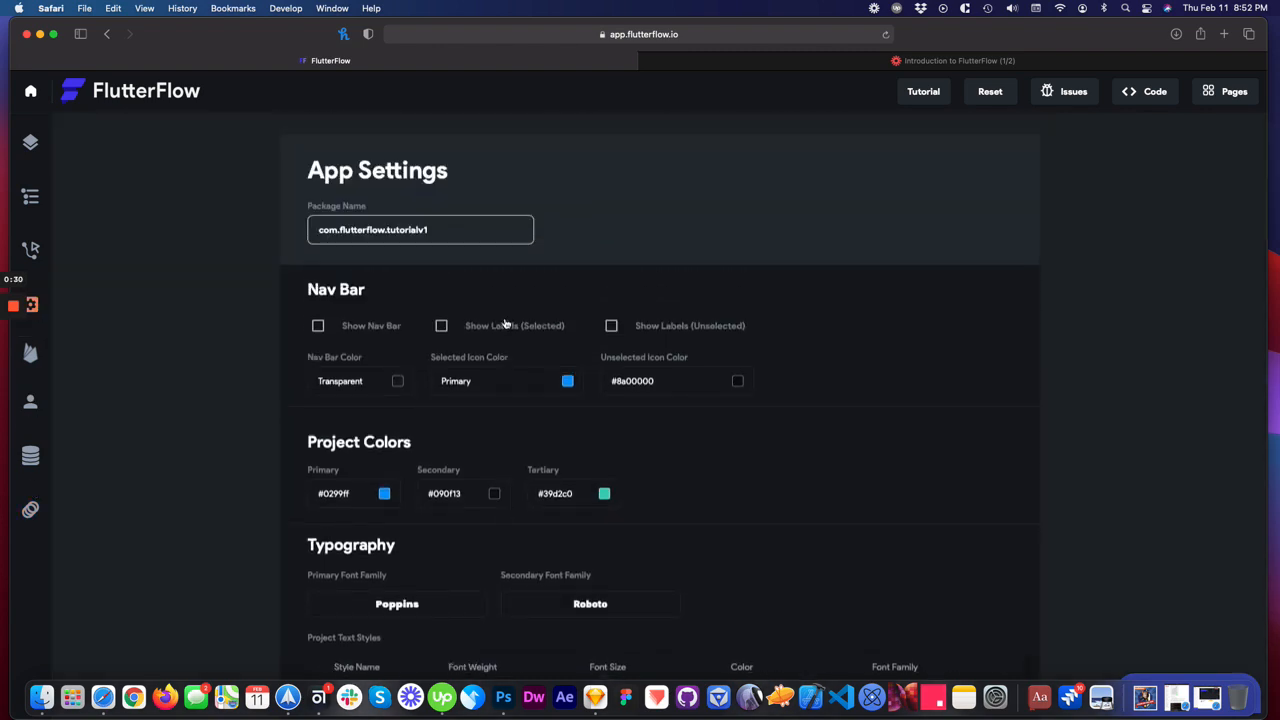
# - Return to the page builder and browse the available base and layout elements in the widget palette
pyautogui.click(30, 141)
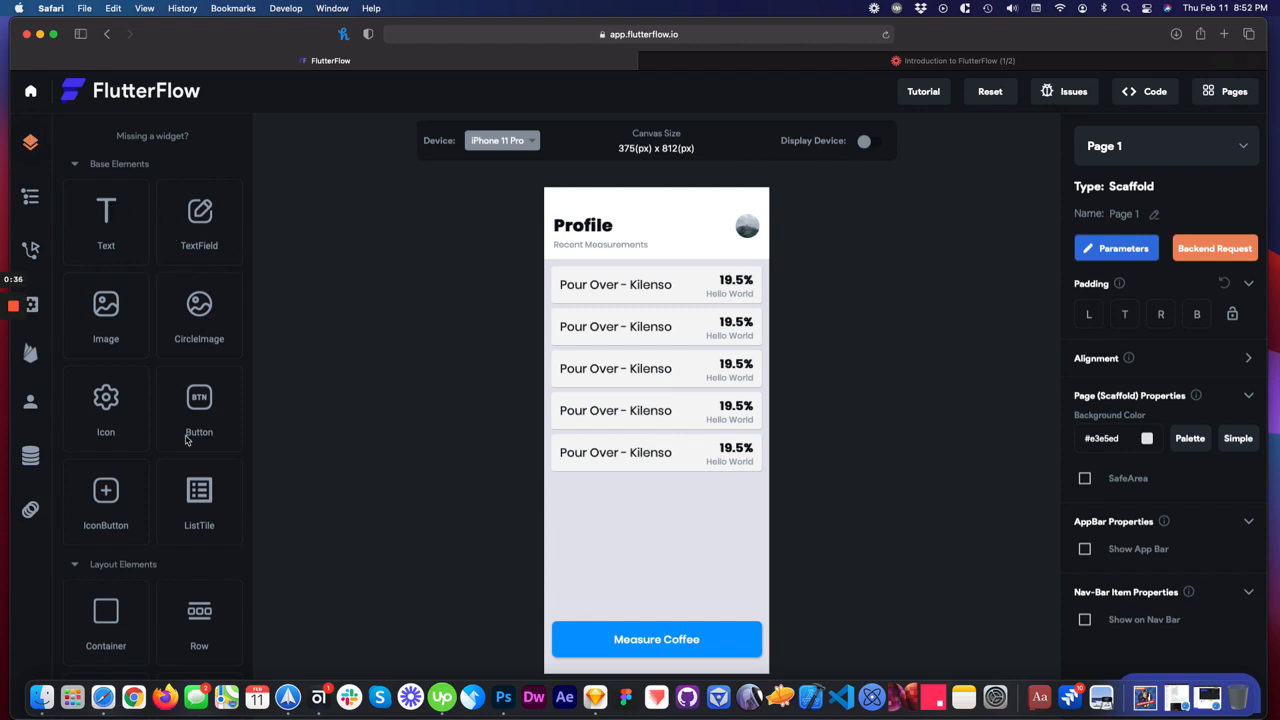
pyautogui.scroll(-5, 188, 438)
pyautogui.scroll(5, 192, 432)
pyautogui.scroll(-3, 160, 278)
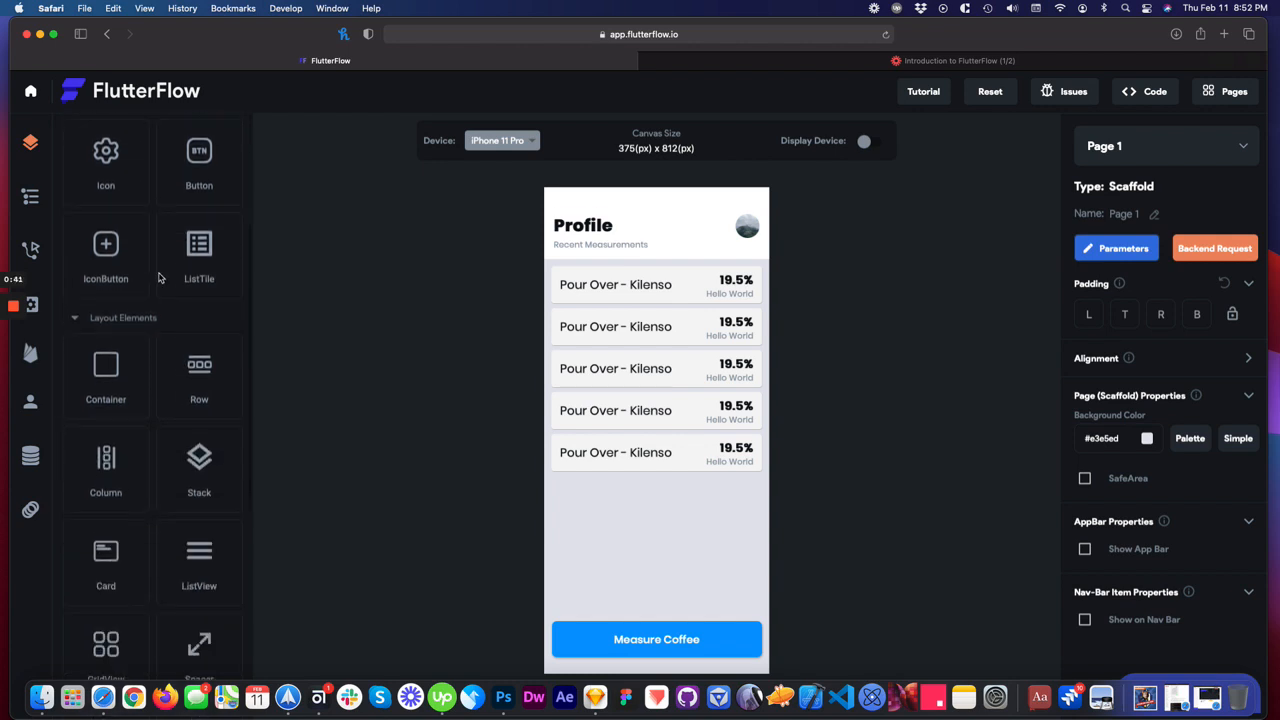
pyautogui.scroll(3, 160, 278)
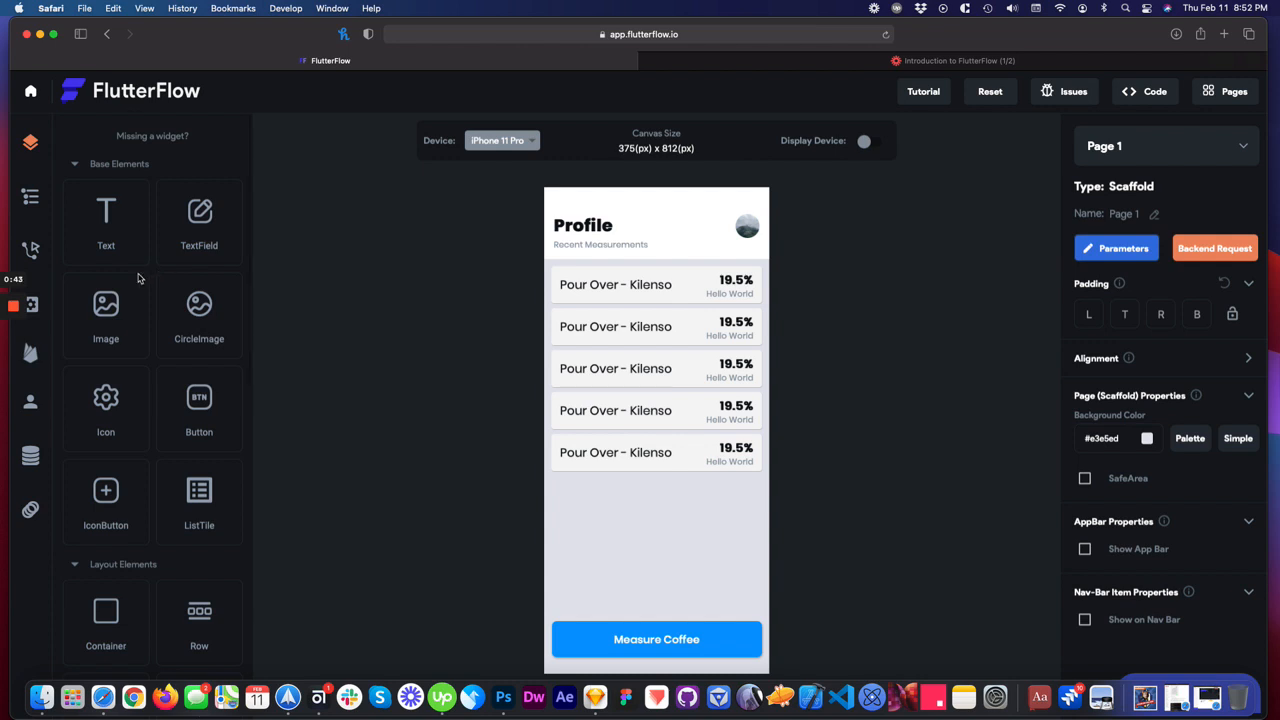
pyautogui.scroll(-5, 140, 285)
pyautogui.scroll(-1, 190, 262)
pyautogui.scroll(1, 190, 262)
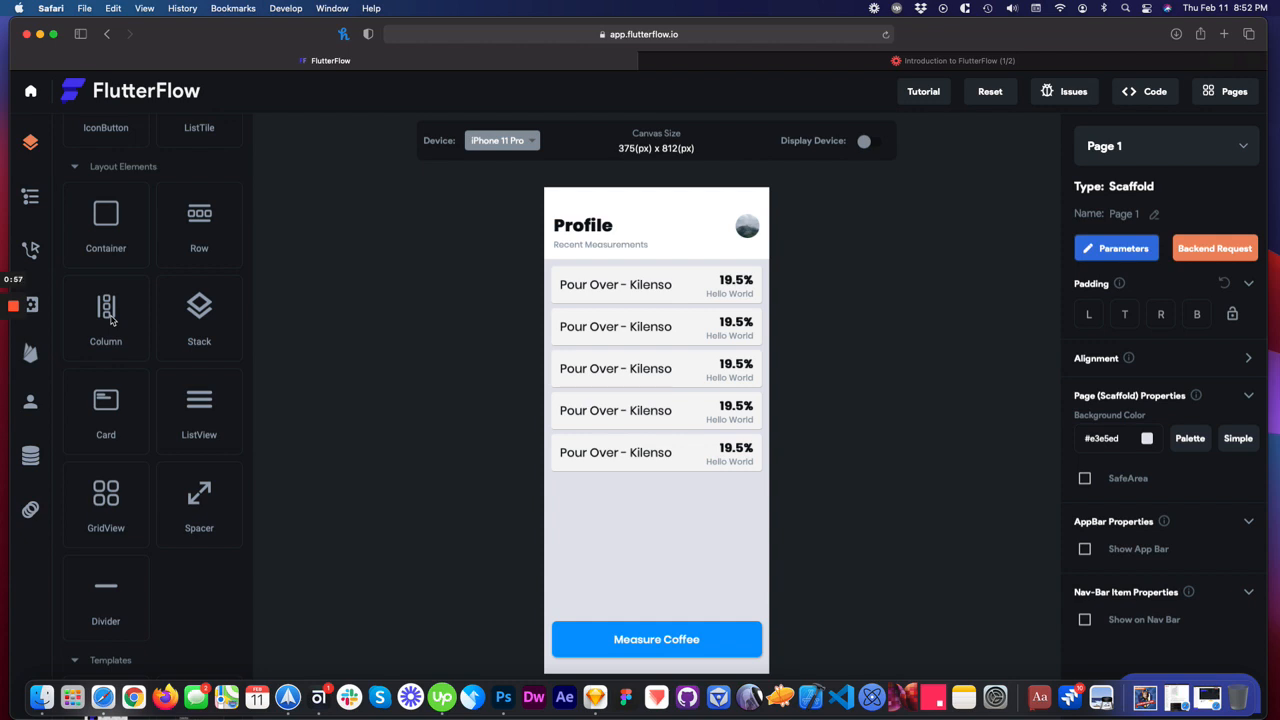
# - Inspect the column behind the Profile header and review the remaining layout elements, then deselect the column
pyautogui.moveTo(134, 350); pyautogui.dragTo(660, 244)
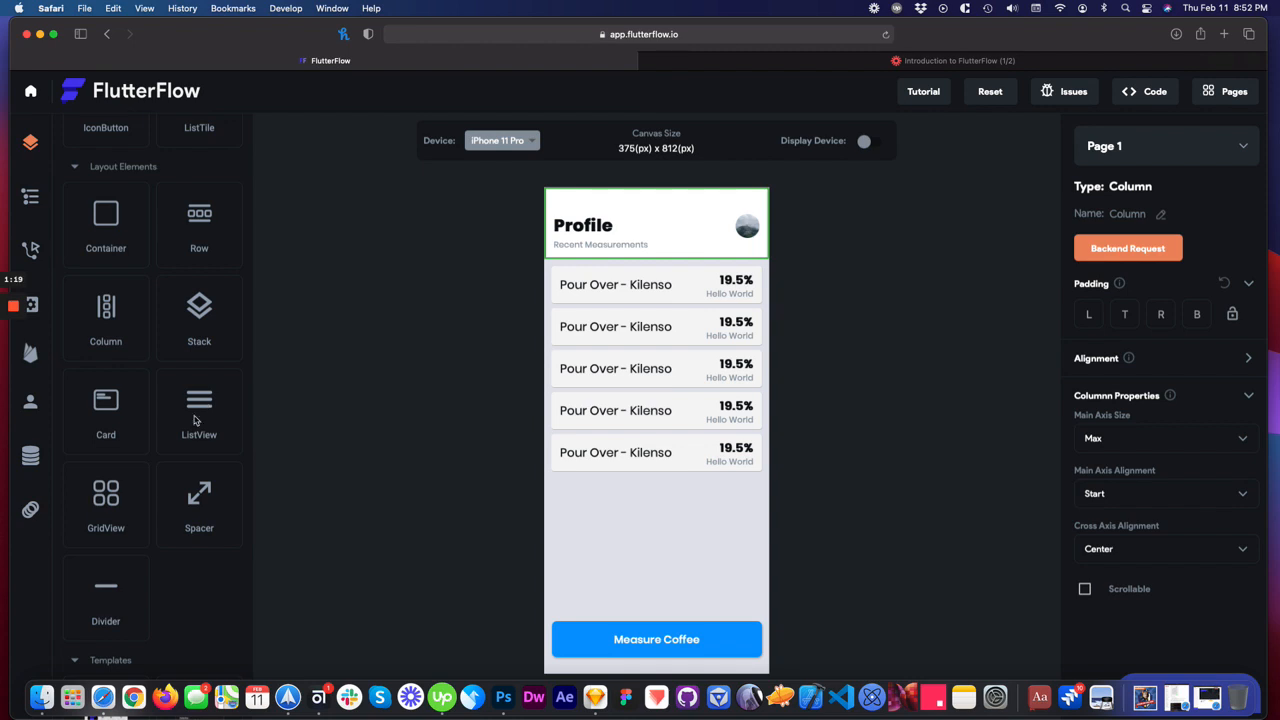
pyautogui.scroll(-1, 133, 525)
pyautogui.scroll(-1, 122, 463)
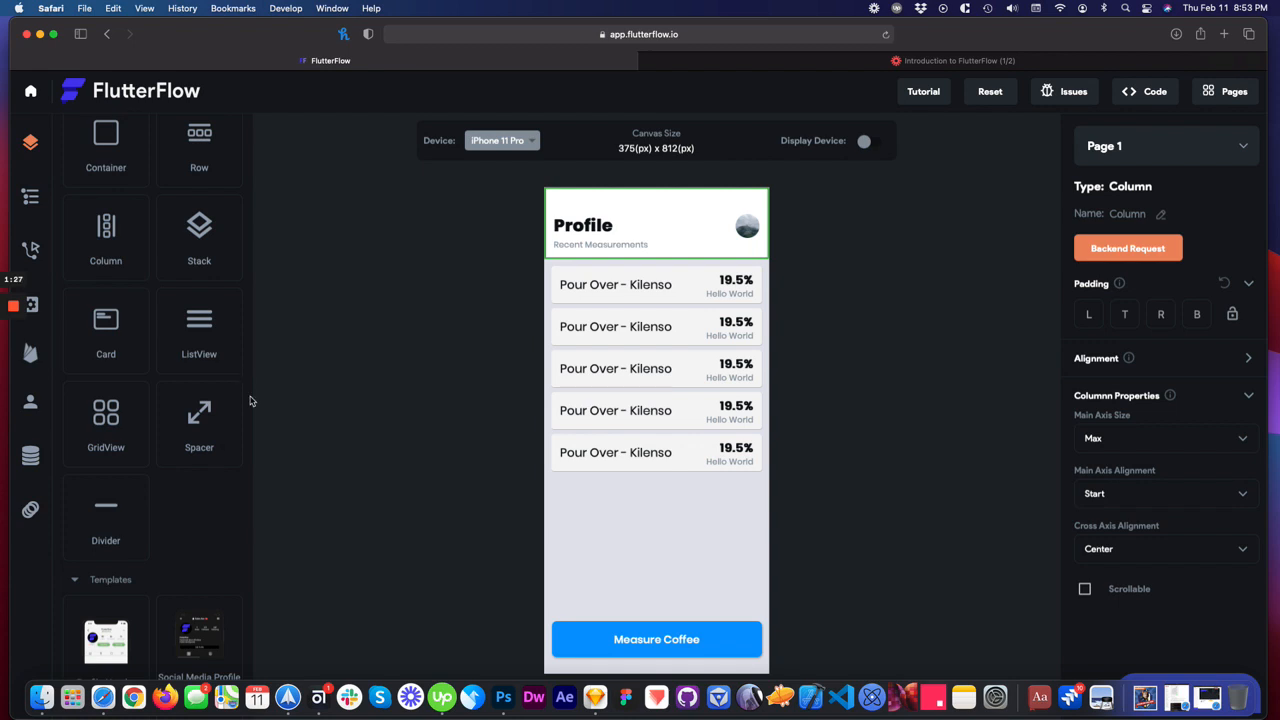
pyautogui.click(441, 334)
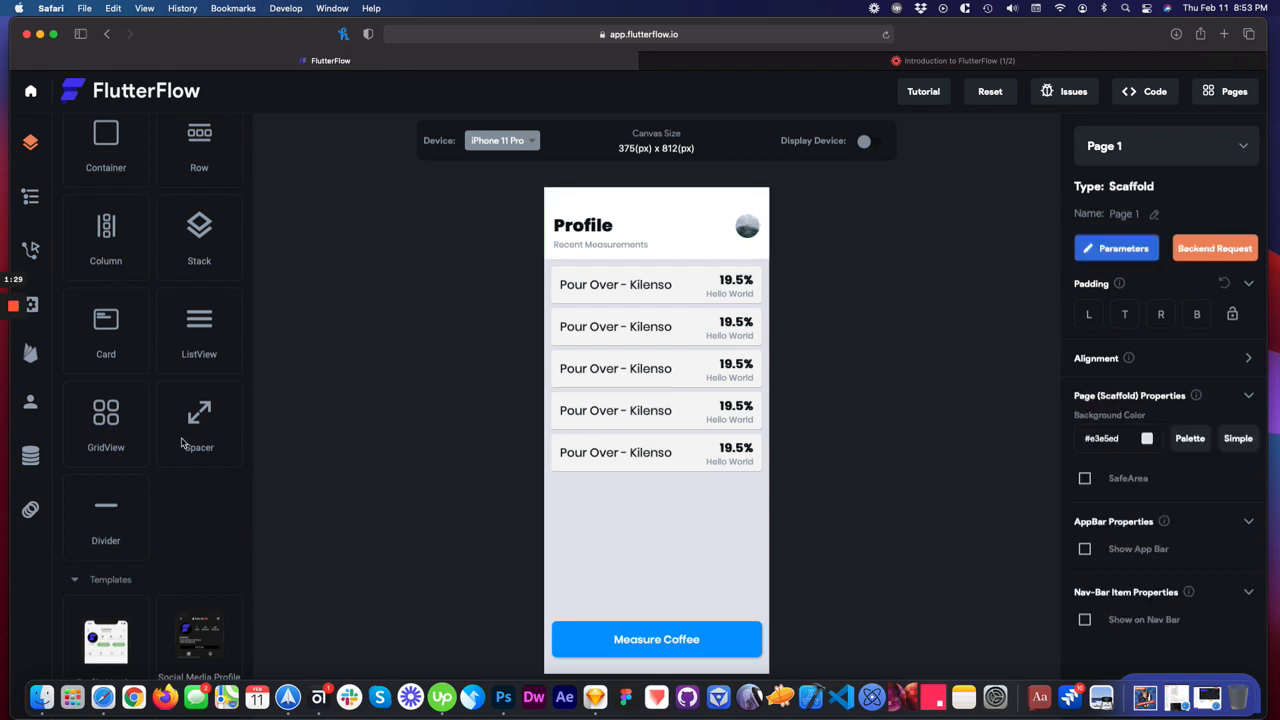
pyautogui.scroll(10, 185, 443)
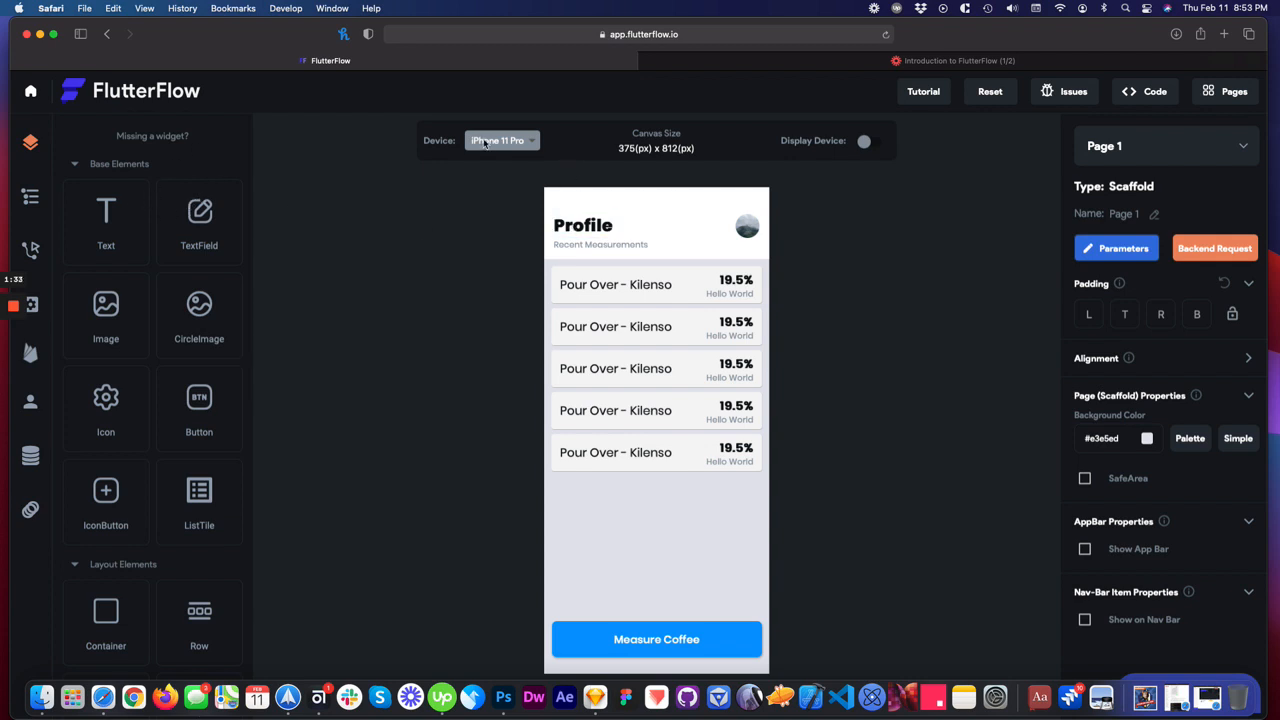
# - Check the available preview devices and briefly display Page 1 inside the iPhone 11 Pro frame
pyautogui.click(490, 142)
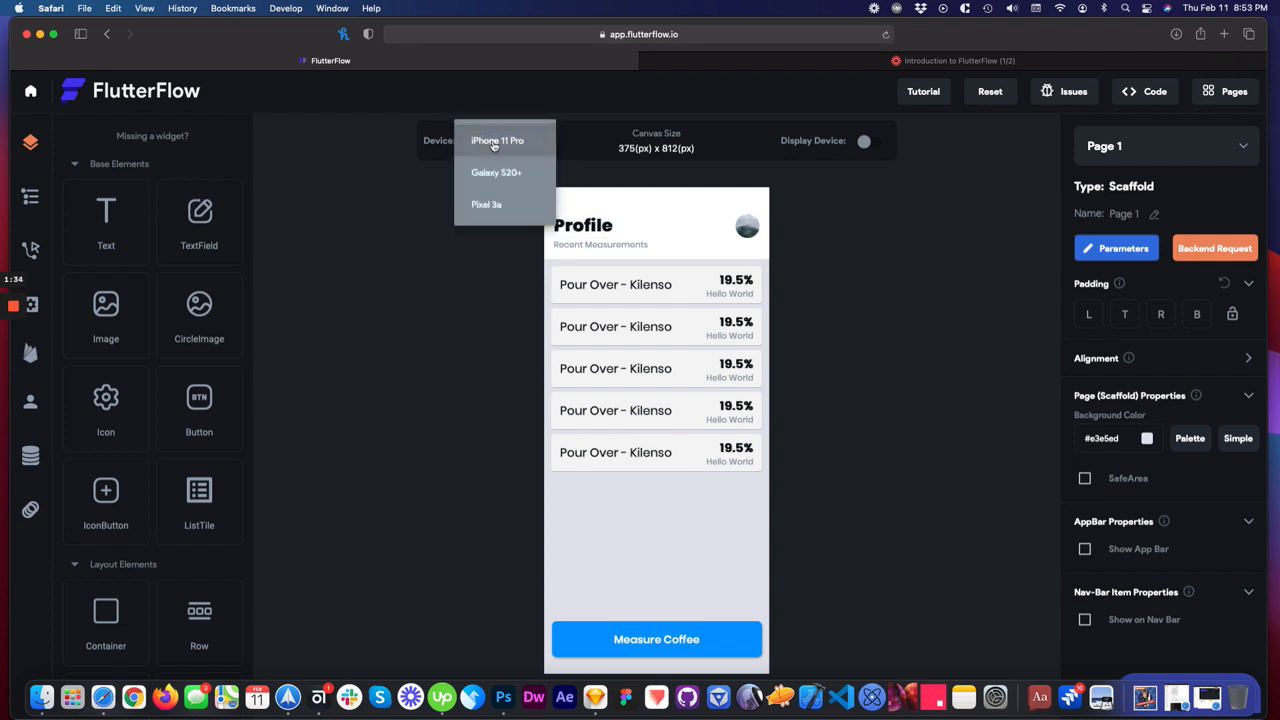
pyautogui.click(867, 142)
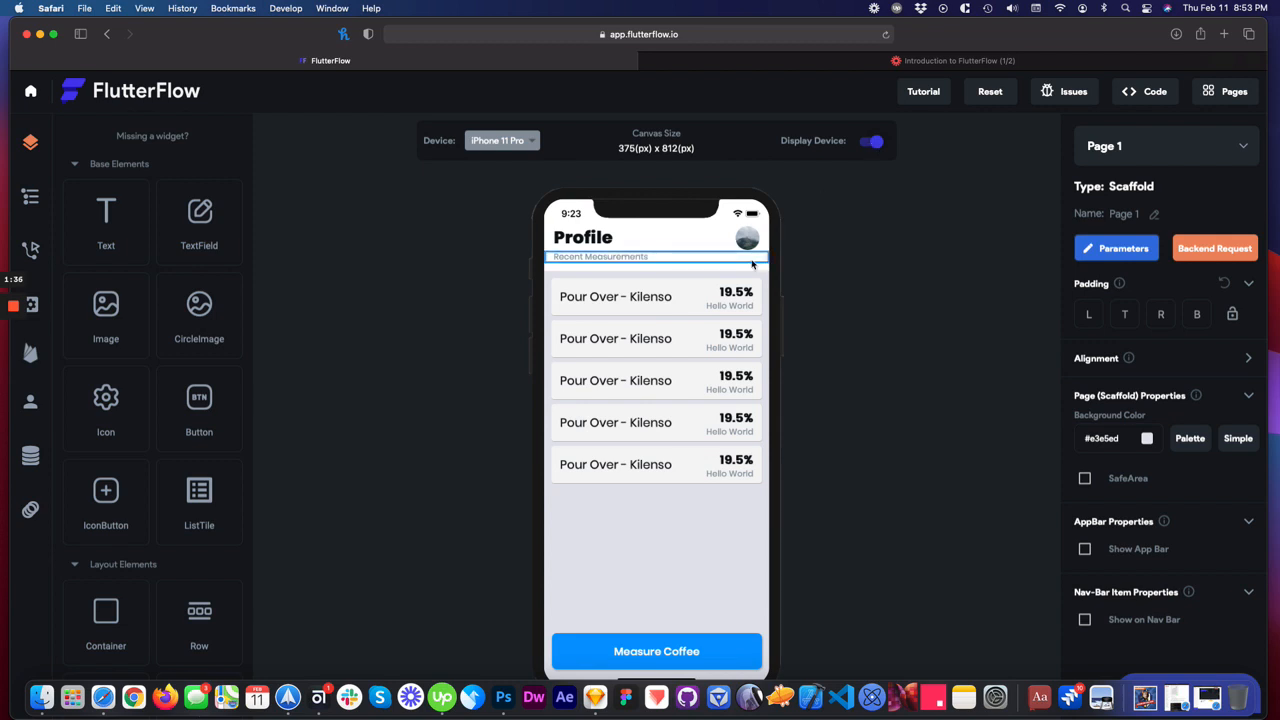
pyautogui.click(876, 143)
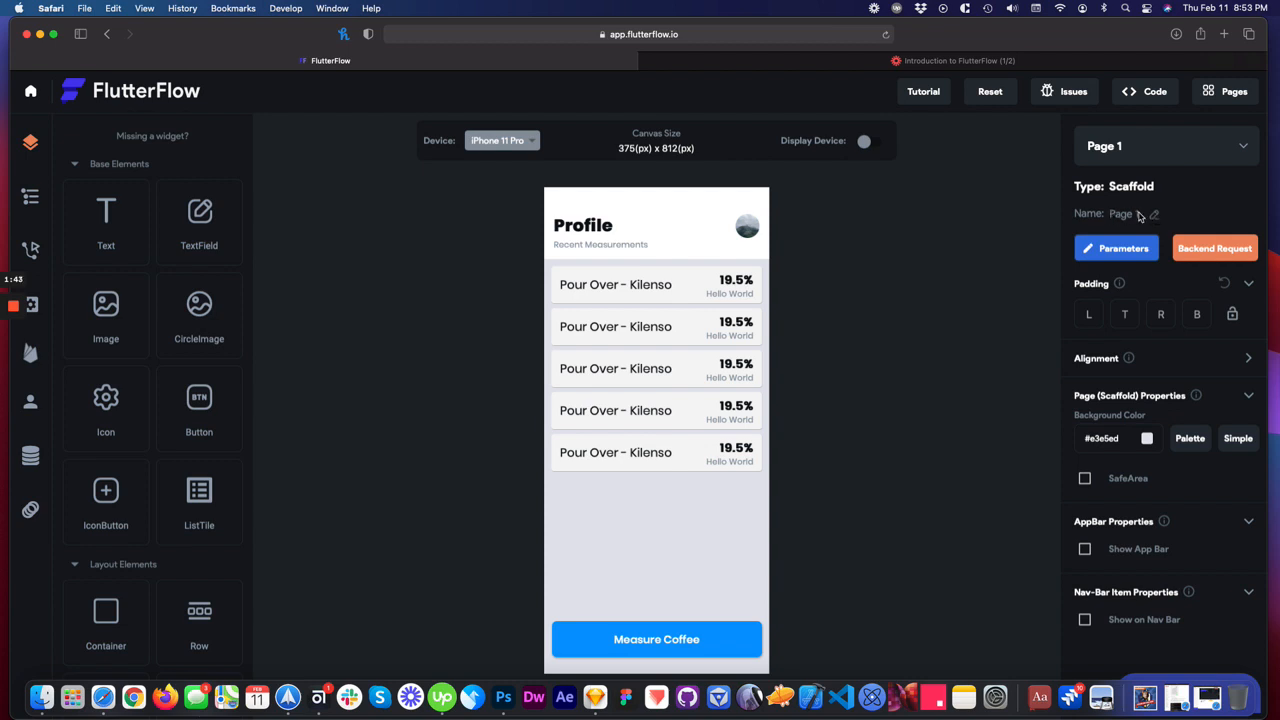
# - Show the widget tree and rename the column containing the Profile title and avatar to Header
pyautogui.click(30, 197)
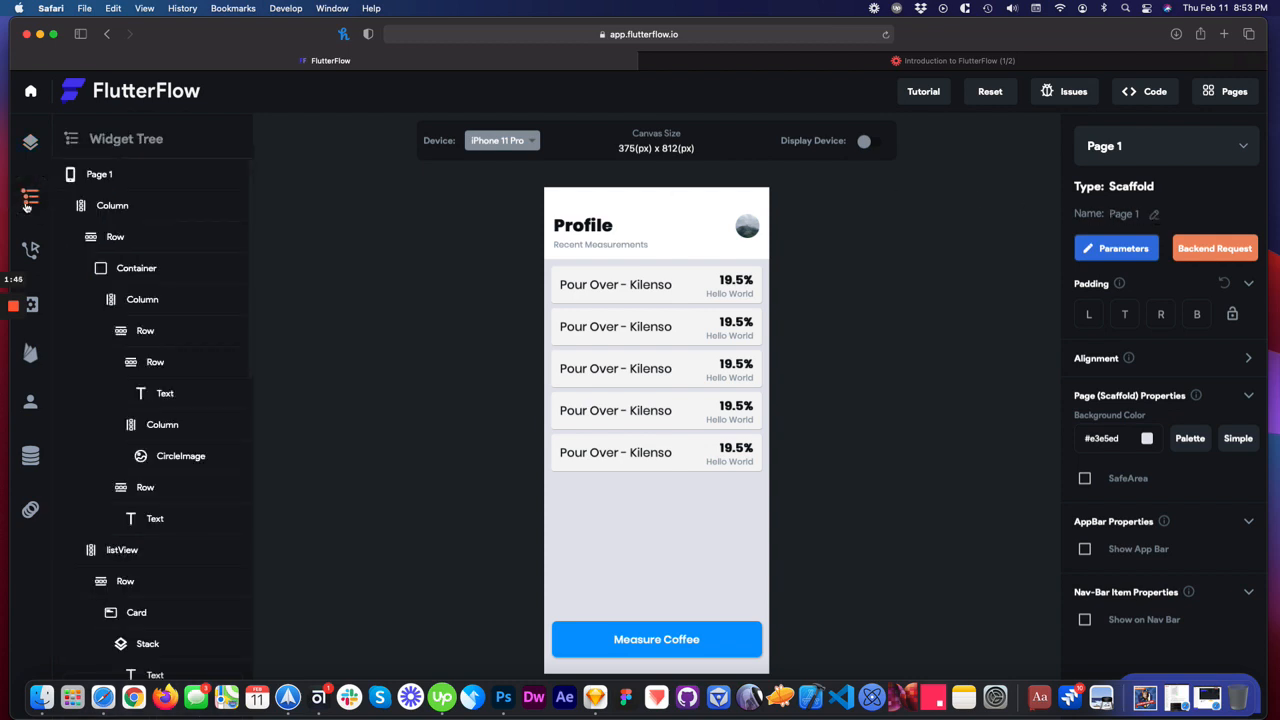
pyautogui.click(755, 258)
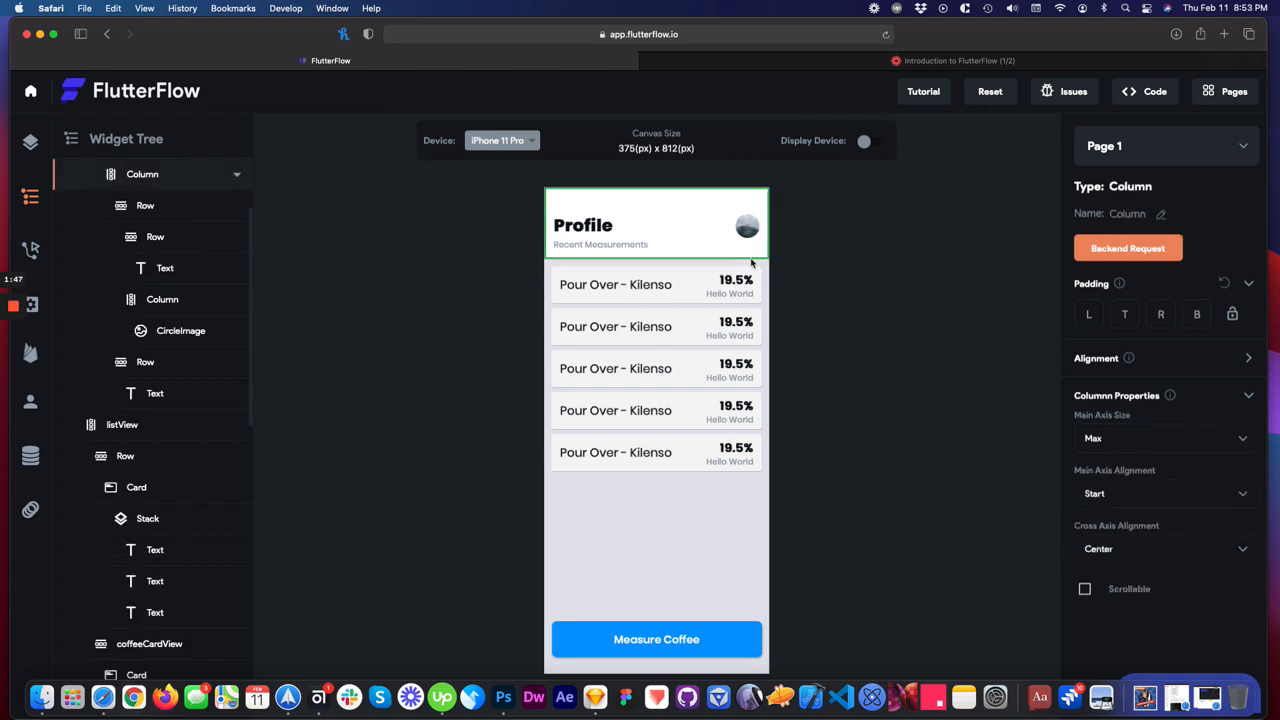
pyautogui.click(1163, 217)
pyautogui.doubleClick(1140, 215)
pyautogui.click(1140, 215)
pyautogui.write('Header')
pyautogui.press('super+a')
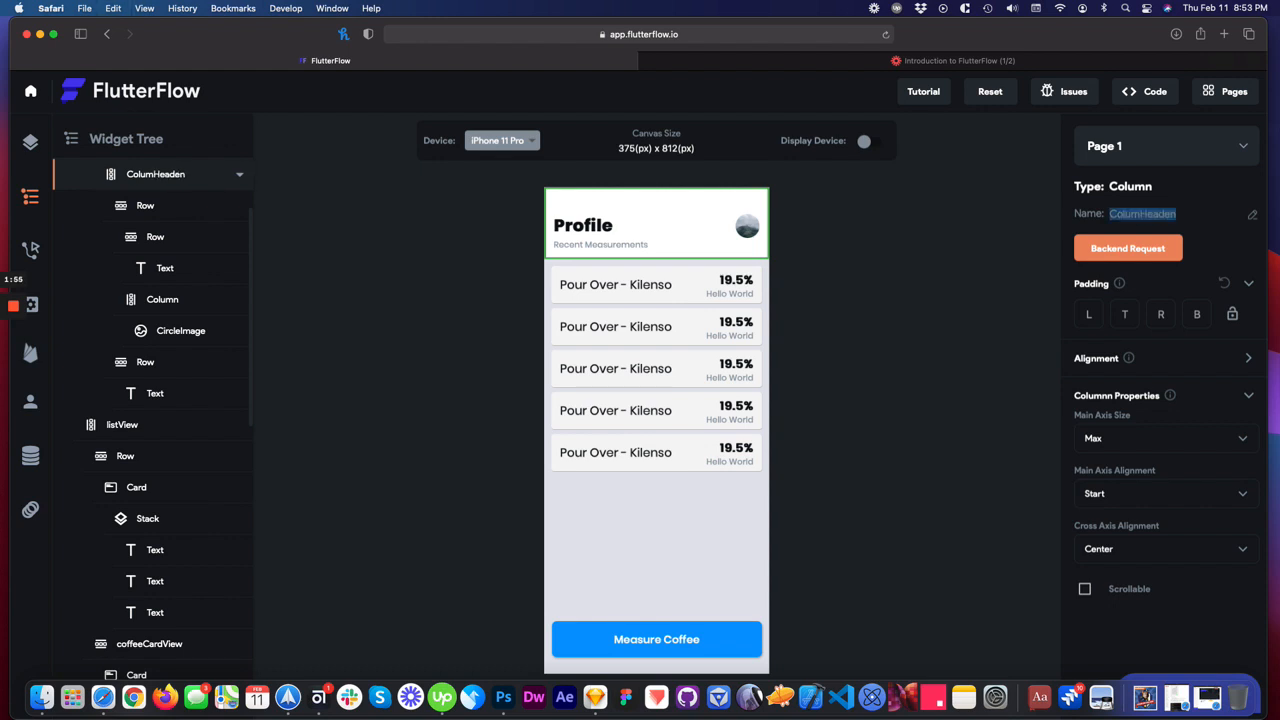
pyautogui.write('Header')
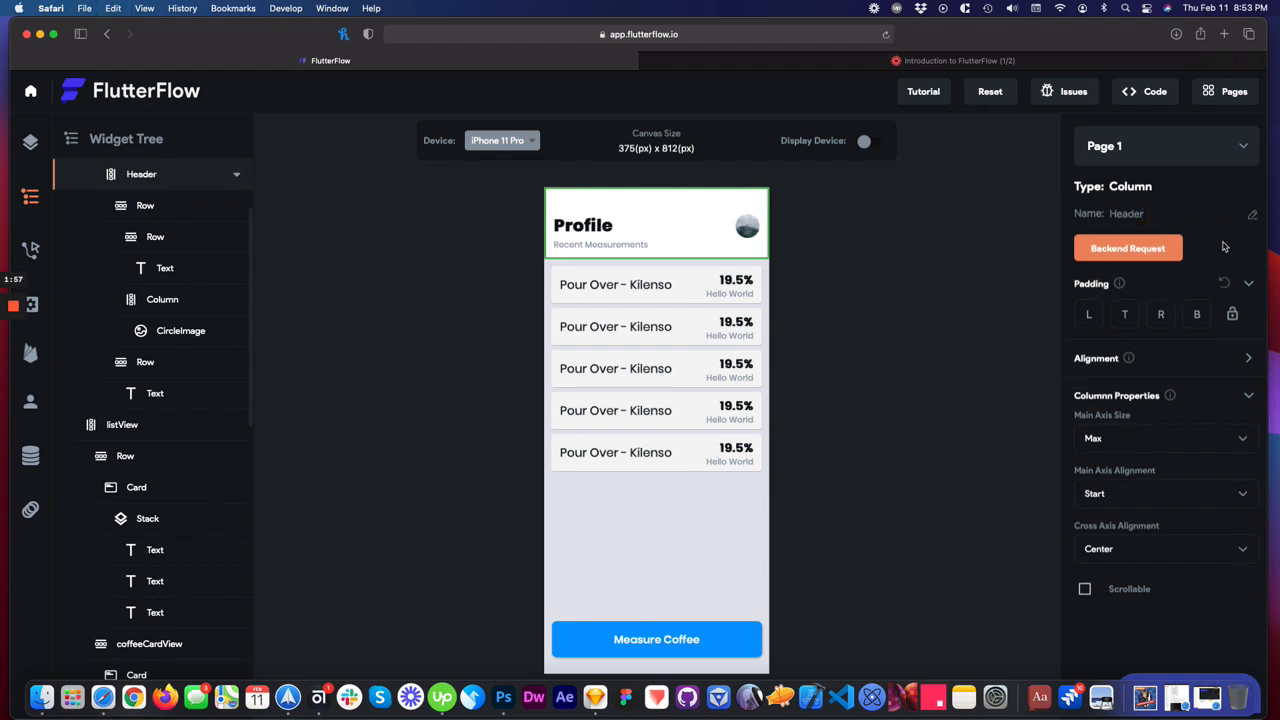
pyautogui.click(959, 260)
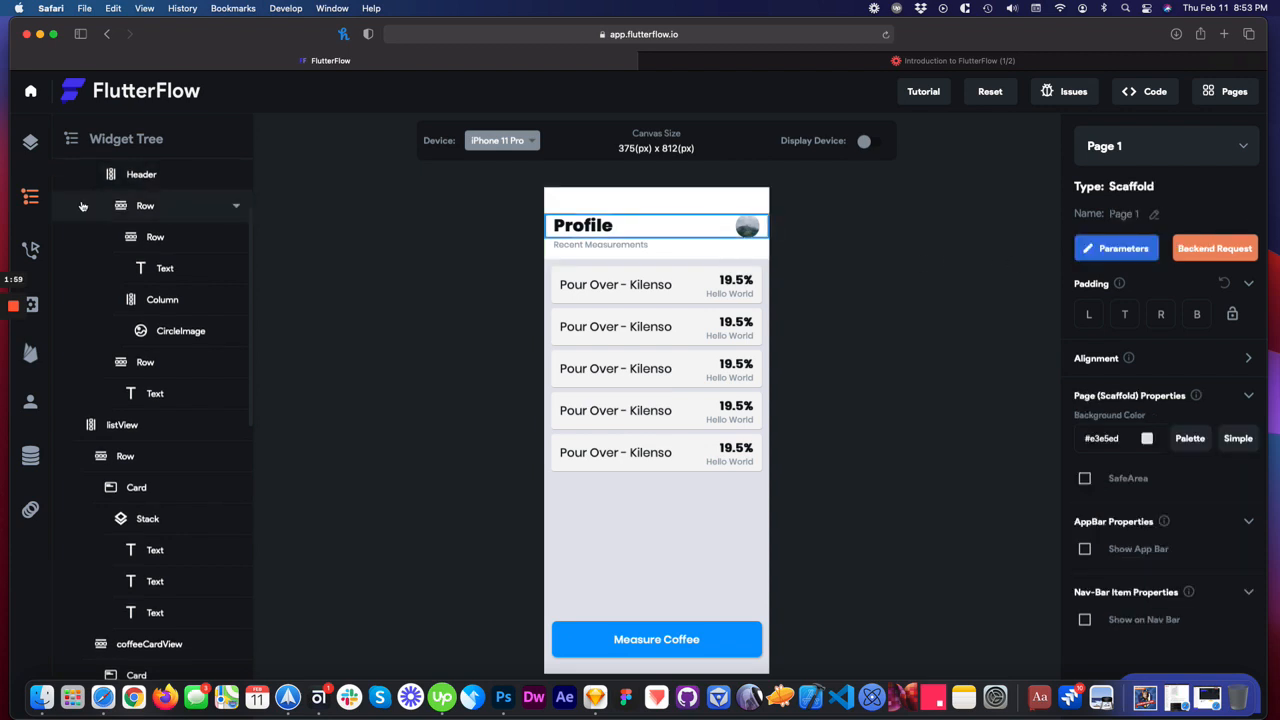
# - Locate the Header column in the widget tree, check its area on the canvas and deselect it
pyautogui.scroll(2, 150, 240)
pyautogui.click(152, 244)
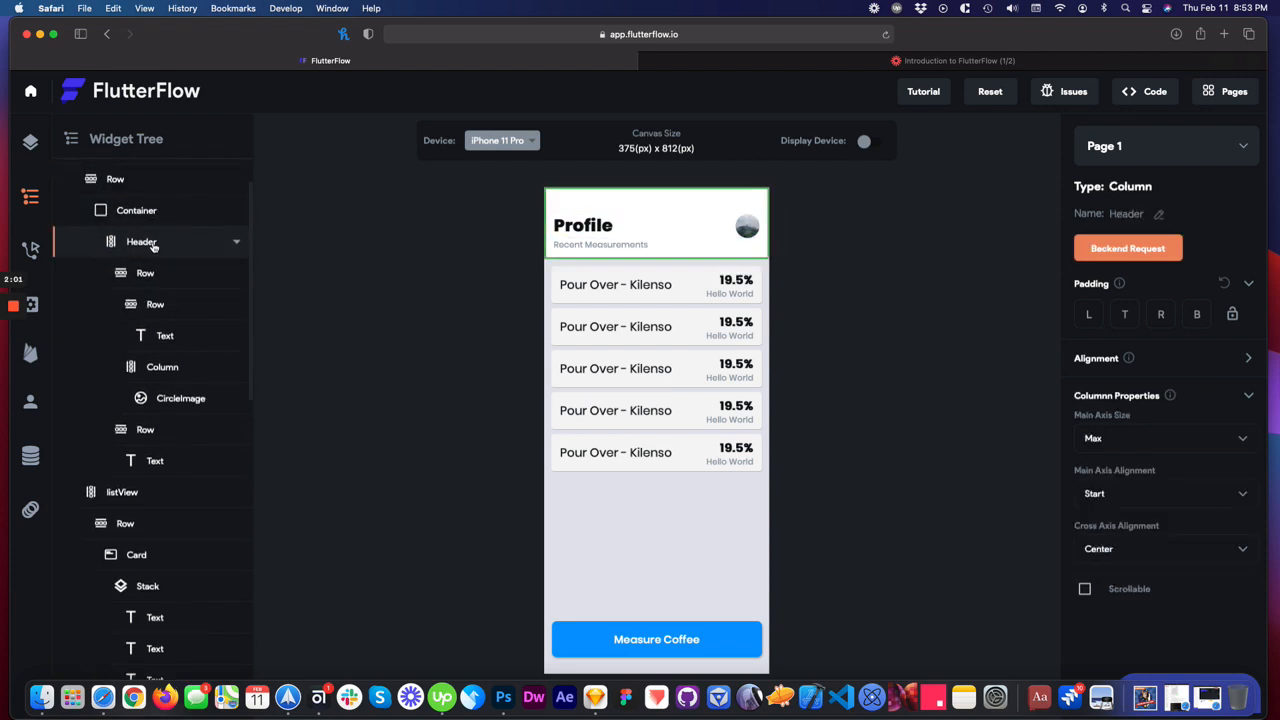
pyautogui.click(456, 316)
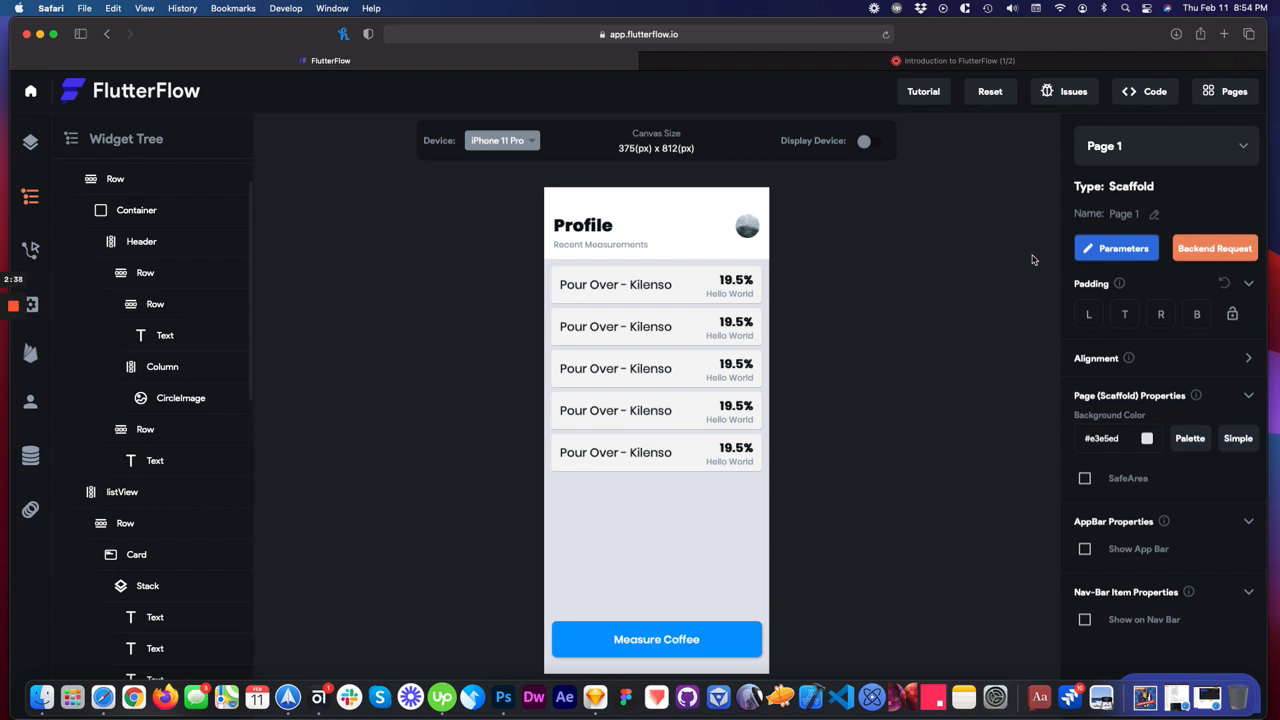
# - View Page 1's parameter definition without adding any, and read the help text for the padding setting
pyautogui.click(1117, 250)
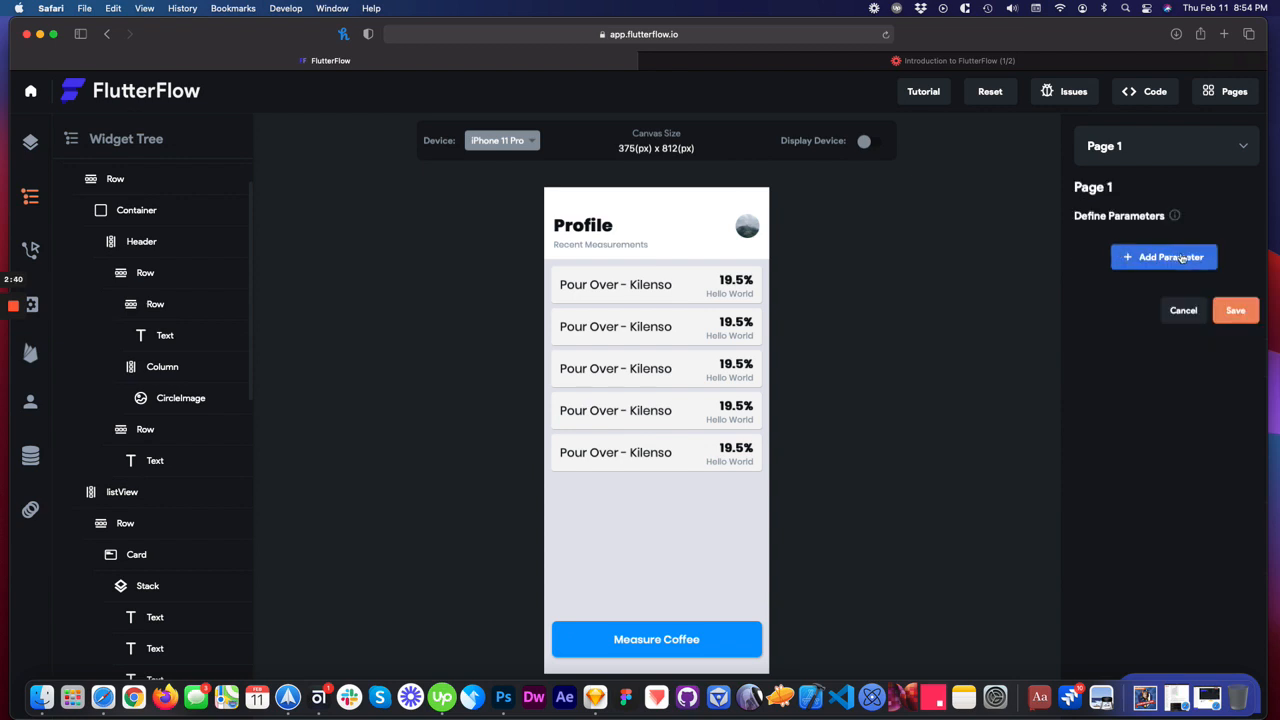
pyautogui.click(1184, 311)
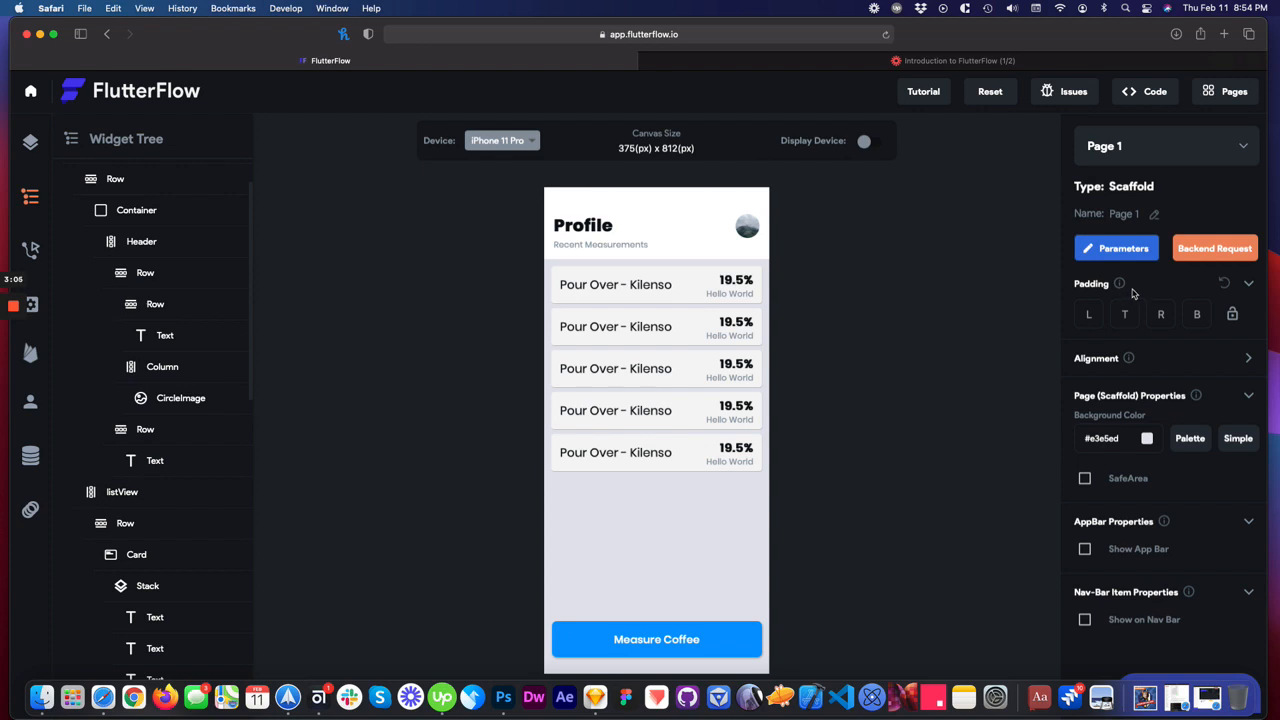
pyautogui.moveTo(1122, 287)
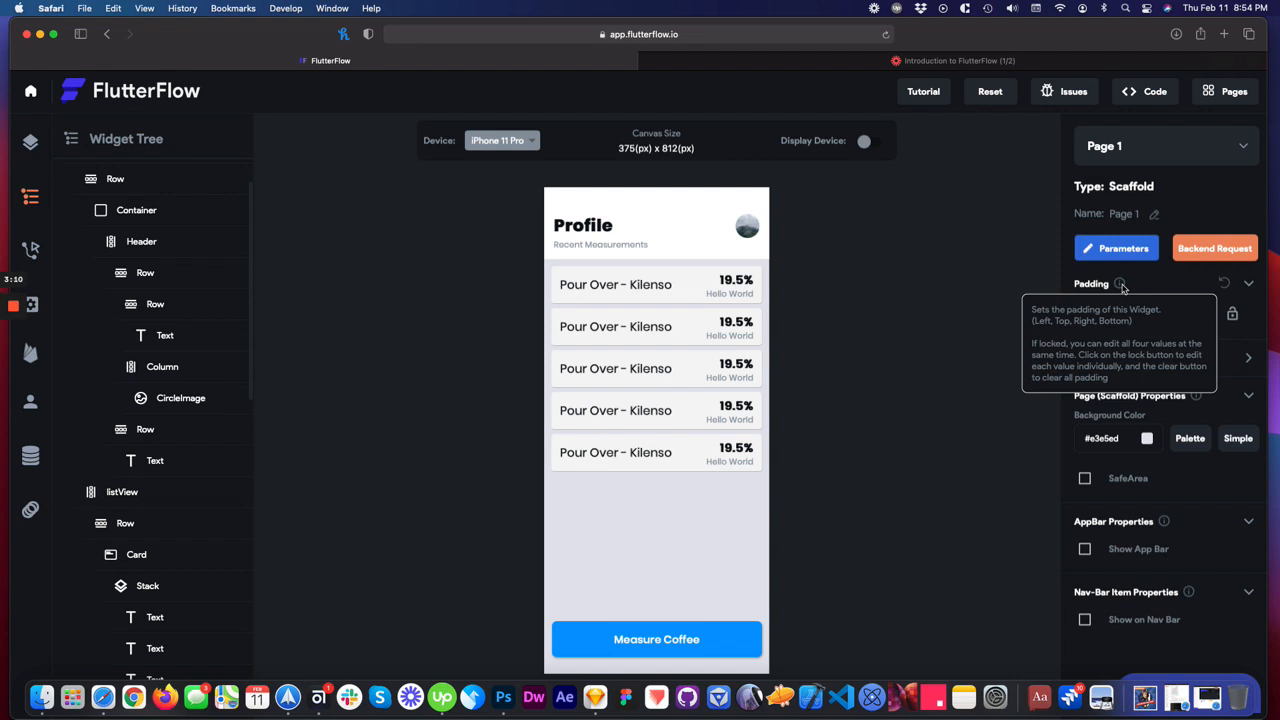
# - Inspect the first coffee entry's Card, Stack and Row in the widget tree along with their properties
pyautogui.click(764, 294)
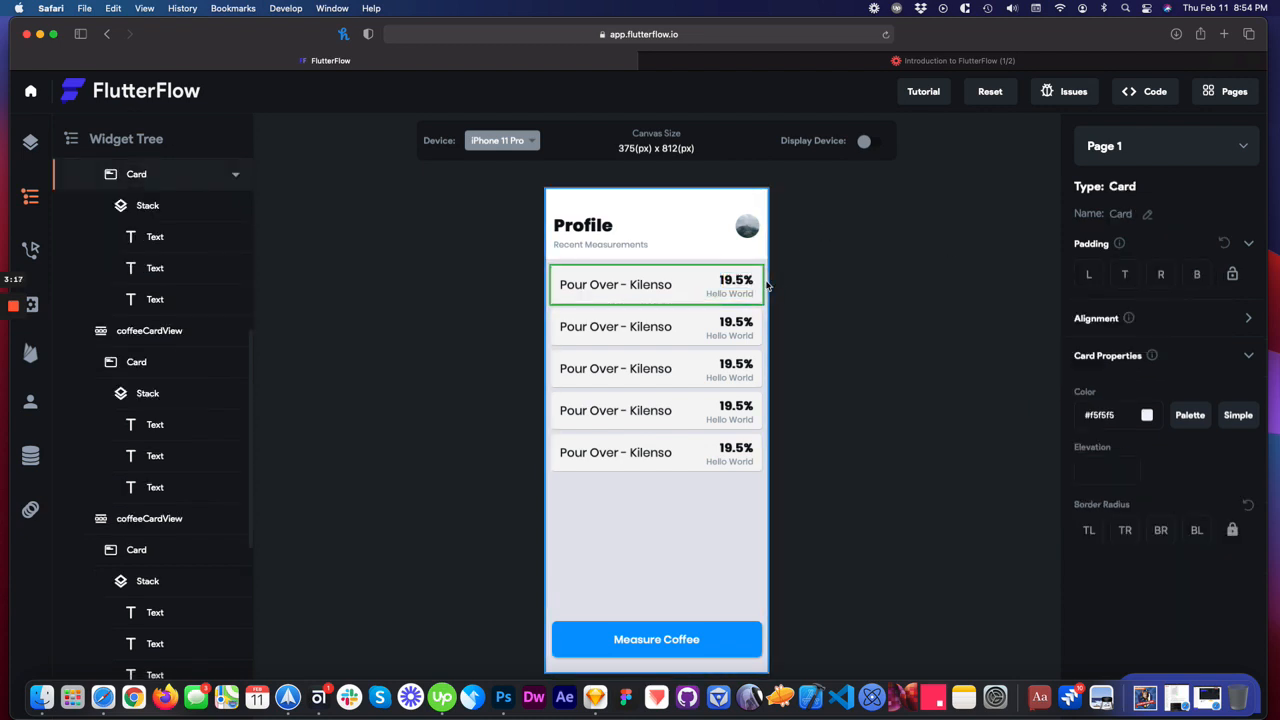
pyautogui.click(766, 288)
pyautogui.click(759, 290)
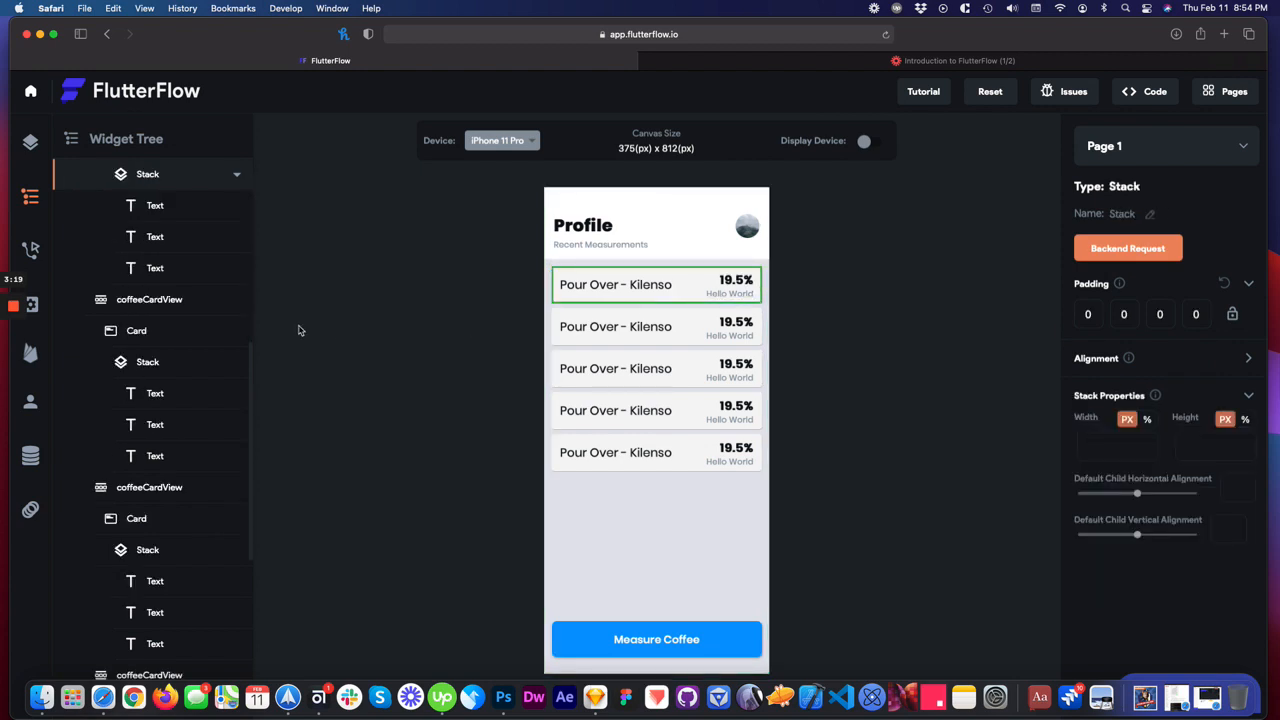
pyautogui.scroll(3, 164, 252)
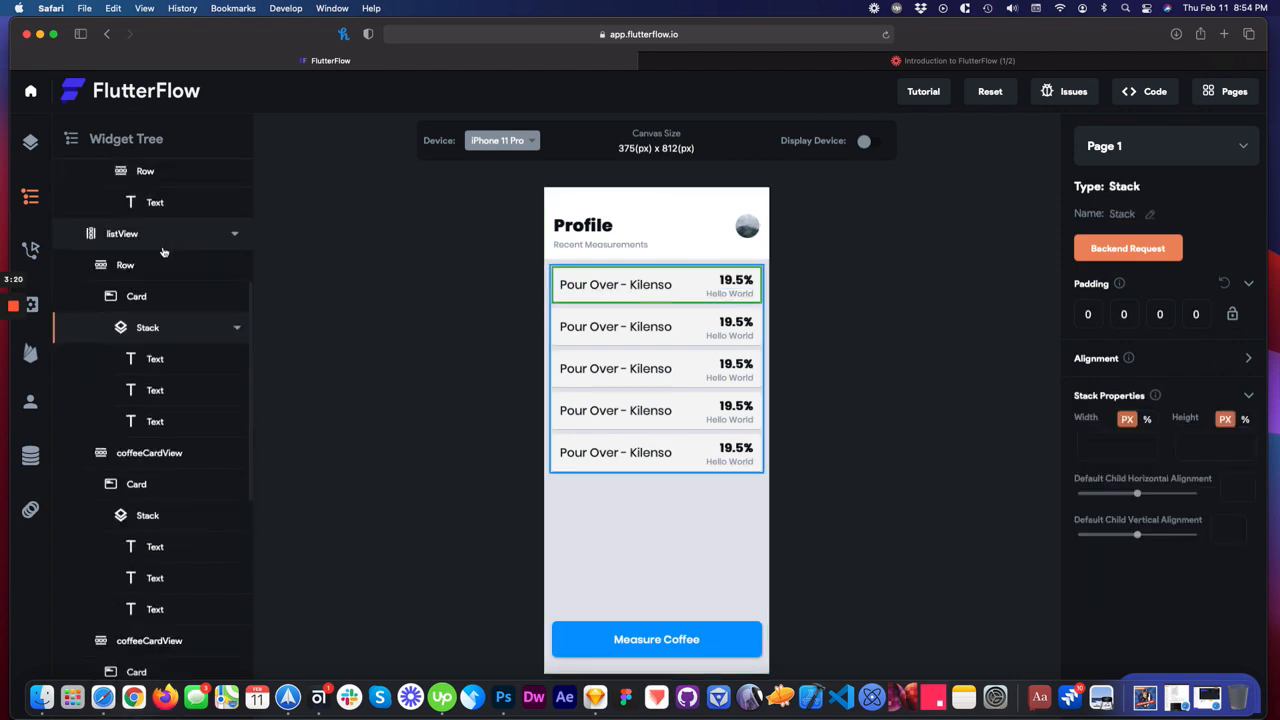
pyautogui.click(137, 298)
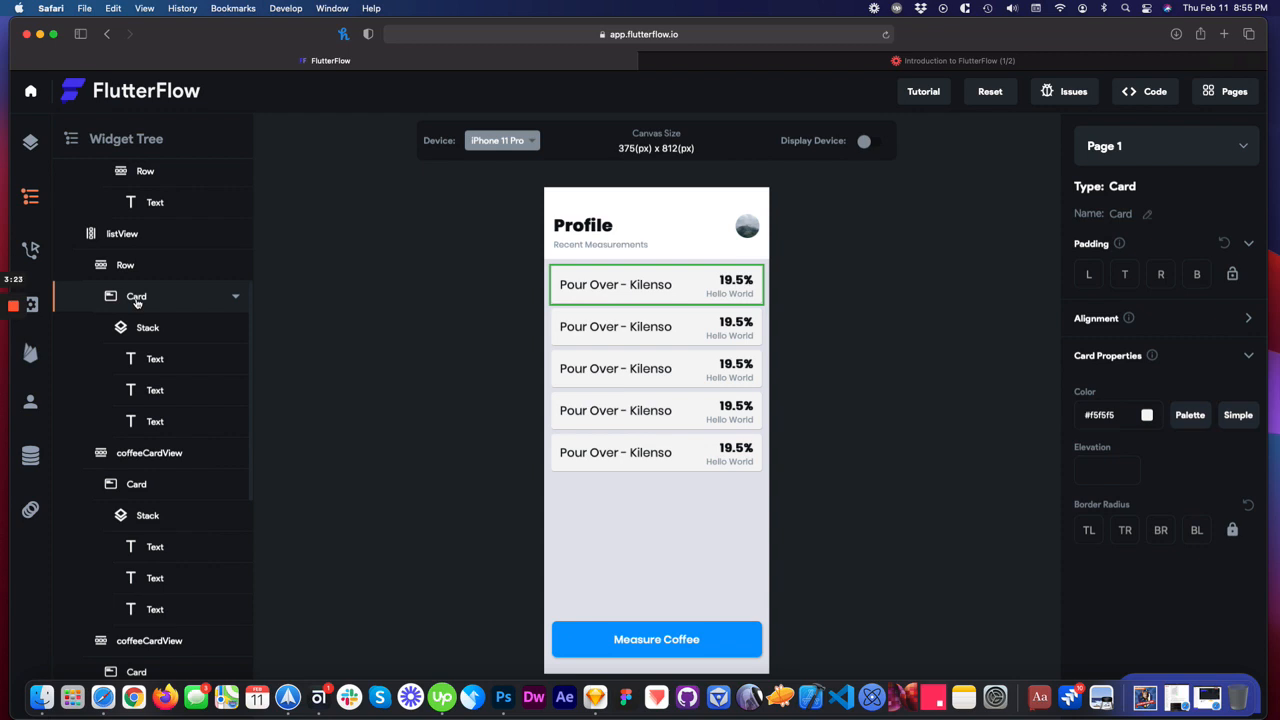
pyautogui.click(126, 266)
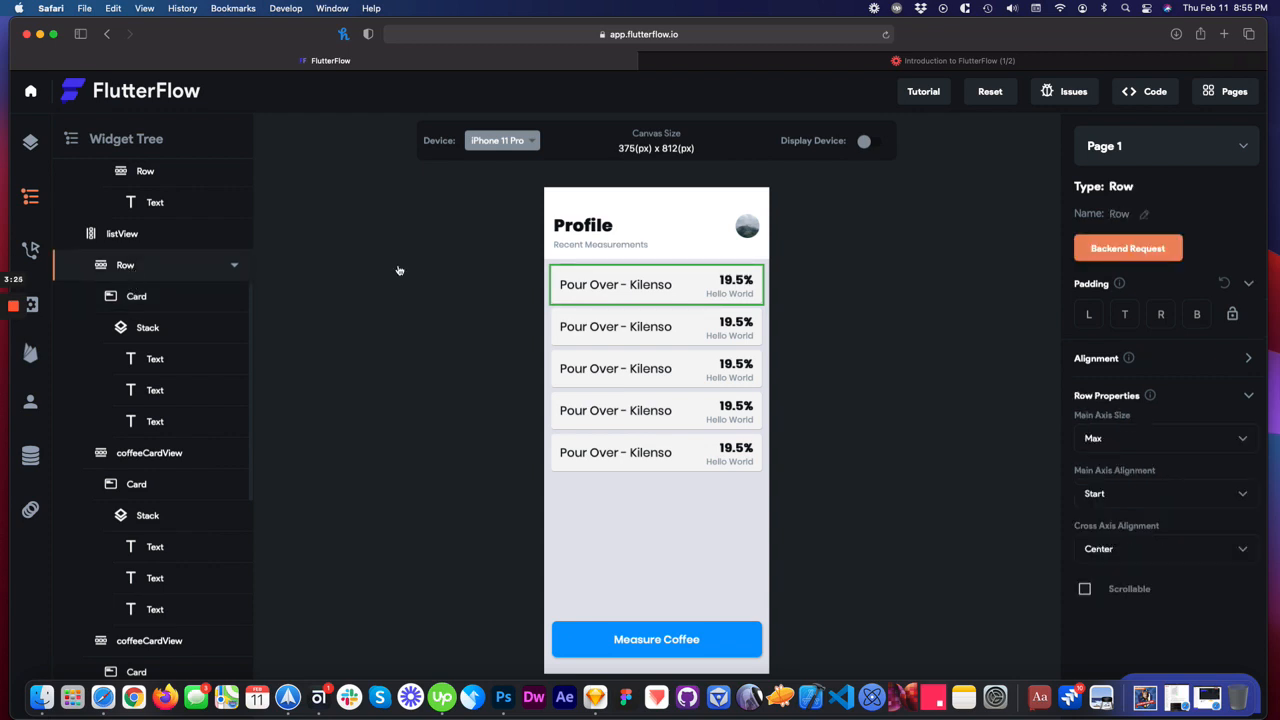
pyautogui.click(170, 299)
# - Compare the listView column's padding with that of the first Card inside it, then deselect
pyautogui.click(131, 232)
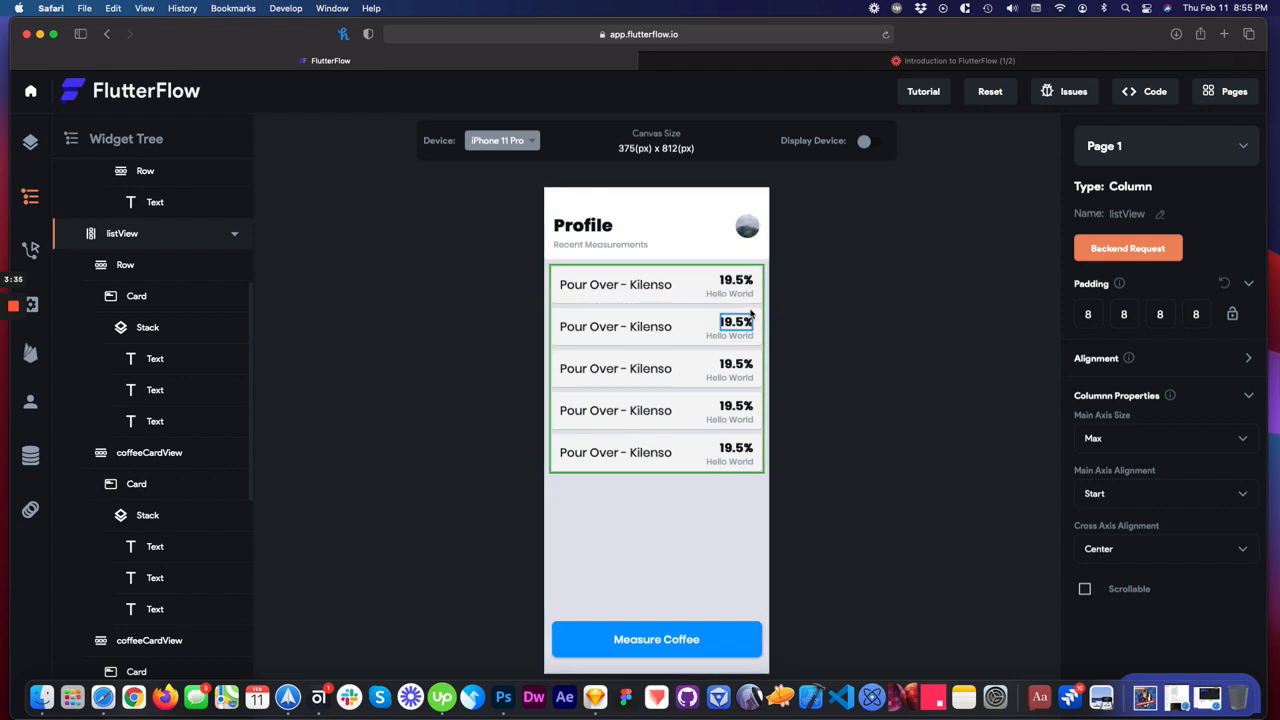
pyautogui.click(448, 398)
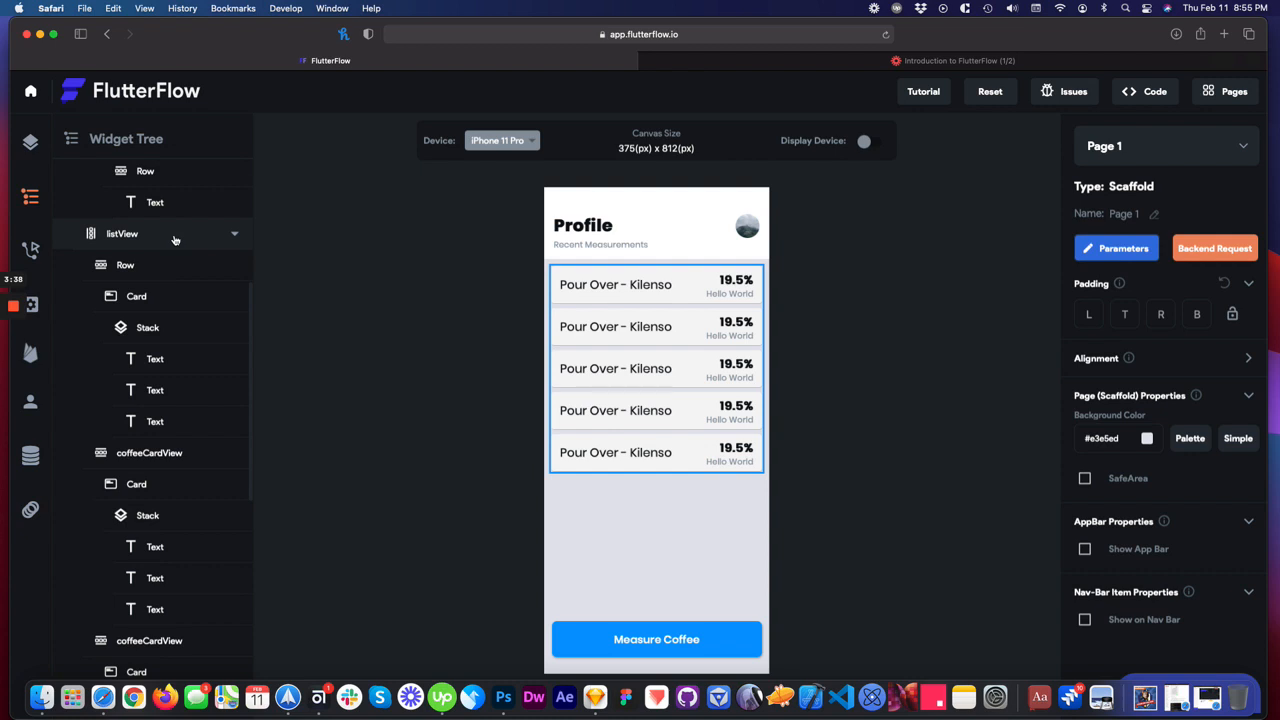
pyautogui.click(147, 304)
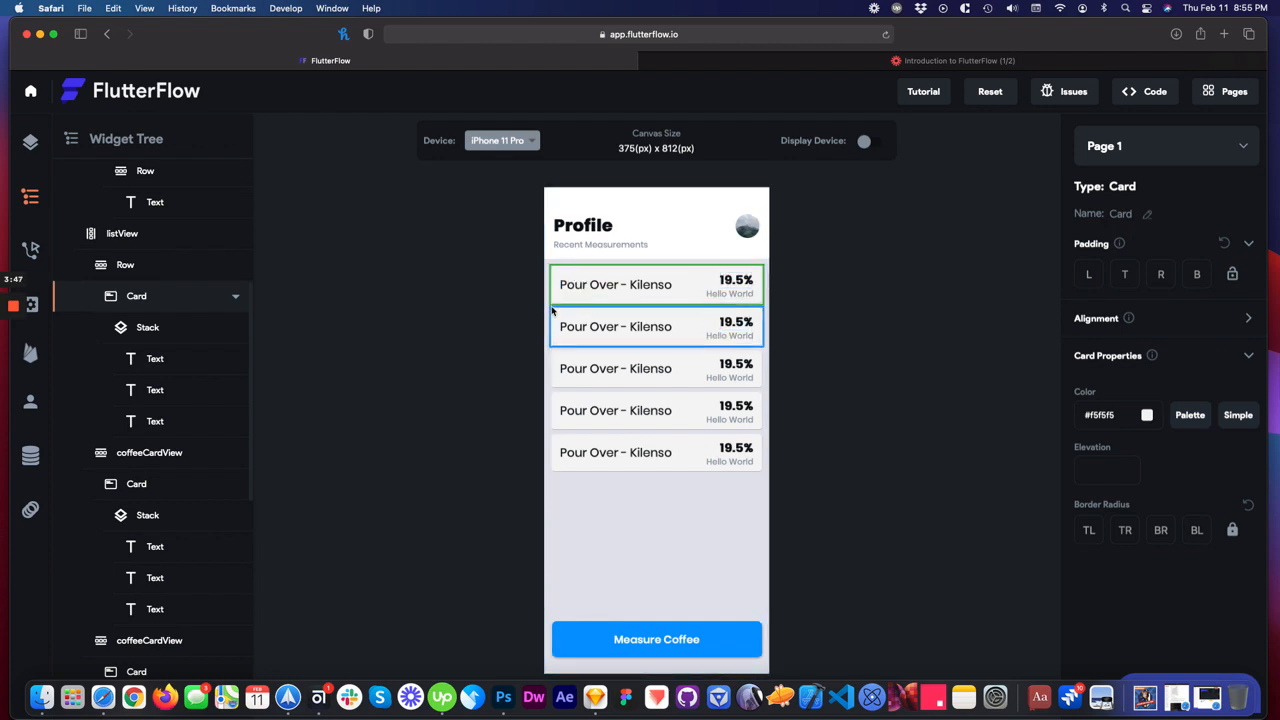
pyautogui.click(775, 342)
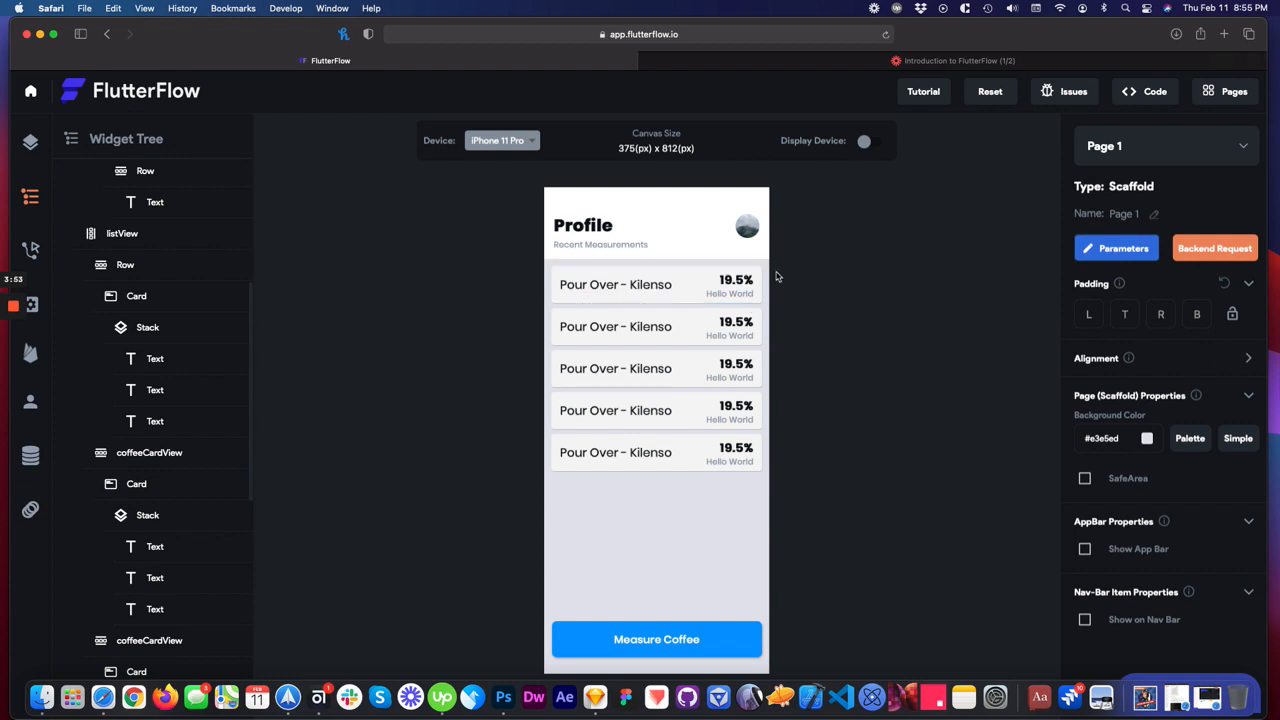
# - Expand Page 1's alignment settings to view the horizontal and vertical alignment controls
pyautogui.click(1248, 360)
pyautogui.scroll(-1, 1178, 352)
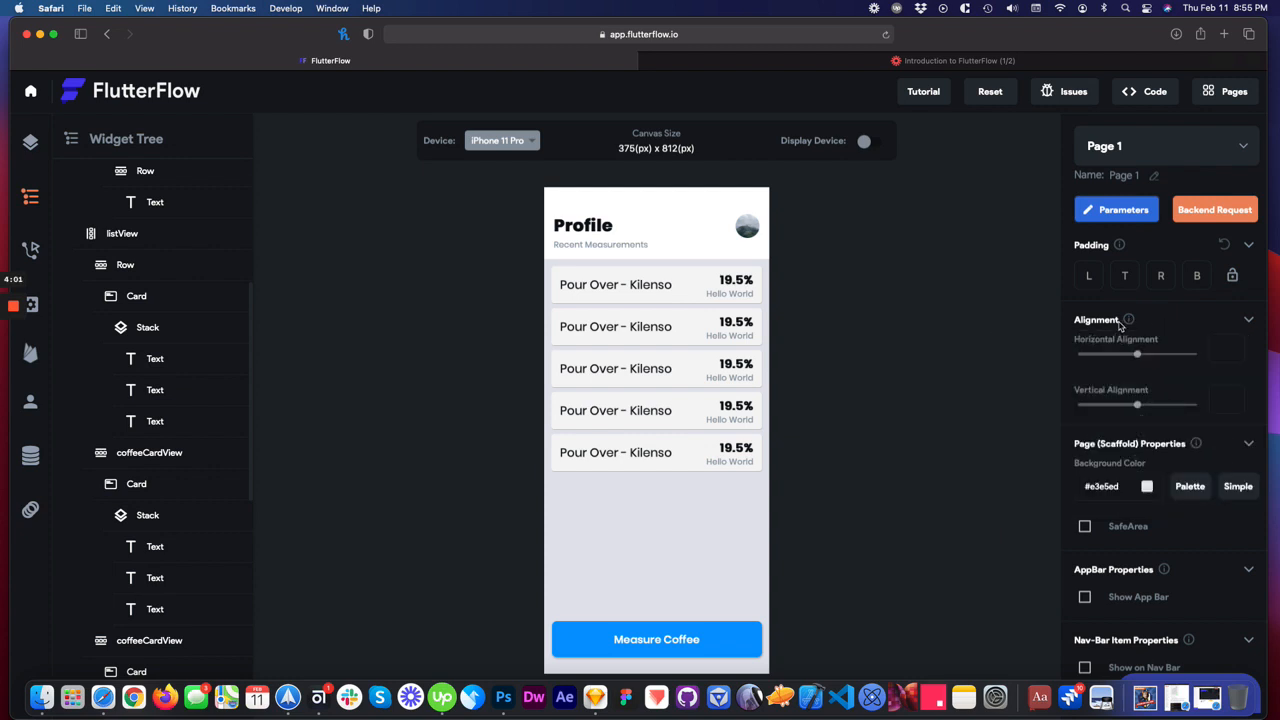
# - Try Page 1's SafeArea option on and off to compare its effect on the Profile header's position
pyautogui.moveTo(1129, 320)
pyautogui.scroll(-1, 1141, 434)
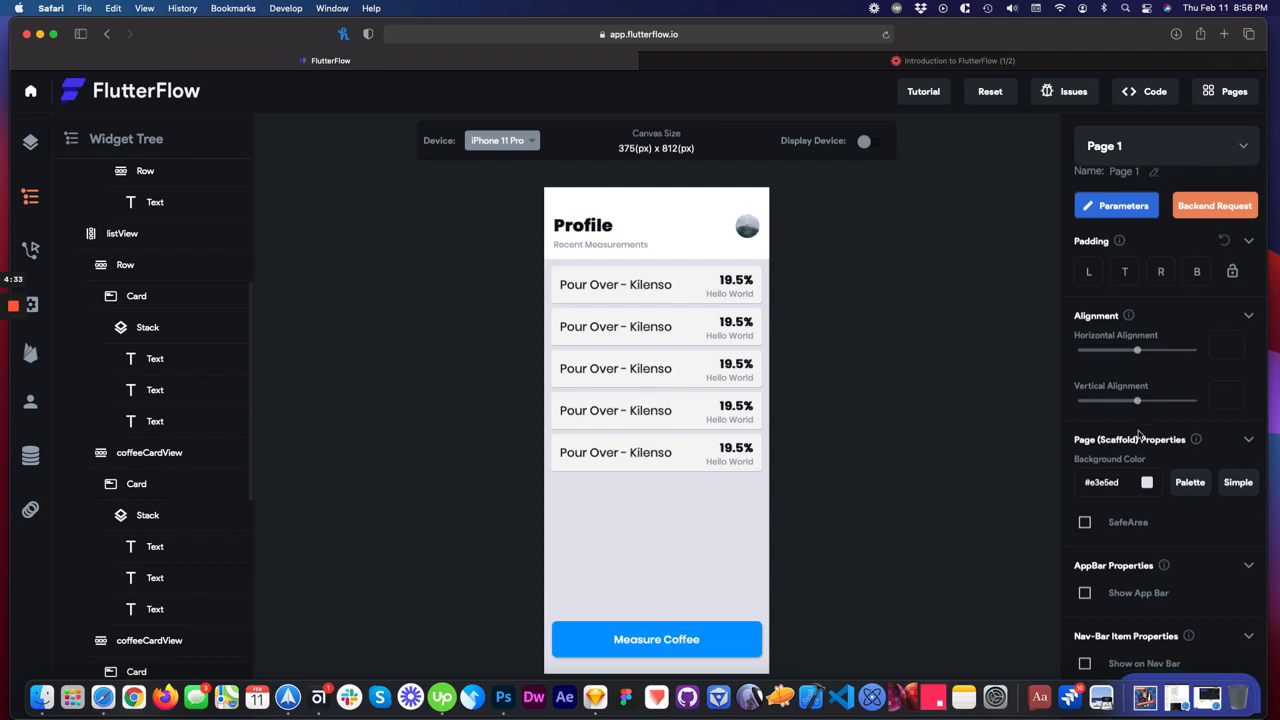
pyautogui.scroll(3, 1178, 234)
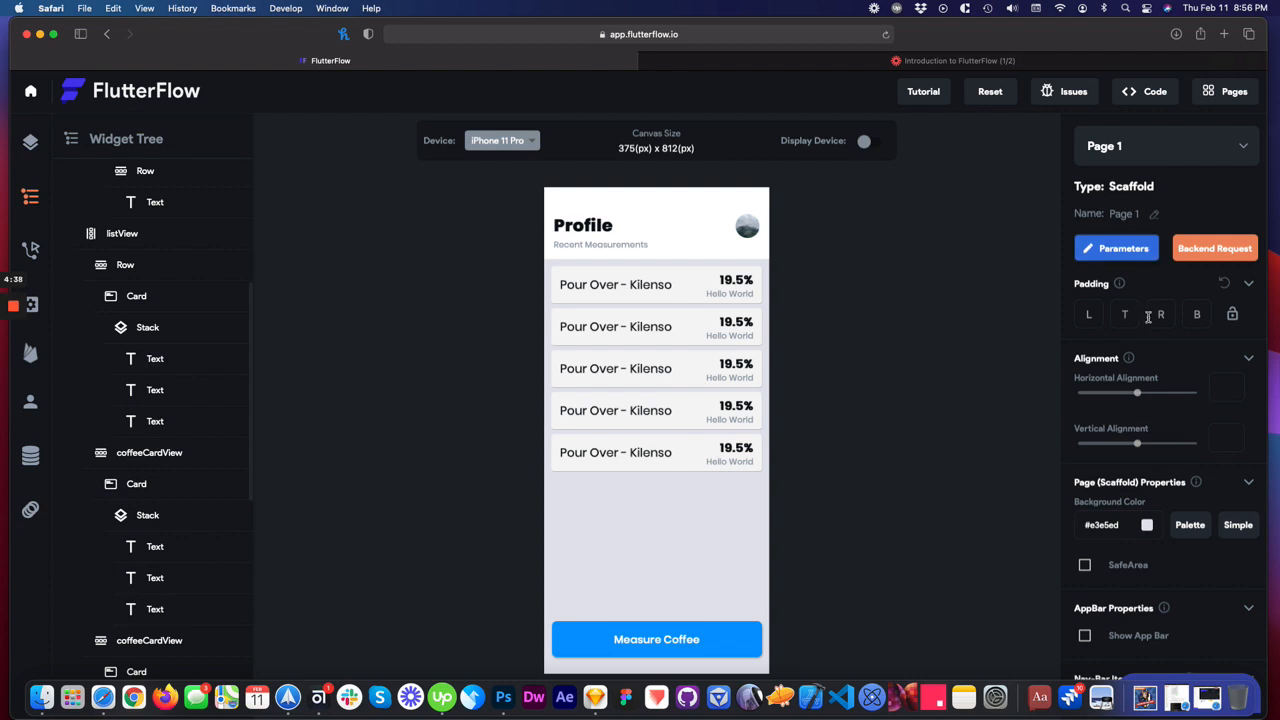
pyautogui.scroll(-3, 1165, 401)
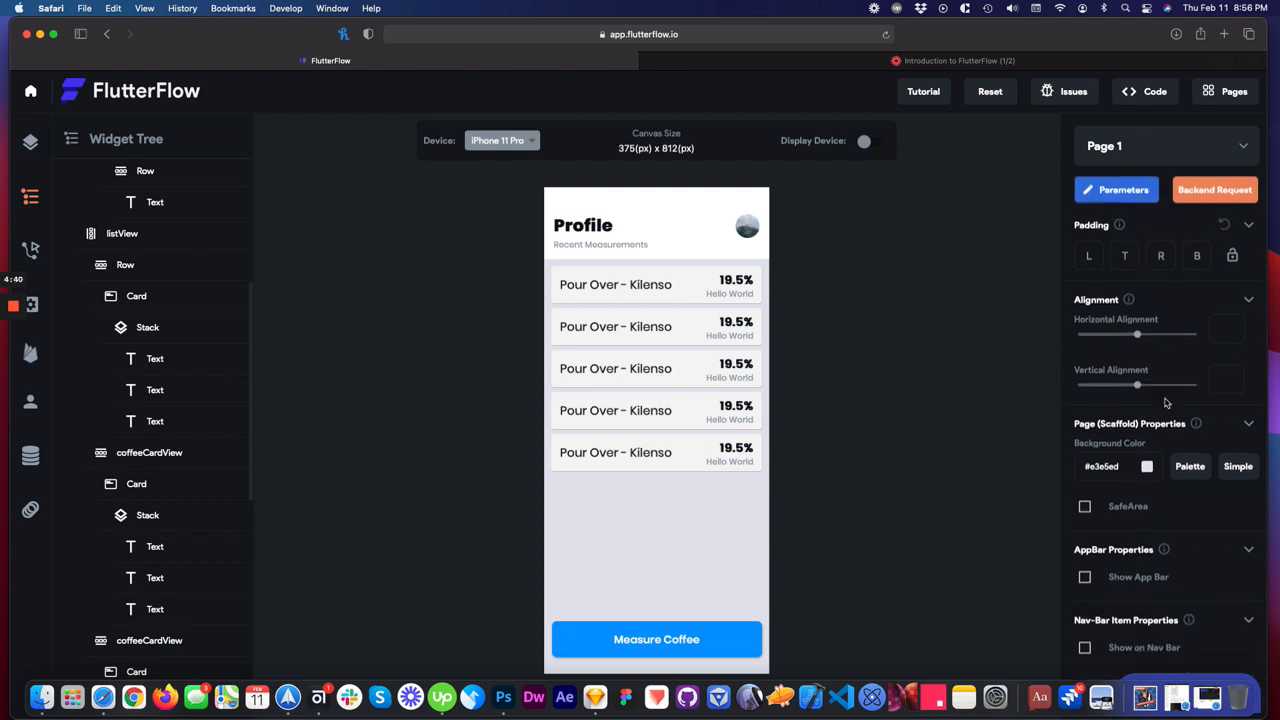
pyautogui.click(1085, 507)
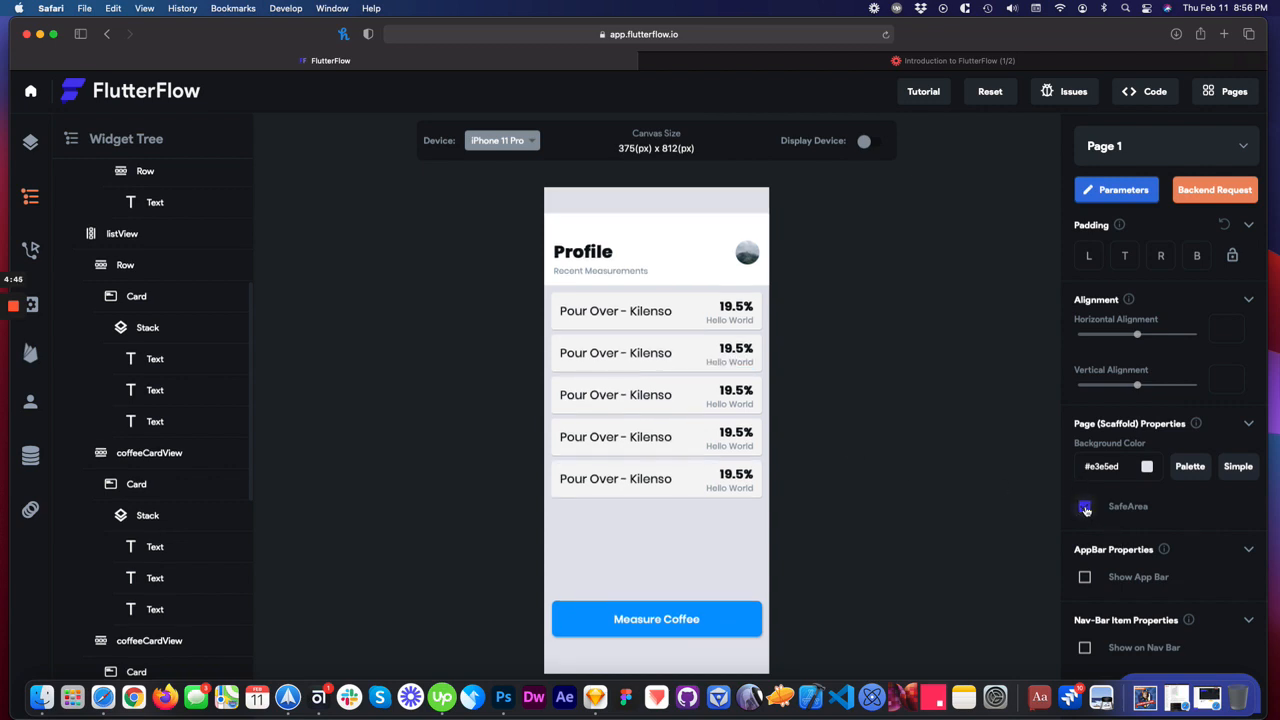
pyautogui.click(1085, 507)
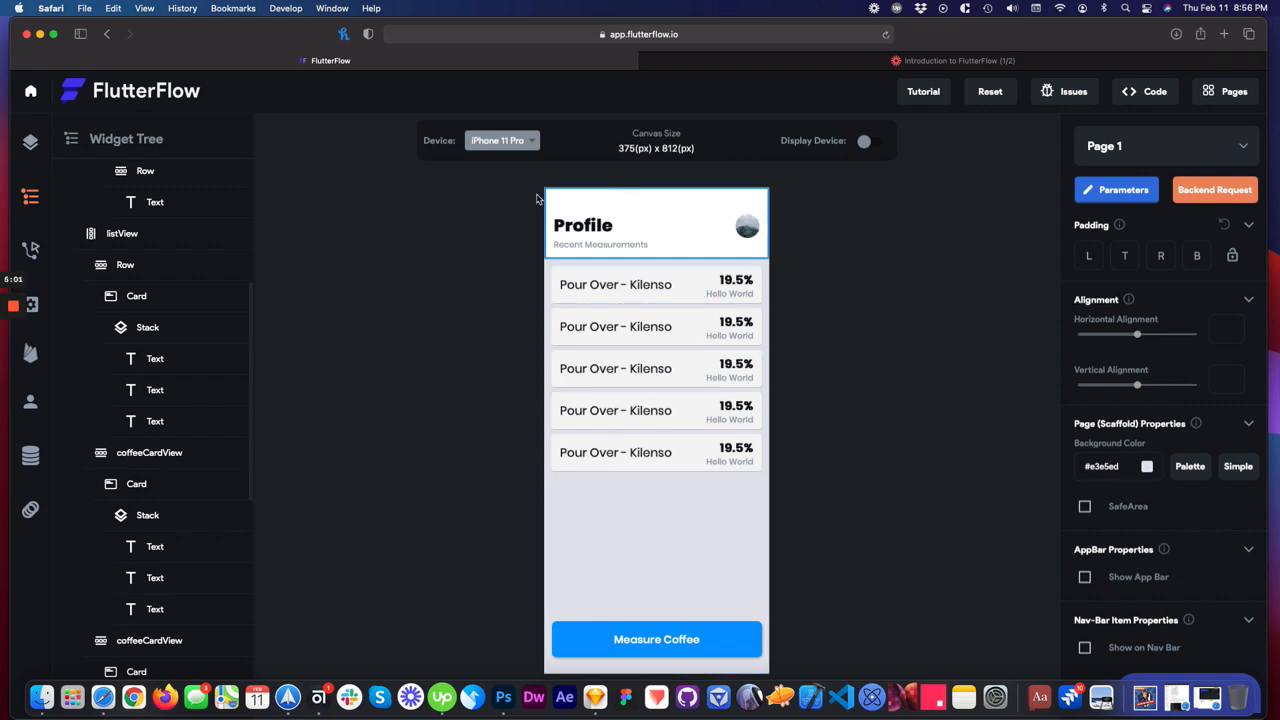
pyautogui.click(1085, 507)
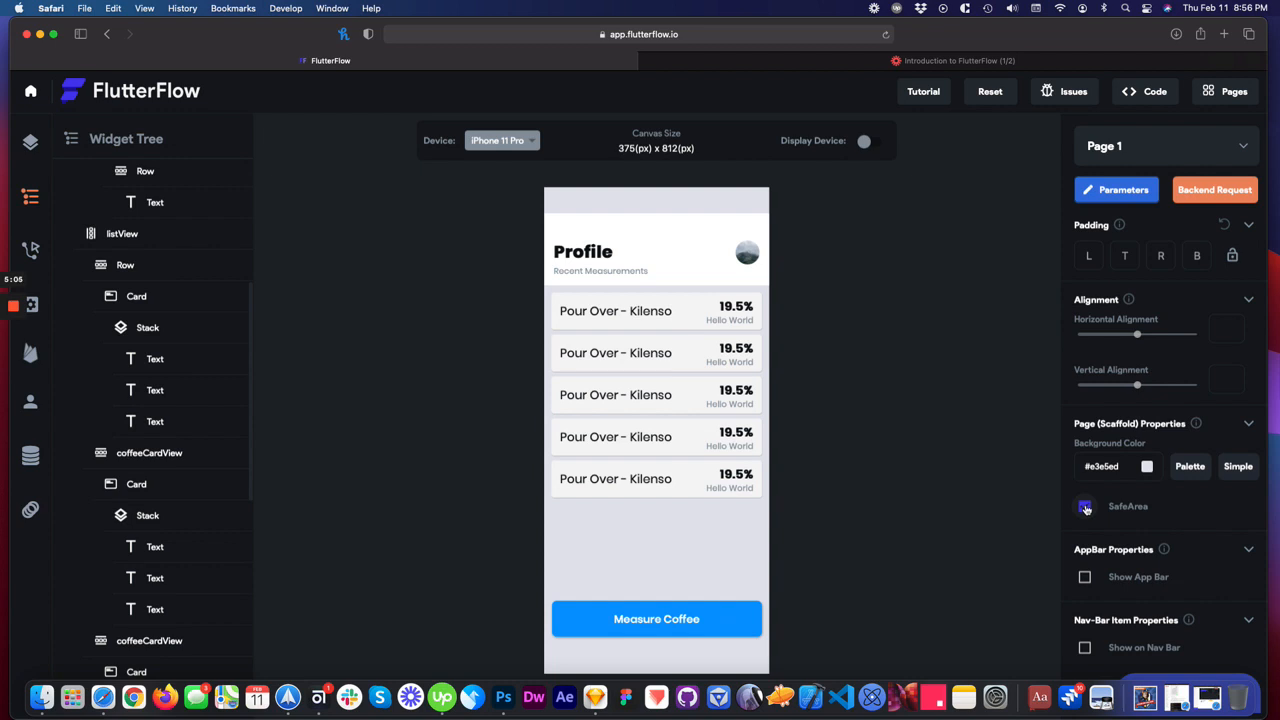
pyautogui.click(1085, 507)
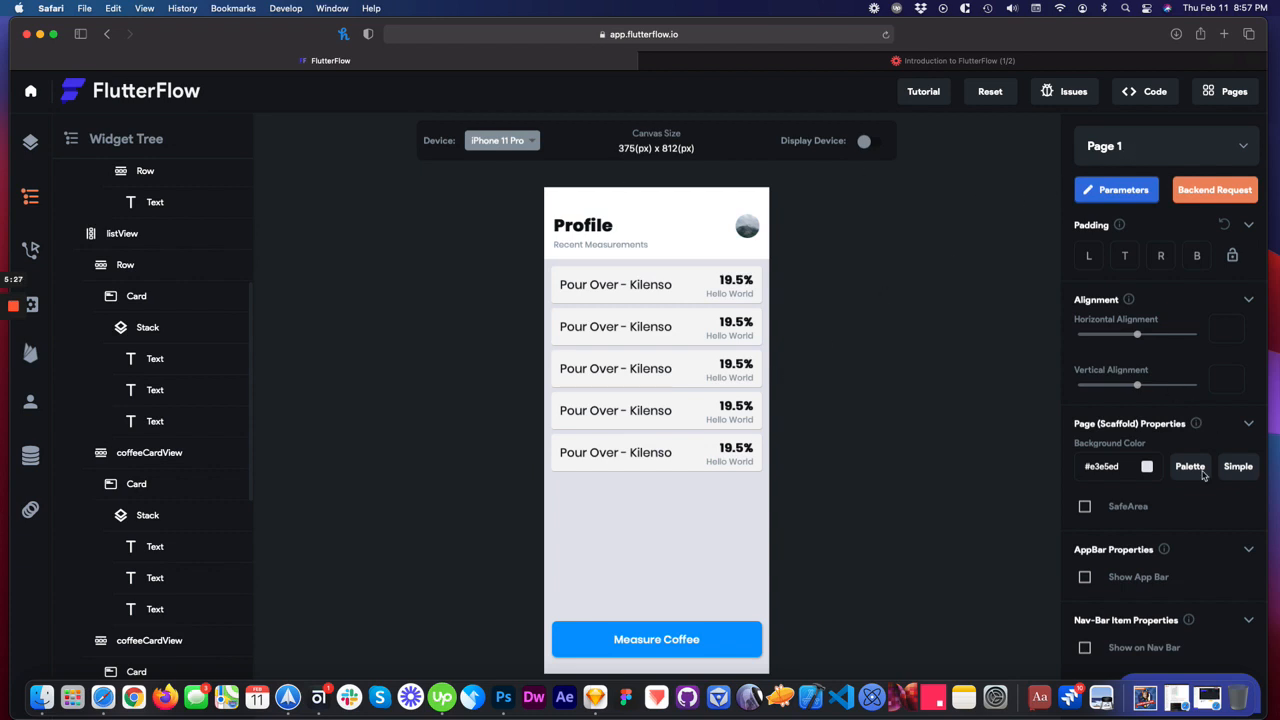
# - Switch the edited page to AccountPage, and enable Show Nav Bar in the app settings with selected labels left off
pyautogui.click(1190, 153)
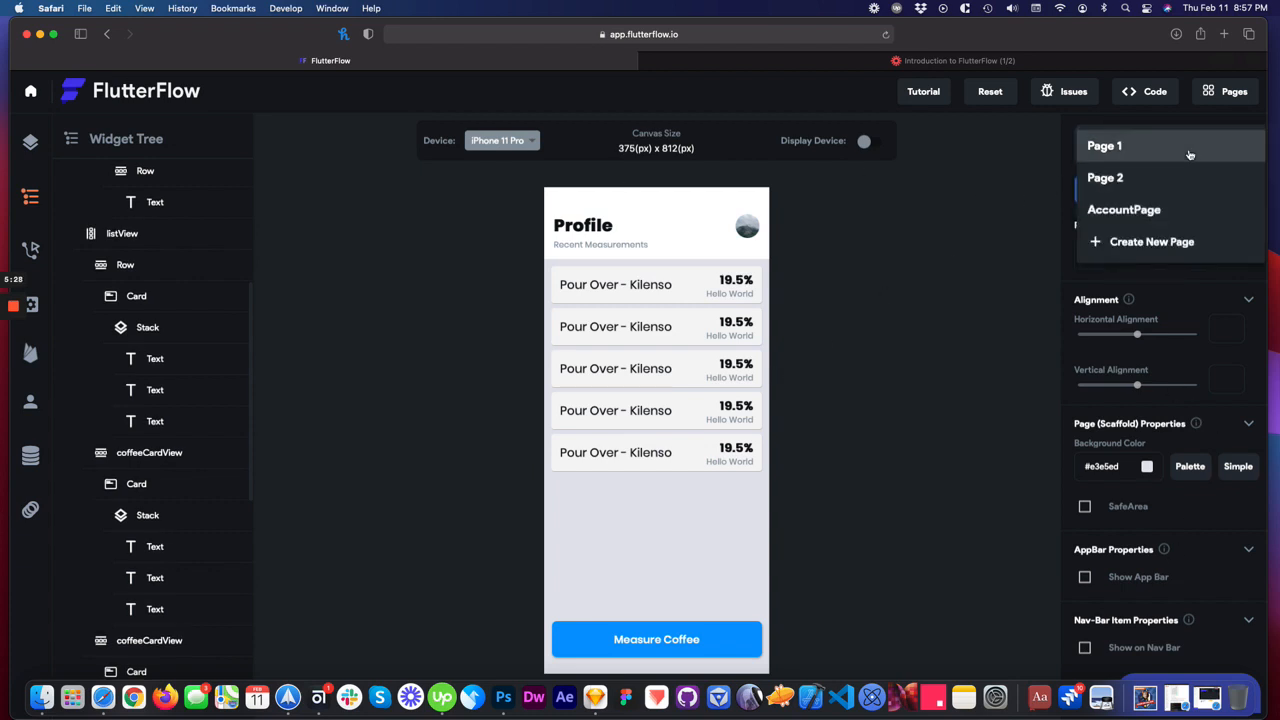
pyautogui.click(1122, 211)
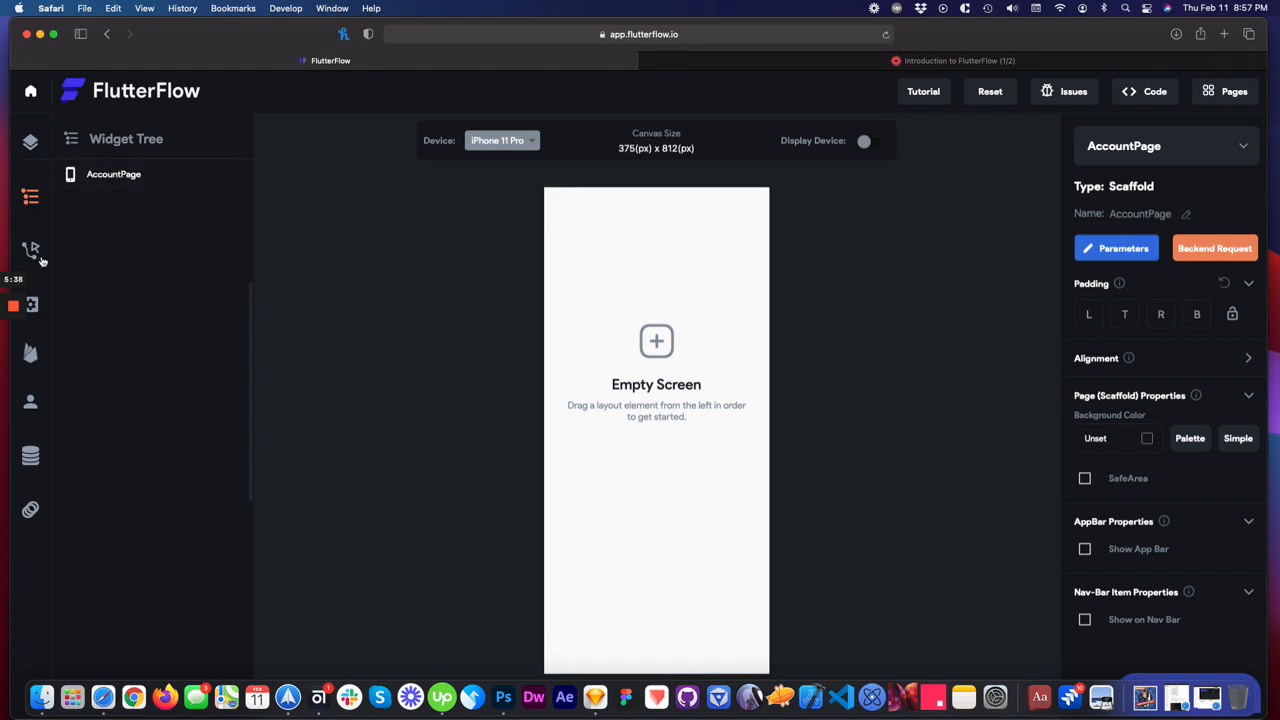
pyautogui.click(33, 307)
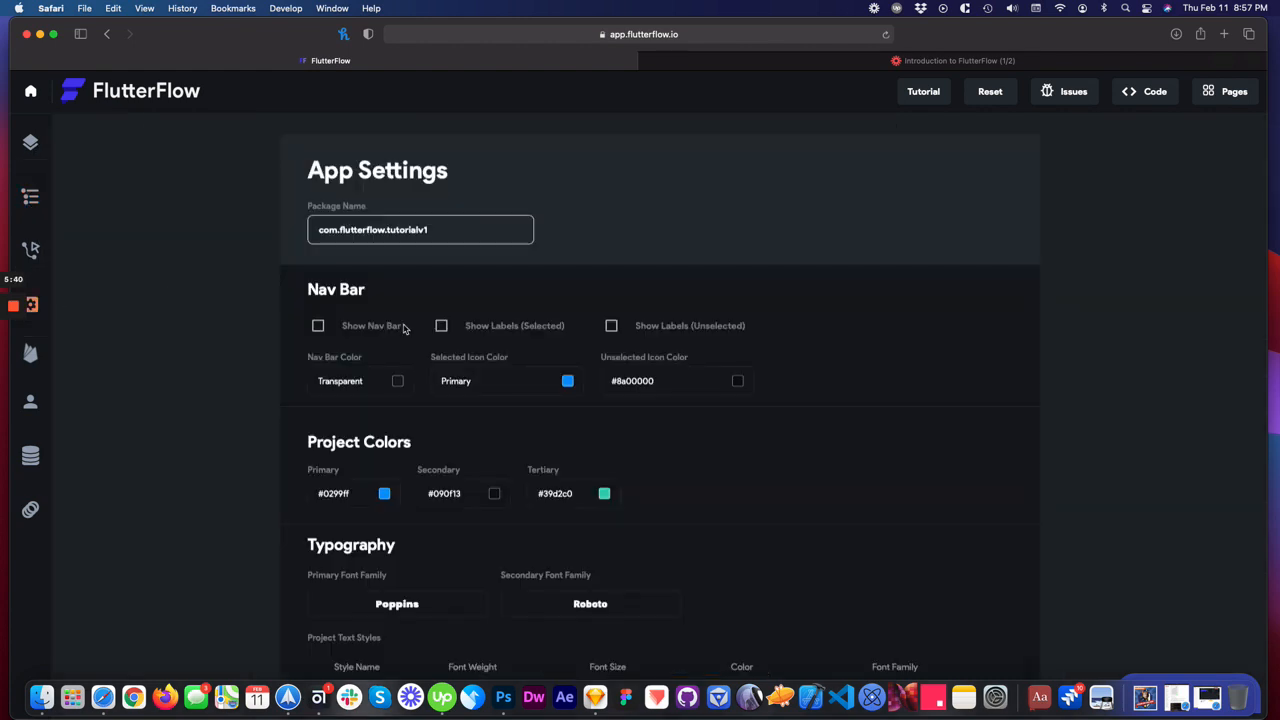
pyautogui.scroll(-1, 399, 327)
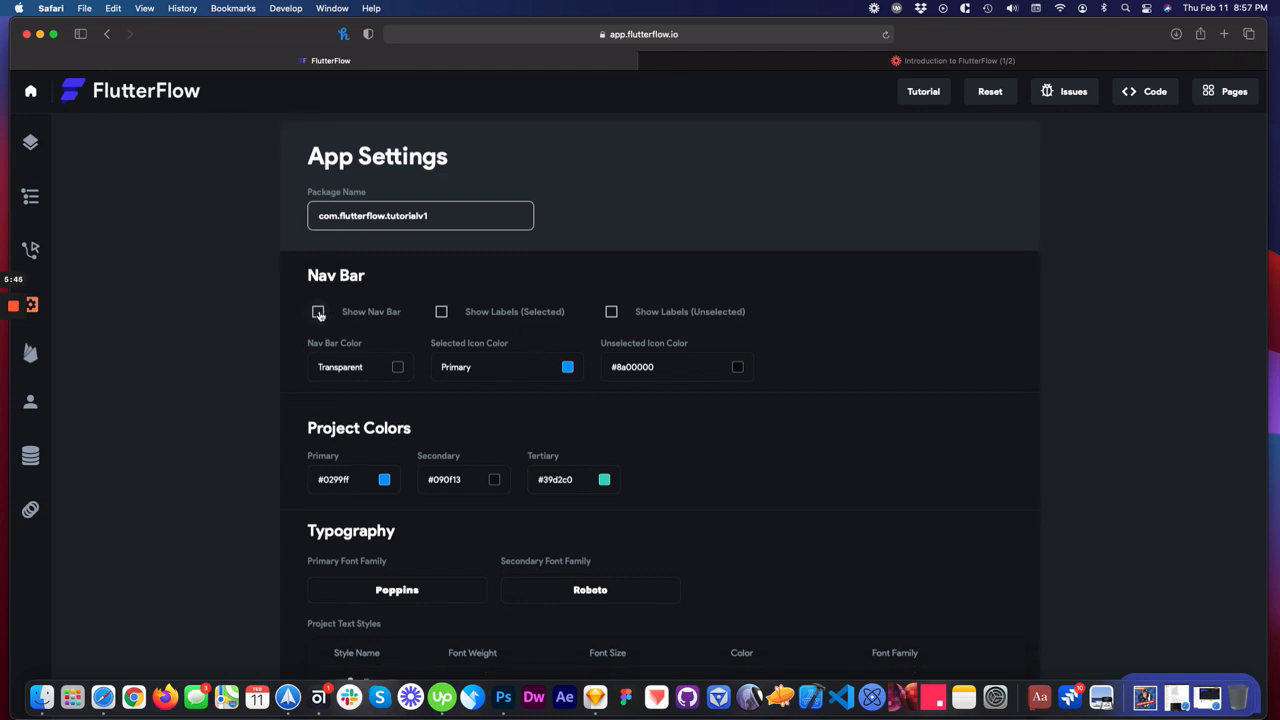
pyautogui.click(319, 314)
pyautogui.click(442, 313)
pyautogui.click(443, 315)
# - Set the nav bar color to the dark recent color #15212b
pyautogui.click(397, 370)
pyautogui.click(507, 493)
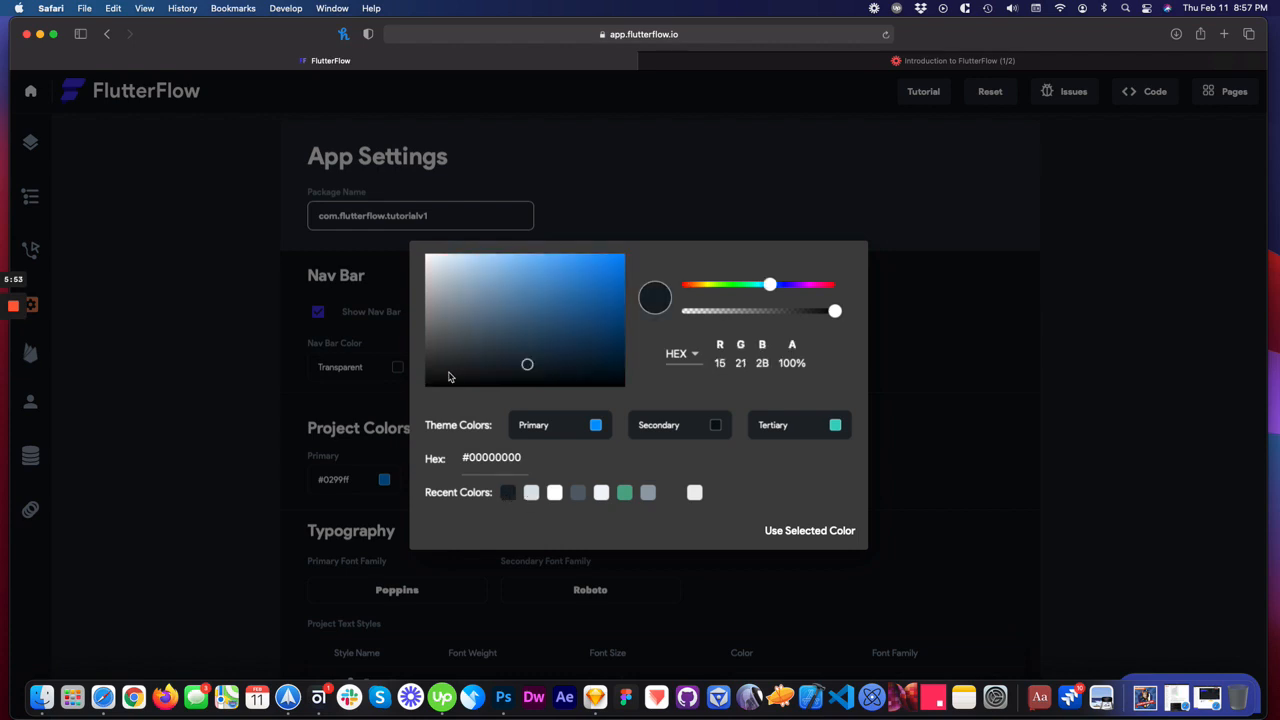
pyautogui.click(818, 542)
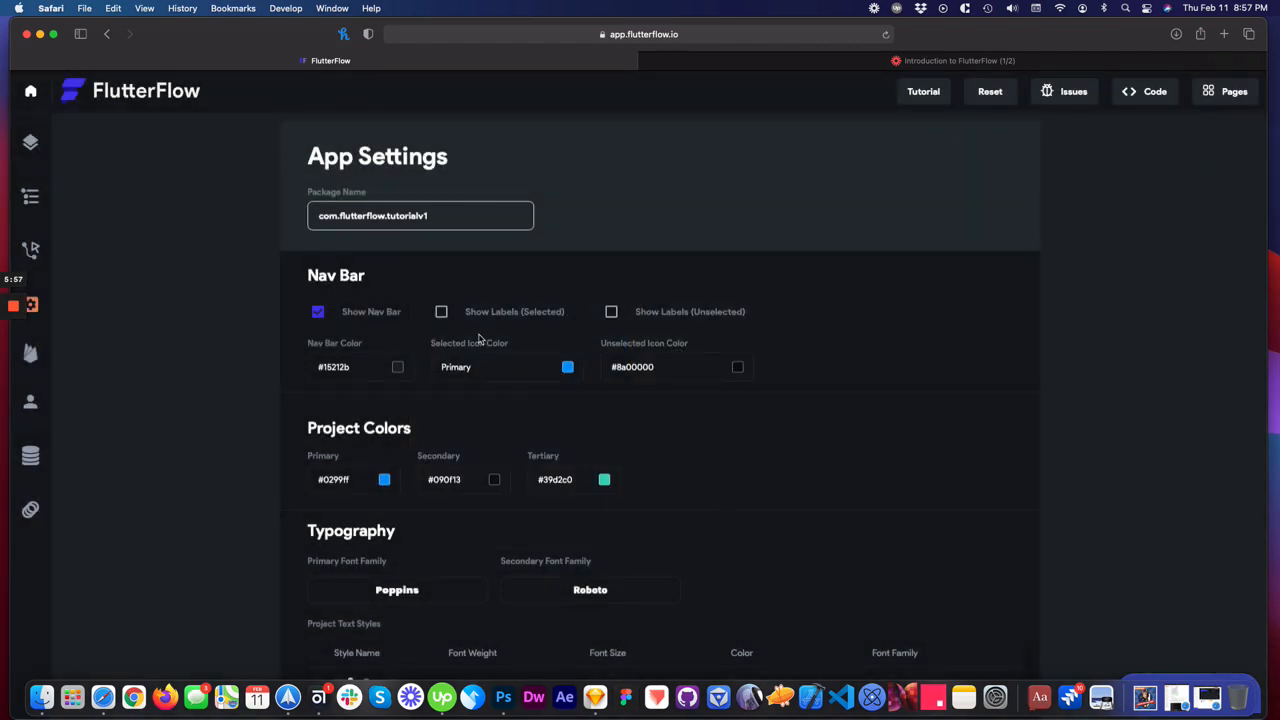
# - Keep Primary as the nav bar's selected icon color and set the unselected icon color to #95a1ac
pyautogui.click(566, 369)
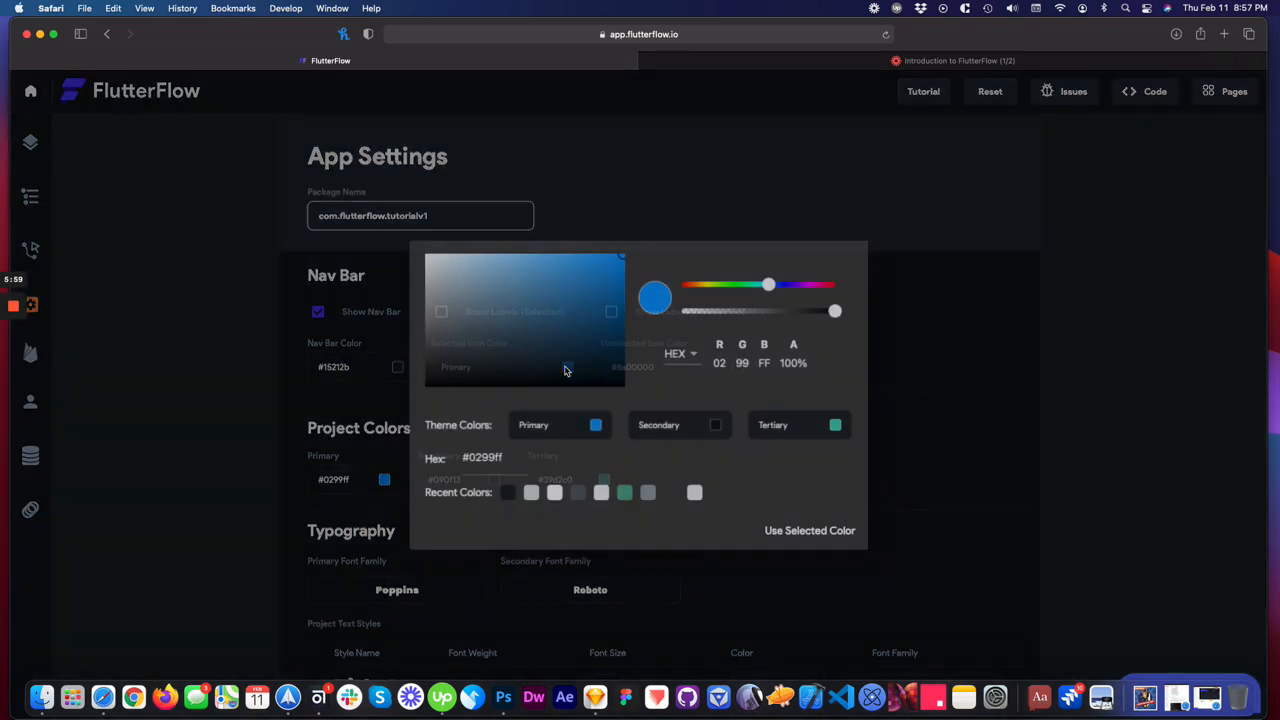
pyautogui.click(588, 424)
pyautogui.click(692, 375)
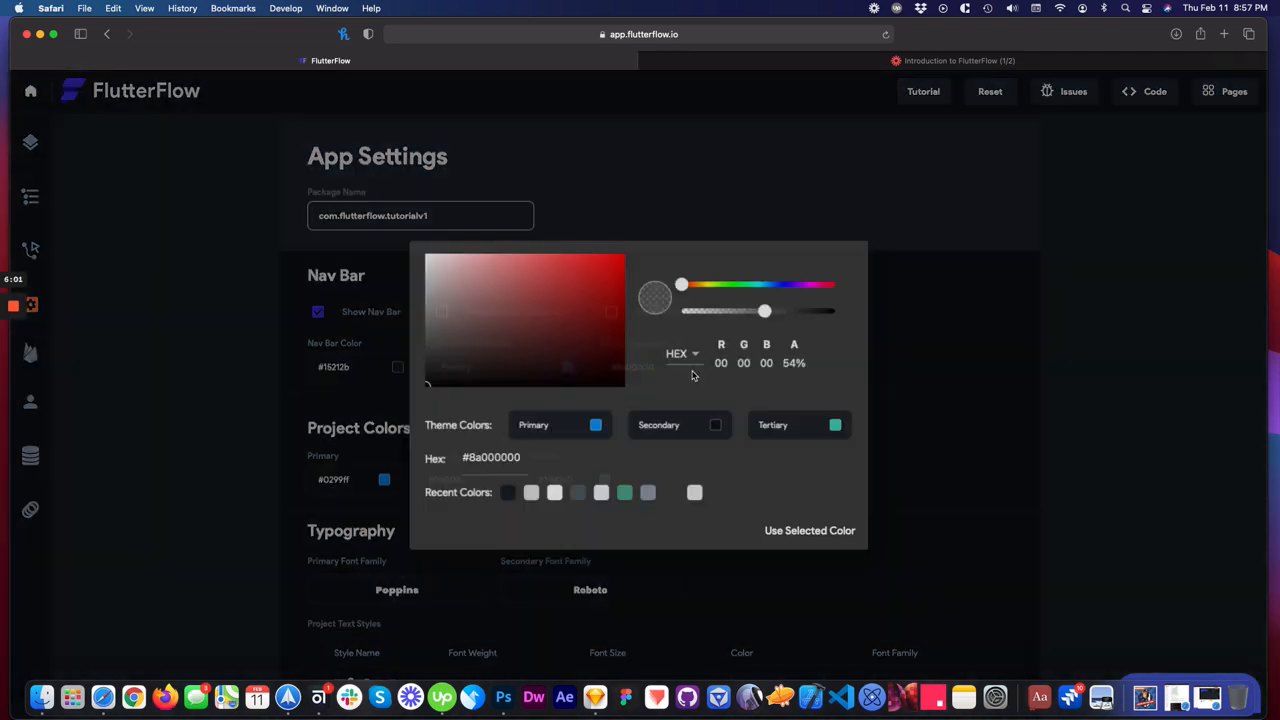
pyautogui.click(649, 493)
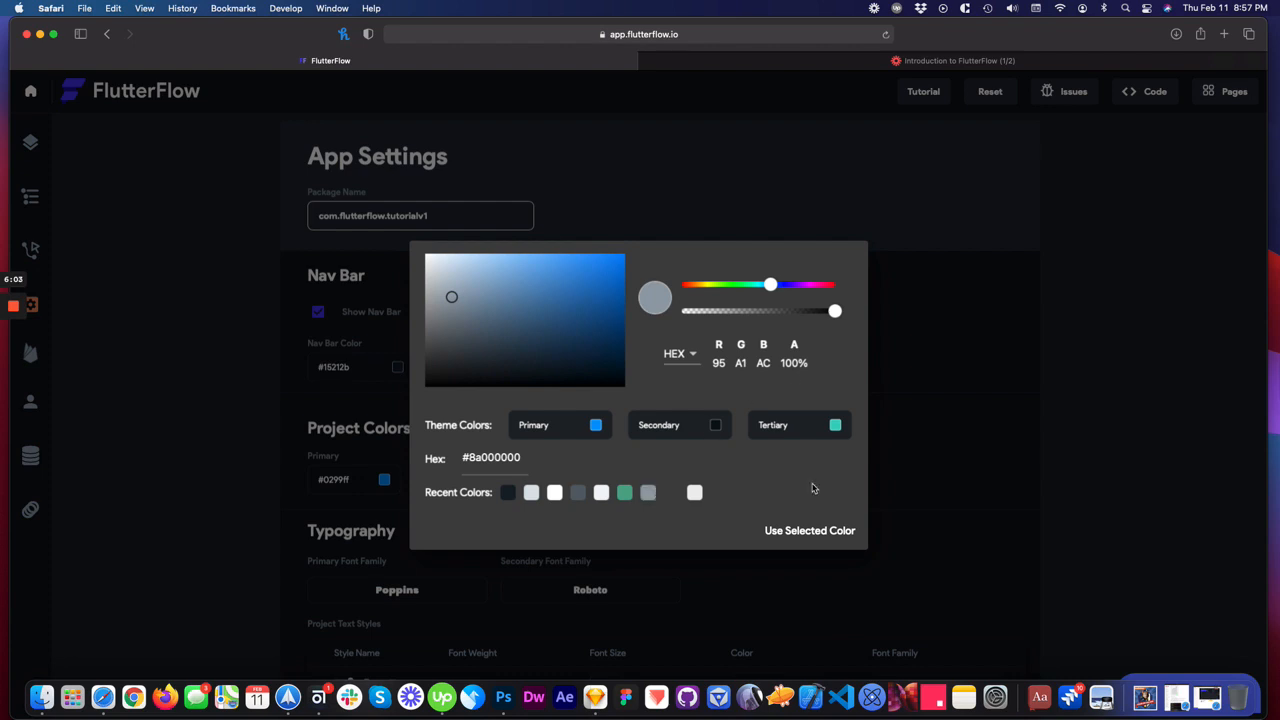
pyautogui.click(806, 530)
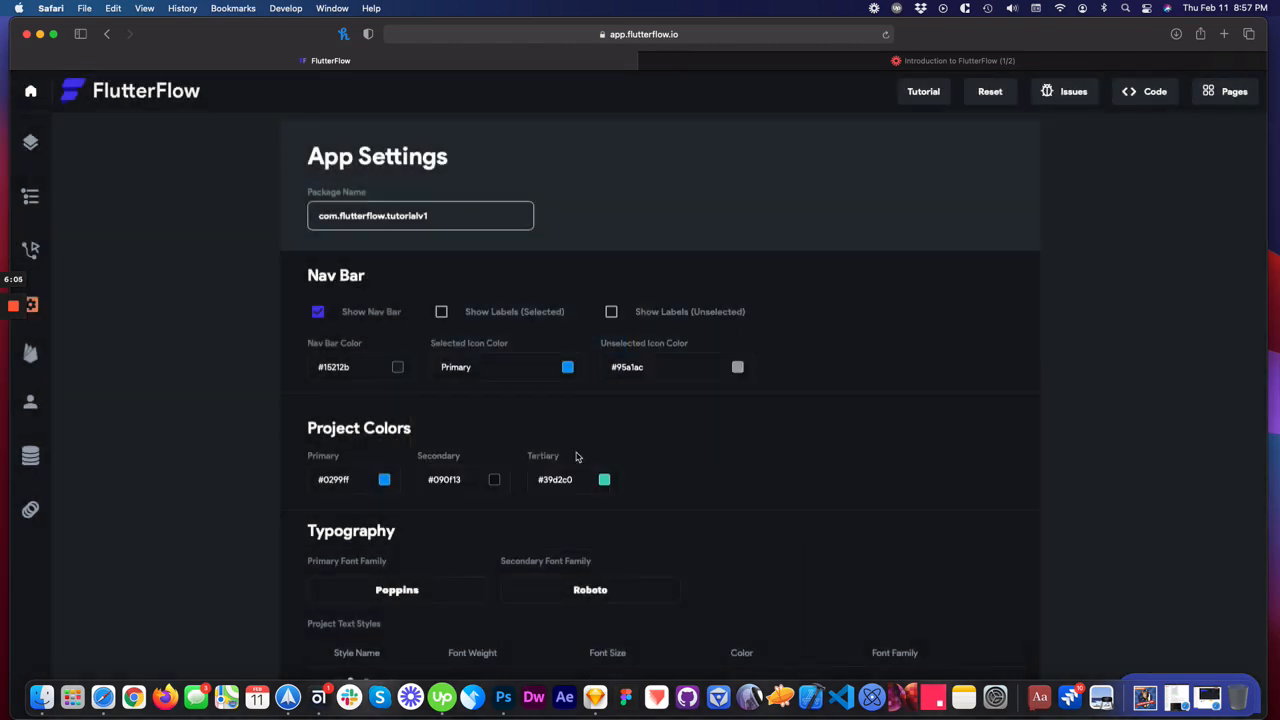
# - Return to the AccountPage canvas and set the page's background color to white
pyautogui.click(31, 142)
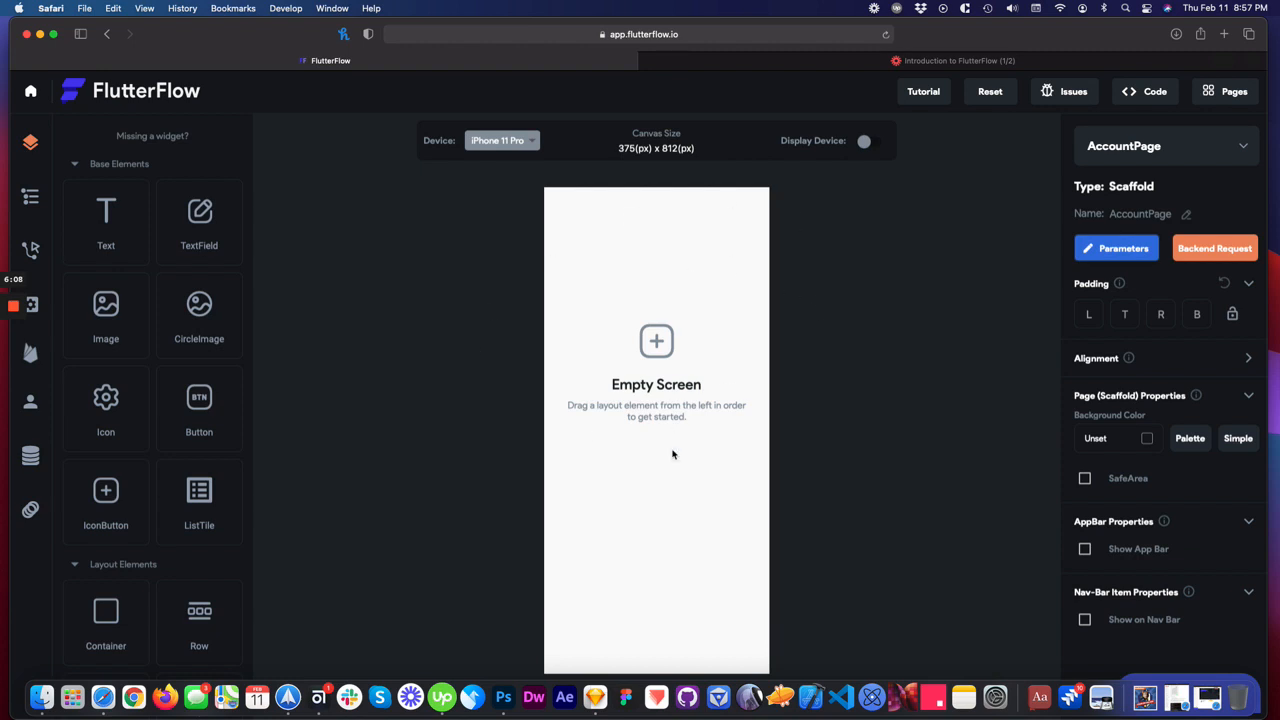
pyautogui.click(1148, 440)
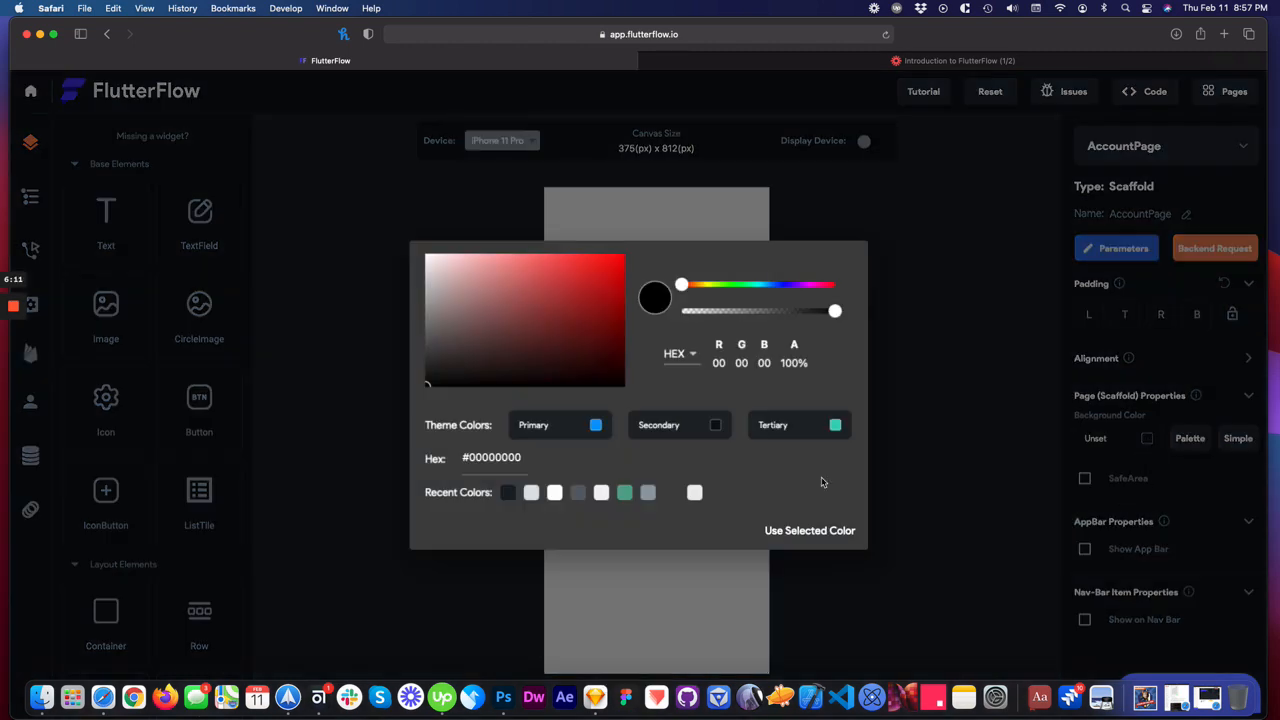
pyautogui.click(556, 494)
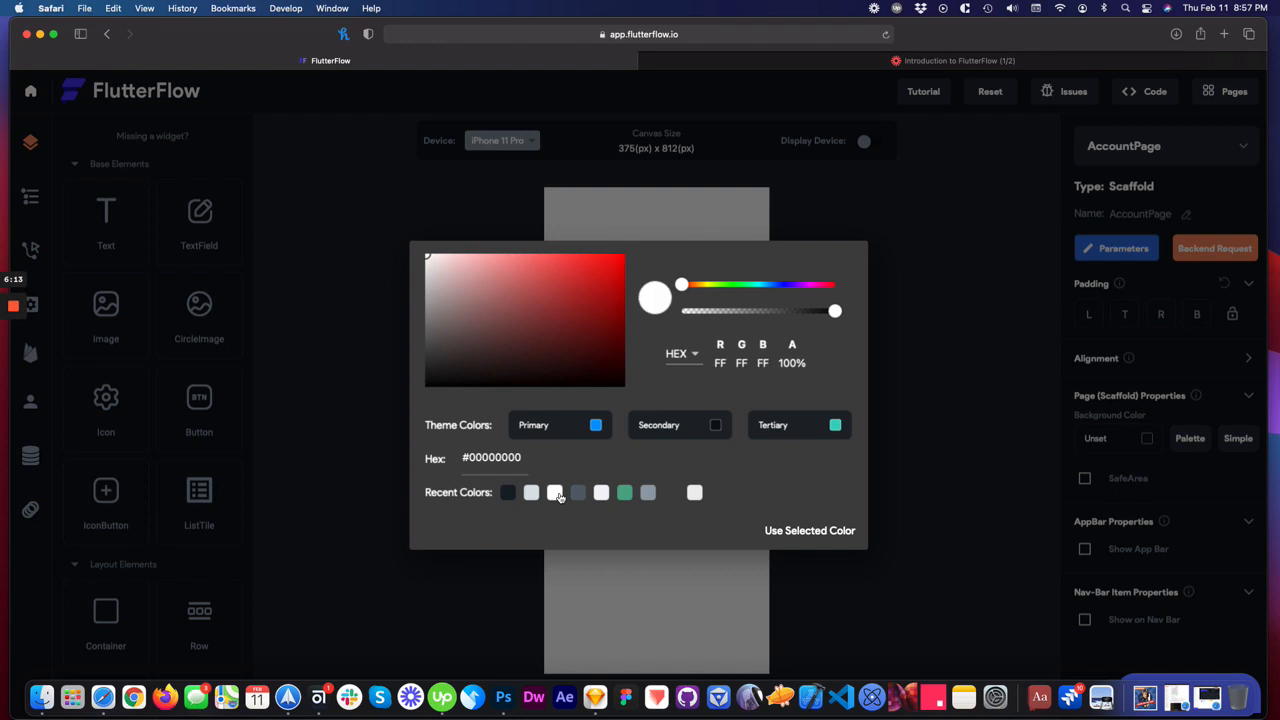
pyautogui.click(811, 530)
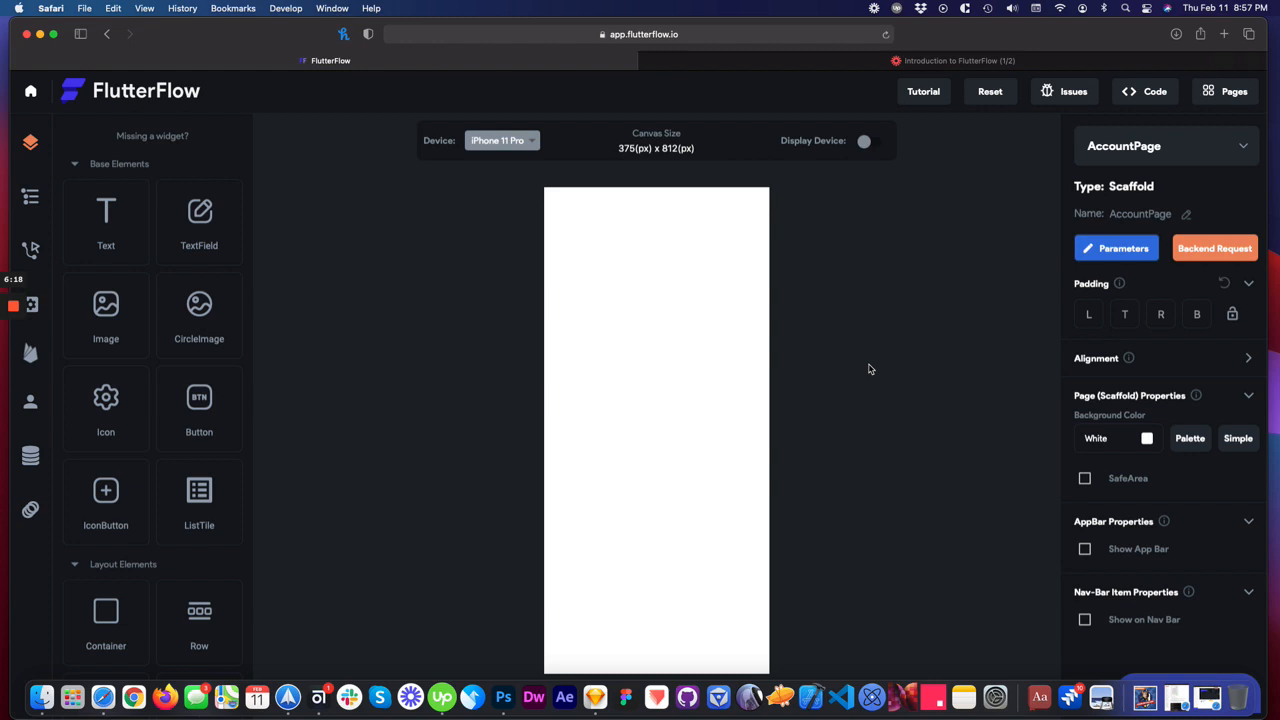
# - Compare AccountPage's background color with the profile screens in the Sketch design, keeping the page white
pyautogui.click(1147, 439)
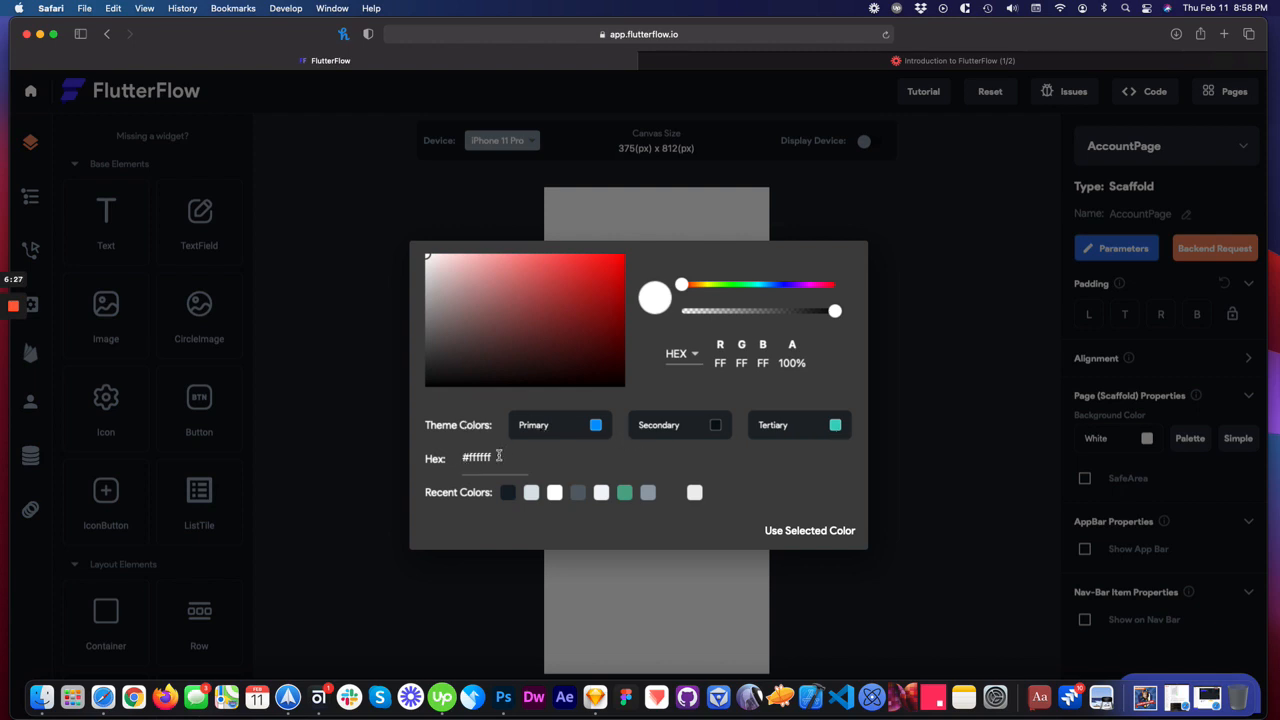
pyautogui.hotkey('ctrl', 'Left')
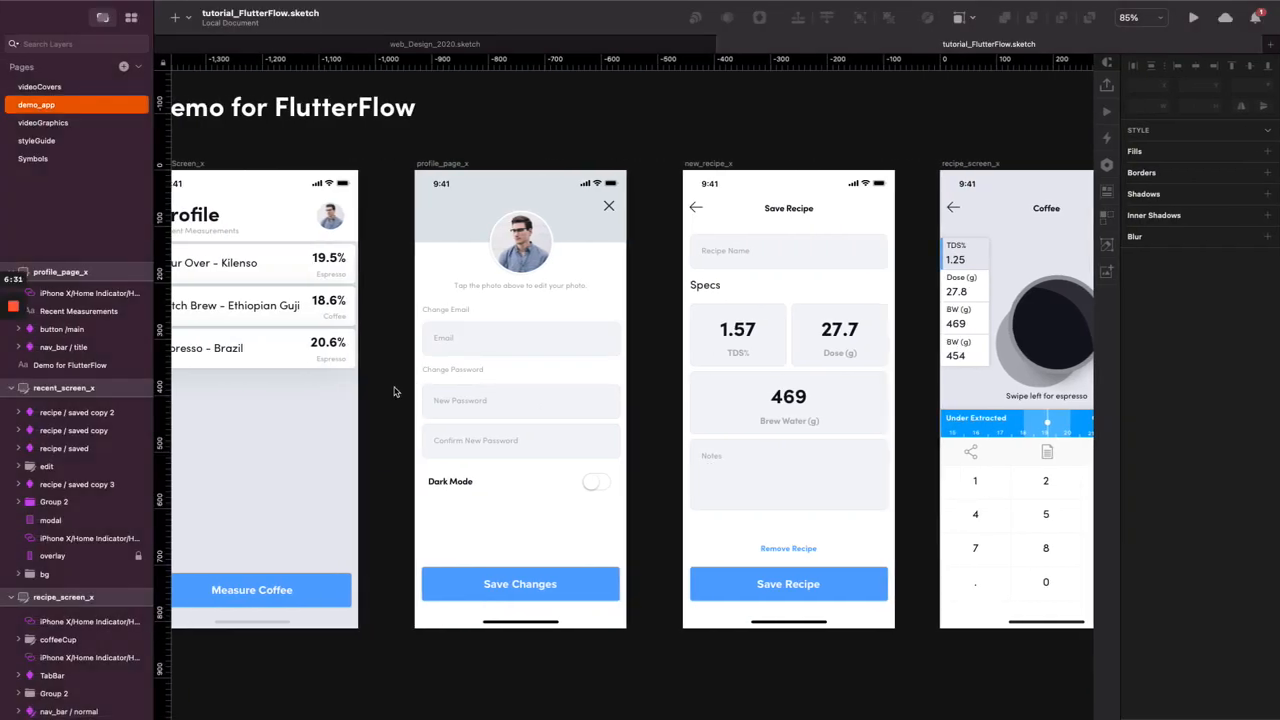
pyautogui.moveTo(387, 267); pyautogui.dragTo(259, 368)
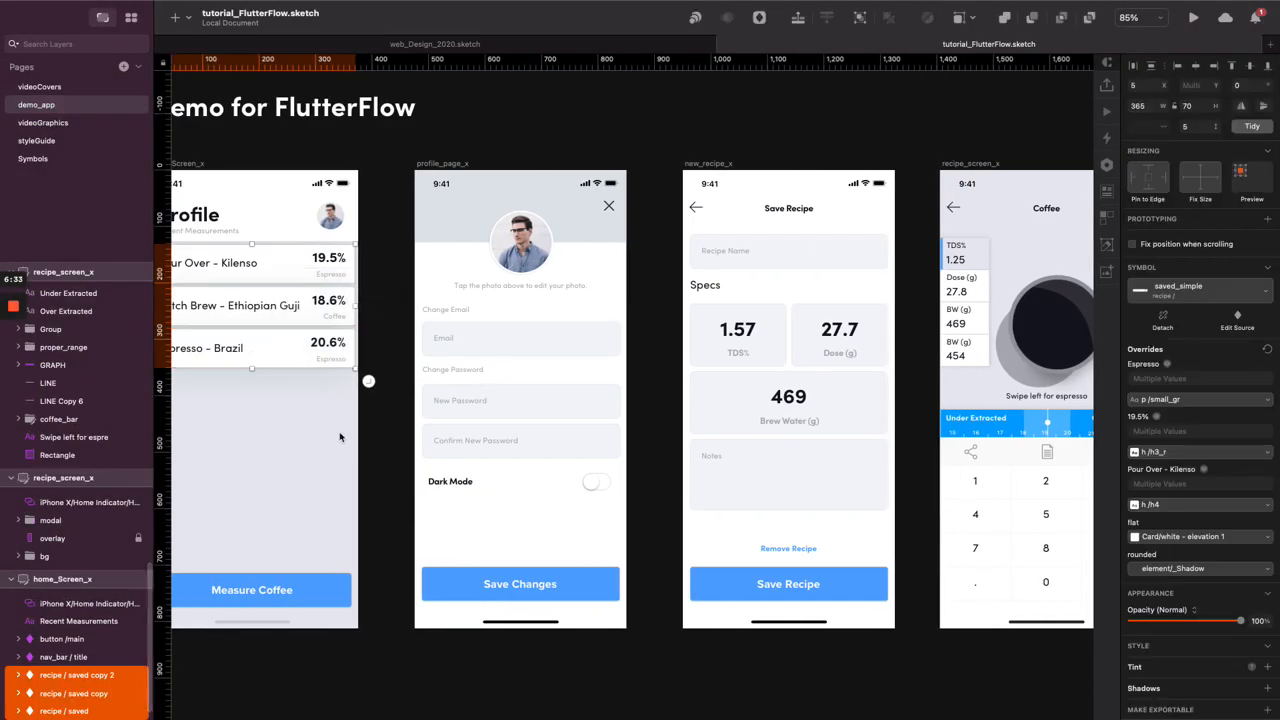
pyautogui.click(345, 440)
pyautogui.hotkey('ctrl', 'Right')
pyautogui.hotkey('ctrl', 'Left')
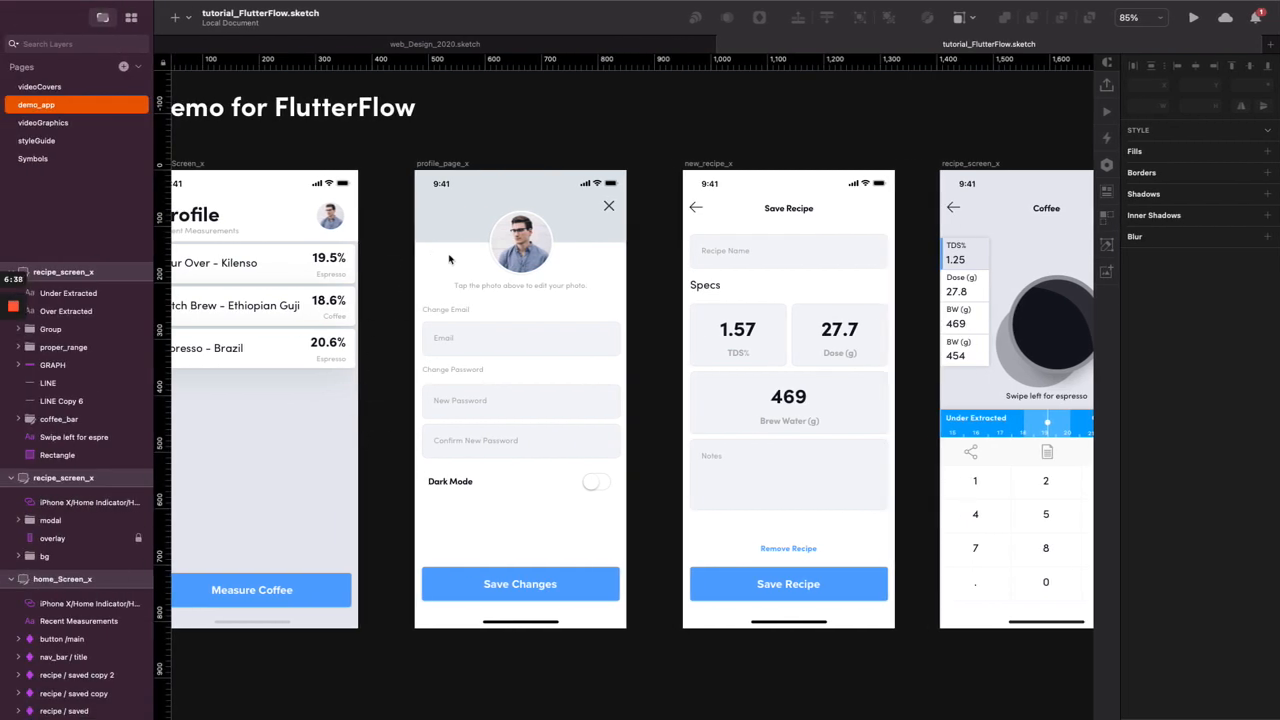
pyautogui.hotkey('ctrl', 'Right')
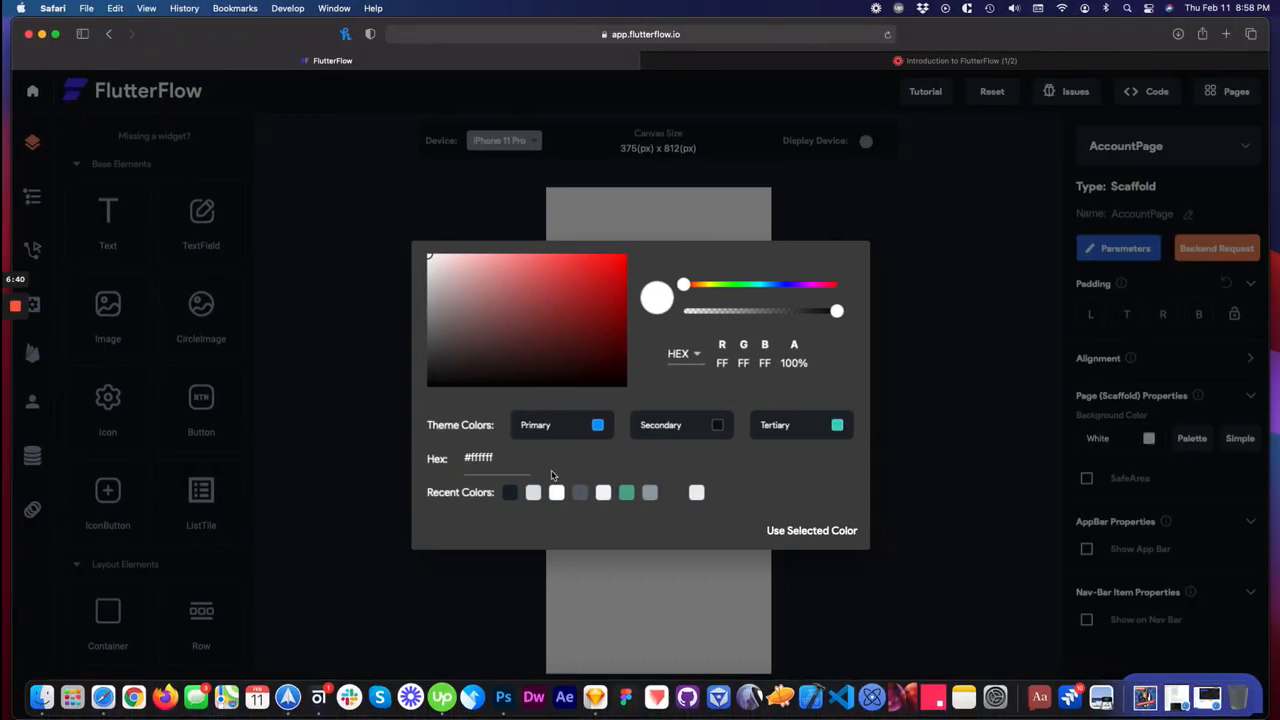
pyautogui.click(811, 532)
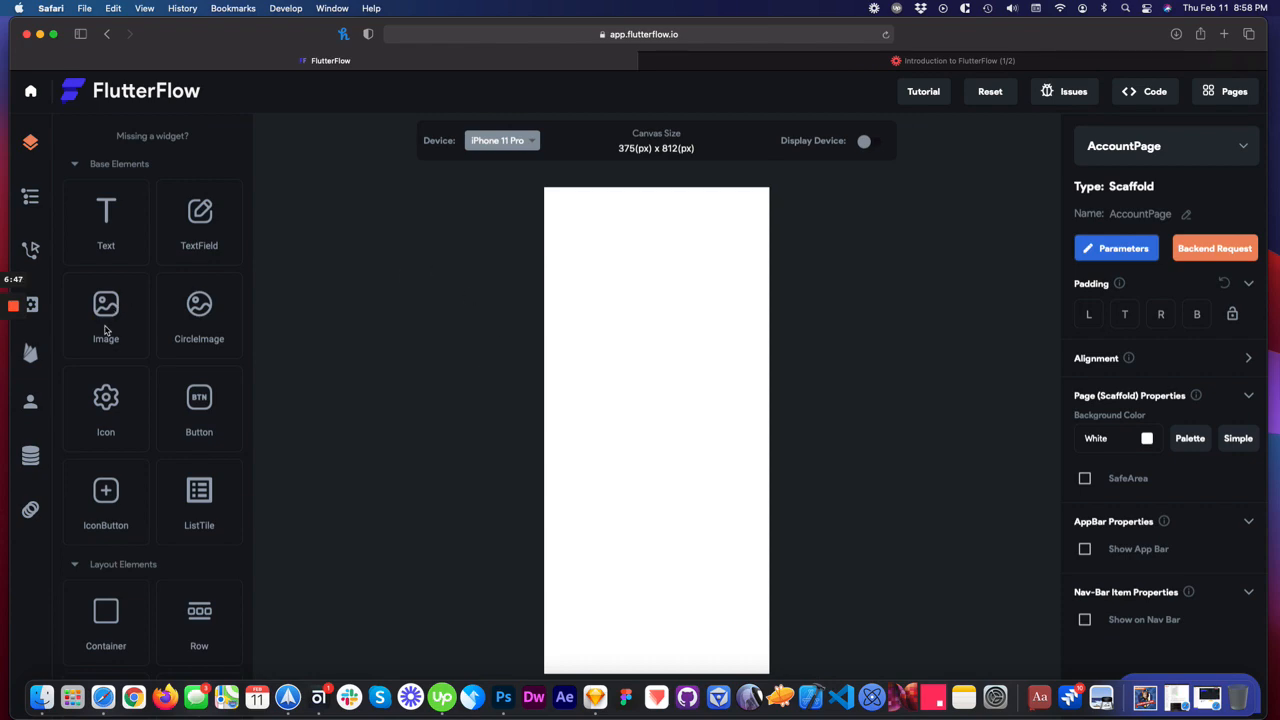
# - Examine the profile_page_x artboard in Sketch, including its Save Changes button, as reference for AccountPage, and return to FlutterFlow
pyautogui.hotkey('ctrl', 'Left')
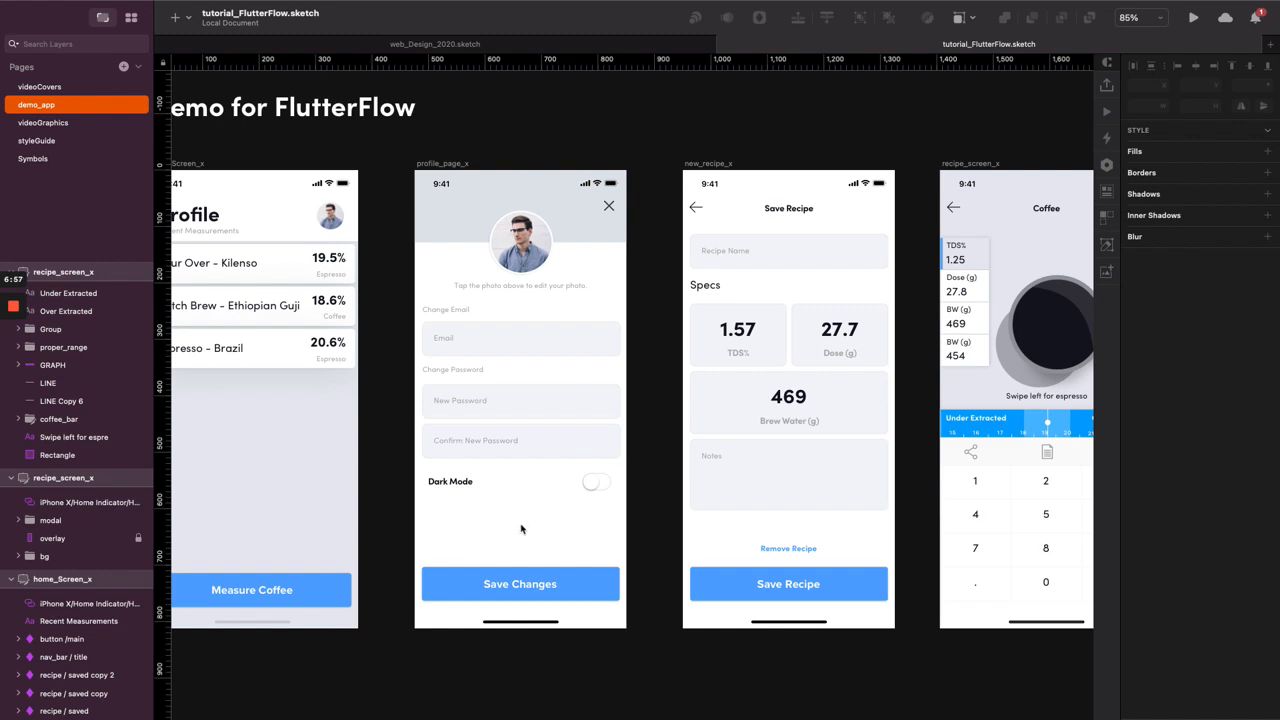
pyautogui.click(519, 577)
pyautogui.hotkey('ctrl', 'Right')
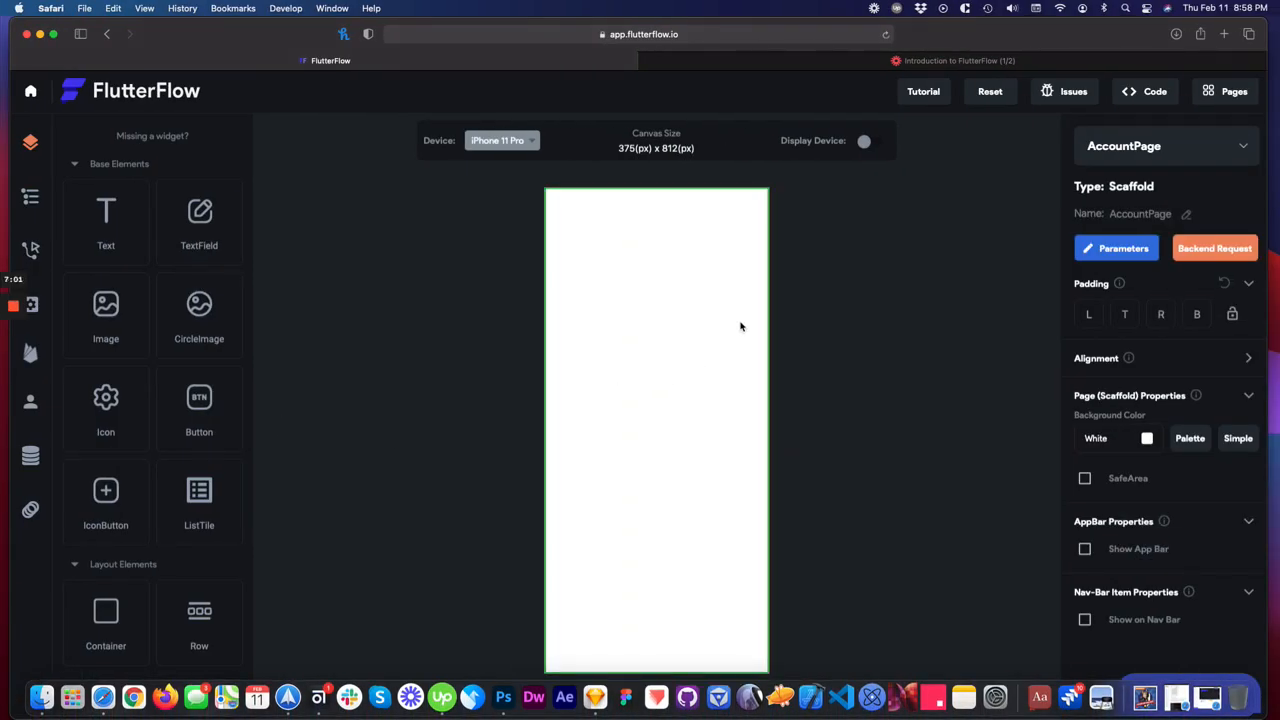
pyautogui.hotkey('ctrl', 'Left')
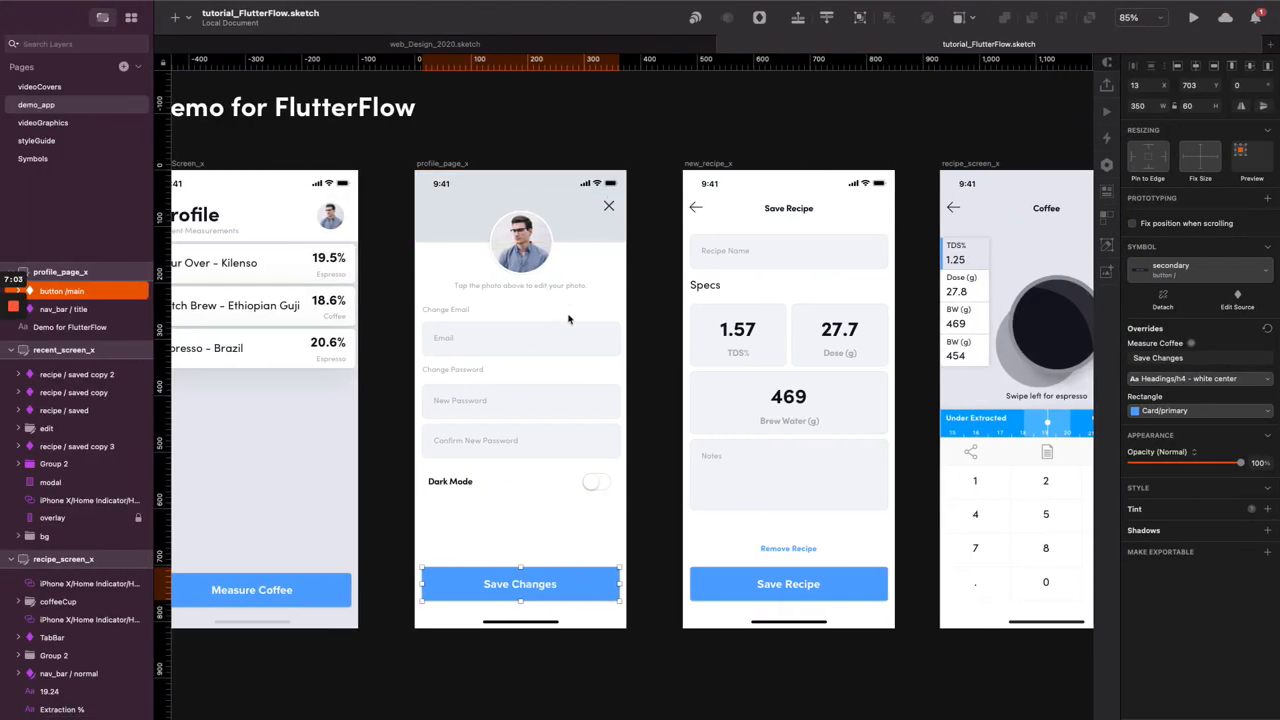
pyautogui.hotkey('ctrl', 'Right')
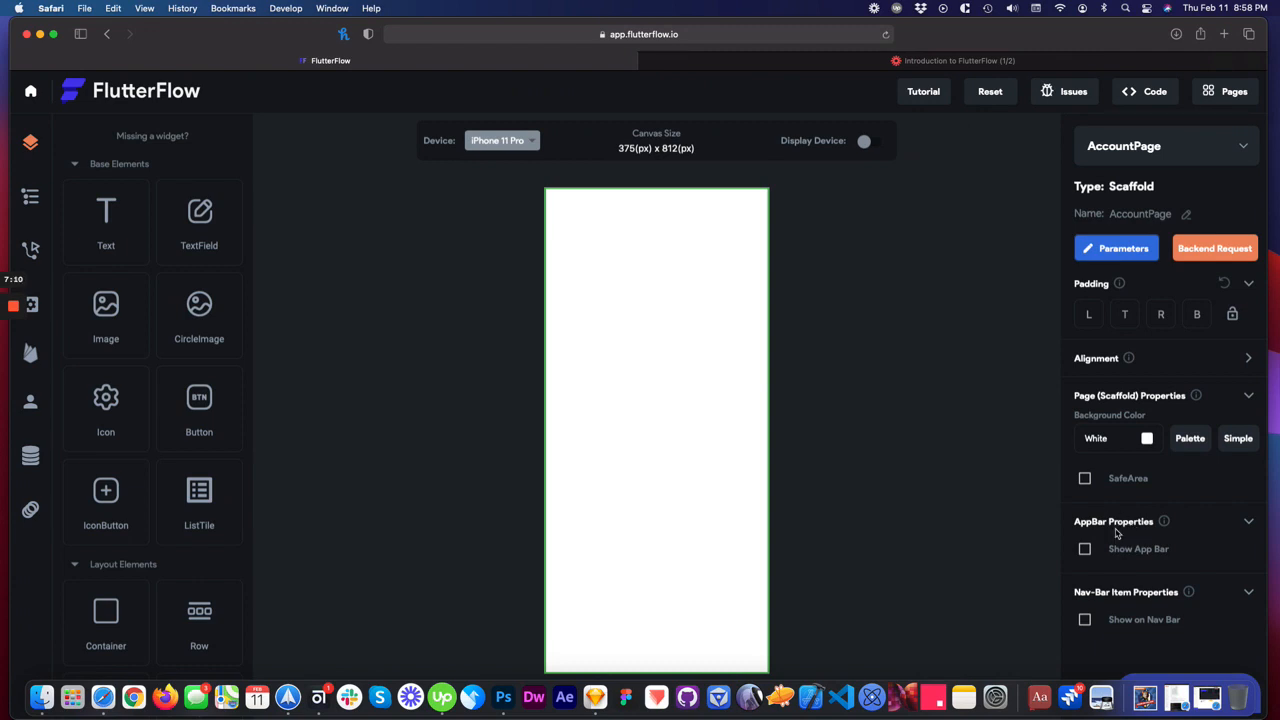
# - Show an app bar on AccountPage and set the app bar's background color to white
pyautogui.click(1085, 549)
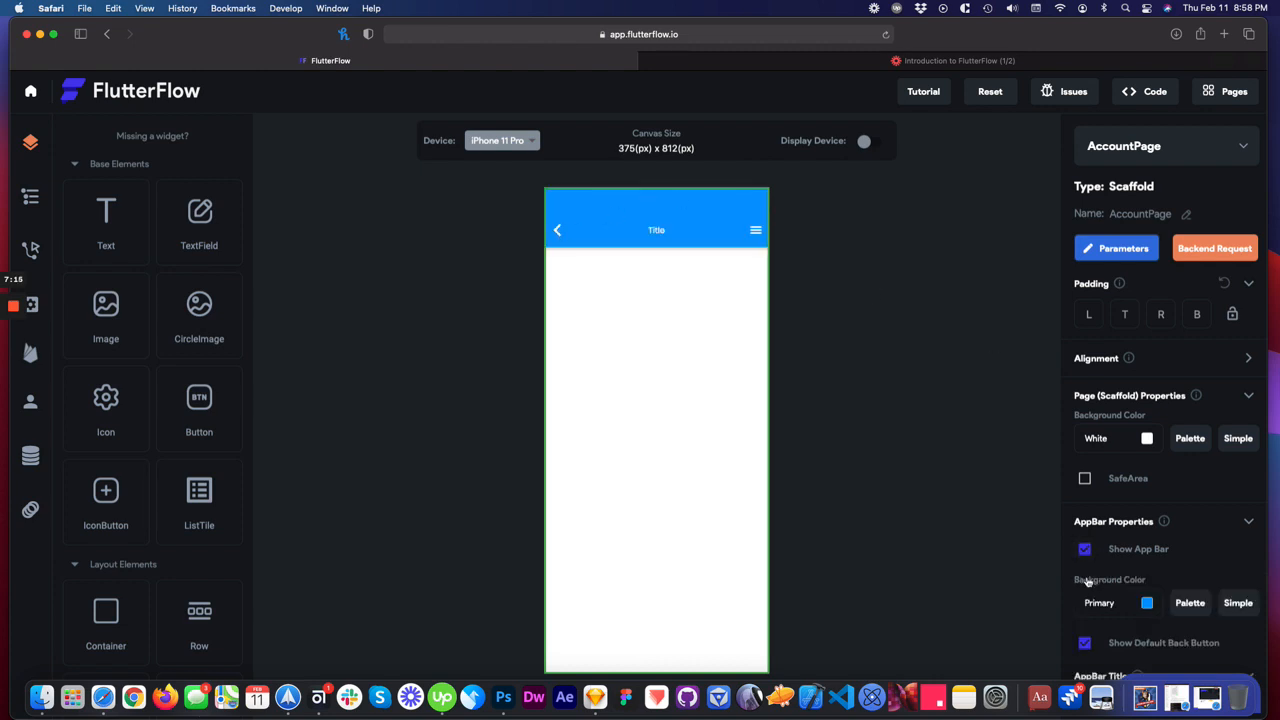
pyautogui.scroll(-4, 1090, 588)
pyautogui.click(1147, 419)
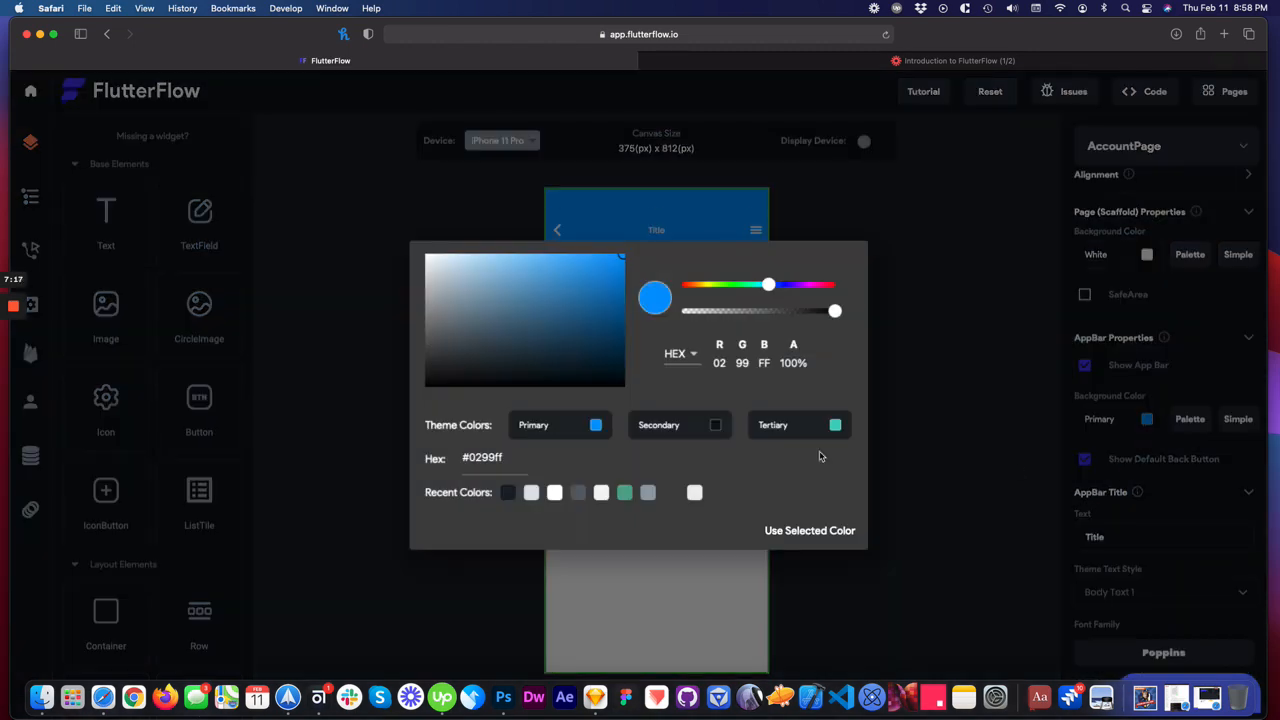
pyautogui.click(599, 495)
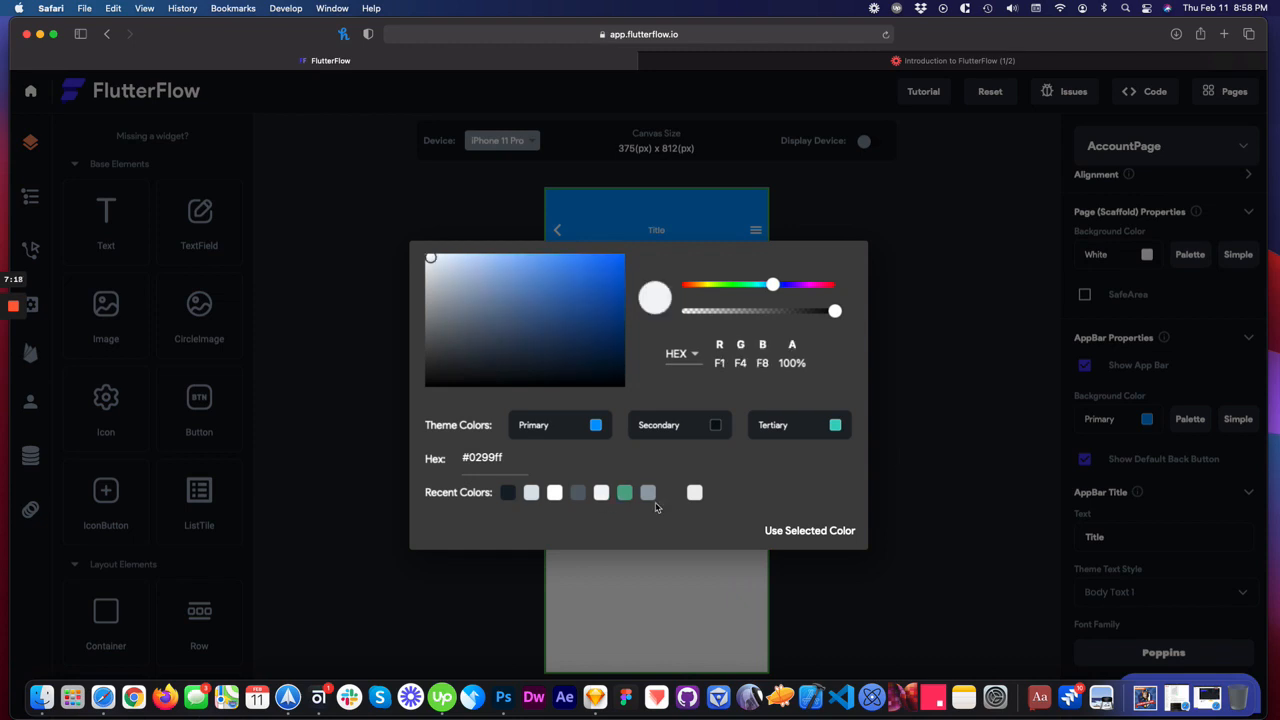
pyautogui.click(553, 490)
pyautogui.click(814, 533)
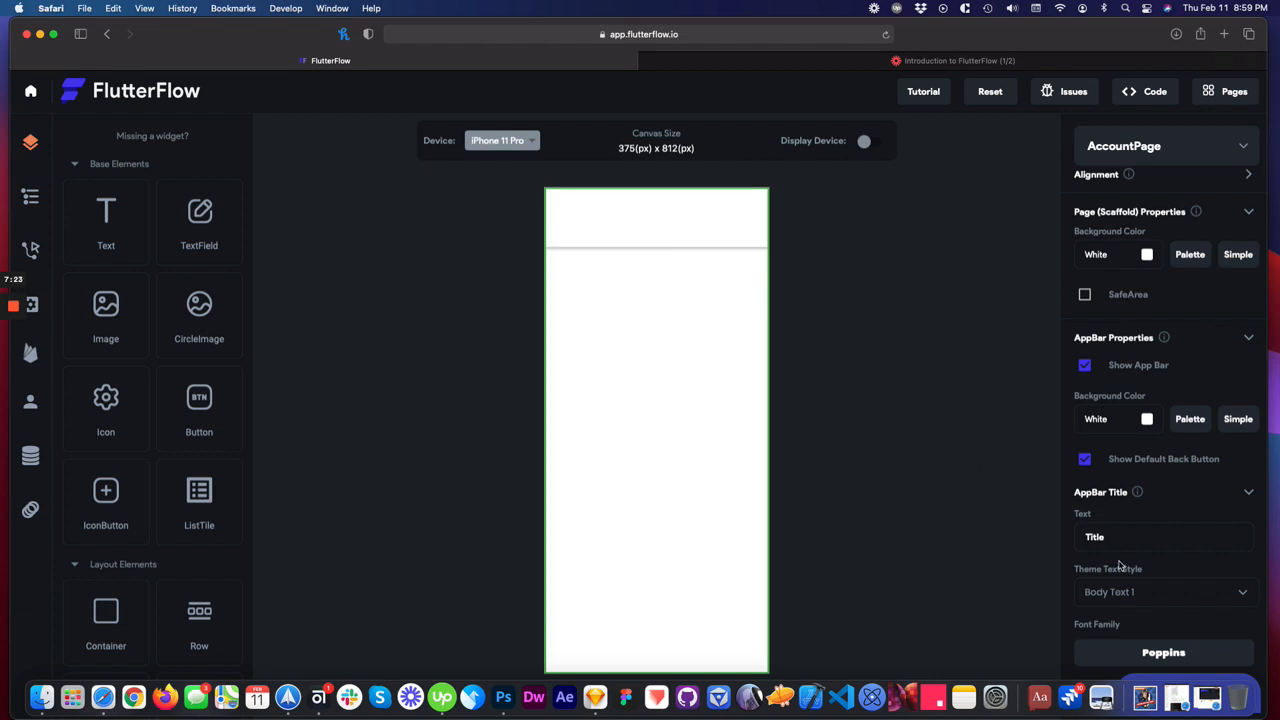
# - Set the app bar title's text color to the dark recent color #15212b
pyautogui.scroll(-3, 1150, 578)
pyautogui.scroll(-6, 1124, 474)
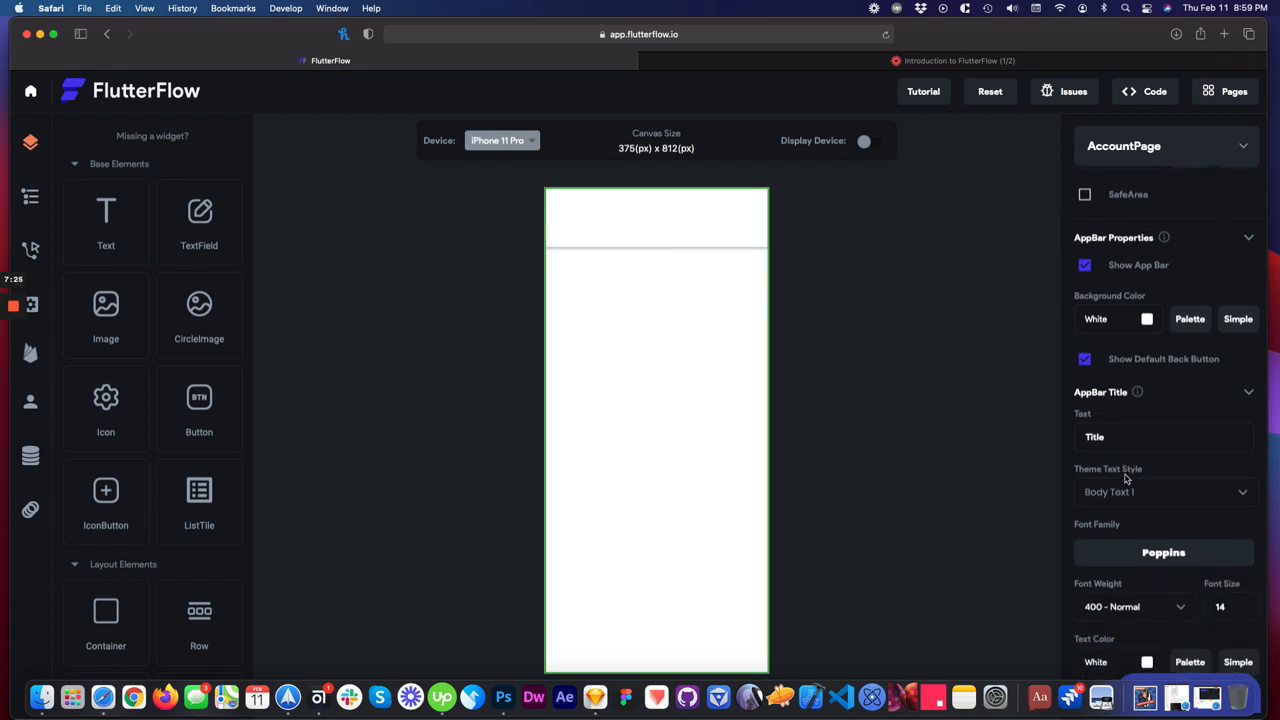
pyautogui.scroll(1, 1136, 390)
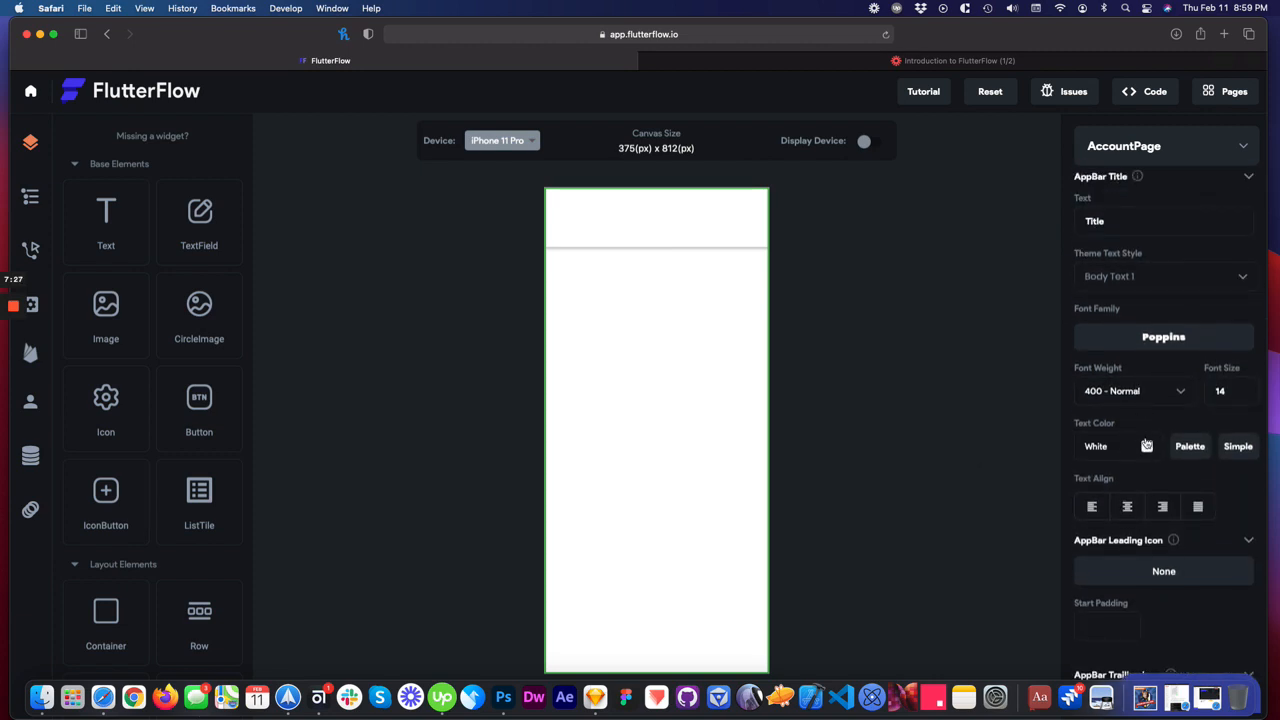
pyautogui.click(1147, 445)
pyautogui.click(512, 492)
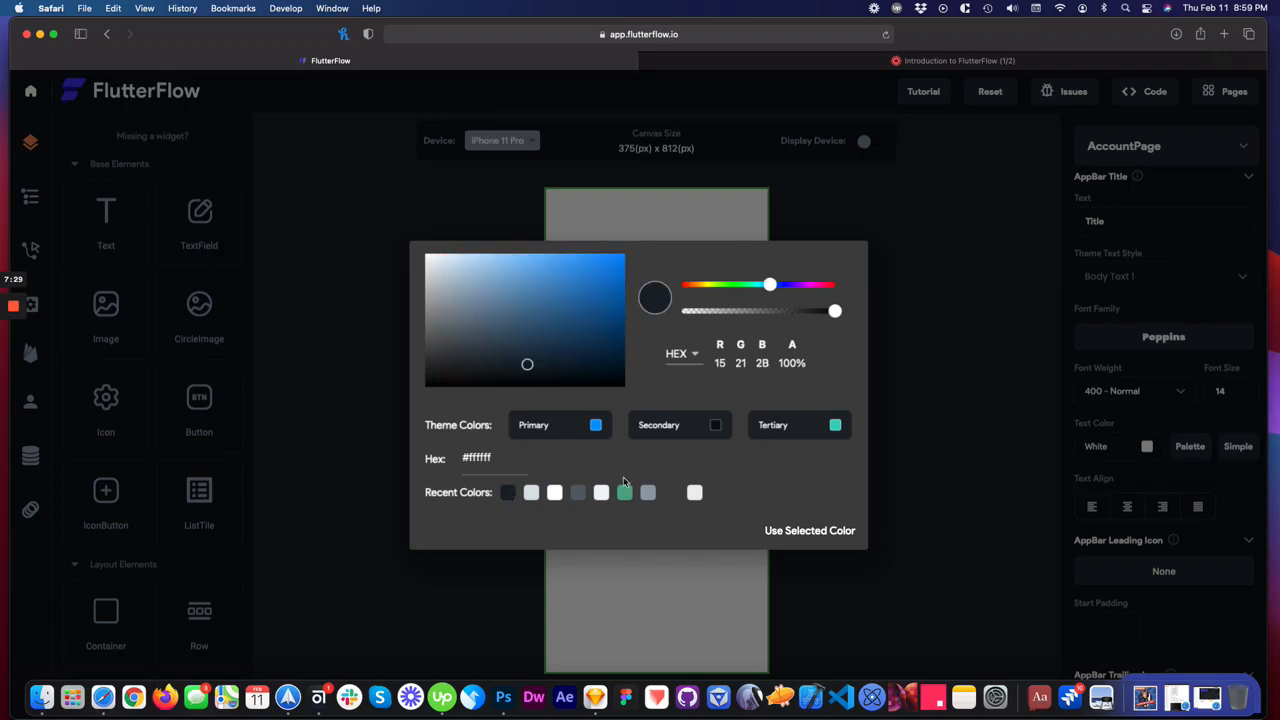
pyautogui.click(774, 532)
# - Replace the app bar title text with "Account"
pyautogui.click(1136, 219)
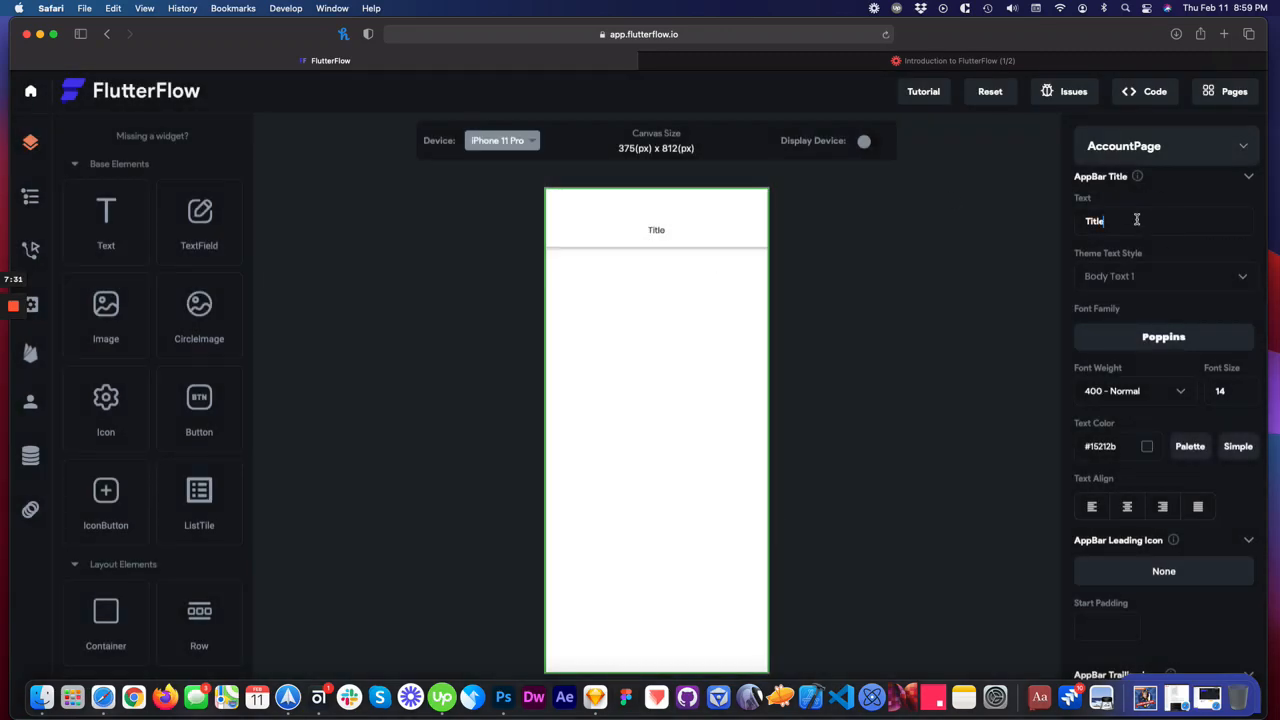
pyautogui.moveTo(1136, 221); pyautogui.dragTo(1053, 221)
pyautogui.write('Account')
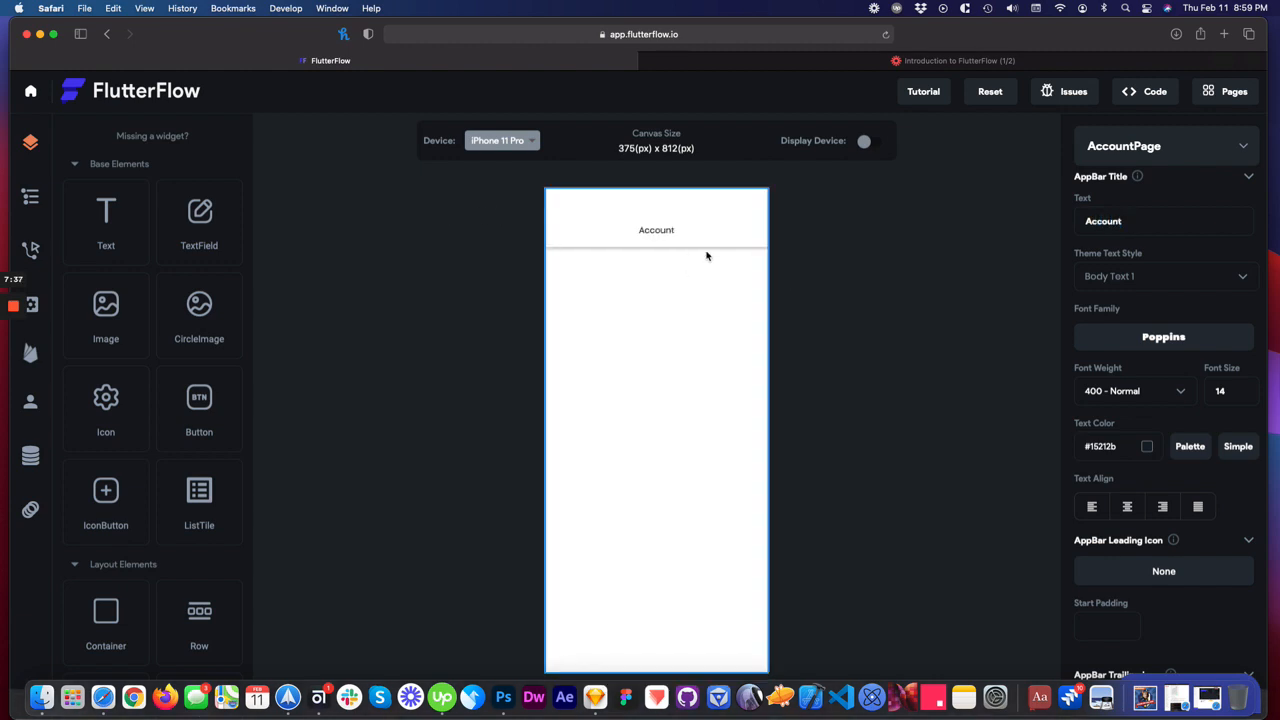
# - Review the app bar title's theme text style options and the project's colors and typography settings, and return to the AccountPage canvas
pyautogui.scroll(3, 1143, 268)
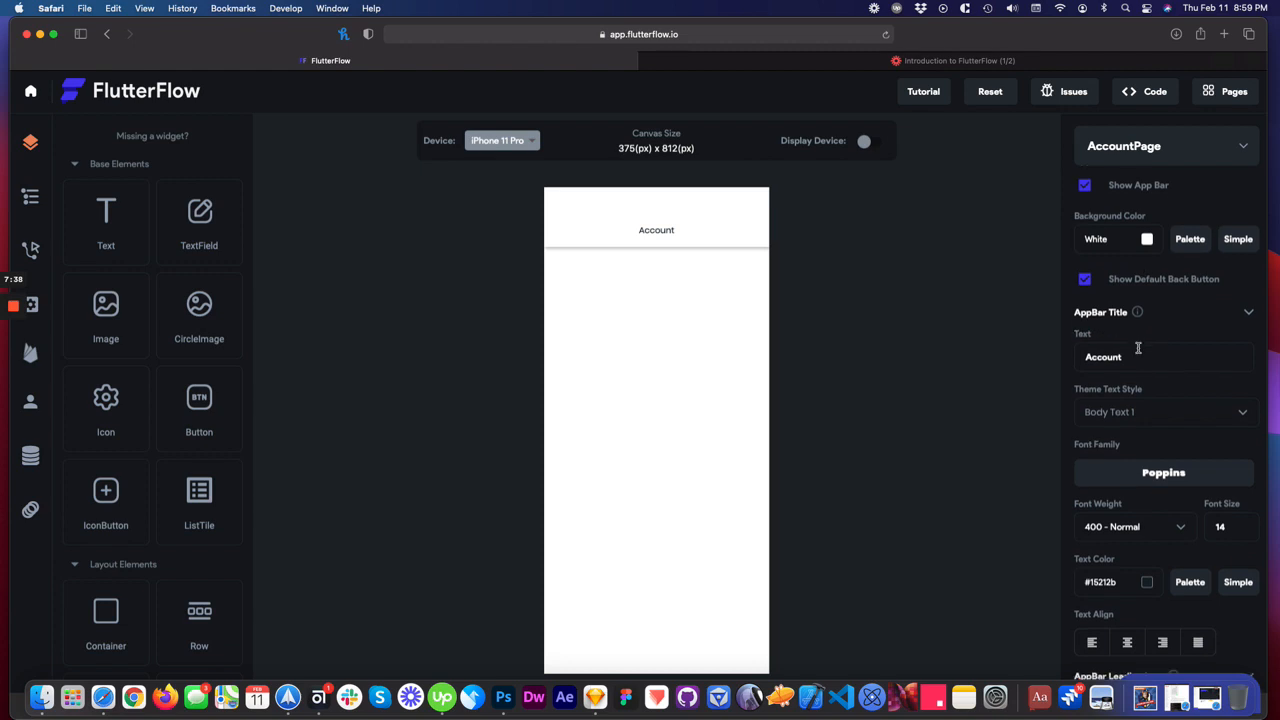
pyautogui.scroll(-1, 1143, 300)
pyautogui.scroll(-2, 1150, 350)
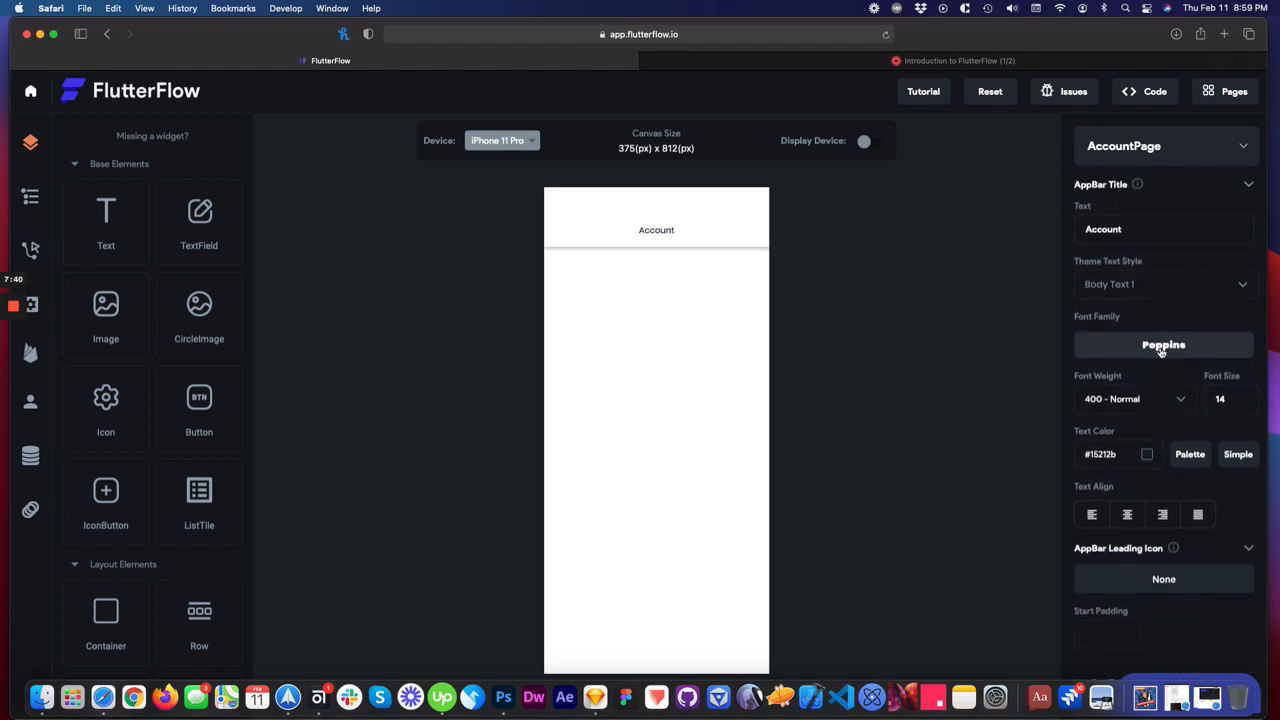
pyautogui.scroll(-5, 1130, 305)
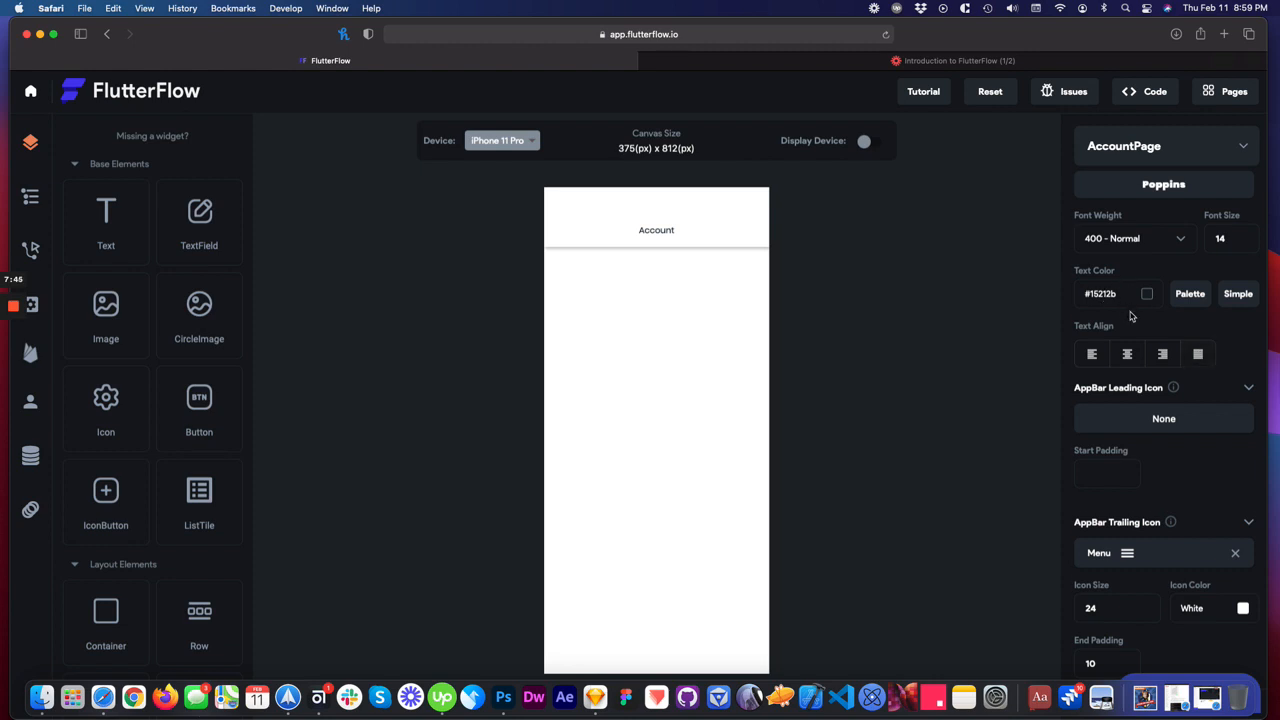
pyautogui.scroll(6, 1130, 300)
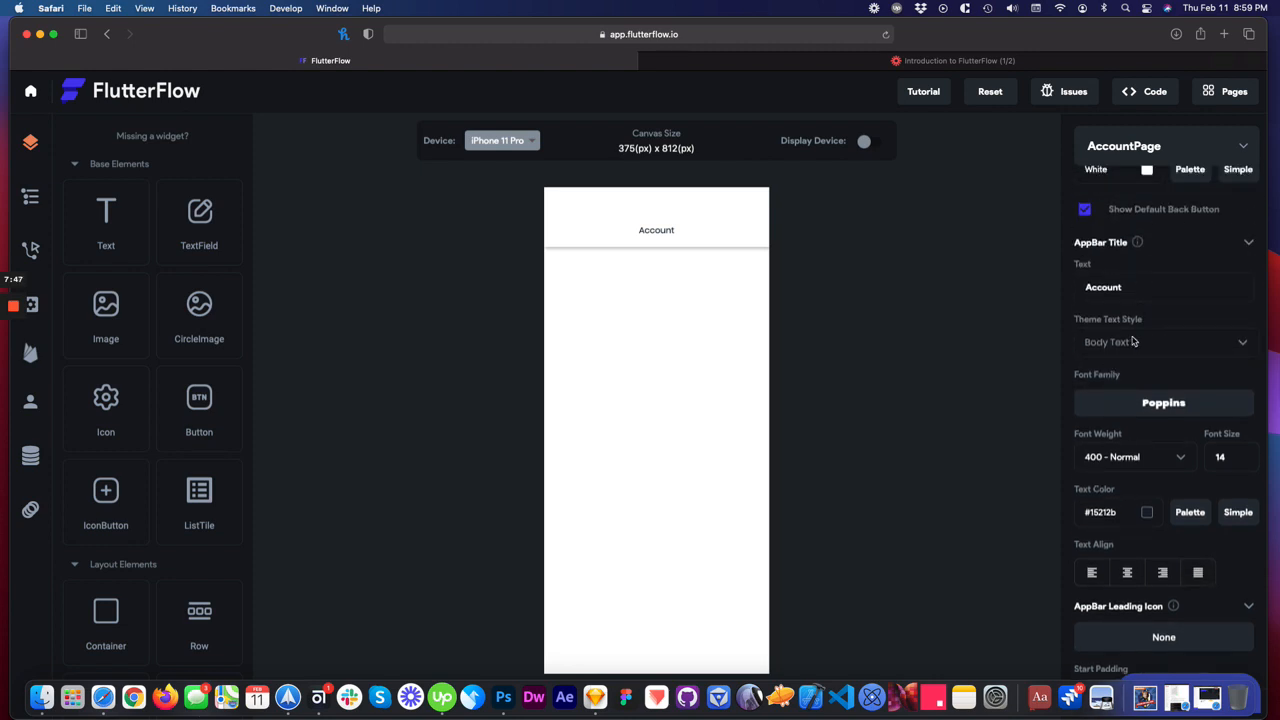
pyautogui.click(1132, 344)
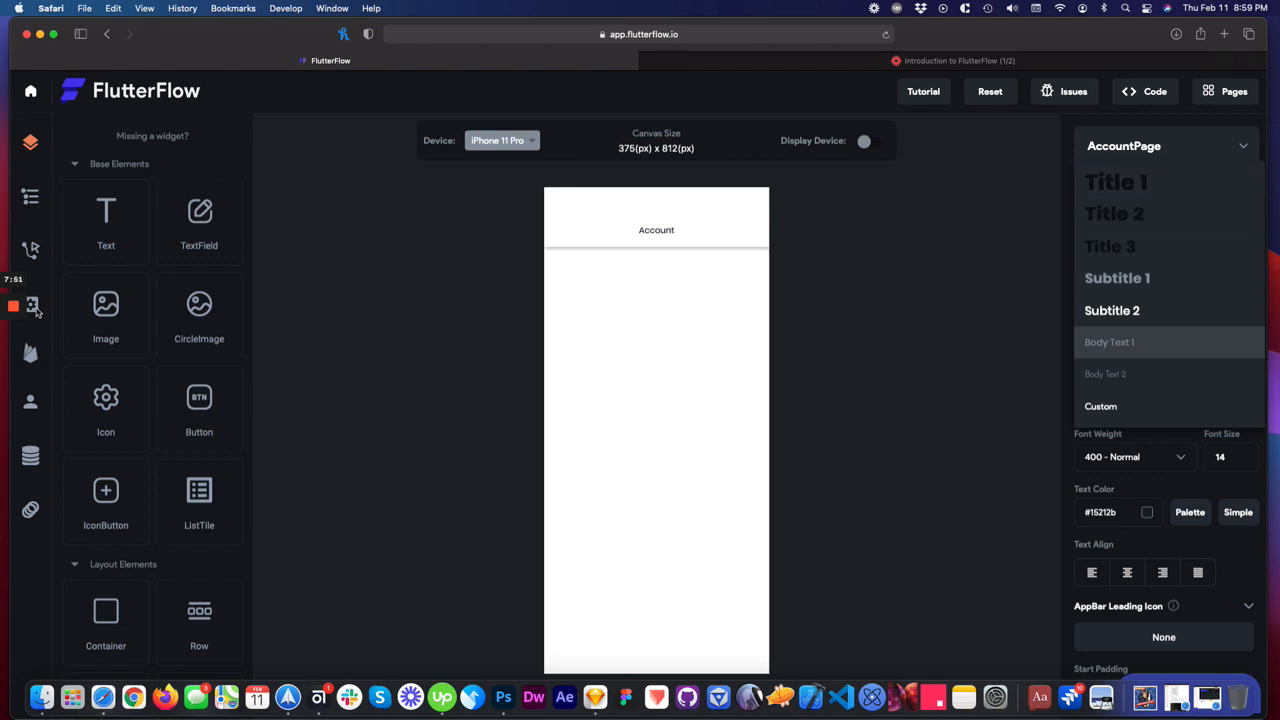
pyautogui.click(32, 305)
pyautogui.scroll(-5, 575, 381)
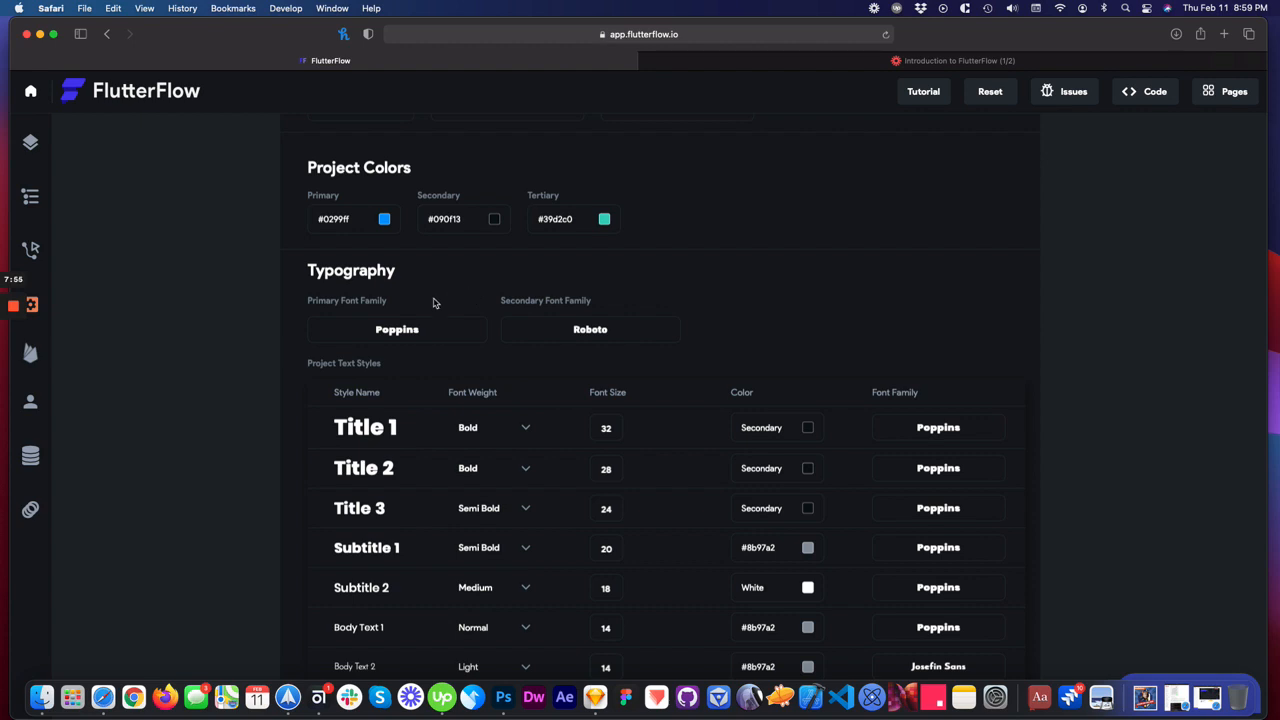
pyautogui.click(32, 145)
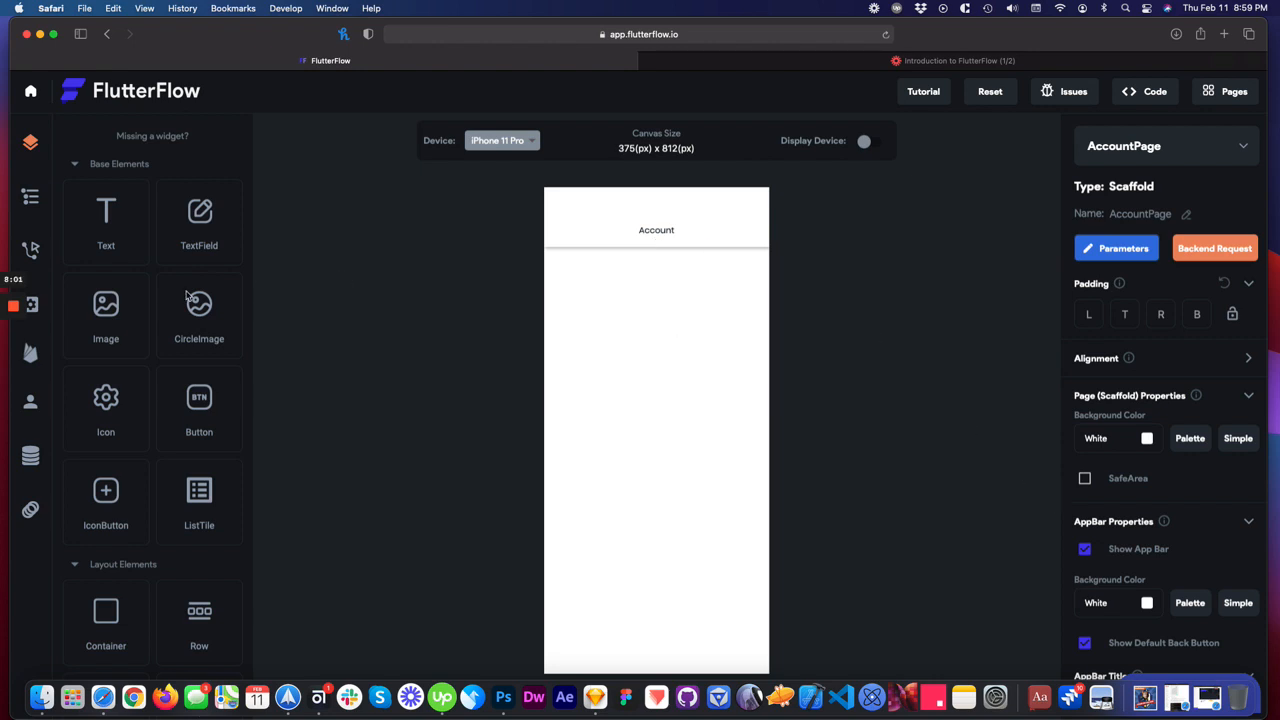
# - Apply the Title 3 theme text style to the app bar title
pyautogui.scroll(-7, 1137, 550)
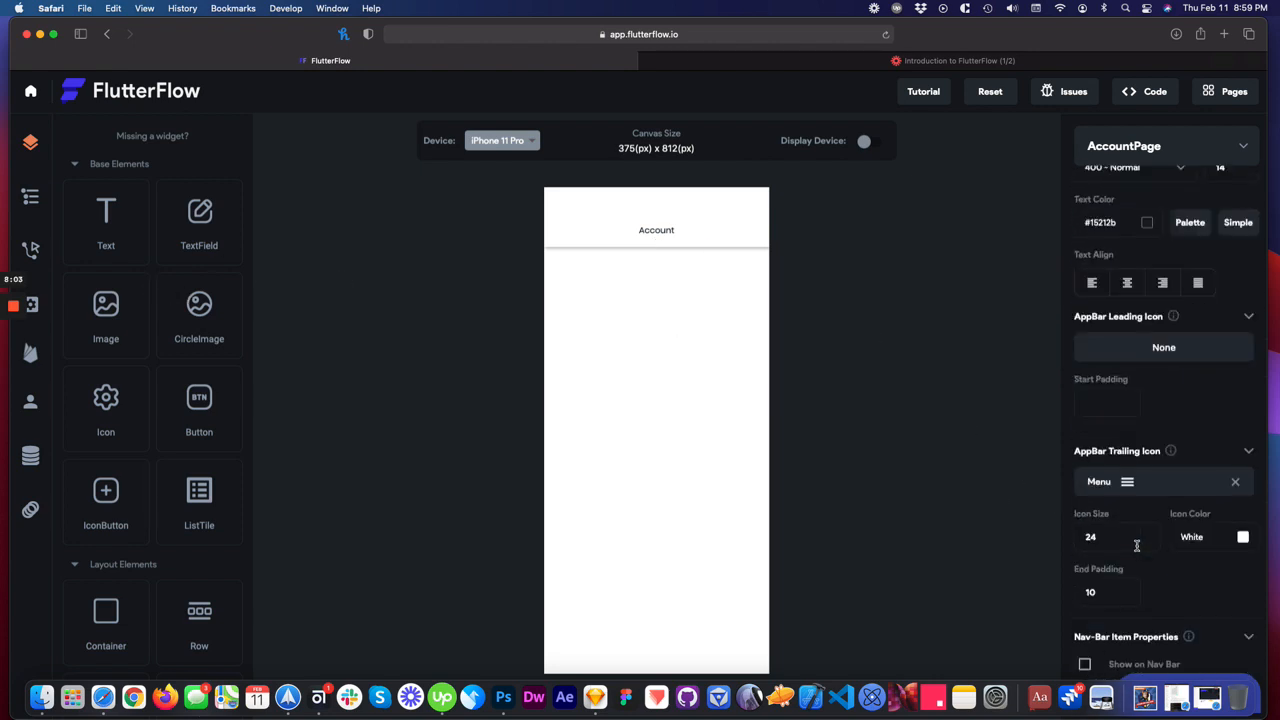
pyautogui.scroll(3, 1177, 341)
pyautogui.click(1163, 298)
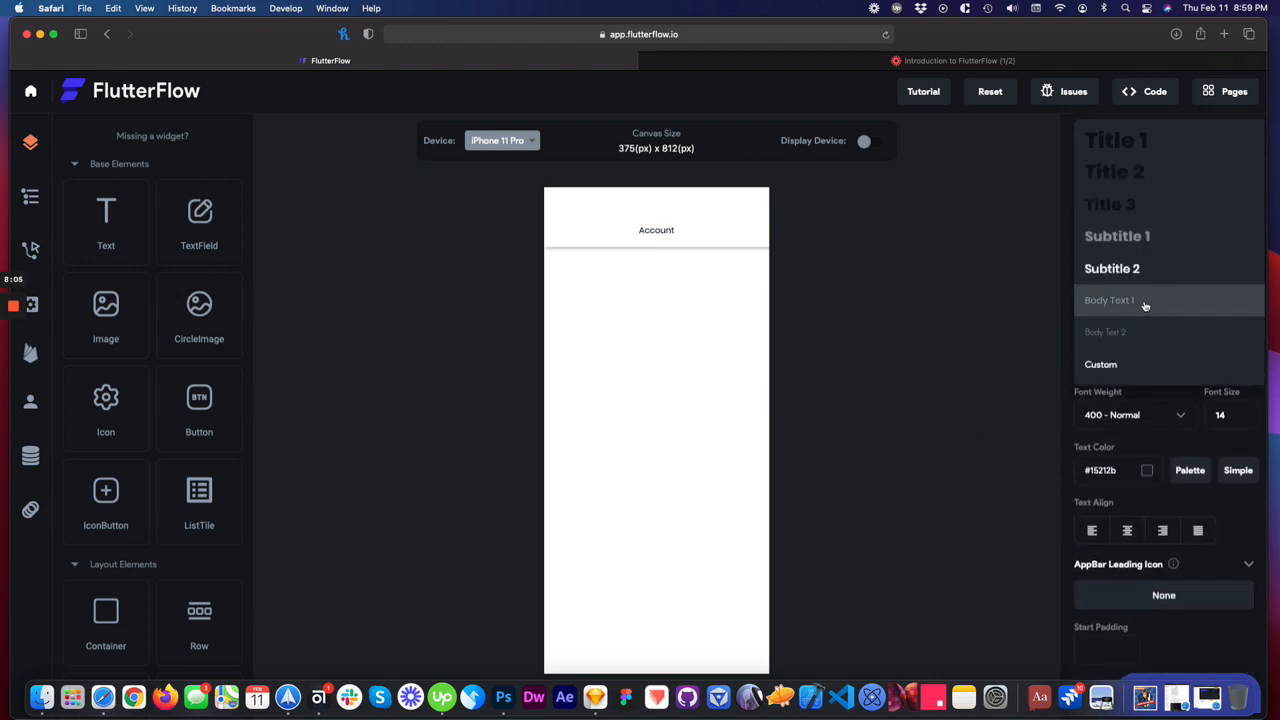
pyautogui.click(1127, 211)
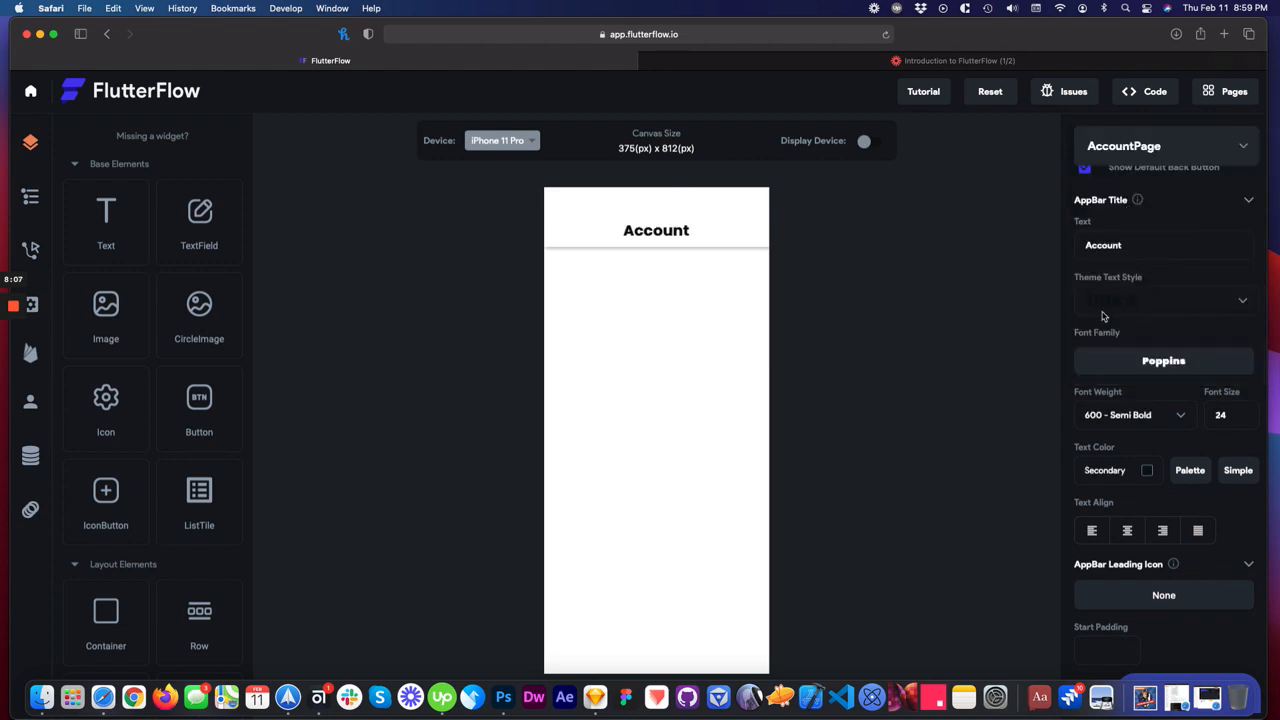
# - Left-align the app bar title and apply the Body Text 1 theme text style to it
pyautogui.click(1091, 530)
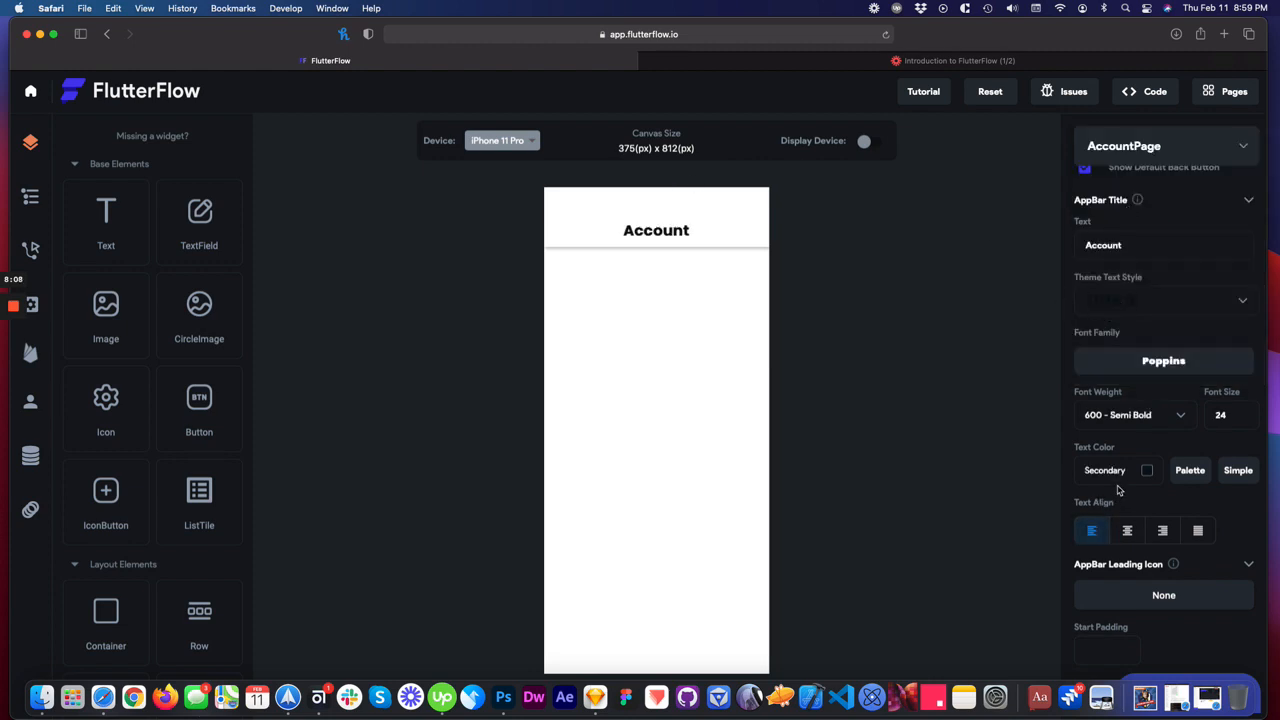
pyautogui.click(1160, 300)
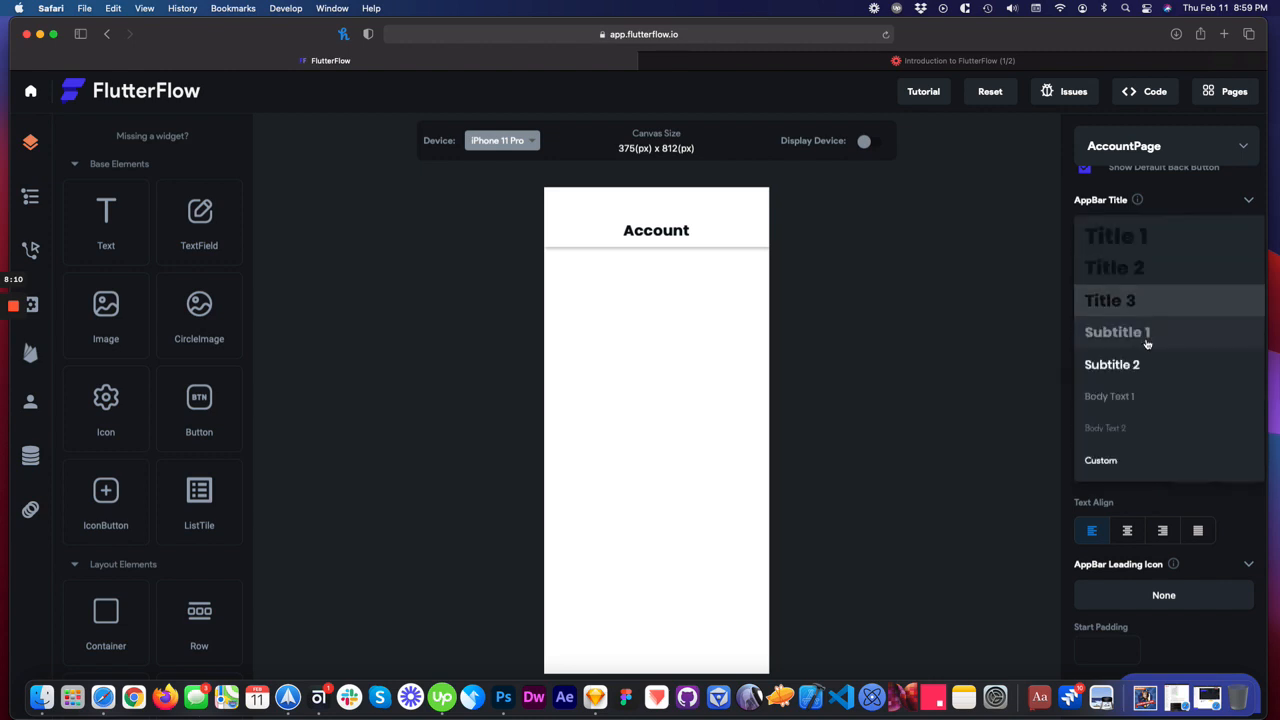
pyautogui.click(1132, 398)
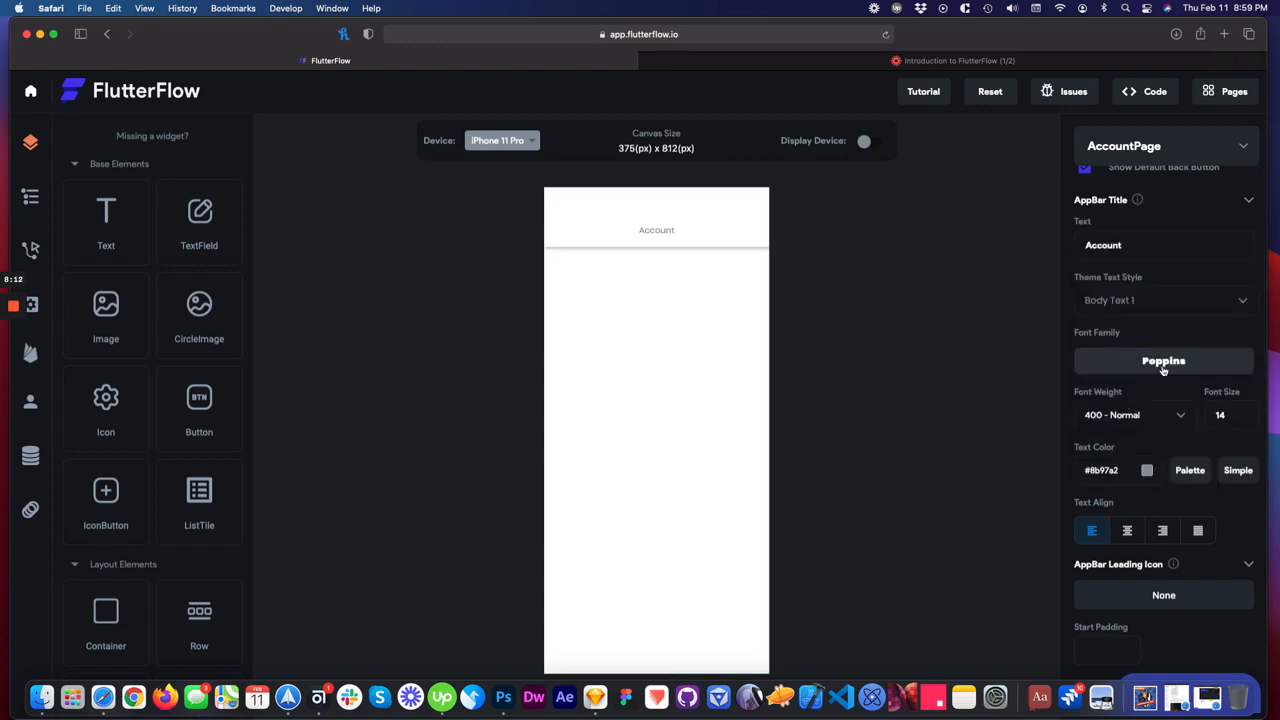
pyautogui.click(1146, 418)
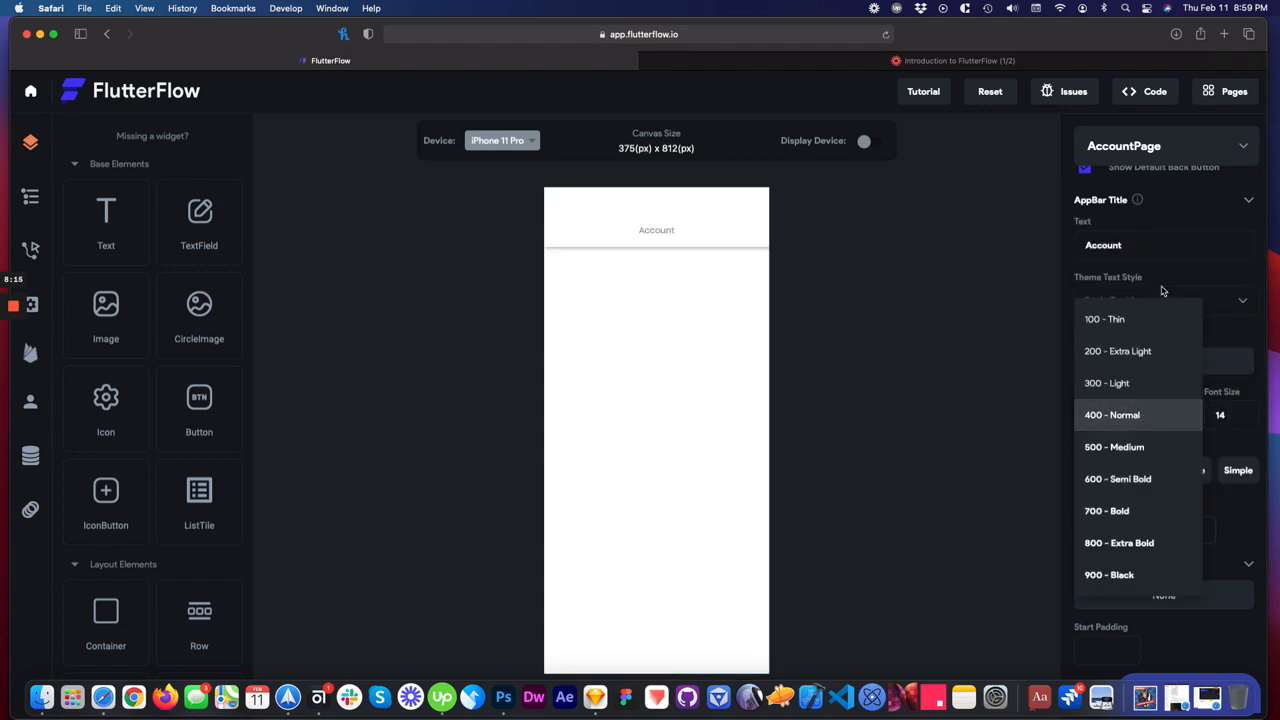
pyautogui.click(1210, 305)
pyautogui.click(1215, 305)
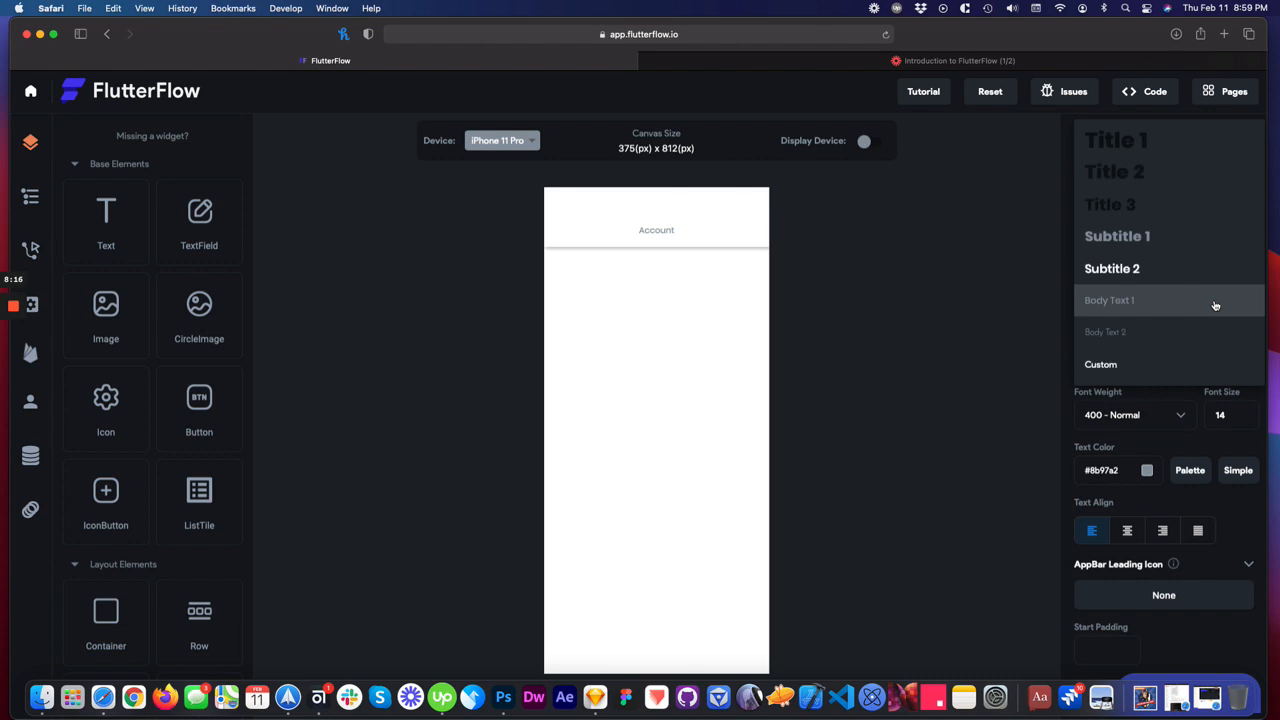
pyautogui.click(1042, 340)
pyautogui.scroll(3, 1150, 350)
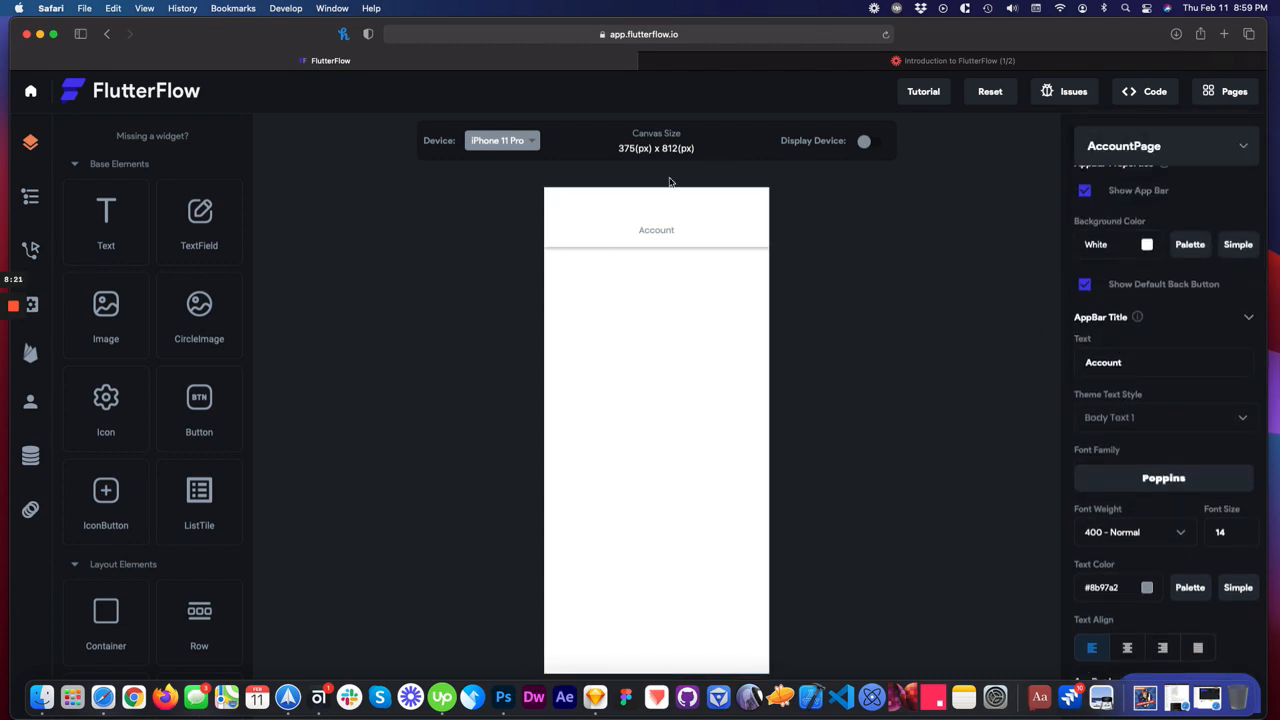
# - Switch to Sketch, inspect the fill color of the profile screen's header background rectangle, and return to FlutterFlow
pyautogui.hotkey('ctrl', 'Left')
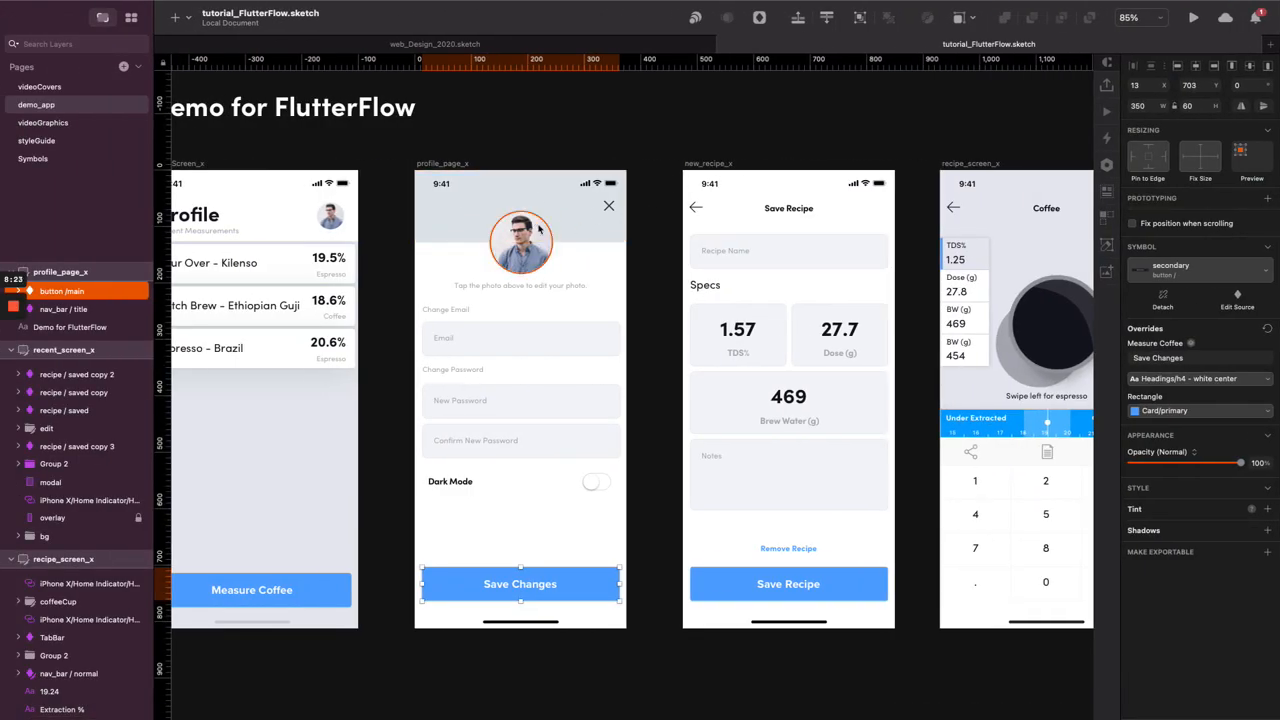
pyautogui.click(460, 228)
pyautogui.doubleClick(460, 228)
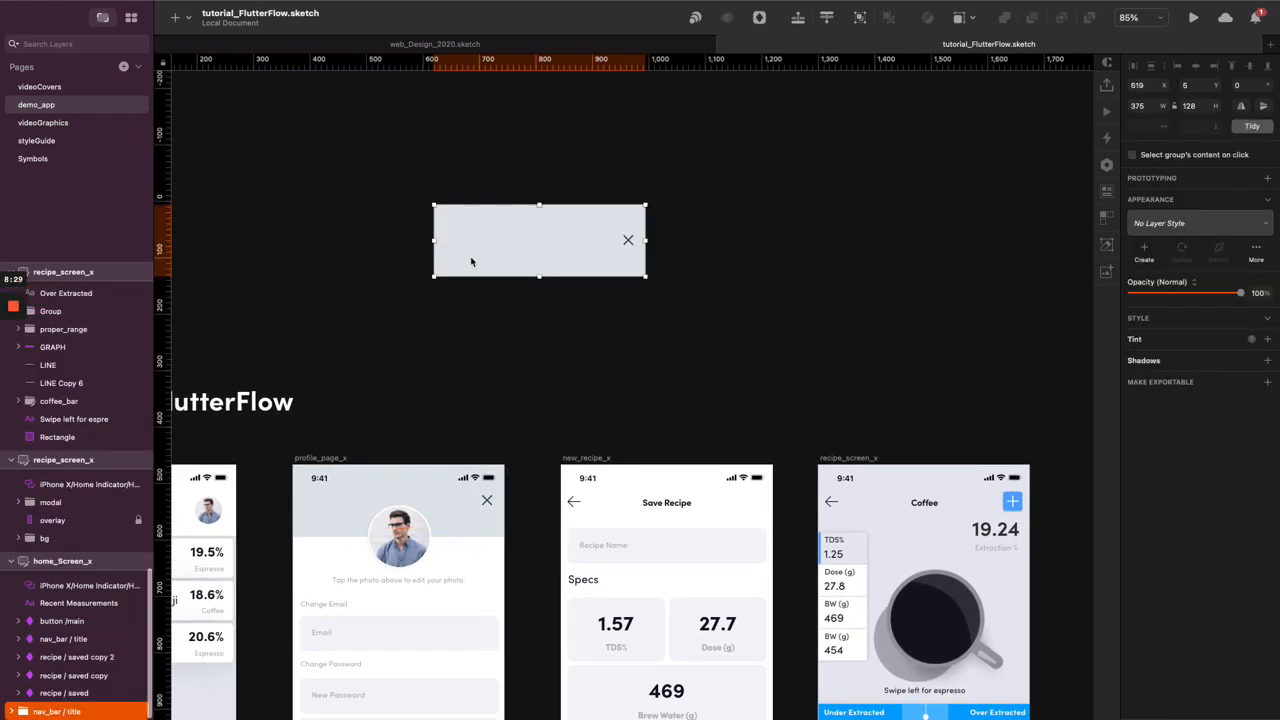
pyautogui.click(471, 263)
pyautogui.click(637, 271)
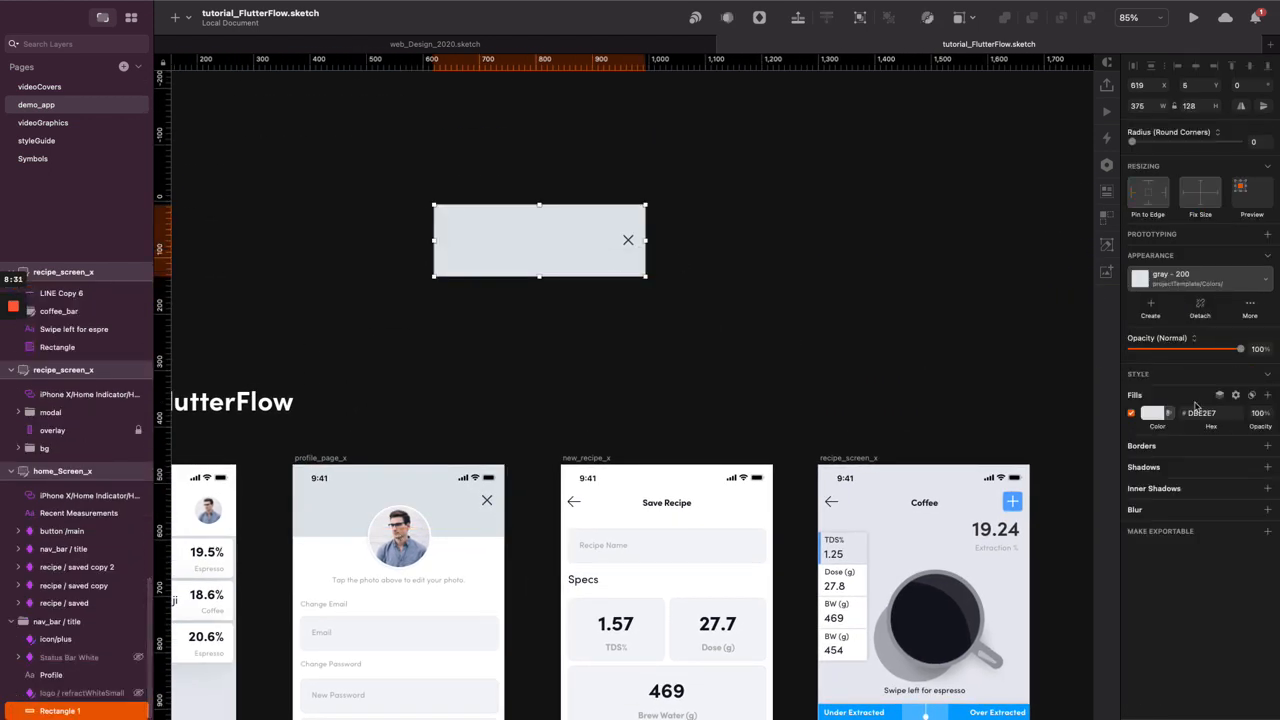
pyautogui.click(1206, 412)
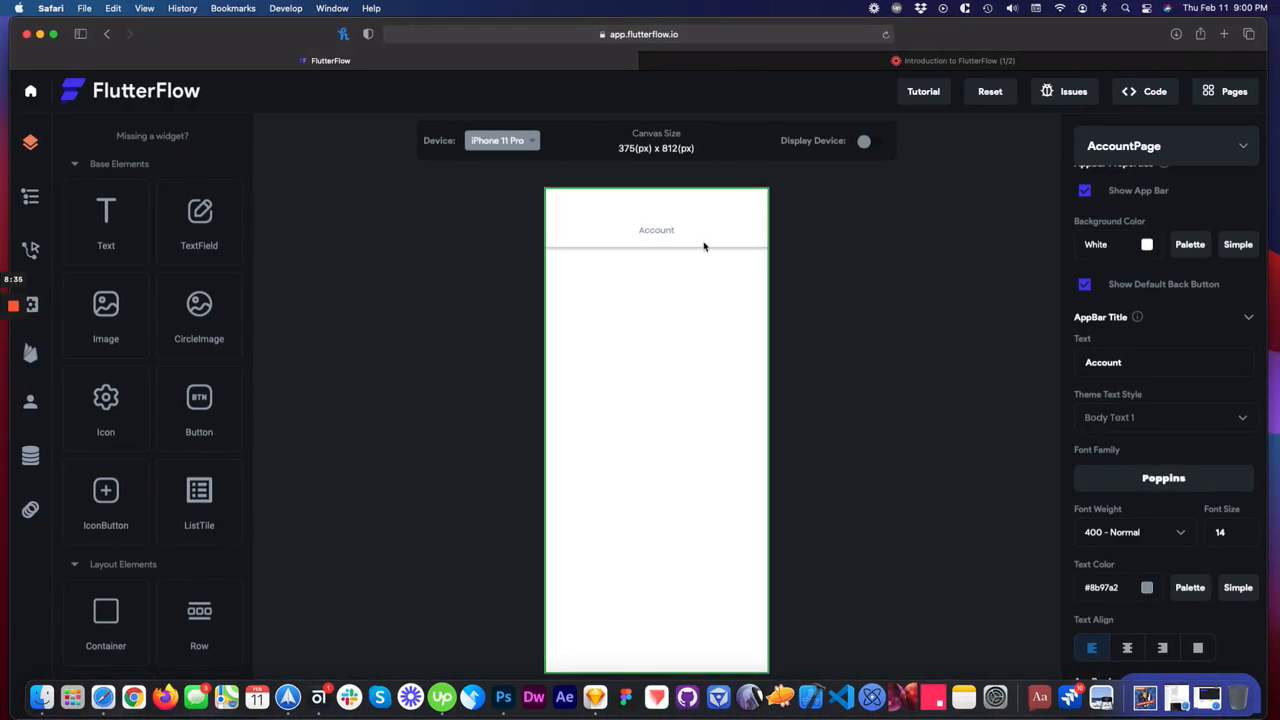
# - Hide AccountPage's app bar and show the page on the nav bar
pyautogui.scroll(3, 1148, 411)
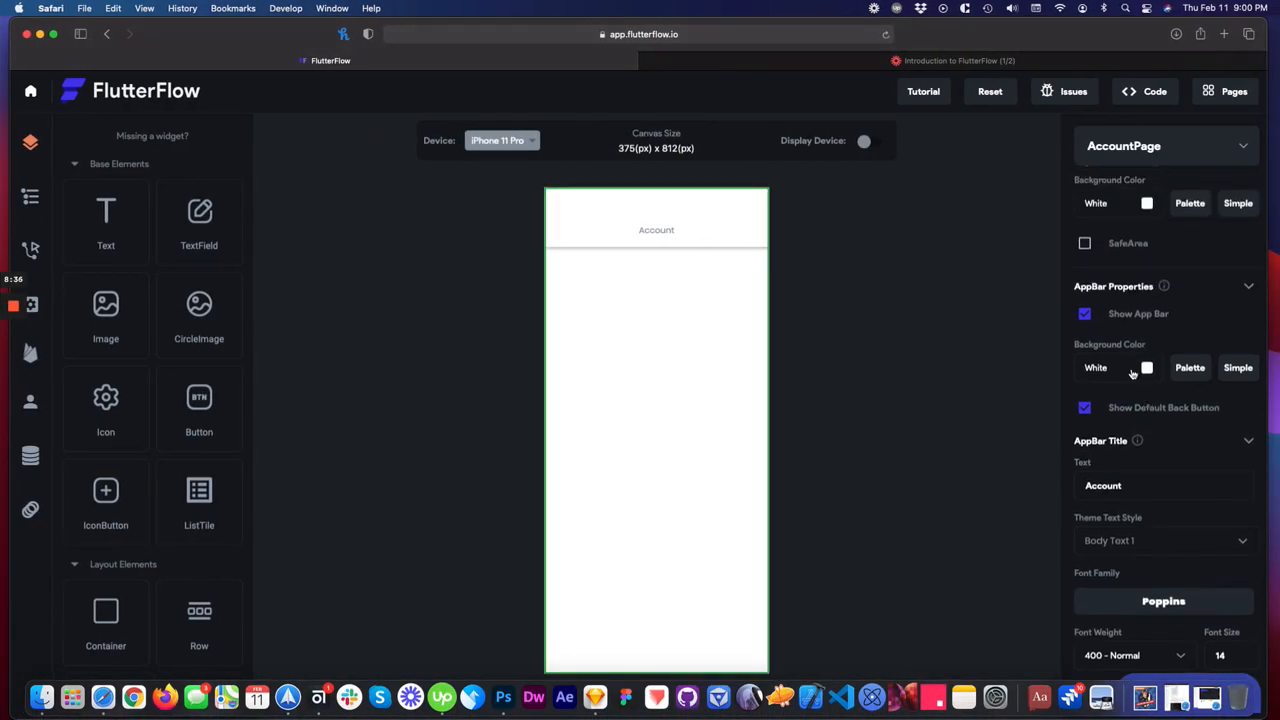
pyautogui.click(1085, 315)
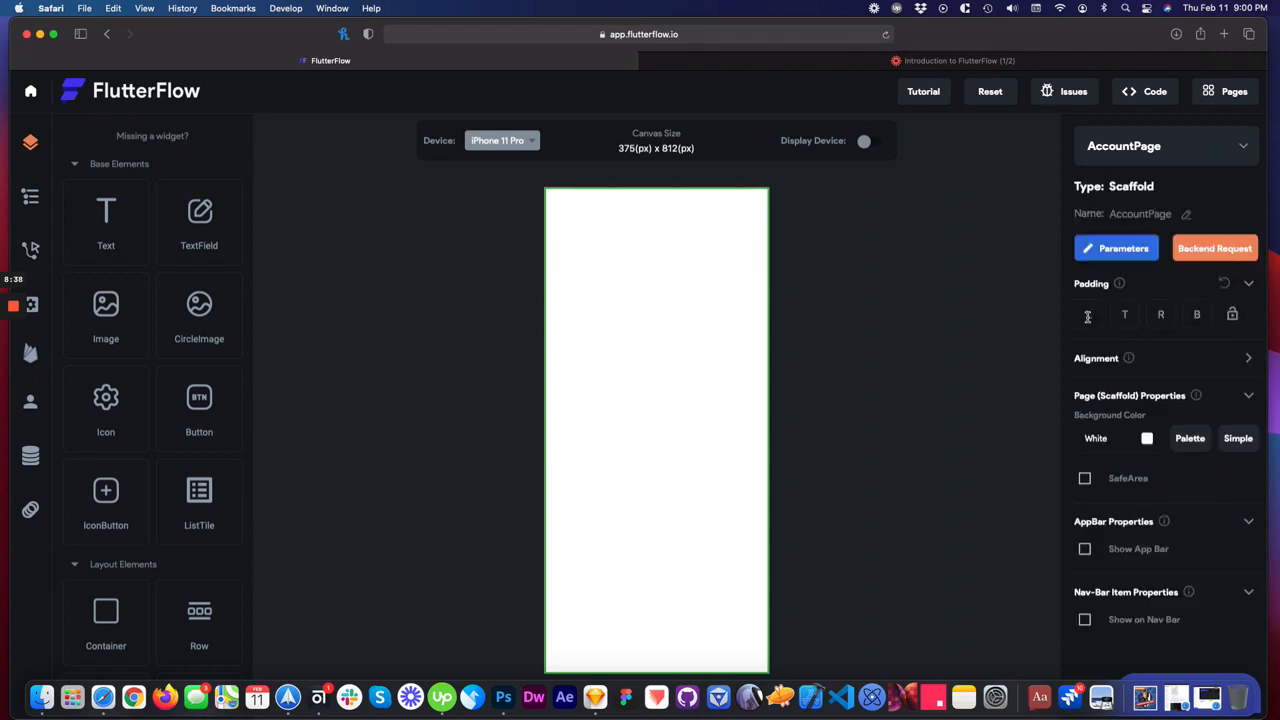
pyautogui.click(1084, 621)
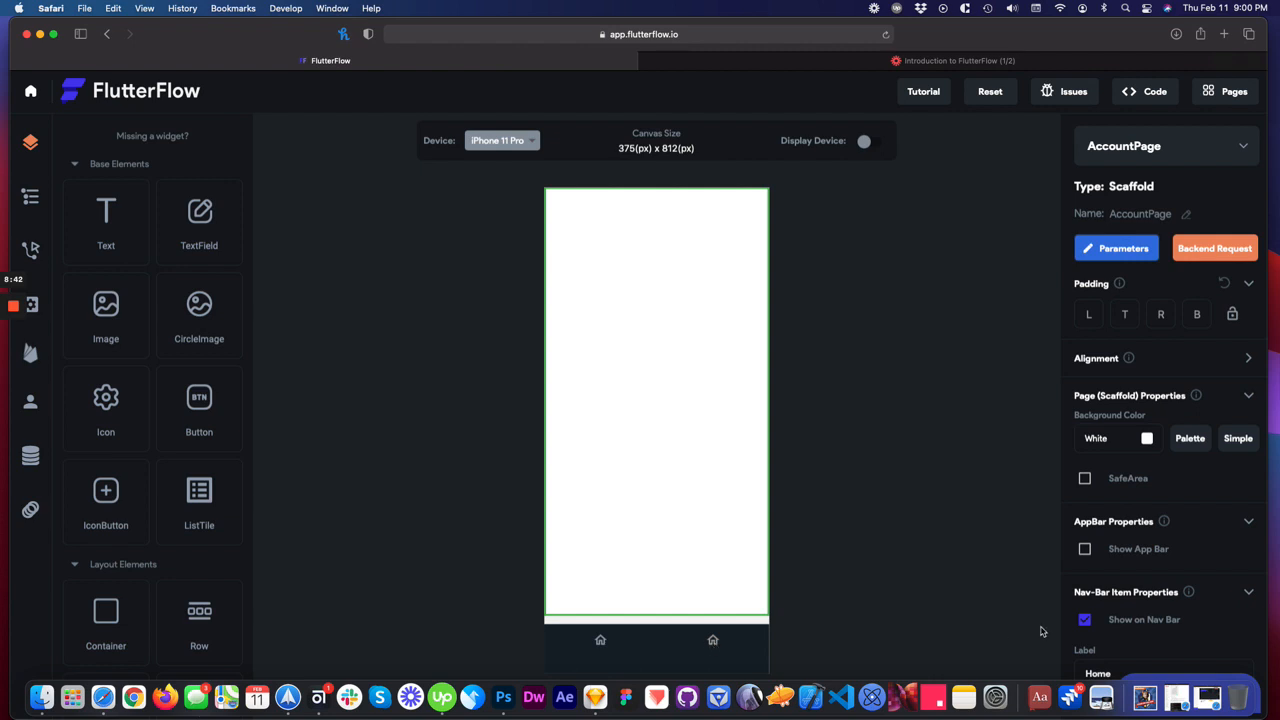
pyautogui.click(1085, 621)
pyautogui.click(1085, 621)
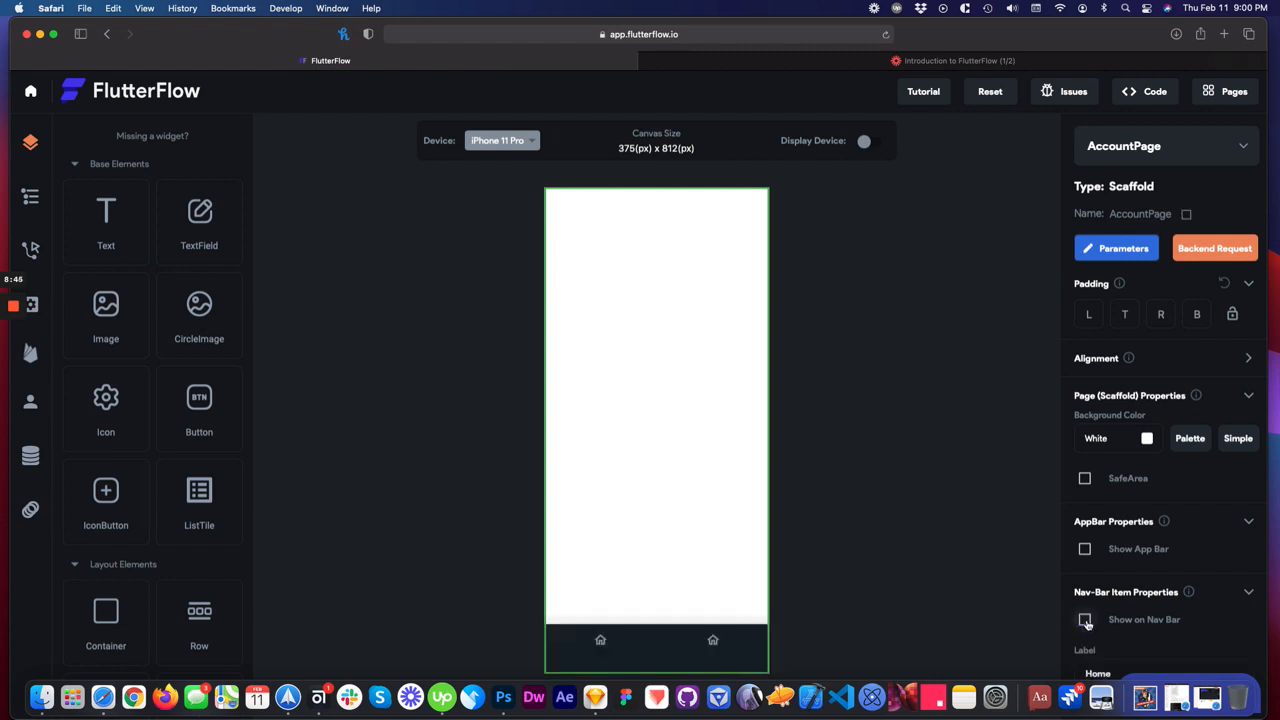
# - Search the icons for "home" and set AccountPage's nav bar icon to Home Outlined, keeping the label Home
pyautogui.scroll(-5, 1110, 590)
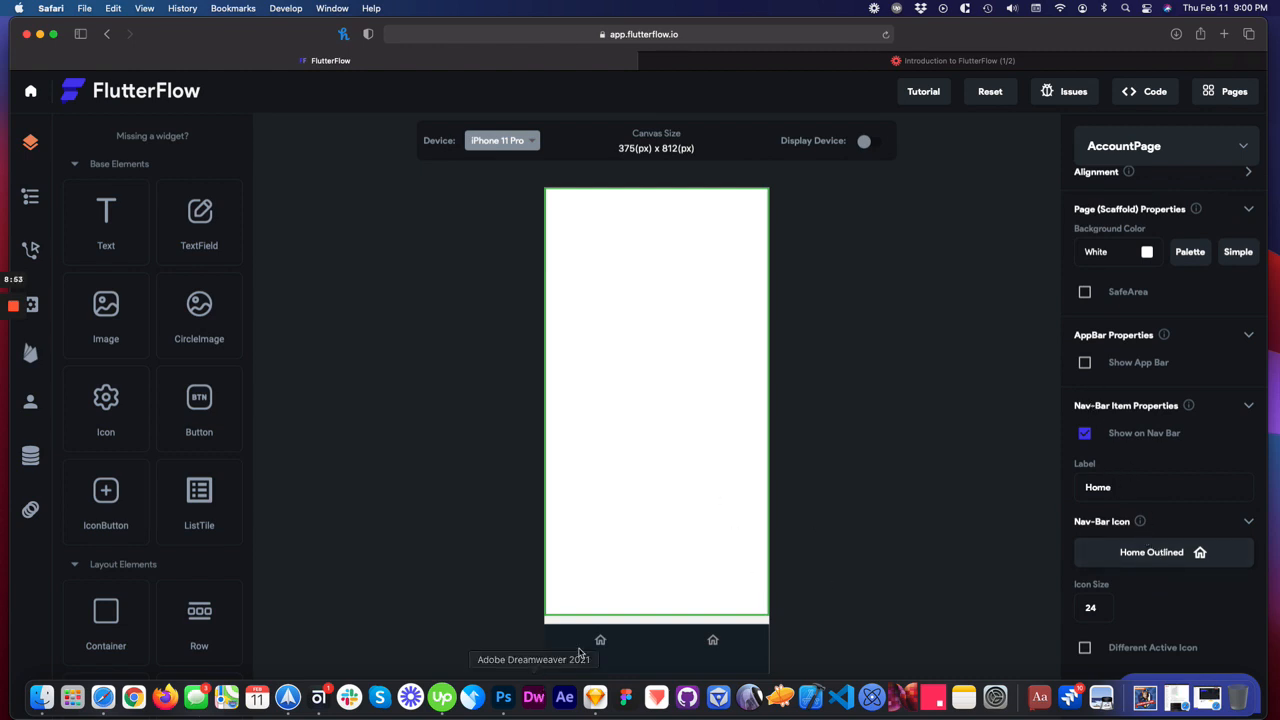
pyautogui.moveTo(1121, 490); pyautogui.dragTo(1080, 491)
pyautogui.click(1123, 491)
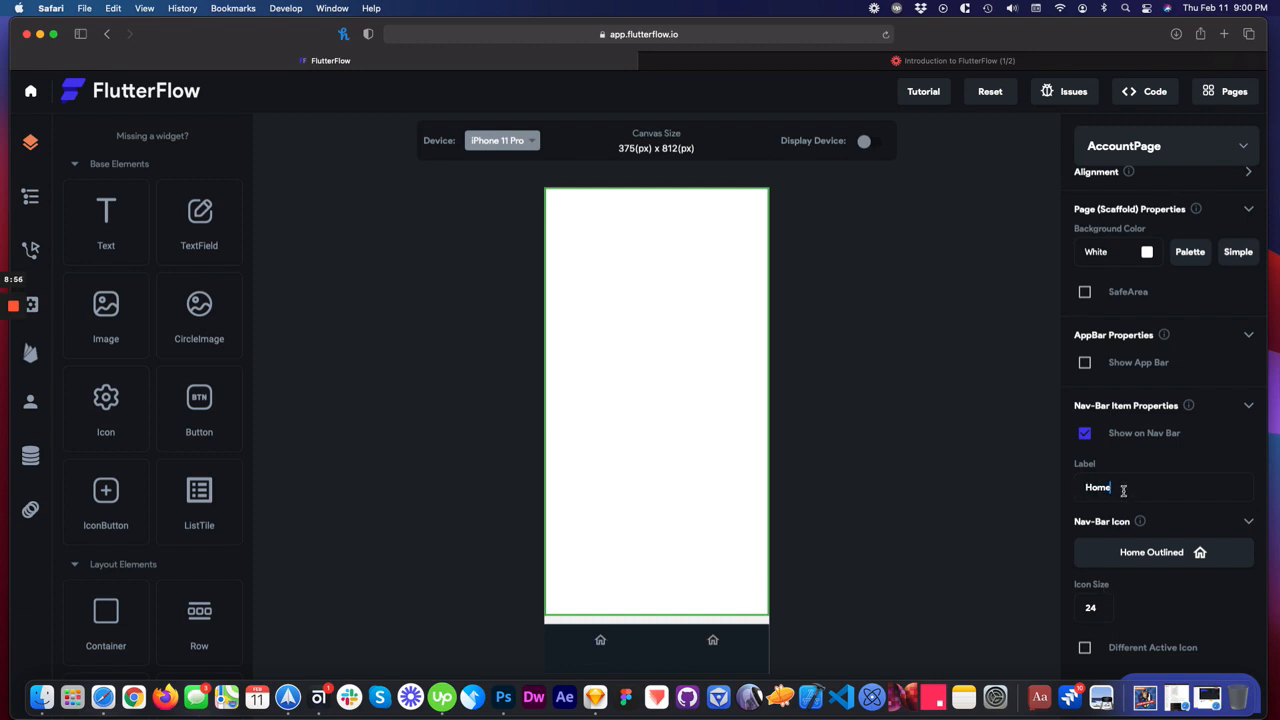
pyautogui.click(1133, 554)
pyautogui.click(576, 301)
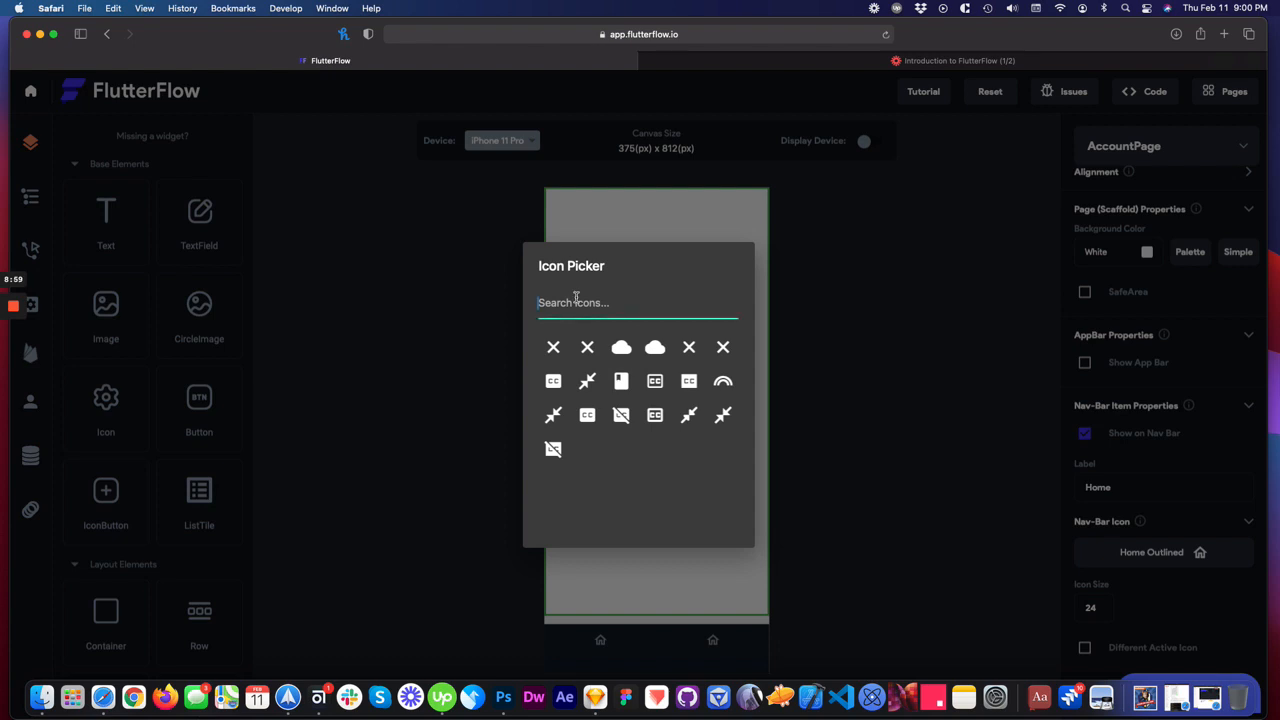
pyautogui.write('home')
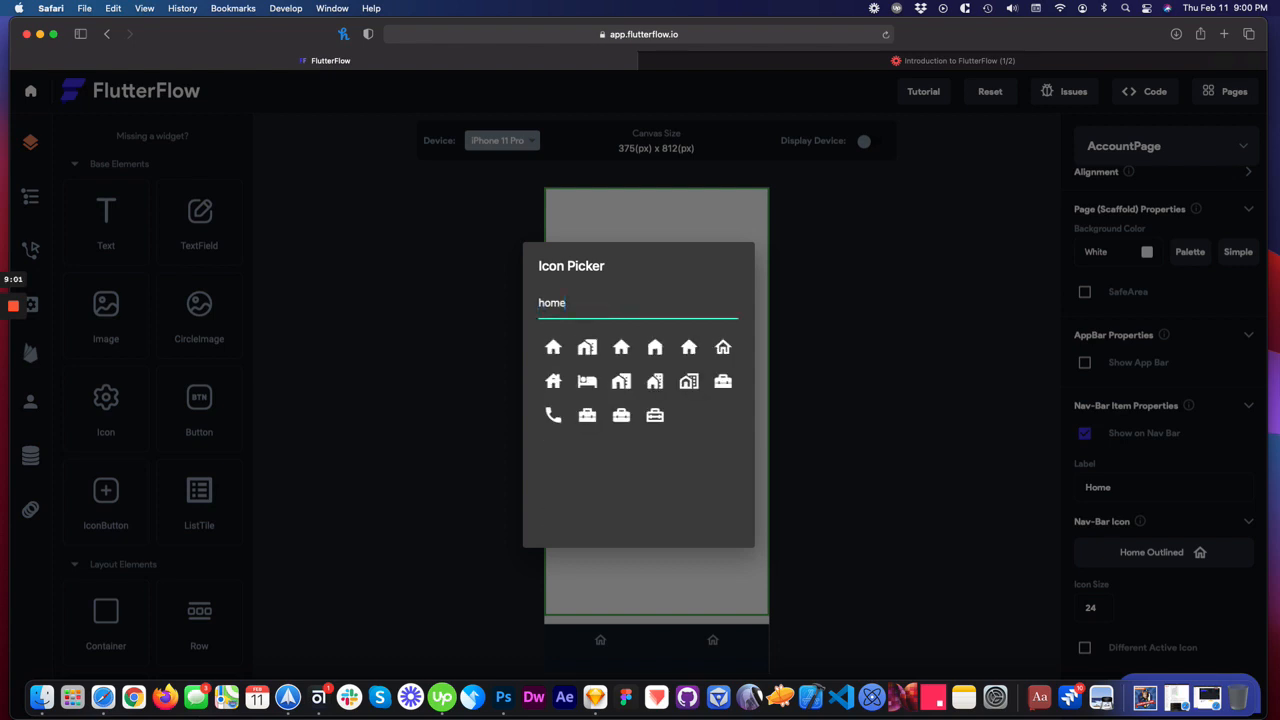
pyautogui.click(724, 348)
# - Enable a different active icon for AccountPage's nav bar item and review the page's properties
pyautogui.click(1085, 648)
pyautogui.scroll(-3, 1142, 545)
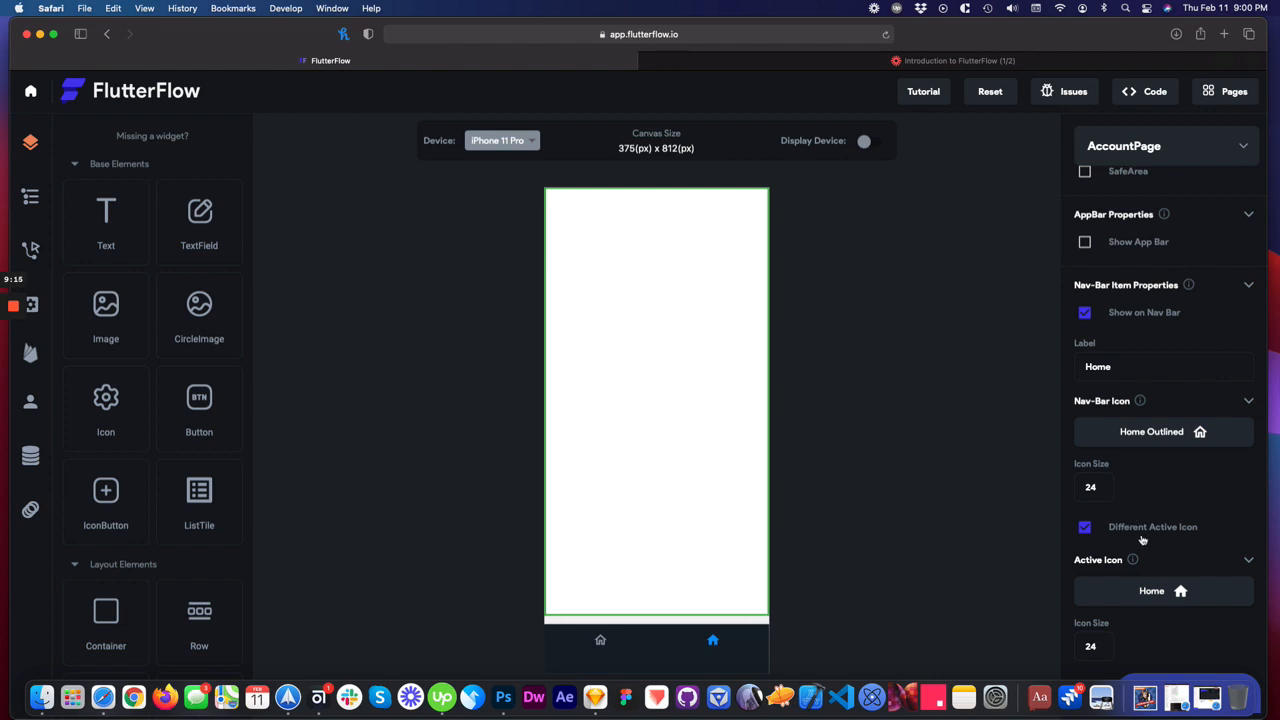
pyautogui.scroll(2, 1143, 540)
pyautogui.scroll(5, 1143, 540)
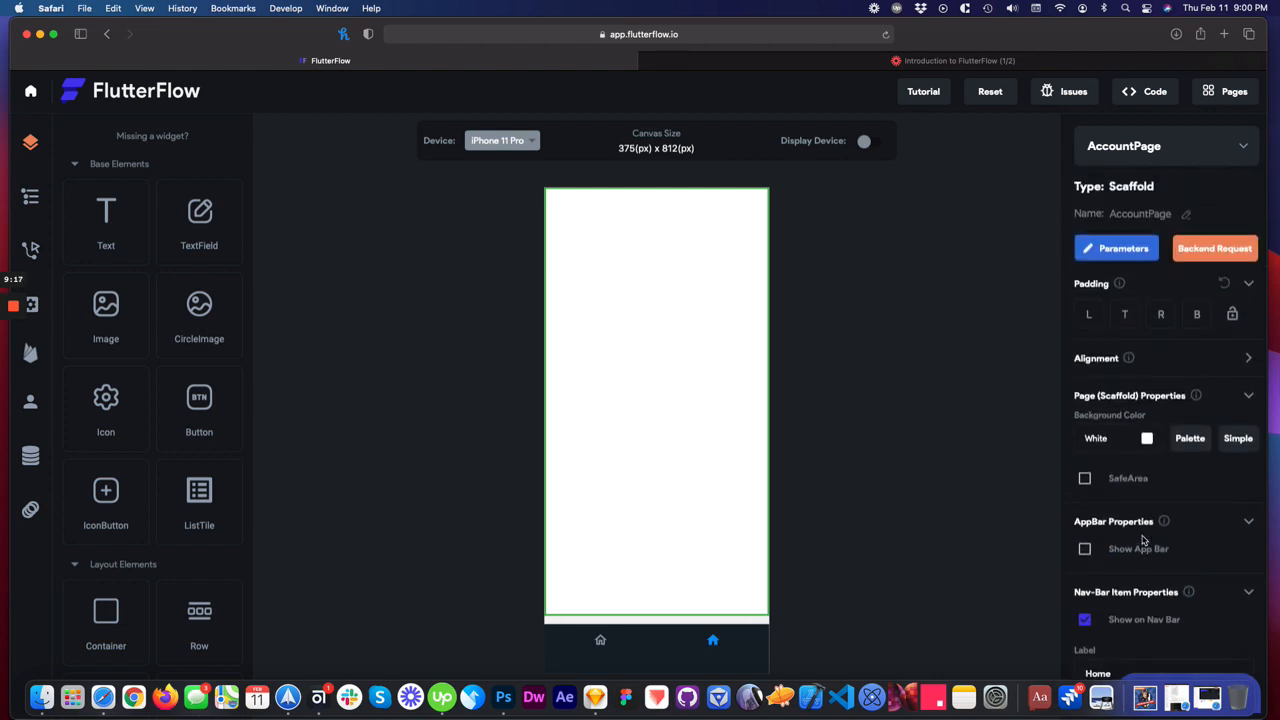
pyautogui.click(1216, 150)
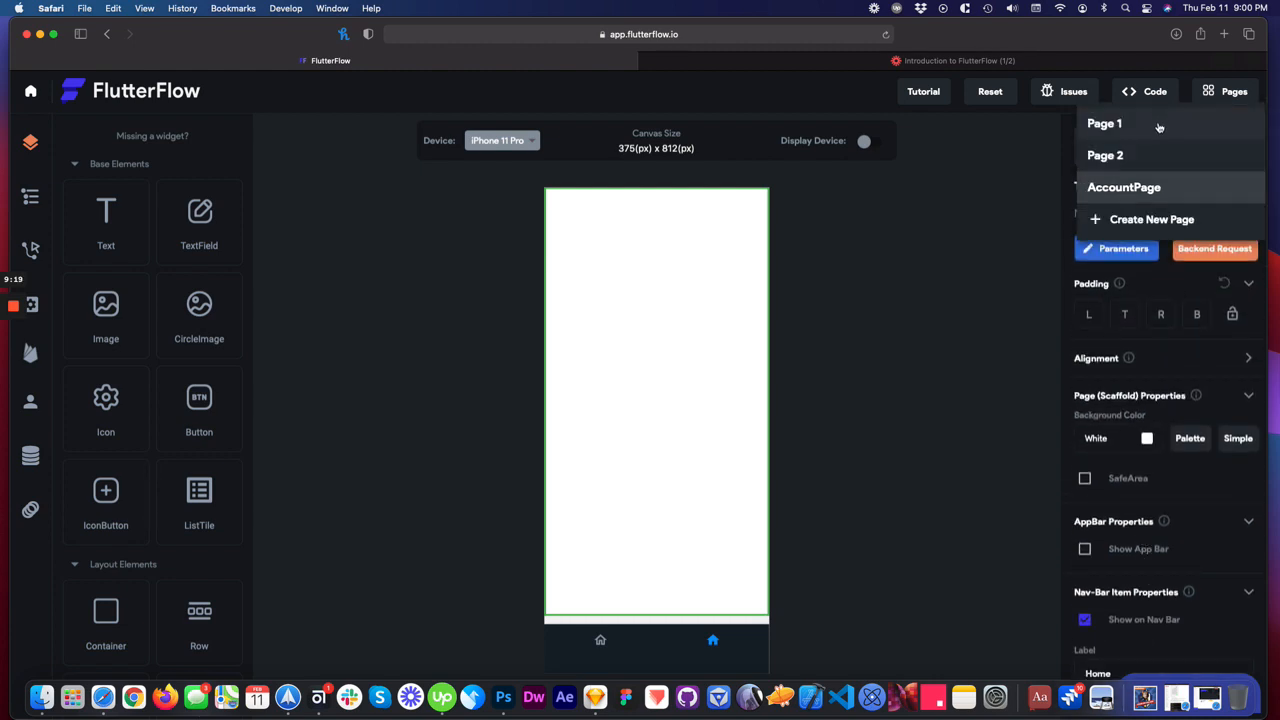
pyautogui.click(880, 421)
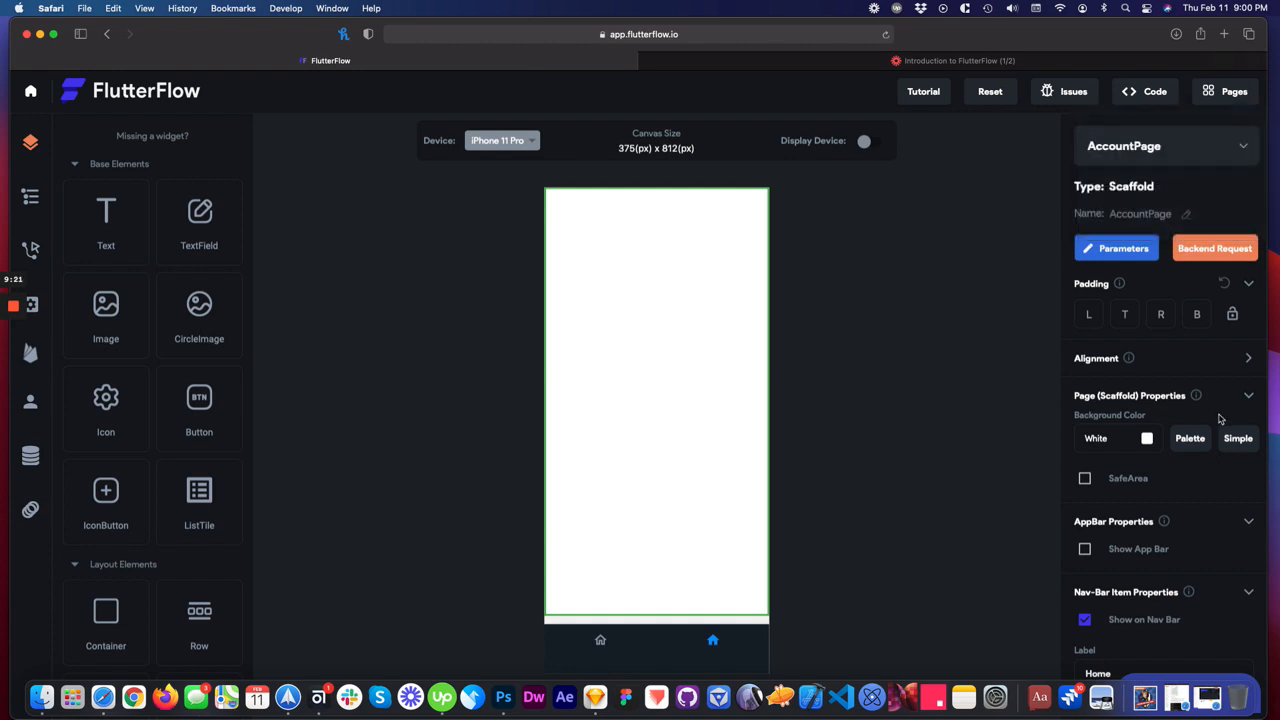
# - Search the icons for "user" and "pro", and set AccountPage's active nav bar icon to Person Outline
pyautogui.scroll(-5, 1218, 419)
pyautogui.click(1163, 587)
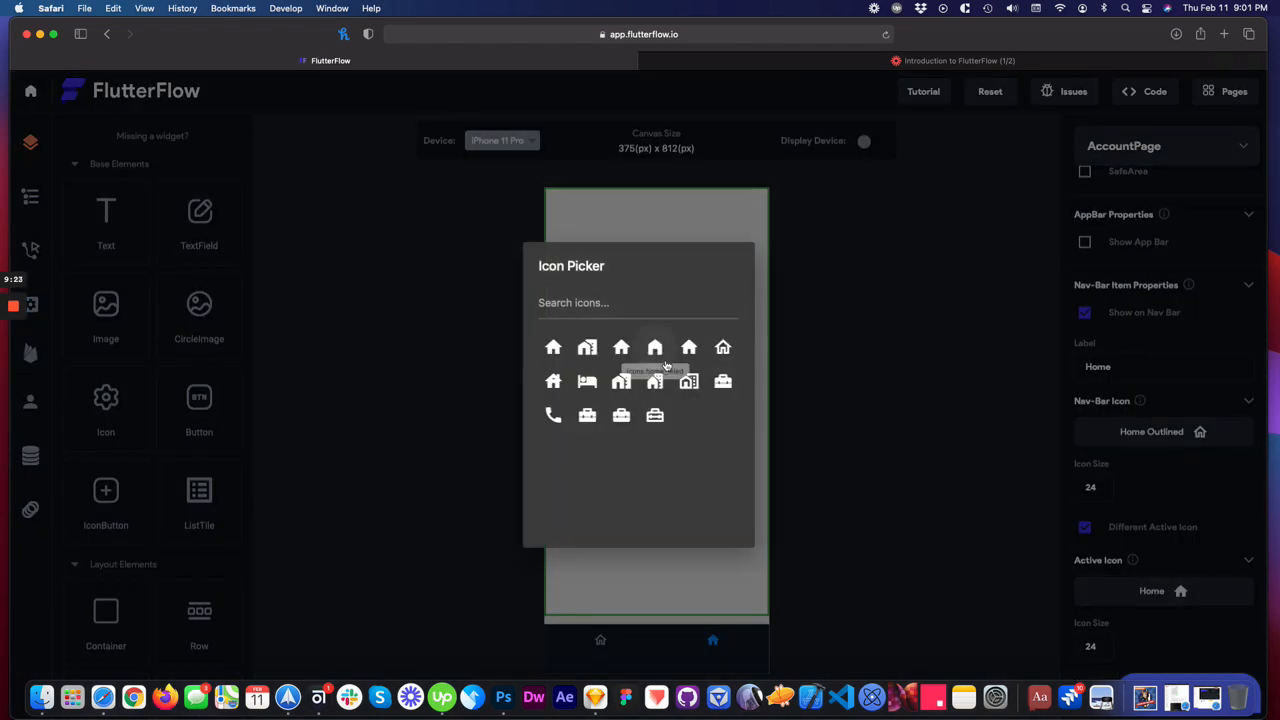
pyautogui.click(583, 297)
pyautogui.write('yser')
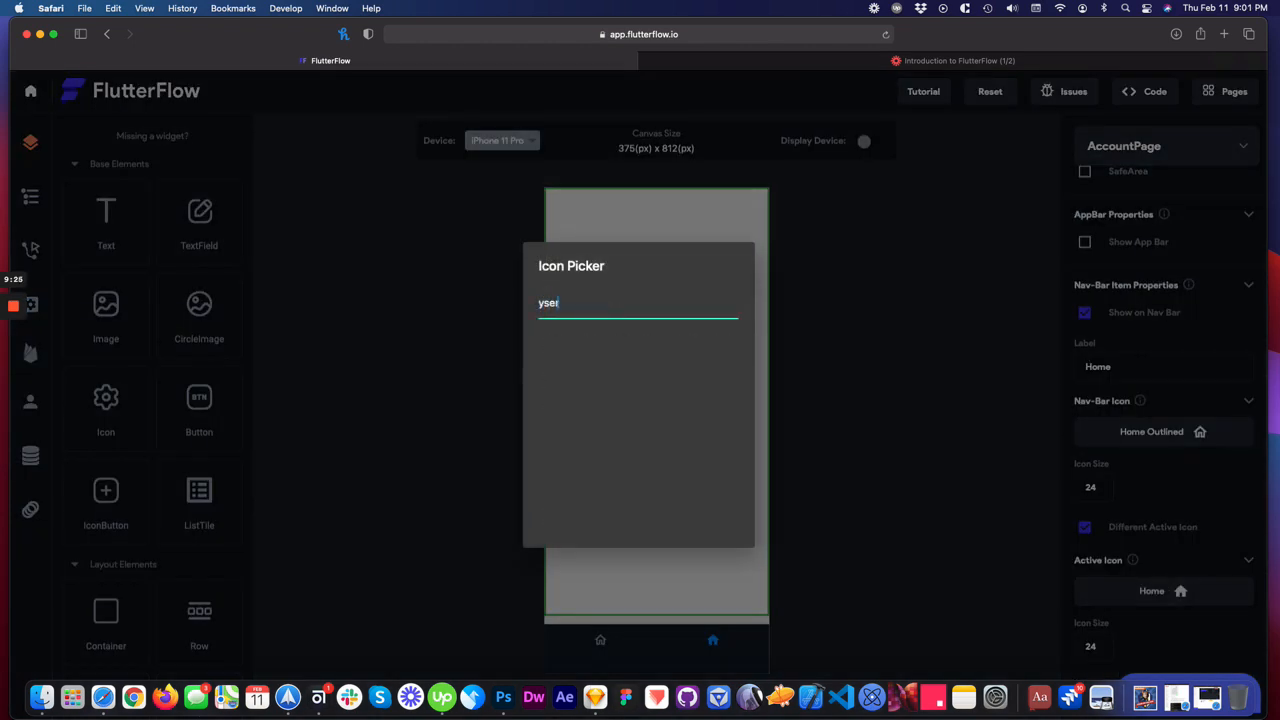
pyautogui.press('BackSpace')
pyautogui.press('BackSpace')
pyautogui.press('BackSpace')
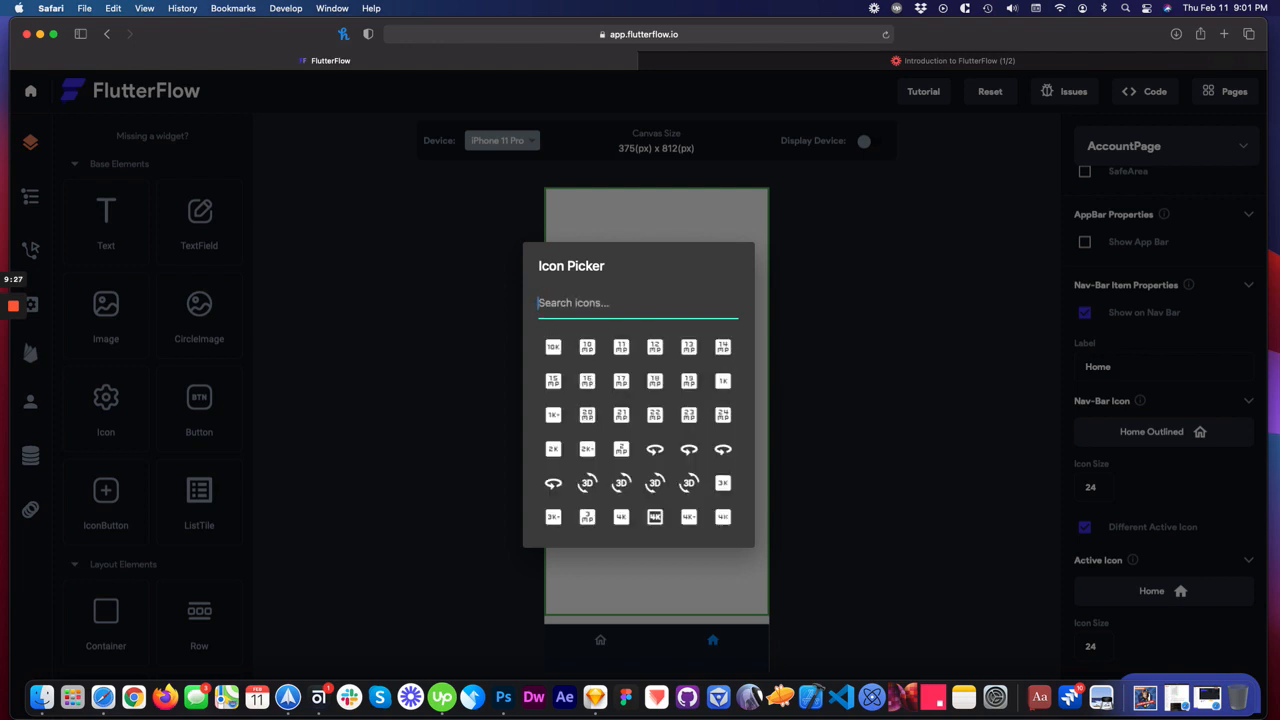
pyautogui.write('user')
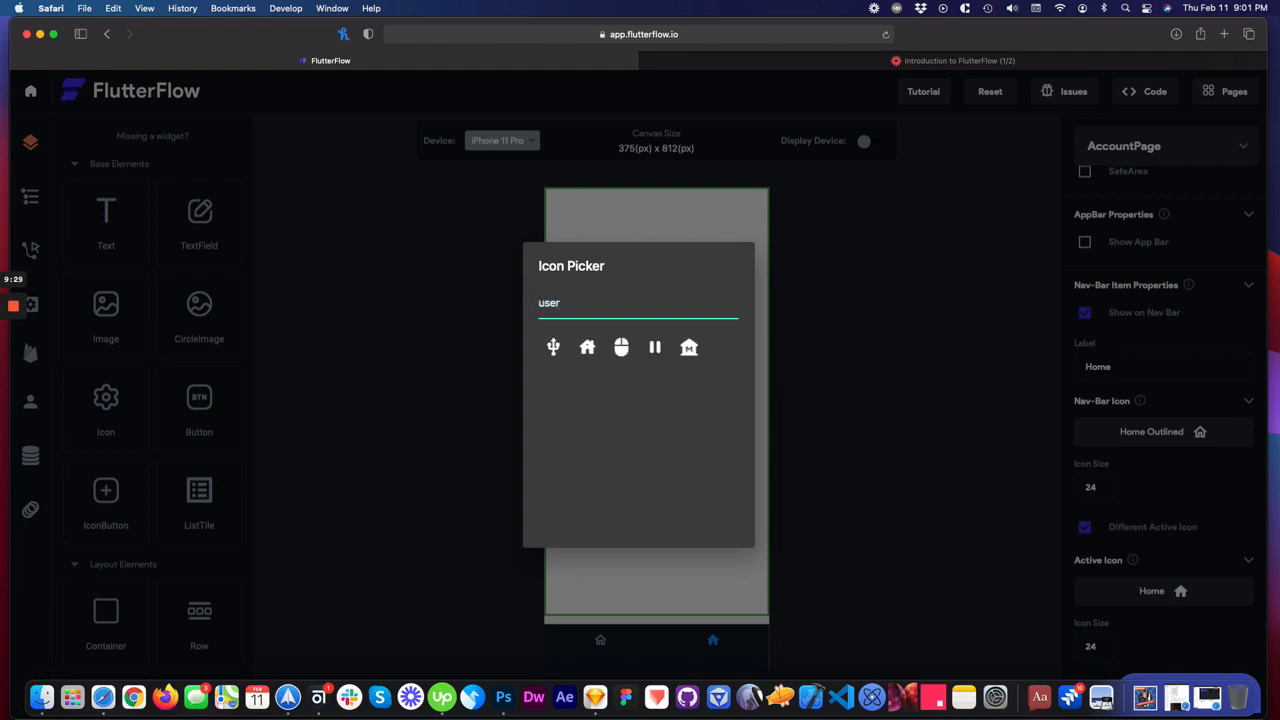
pyautogui.press('BackSpace')
pyautogui.press('BackSpace')
pyautogui.press('BackSpace')
pyautogui.press('BackSpace')
pyautogui.write('pro')
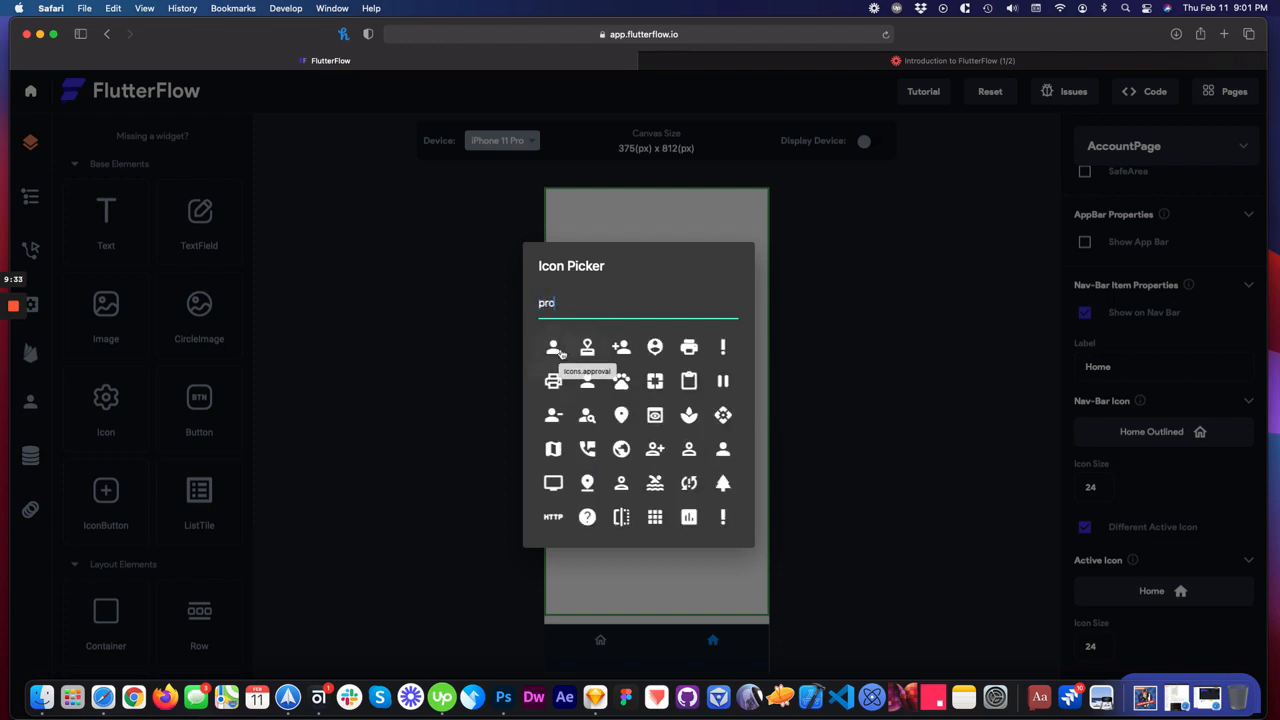
pyautogui.click(689, 451)
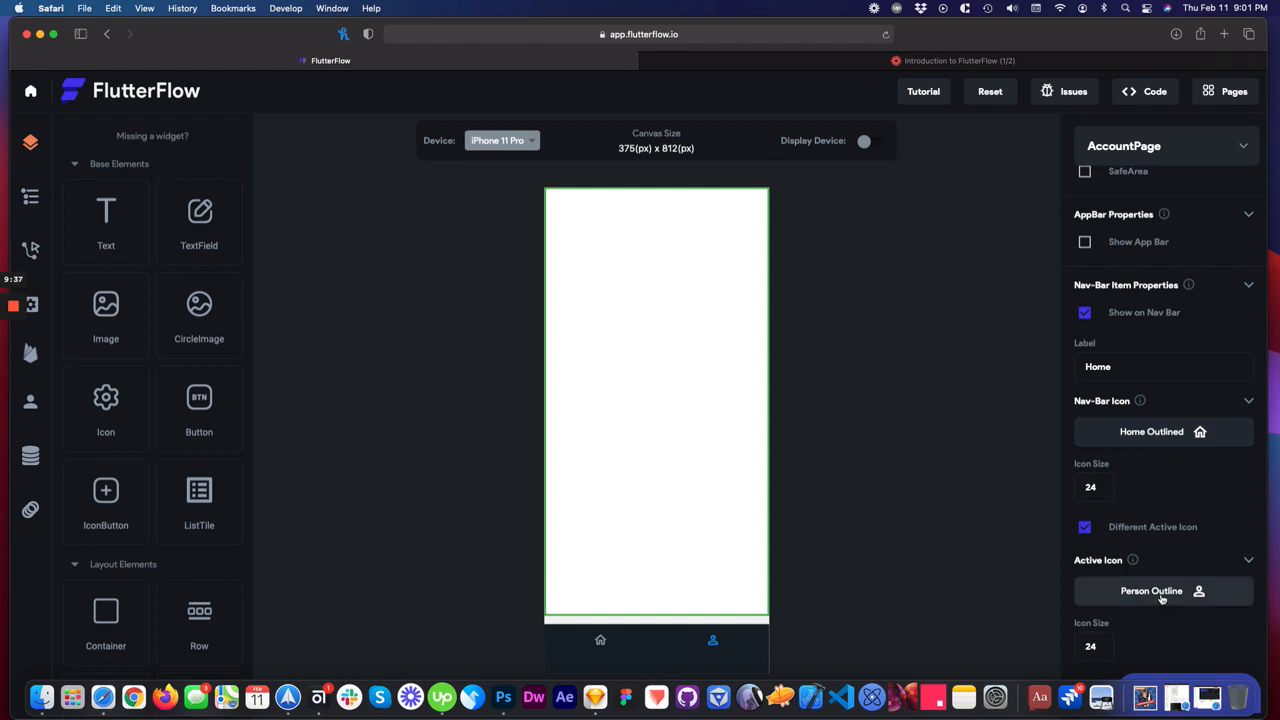
# - Set AccountPage's nav bar icon to Person Outline and its active icon to Person
pyautogui.click(1180, 433)
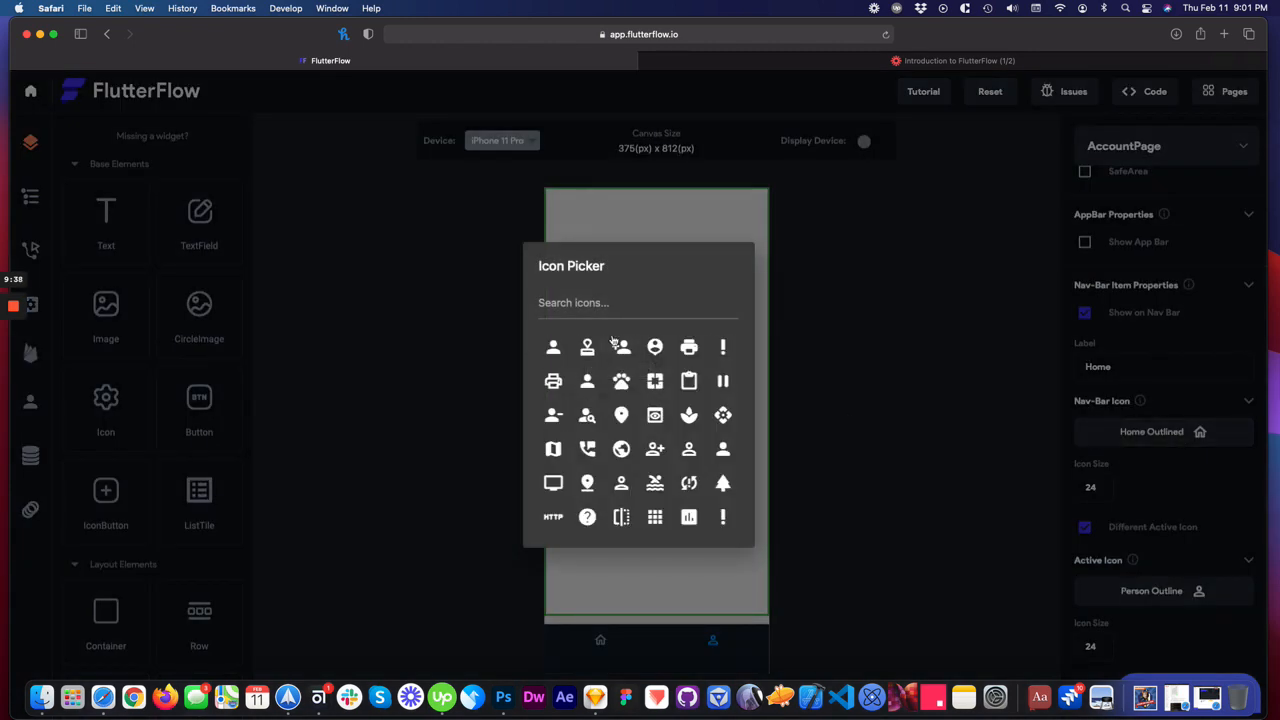
pyautogui.click(689, 449)
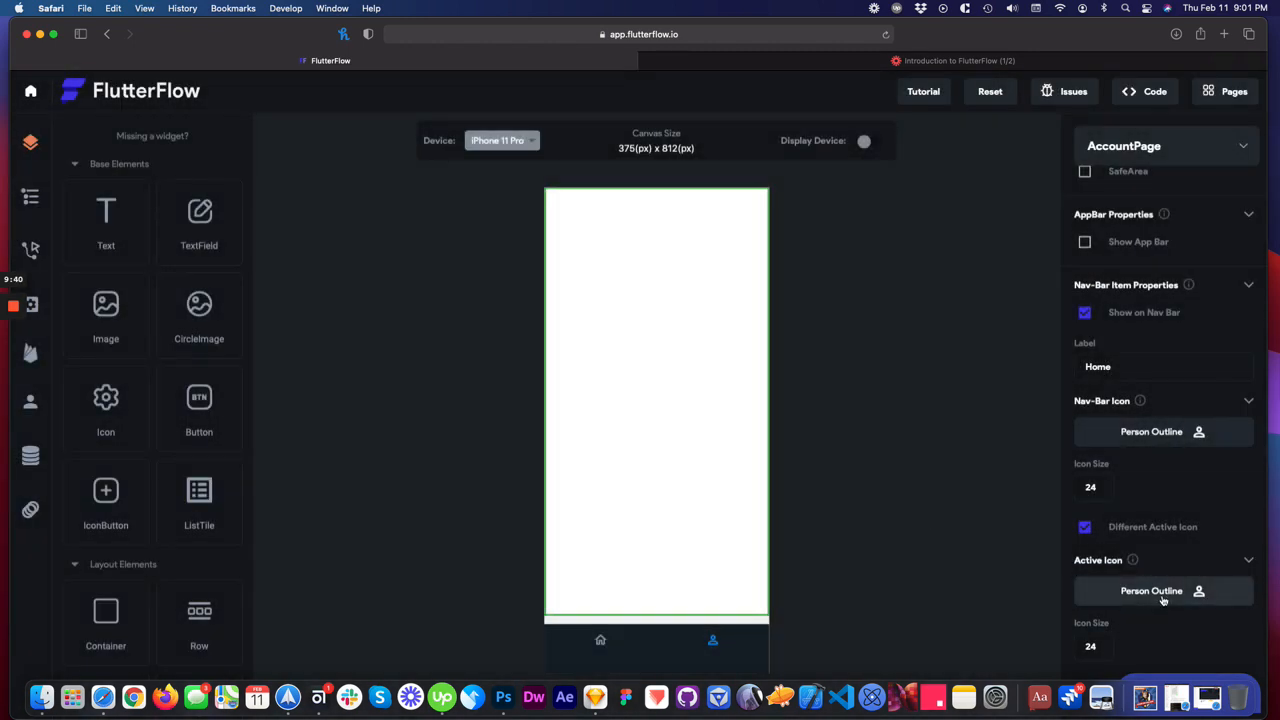
pyautogui.click(1163, 595)
pyautogui.click(551, 346)
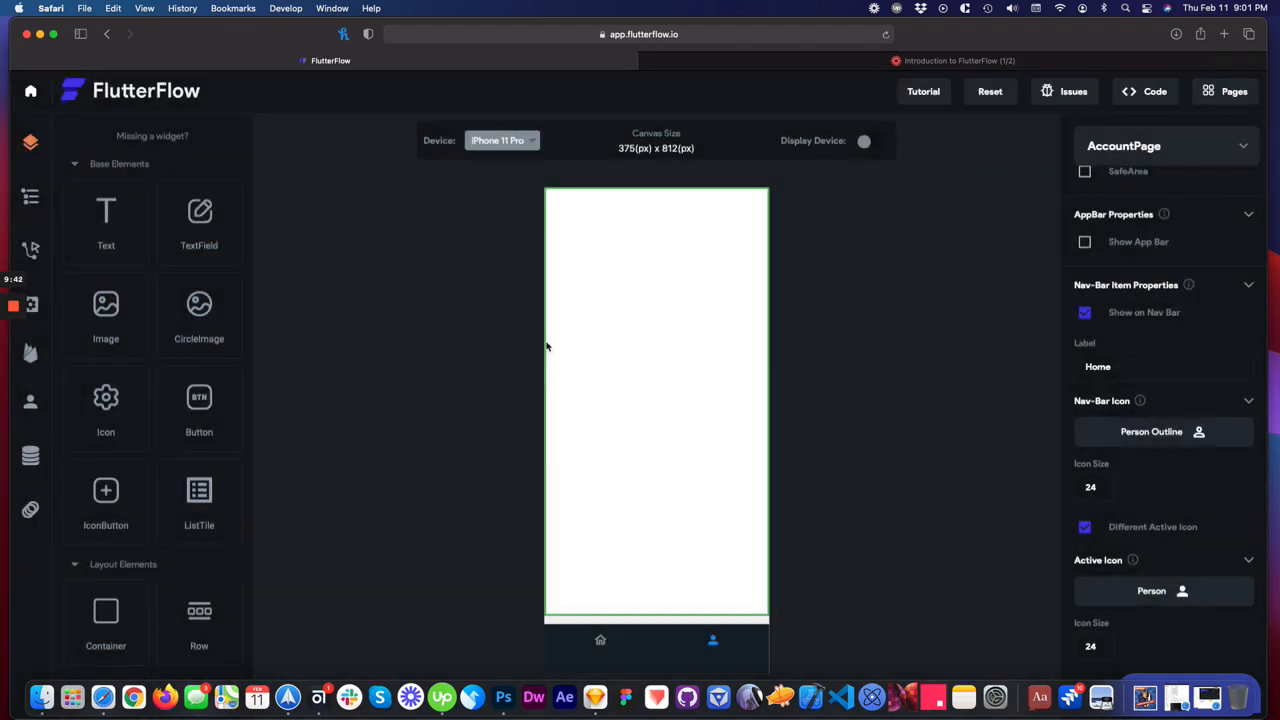
# - Turn AccountPage's nav bar display off and back on
pyautogui.scroll(5, 1104, 515)
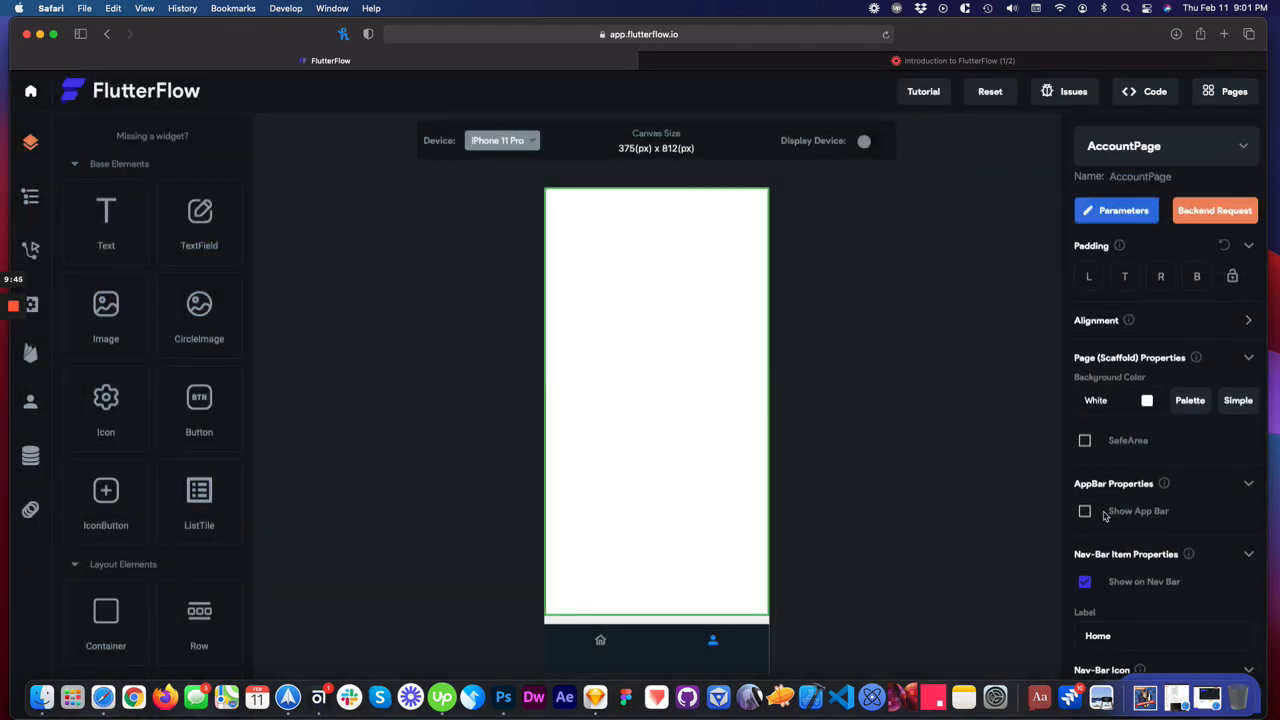
pyautogui.scroll(-3, 1104, 515)
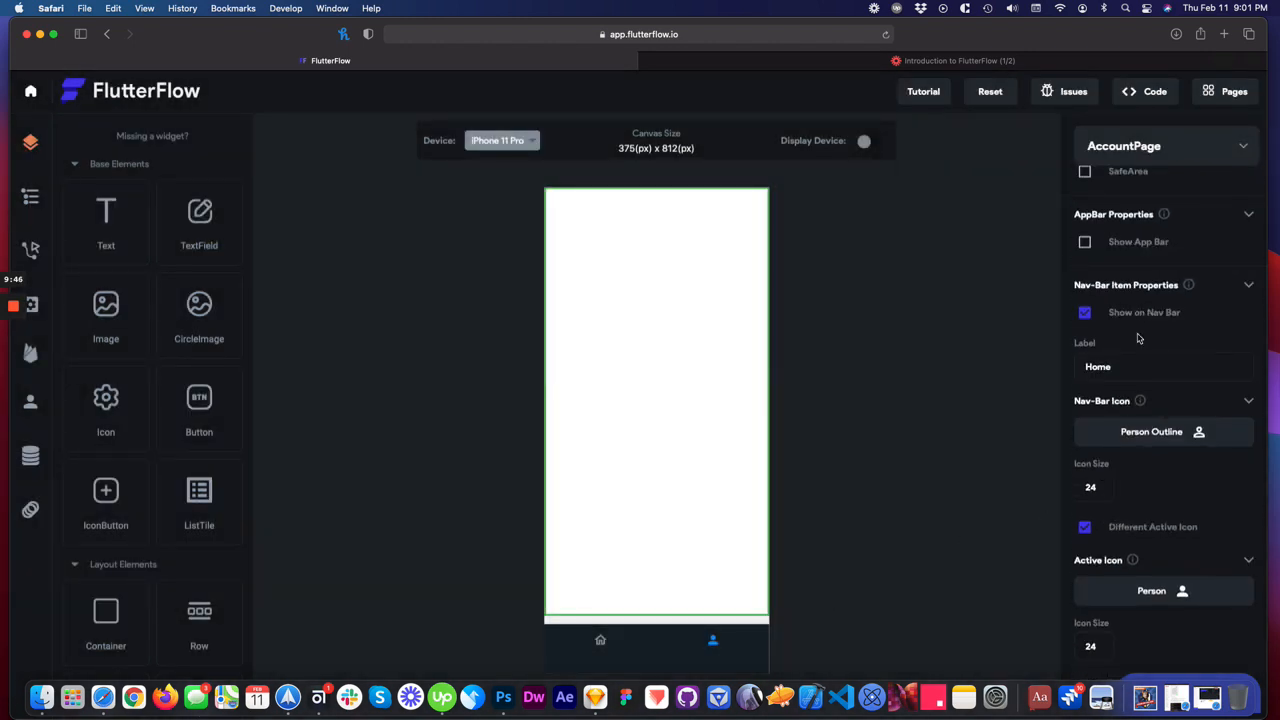
pyautogui.click(1084, 314)
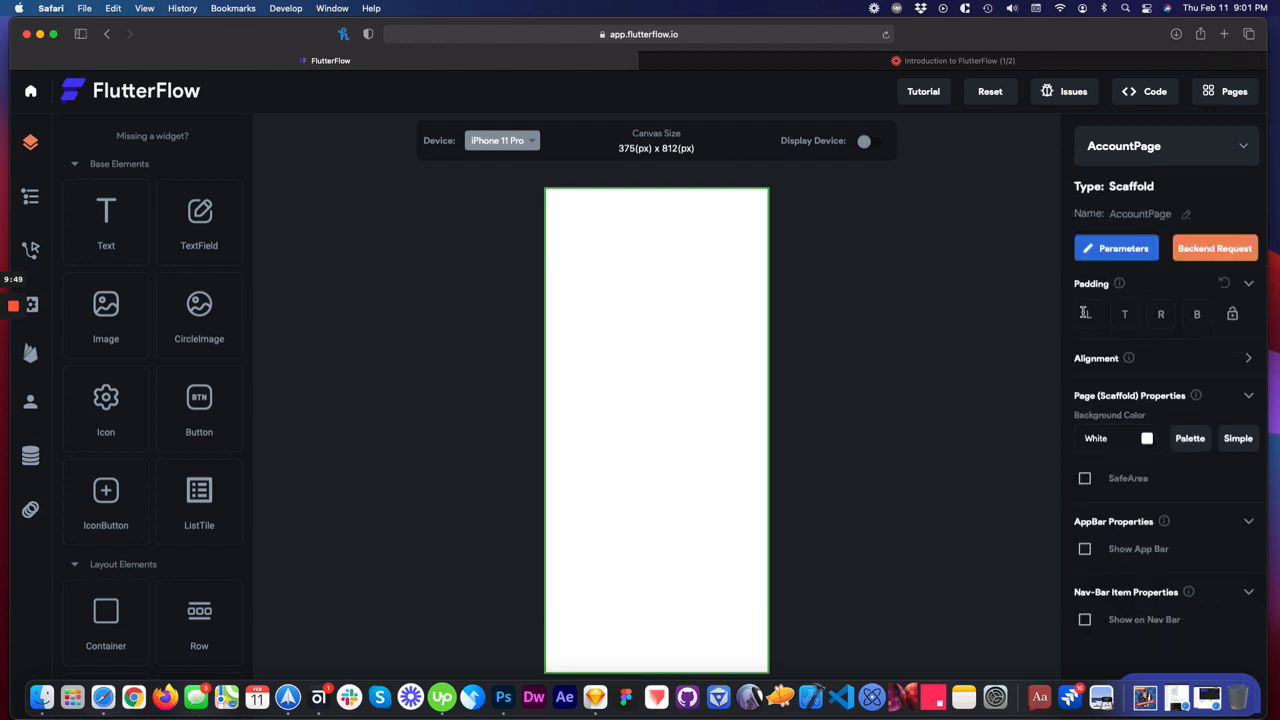
pyautogui.click(1084, 619)
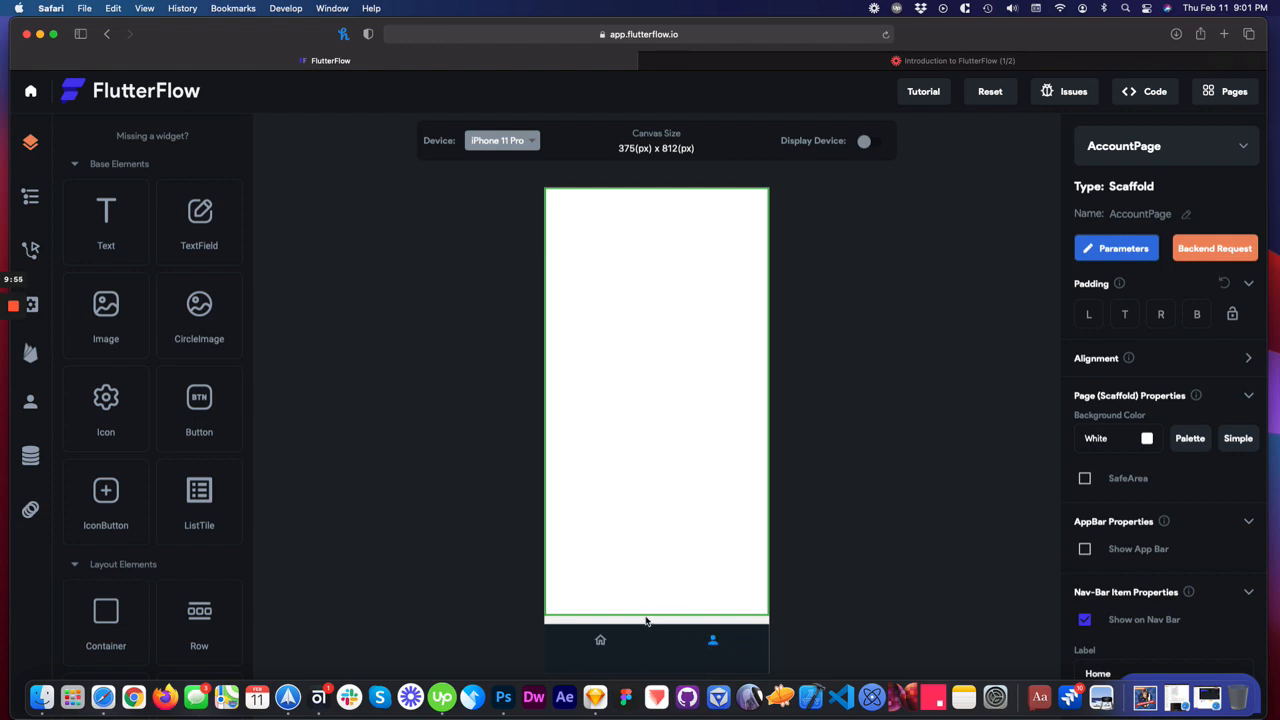
# - View Page 1 for comparison, and return to AccountPage to review its nav bar item properties
pyautogui.click(1163, 148)
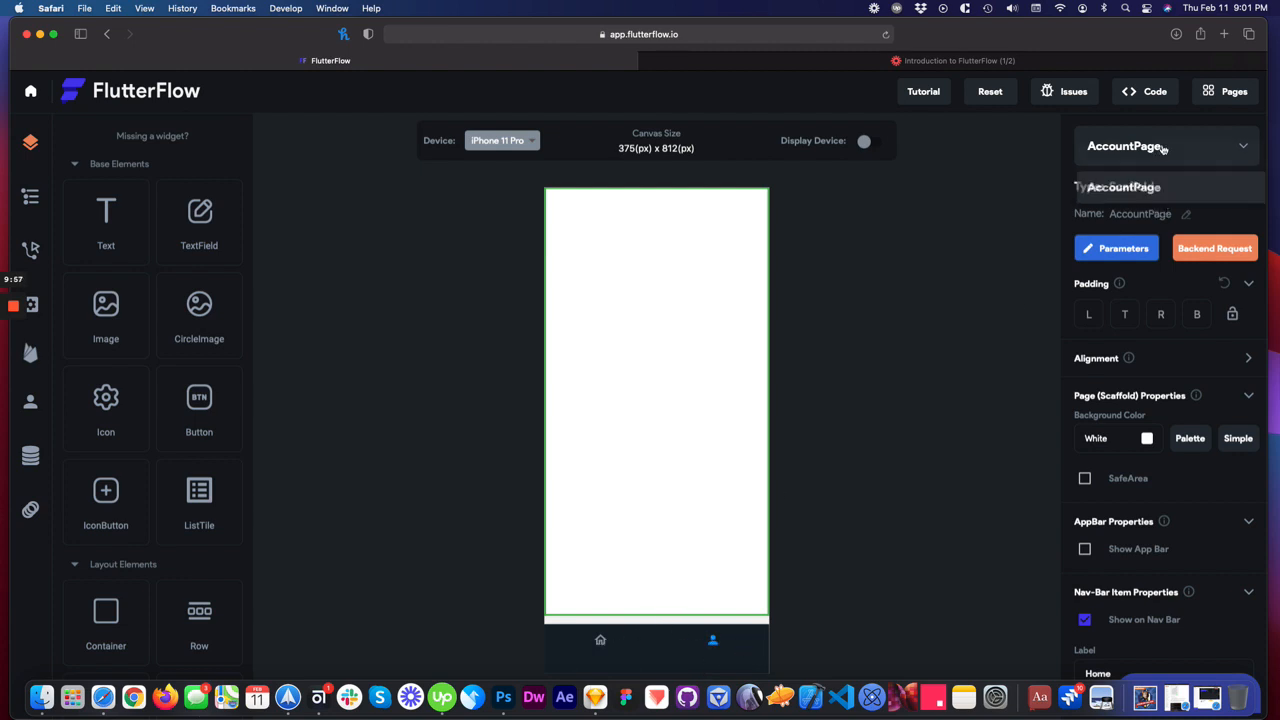
pyautogui.click(1133, 126)
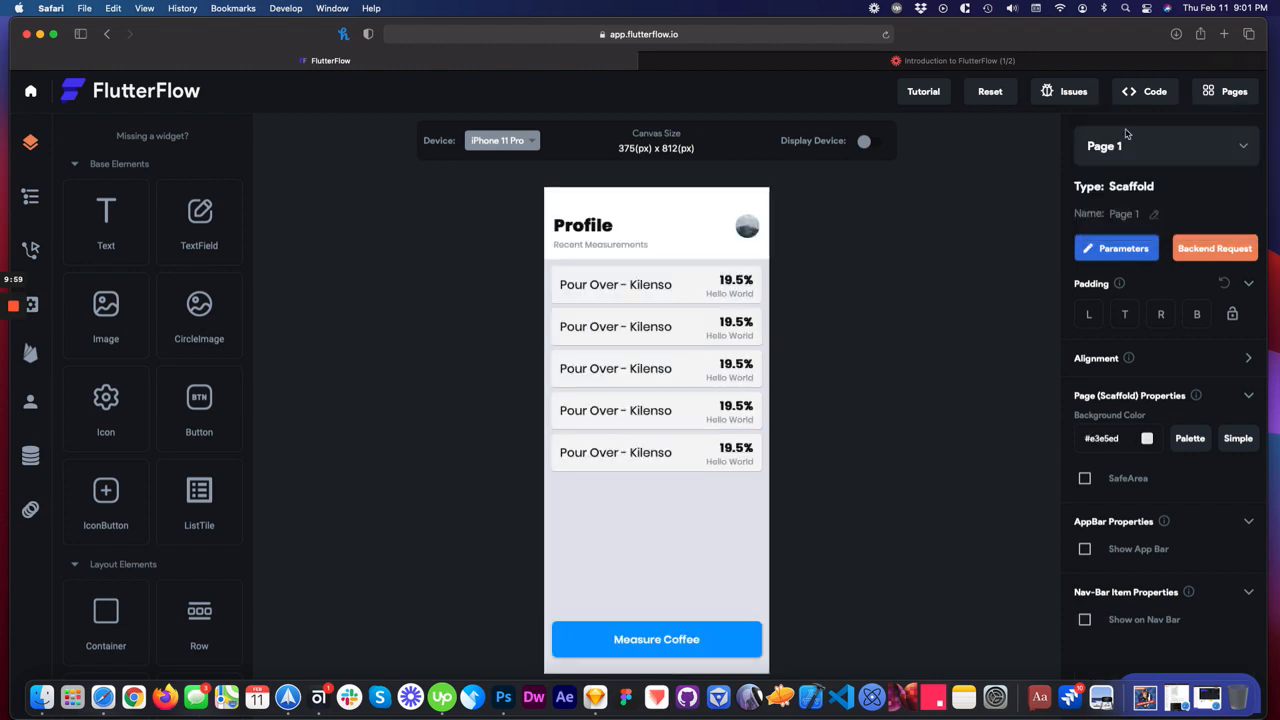
pyautogui.click(1130, 142)
pyautogui.click(1115, 209)
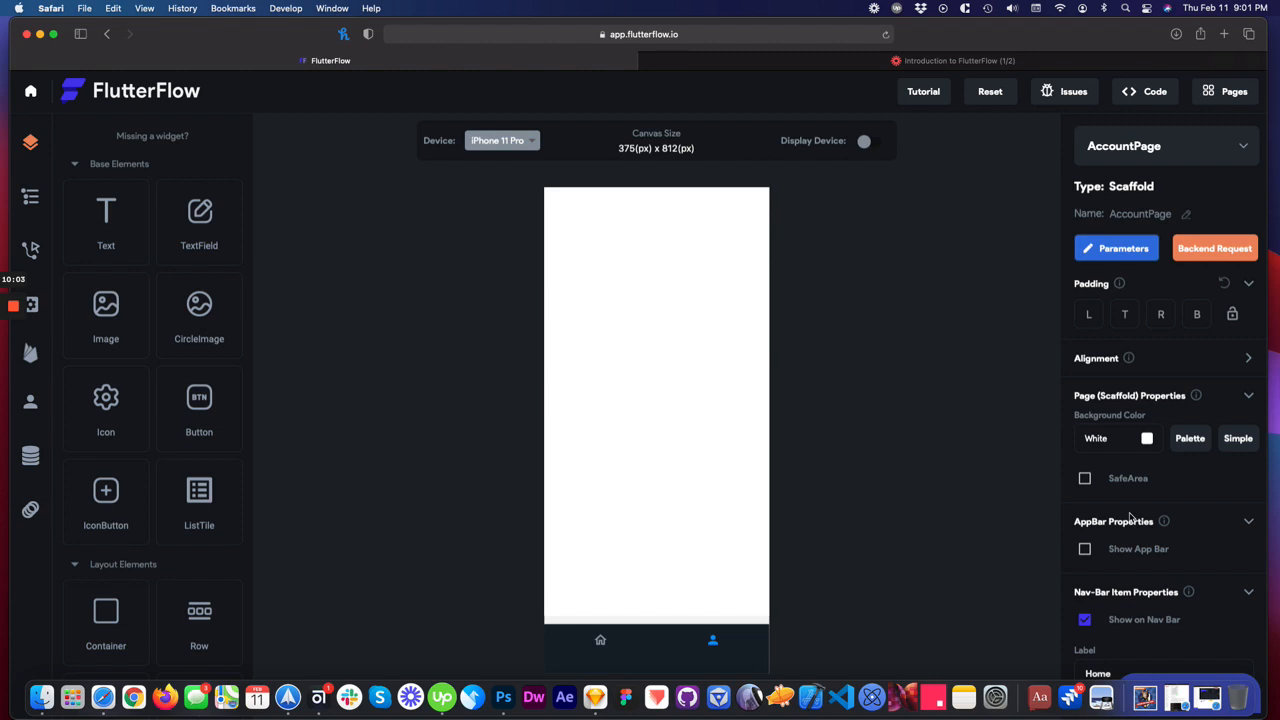
pyautogui.scroll(-5, 1130, 516)
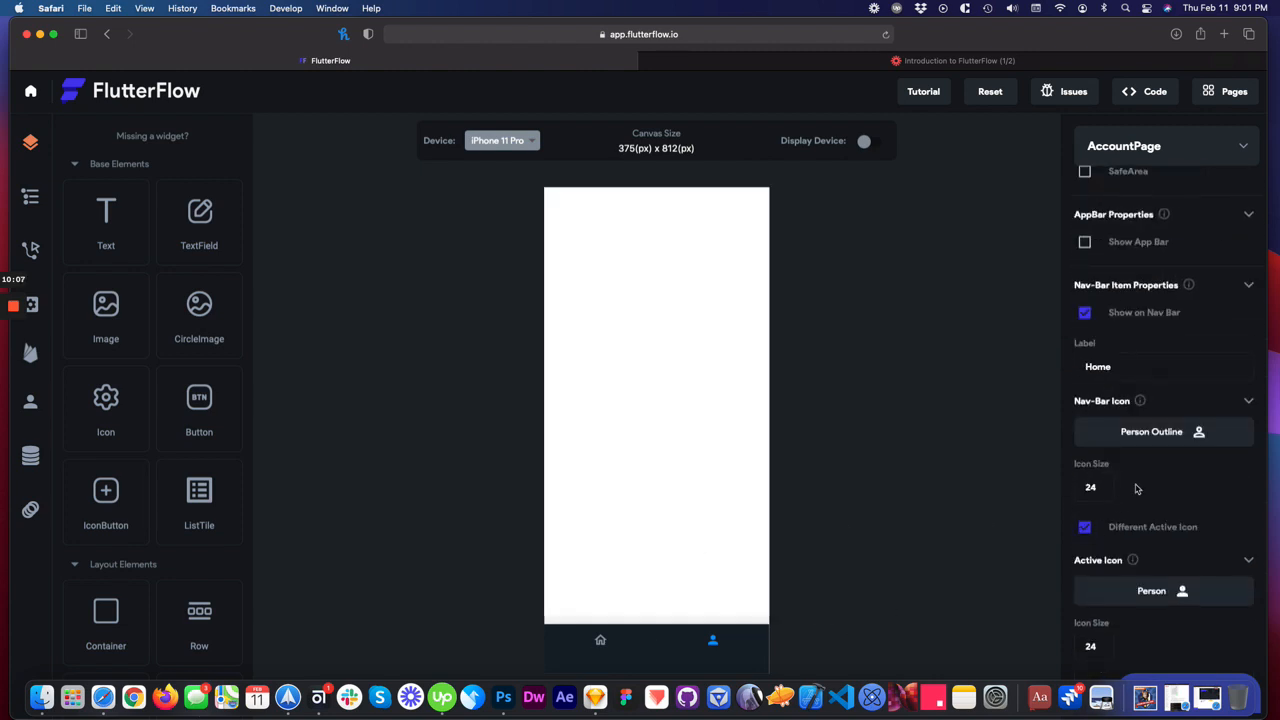
pyautogui.scroll(2, 1137, 489)
# - Switch to Sketch, examine the home and profile screen designs, and return to FlutterFlow
pyautogui.hotkey('ctrl', 'Left')
pyautogui.scroll(-4, 612, 425)
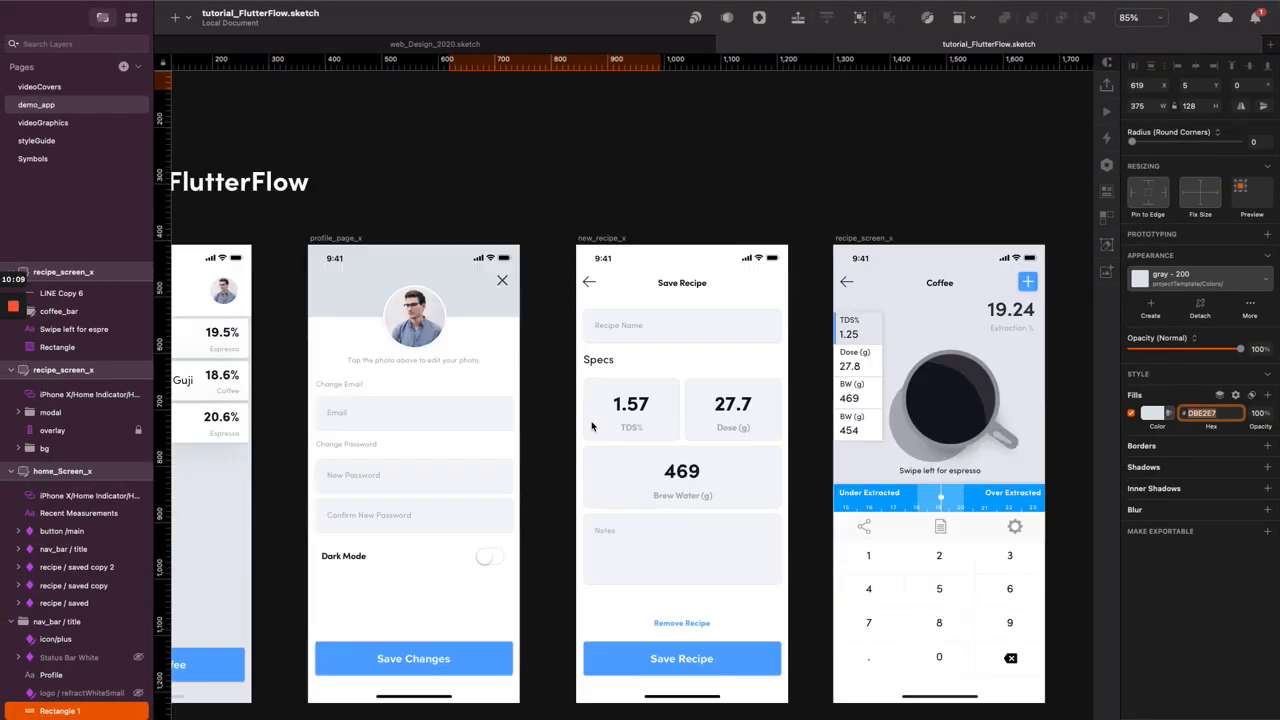
pyautogui.scroll(-3, 592, 426)
pyautogui.hscroll(-3, 524, 250)
pyautogui.scroll(1, 524, 250)
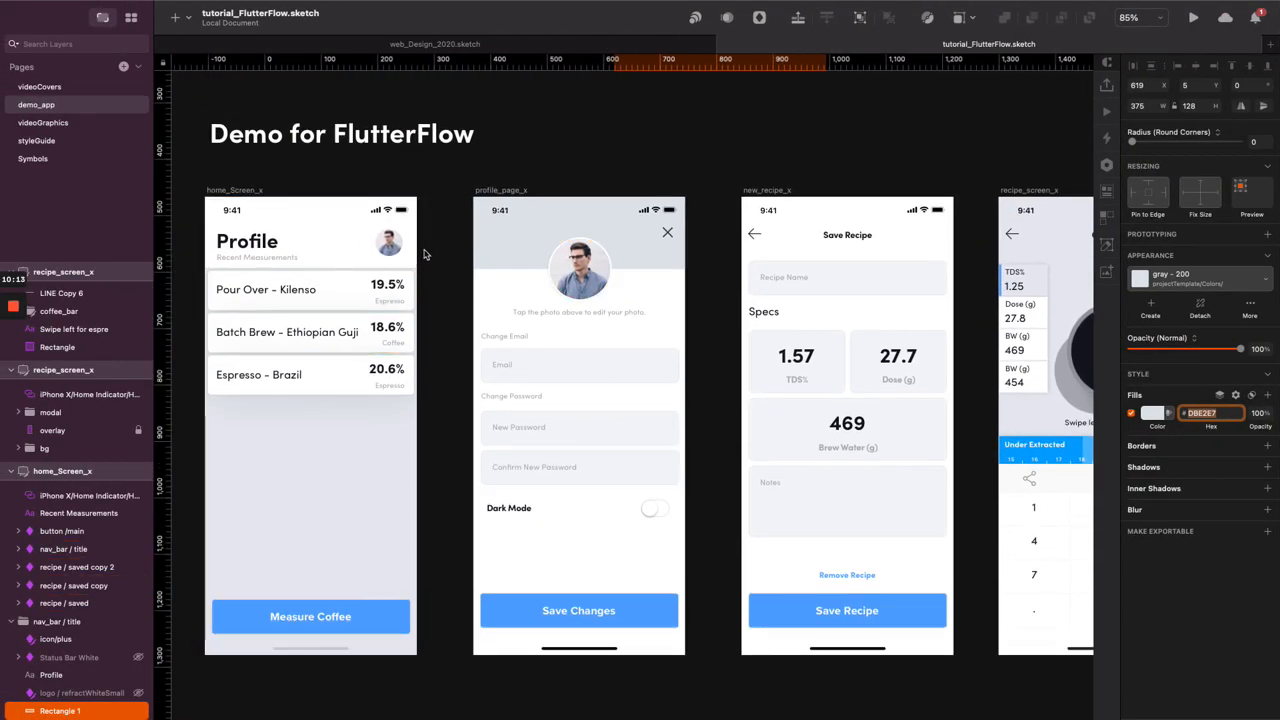
pyautogui.hotkey('ctrl', 'Right')
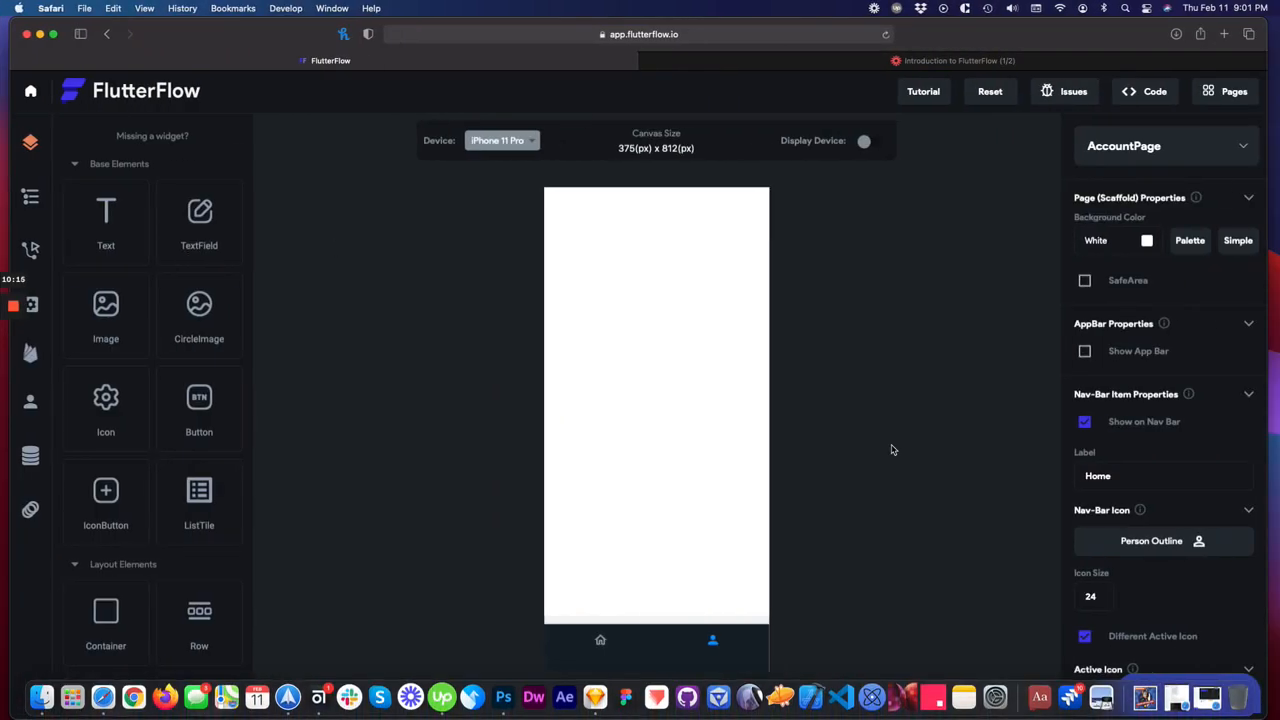
# - Stop showing AccountPage on the nav bar and check the profile page design in Sketch
pyautogui.click(1084, 421)
pyautogui.click(615, 383)
pyautogui.hotkey('ctrl', 'Left')
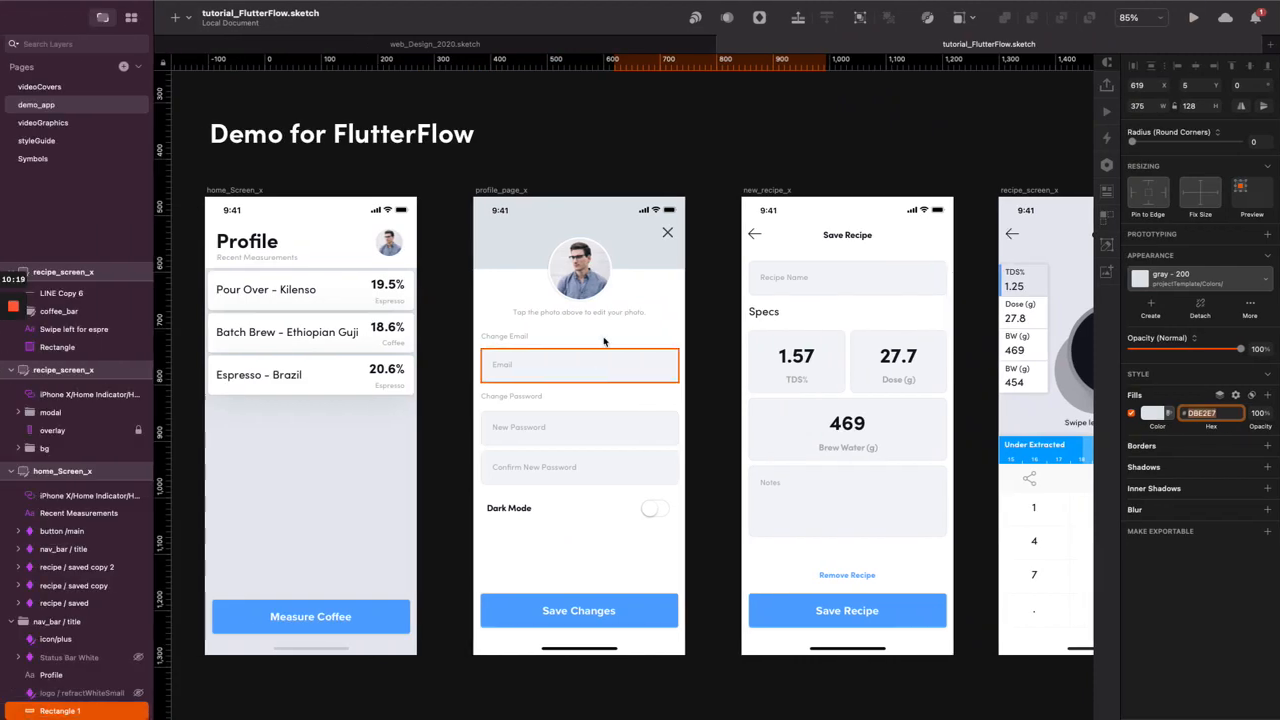
pyautogui.hotkey('ctrl', 'Right')
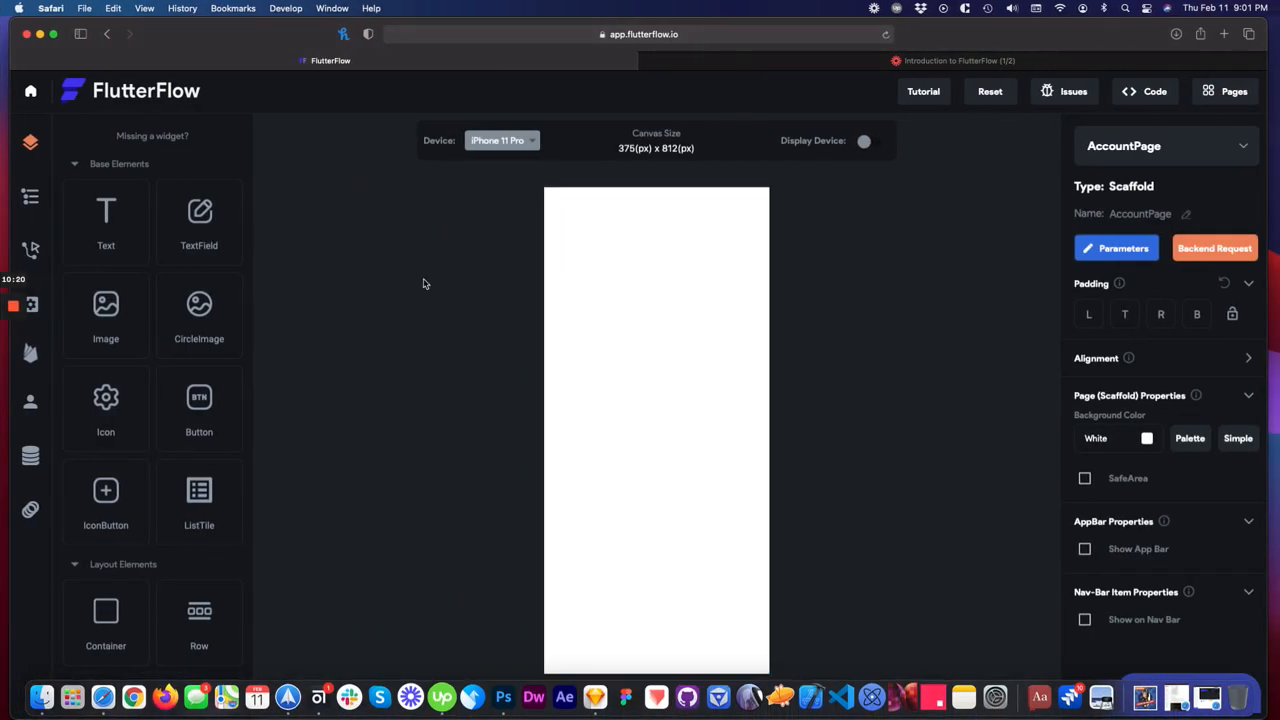
# - Add a Column to AccountPage and place a Row inside it
pyautogui.scroll(-2, 112, 428)
pyautogui.scroll(-2, 112, 428)
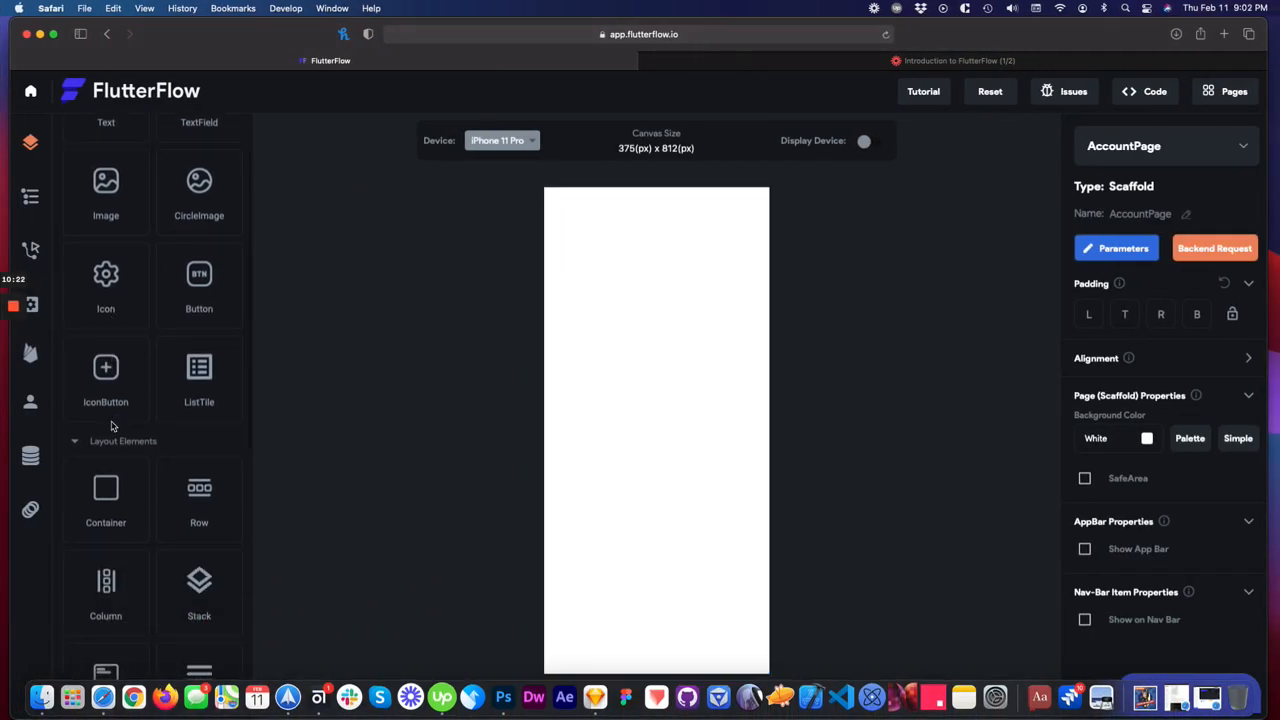
pyautogui.scroll(-1, 213, 408)
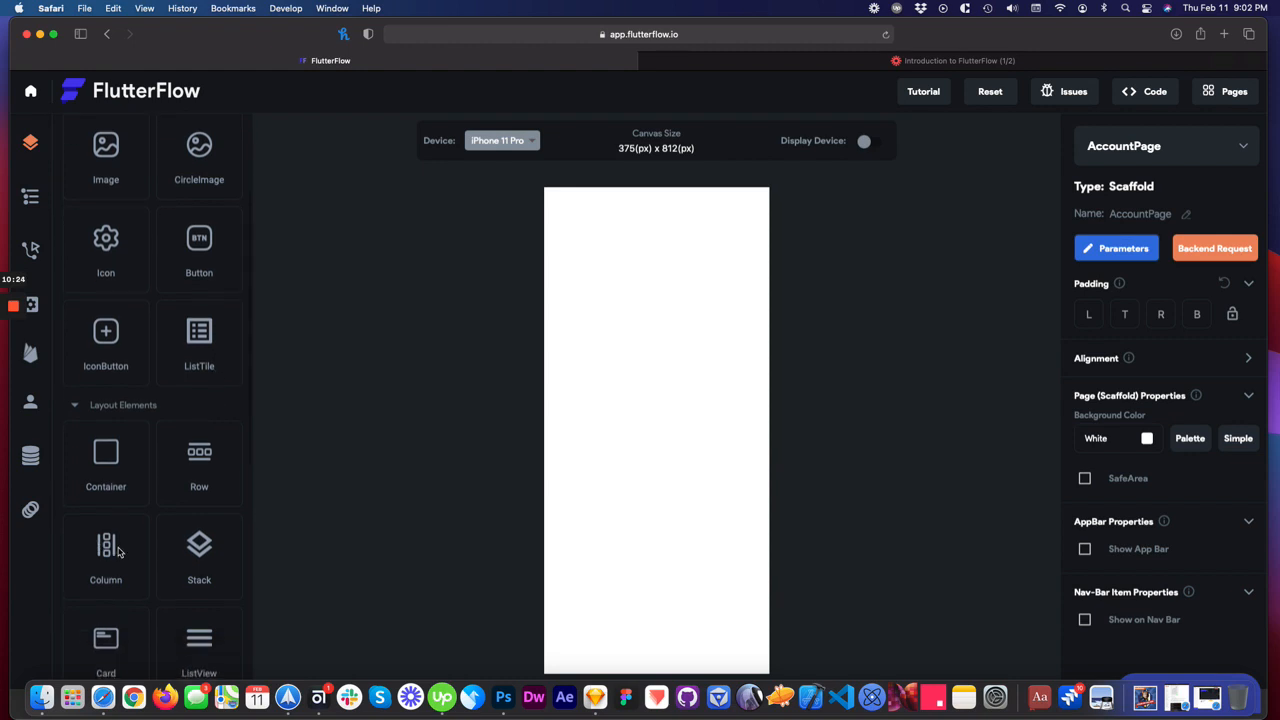
pyautogui.moveTo(118, 549); pyautogui.dragTo(629, 349)
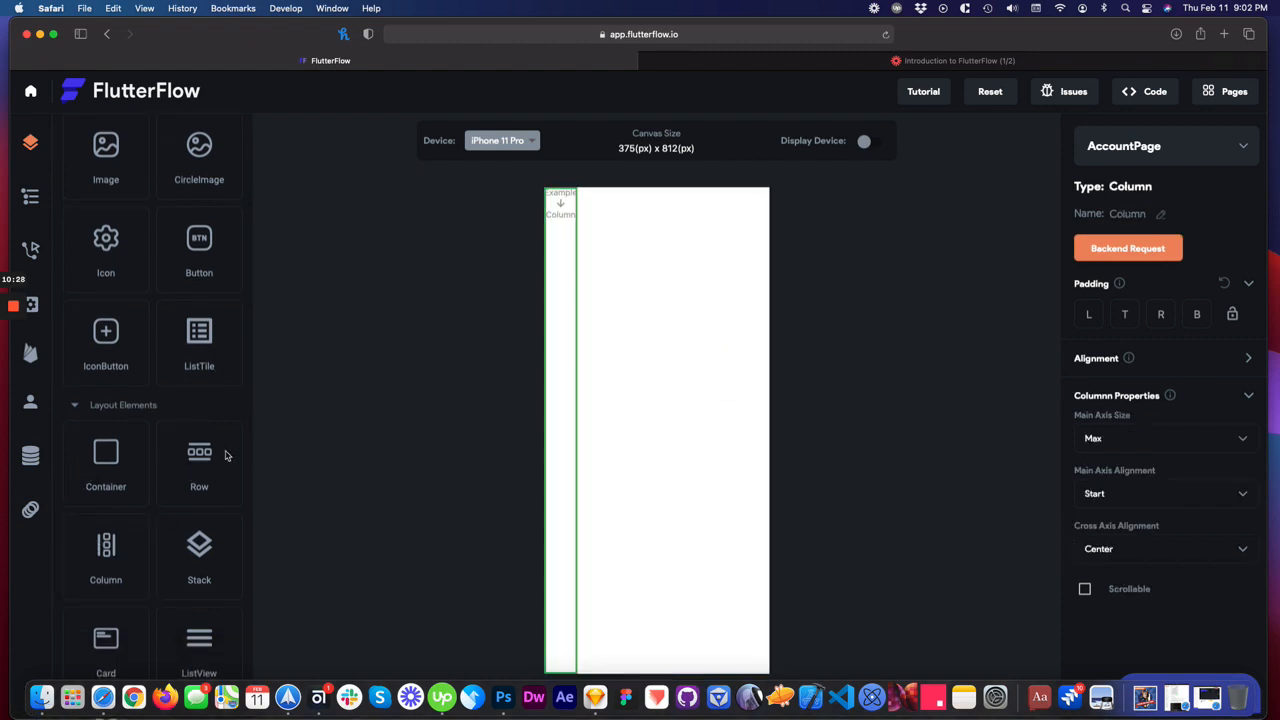
pyautogui.moveTo(192, 463); pyautogui.dragTo(560, 228)
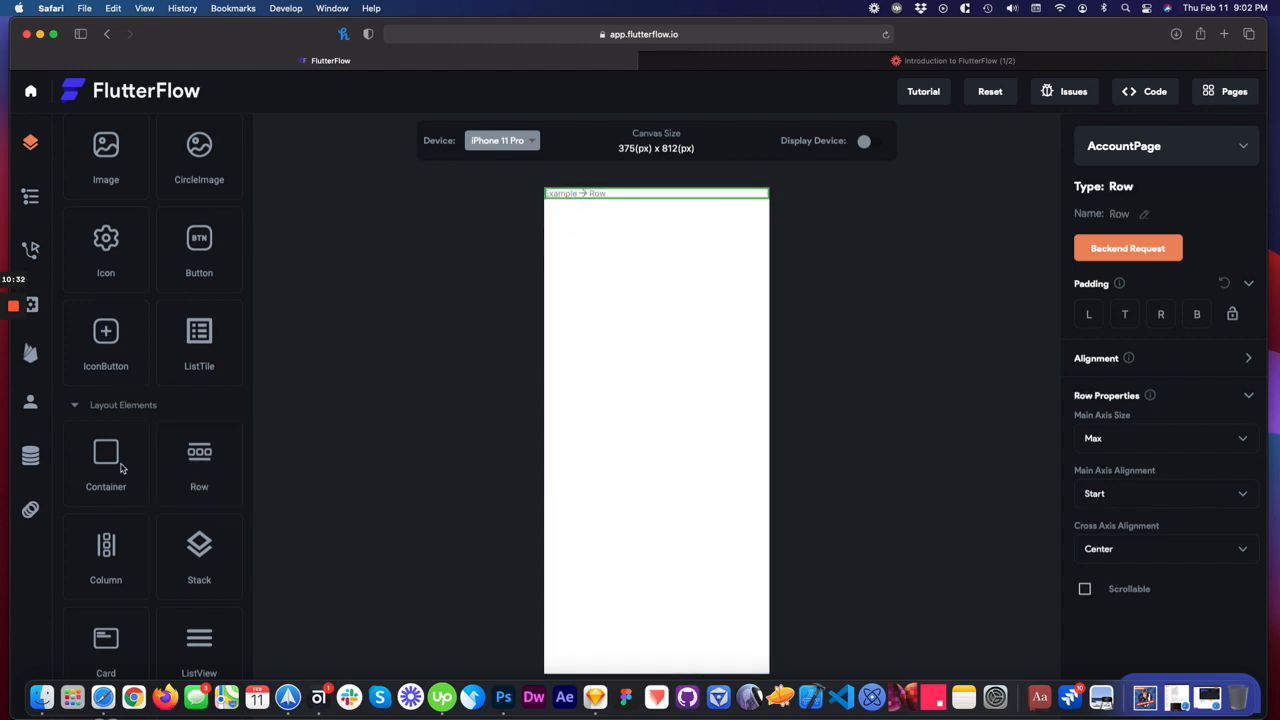
# - Add a Container inside the Row and make it Expanded so it fills the row's width
pyautogui.moveTo(121, 467); pyautogui.dragTo(582, 194)
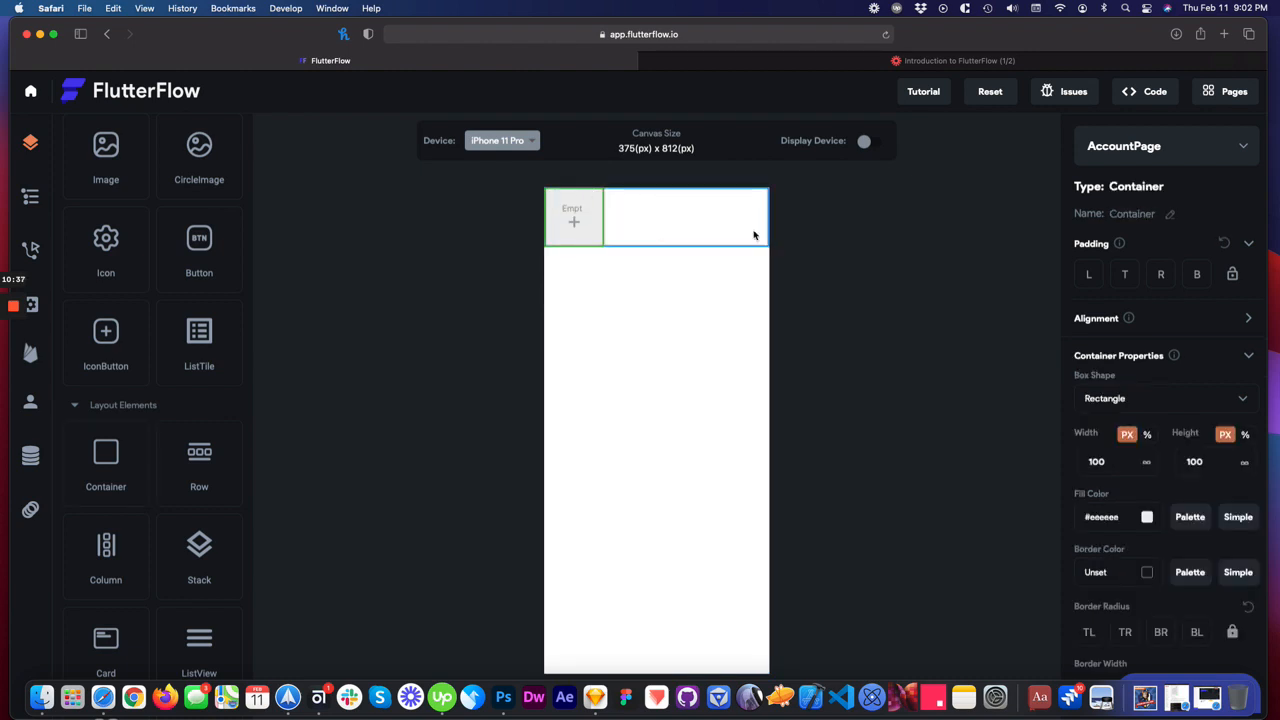
pyautogui.click(1248, 319)
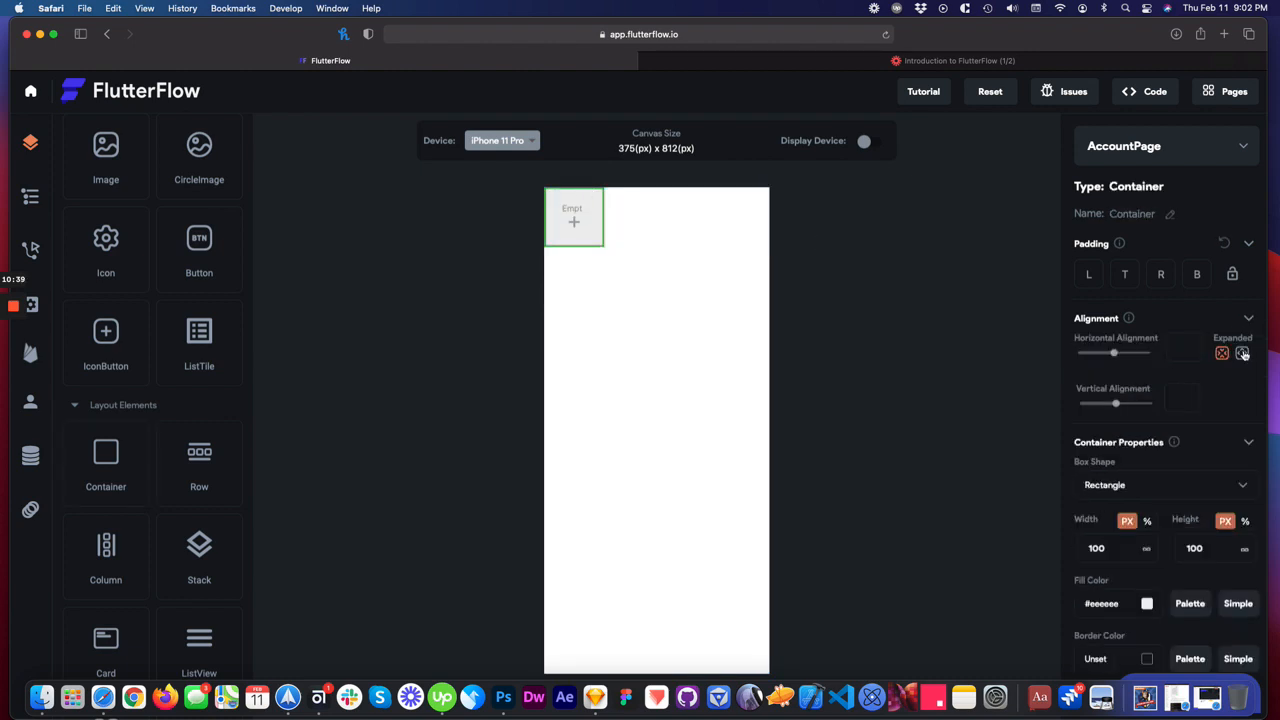
pyautogui.click(1241, 353)
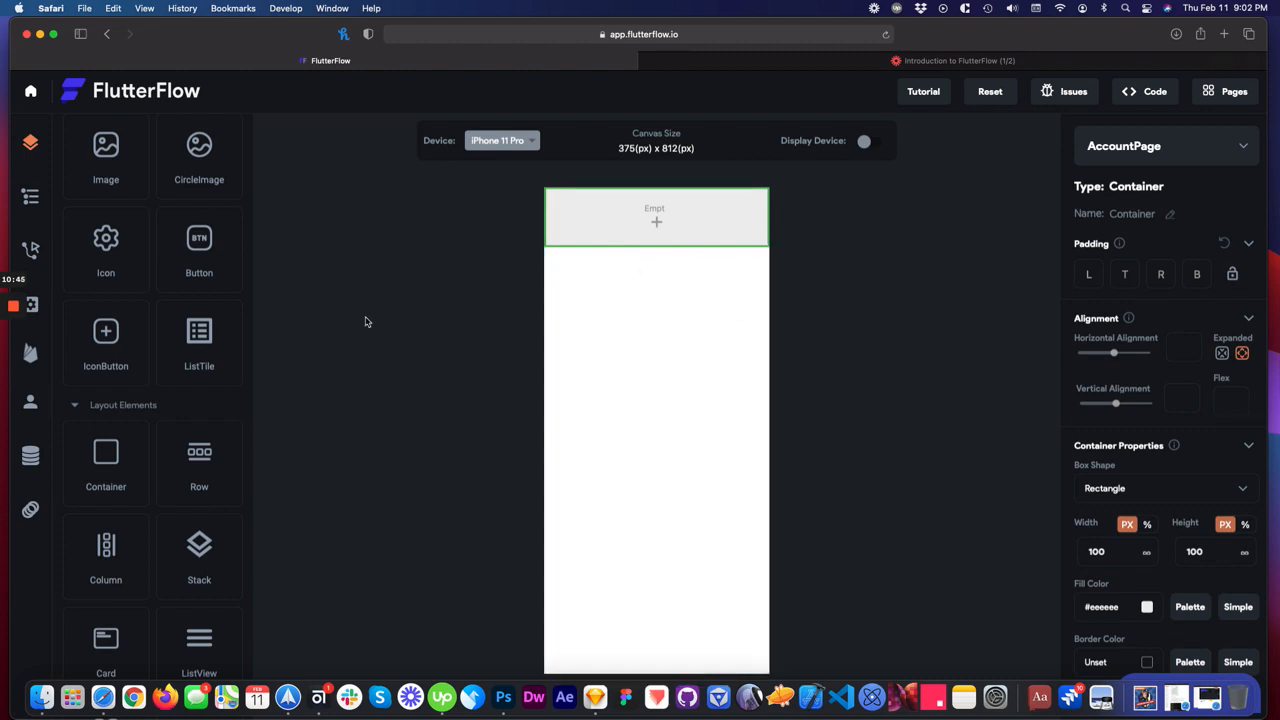
# - Examine the layout elements and the Container's size, fill color, border and child properties
pyautogui.scroll(-4, 223, 388)
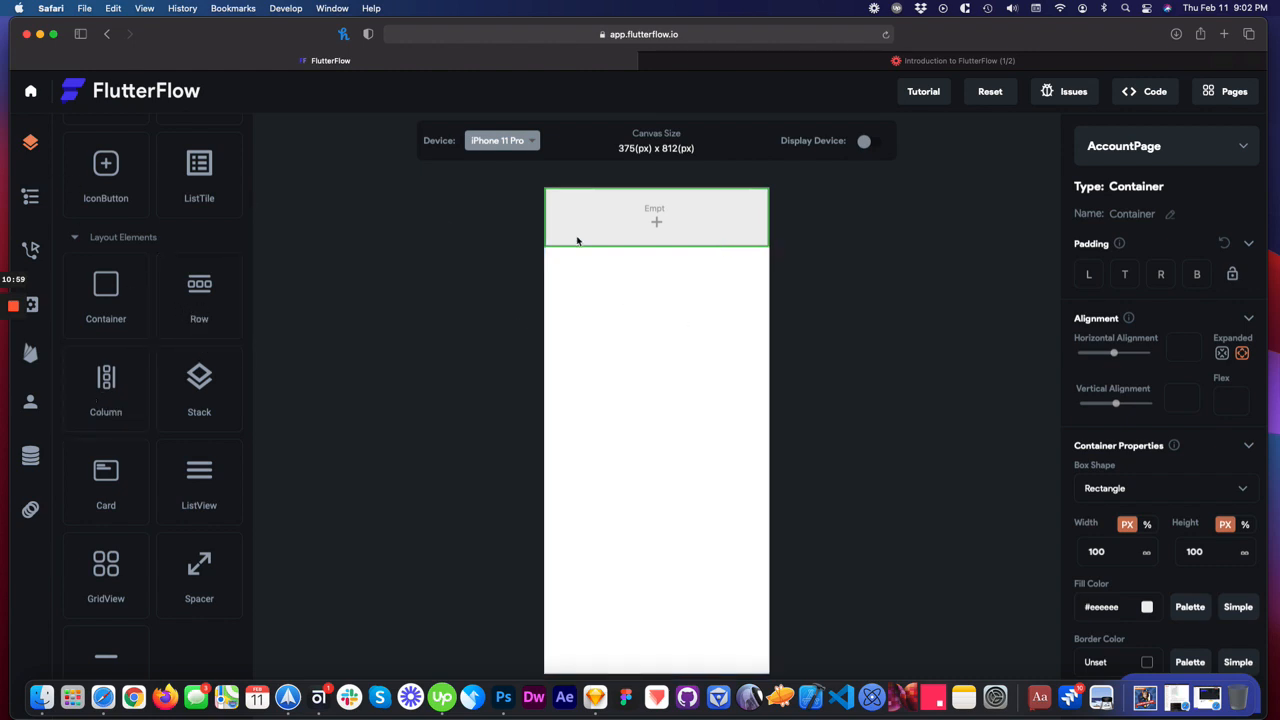
pyautogui.scroll(-3, 1150, 525)
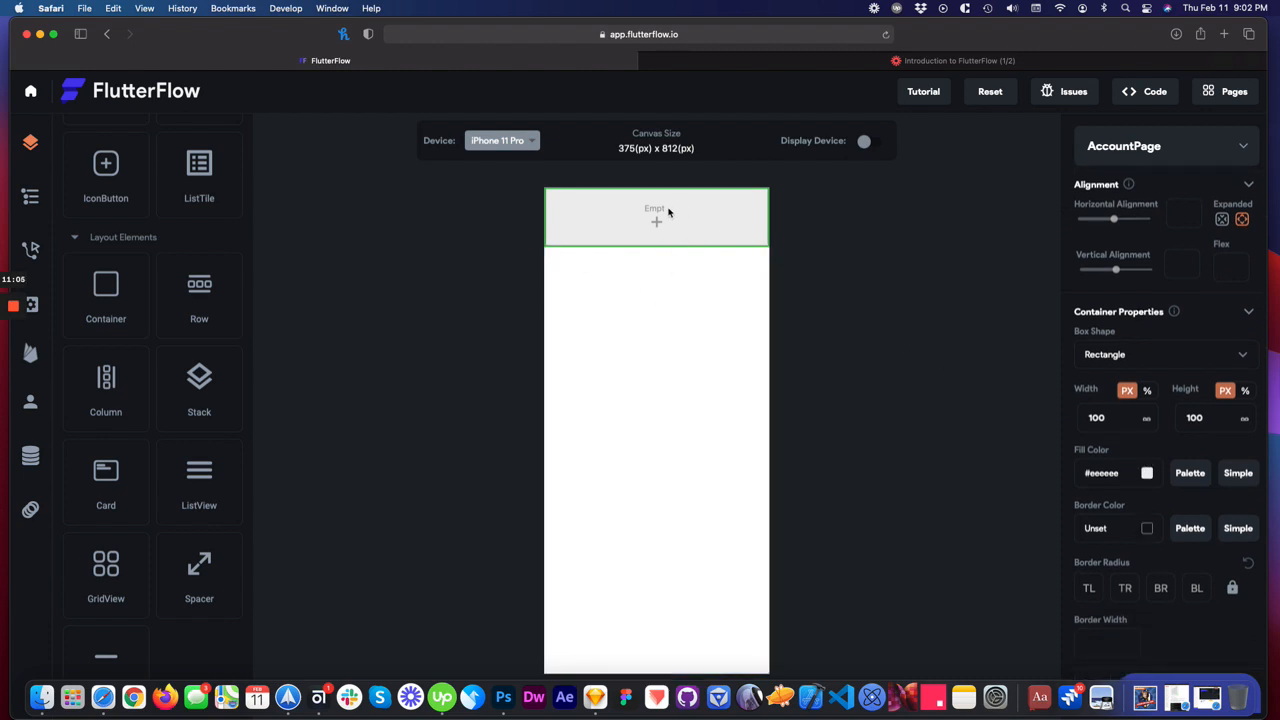
pyautogui.scroll(-1, 1125, 476)
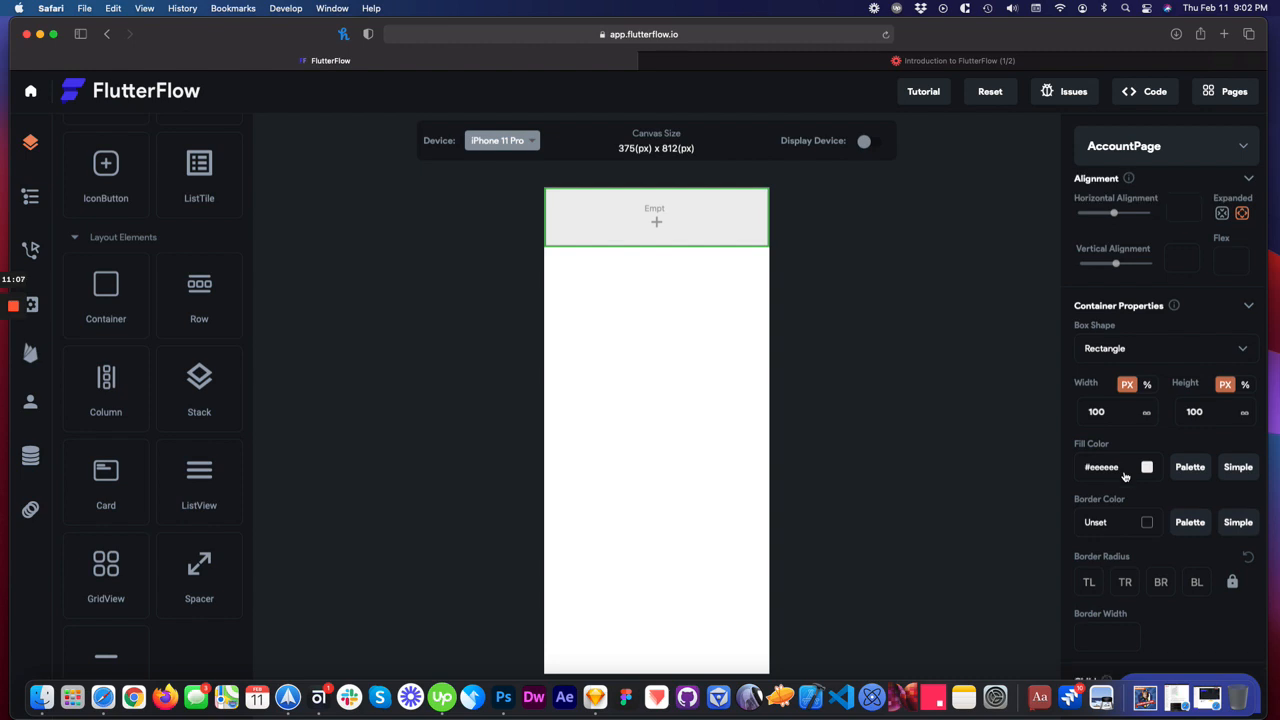
pyautogui.scroll(-2, 1122, 467)
pyautogui.scroll(-2, 1125, 477)
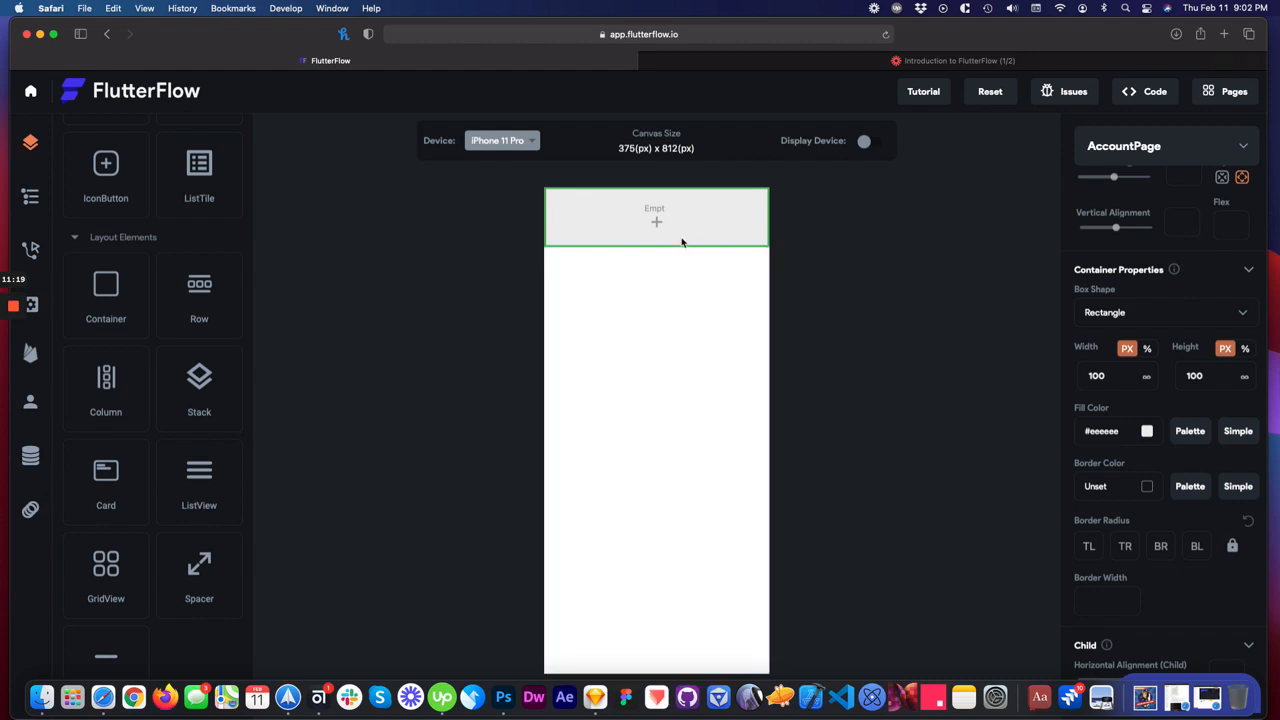
# - Add a Column inside the header Container and place a Row inside that Column
pyautogui.moveTo(192, 298); pyautogui.dragTo(597, 252)
pyautogui.moveTo(199, 302); pyautogui.dragTo(183, 278)
pyautogui.moveTo(112, 392); pyautogui.dragTo(669, 210)
pyautogui.moveTo(196, 306); pyautogui.dragTo(660, 208)
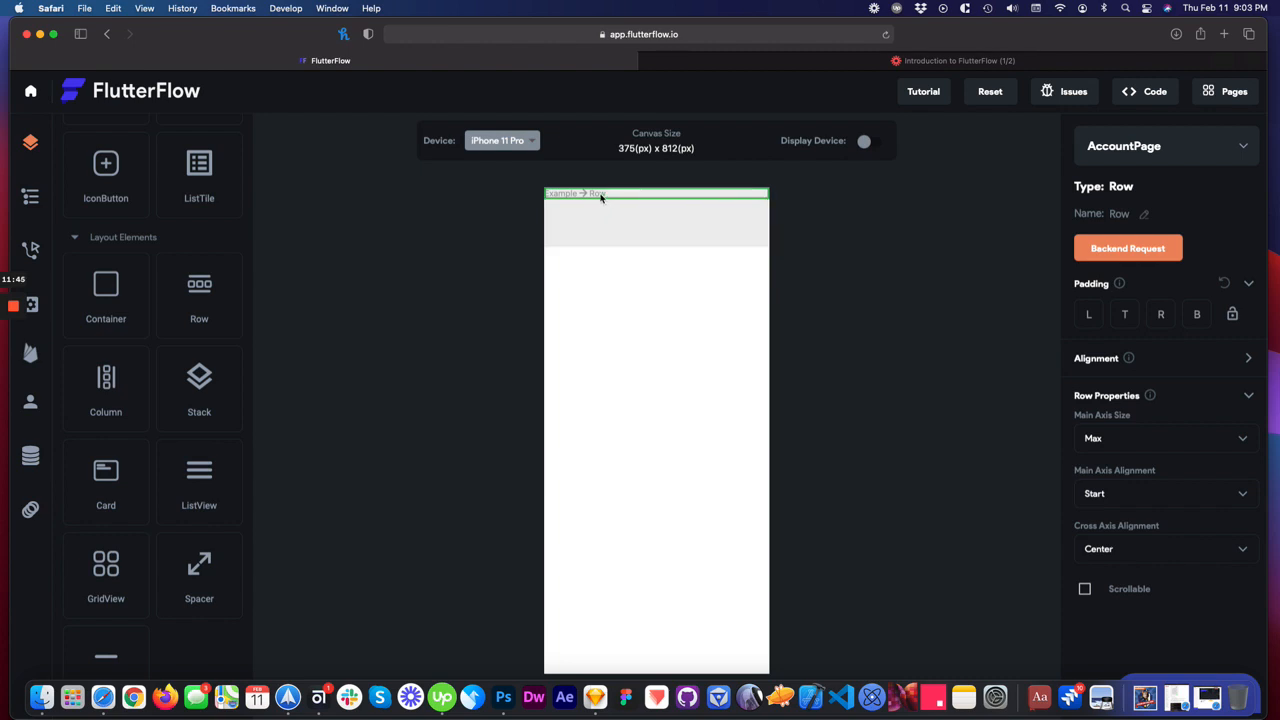
pyautogui.scroll(5, 178, 400)
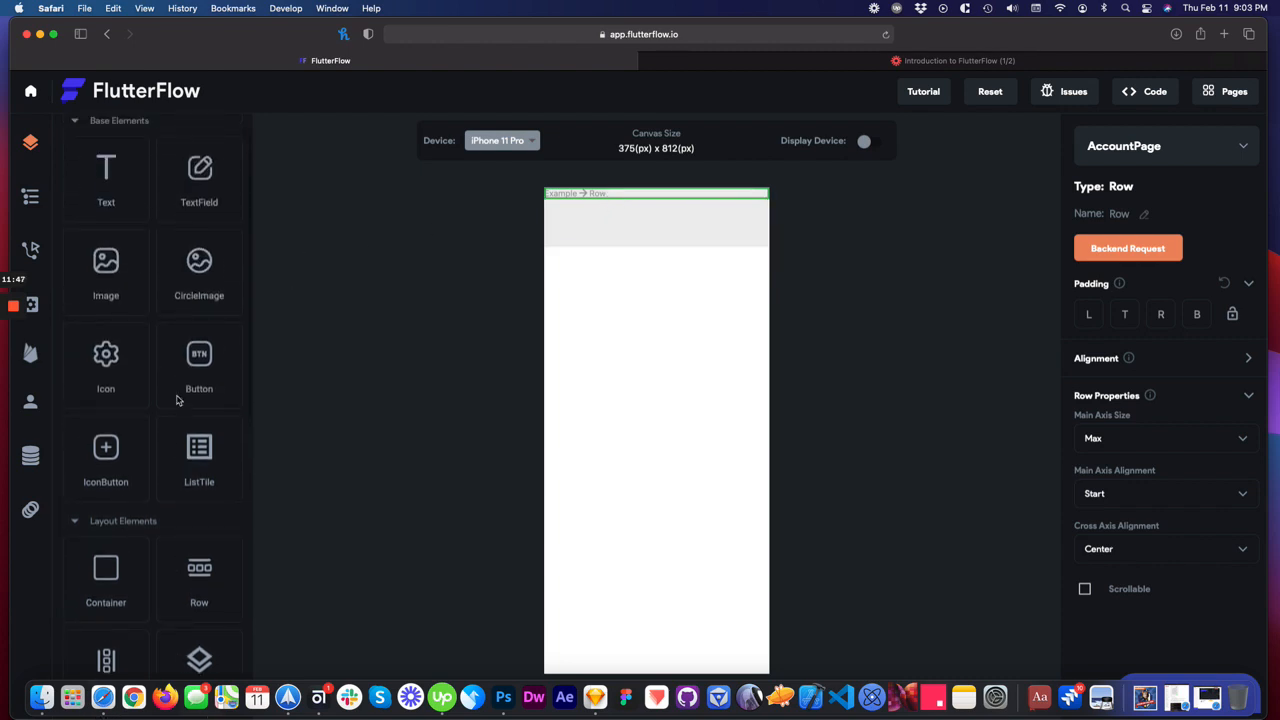
pyautogui.click(757, 242)
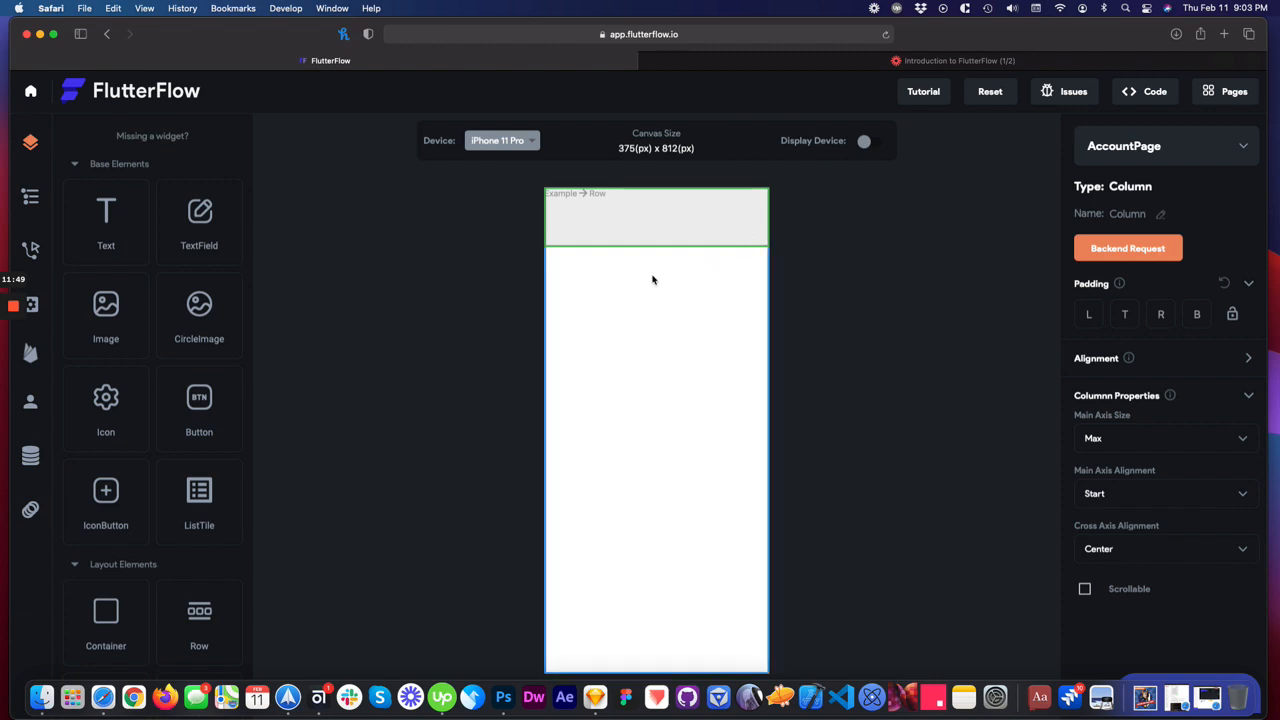
# - Check the profile page header in the Sketch design and set the header Container's height to 128 px
pyautogui.click(30, 197)
pyautogui.click(135, 272)
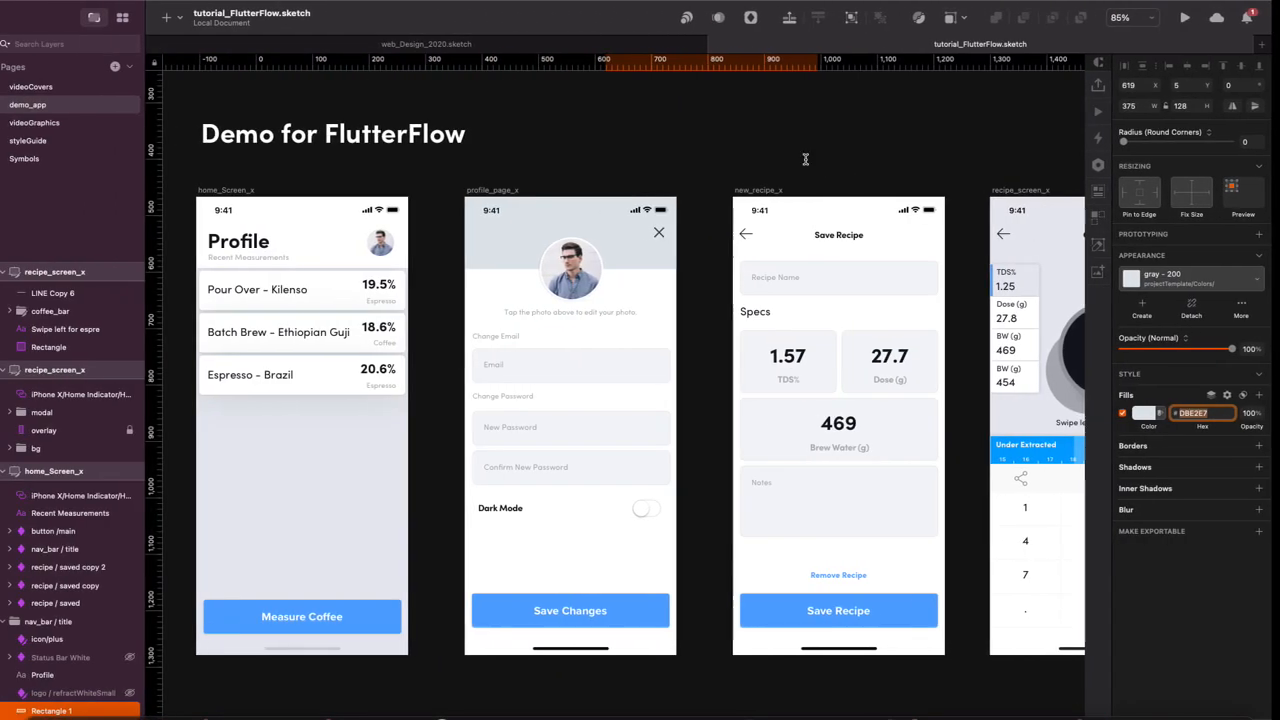
pyautogui.click(645, 266)
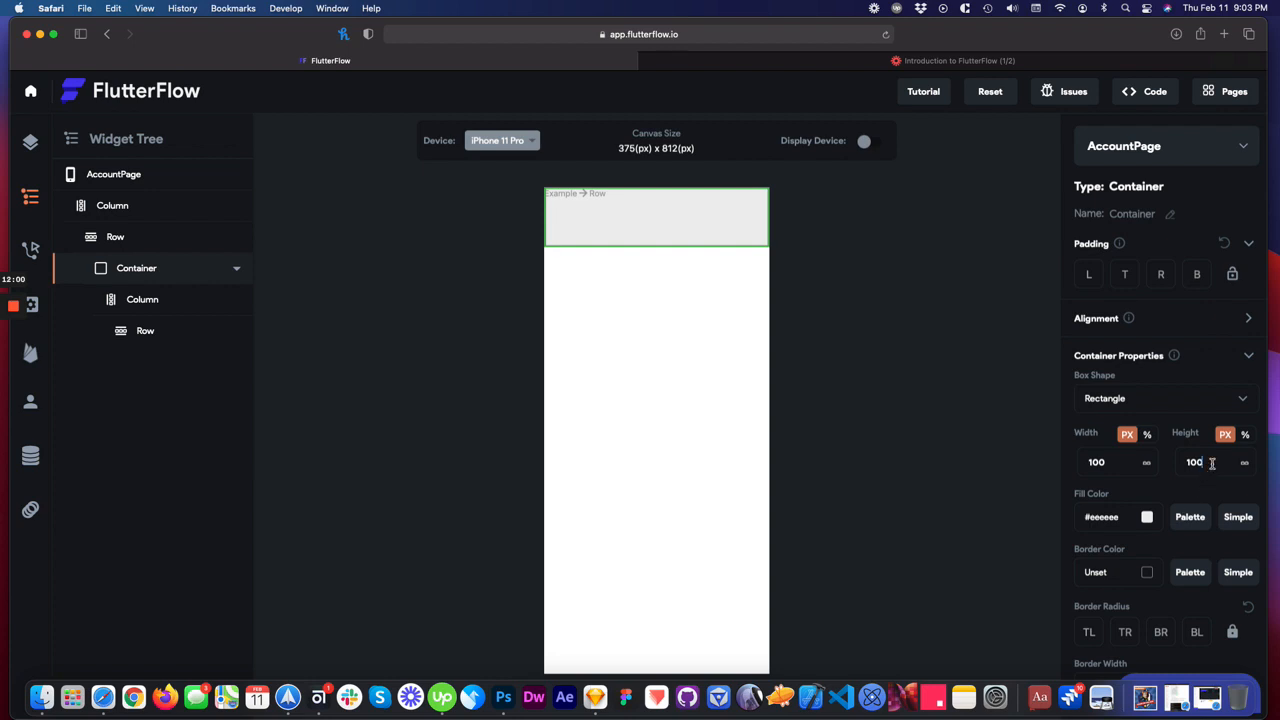
pyautogui.moveTo(1210, 461); pyautogui.dragTo(1165, 467)
pyautogui.write('128')
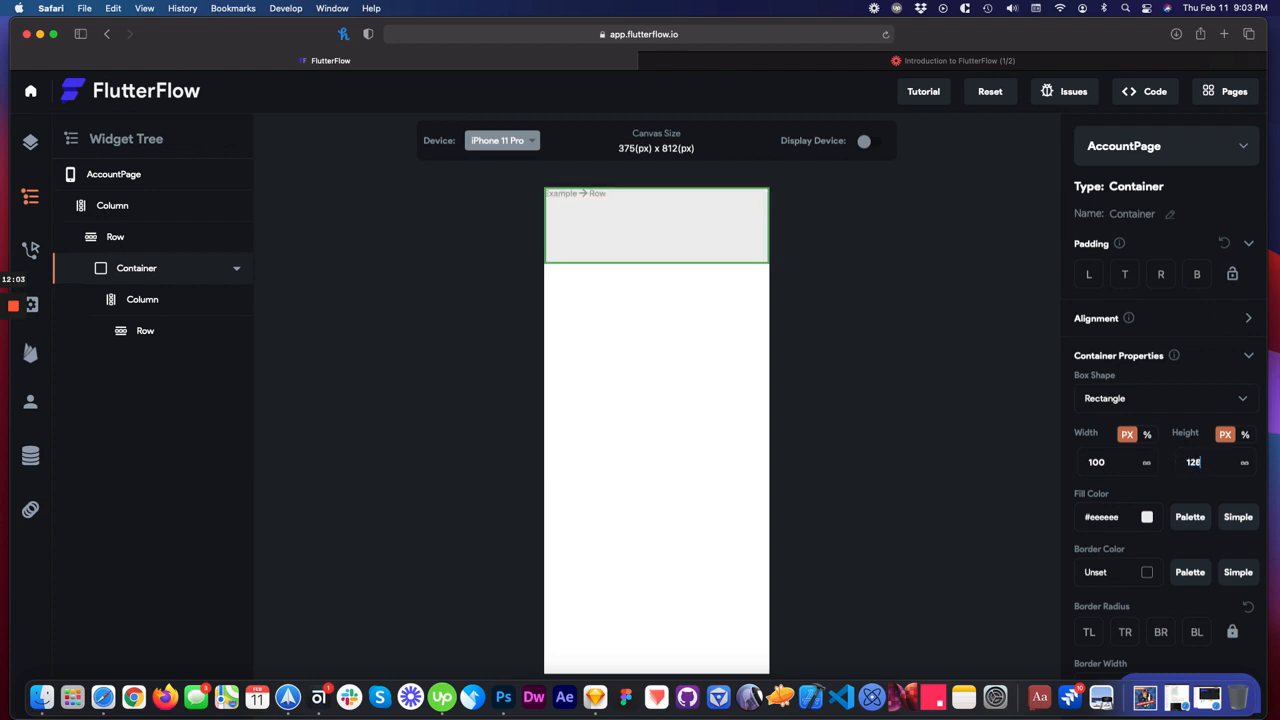
# - Set the header Container's fill color to #DBE2E7
pyautogui.click(1119, 518)
pyautogui.write('#')
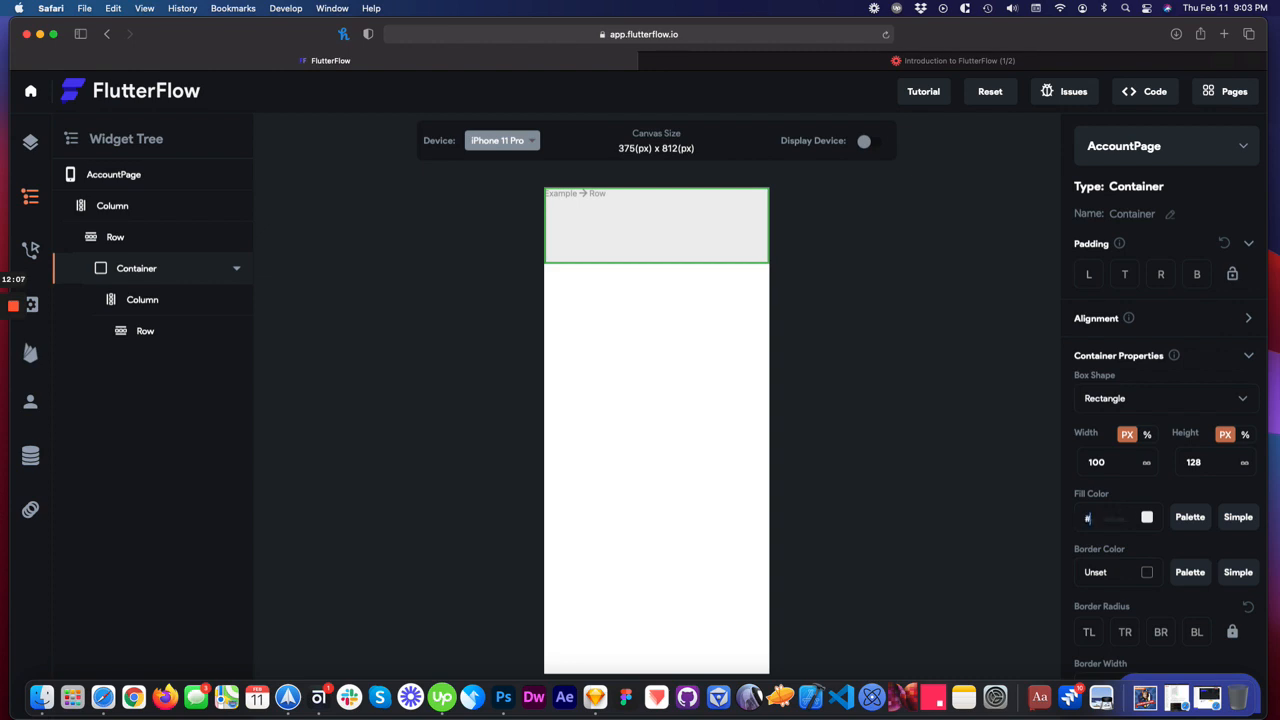
pyautogui.write('DBE2E7')
pyautogui.press('Return')
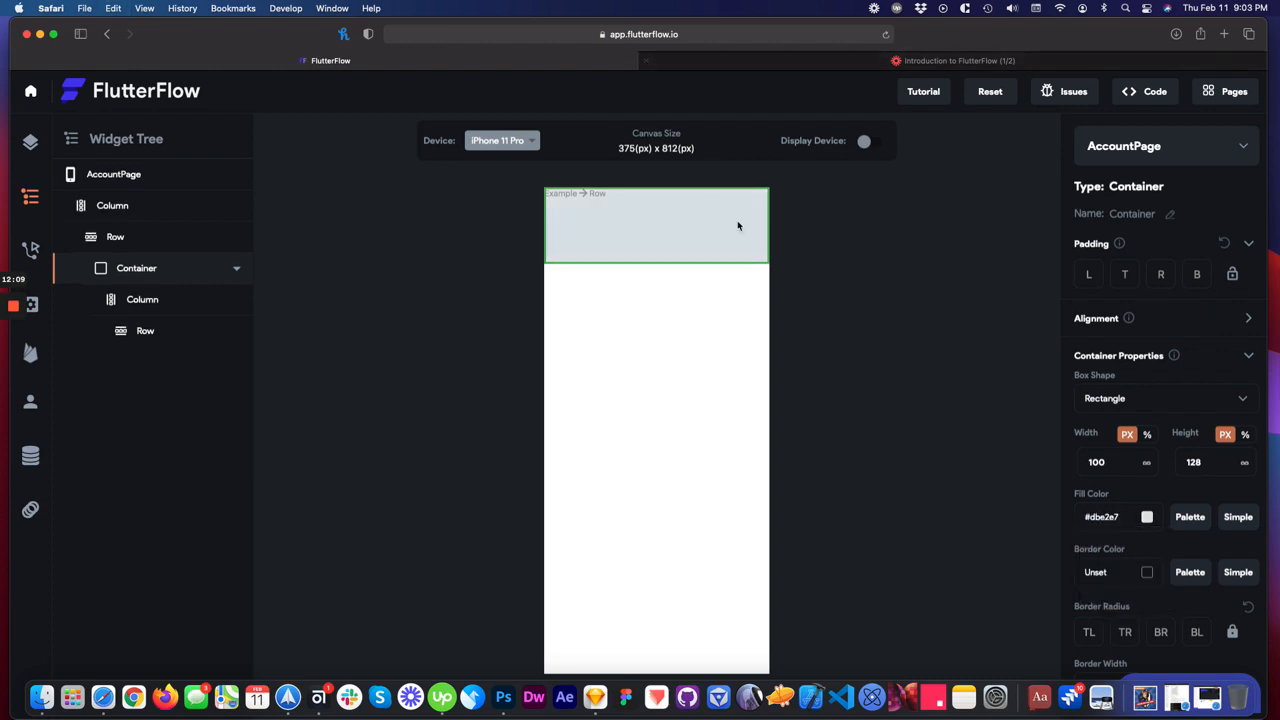
# - Place an Icon in the Row inside the header Container
pyautogui.click(629, 192)
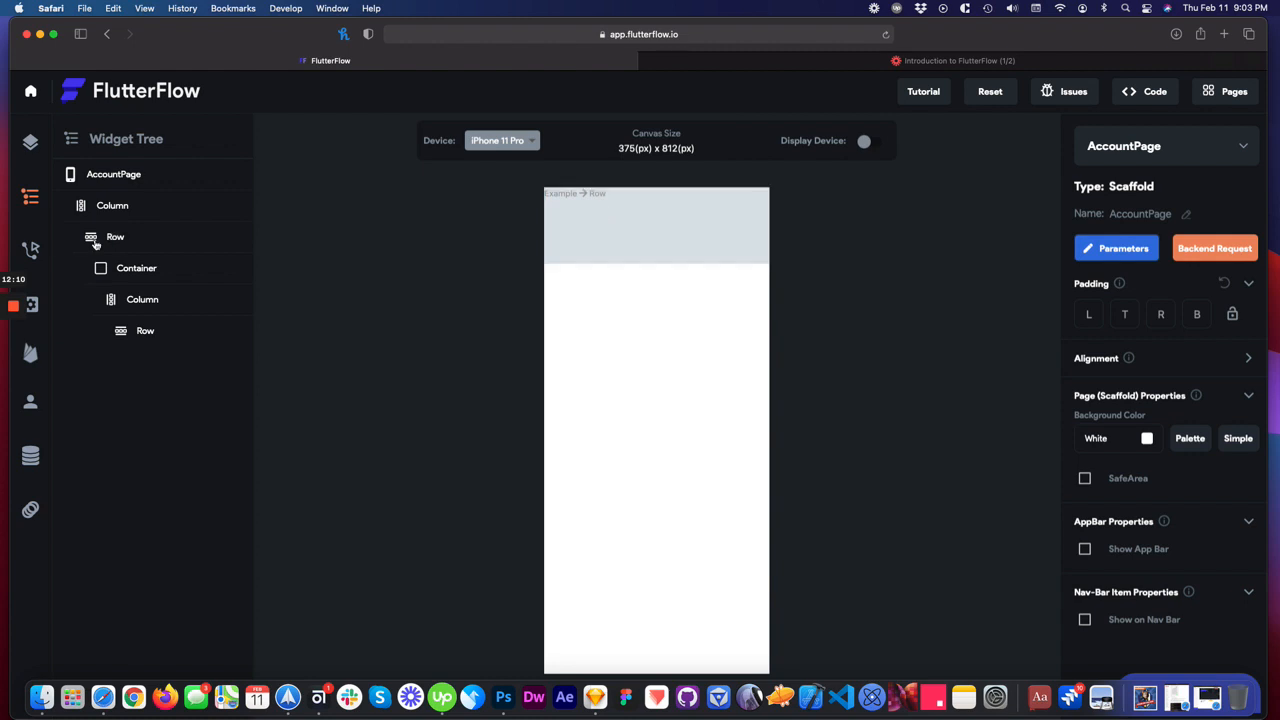
pyautogui.click(30, 142)
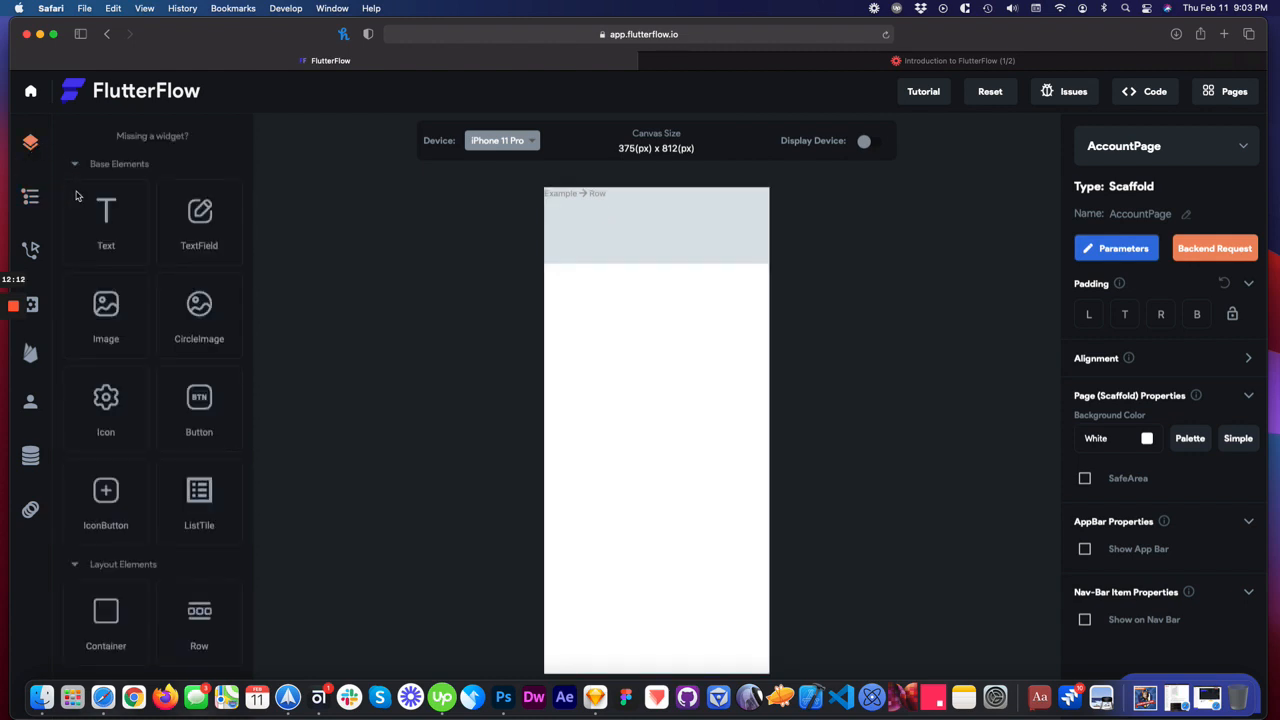
pyautogui.moveTo(115, 415); pyautogui.dragTo(669, 190)
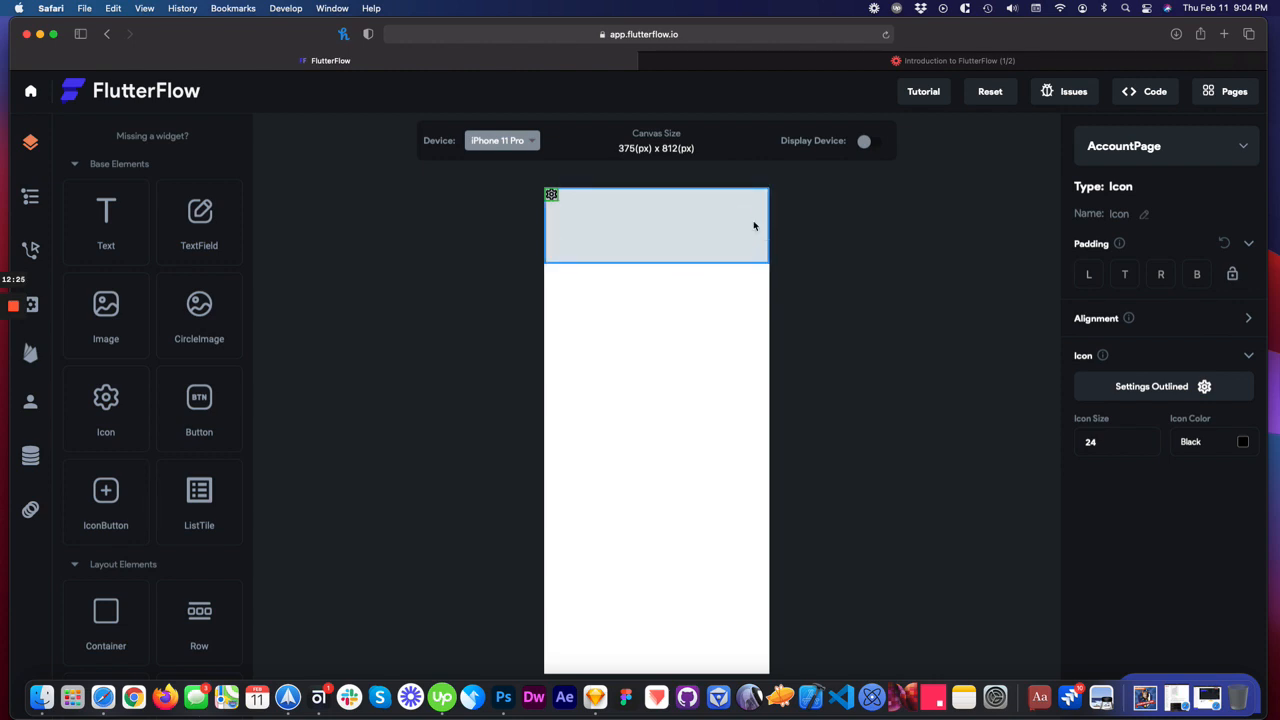
# - Give the Row that holds the icon a top padding of 50
pyautogui.click(615, 196)
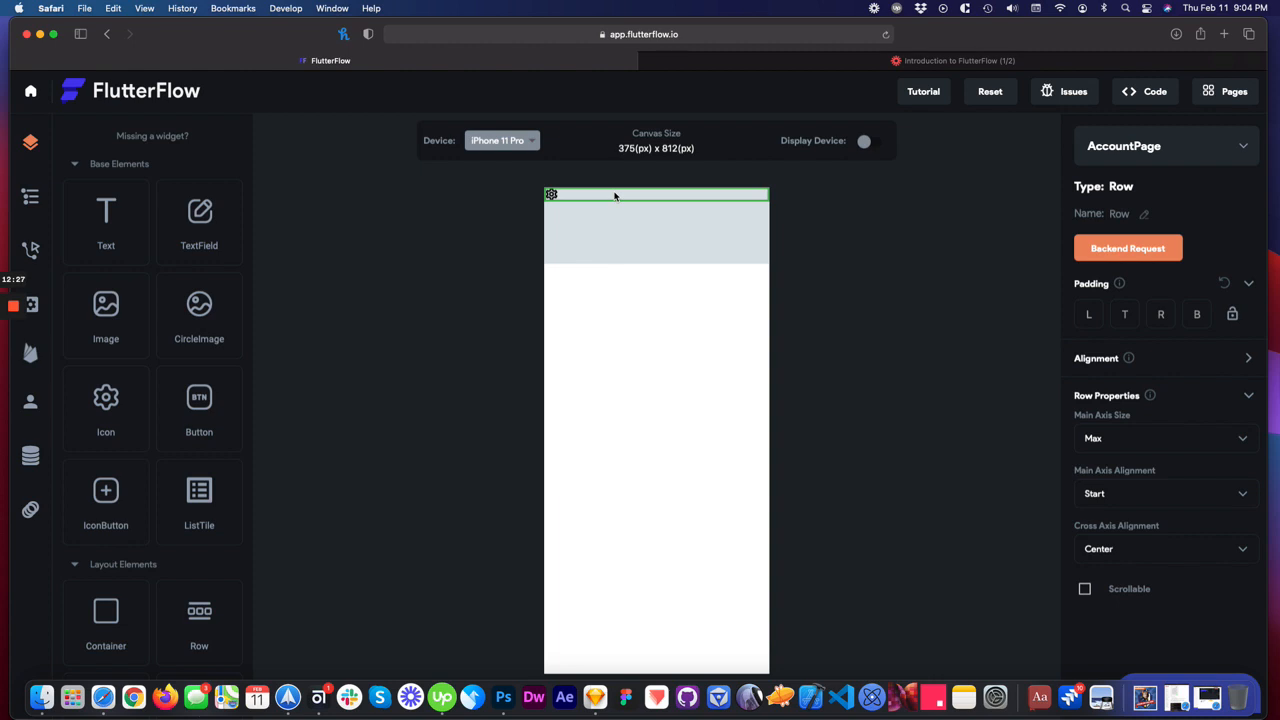
pyautogui.click(30, 196)
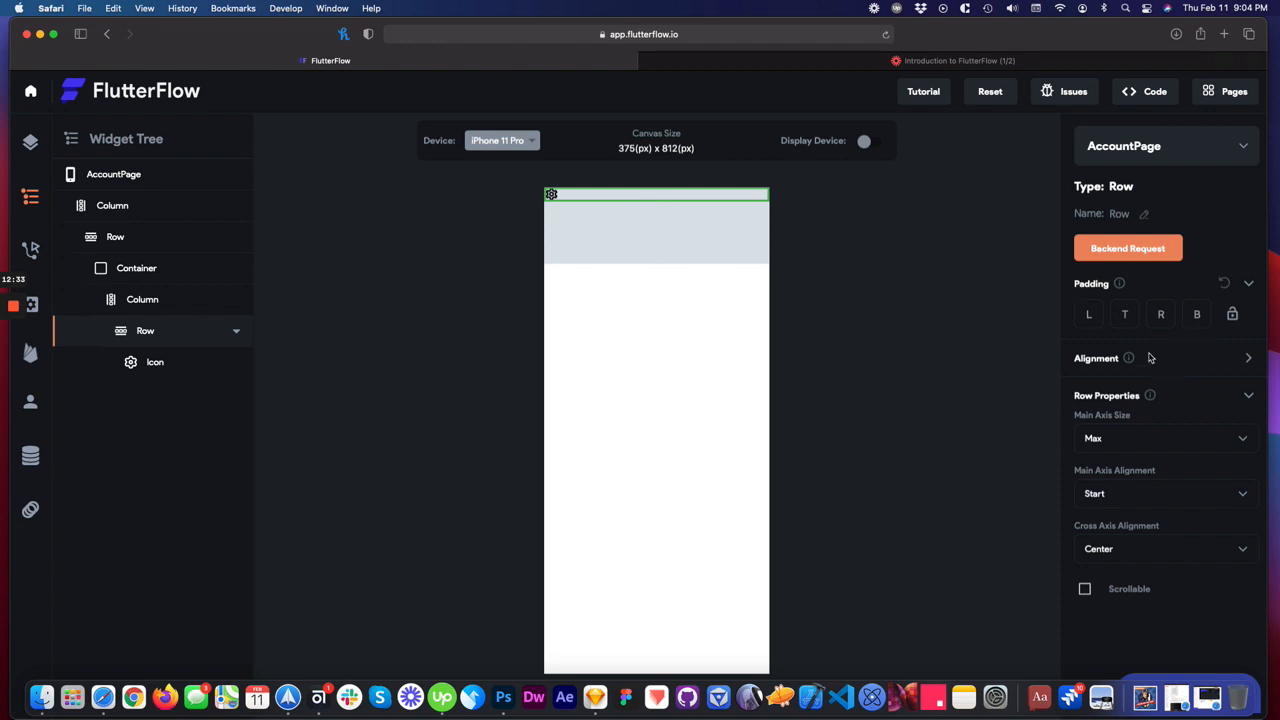
pyautogui.click(1127, 314)
pyautogui.write('50')
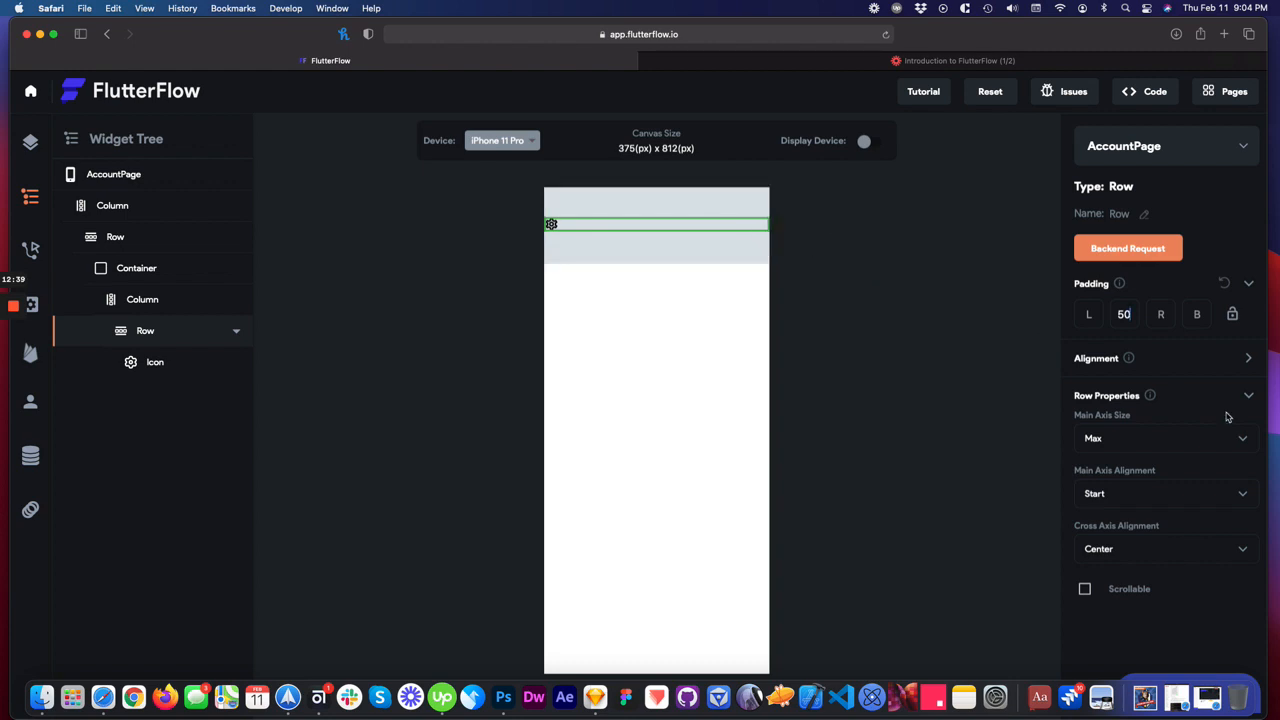
pyautogui.click(1247, 358)
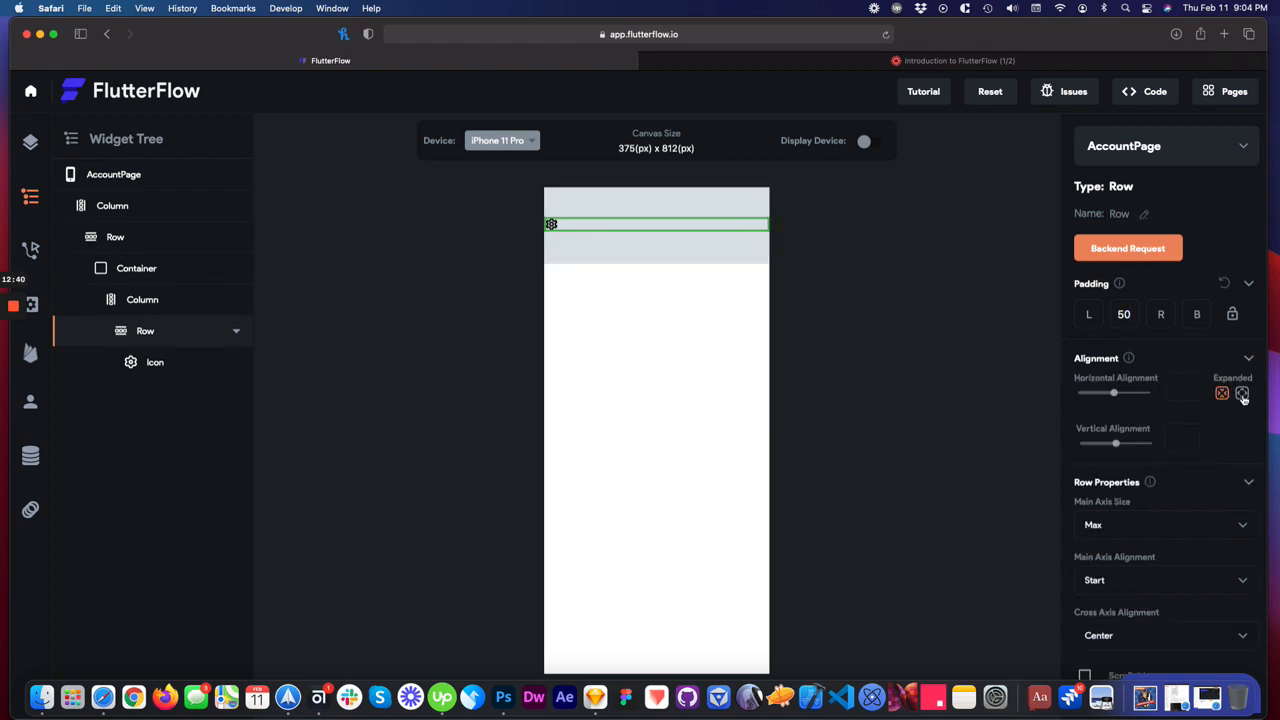
pyautogui.click(1242, 394)
pyautogui.click(1222, 393)
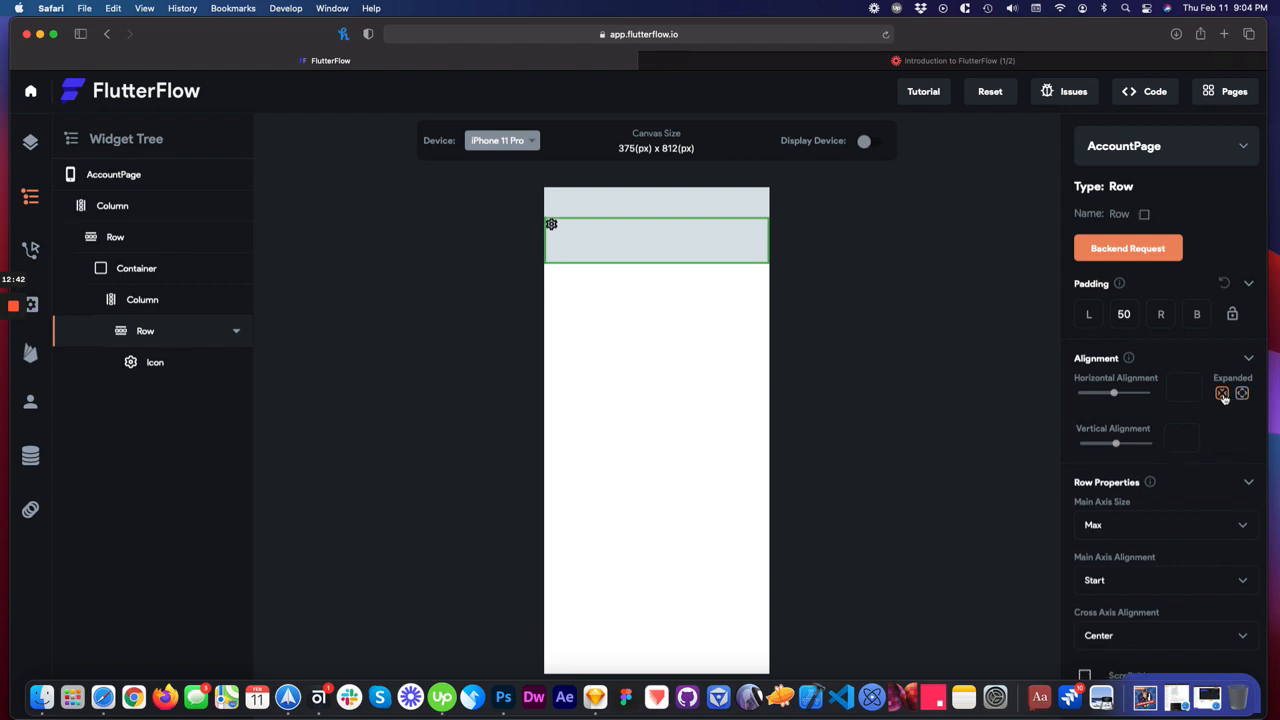
# - Make the header icon Expanded and set its horizontal alignment to 0.9
pyautogui.click(551, 223)
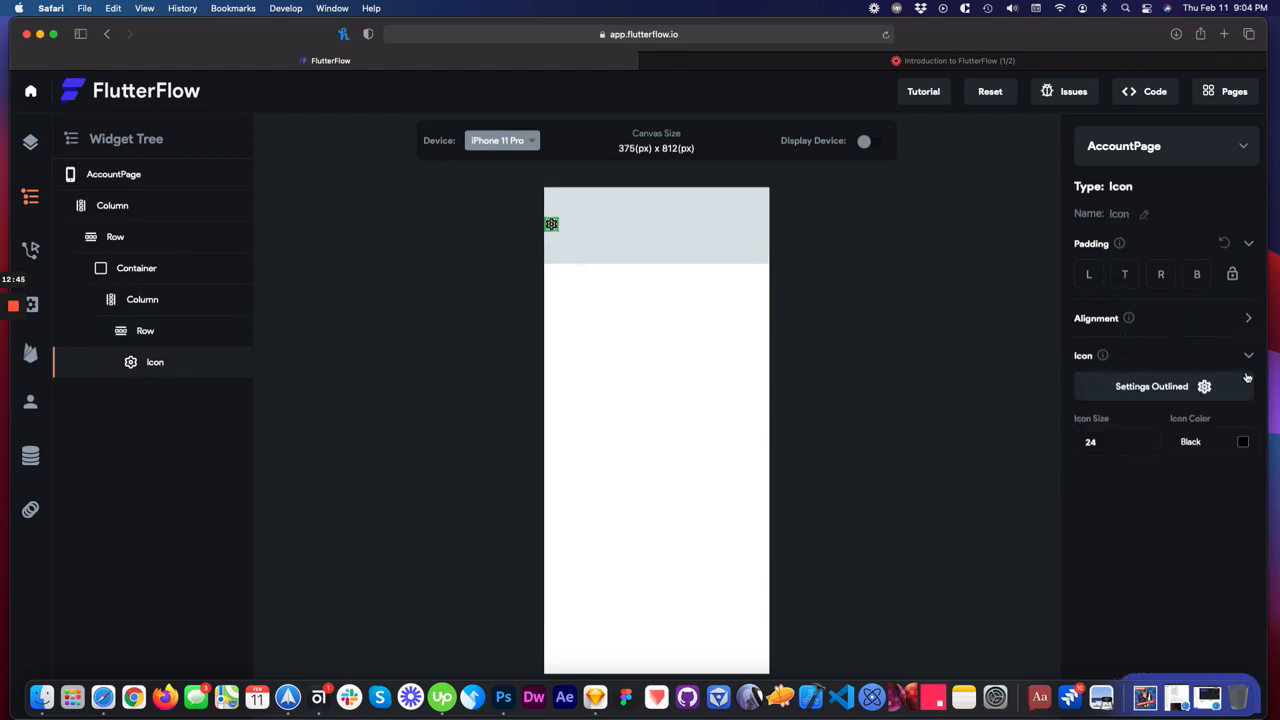
pyautogui.click(1248, 318)
pyautogui.click(1242, 354)
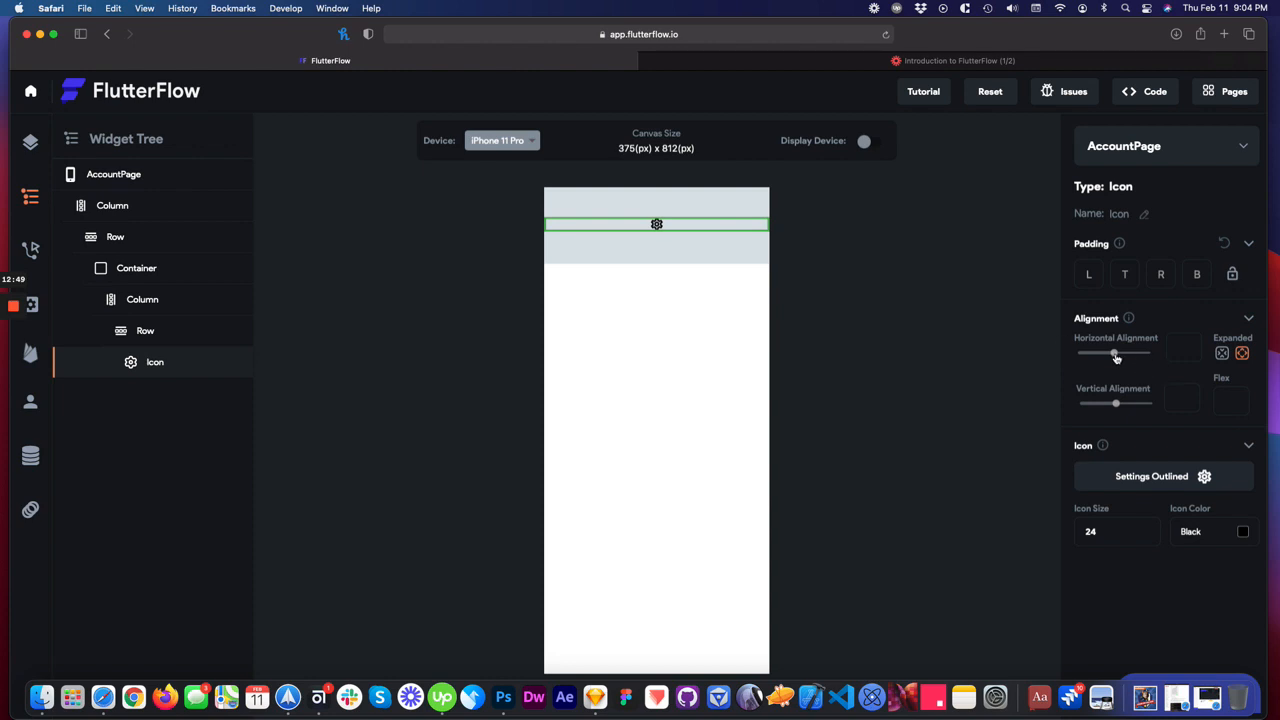
pyautogui.moveTo(1115, 356); pyautogui.dragTo(1147, 356)
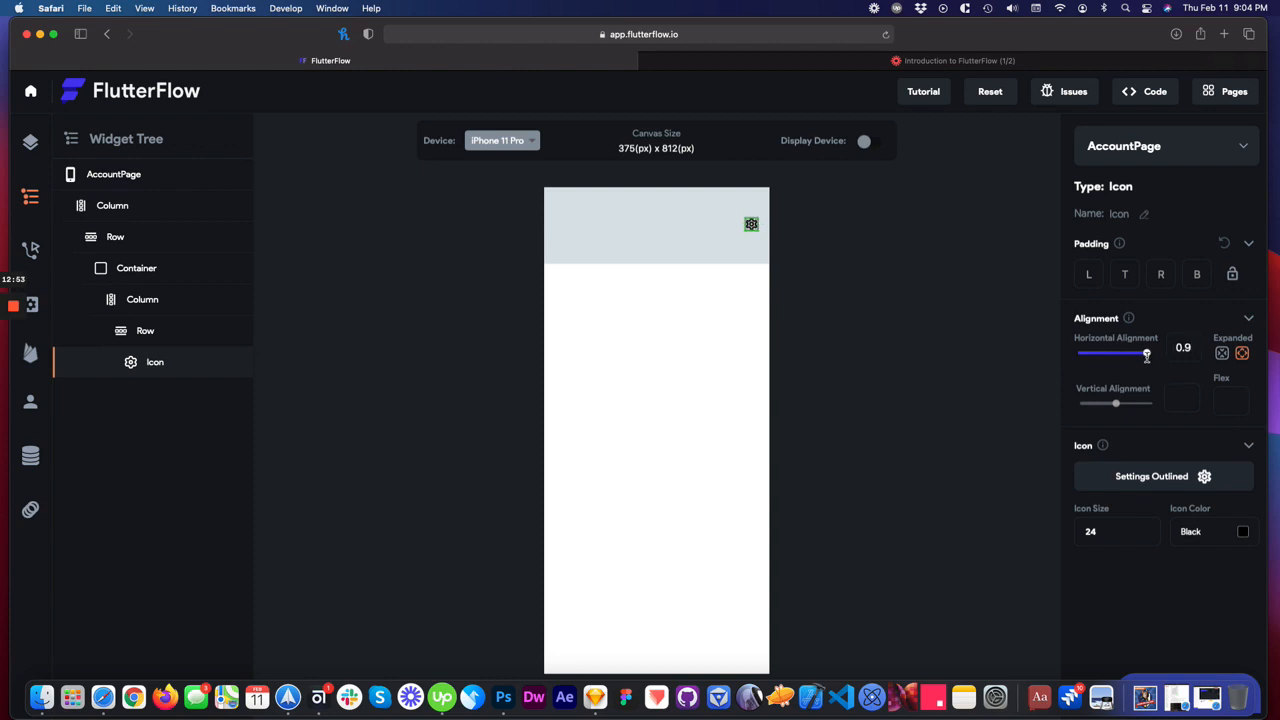
# - Set the header icon's size to 28 and replace its symbol with Close Rounded
pyautogui.doubleClick(1112, 532)
pyautogui.write('28')
pyautogui.click(1145, 477)
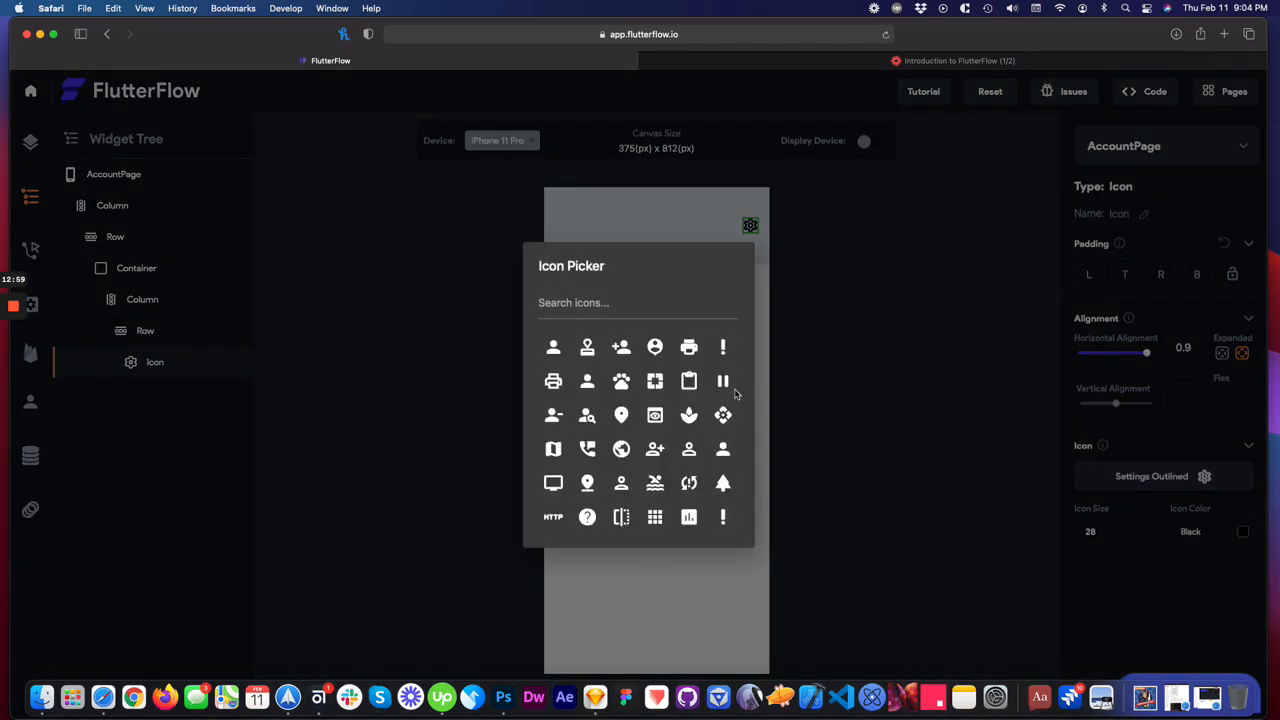
pyautogui.click(569, 306)
pyautogui.write('clos')
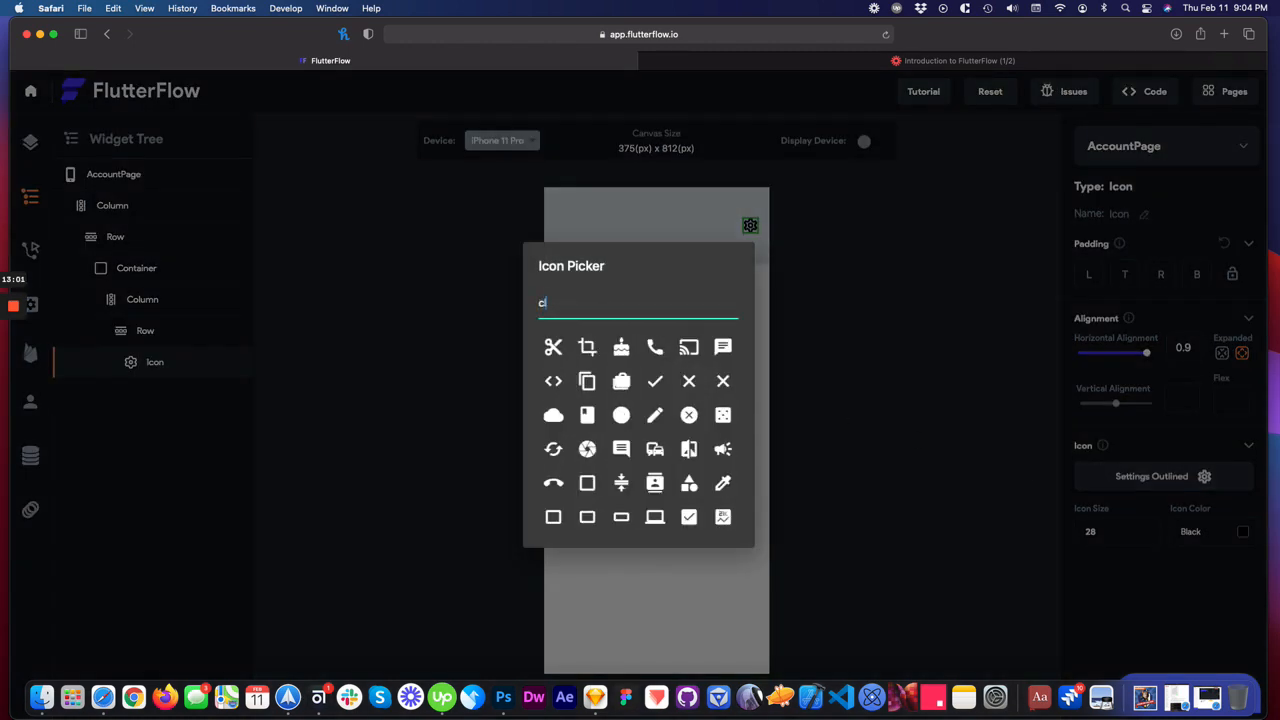
pyautogui.click(553, 347)
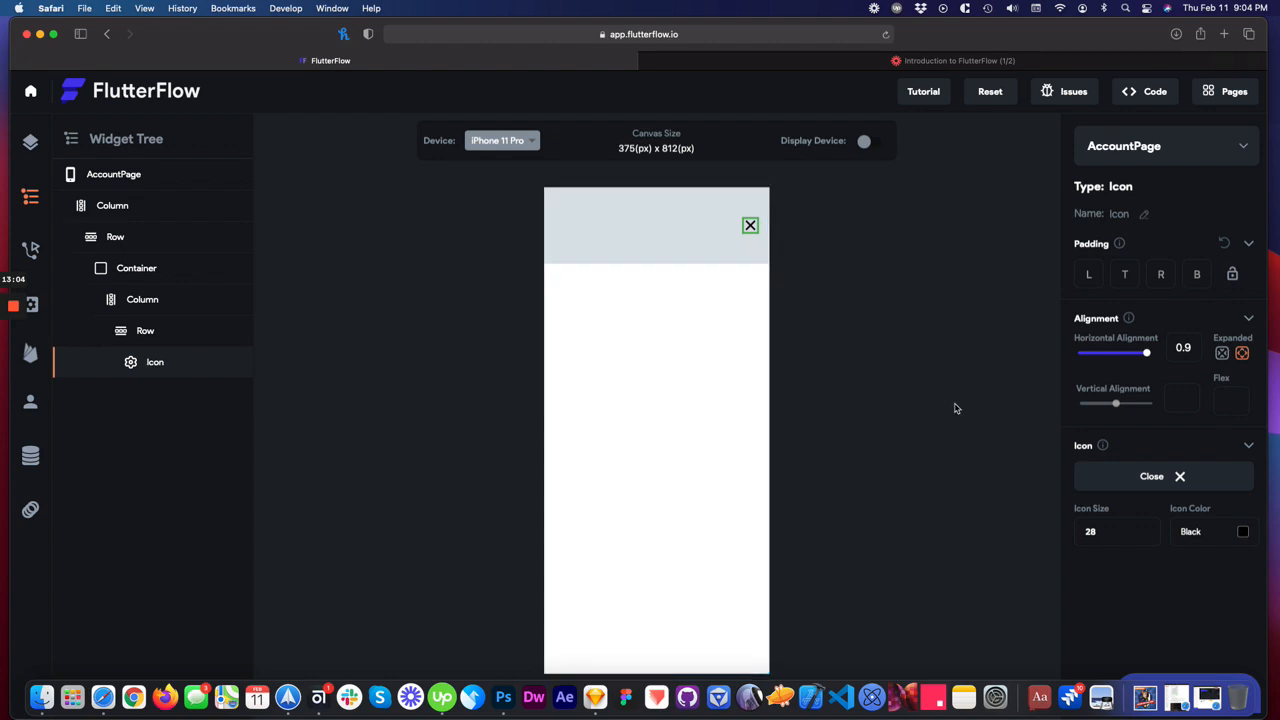
pyautogui.click(1157, 475)
pyautogui.click(689, 348)
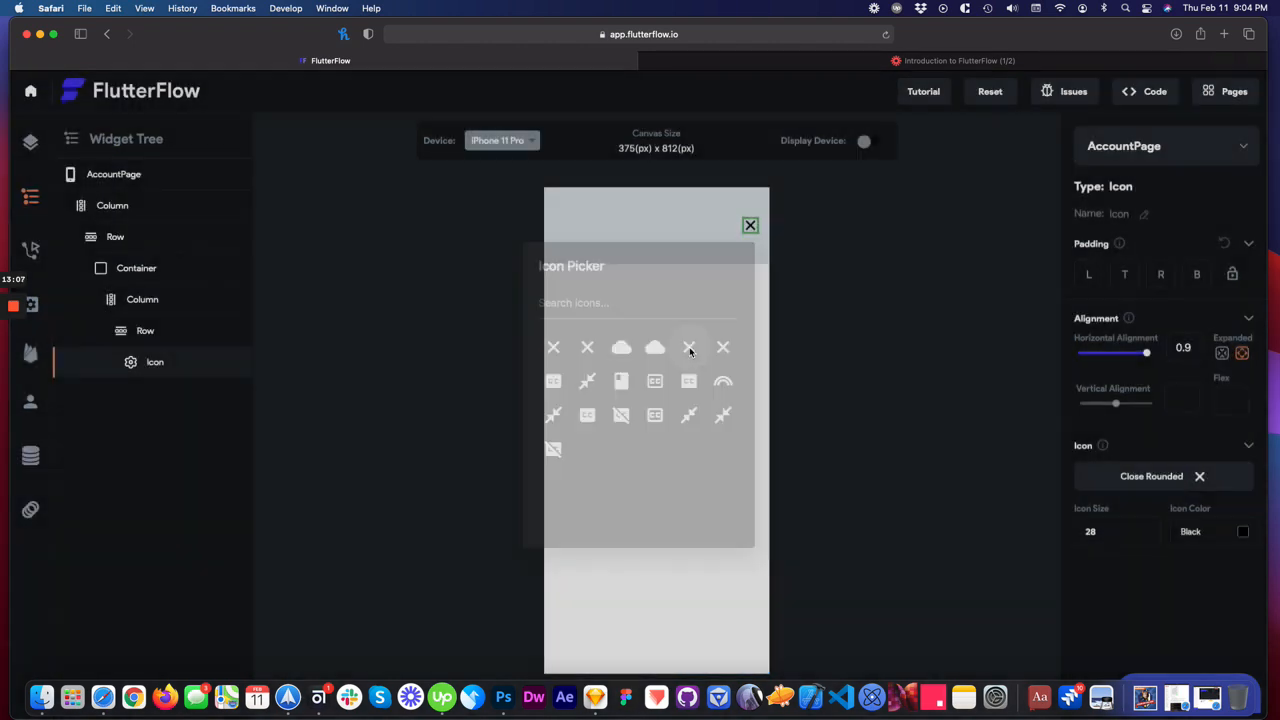
# - Set the close icon's color to the Secondary theme color
pyautogui.click(1193, 531)
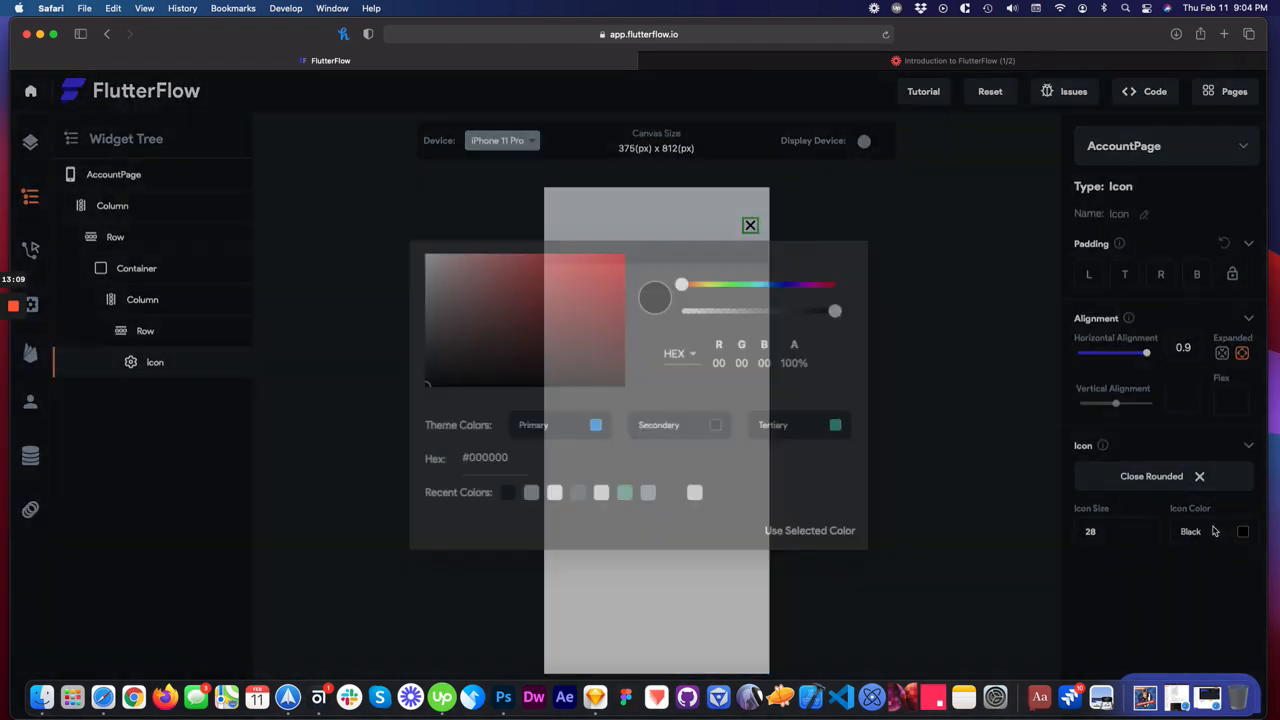
pyautogui.click(690, 428)
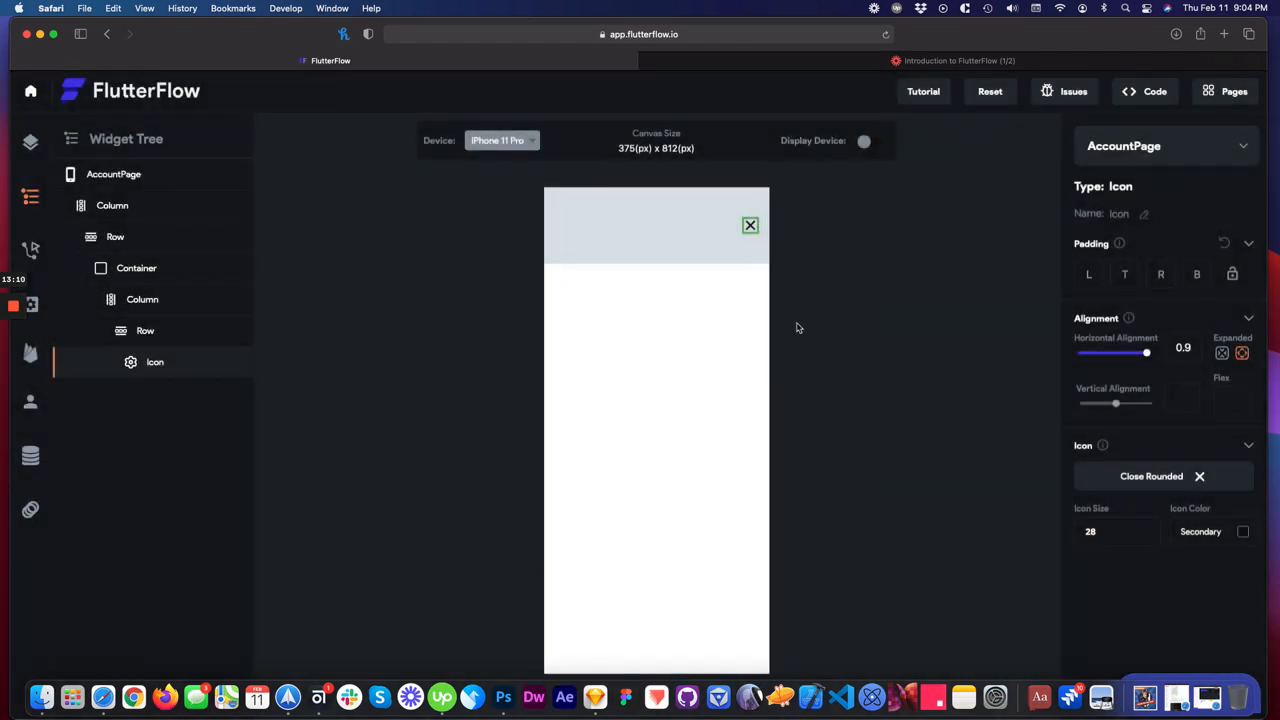
pyautogui.click(806, 290)
# - Add a new Row below the header Container in the page's main Column
pyautogui.click(600, 261)
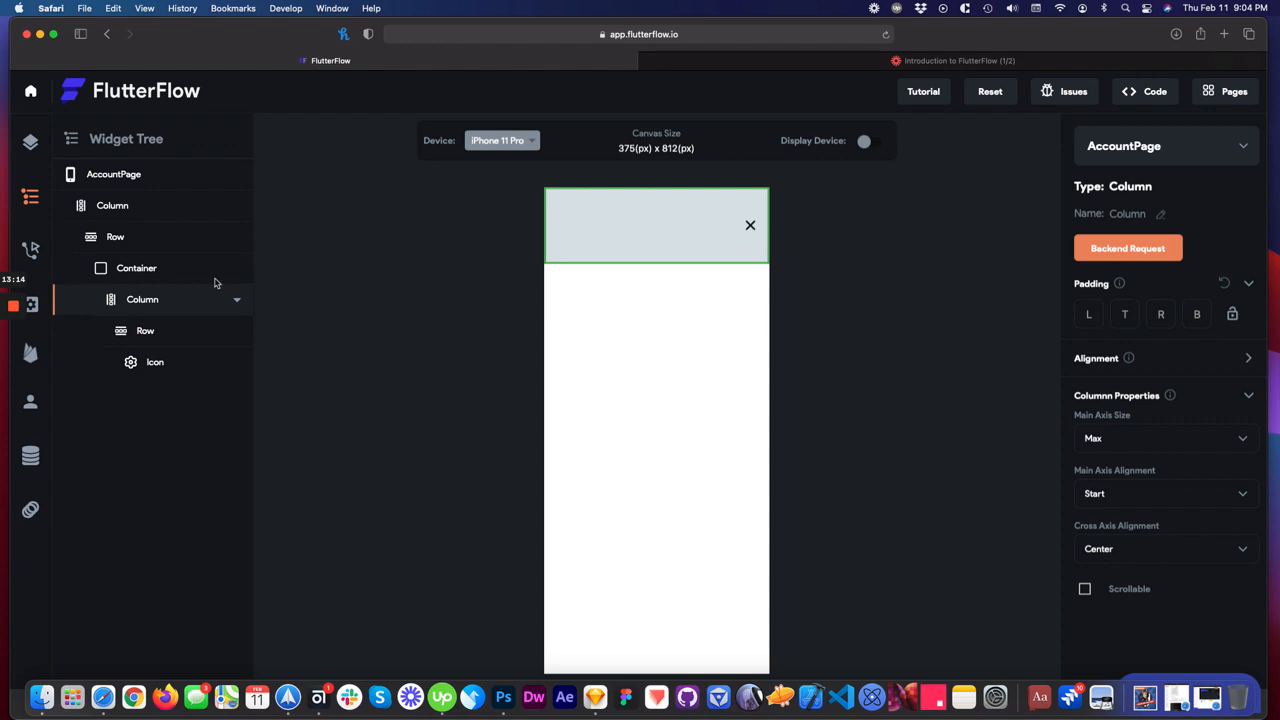
pyautogui.click(121, 276)
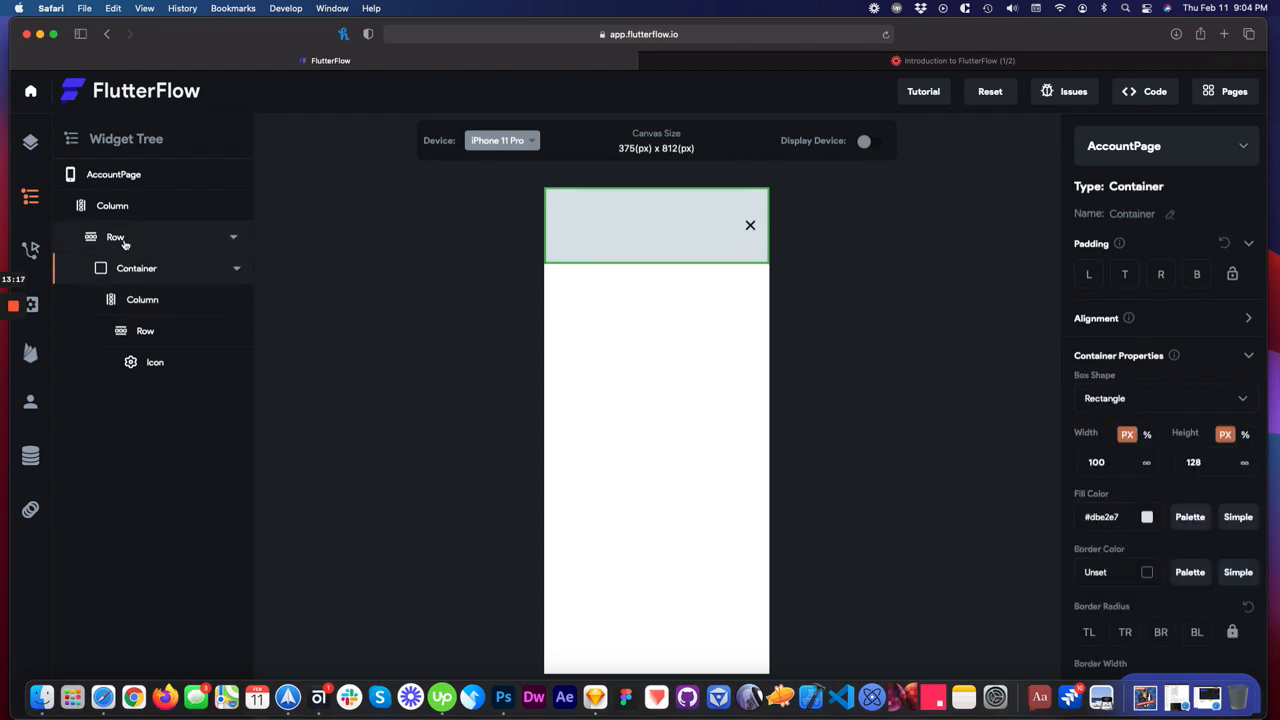
pyautogui.click(30, 141)
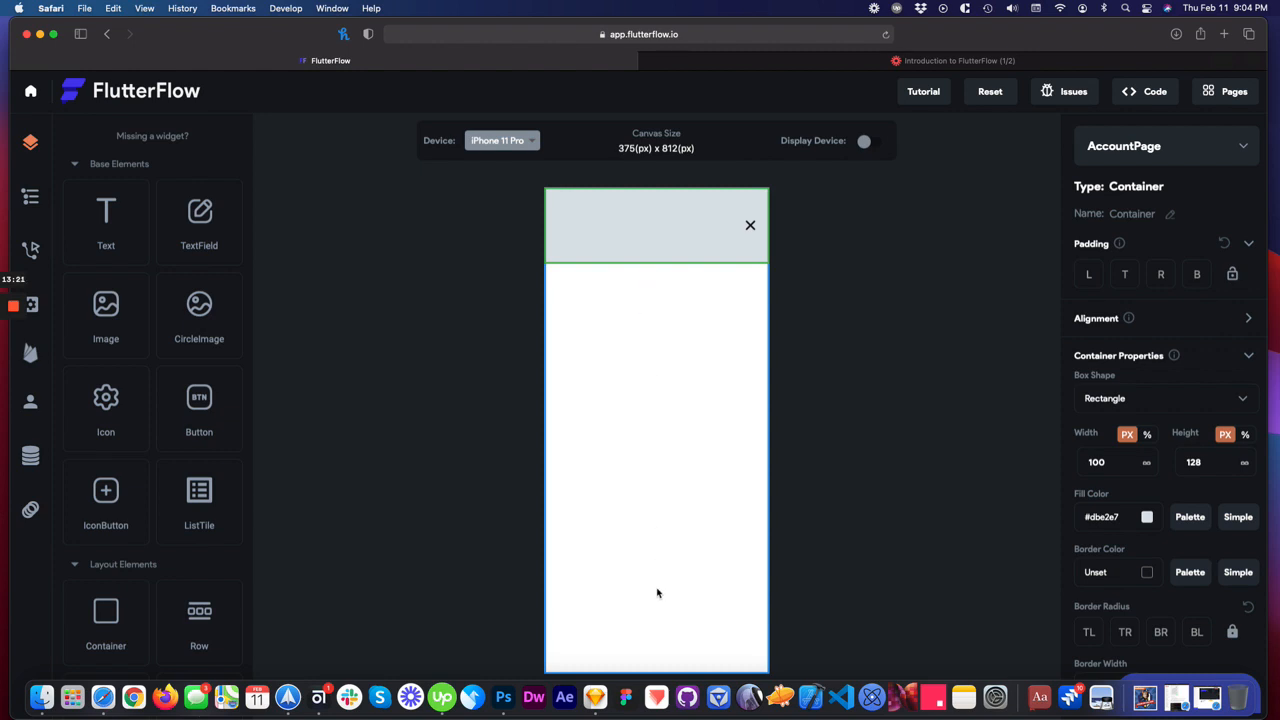
pyautogui.scroll(-3, 130, 477)
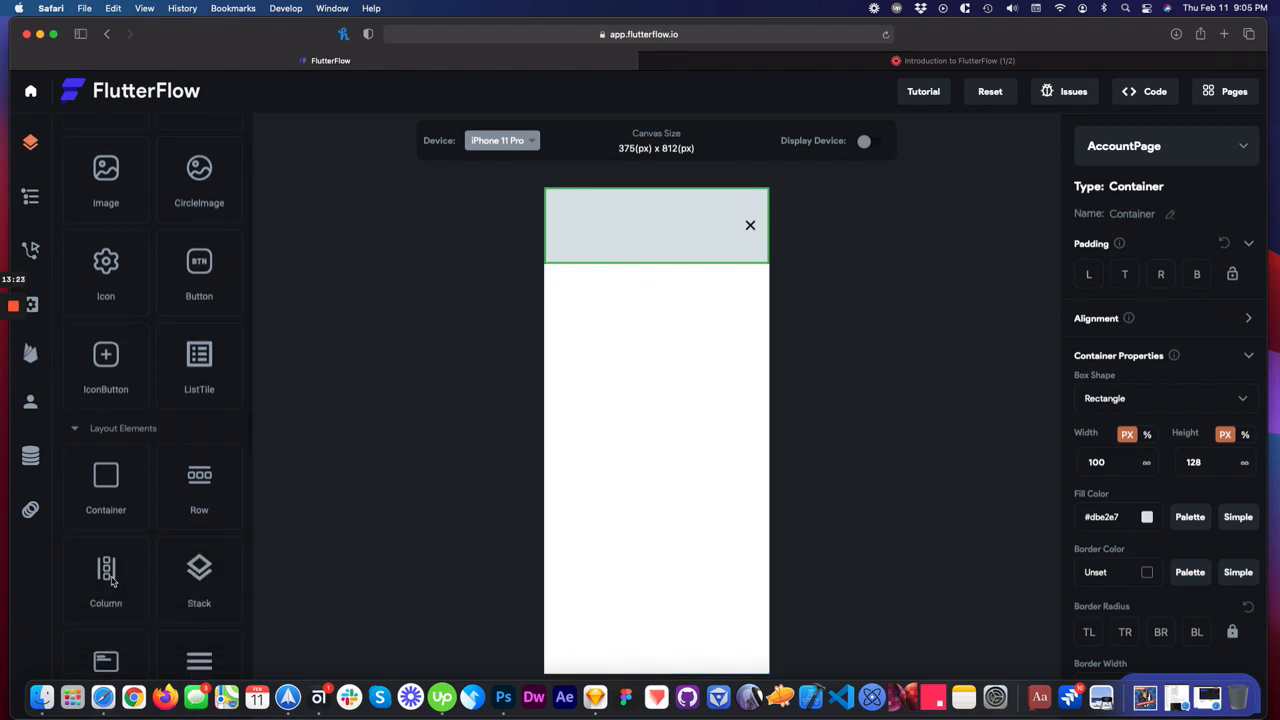
pyautogui.moveTo(222, 488); pyautogui.dragTo(627, 302)
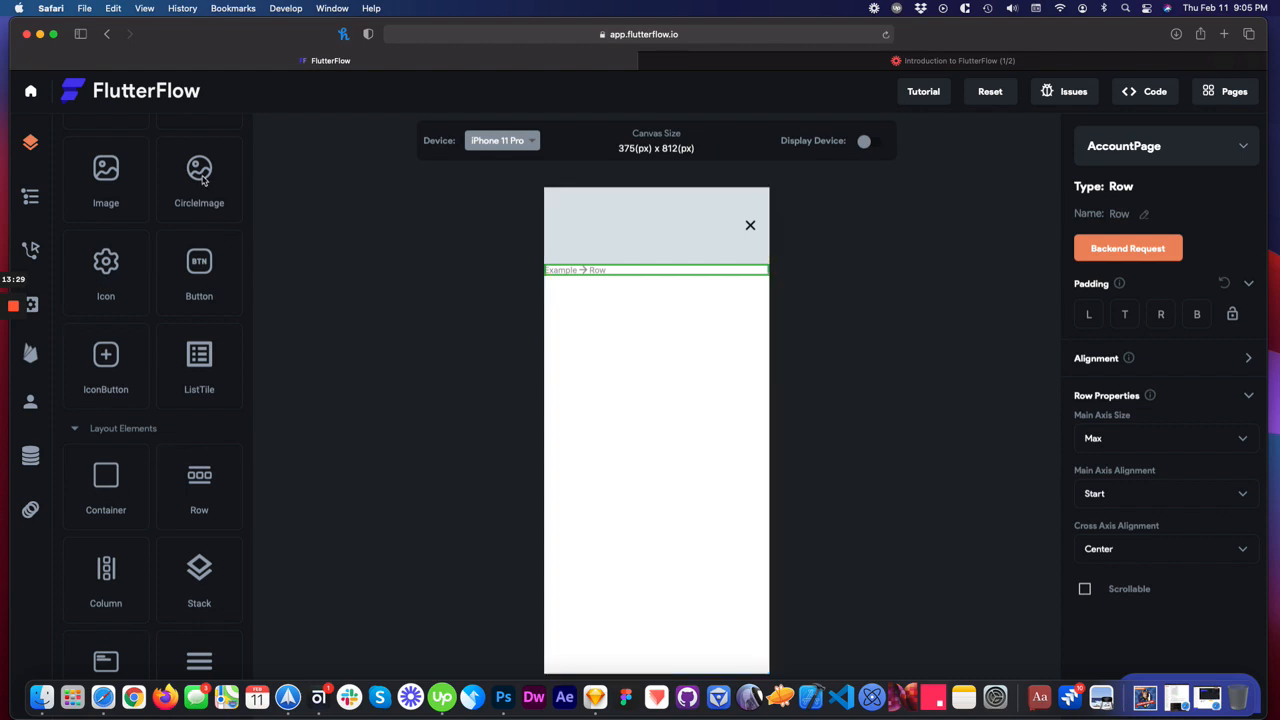
# - Add a CircleImage to the Row below the header and set that Row's main axis alignment to Center
pyautogui.moveTo(199, 178); pyautogui.dragTo(376, 204)
pyautogui.moveTo(571, 256); pyautogui.dragTo(570, 267)
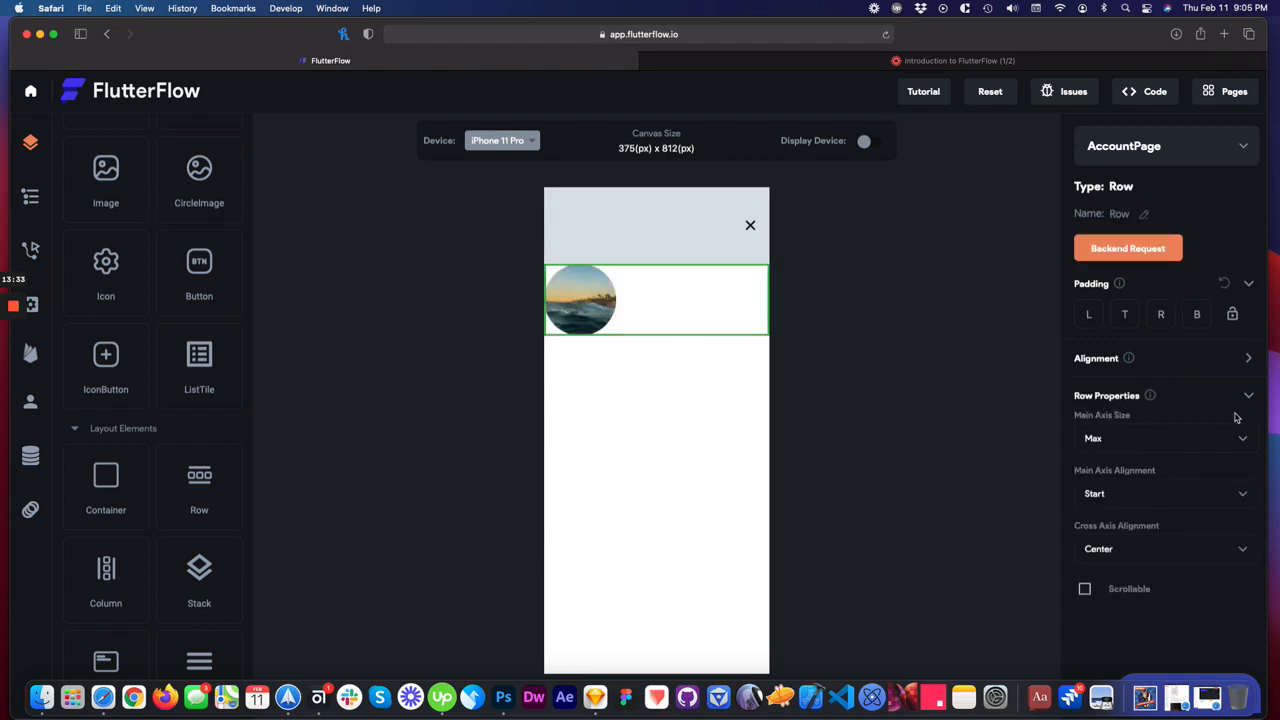
pyautogui.click(1237, 490)
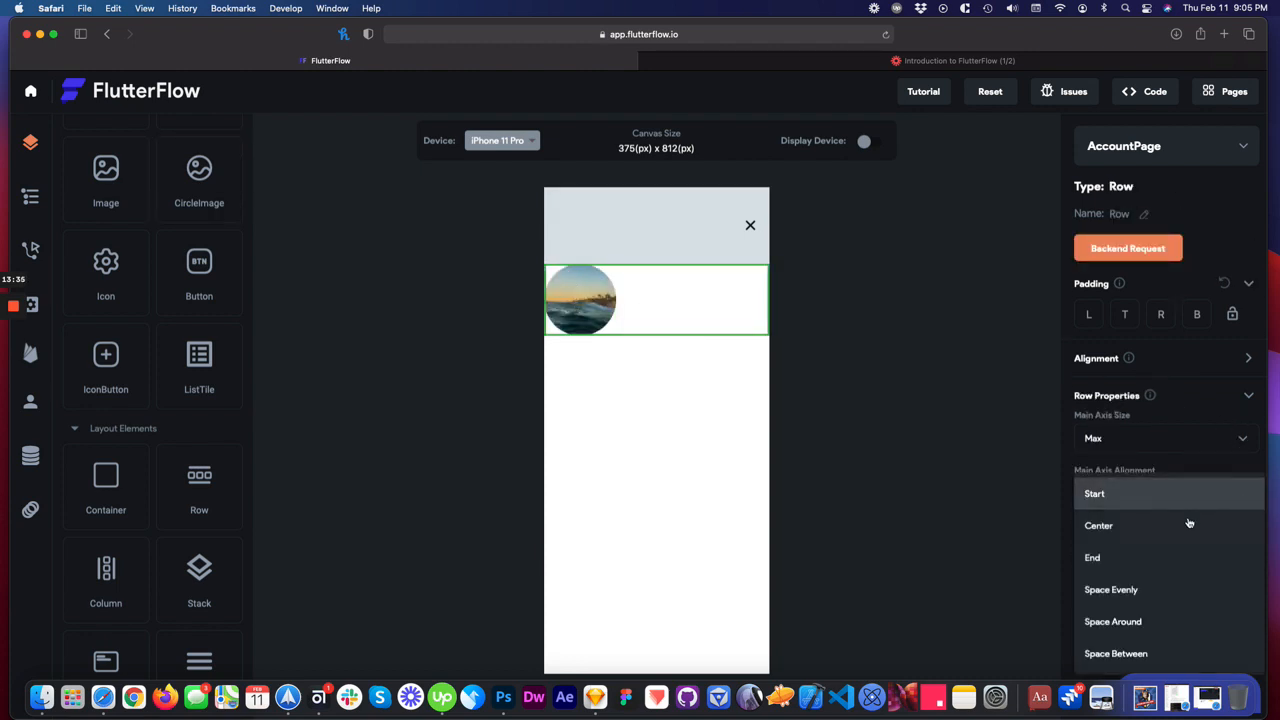
pyautogui.click(1157, 528)
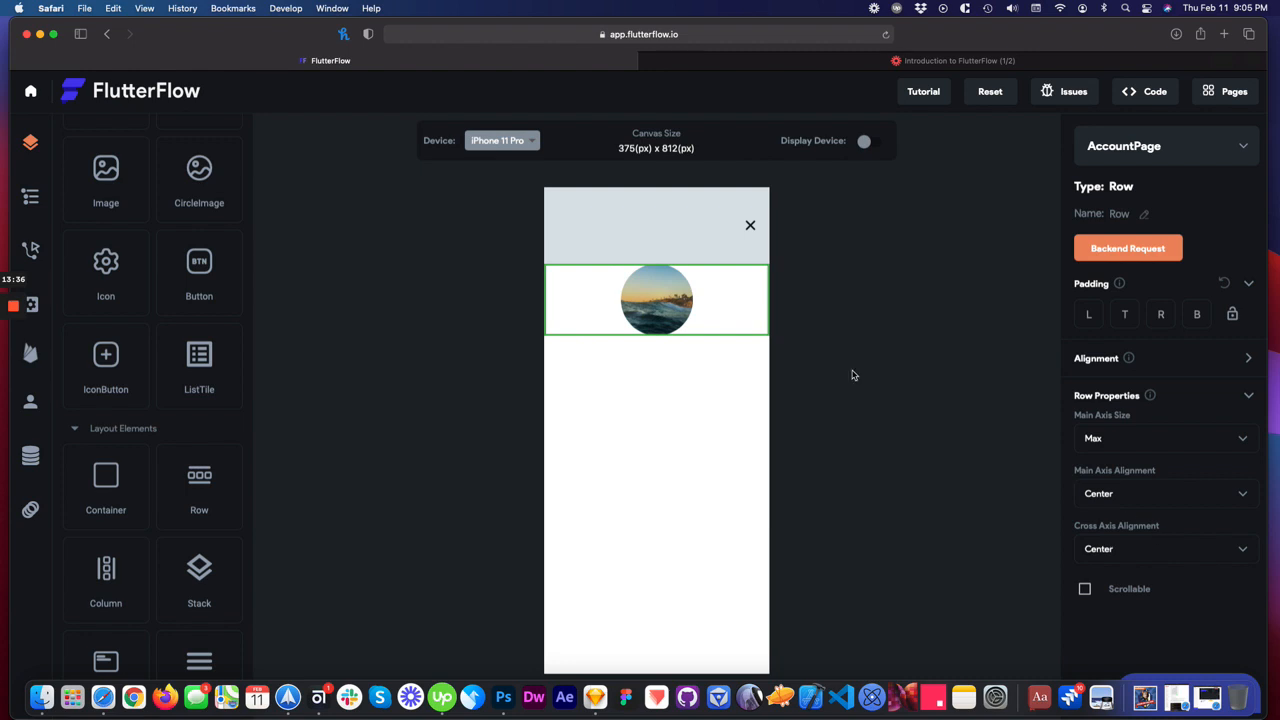
# - Change the CircleImage's image type to Asset
pyautogui.click(666, 302)
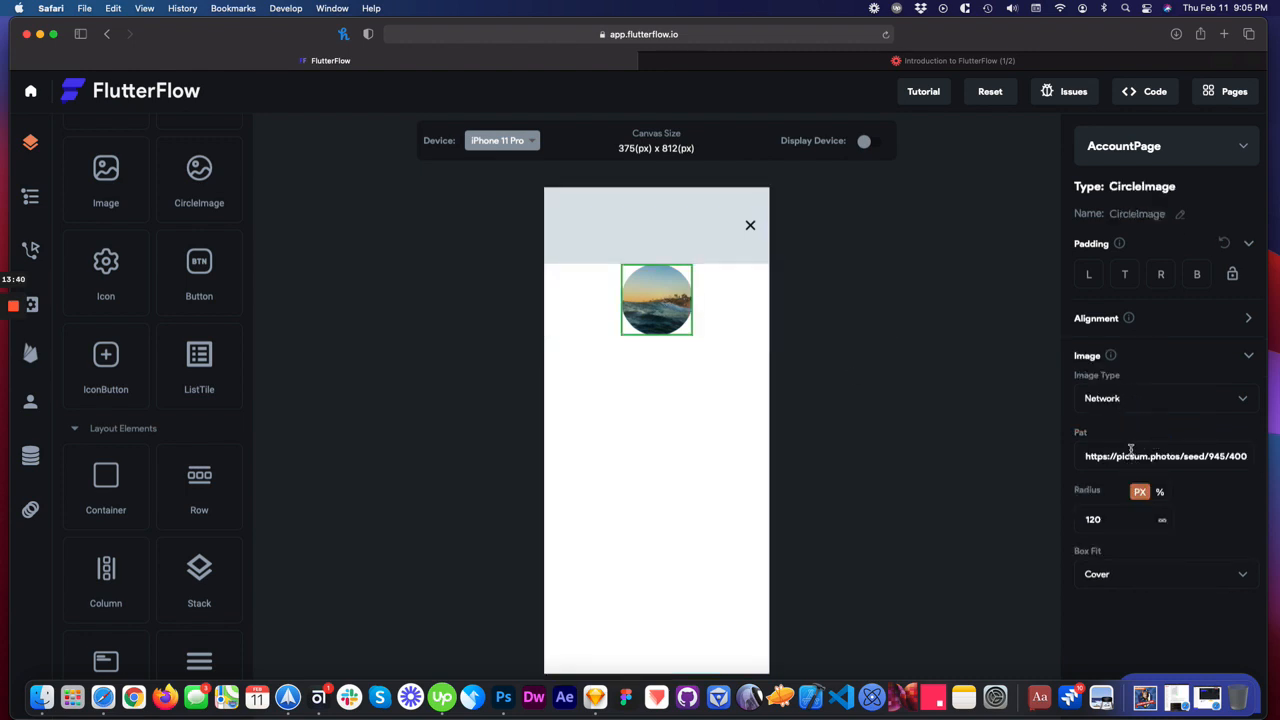
pyautogui.moveTo(1114, 435)
pyautogui.click(1158, 400)
pyautogui.click(1120, 432)
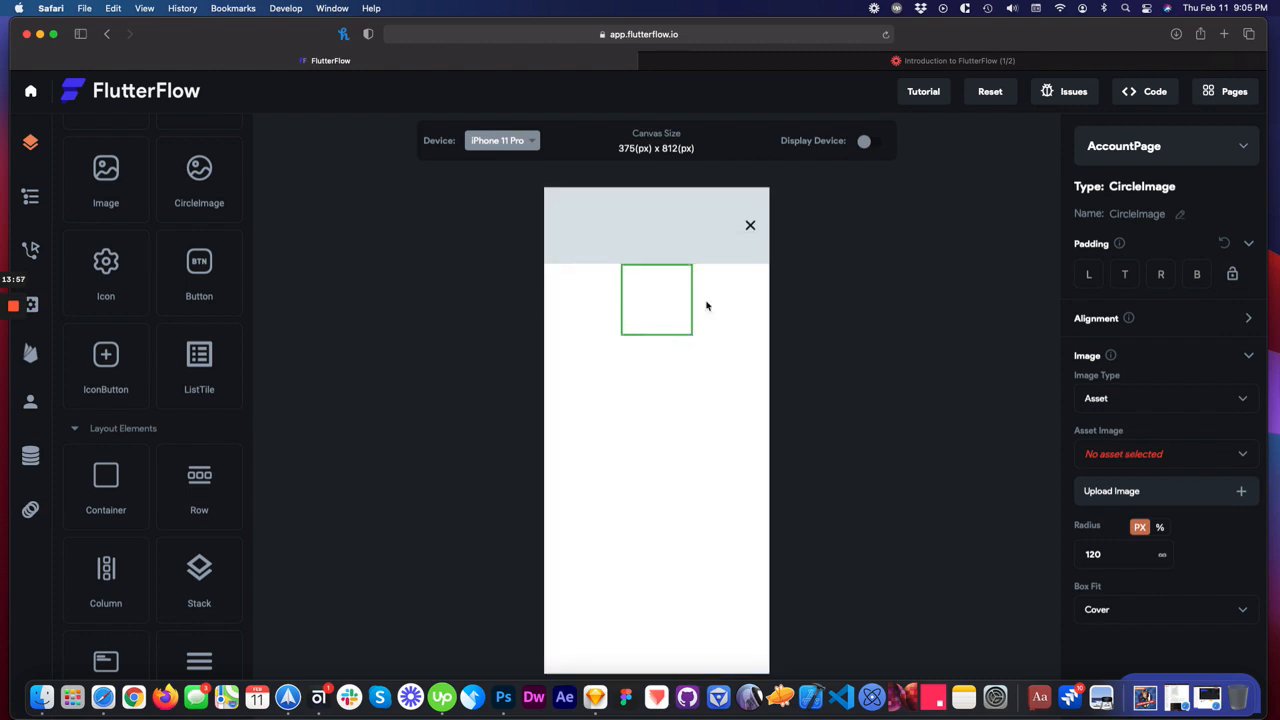
# - Upload avatar.png from the assets folder as the CircleImage's asset image
pyautogui.click(1167, 455)
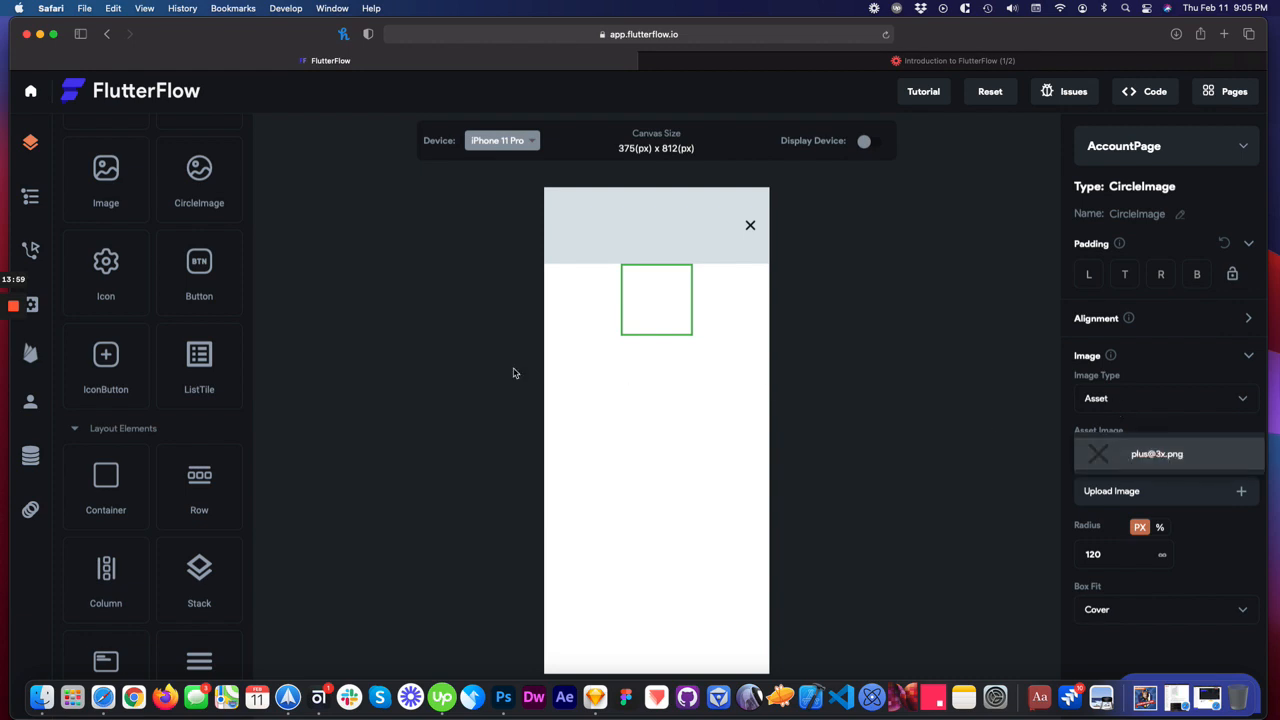
pyautogui.click(1195, 500)
pyautogui.click(1135, 495)
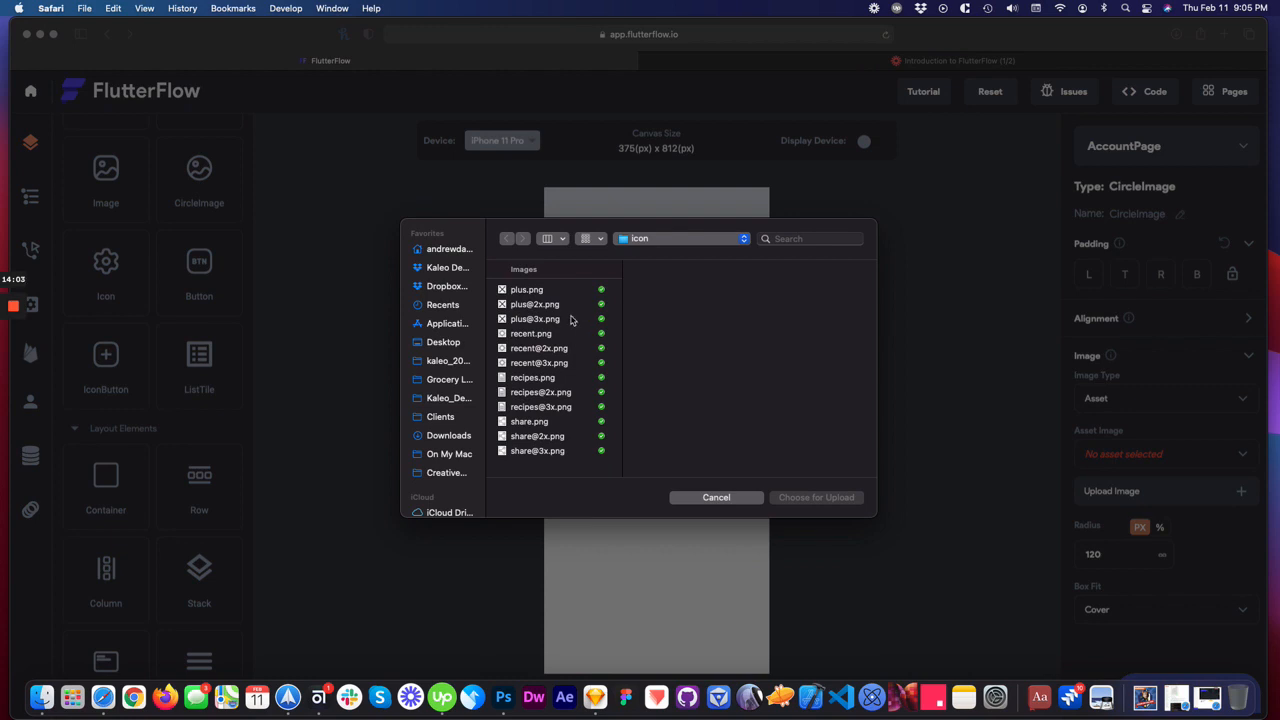
pyautogui.click(652, 240)
pyautogui.click(654, 258)
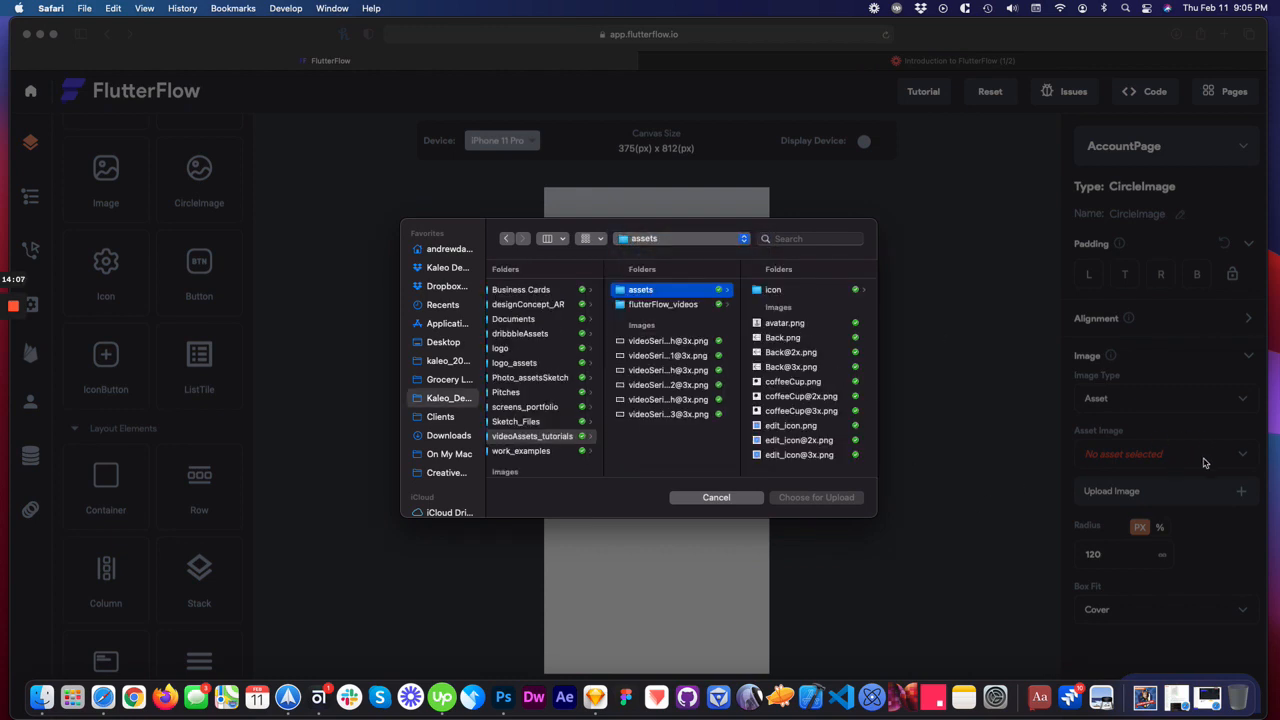
pyautogui.click(784, 323)
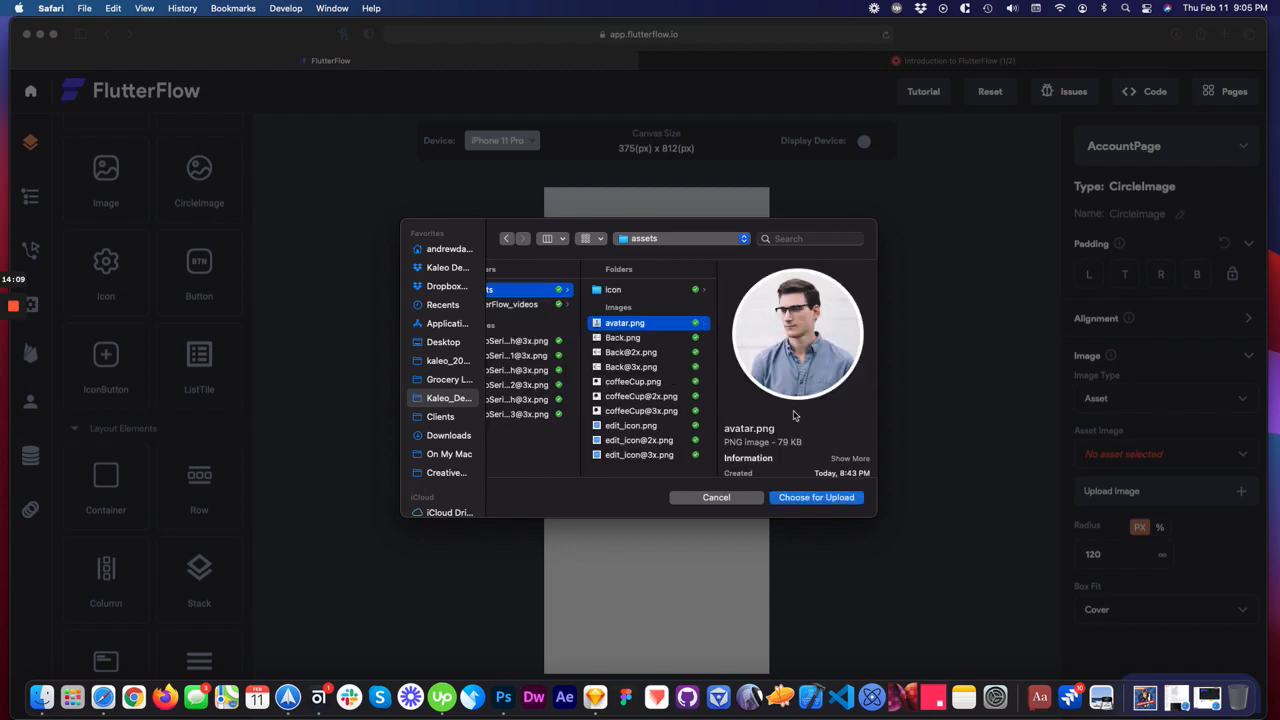
pyautogui.click(815, 497)
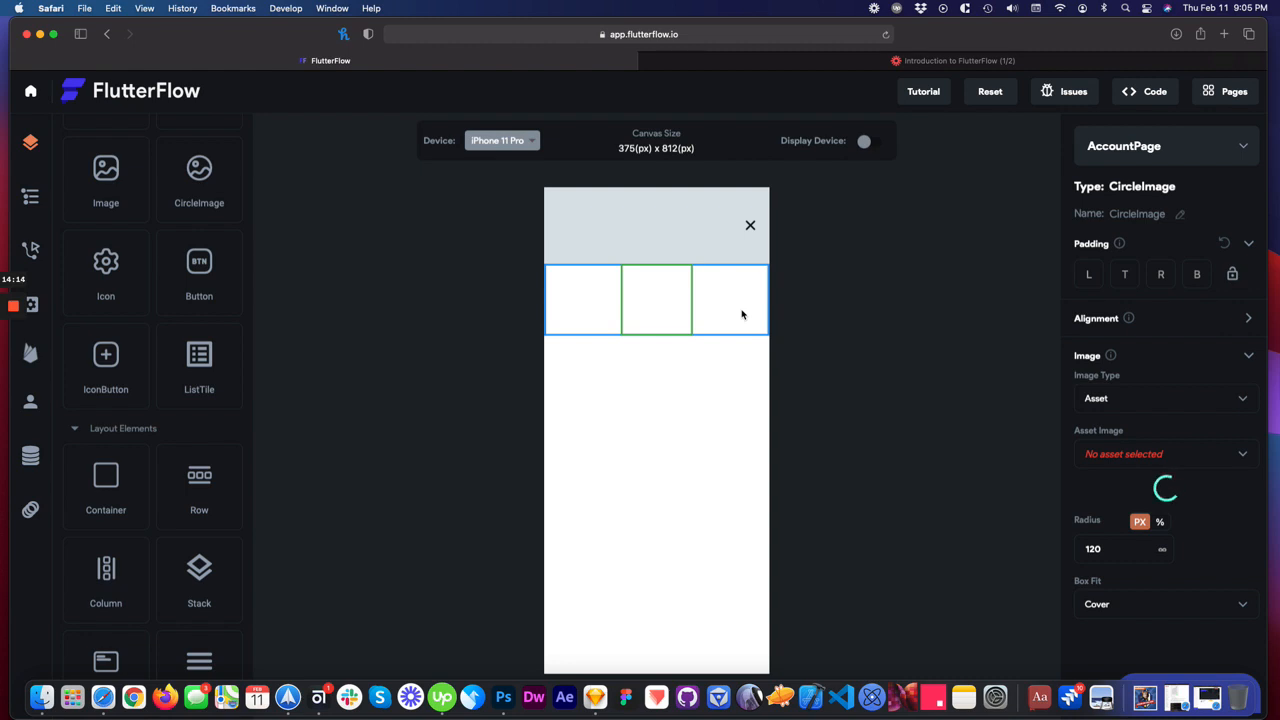
pyautogui.click(811, 309)
pyautogui.click(700, 307)
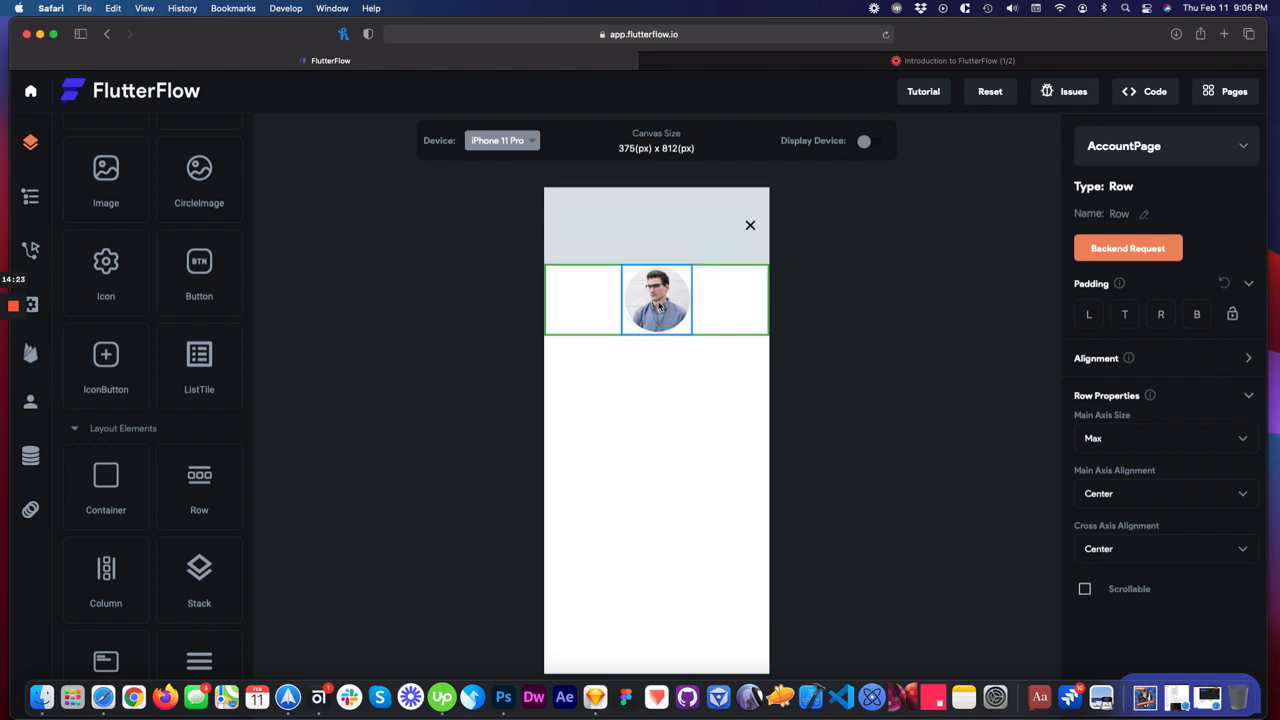
# - Set the CircleImage's vertical alignment to 0 and turn on its Expanded option
pyautogui.click(659, 307)
pyautogui.click(1249, 320)
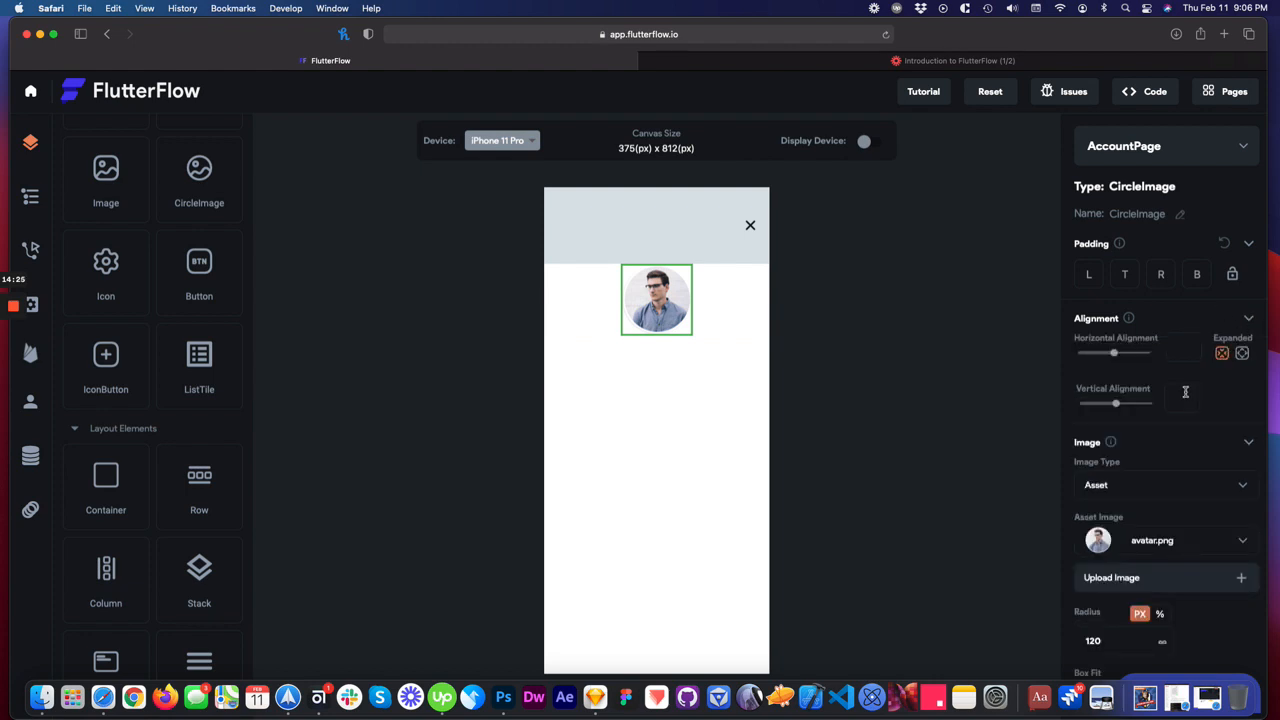
pyautogui.moveTo(1115, 404)
pyautogui.mouseDown()
pyautogui.moveTo(1084, 404)
pyautogui.moveTo(1115, 404)
pyautogui.mouseUp()
pyautogui.click(1243, 354)
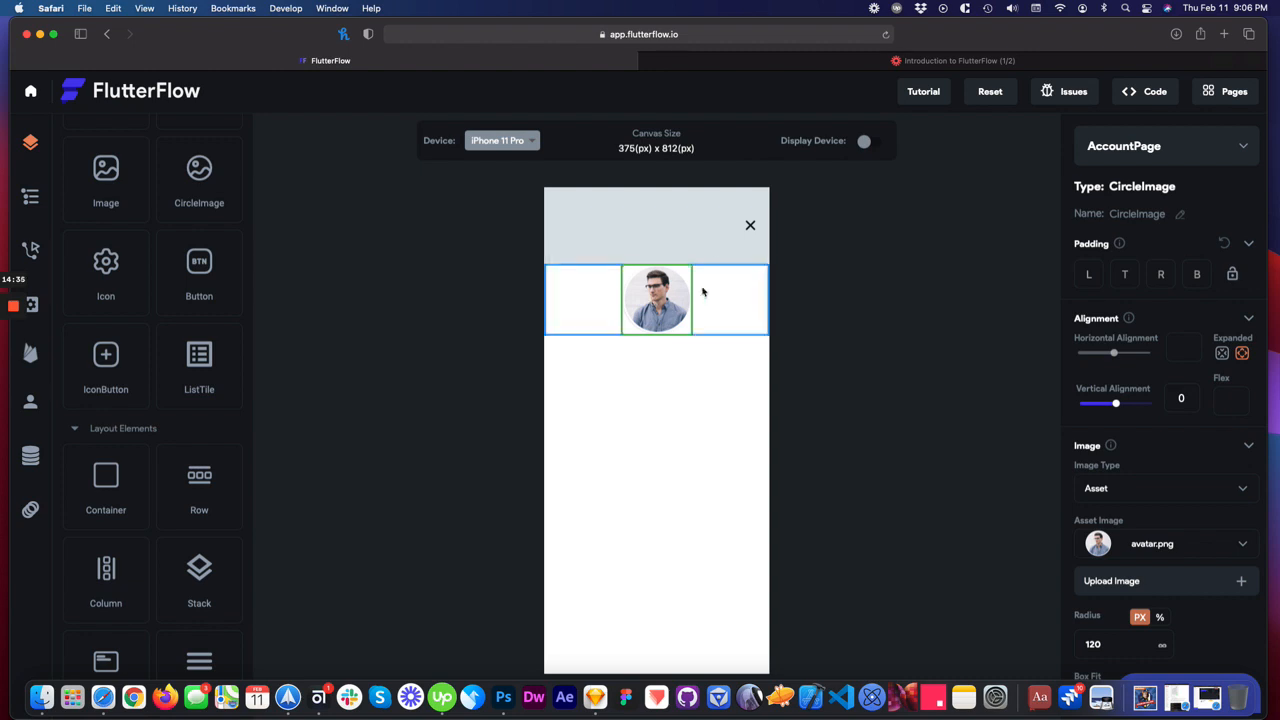
pyautogui.click(797, 306)
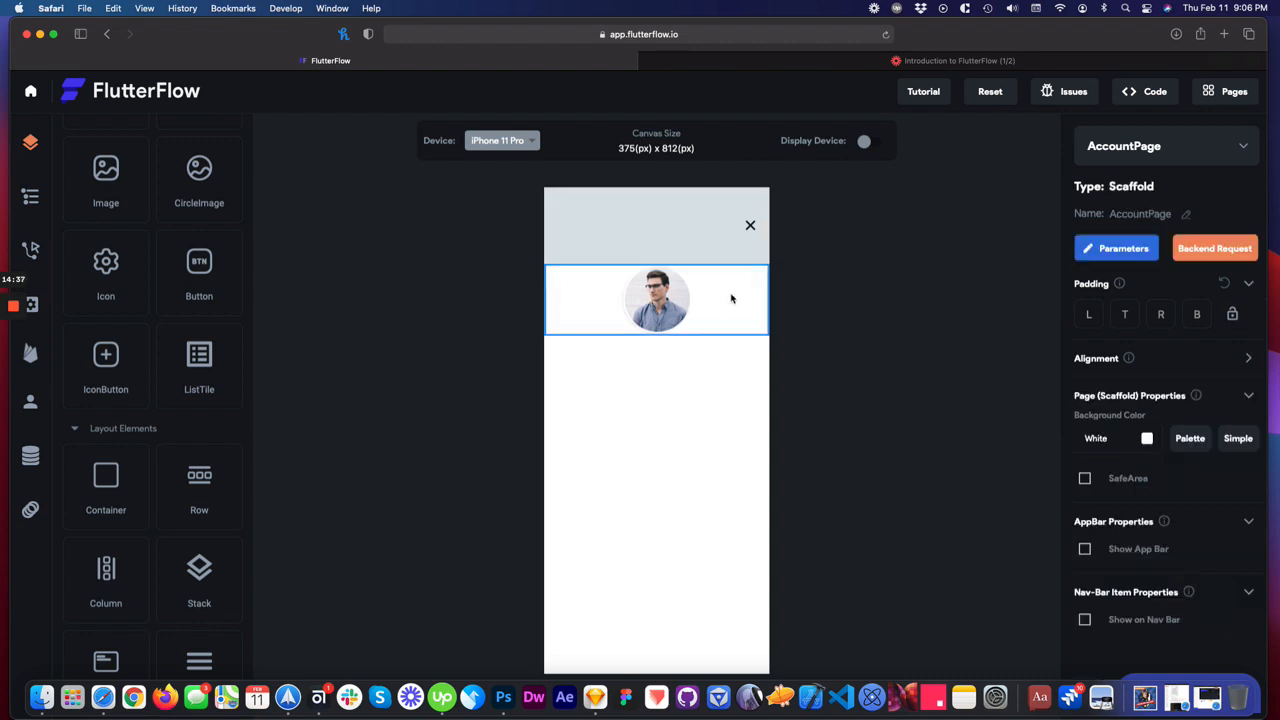
pyautogui.click(731, 294)
# - Try to move the Row holding the CircleImage into the header Container's Column in the widget tree
pyautogui.click(32, 192)
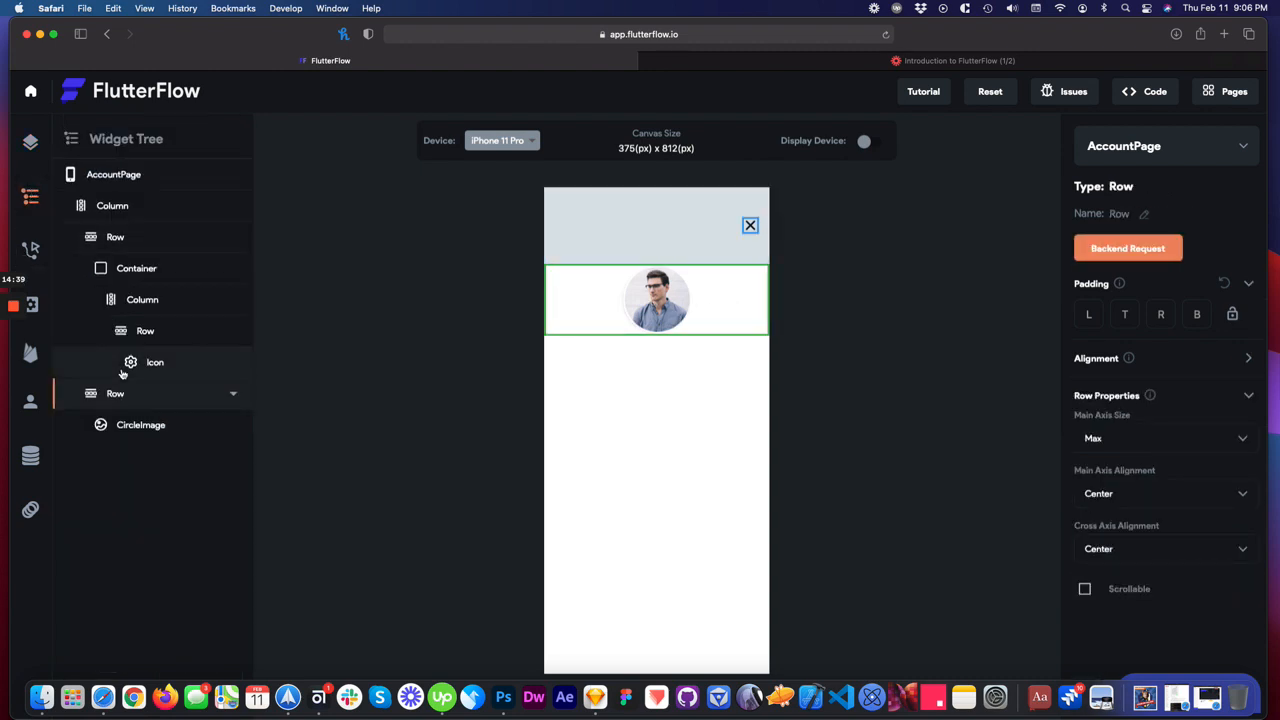
pyautogui.moveTo(117, 396)
pyautogui.mouseDown()
pyautogui.moveTo(120, 339)
pyautogui.moveTo(117, 395)
pyautogui.mouseUp()
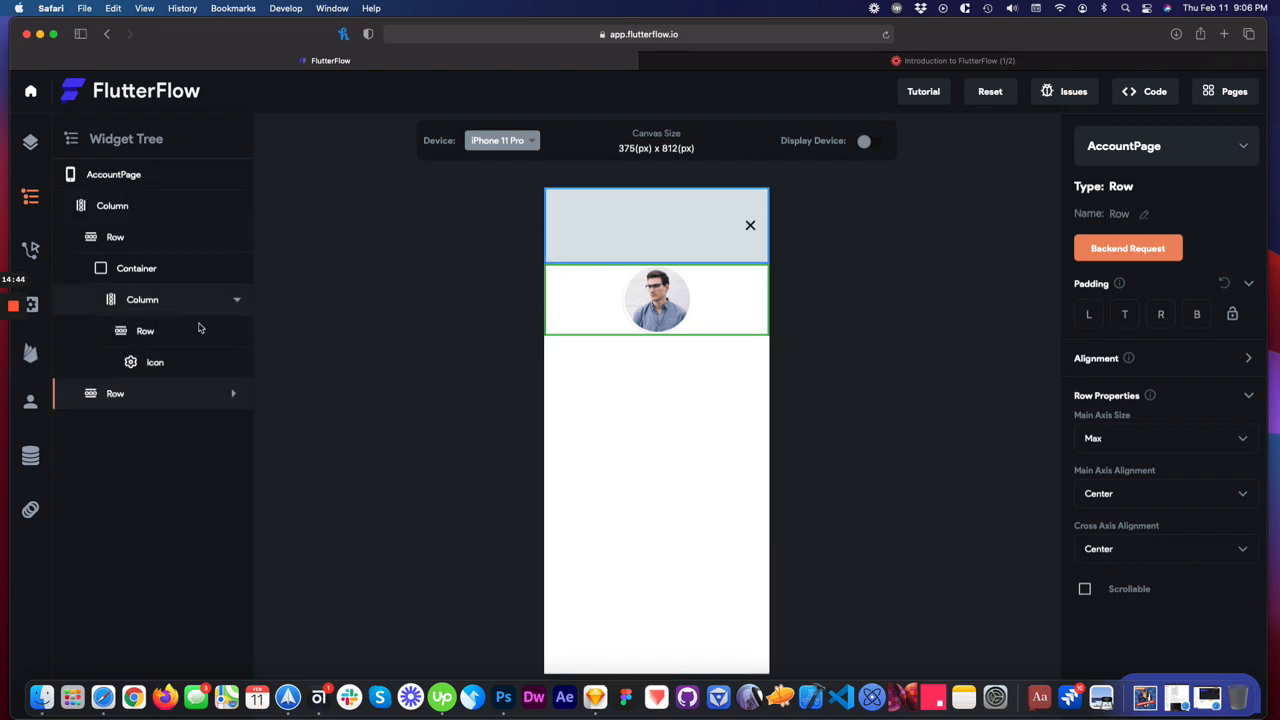
pyautogui.click(237, 333)
pyautogui.moveTo(117, 364); pyautogui.dragTo(134, 348)
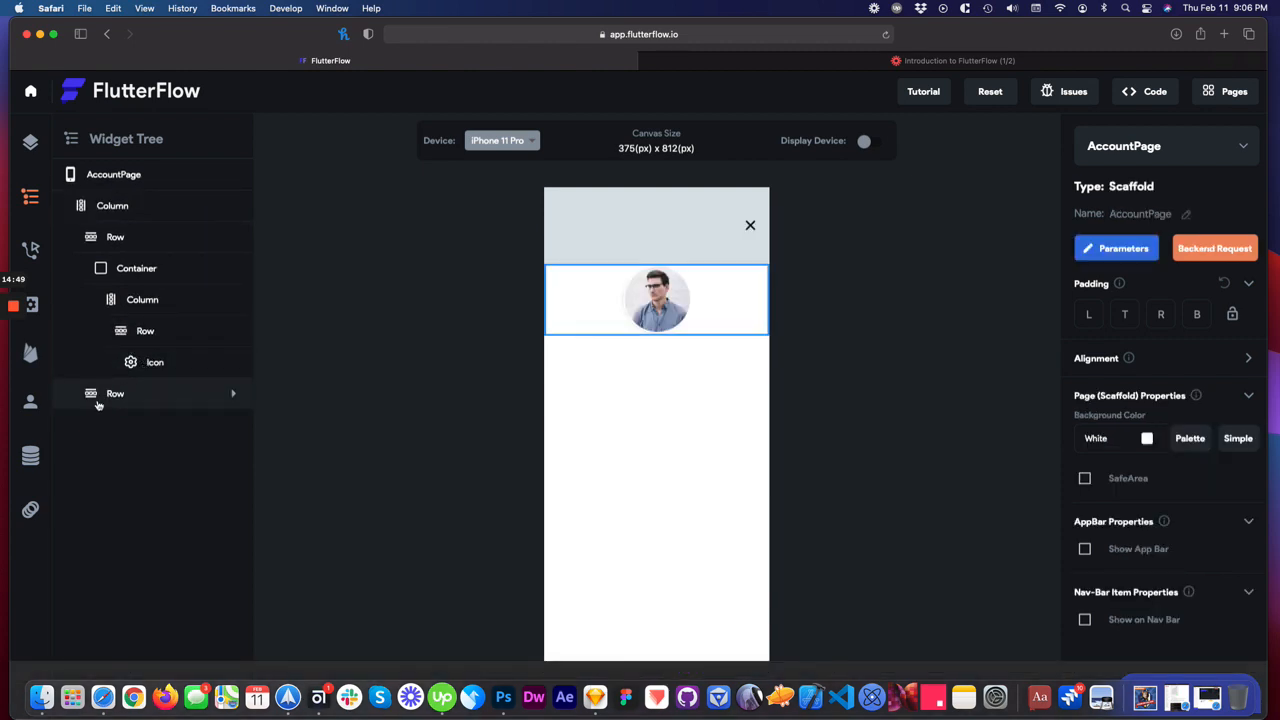
pyautogui.moveTo(115, 394)
pyautogui.mouseDown()
pyautogui.moveTo(115, 377)
pyautogui.moveTo(117, 390)
pyautogui.mouseUp()
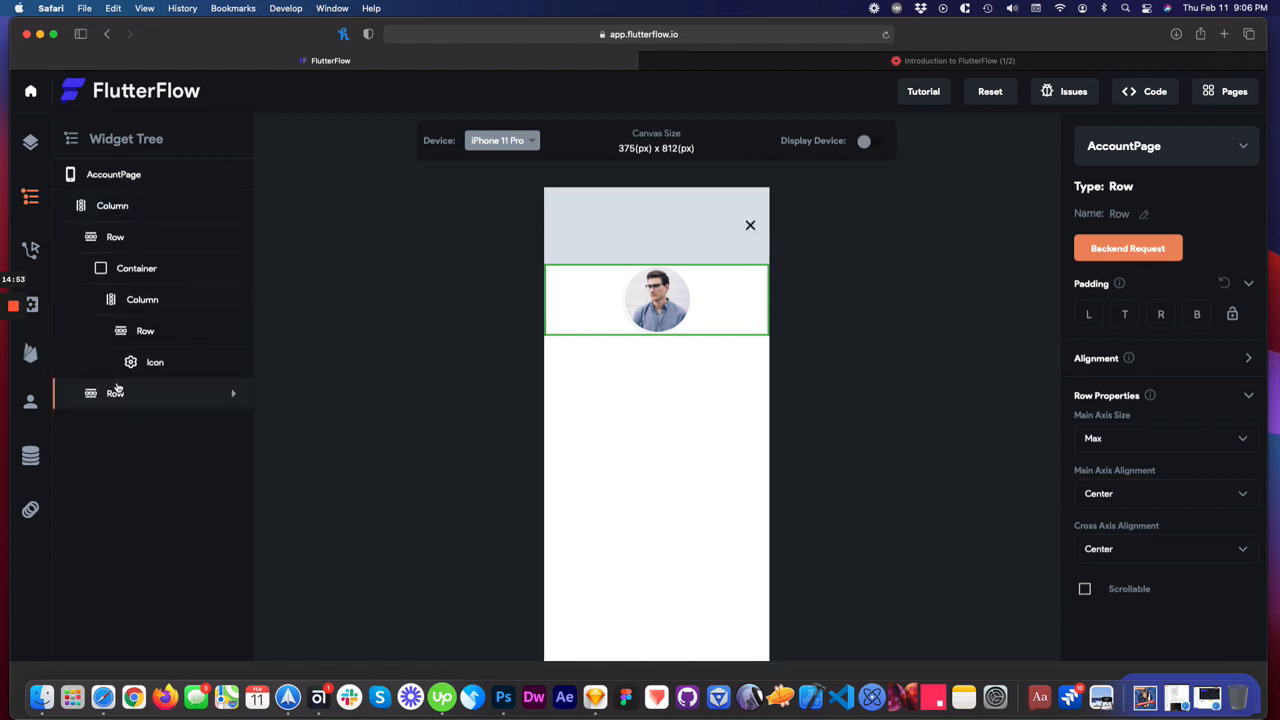
pyautogui.click(238, 334)
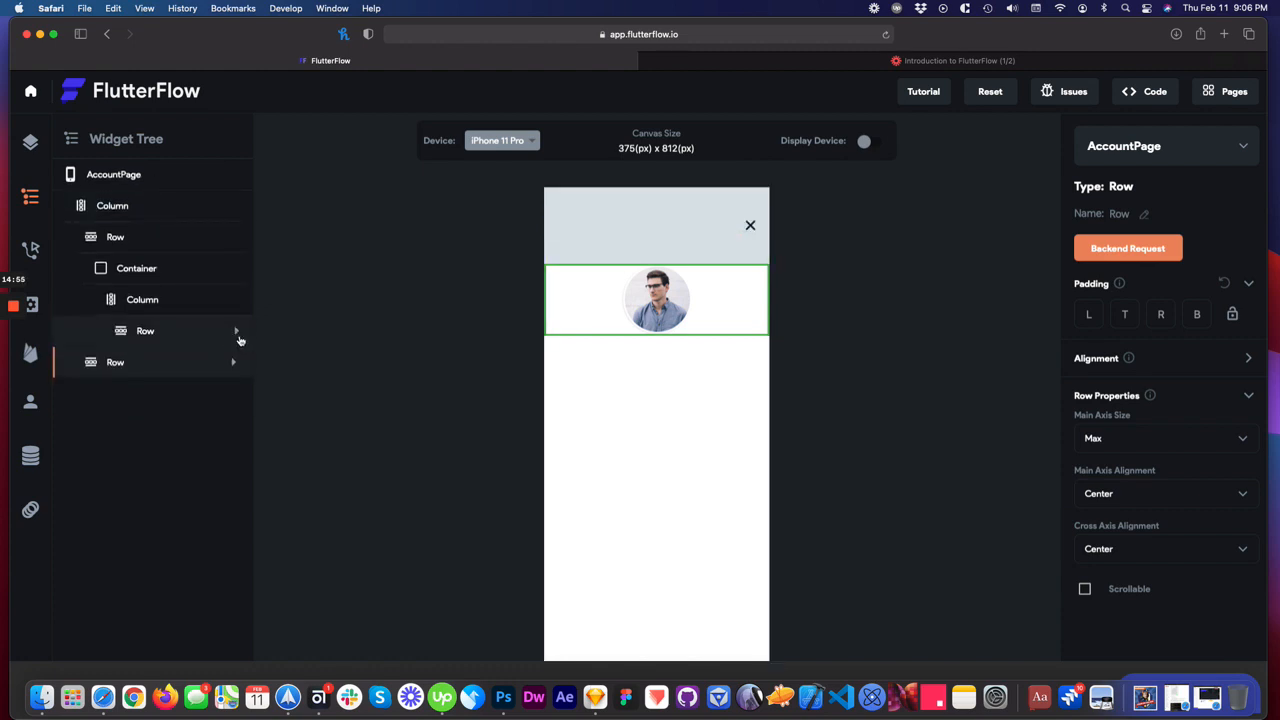
pyautogui.click(720, 400)
# - Delete the CircleImage and its Row below the header, keeping the header Container and close icon
pyautogui.click(665, 300)
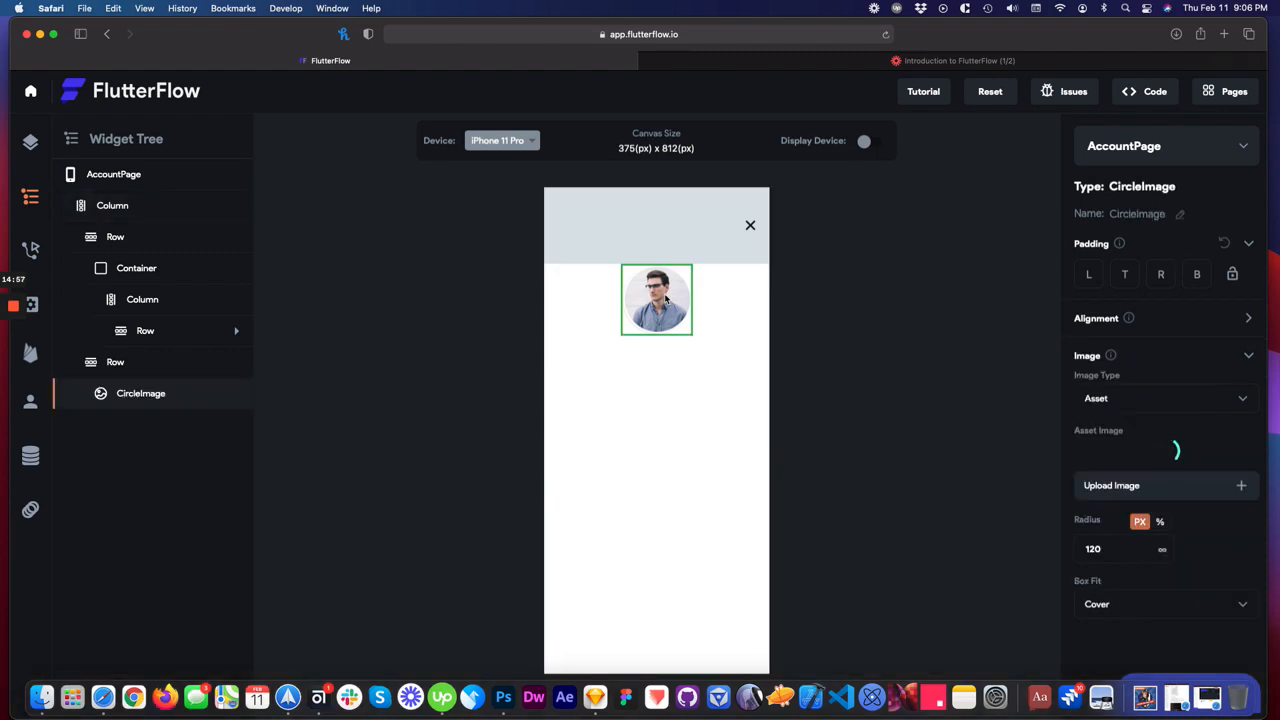
pyautogui.click(755, 313)
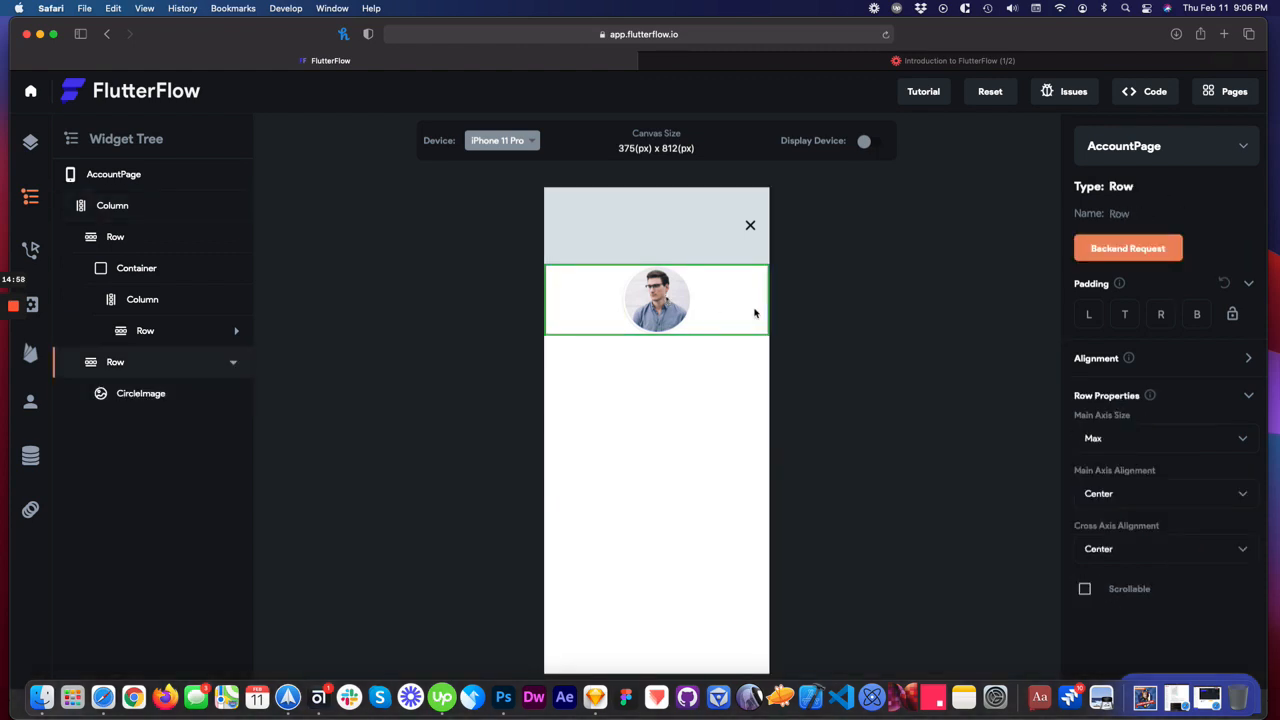
pyautogui.click(672, 293)
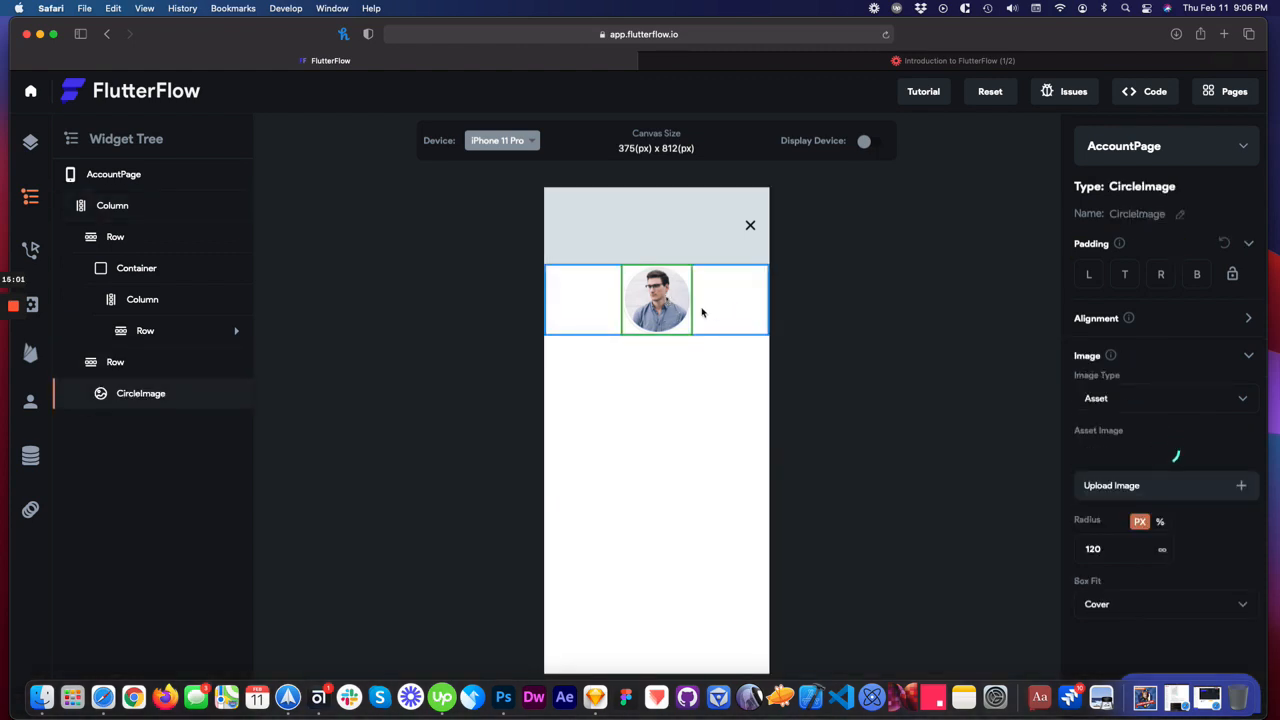
pyautogui.press('Delete')
pyautogui.click(685, 309)
pyautogui.press('Delete')
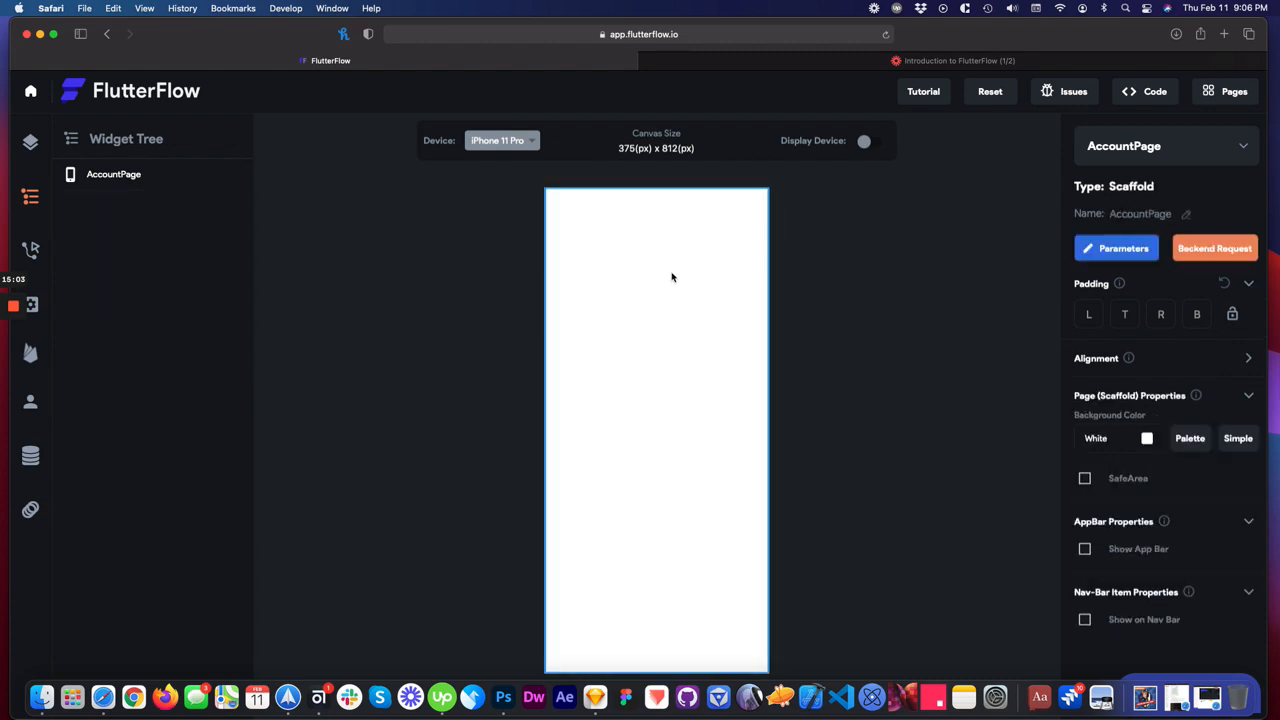
pyautogui.press('super+z')
pyautogui.click(660, 273)
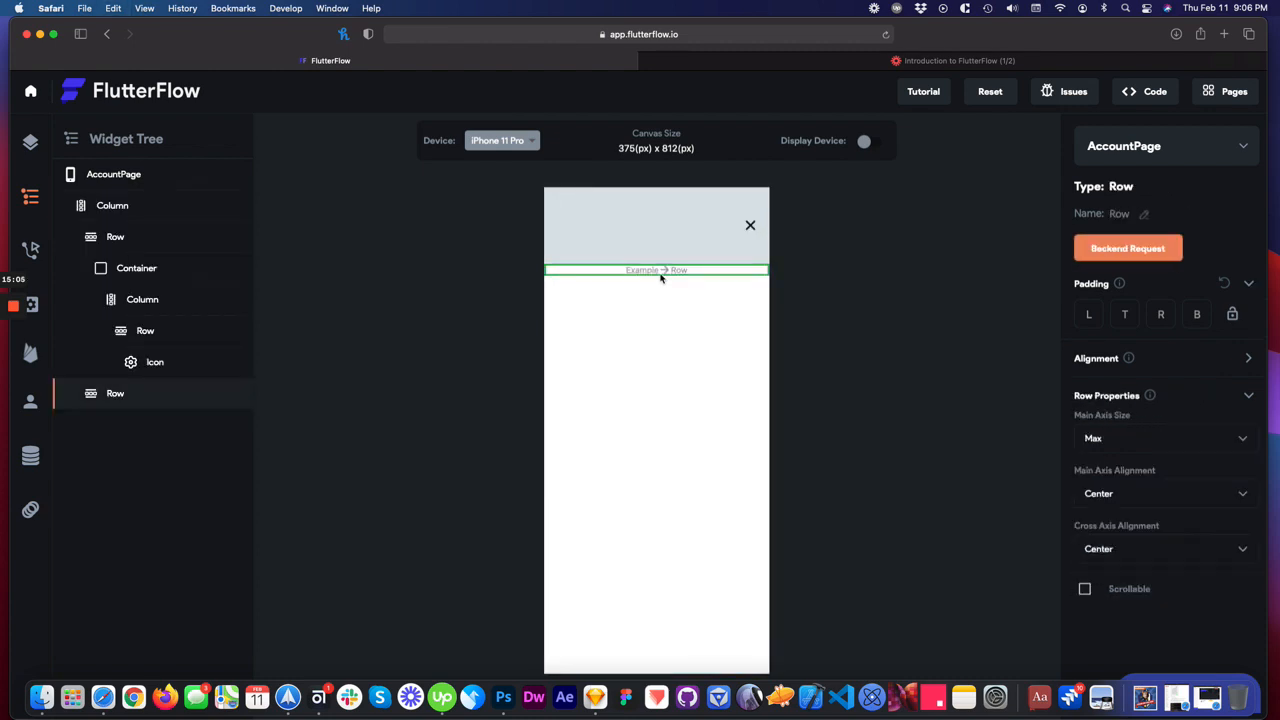
pyautogui.press('Delete')
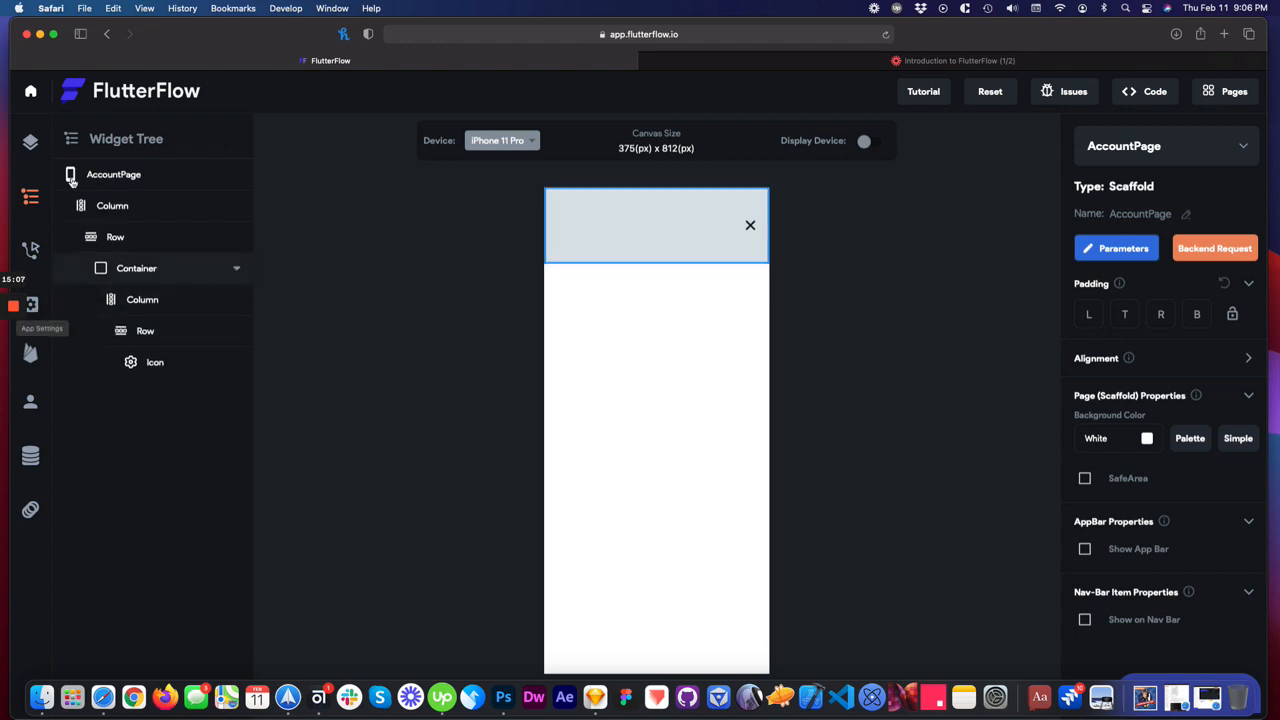
# - Add a Row below the close icon inside the header Container's Column and place a CircleImage in it
pyautogui.click(30, 143)
pyautogui.scroll(-2, 141, 414)
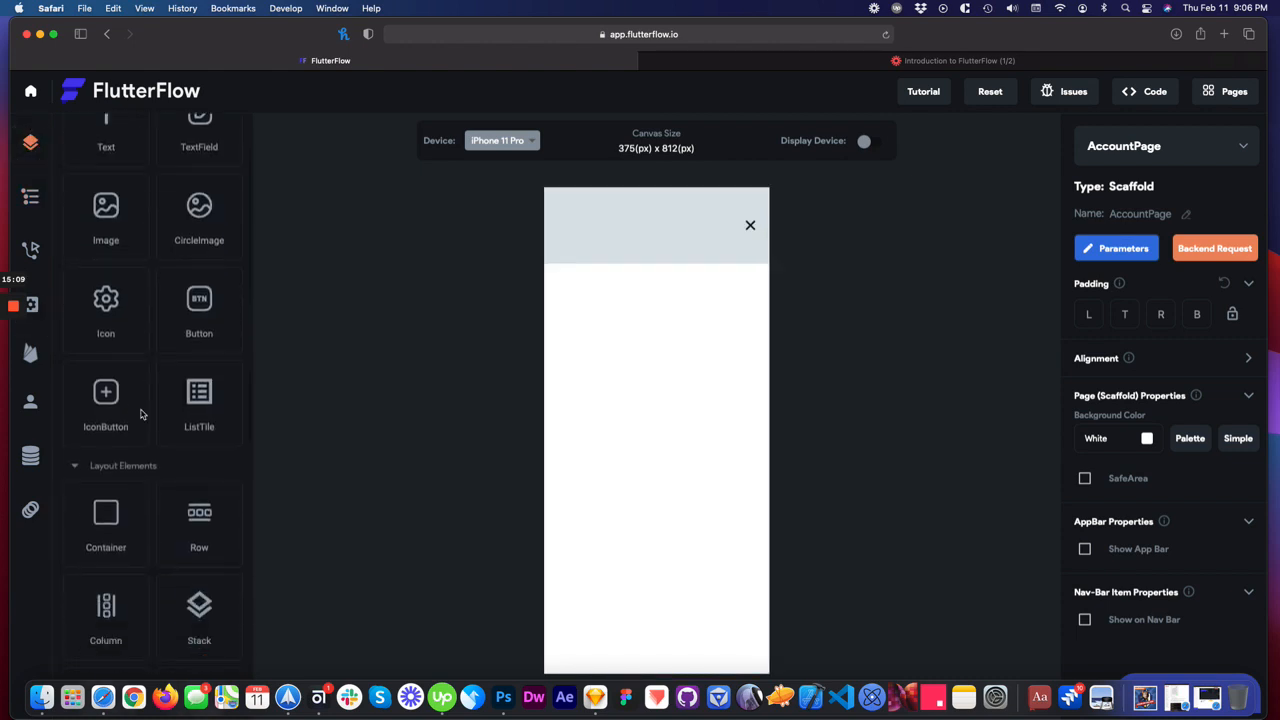
pyautogui.moveTo(219, 514); pyautogui.dragTo(674, 254)
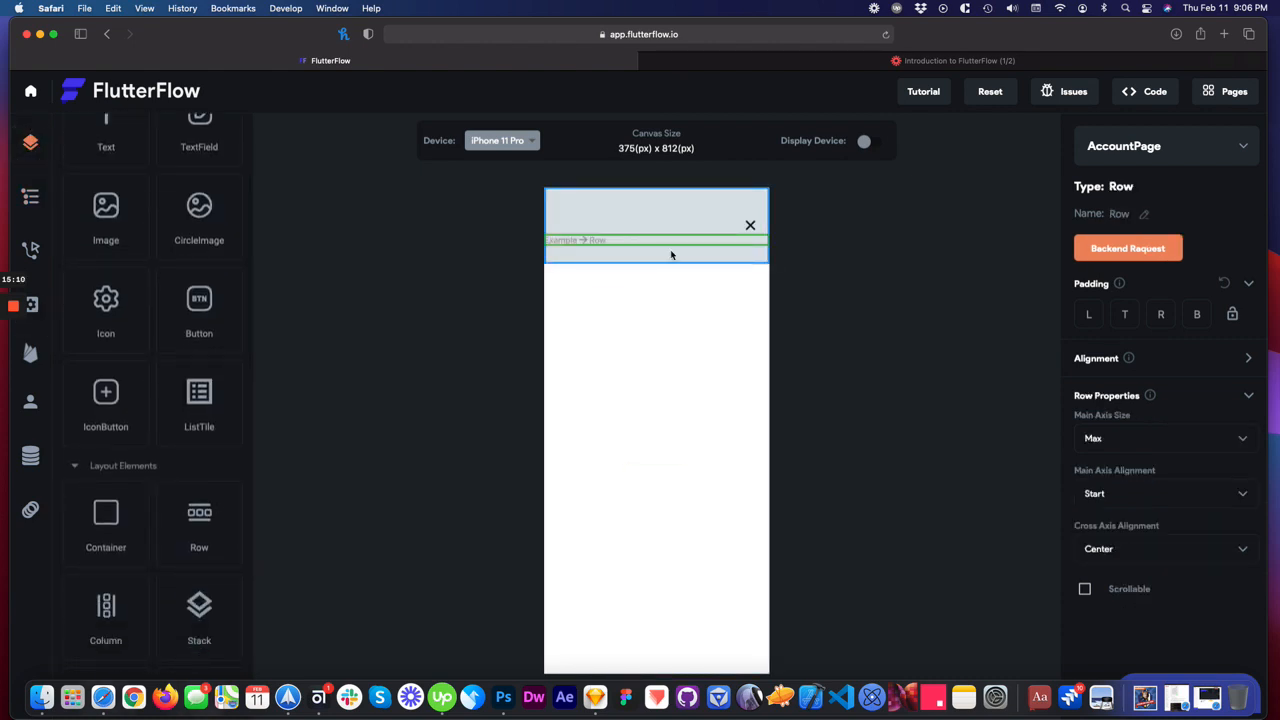
pyautogui.moveTo(215, 245); pyautogui.dragTo(650, 266)
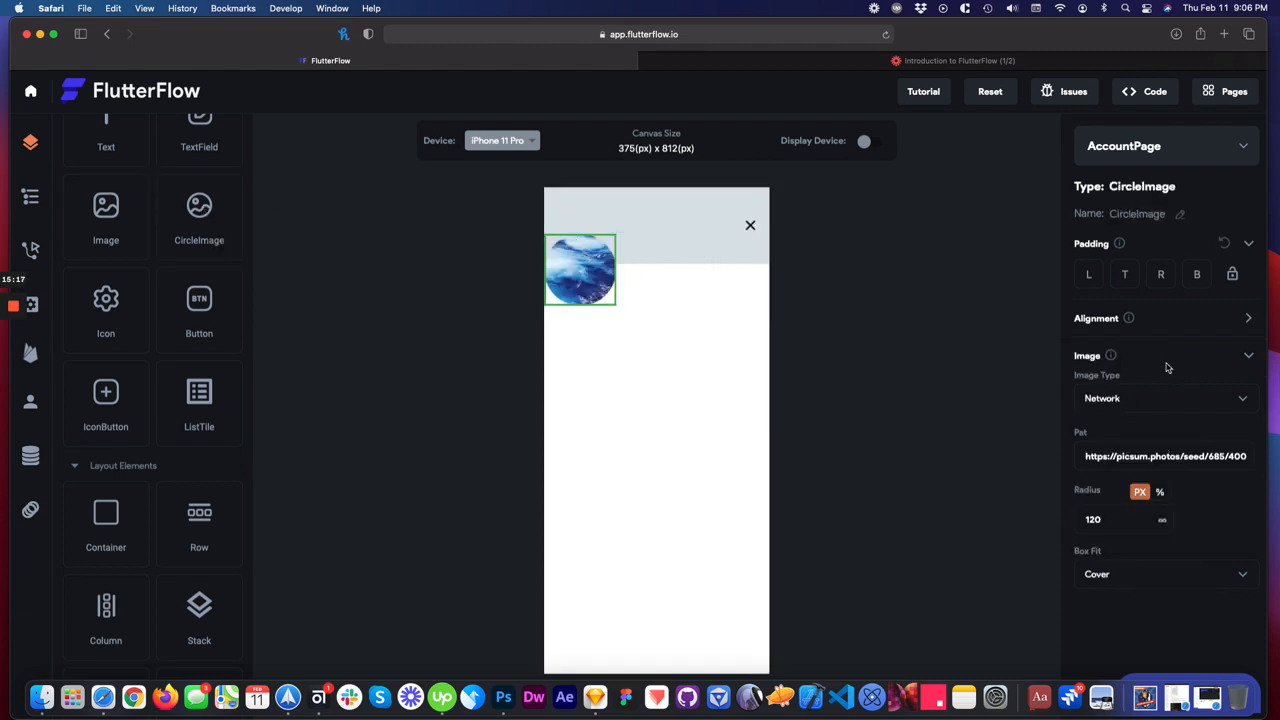
# - Set the new CircleImage's image type to Asset and choose avatar.png as its image
pyautogui.click(1237, 396)
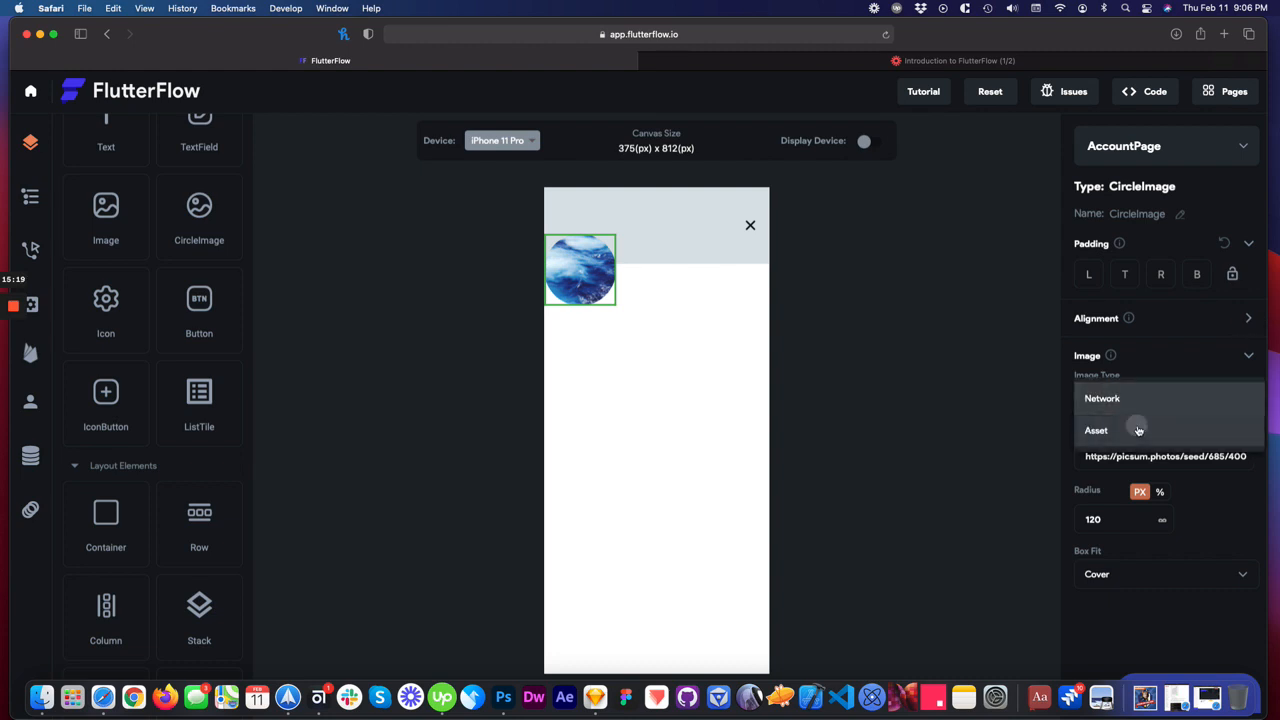
pyautogui.click(1134, 428)
pyautogui.click(1168, 466)
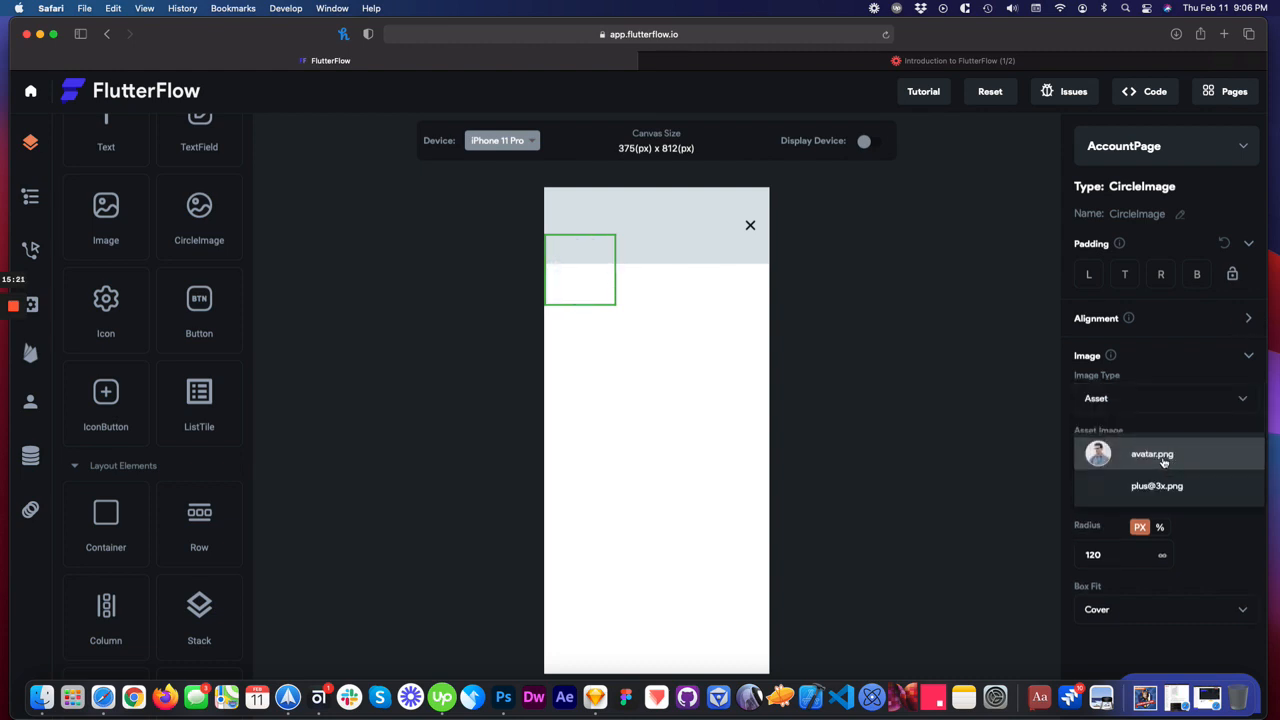
pyautogui.click(1165, 462)
pyautogui.click(688, 289)
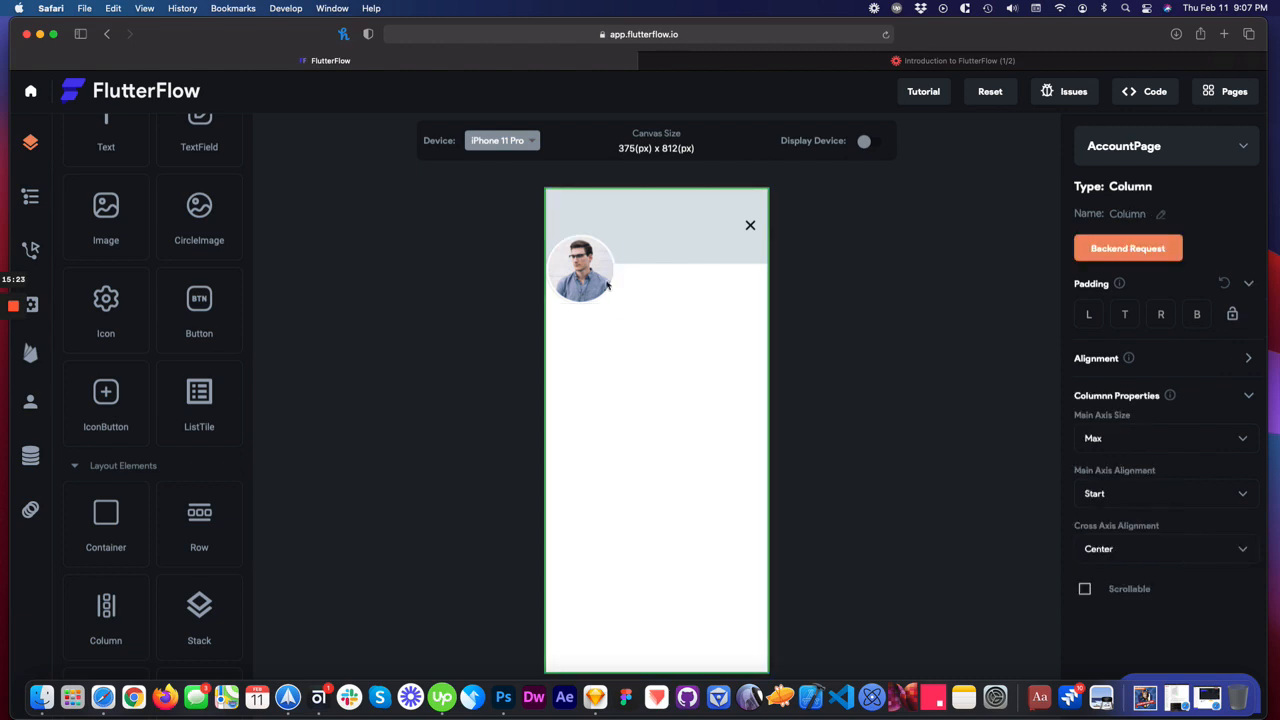
# - Turn on the Expanded option for the avatar CircleImage so it spans the Row
pyautogui.click(607, 286)
pyautogui.click(1249, 319)
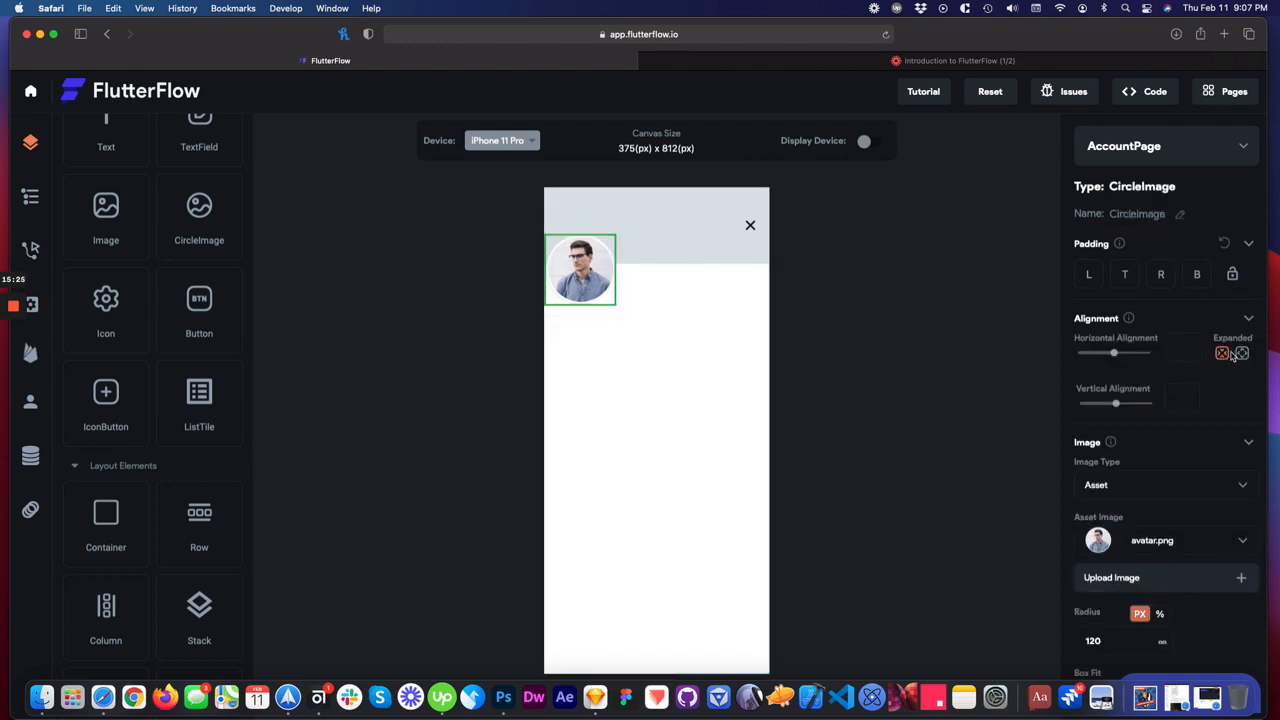
pyautogui.click(1242, 354)
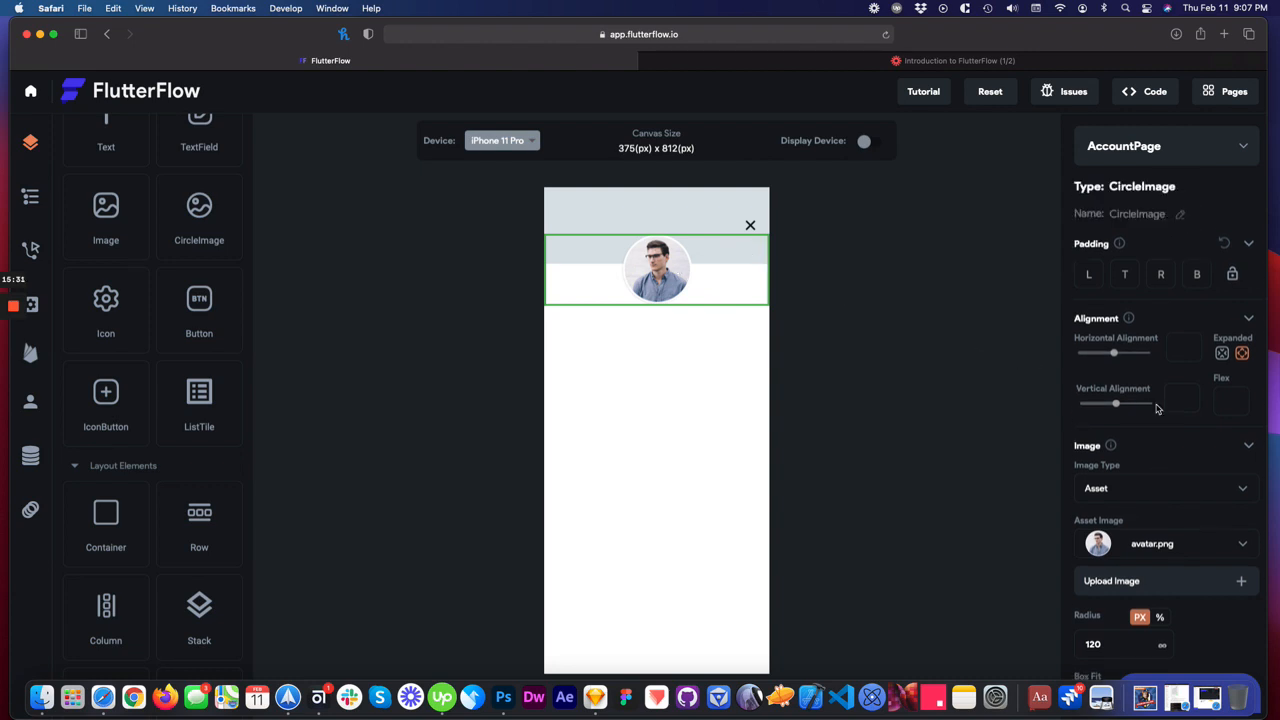
# - Set the main axis alignment of the Row holding the CircleImage to Center
pyautogui.click(29, 200)
pyautogui.click(145, 393)
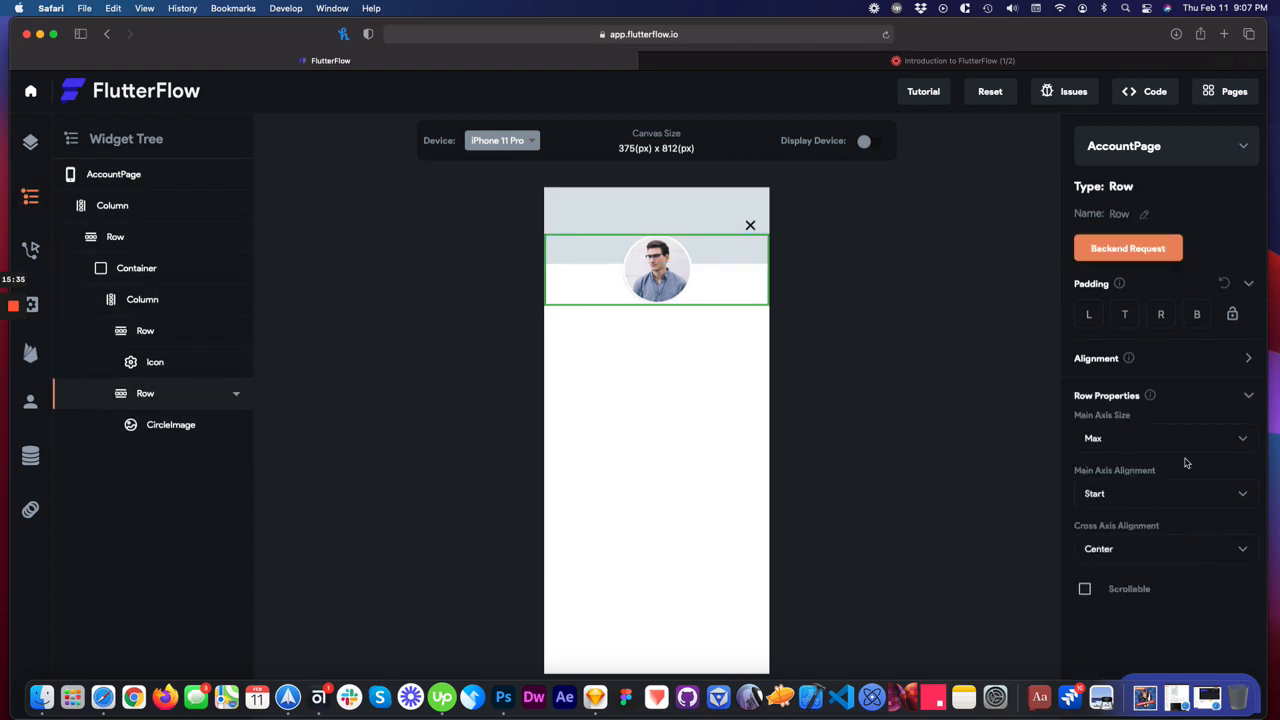
pyautogui.click(1180, 499)
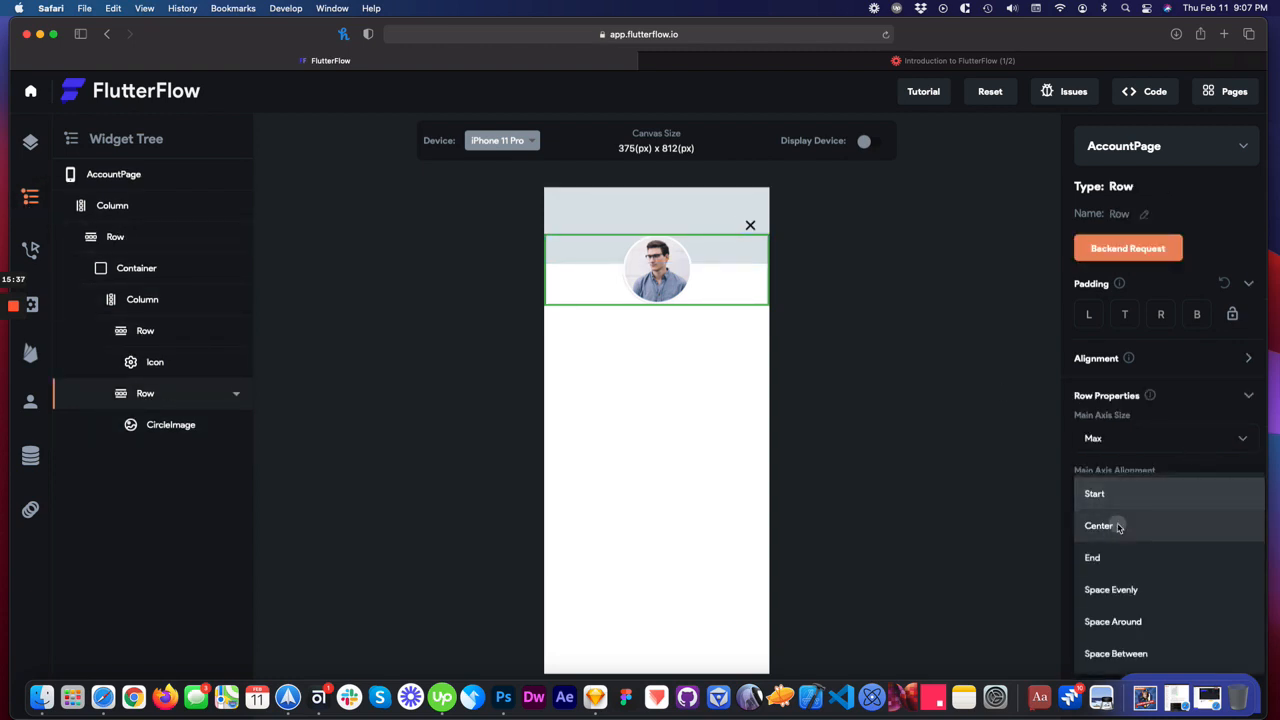
pyautogui.click(1120, 528)
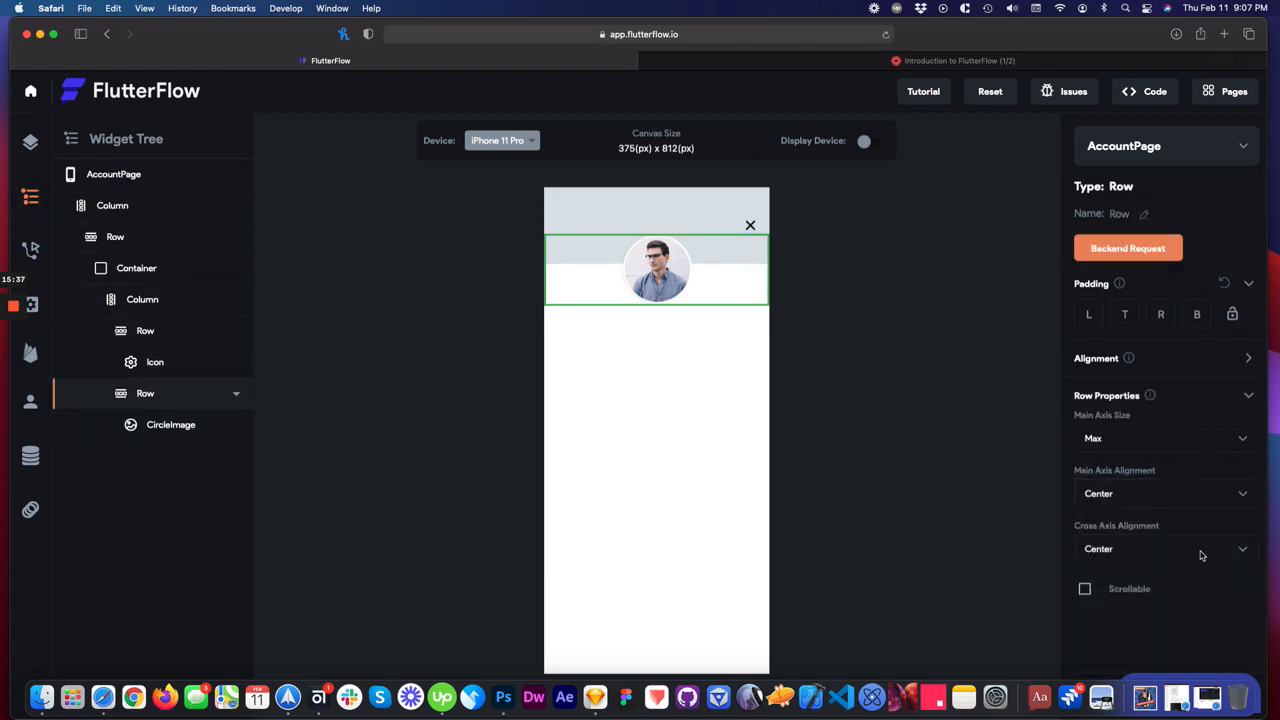
# - Try End as the CircleImage Row's cross axis alignment and restore it to Center
pyautogui.click(1108, 549)
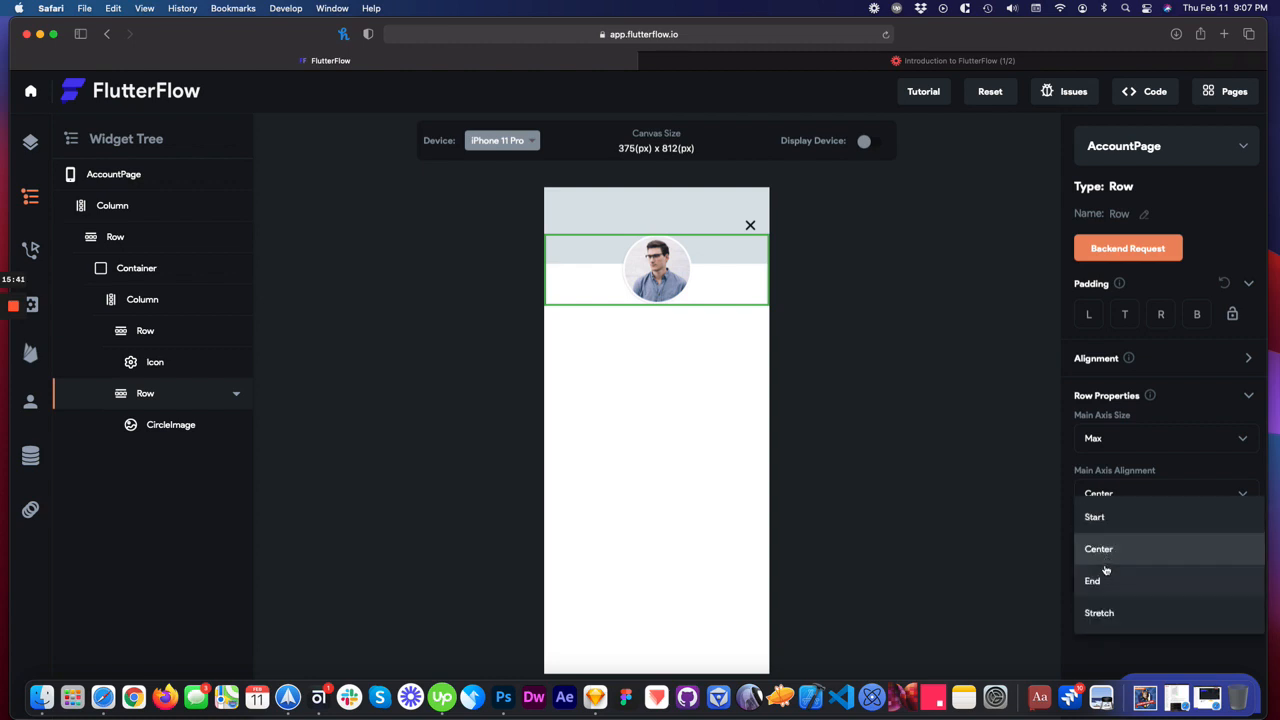
pyautogui.click(1095, 580)
pyautogui.click(1103, 553)
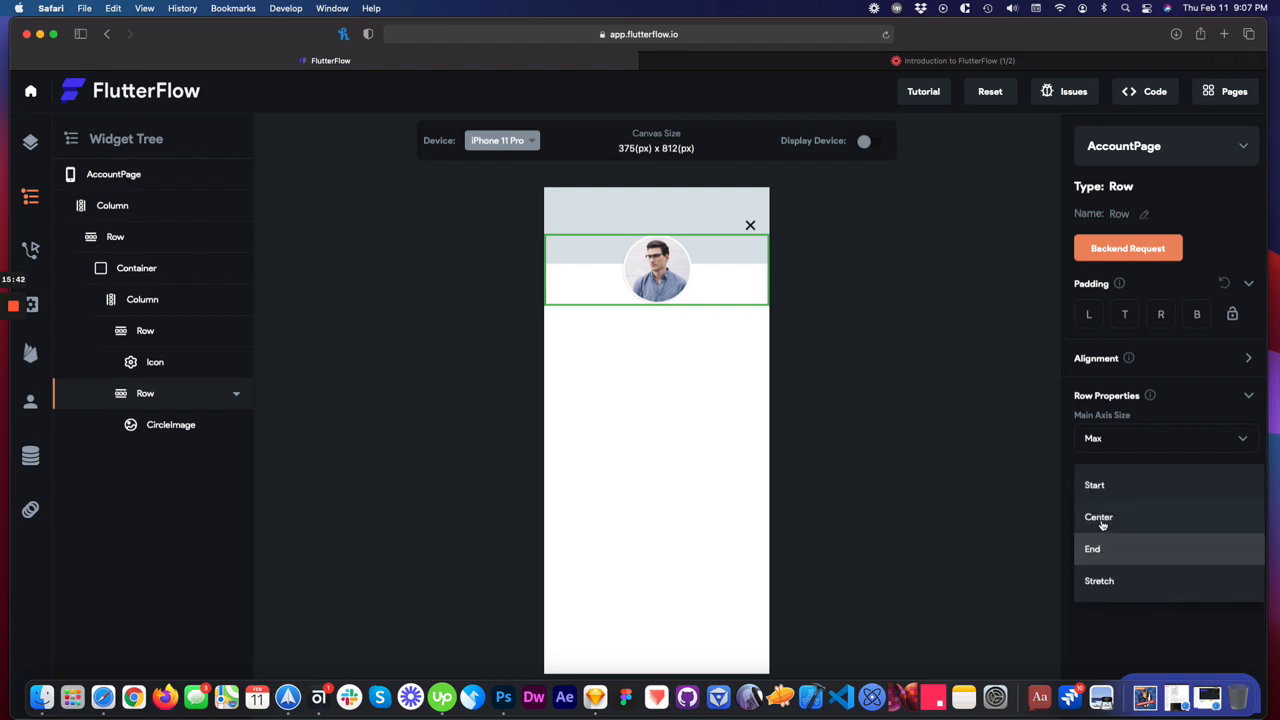
pyautogui.click(1104, 524)
pyautogui.click(893, 408)
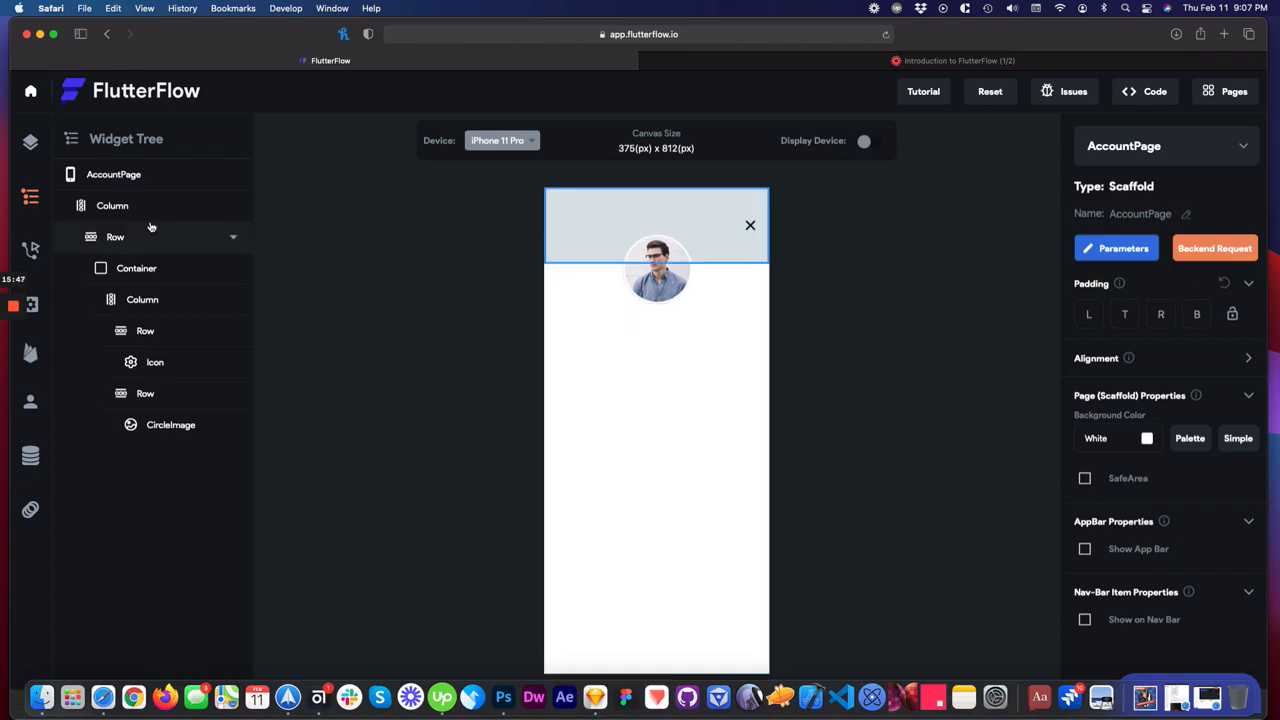
# - Switch to Sketch and check the caption below the avatar in the profile_page_x design
pyautogui.click(30, 142)
pyautogui.hotkey('ctrl', 'Left')
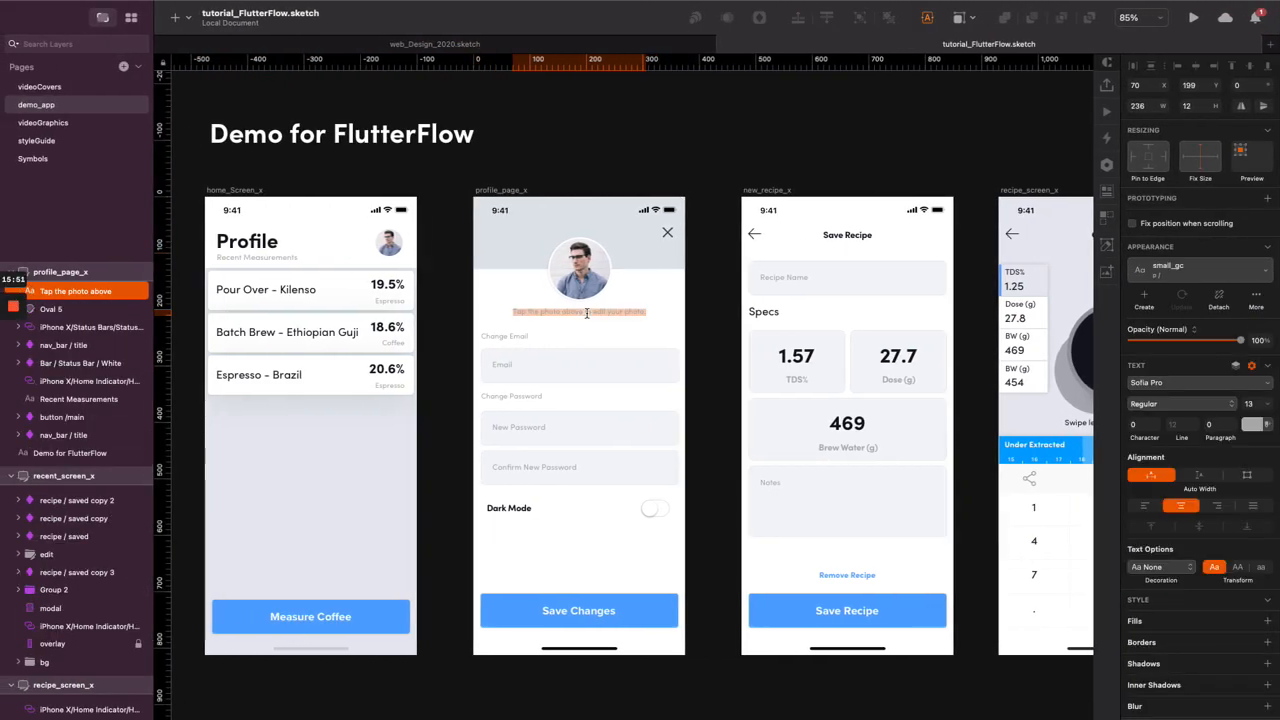
# - Switch to FlutterFlow and add a Row to AccountPage directly below the grey header
pyautogui.hotkey('ctrl', 'Right')
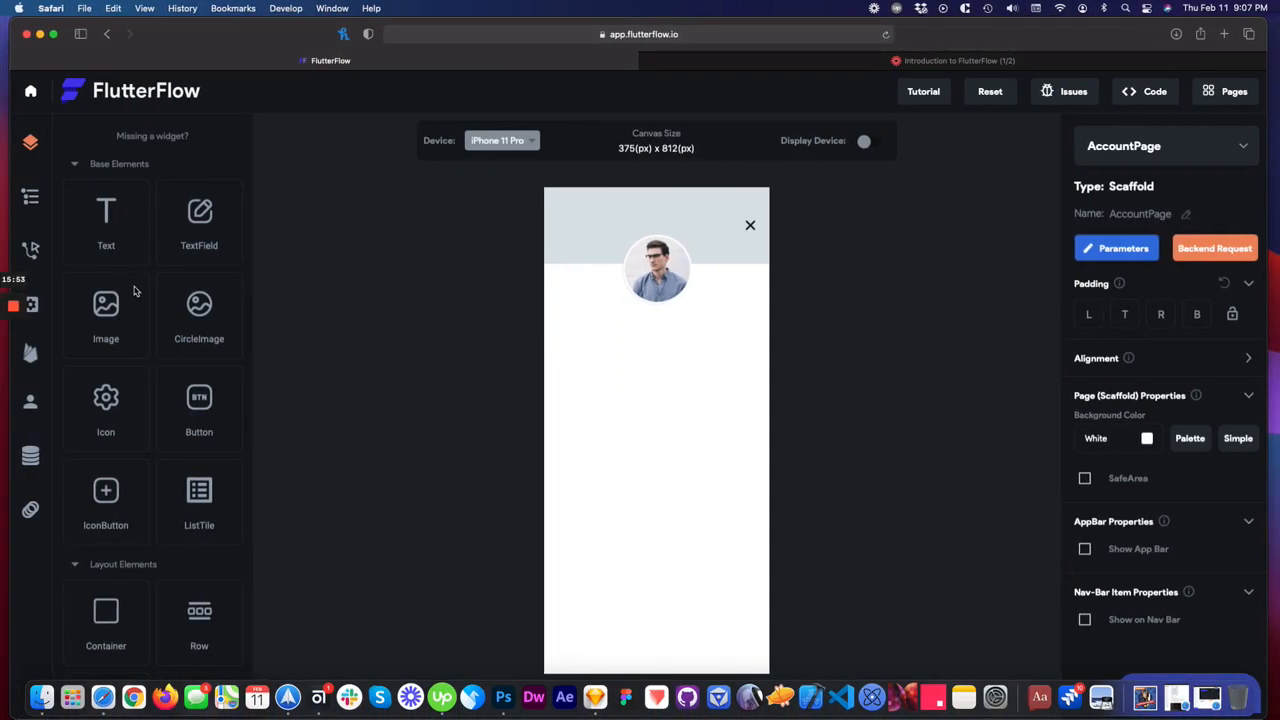
pyautogui.scroll(-3, 182, 545)
pyautogui.moveTo(199, 512); pyautogui.dragTo(652, 361)
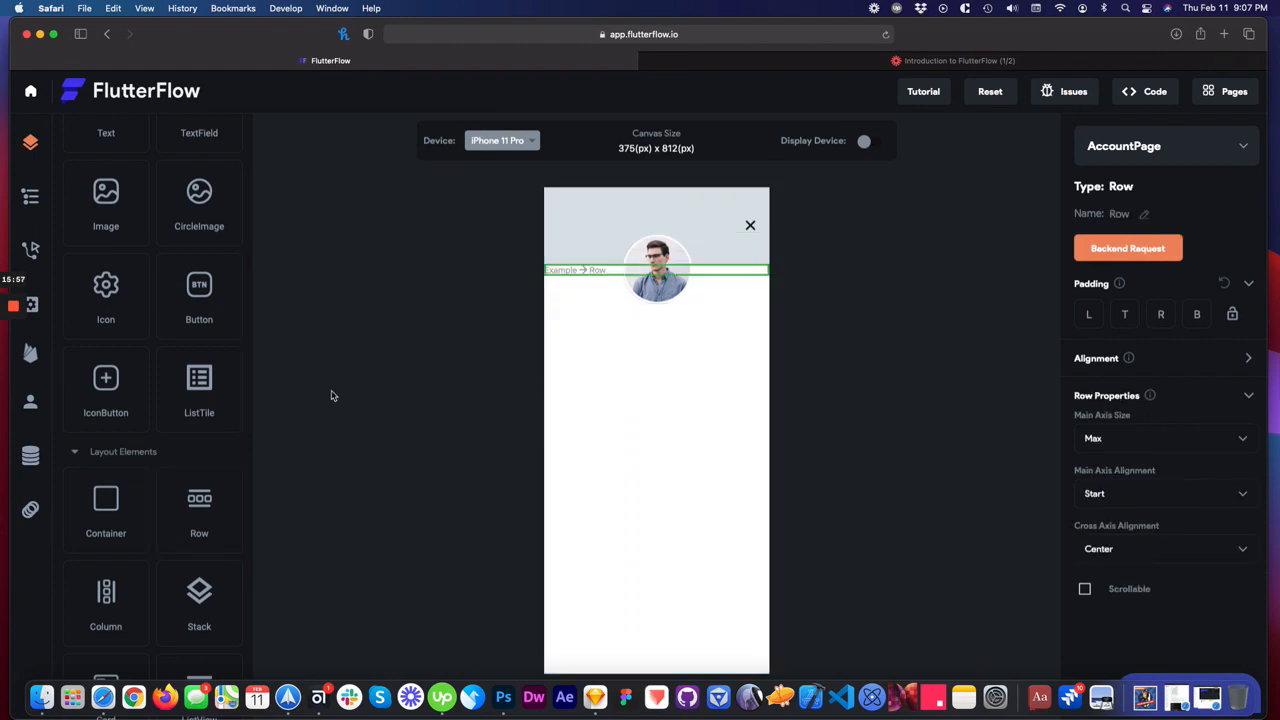
# - Add a Text widget inside the new empty Row
pyautogui.scroll(-3, 160, 518)
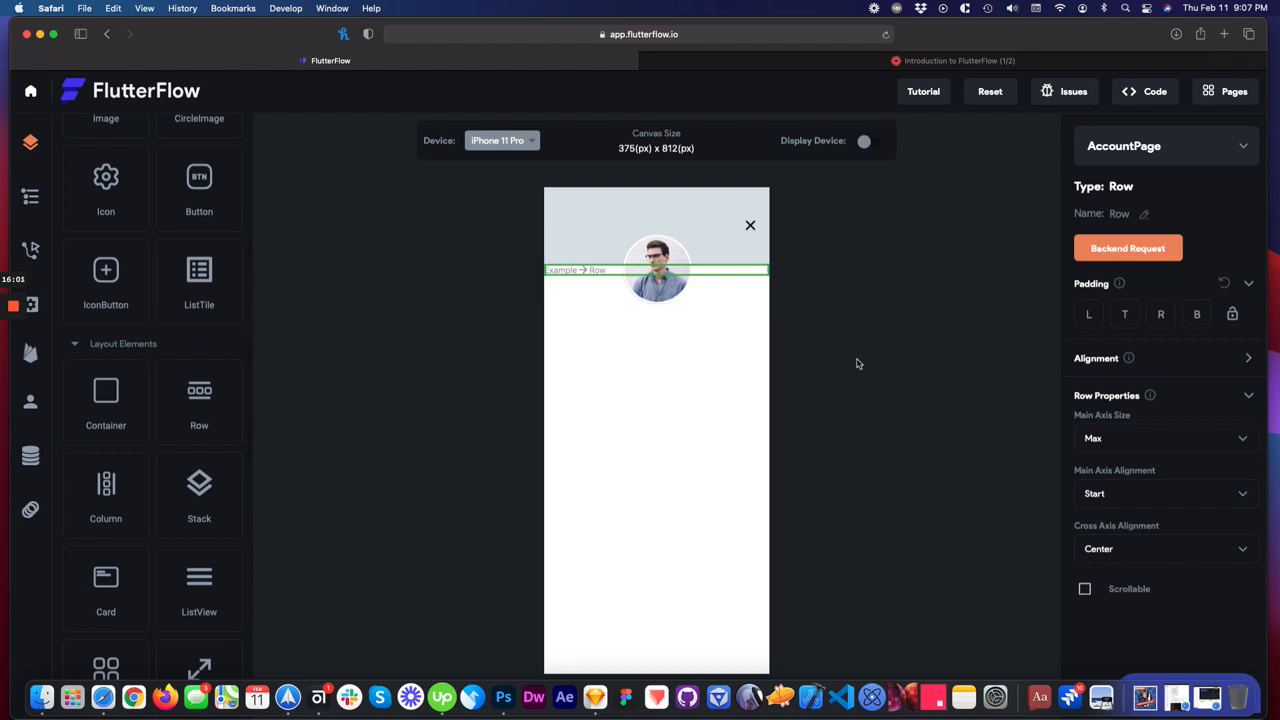
pyautogui.scroll(6, 90, 162)
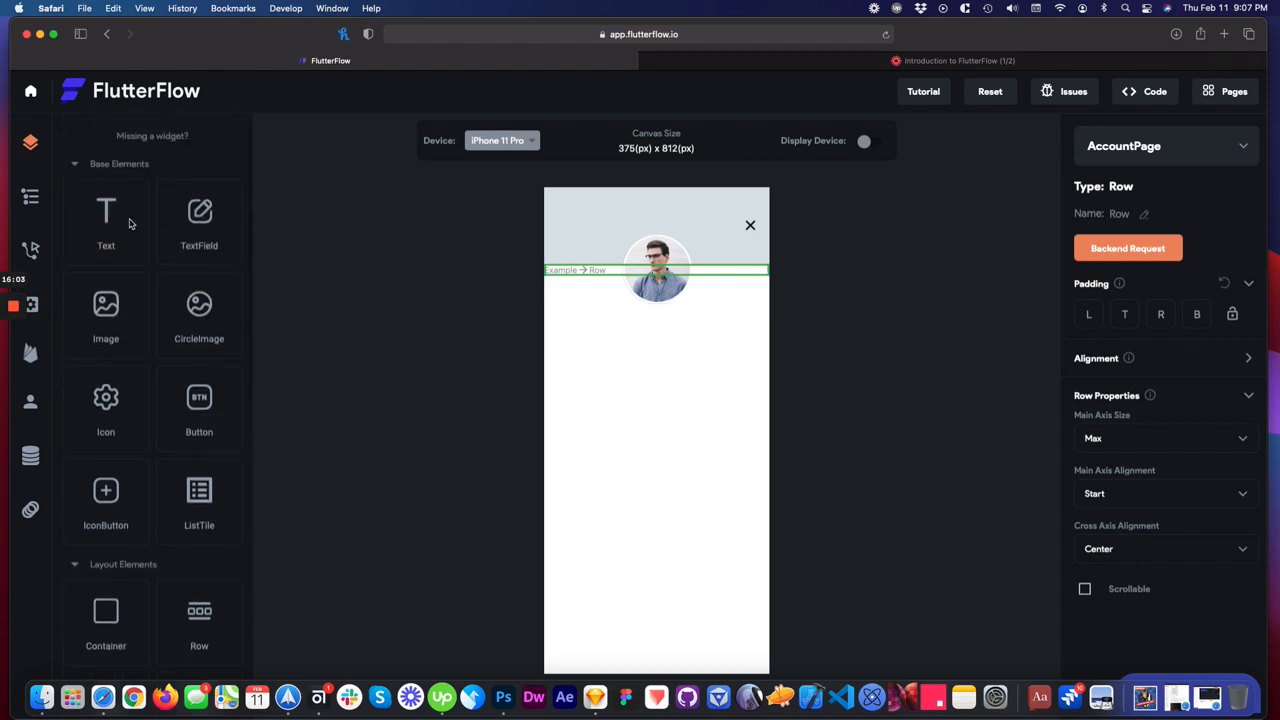
pyautogui.moveTo(120, 225); pyautogui.dragTo(568, 270)
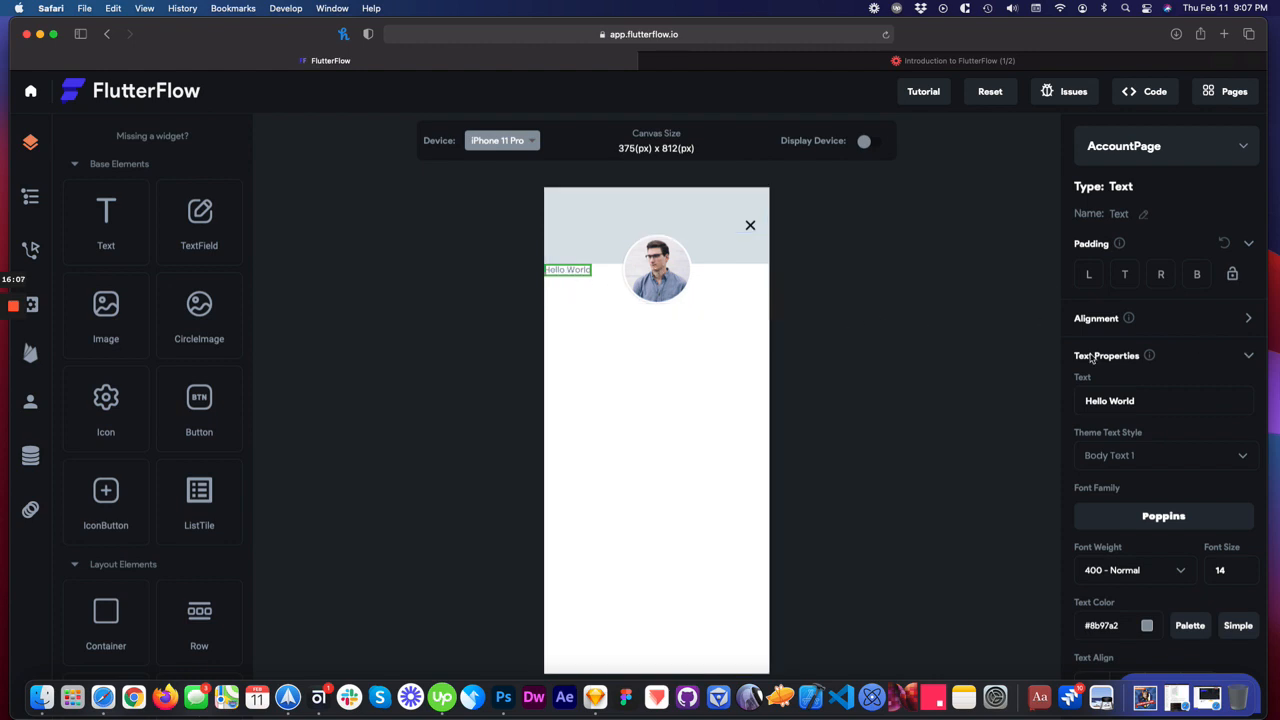
# - Turn on the Expanded option for the Text so it spans the Row, and set its top padding to 80
pyautogui.click(1246, 319)
pyautogui.click(1242, 354)
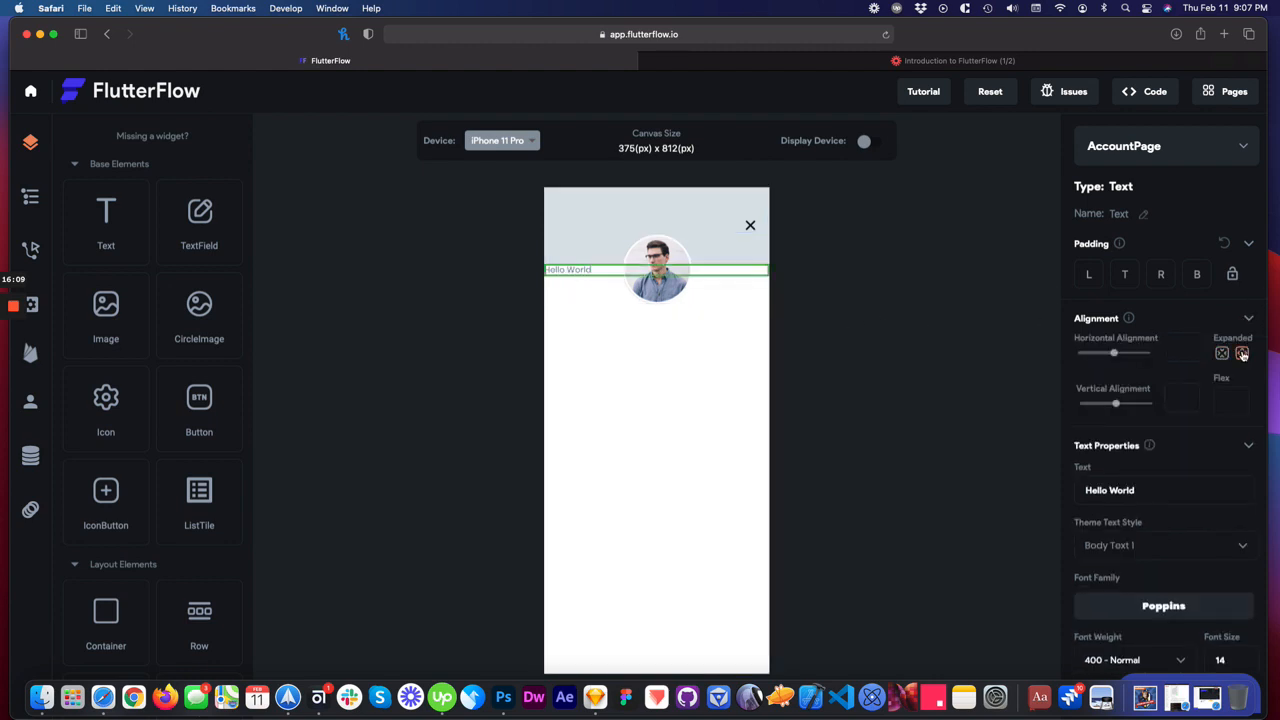
pyautogui.click(1223, 355)
pyautogui.click(1241, 354)
pyautogui.write('80')
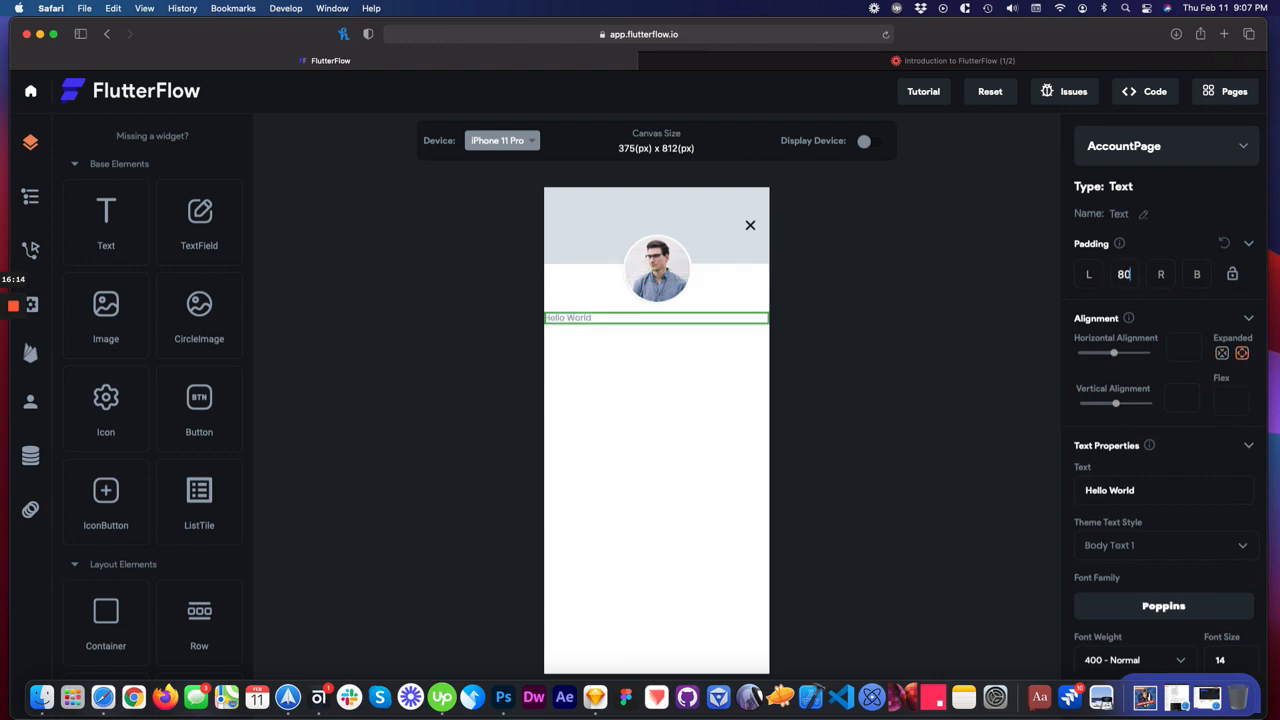
# - Center-align the Text below the avatar and change its content to "Tap the photo above to edit your photo."
pyautogui.scroll(-3, 1140, 403)
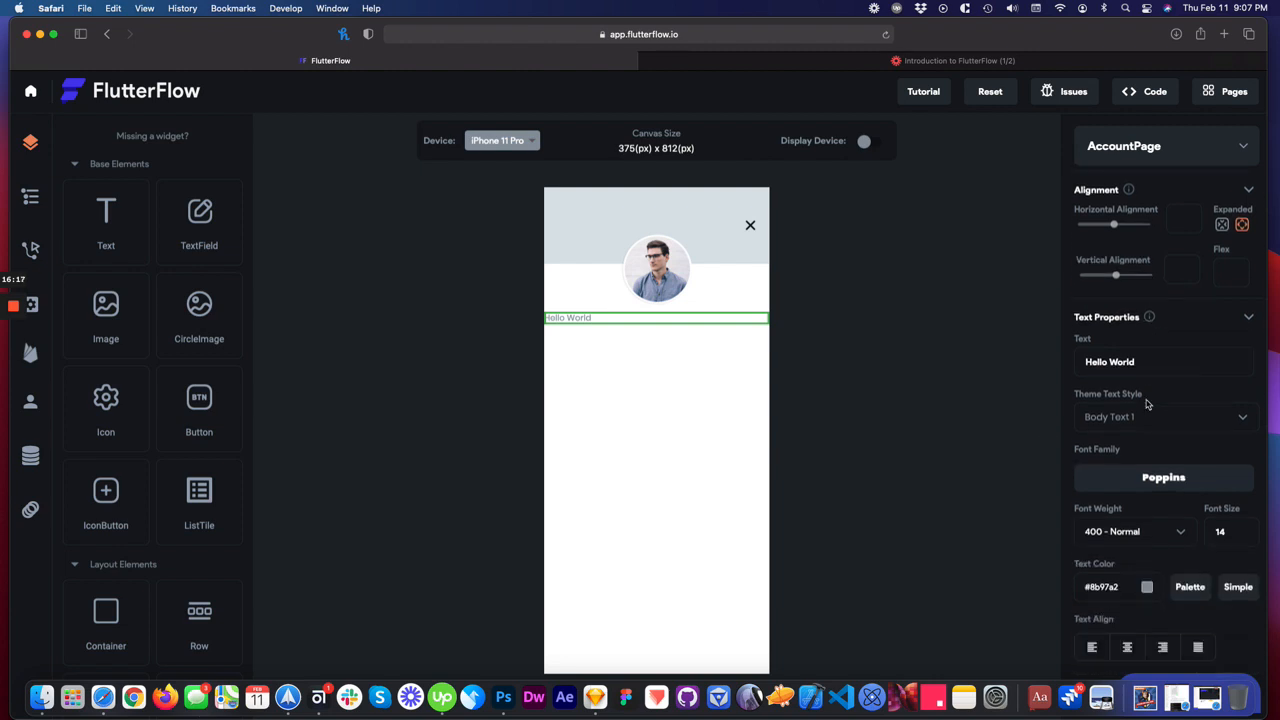
pyautogui.click(1128, 650)
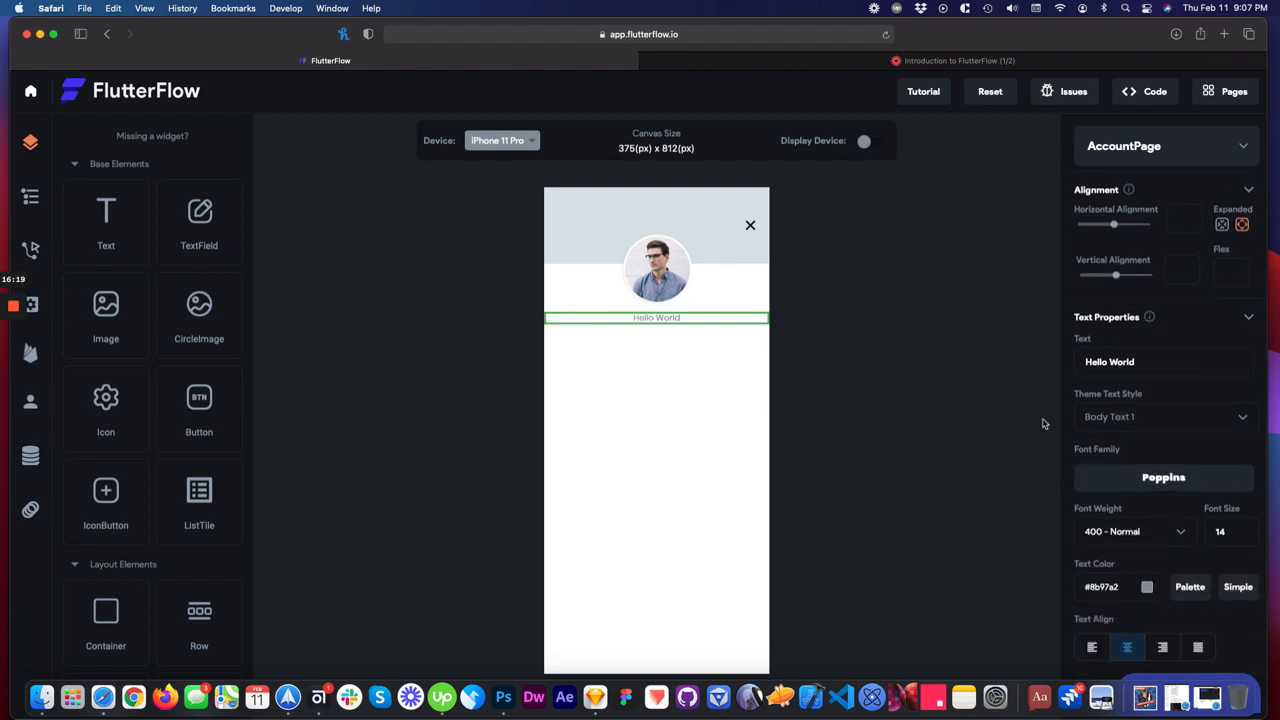
pyautogui.moveTo(1136, 361); pyautogui.dragTo(1081, 359)
pyautogui.write('Tap the photo above to edit your photo.')
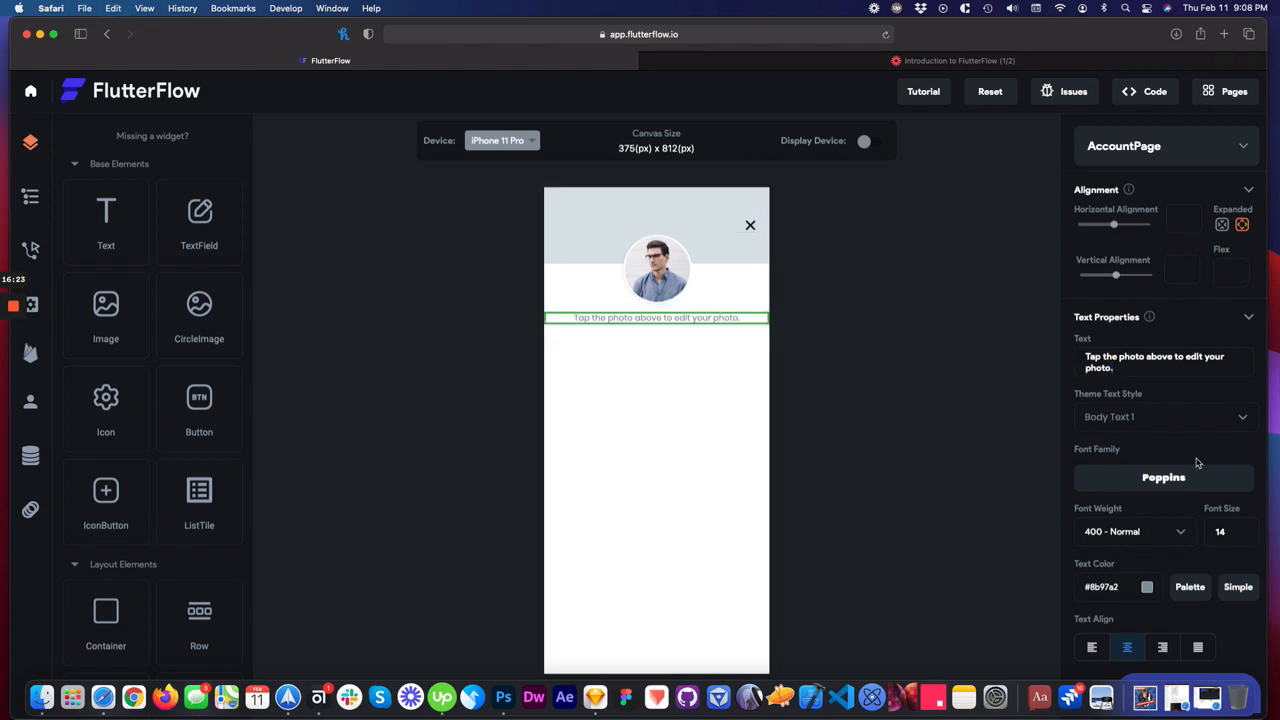
# - Apply the Body Text 2 theme text style to the photo caption
pyautogui.click(1180, 536)
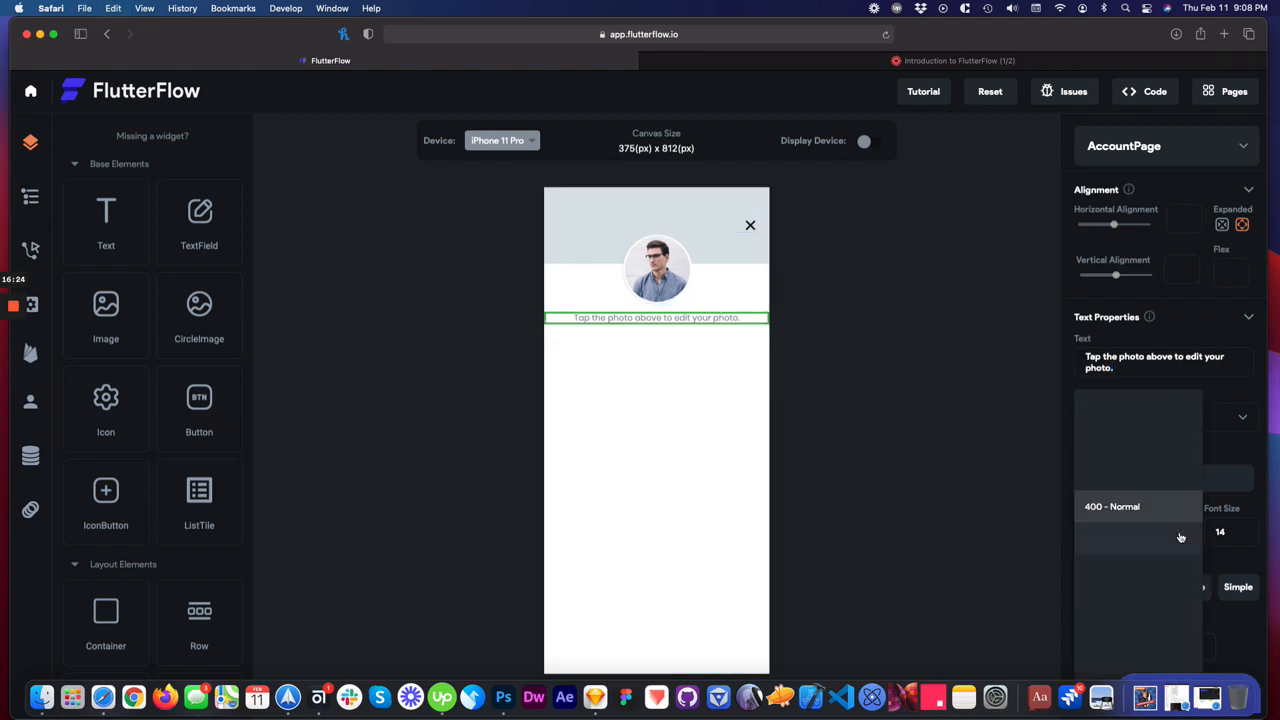
pyautogui.click(1225, 437)
pyautogui.click(1243, 417)
pyautogui.click(1158, 448)
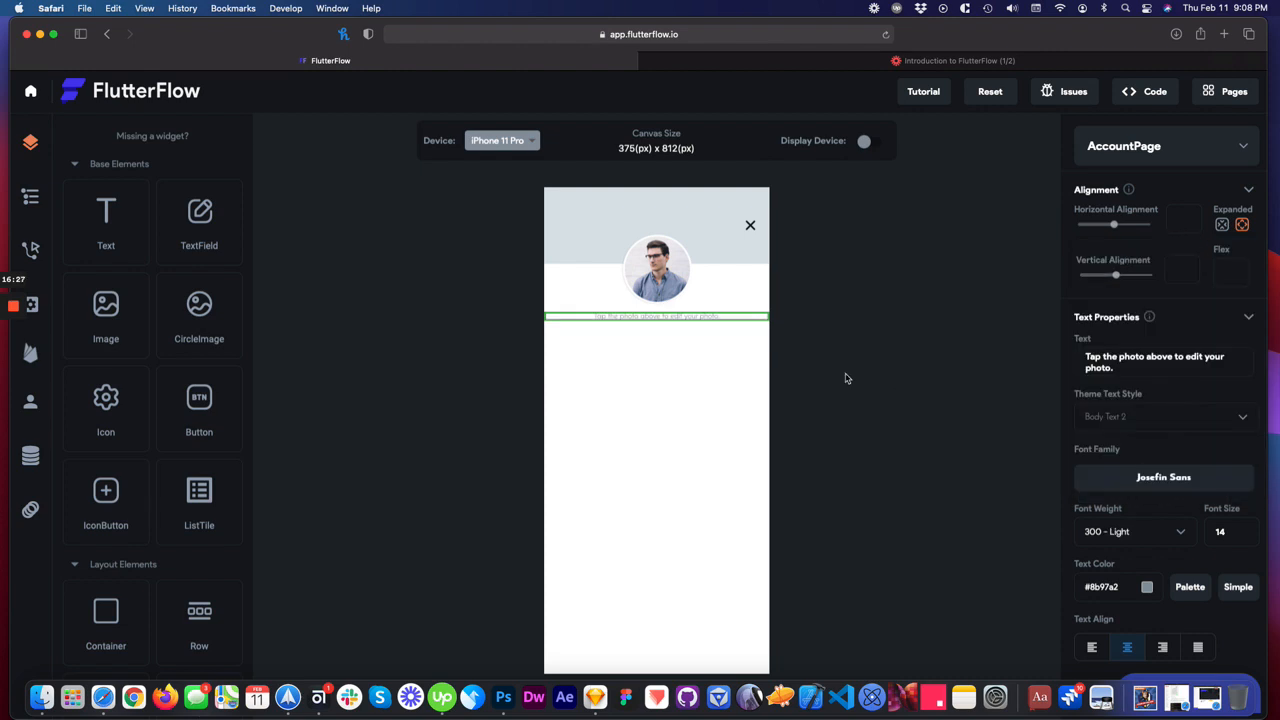
# - Open the Google Fonts Picker for the photo caption's font family and start a font search
pyautogui.click(1153, 470)
pyautogui.click(505, 283)
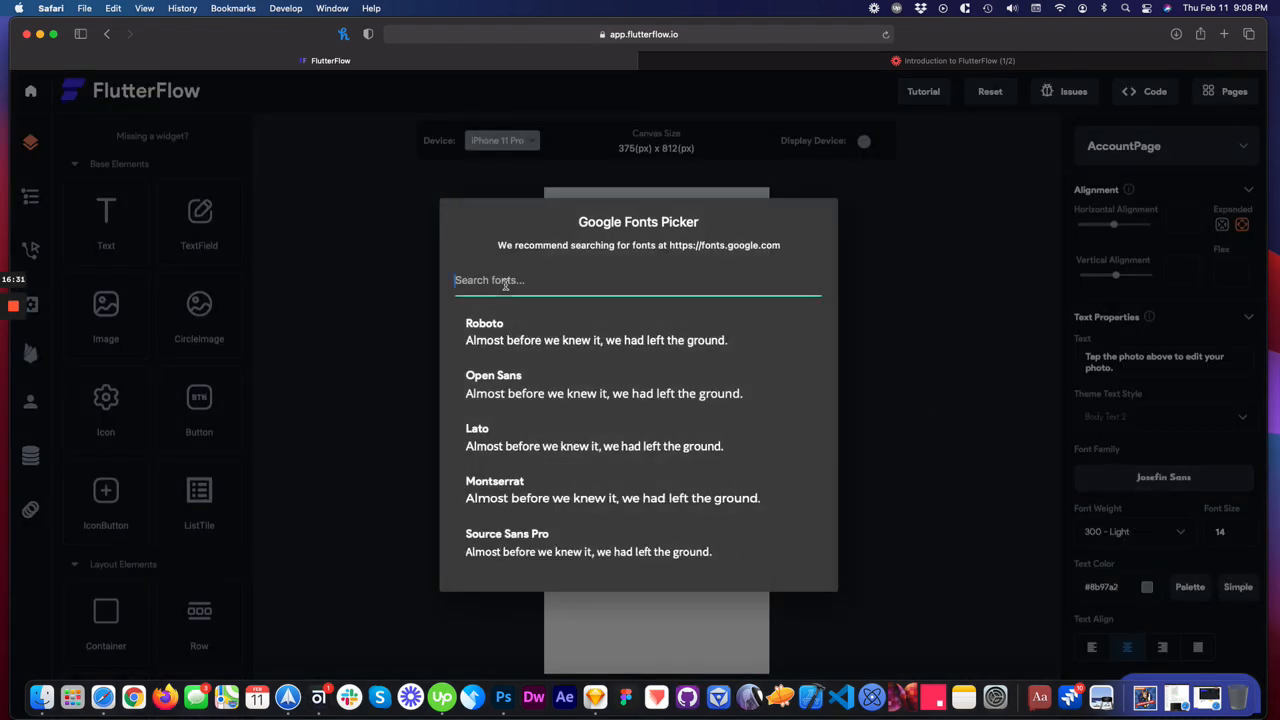
# - Find DM Sans in the font picker and apply it to the caption text below the profile photo
pyautogui.write('dn')
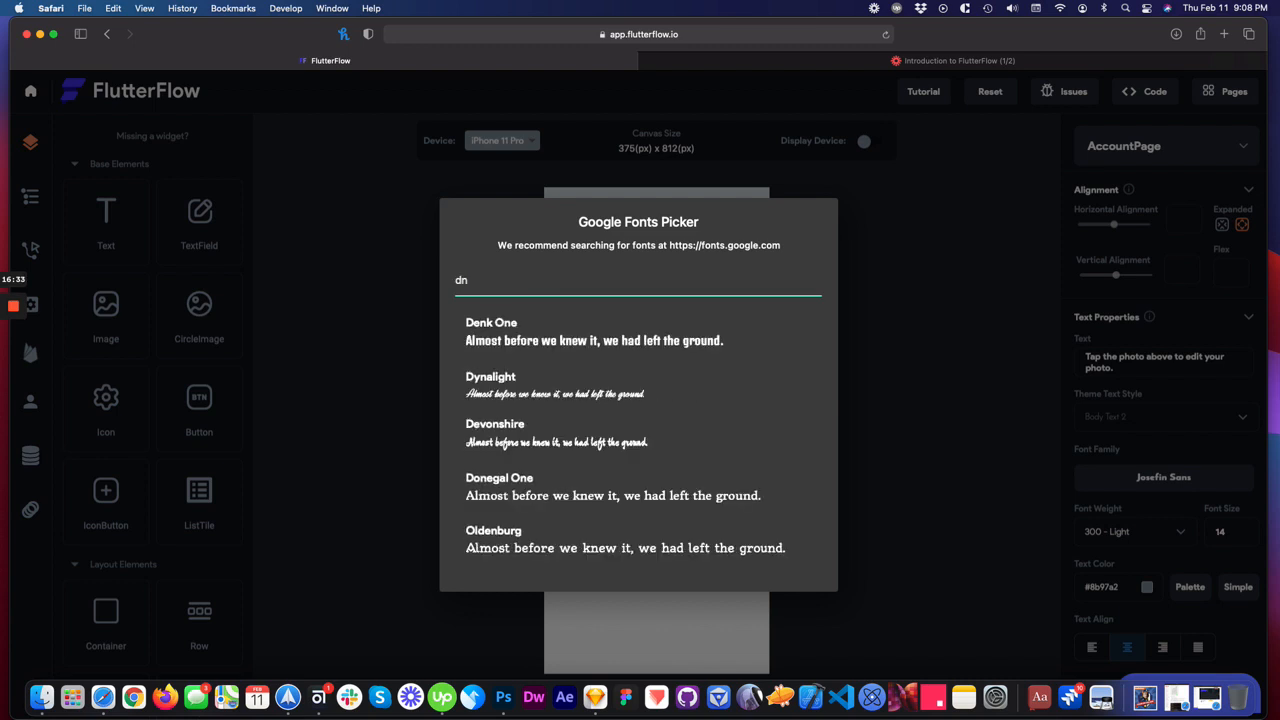
pyautogui.press('BackSpace')
pyautogui.write('m')
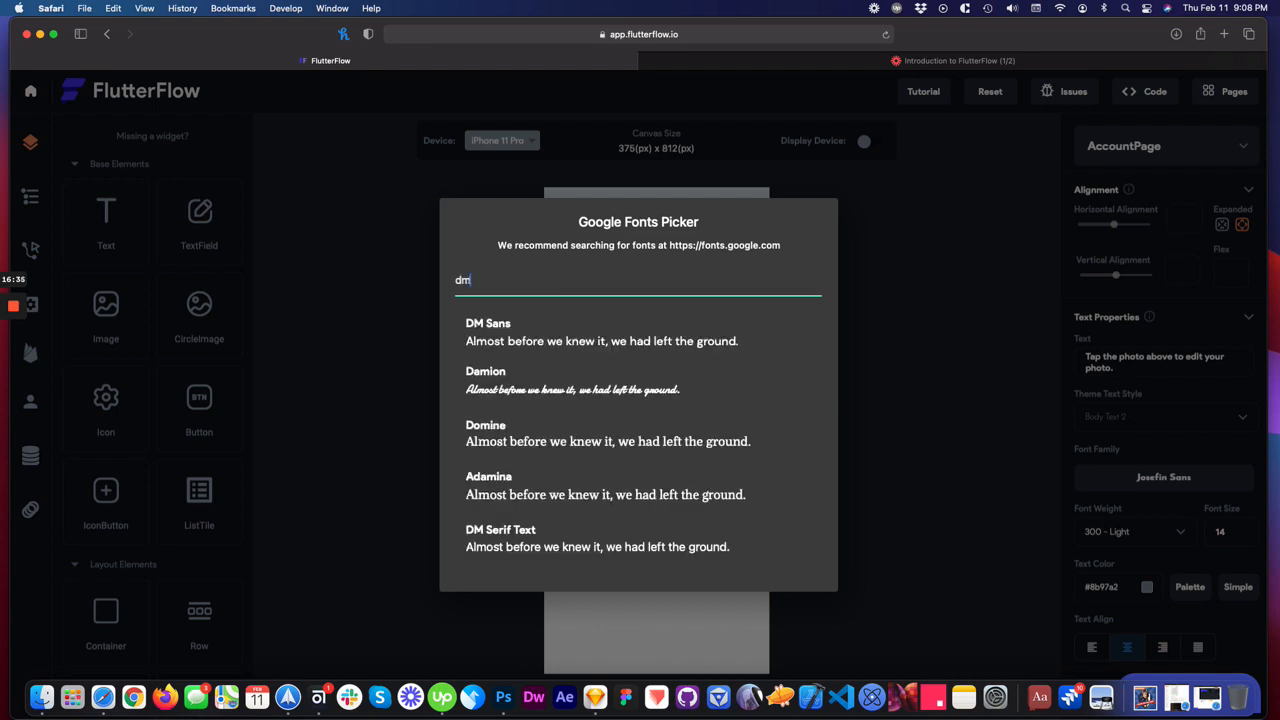
pyautogui.click(500, 335)
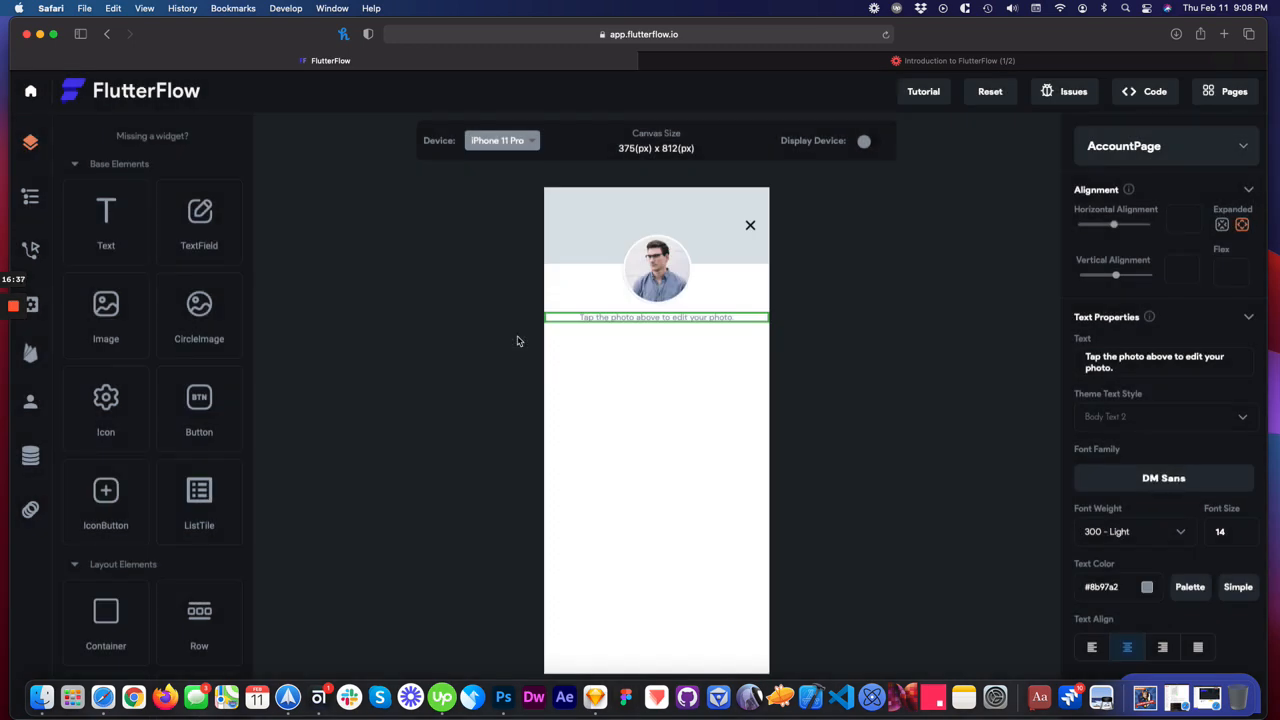
pyautogui.click(548, 340)
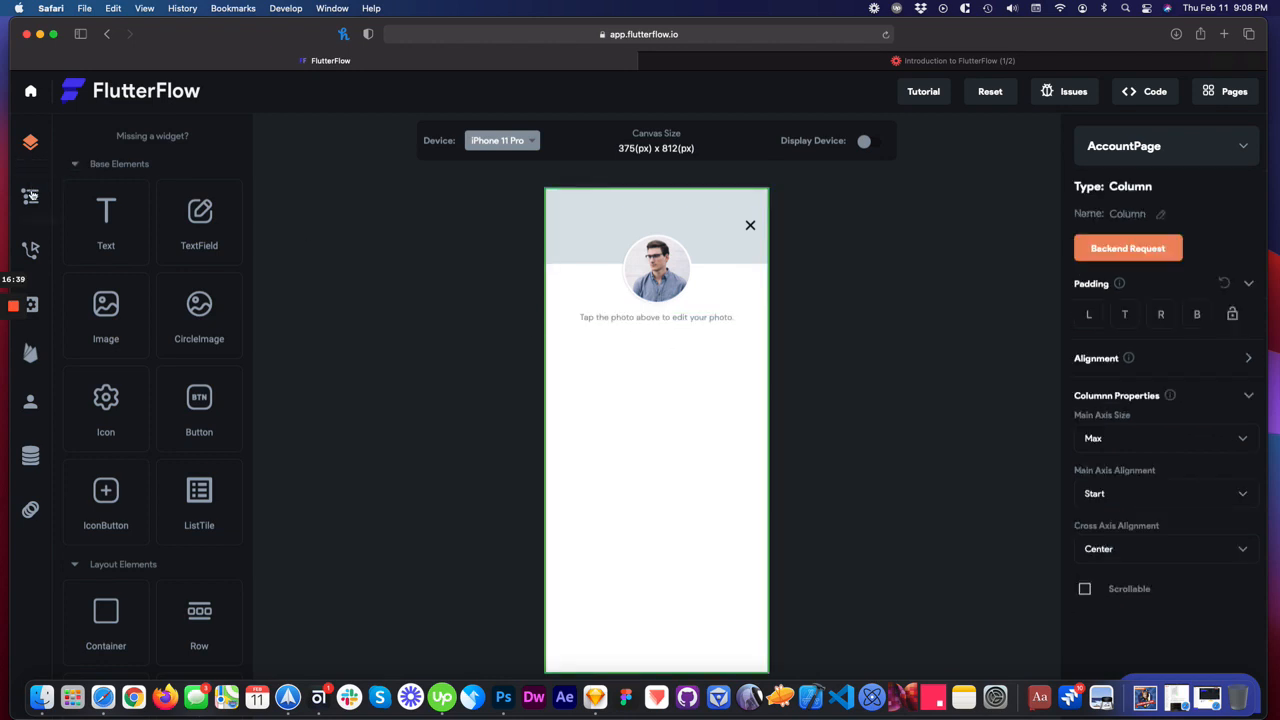
# - In the app settings, set both the primary and secondary font families to DM Sans
pyautogui.click(32, 304)
pyautogui.scroll(-2, 430, 383)
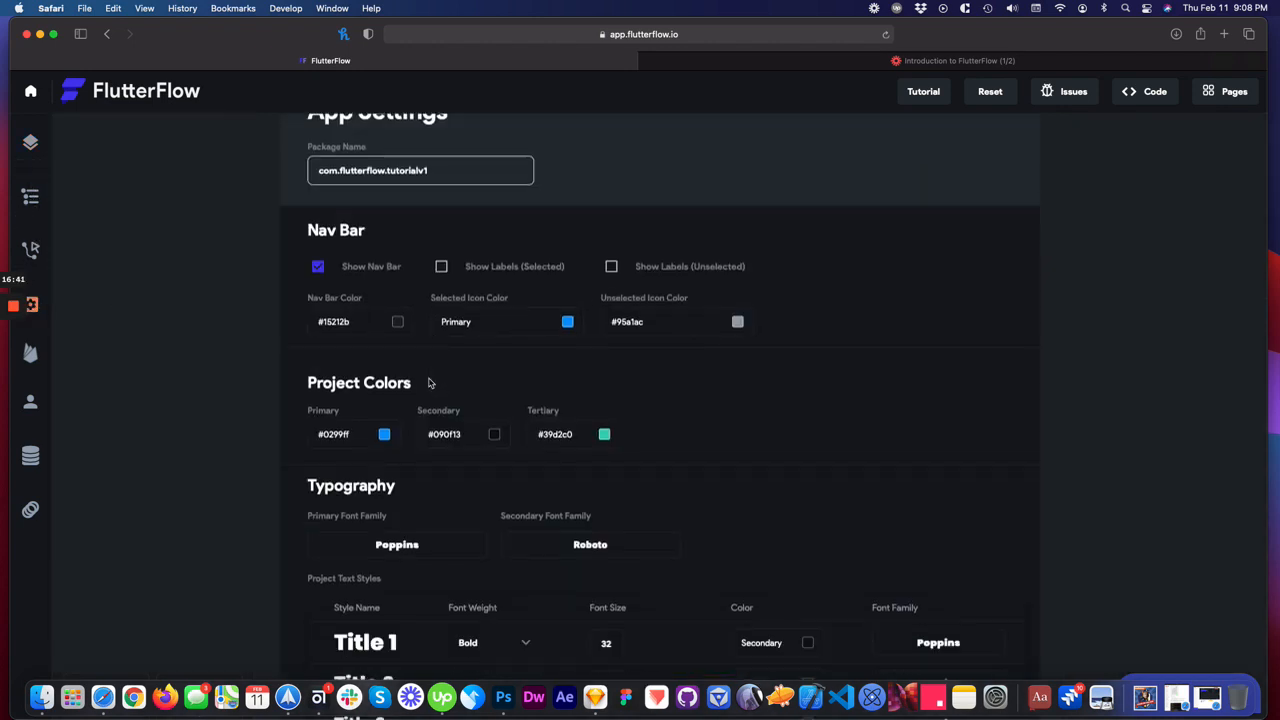
pyautogui.scroll(-3, 430, 383)
pyautogui.click(400, 335)
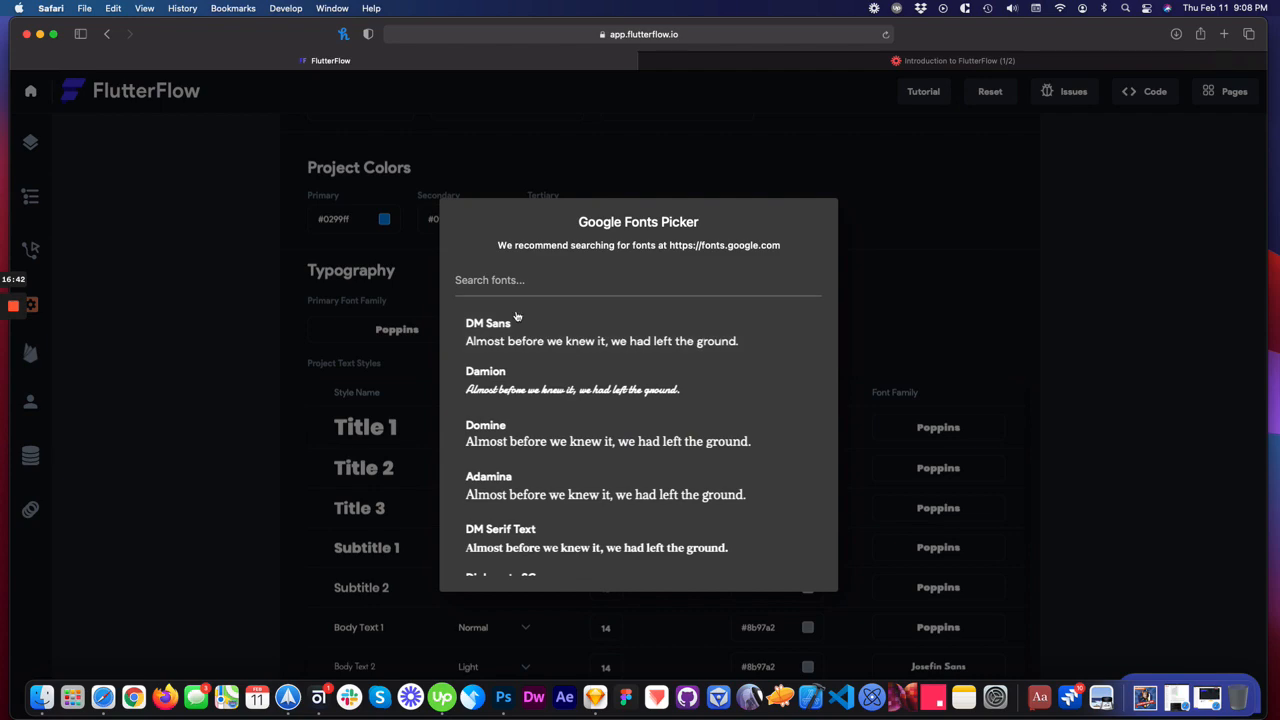
pyautogui.click(508, 337)
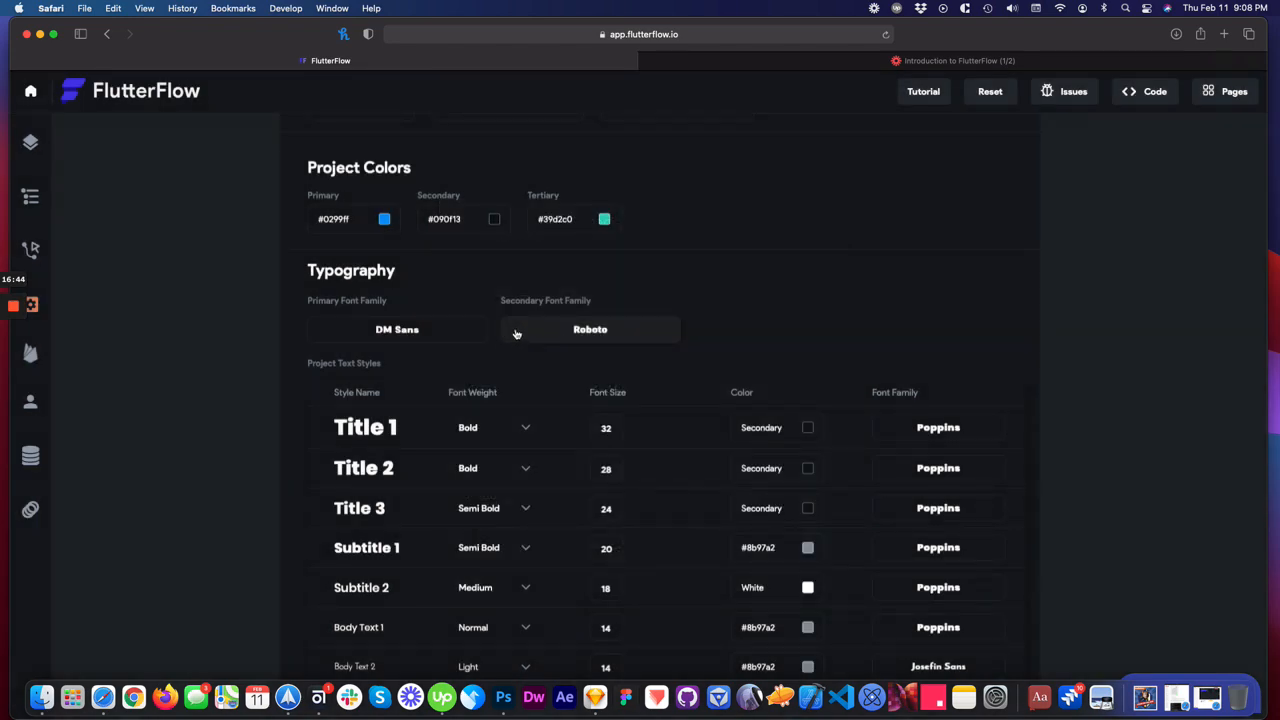
pyautogui.click(572, 333)
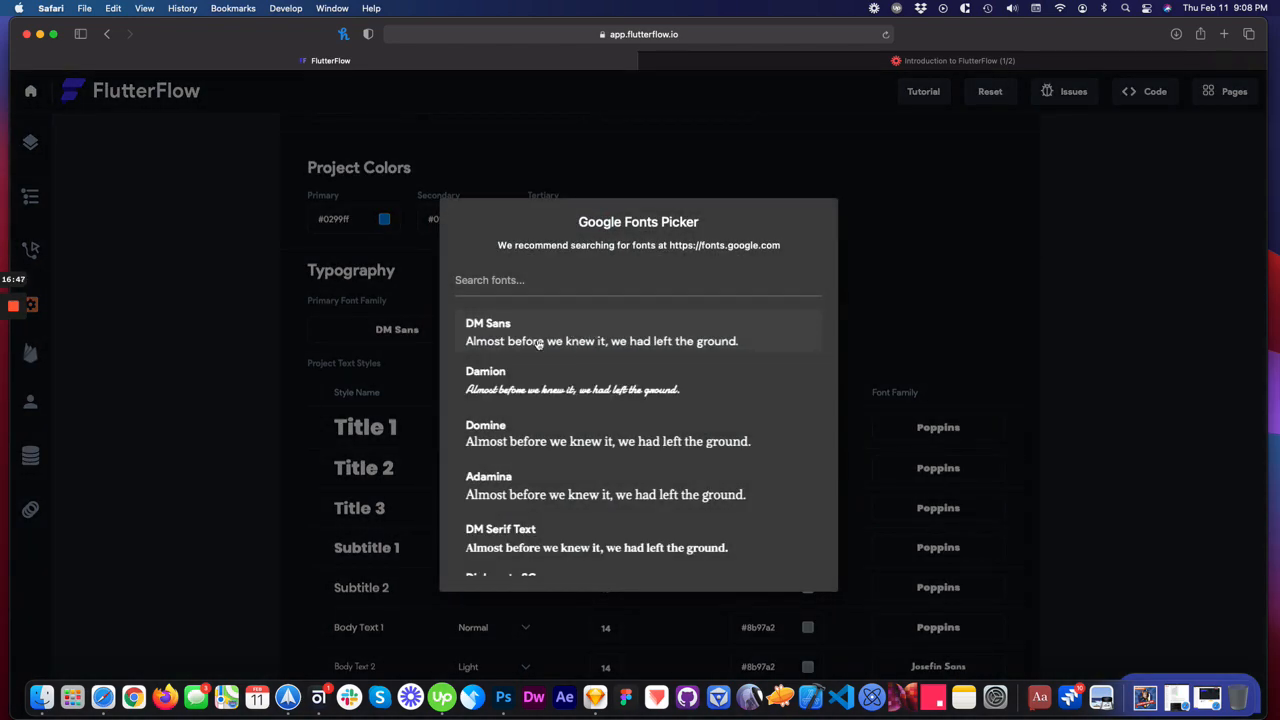
pyautogui.click(533, 337)
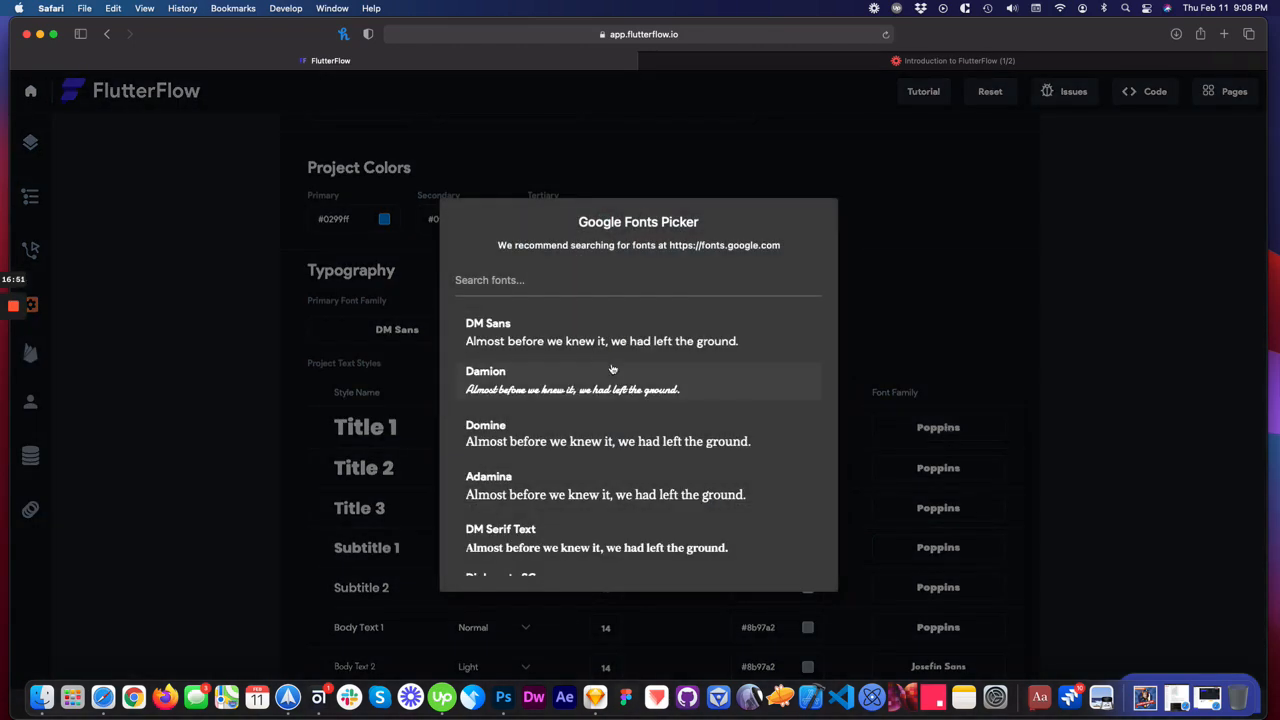
# - Set the font family of the Title 1, Title 2, Title 3, Subtitle 1 and Subtitle 2 styles to DM Sans
pyautogui.click(532, 333)
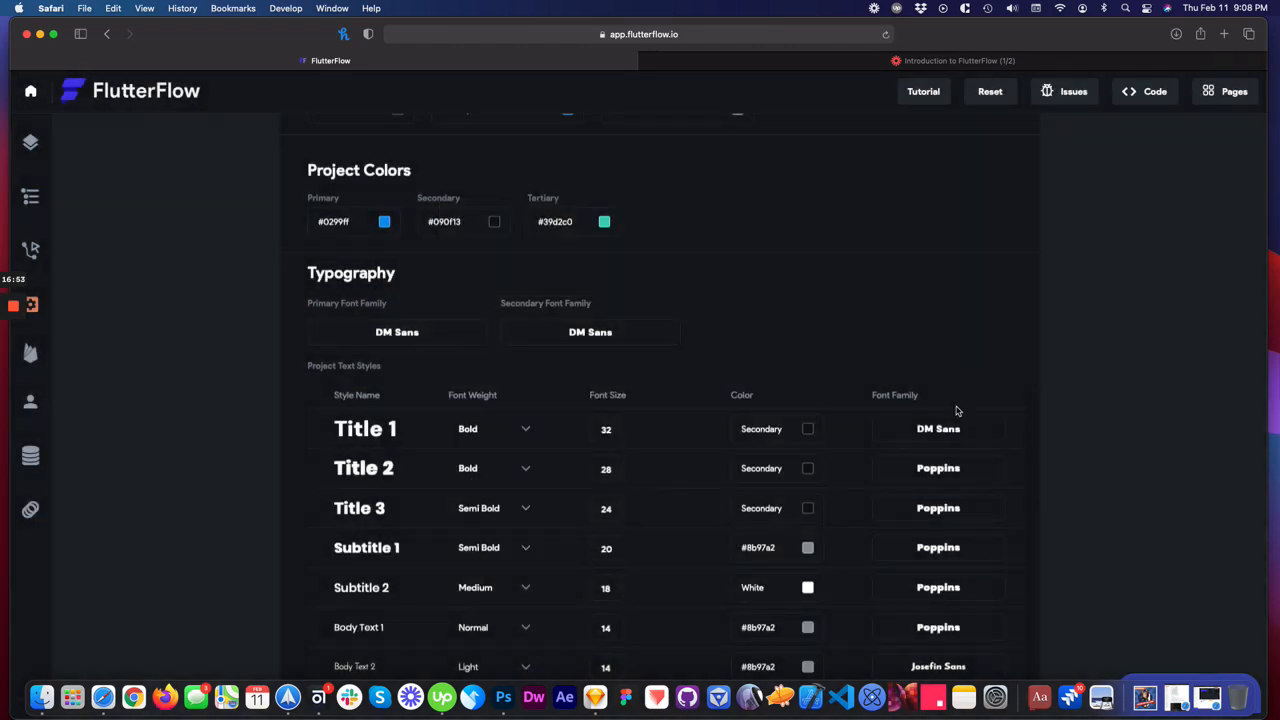
pyautogui.click(938, 469)
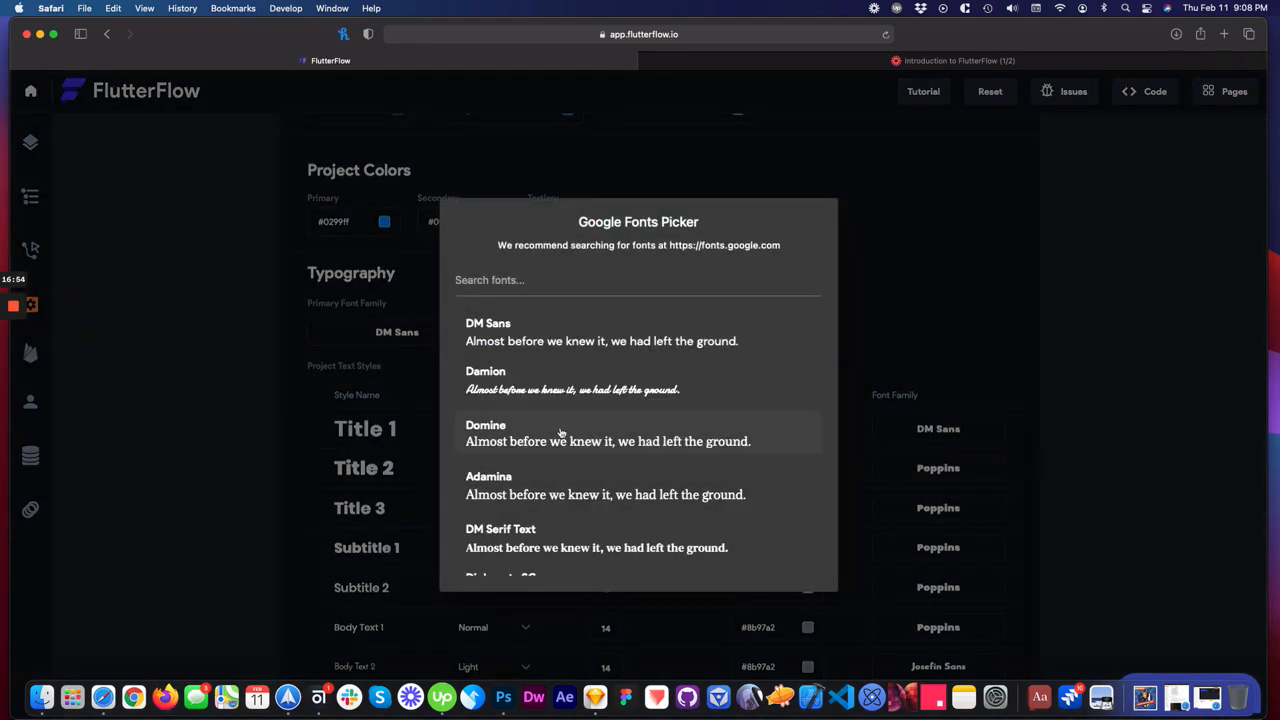
pyautogui.click(572, 345)
pyautogui.click(938, 508)
pyautogui.click(522, 334)
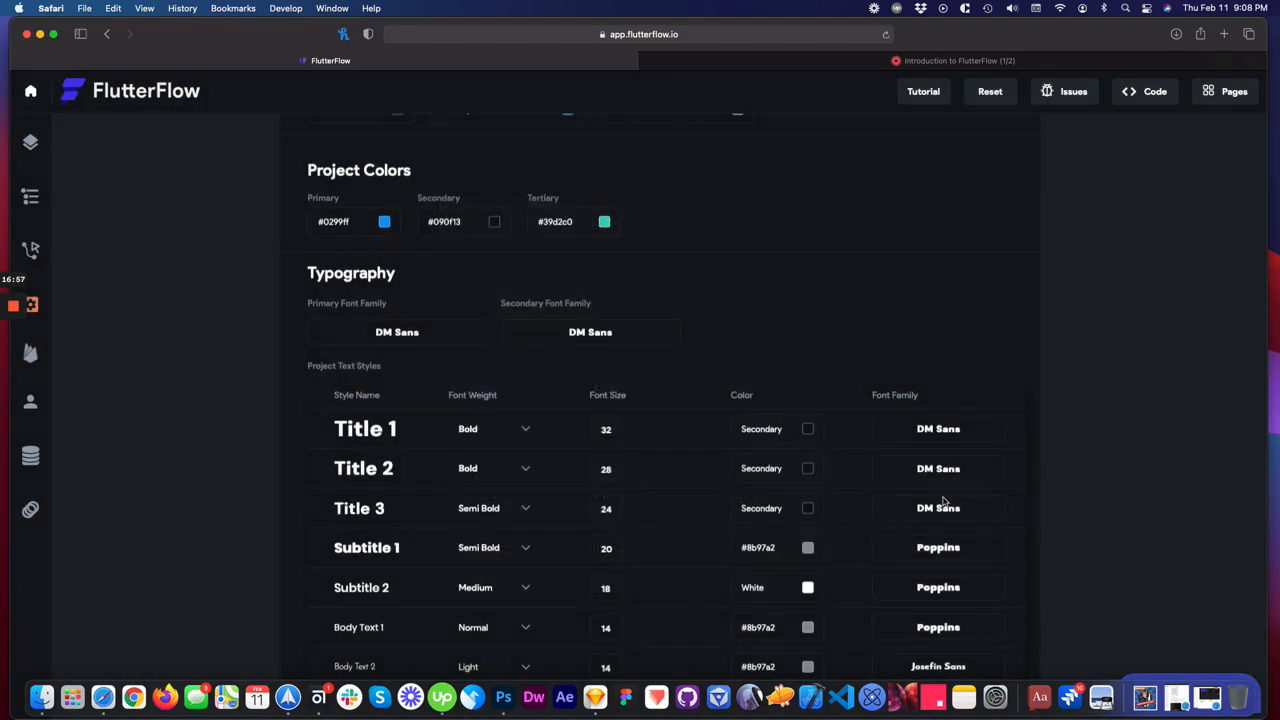
pyautogui.click(938, 547)
pyautogui.click(619, 348)
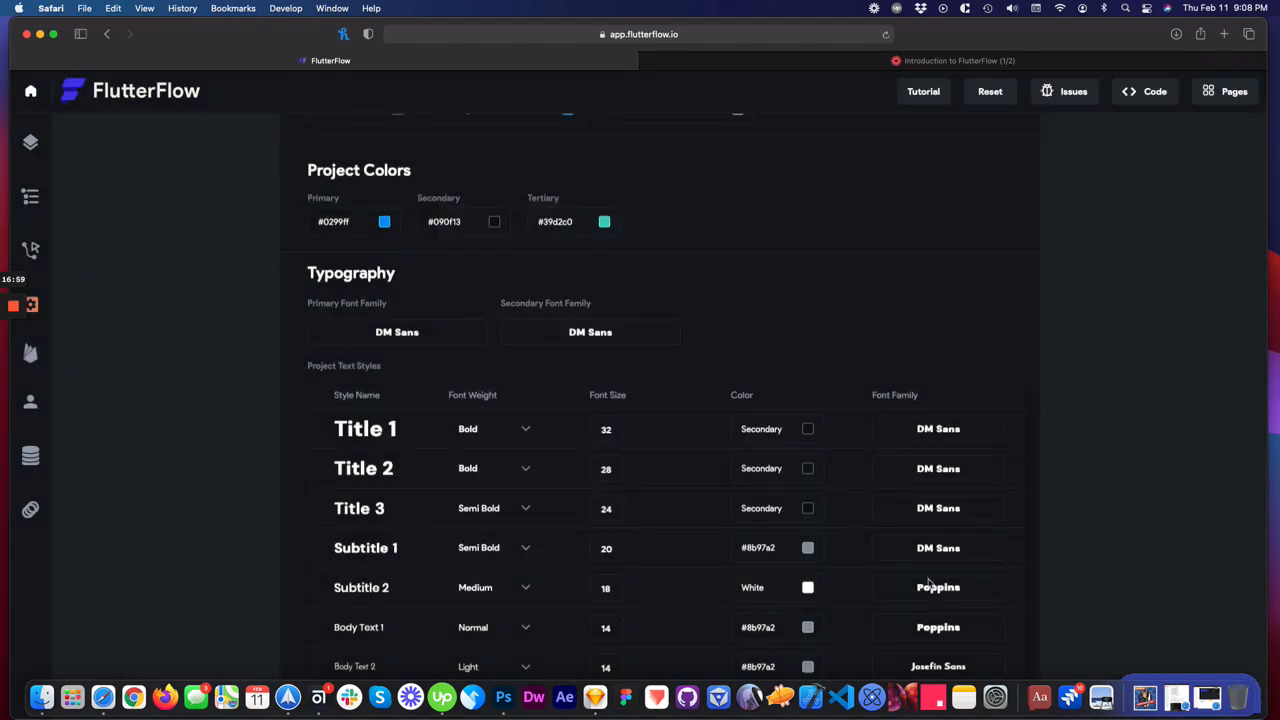
pyautogui.click(938, 587)
pyautogui.click(465, 345)
# - Resize the browser window to clear the dock and set the Body Text 1 and Body Text 2 font families to DM Sans
pyautogui.moveTo(14, 715); pyautogui.dragTo(24, 652)
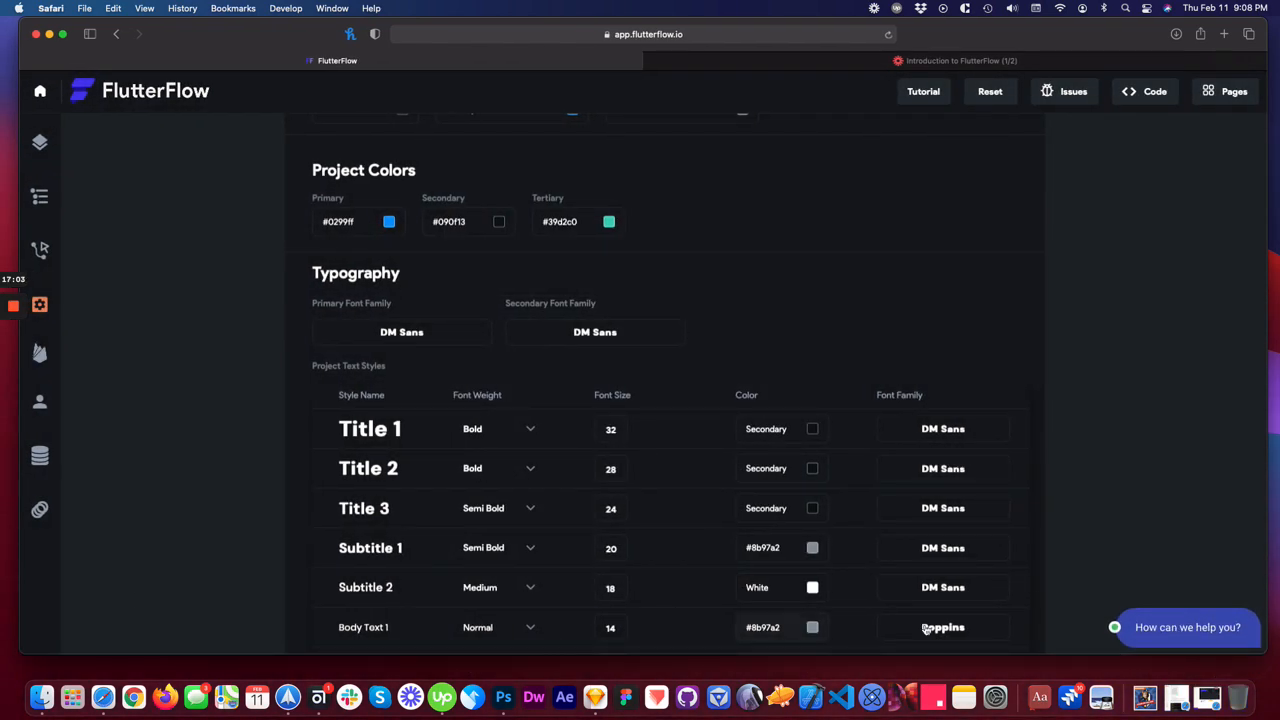
pyautogui.scroll(-2, 927, 630)
pyautogui.click(958, 566)
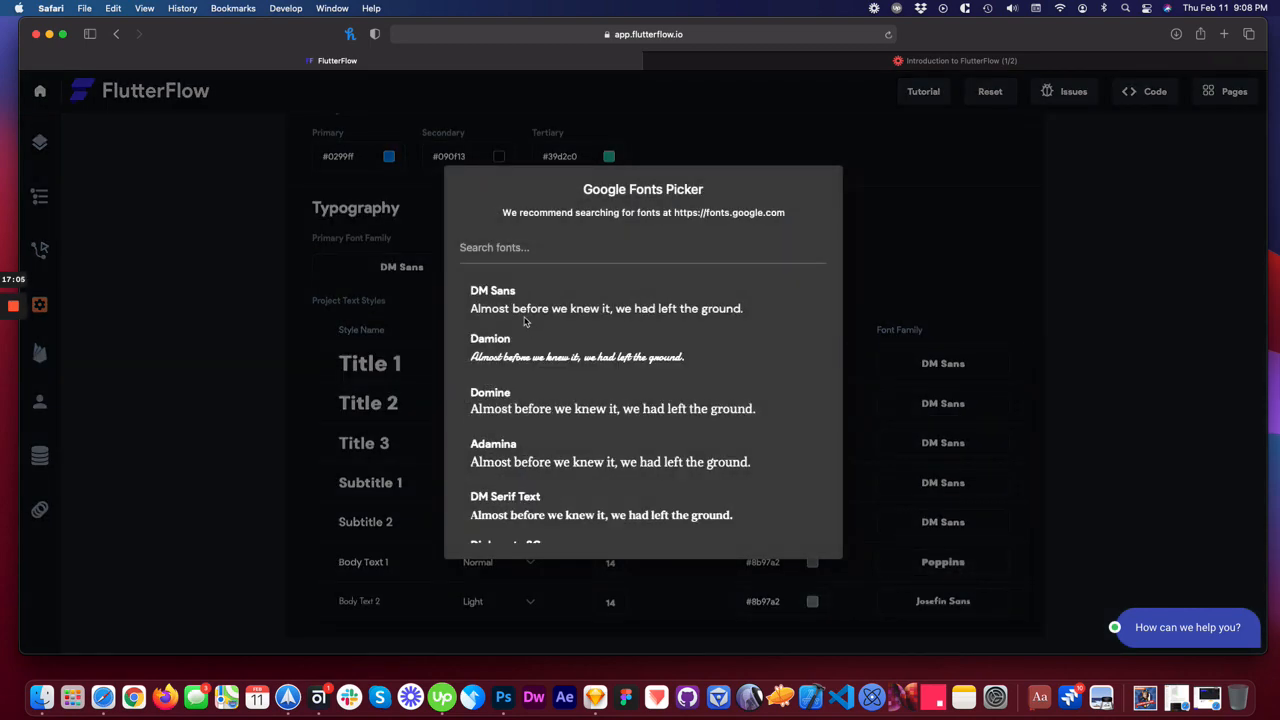
pyautogui.click(512, 297)
pyautogui.click(917, 604)
pyautogui.click(579, 296)
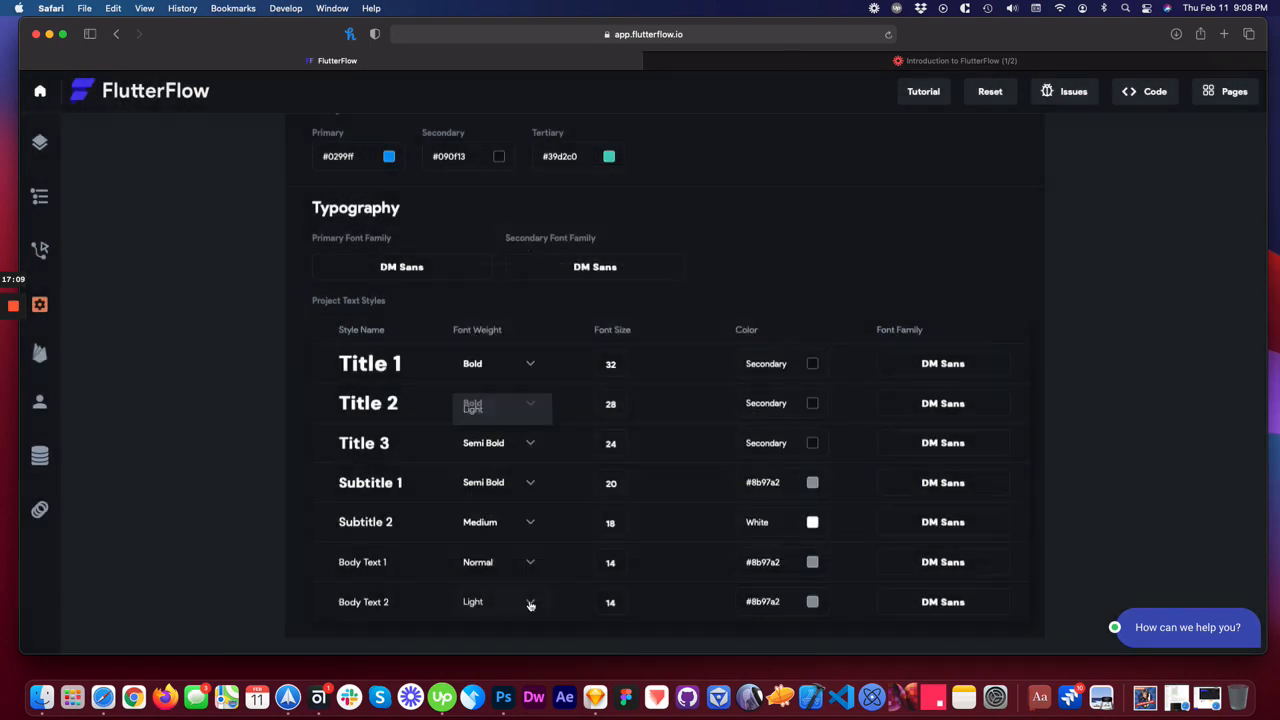
# - Set the font weight of Body Text 2 to Normal and of Body Text 1 to Semi Bold
pyautogui.click(529, 601)
pyautogui.click(508, 447)
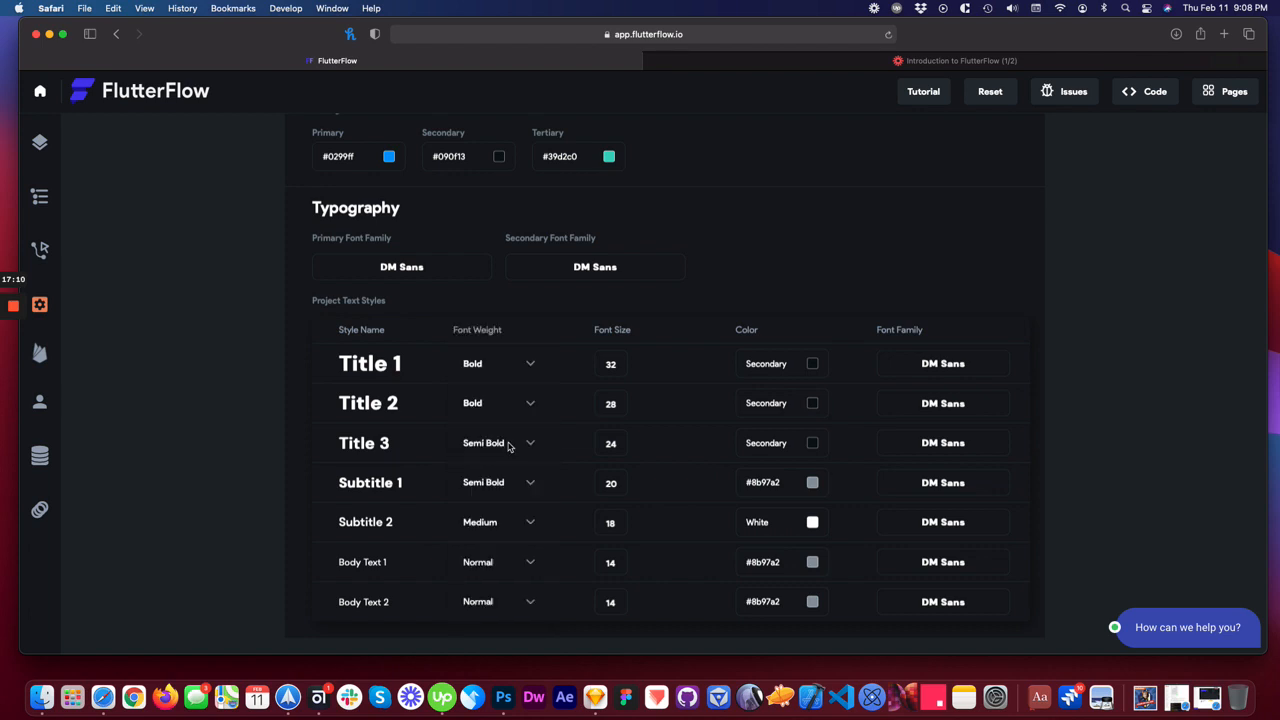
pyautogui.click(530, 564)
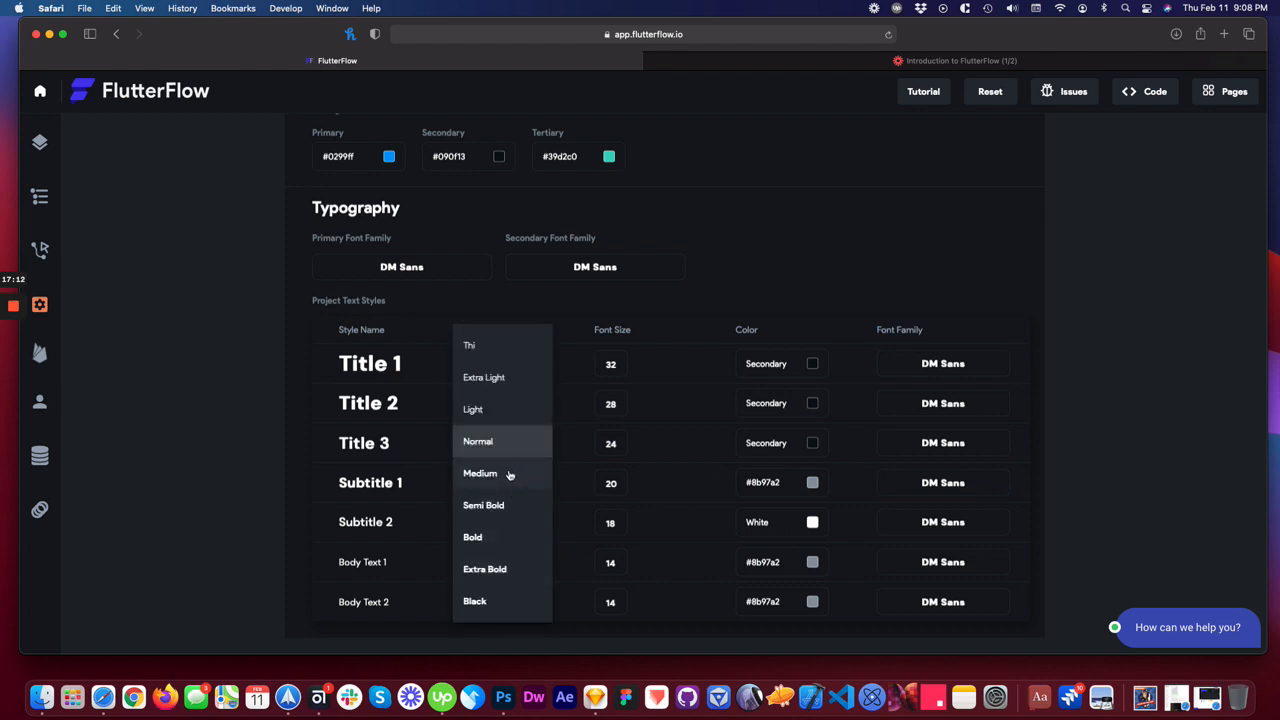
pyautogui.click(502, 506)
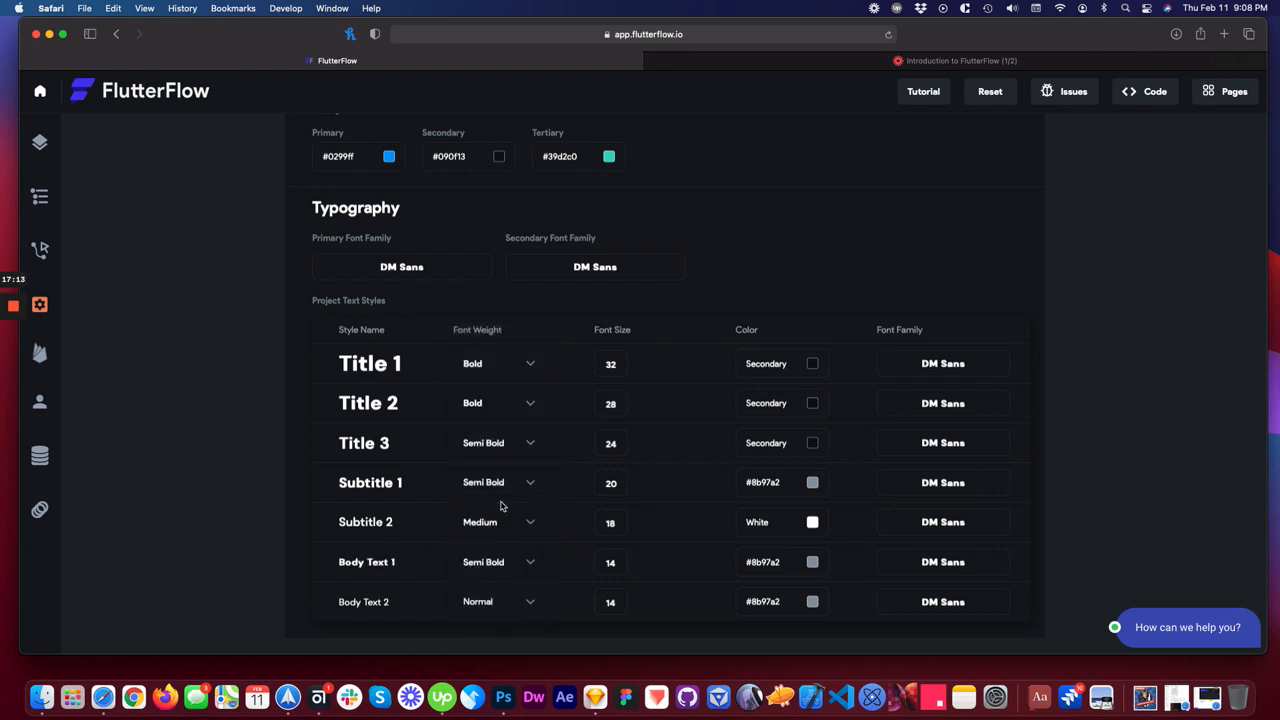
# - Set the font size of the Body Text 1 style to 16 and review the remaining app settings
pyautogui.click(620, 563)
pyautogui.press('BackSpace')
pyautogui.write('6')
pyautogui.scroll(1, 643, 545)
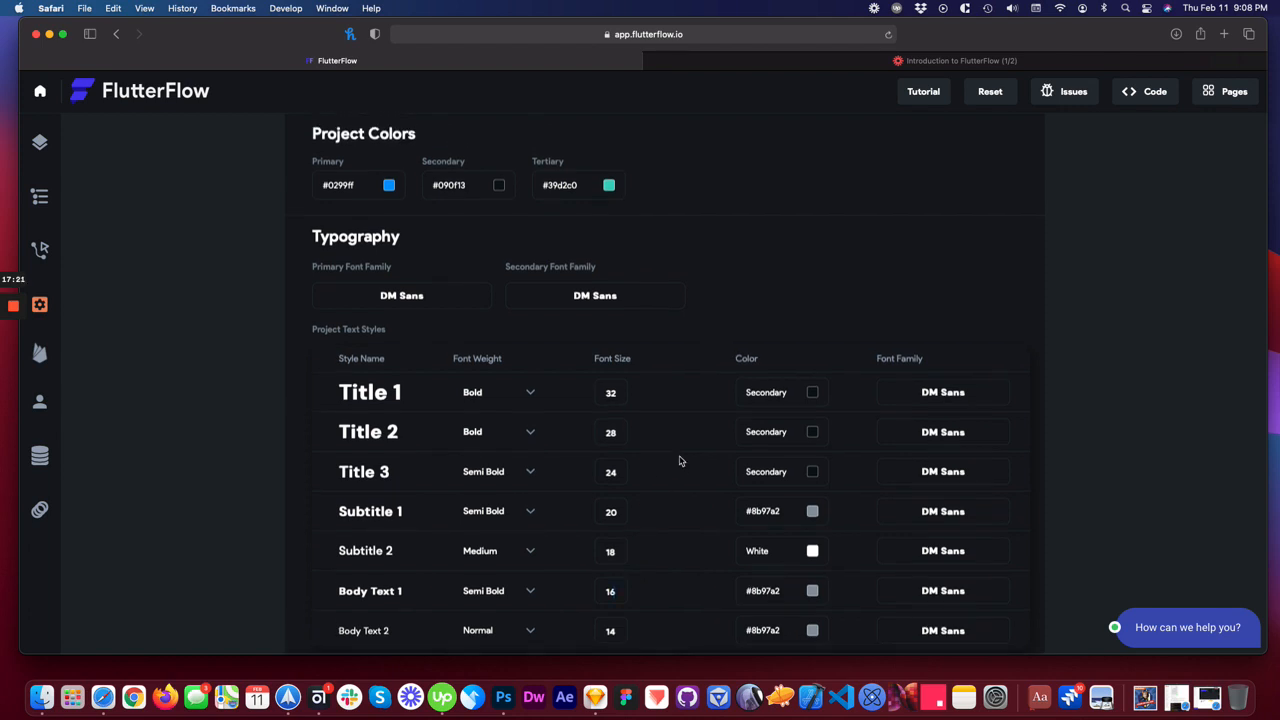
pyautogui.scroll(-1, 752, 418)
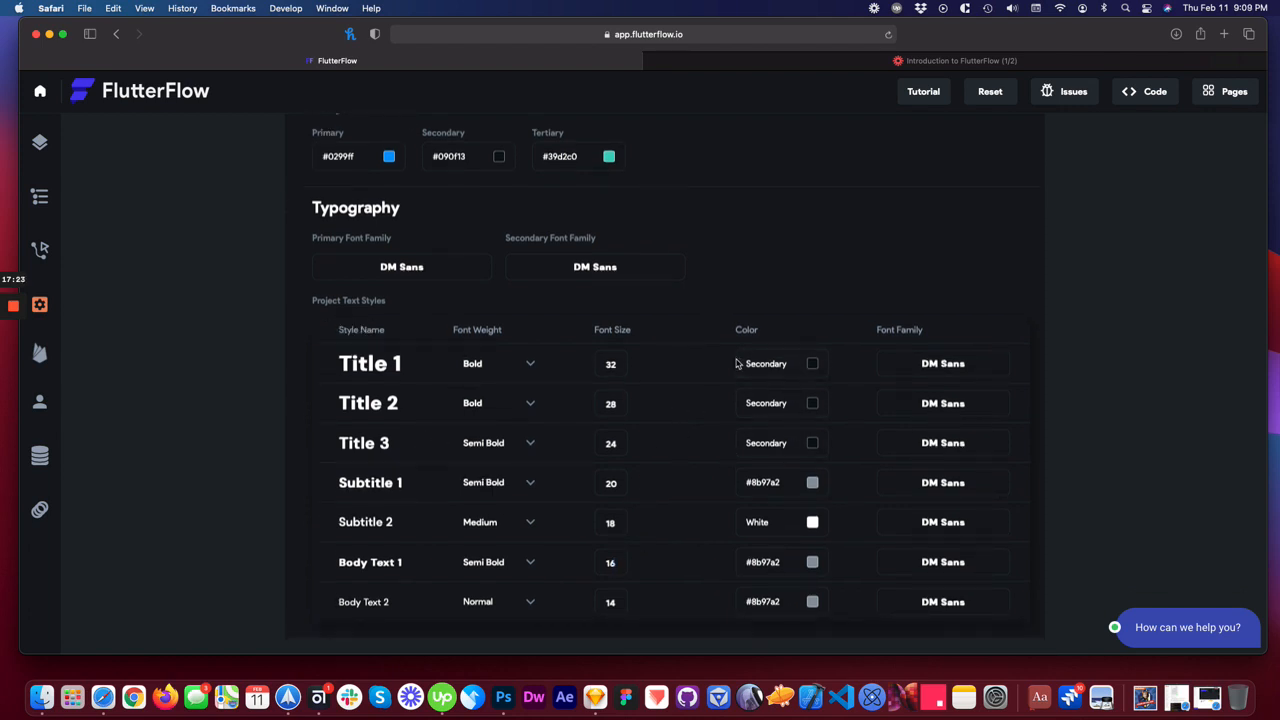
pyautogui.scroll(10, 700, 370)
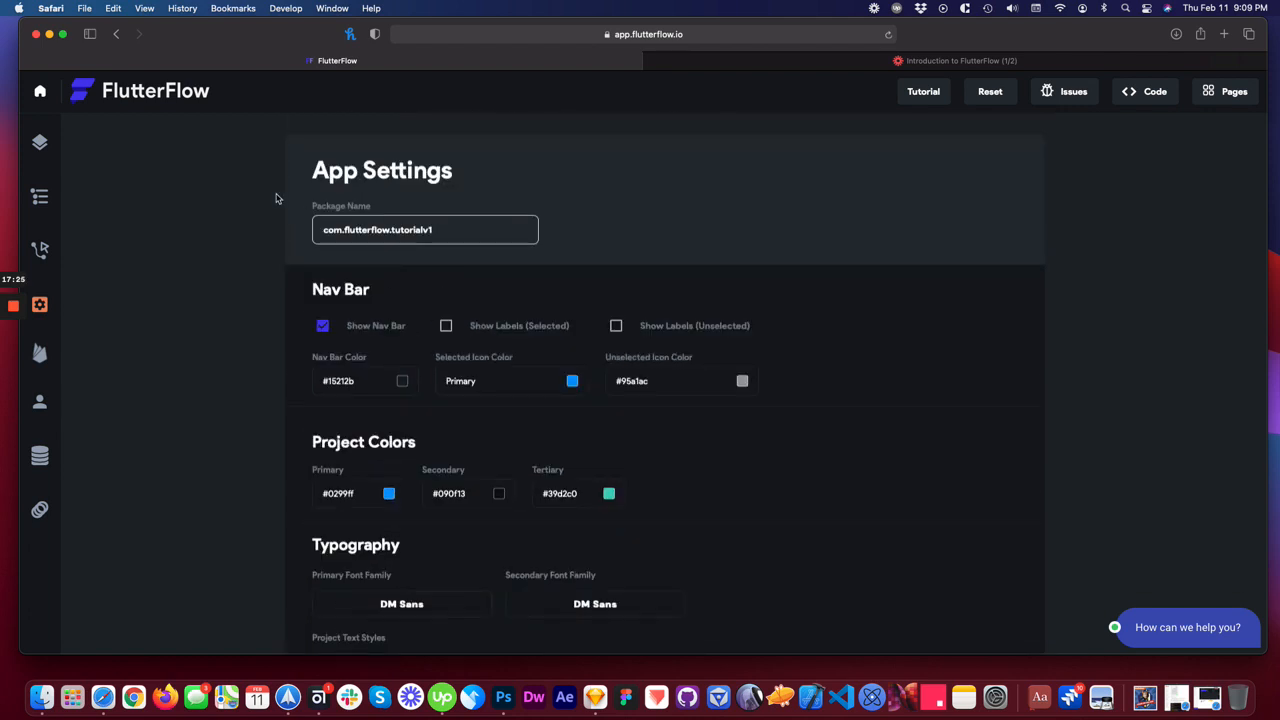
# - Return to the AccountPage canvas, then switch to Sketch and examine the profile page mockup's Change Email label and Email input
pyautogui.click(40, 142)
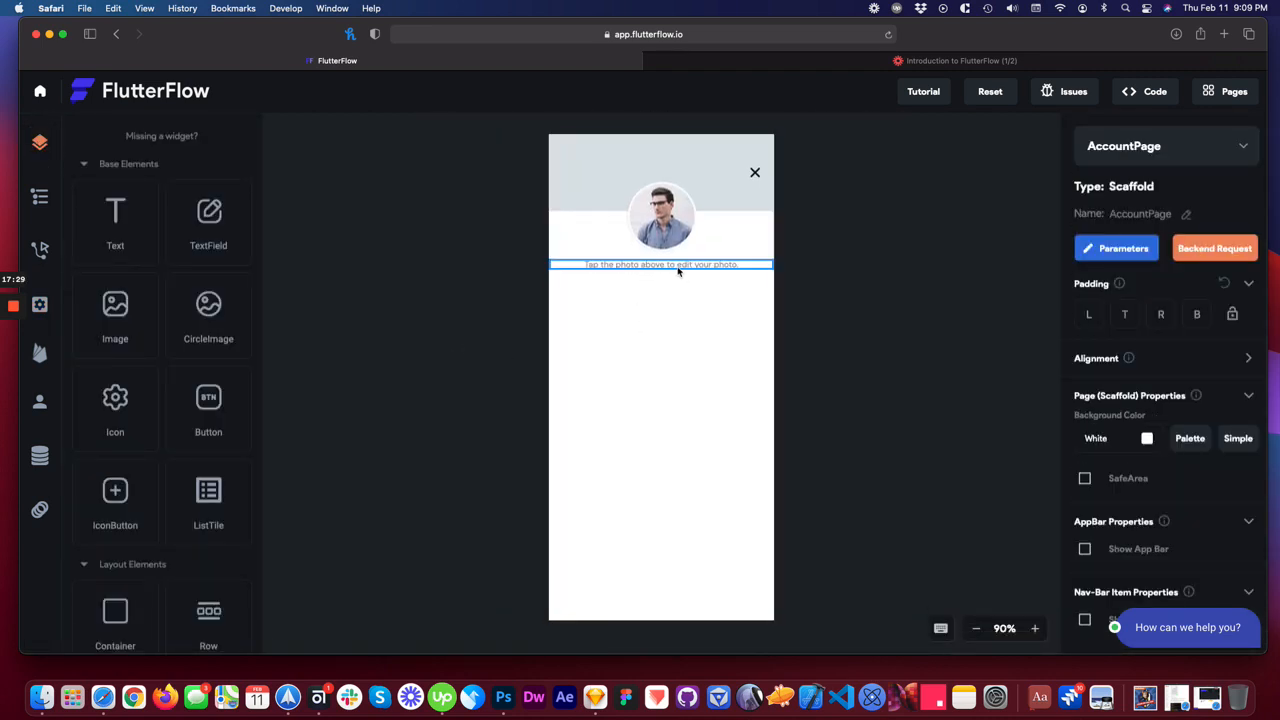
pyautogui.click(677, 266)
pyautogui.click(890, 360)
pyautogui.hotkey('ctrl', 'Left')
pyautogui.scroll(-2, 530, 340)
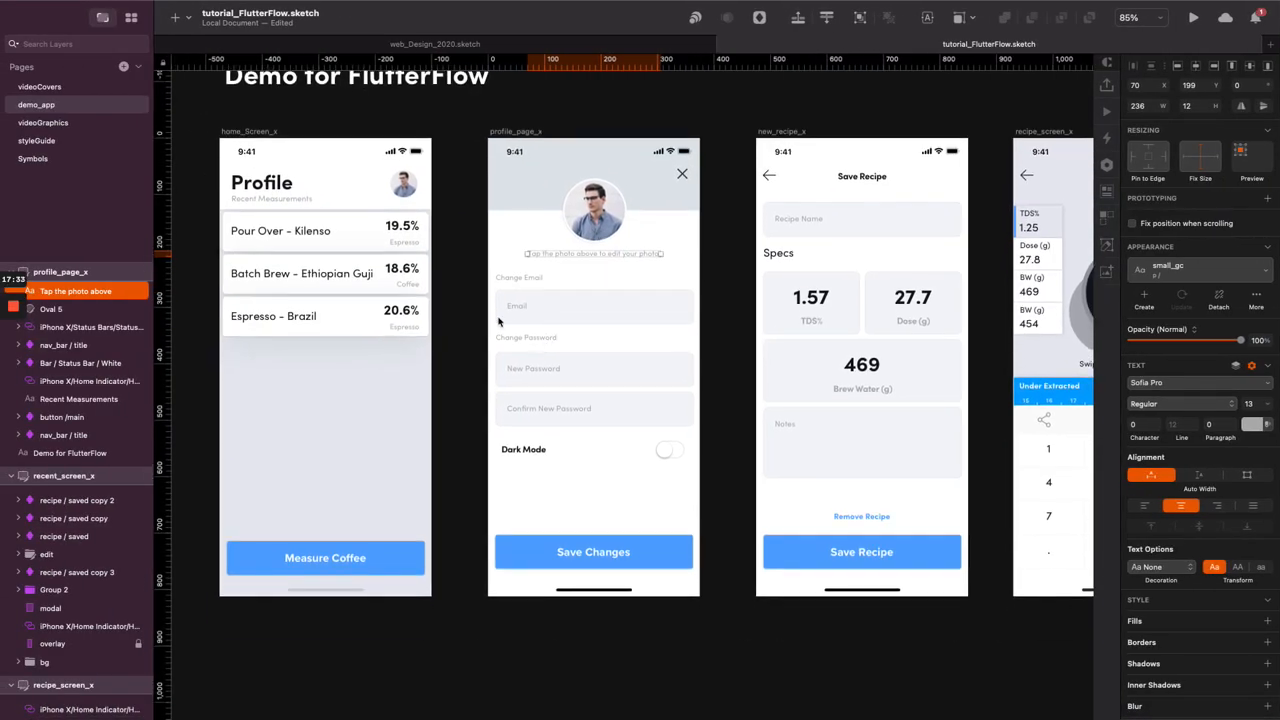
pyautogui.press('Escape')
pyautogui.click(527, 312)
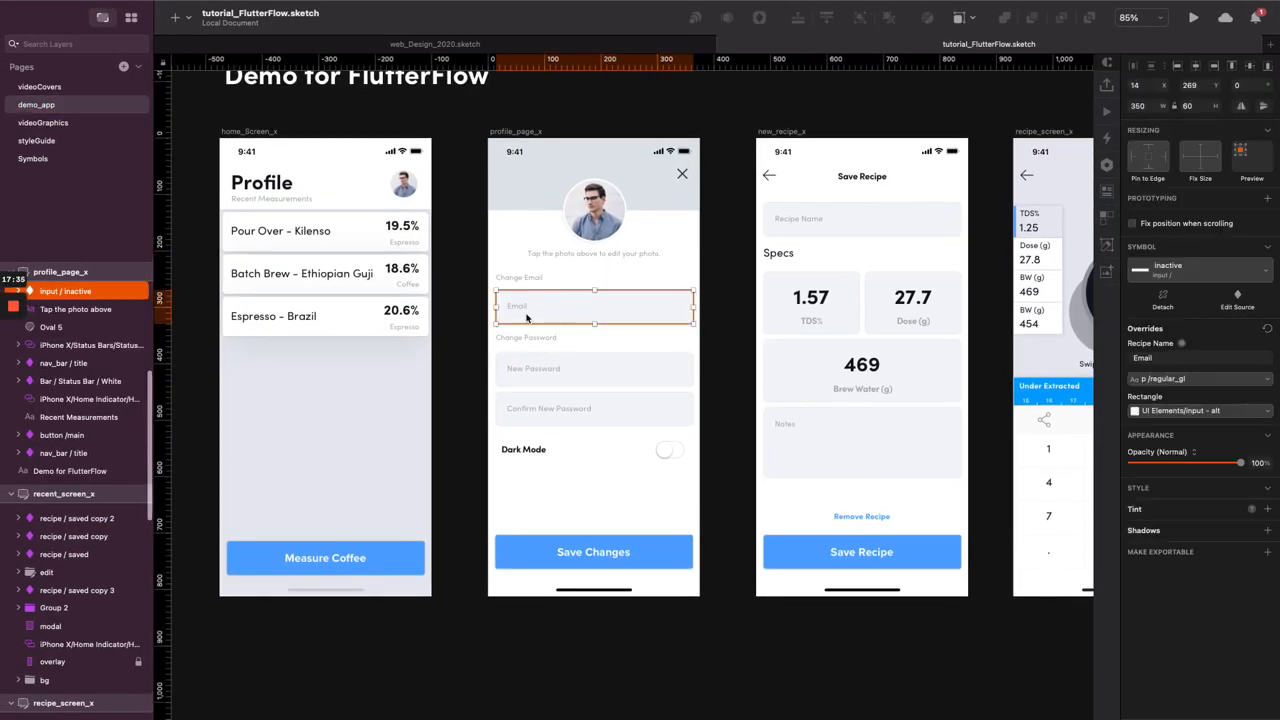
pyautogui.click(594, 287)
# - Switch back to FlutterFlow and add a Row containing a Text widget below the photo caption
pyautogui.hotkey('ctrl', 'Right')
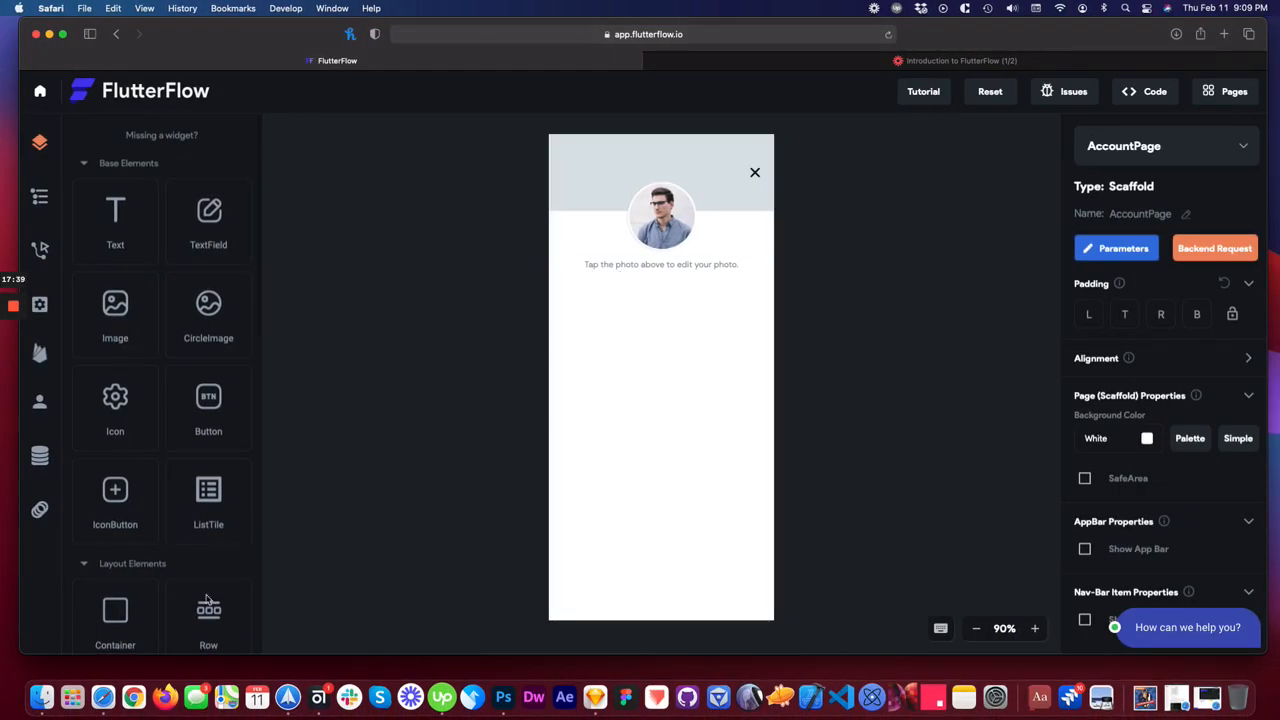
pyautogui.moveTo(207, 598); pyautogui.dragTo(610, 298)
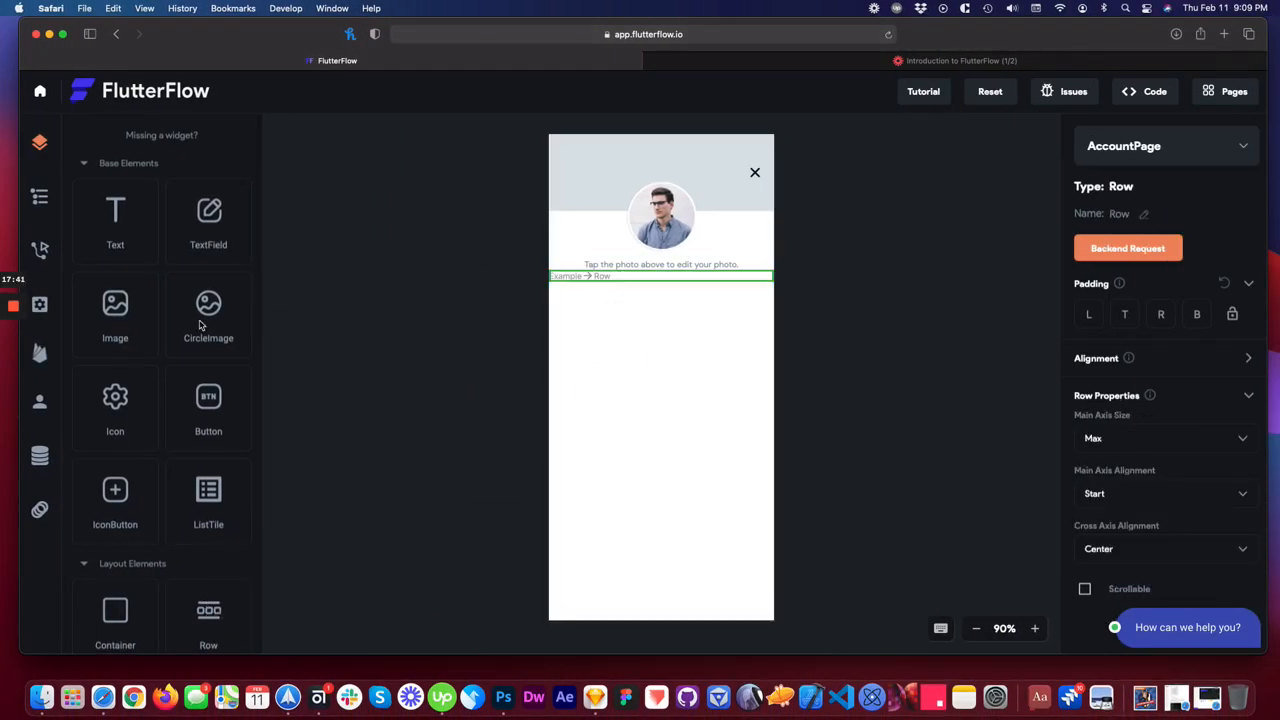
pyautogui.moveTo(140, 236); pyautogui.dragTo(605, 290)
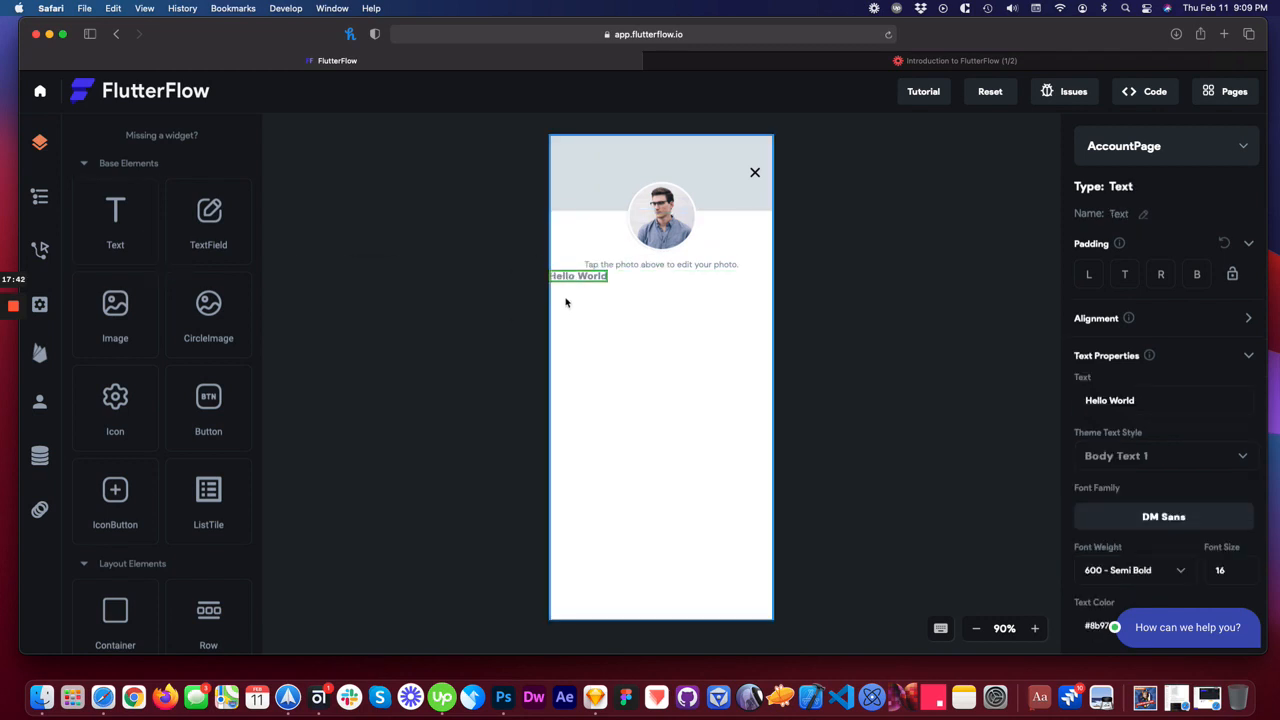
# - Set the new text's top padding to 12 and its left padding to 16
pyautogui.click(1124, 275)
pyautogui.write('10')
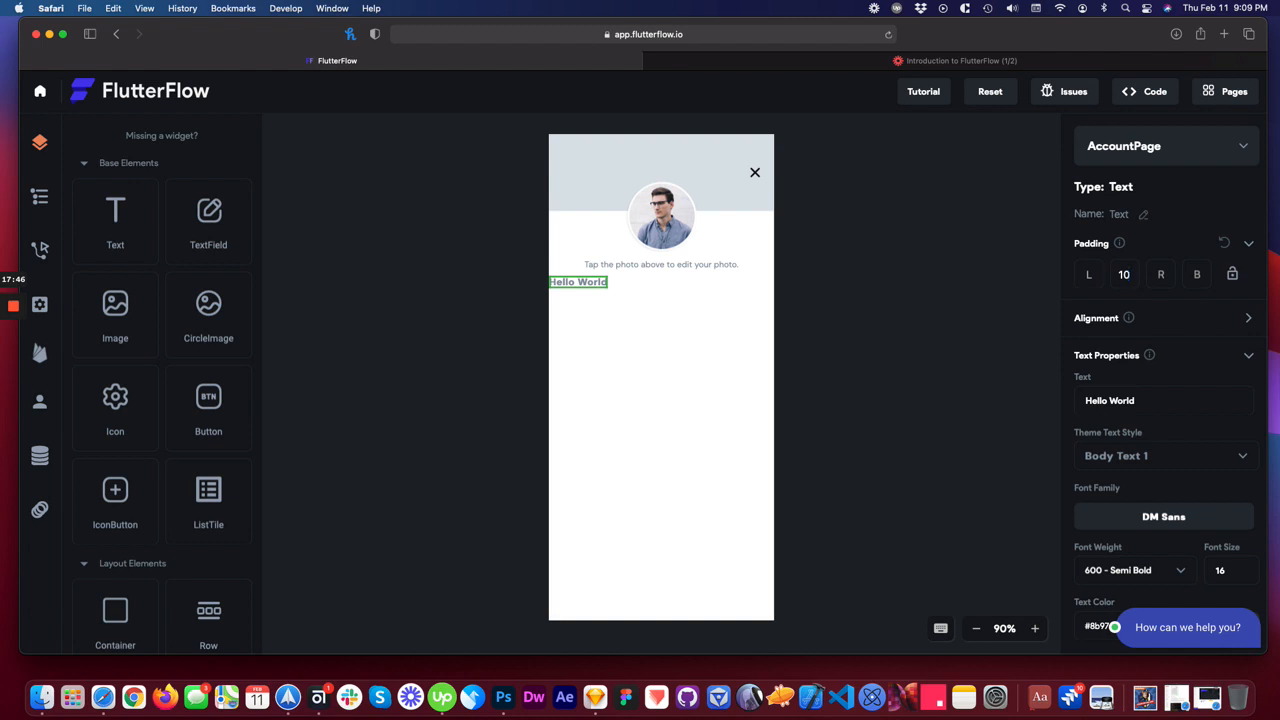
pyautogui.write('\\2')
pyautogui.press('BackSpace')
pyautogui.press('BackSpace')
pyautogui.write('2')
pyautogui.click(1089, 277)
pyautogui.write('1')
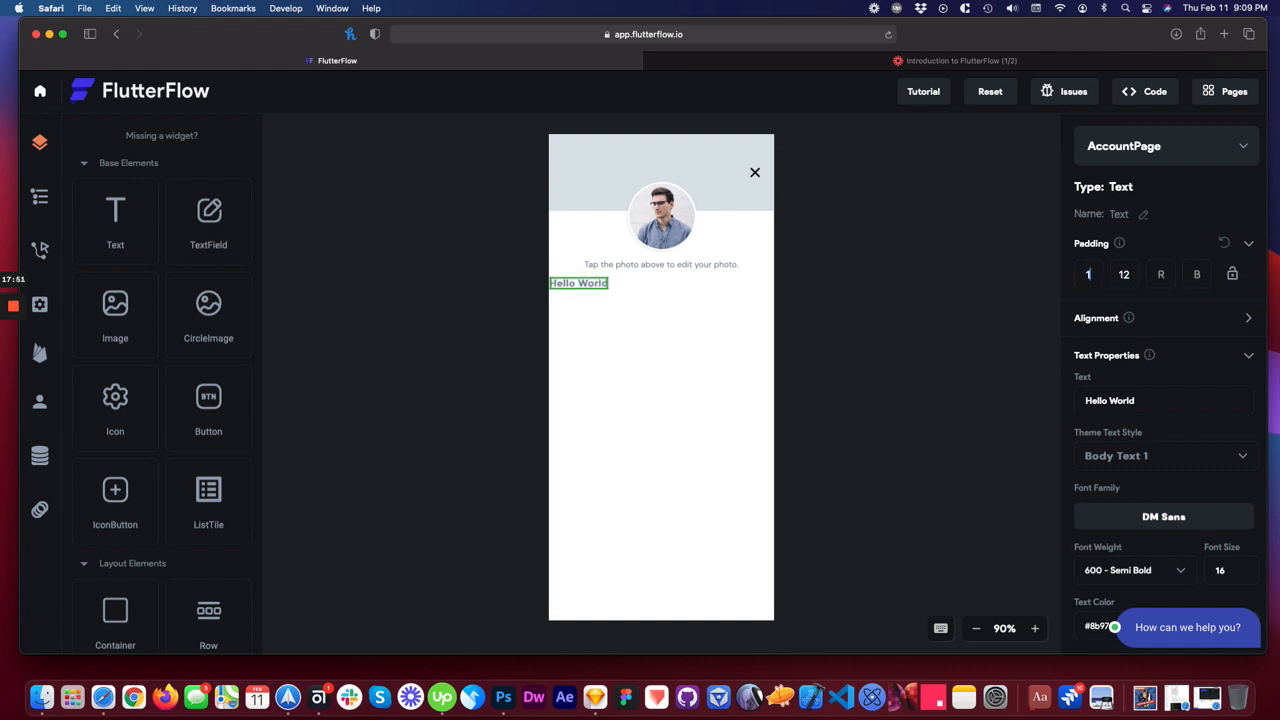
pyautogui.write('6')
# - Apply the Body Text 2 theme style to the new text and change its wording to "Change Email"
pyautogui.click(1148, 462)
pyautogui.click(1142, 486)
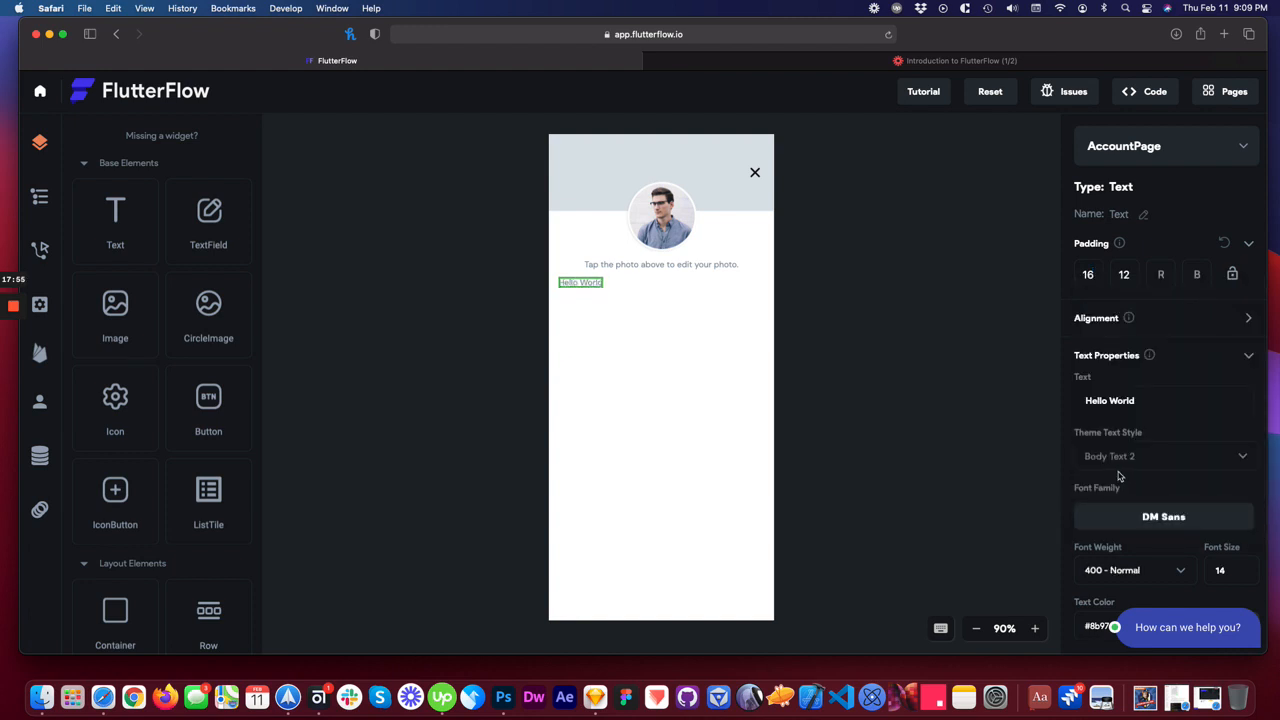
pyautogui.moveTo(1138, 398); pyautogui.dragTo(1072, 396)
pyautogui.write('Change Email')
pyautogui.click(431, 256)
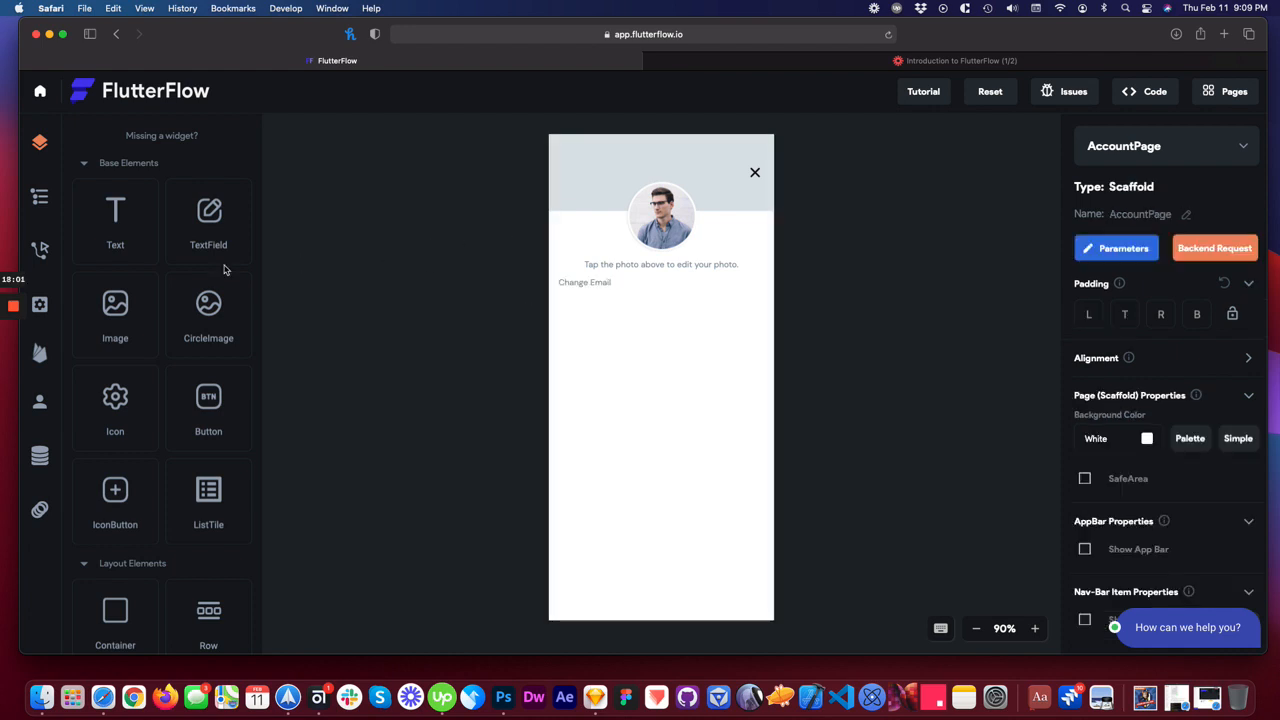
# - Add another Row to the page directly below the Change Email row
pyautogui.scroll(-3, 228, 415)
pyautogui.scroll(-1, 228, 415)
pyautogui.moveTo(235, 445); pyautogui.dragTo(594, 306)
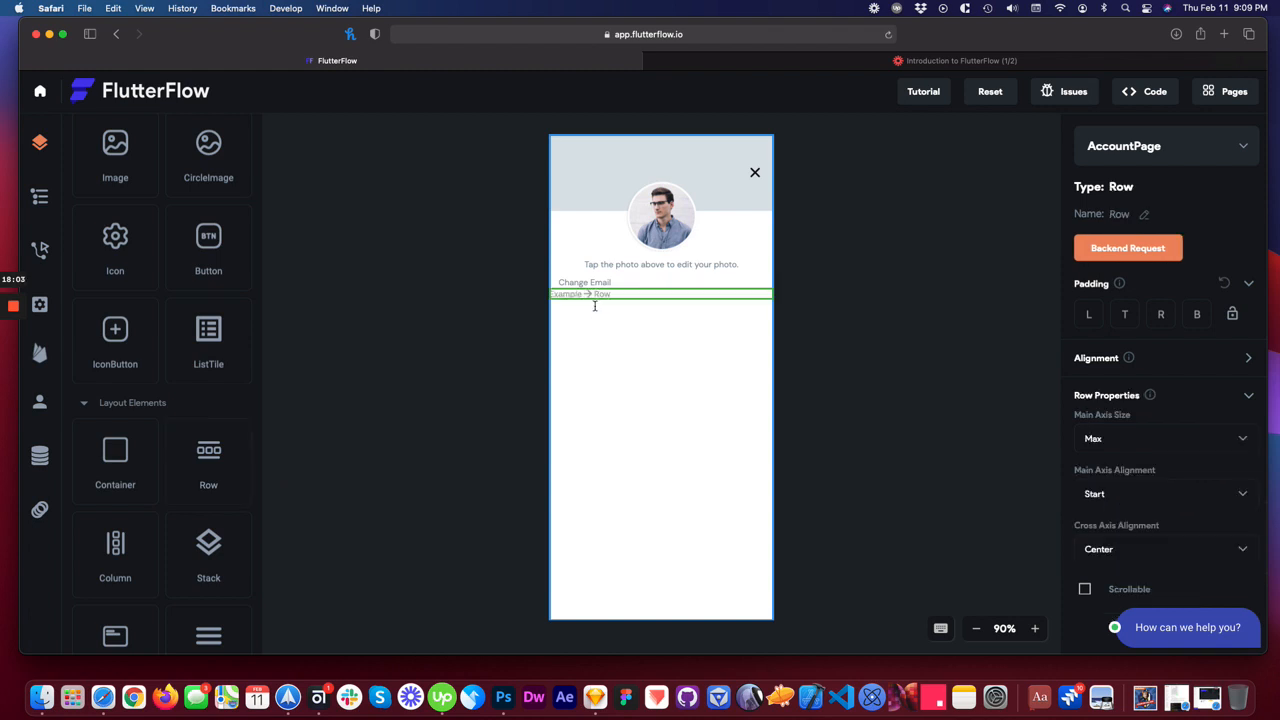
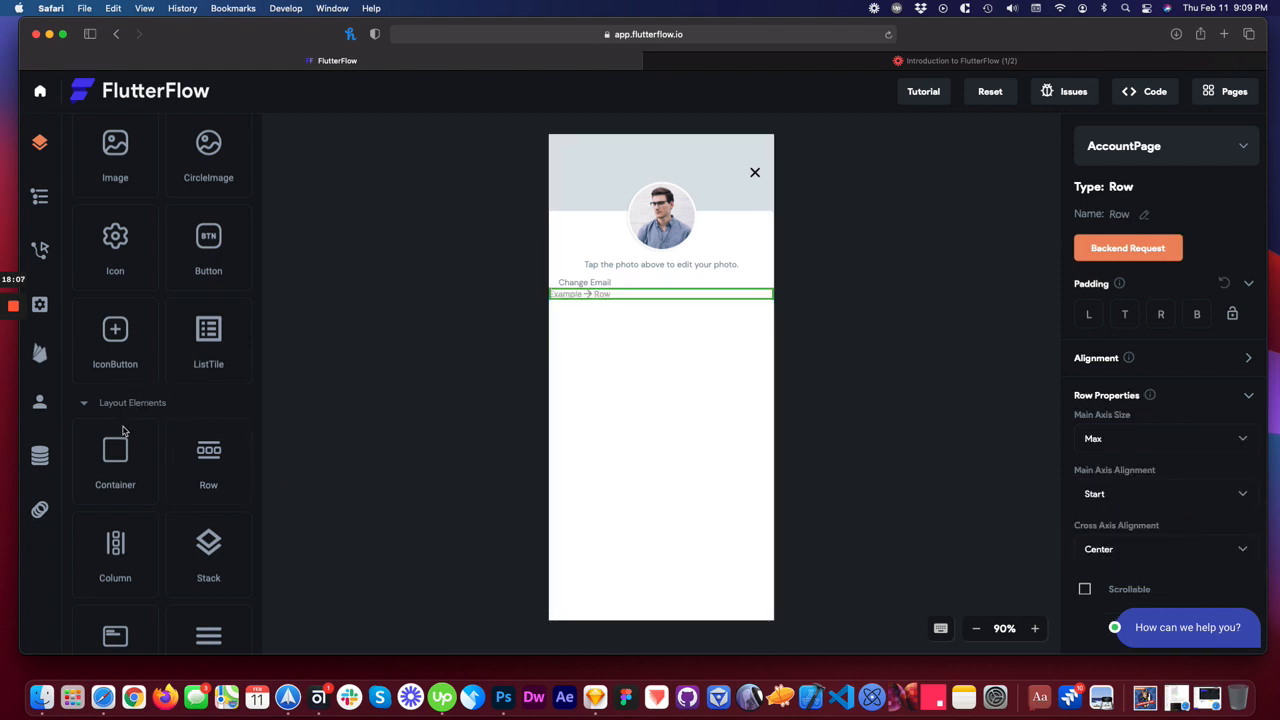
pyautogui.scroll(-2, 117, 455)
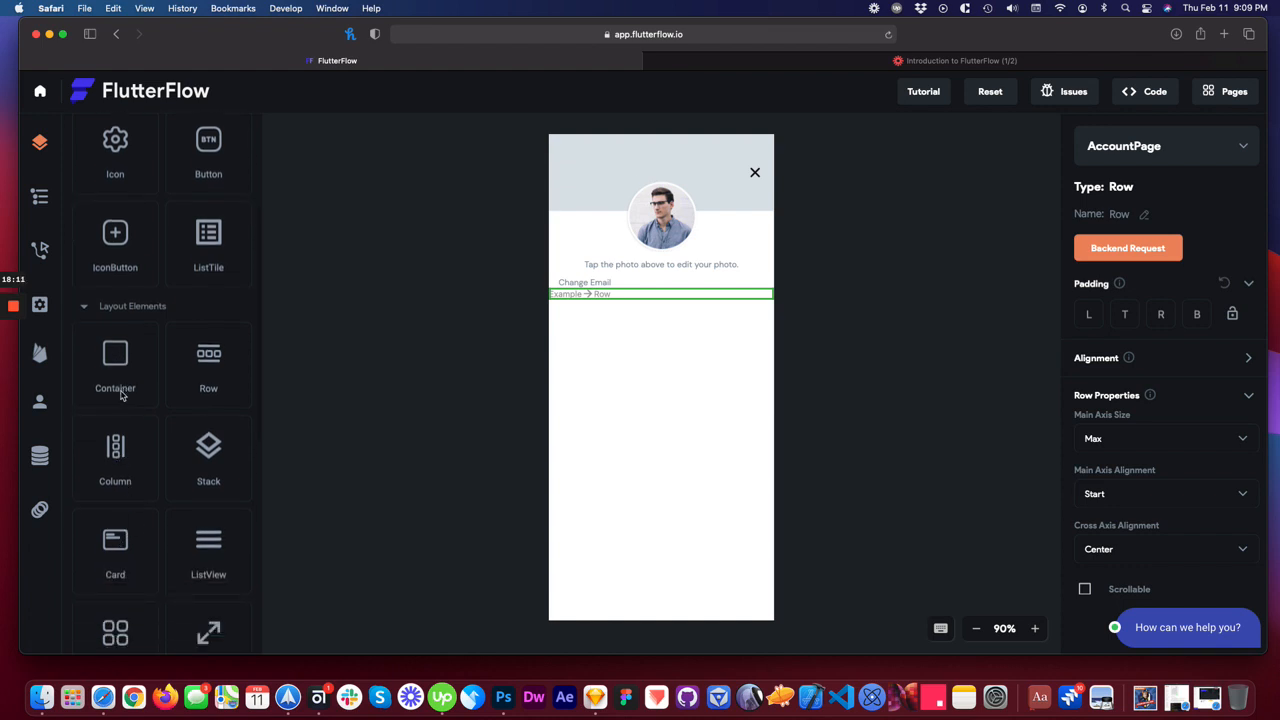
# - Try placing a TextField directly inside the empty Row below Change Email and review its text and decoration properties
pyautogui.scroll(3, 146, 337)
pyautogui.scroll(-2, 217, 244)
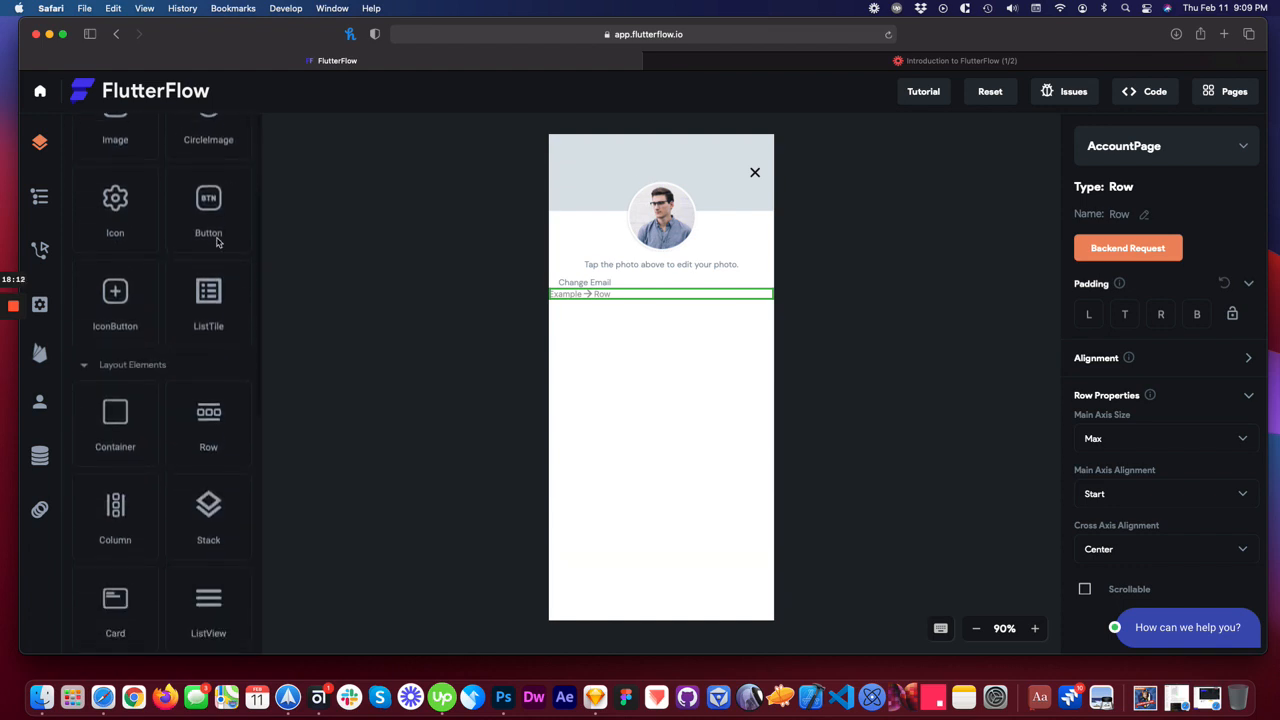
pyautogui.scroll(4, 187, 316)
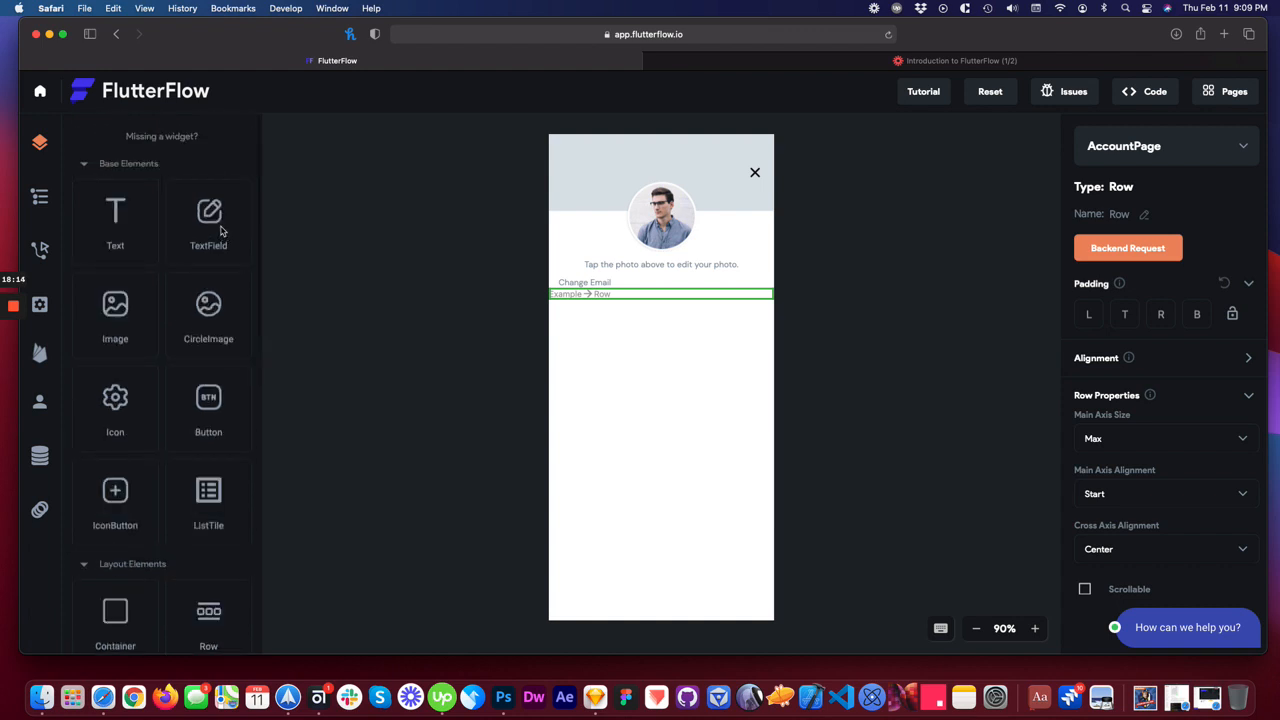
pyautogui.moveTo(221, 231); pyautogui.dragTo(603, 299)
pyautogui.scroll(-10, 1166, 431)
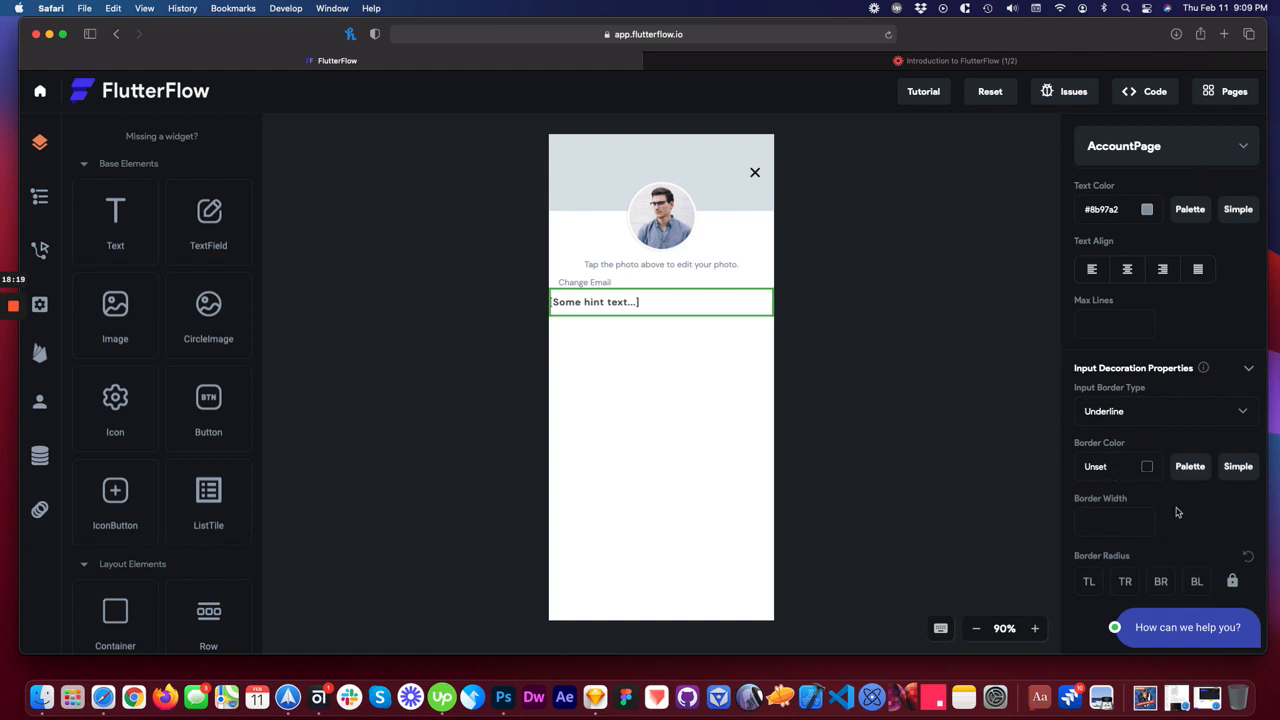
pyautogui.scroll(1, 1163, 535)
pyautogui.scroll(-1, 1163, 535)
pyautogui.scroll(3, 1183, 400)
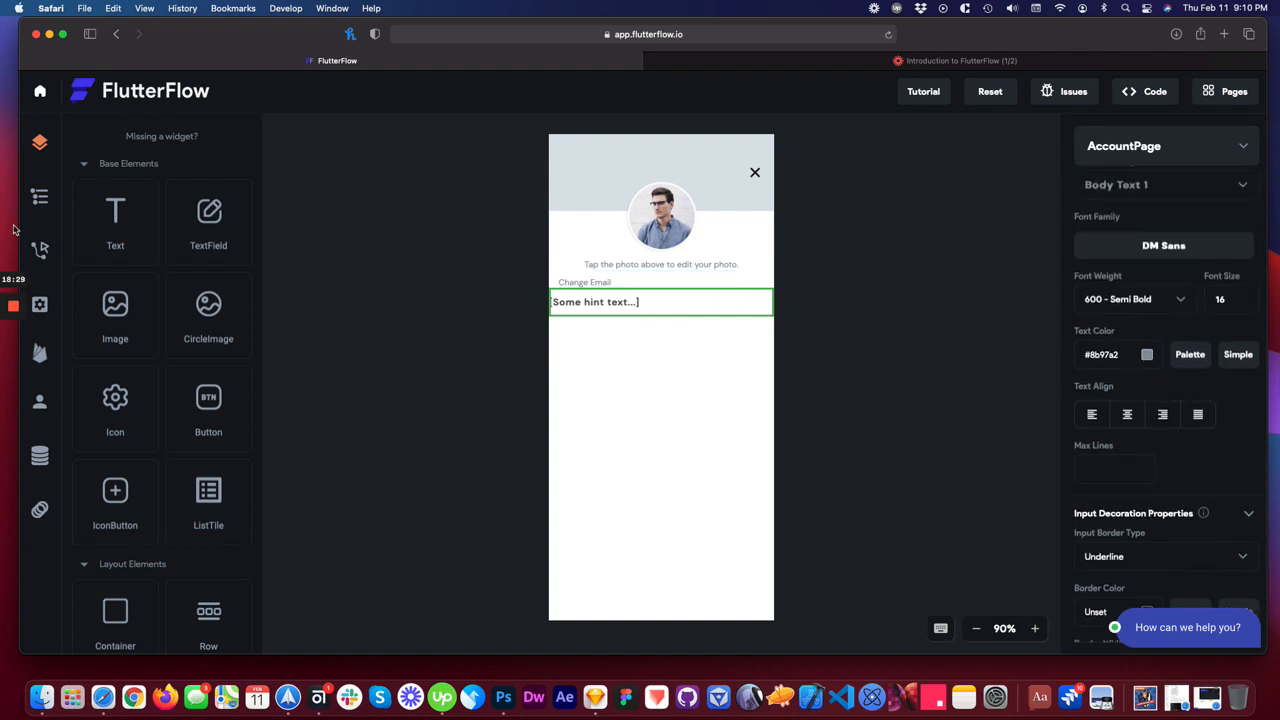
pyautogui.click(463, 354)
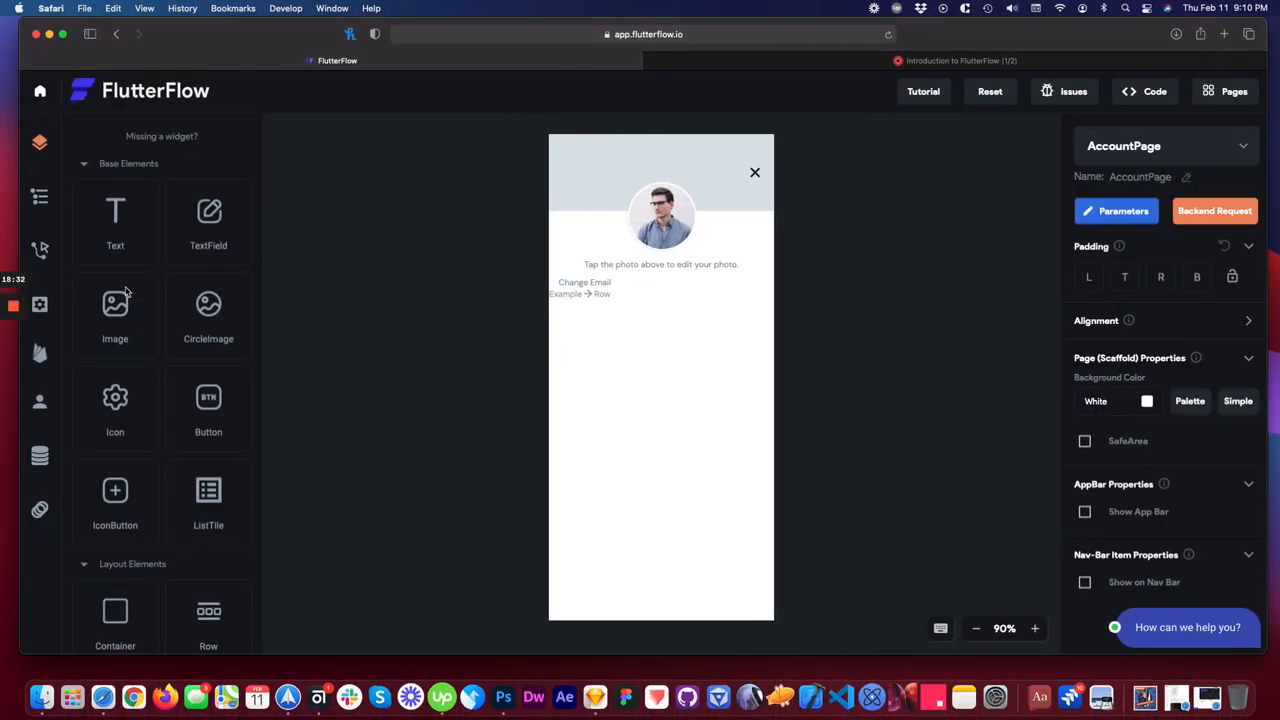
# - Add a Container to the empty Row below Change Email and place a TextField inside it
pyautogui.scroll(-3, 125, 330)
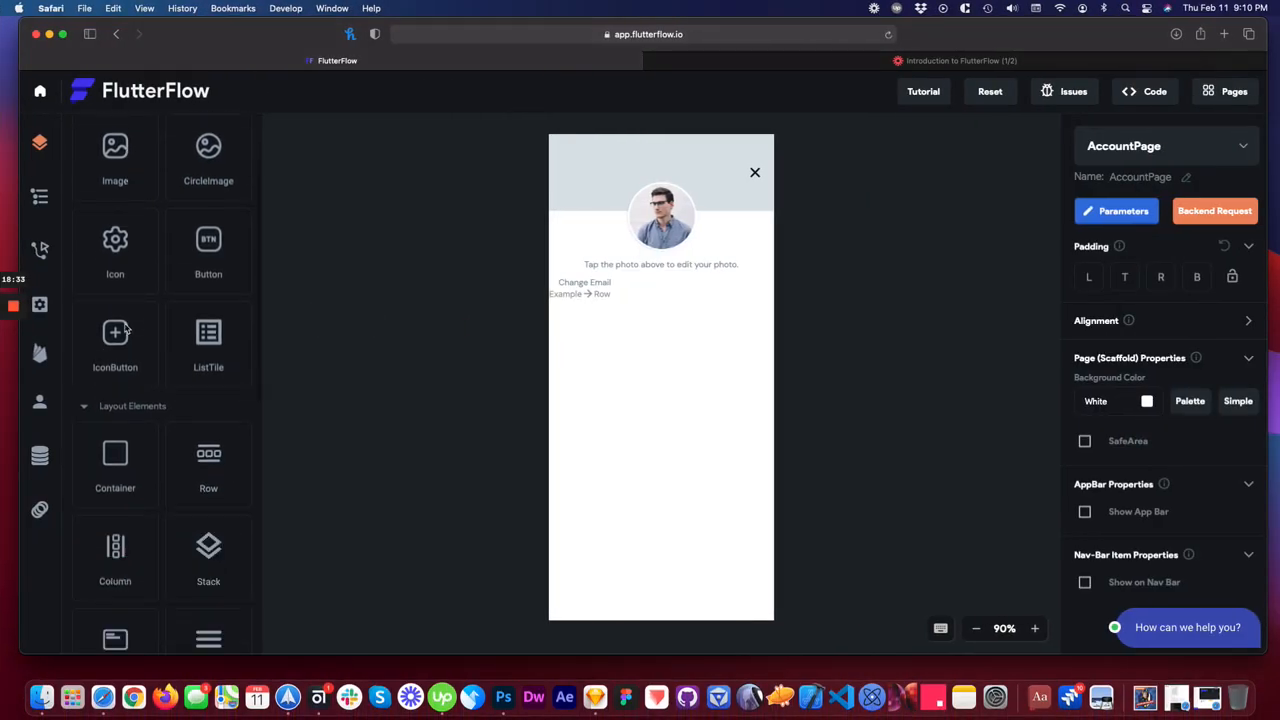
pyautogui.moveTo(115, 460); pyautogui.dragTo(584, 291)
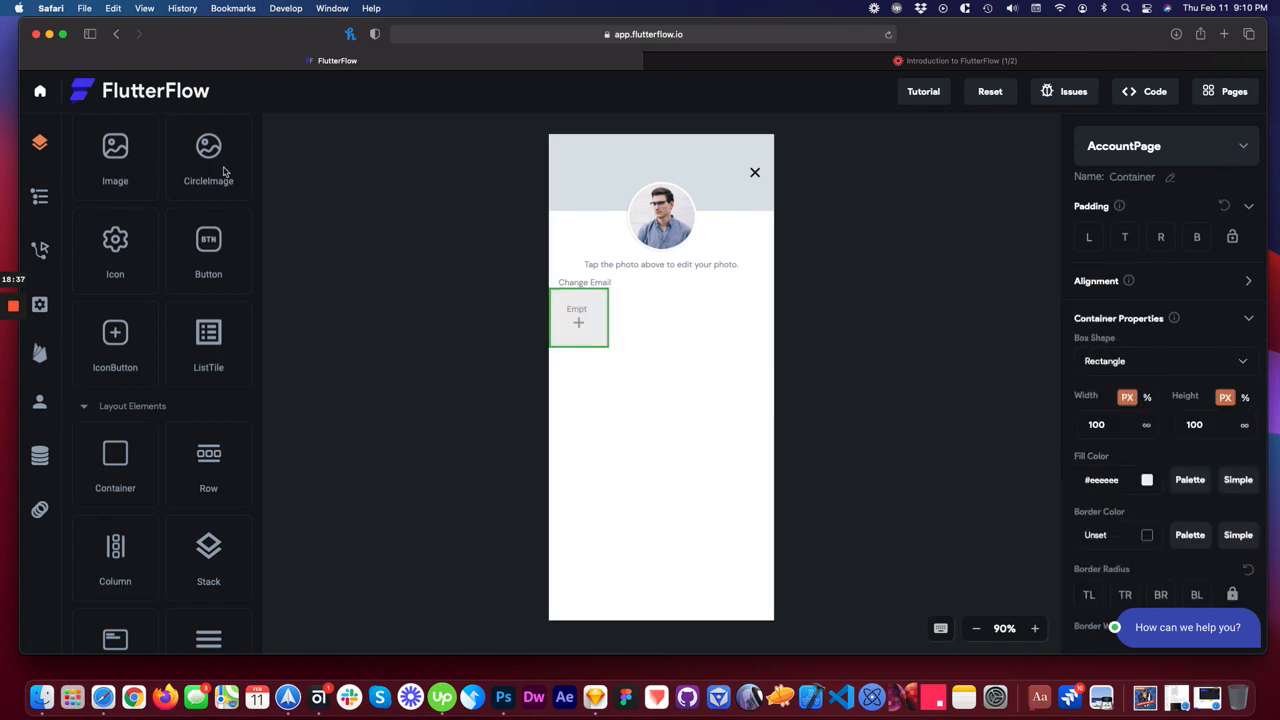
pyautogui.scroll(3, 225, 172)
pyautogui.moveTo(228, 232); pyautogui.dragTo(572, 318)
# - Expand the Container to fill the Row's width and set its height to 60
pyautogui.click(597, 291)
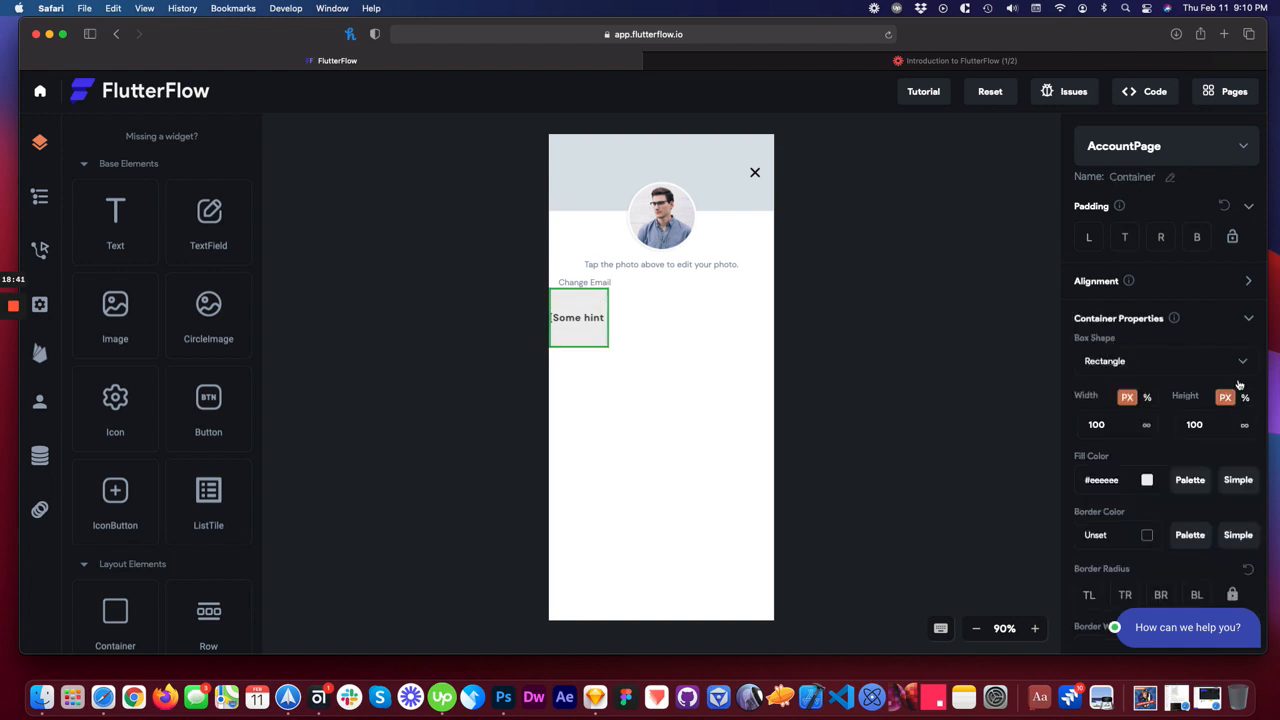
pyautogui.click(1248, 284)
pyautogui.click(1242, 315)
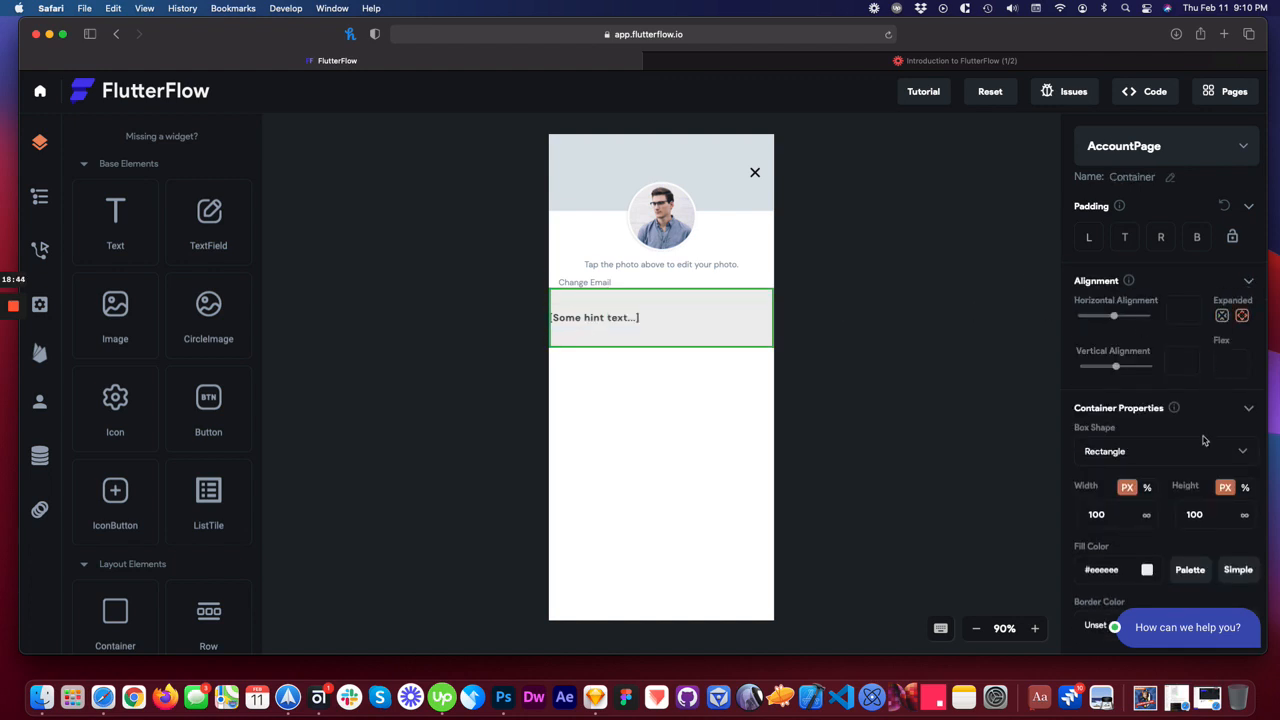
pyautogui.doubleClick(1204, 514)
pyautogui.write('60')
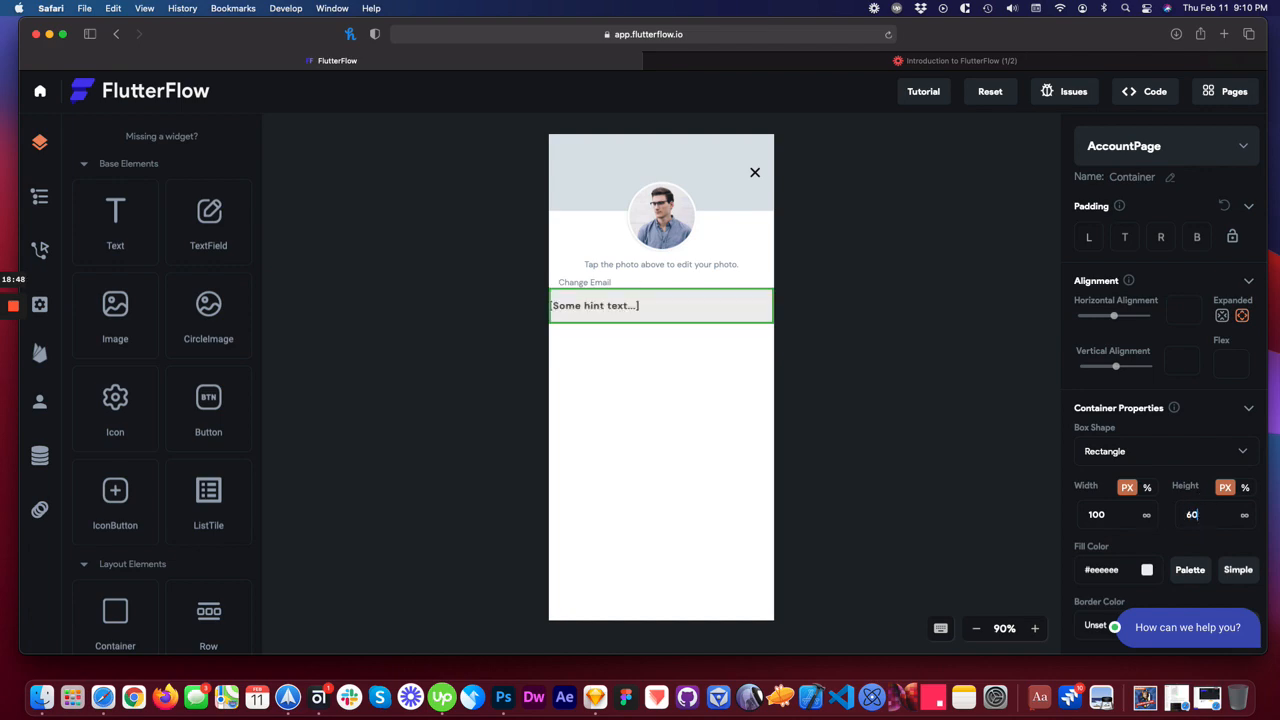
# - Switch to Sketch, open the Email input's source symbol and apply the UI Elements "list - alt" style to its rectangle
pyautogui.click(1147, 570)
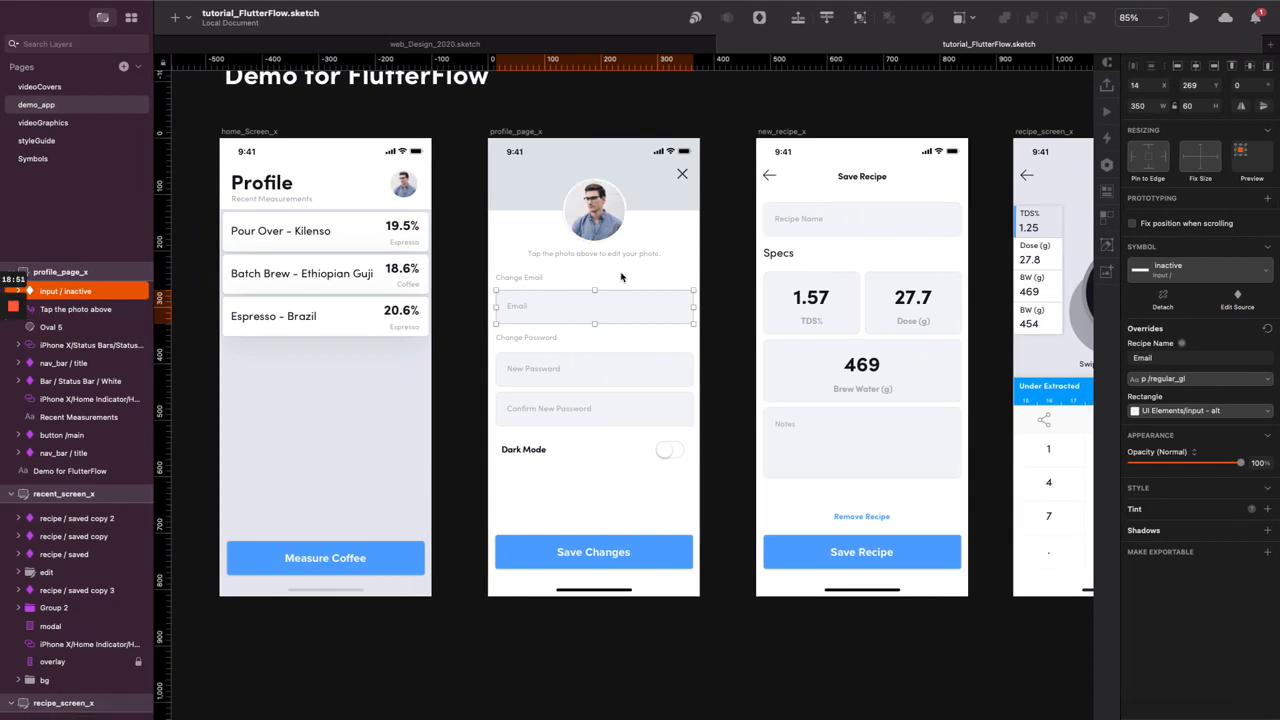
pyautogui.doubleClick(646, 315)
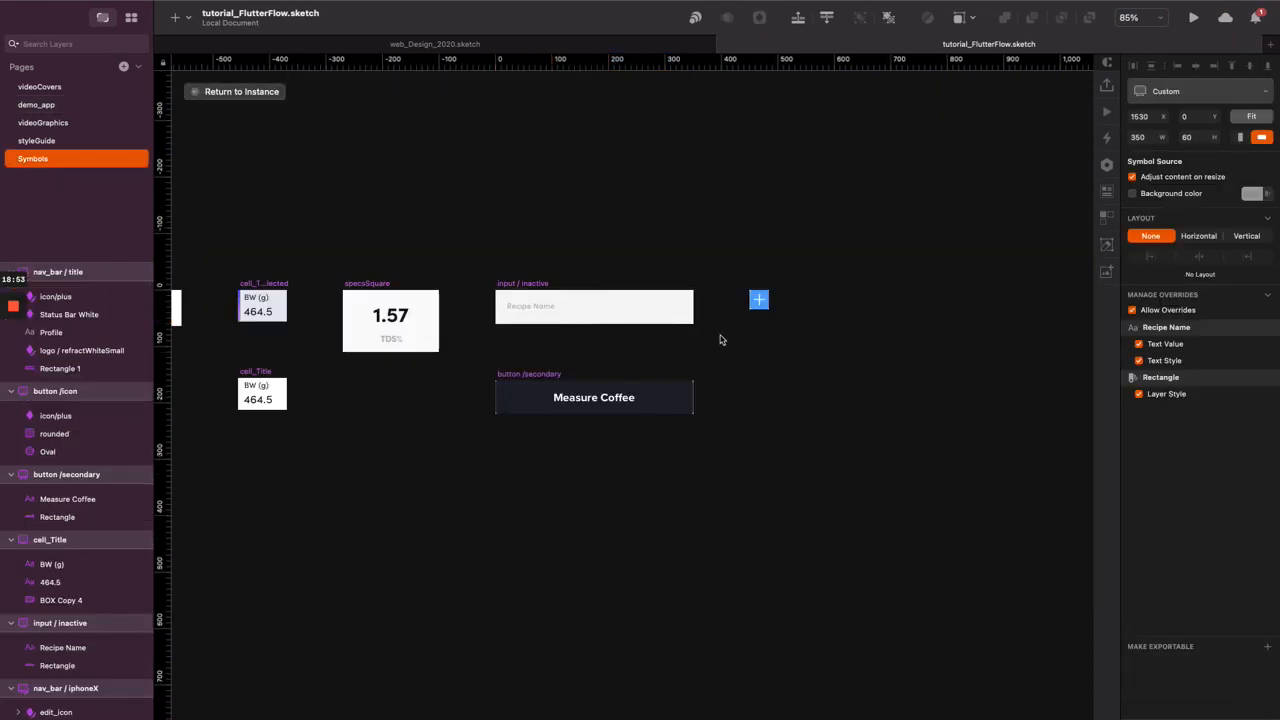
pyautogui.click(679, 321)
pyautogui.click(1168, 308)
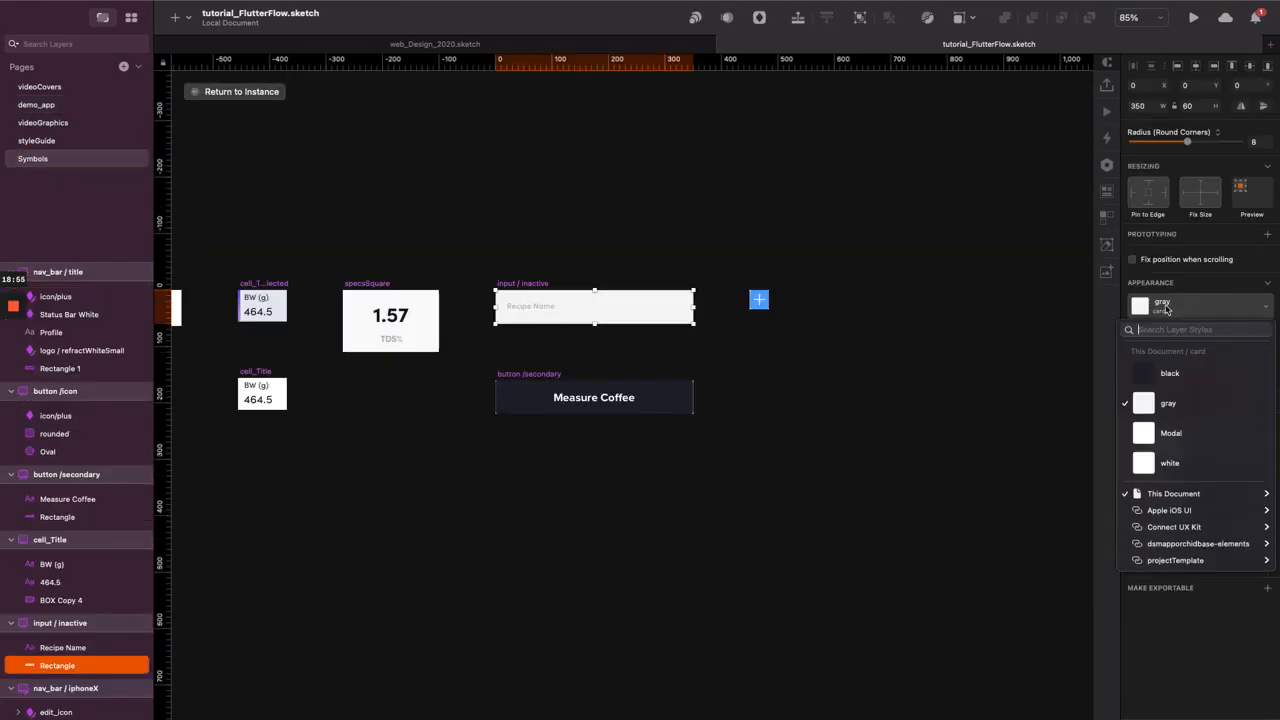
pyautogui.moveTo(1166, 493)
pyautogui.moveTo(1075, 628)
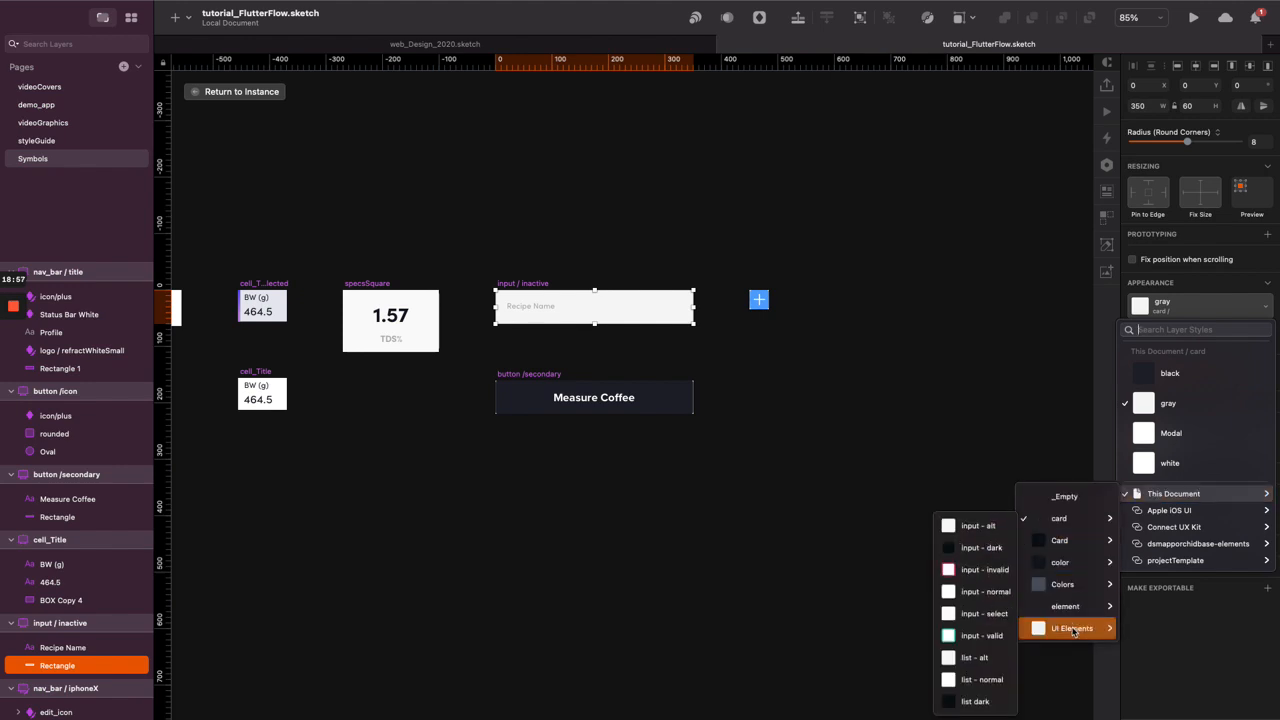
pyautogui.click(976, 657)
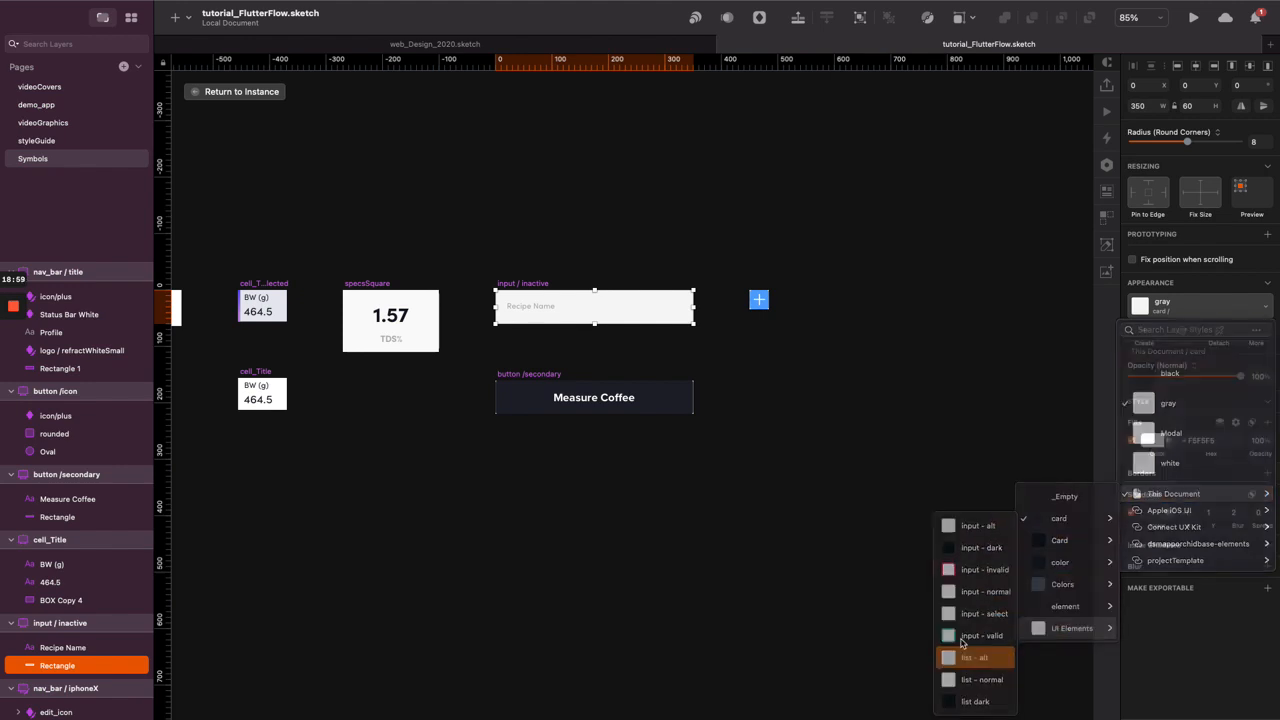
# - Copy the rectangle's fill hex, switch back to FlutterFlow and set the Container's fill color to F1F4F8
pyautogui.click(1197, 440)
pyautogui.press('super+c')
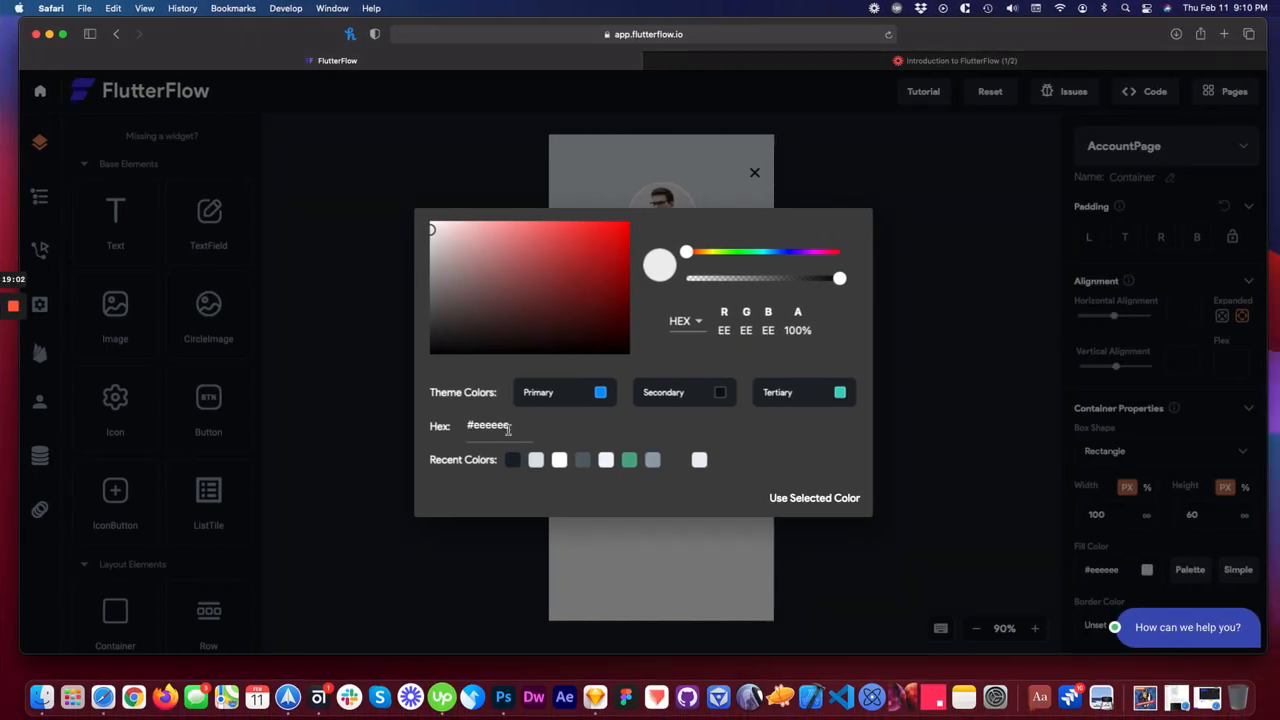
pyautogui.click(480, 428)
pyautogui.press('super+a')
pyautogui.write('#F1F4F8')
pyautogui.click(806, 500)
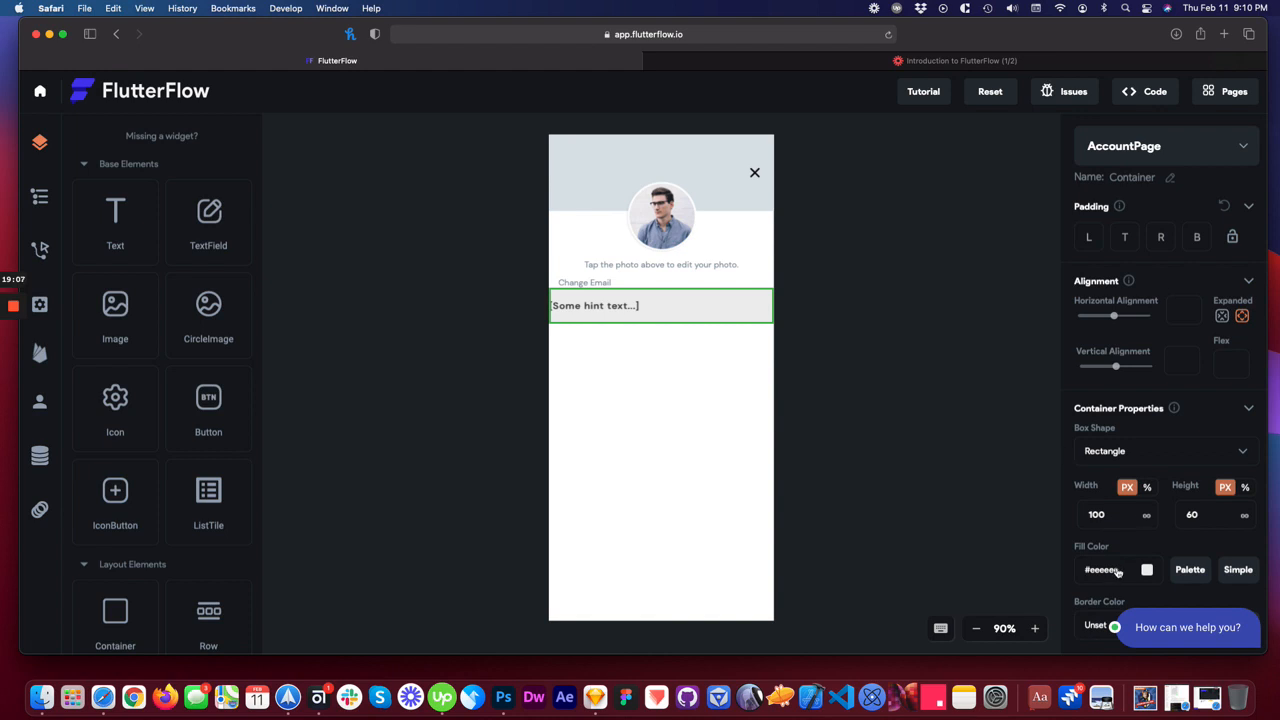
pyautogui.scroll(-2, 1117, 575)
pyautogui.click(1120, 497)
pyautogui.press('super+v')
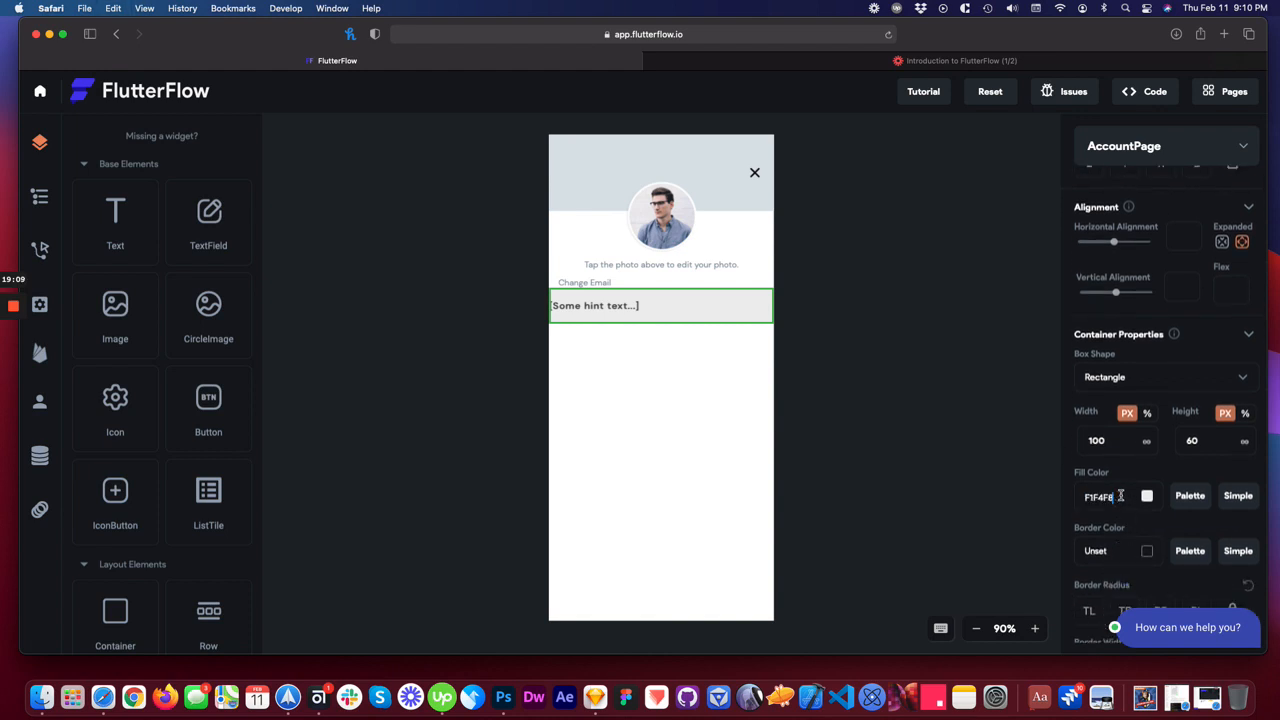
pyautogui.press('Return')
# - Switch to Sketch and copy the shadow color hex of the input symbol's rectangle
pyautogui.hotkey('ctrl', 'Left')
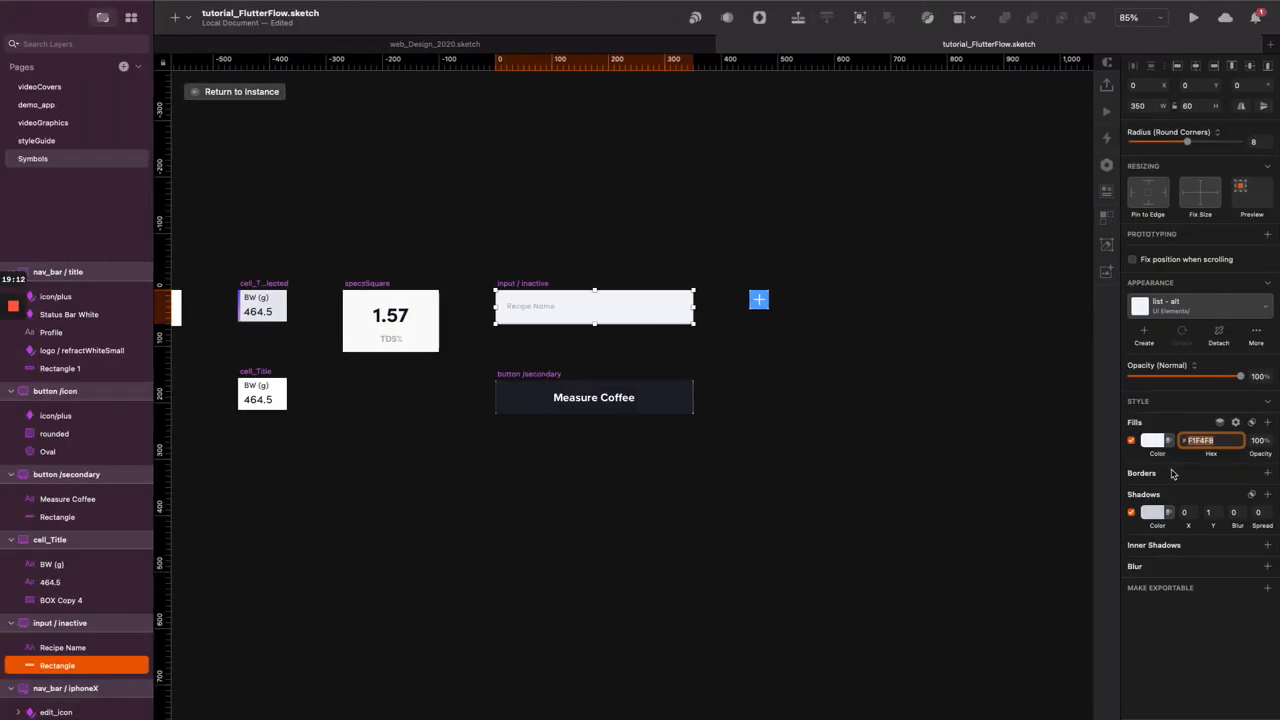
pyautogui.click(1157, 512)
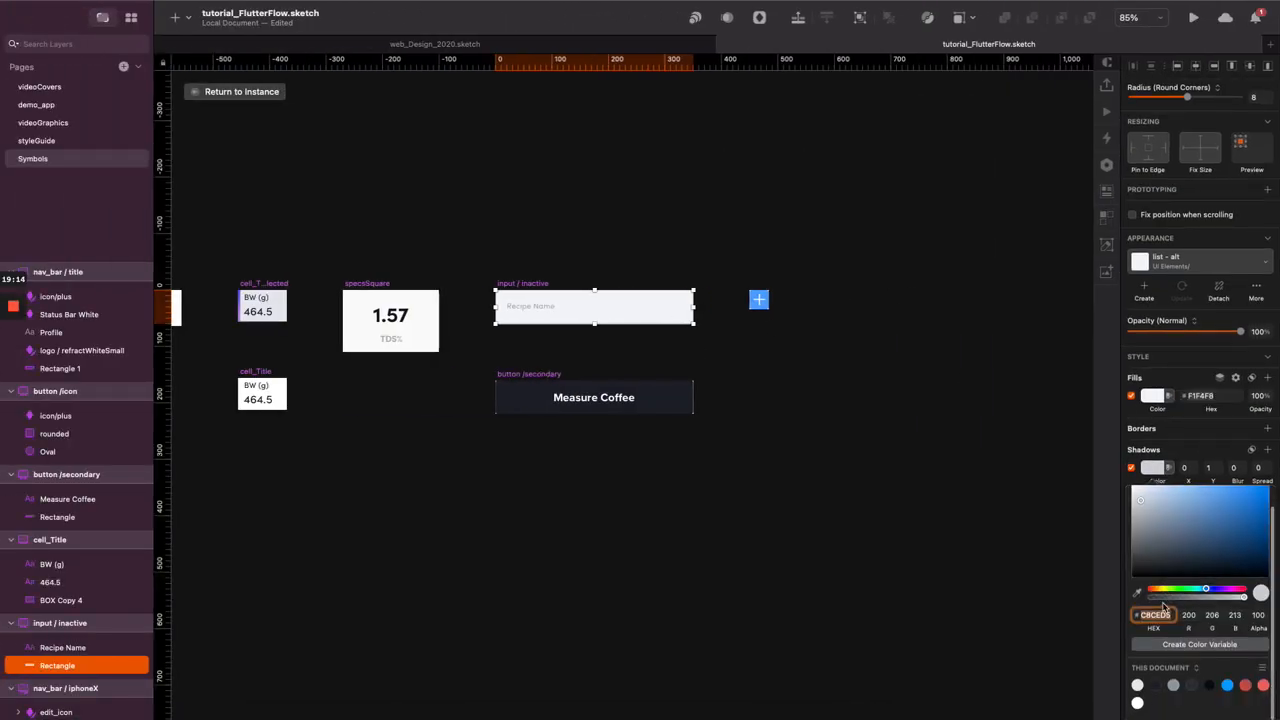
pyautogui.click(911, 434)
# - Switch back to FlutterFlow and set the Container's border color to #C8CED5
pyautogui.hotkey('ctrl', 'Right')
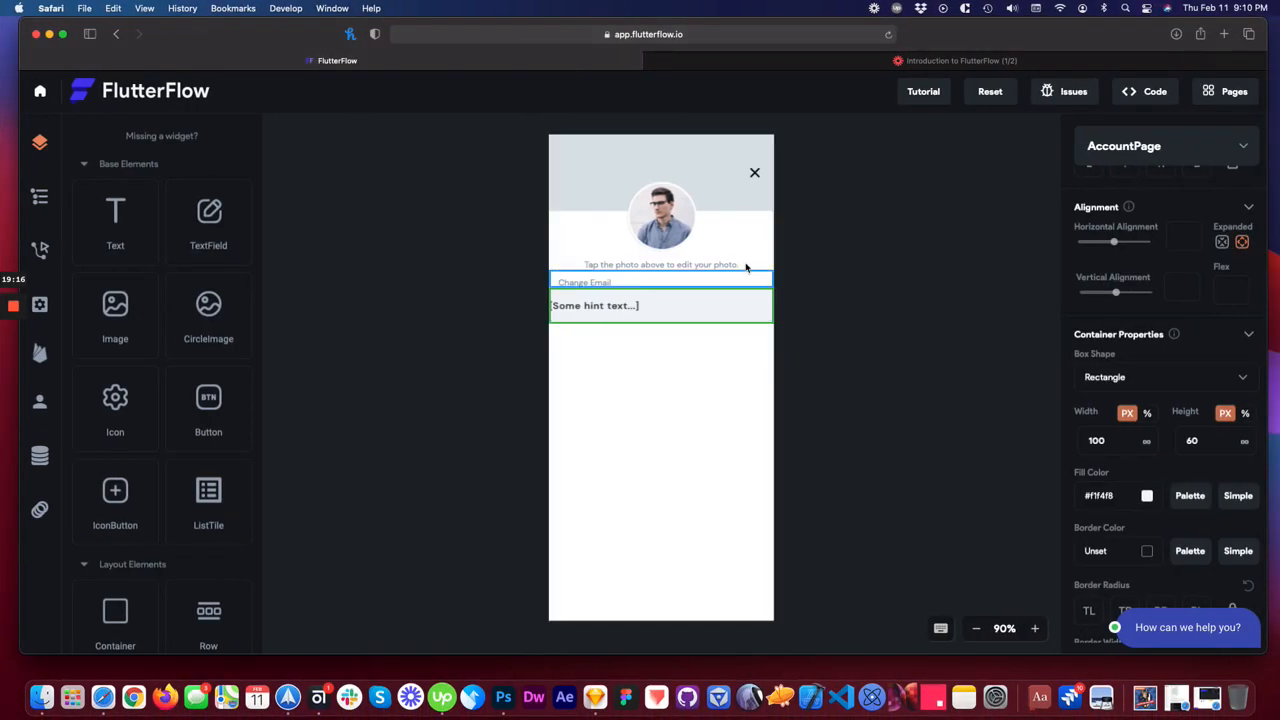
pyautogui.click(1146, 551)
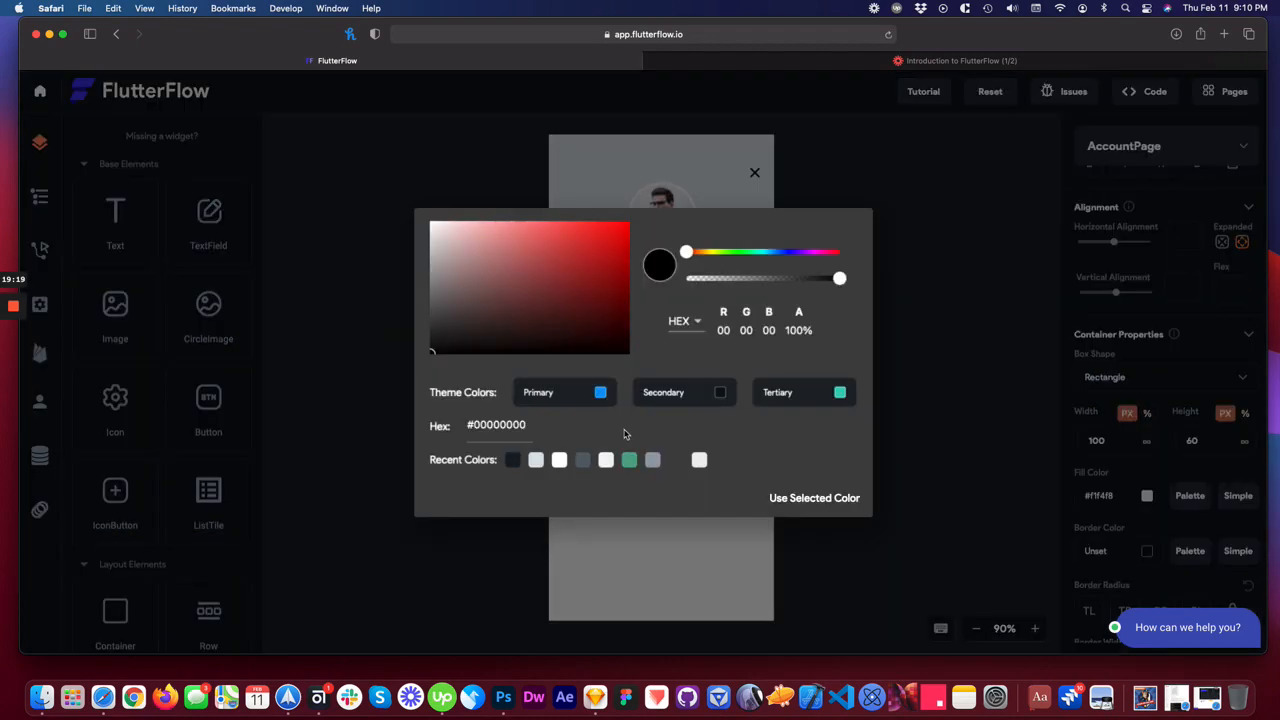
pyautogui.doubleClick(517, 428)
pyautogui.write('#C8CED5')
pyautogui.press('Return')
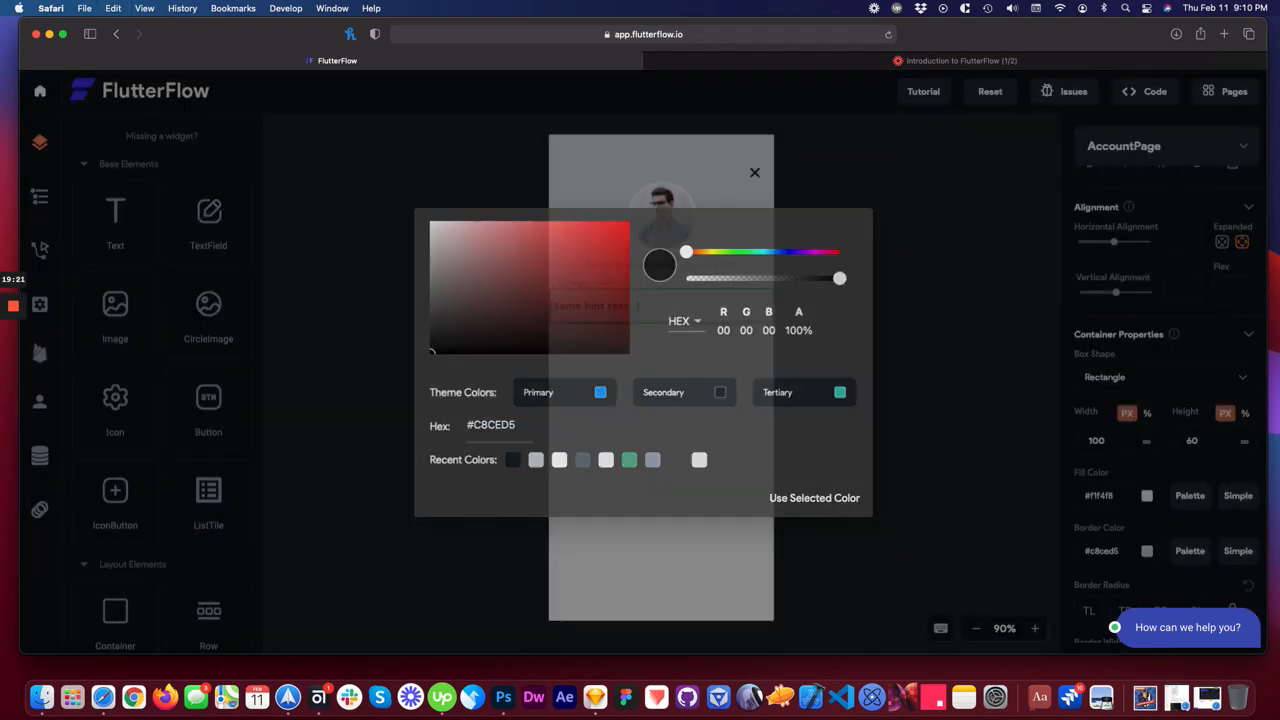
pyautogui.click(791, 329)
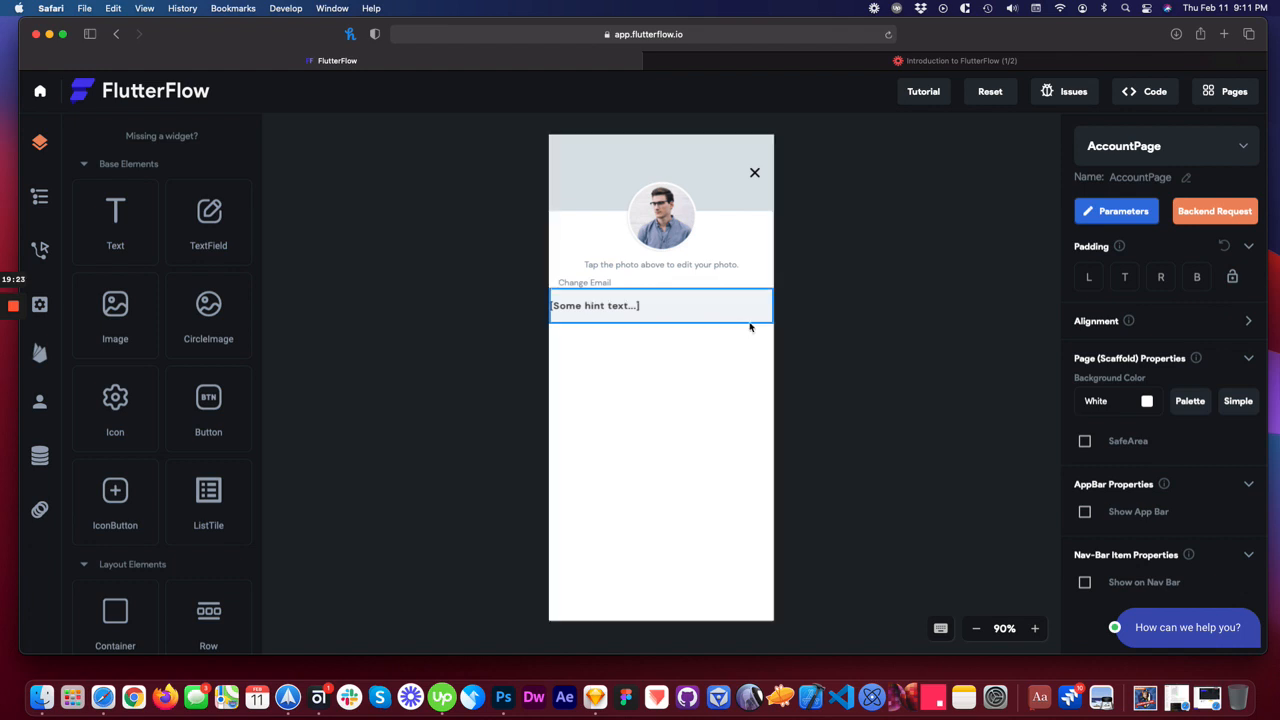
# - Select the Row that holds the Container in the widget tree and set its padding to 8 on all sides
pyautogui.click(748, 325)
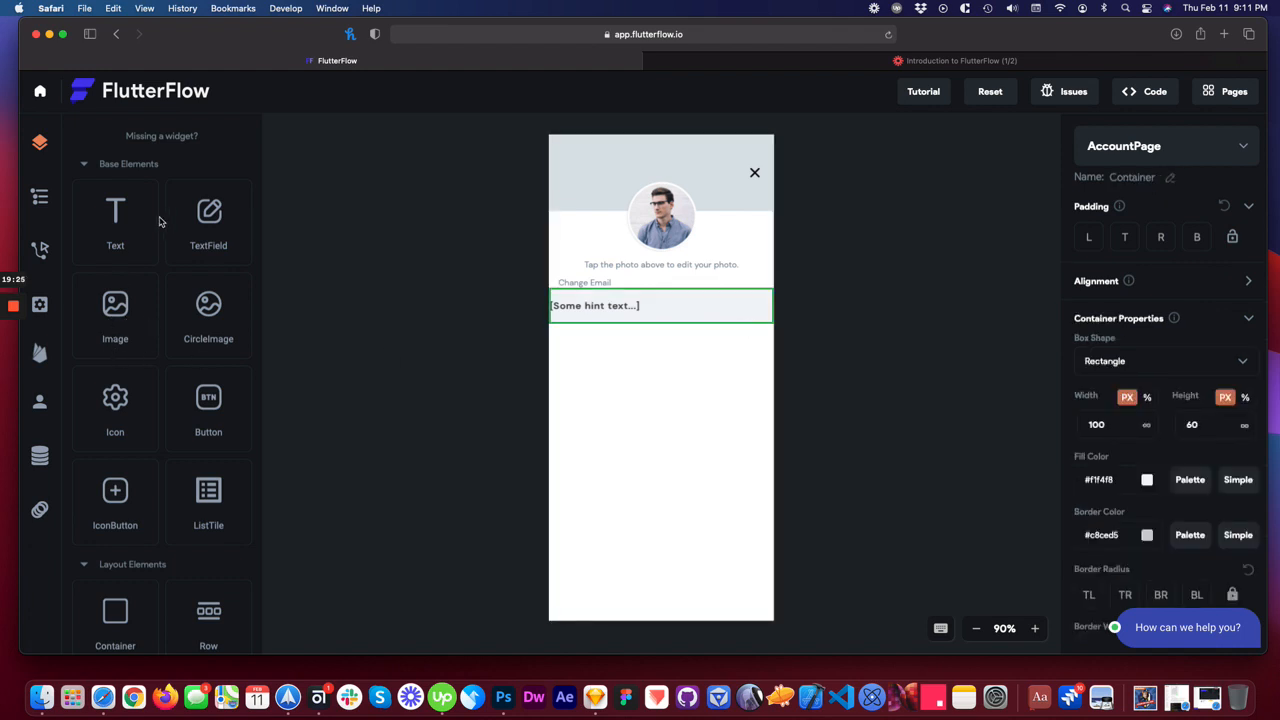
pyautogui.click(40, 196)
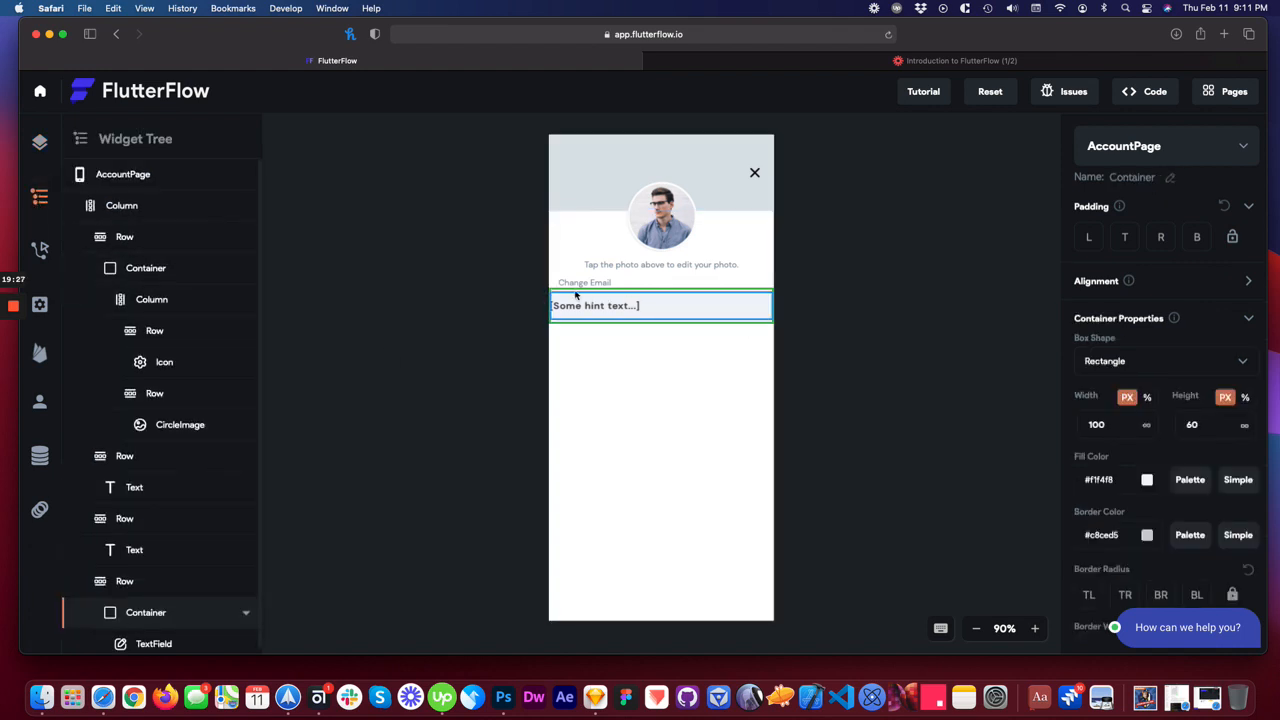
pyautogui.scroll(-1, 162, 482)
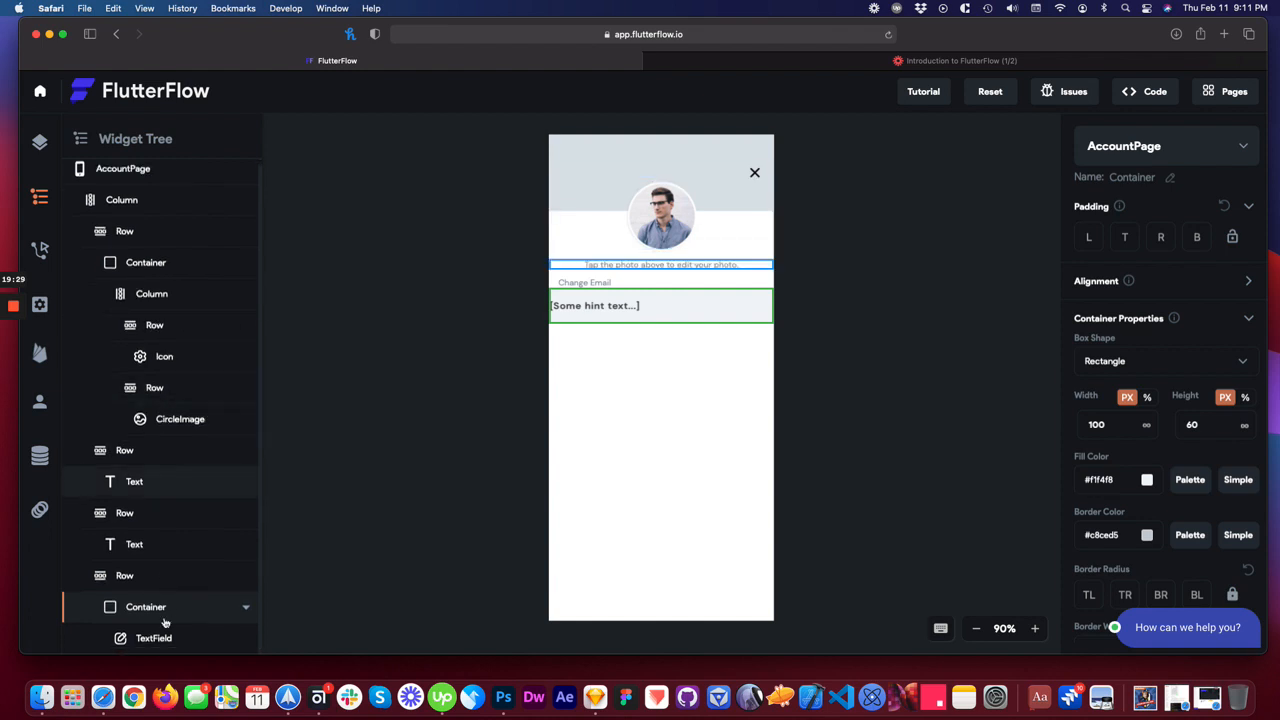
pyautogui.click(132, 576)
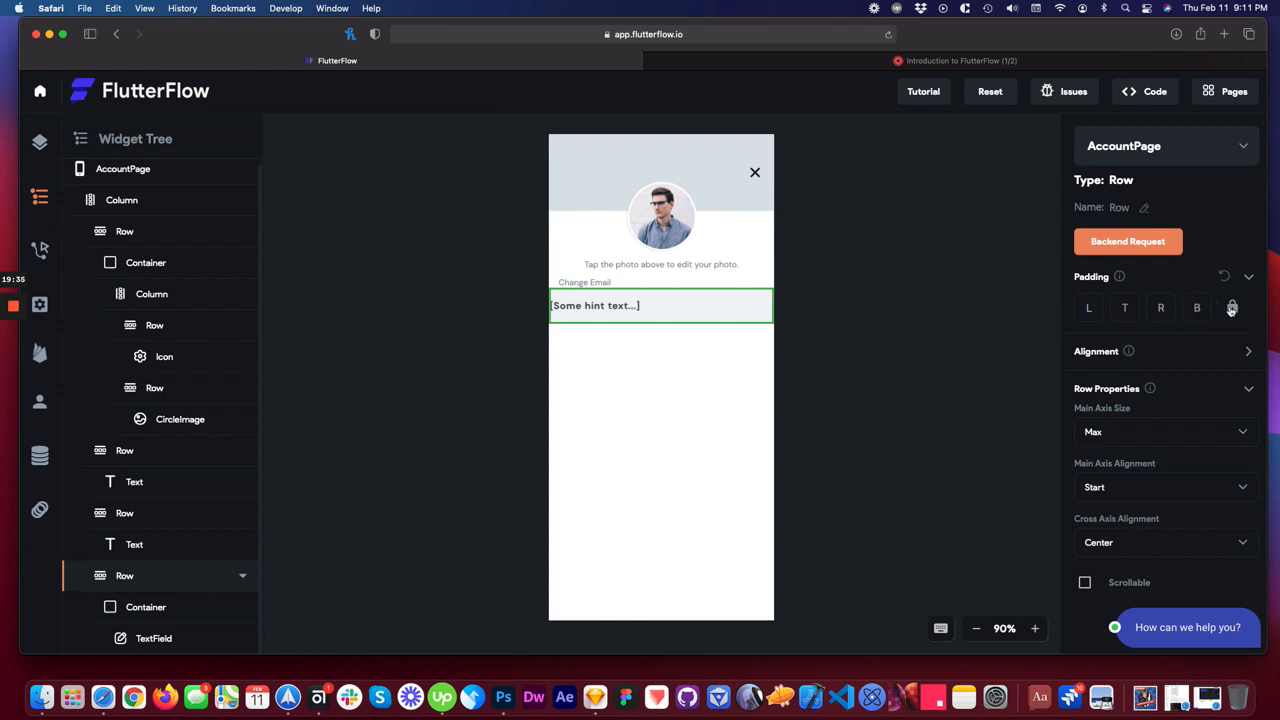
pyautogui.click(1092, 310)
pyautogui.write('5')
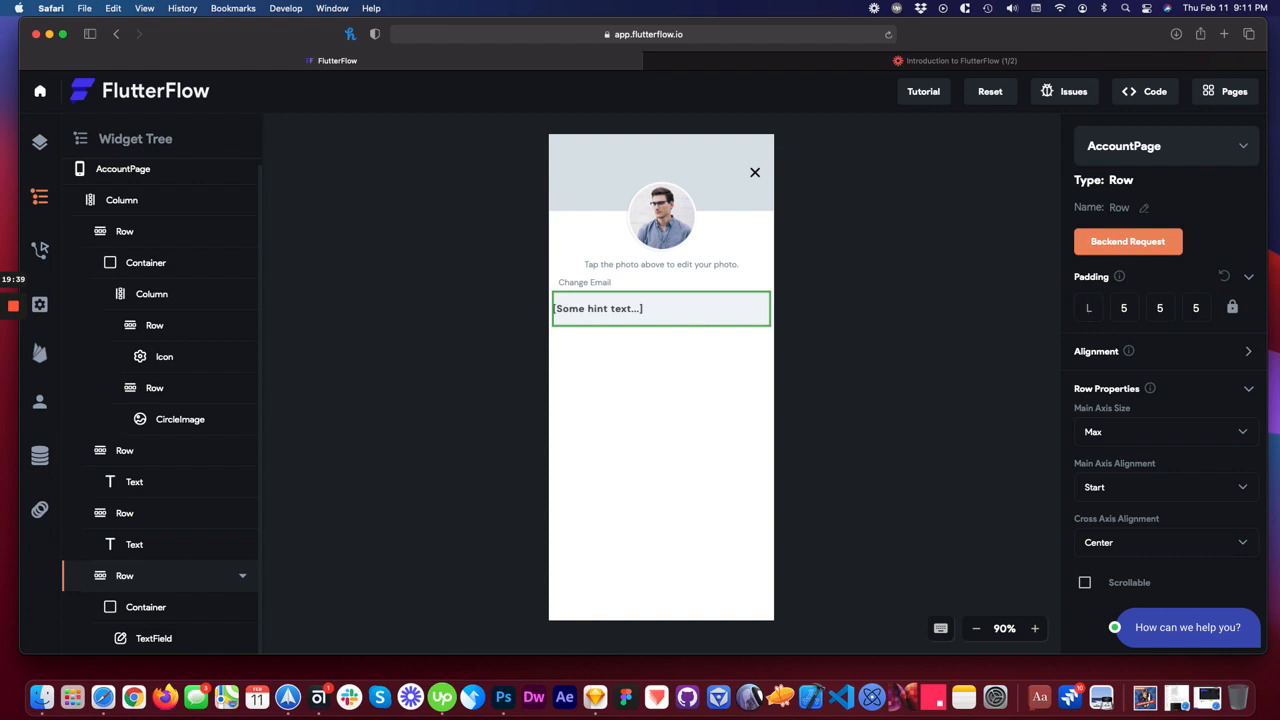
pyautogui.write('8')
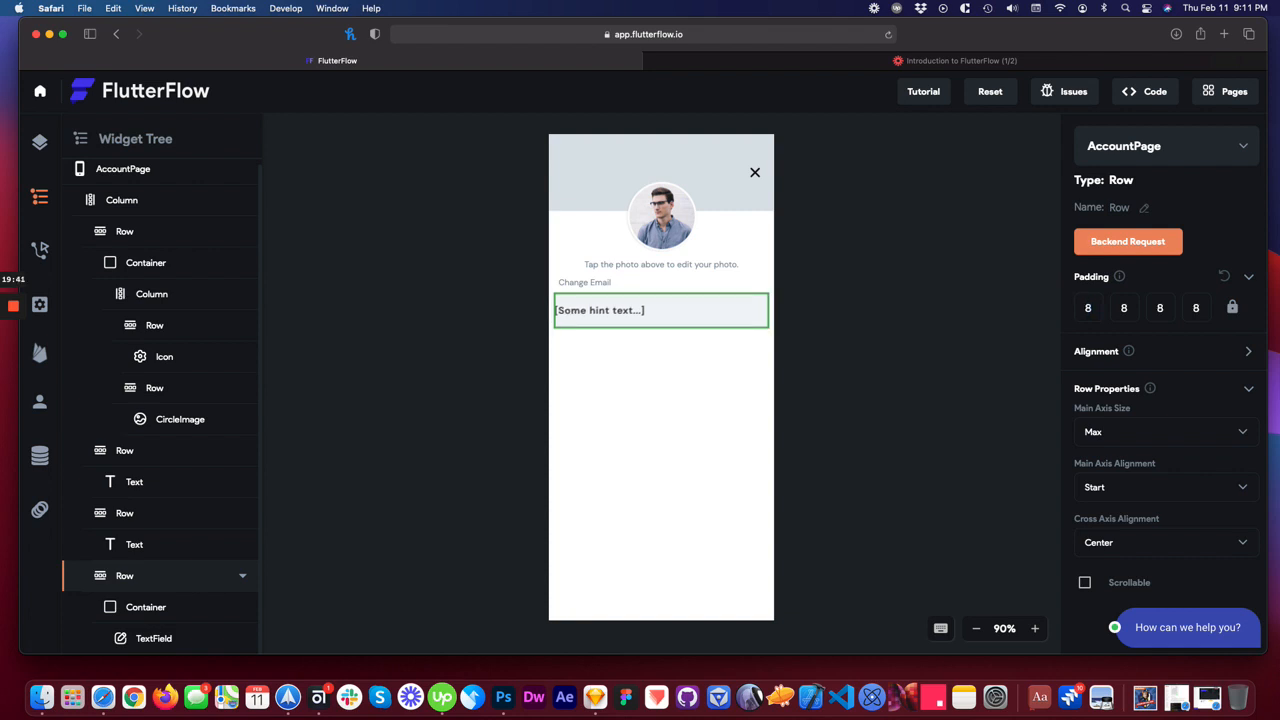
# - Unlink the Row's padding values and set the left and right padding to 16
pyautogui.click(1232, 311)
pyautogui.moveTo(1094, 308); pyautogui.dragTo(1069, 307)
pyautogui.write('16')
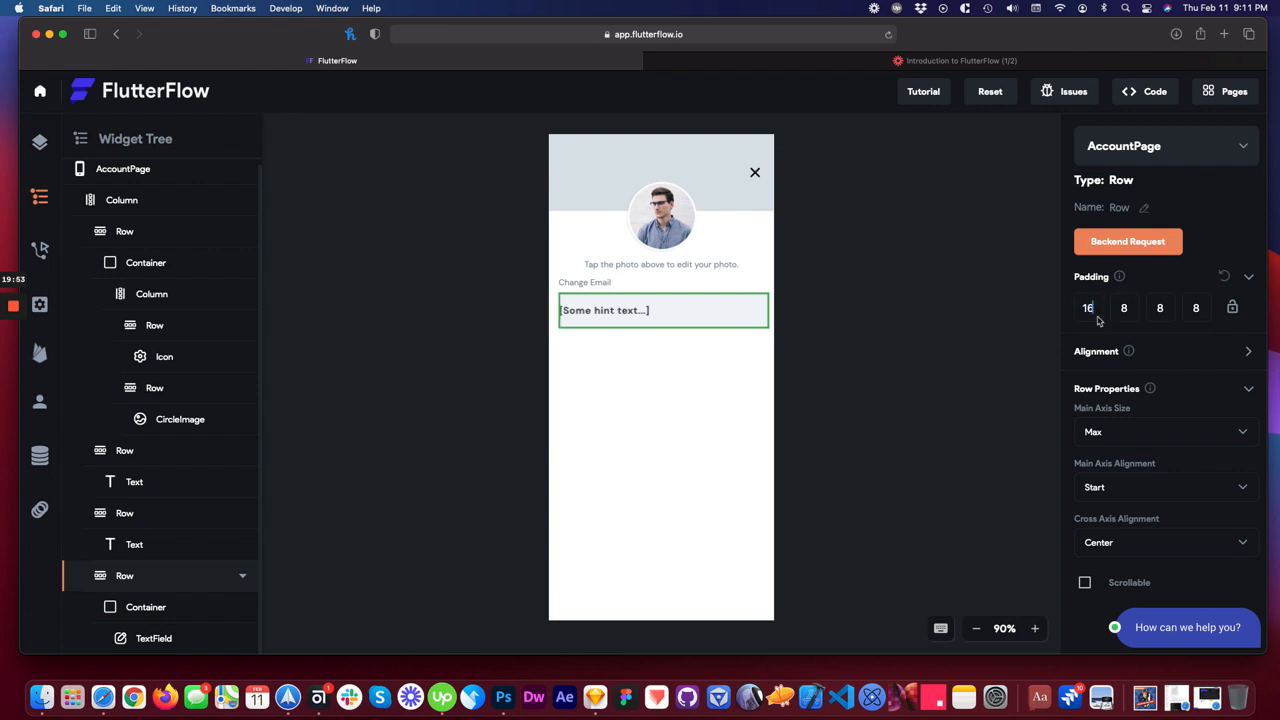
pyautogui.doubleClick(1162, 307)
pyautogui.write('16')
pyautogui.click(898, 346)
# - Set the border radius of the Container around the TextField to 8 on all corners
pyautogui.click(722, 316)
pyautogui.click(680, 299)
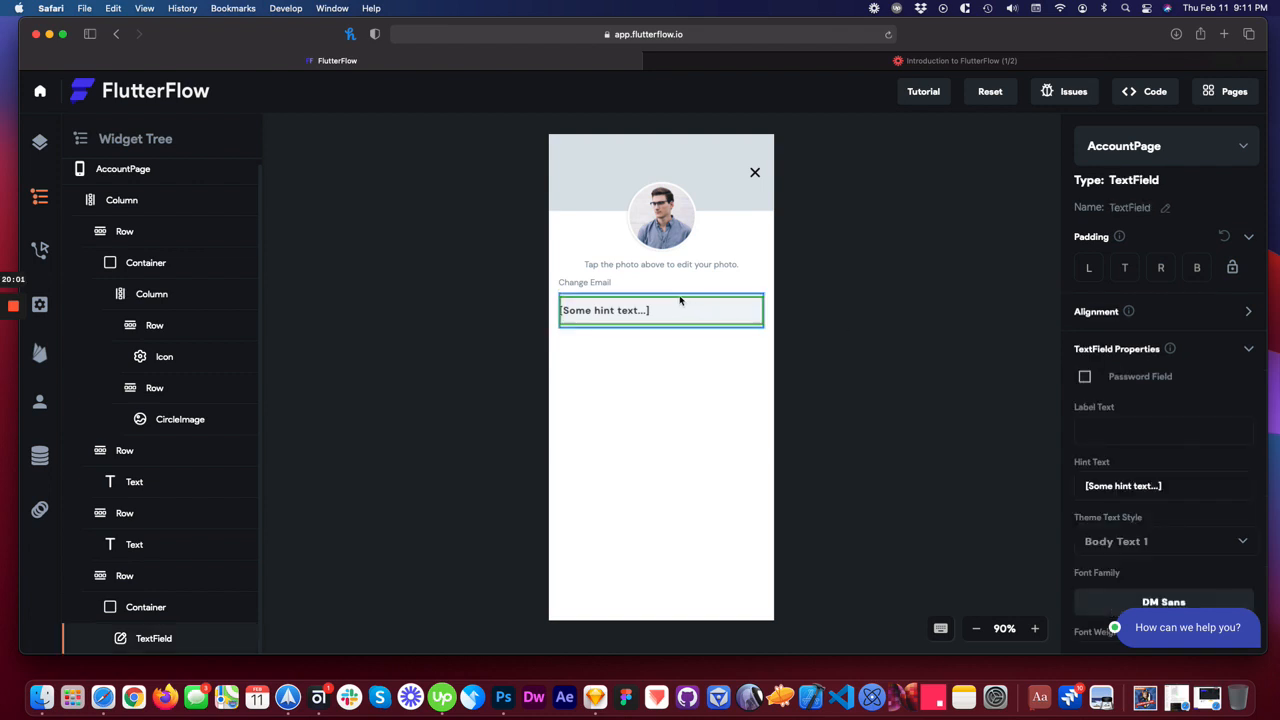
pyautogui.scroll(-5, 1128, 385)
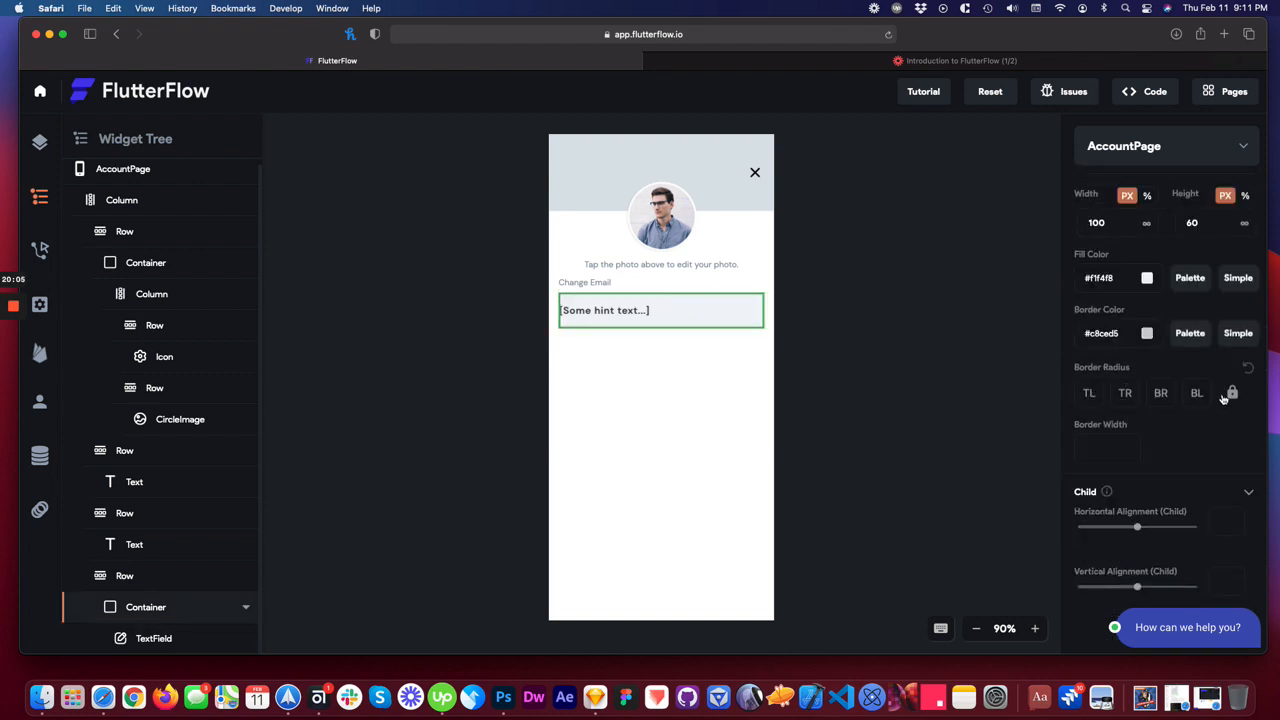
pyautogui.click(1089, 393)
pyautogui.write('8')
pyautogui.click(845, 348)
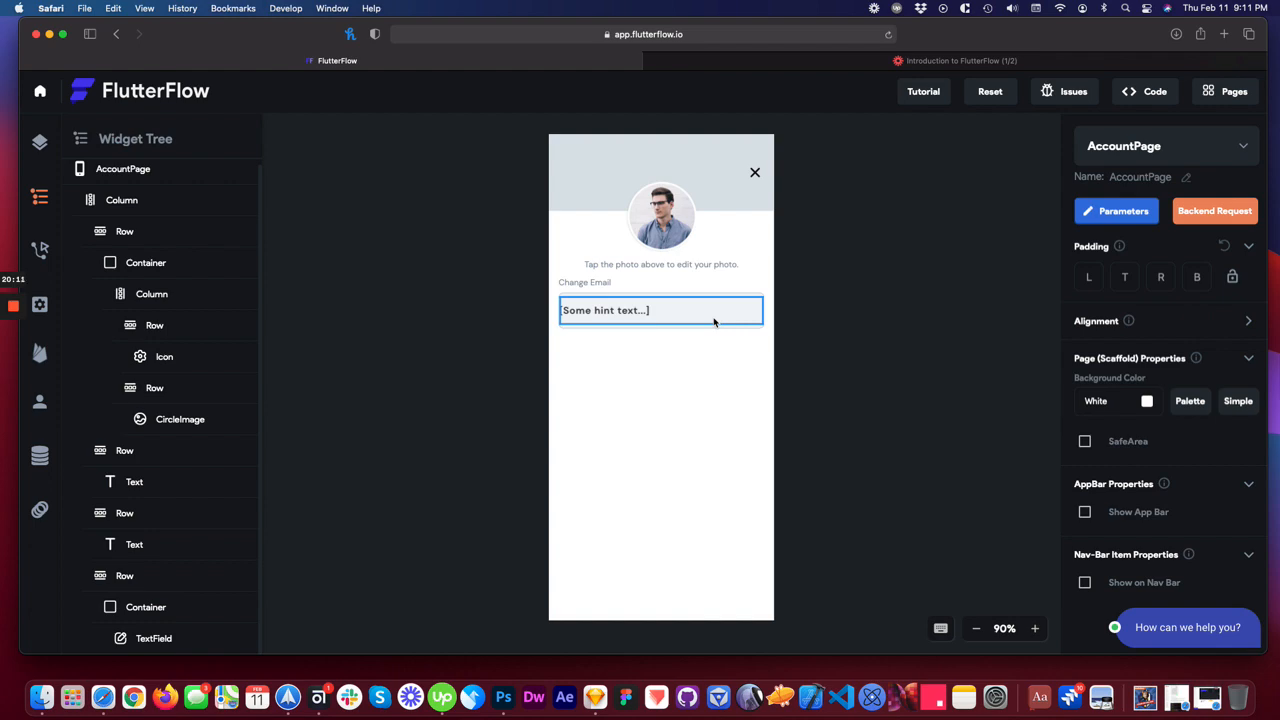
pyautogui.click(686, 321)
pyautogui.click(678, 328)
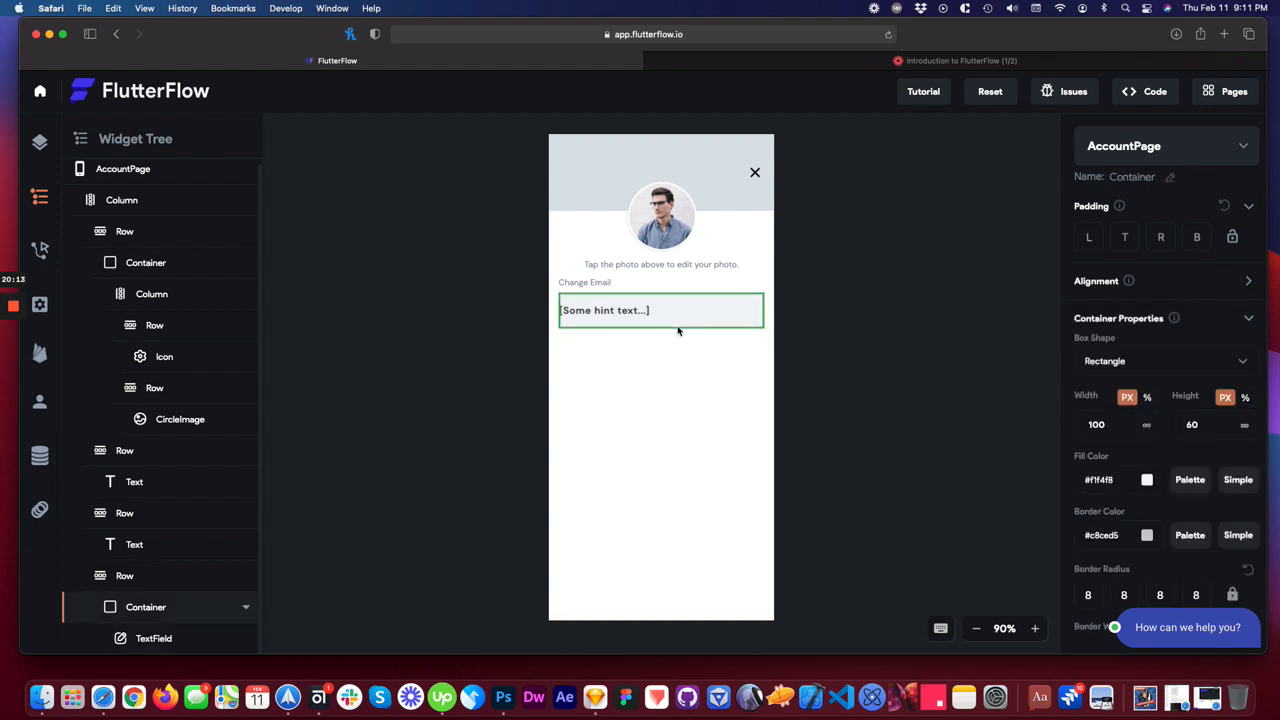
# - Check the placeholder's text style in the Sketch input symbol and set the FlutterFlow TextField's theme text style to Body Text 2
pyautogui.hotkey('ctrl', 'Left')
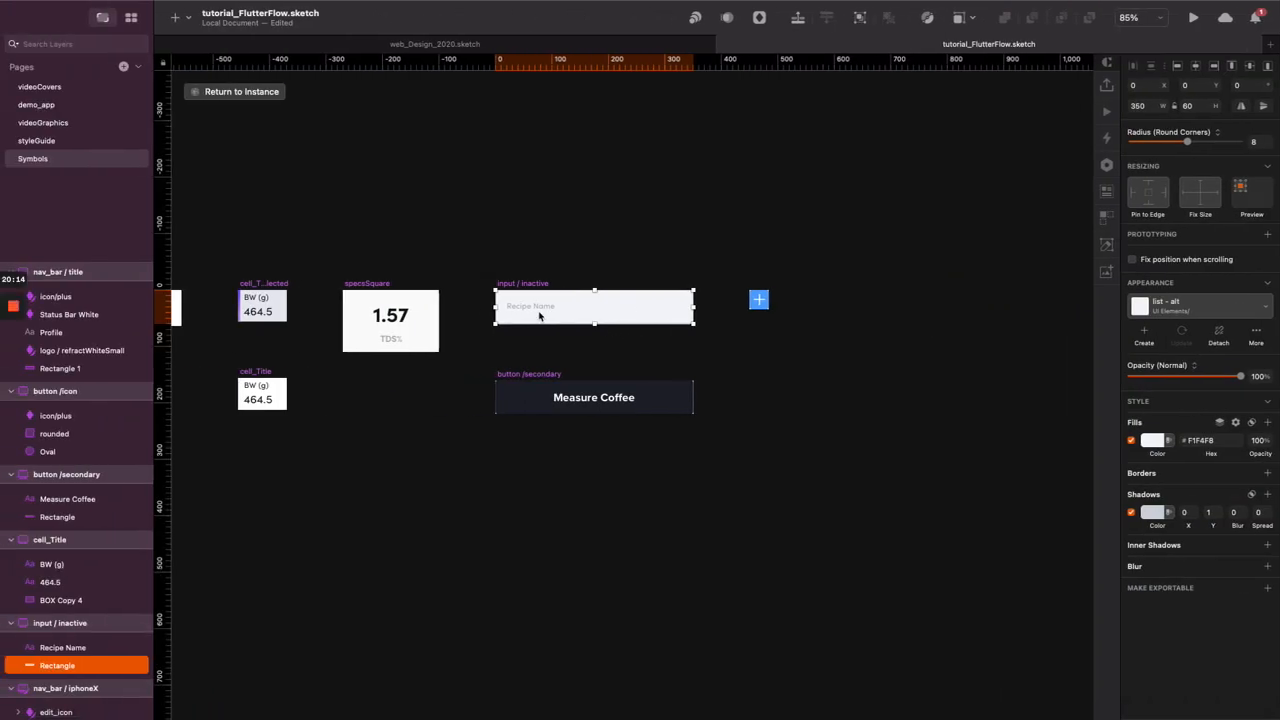
pyautogui.click(531, 311)
pyautogui.hotkey('ctrl', 'Right')
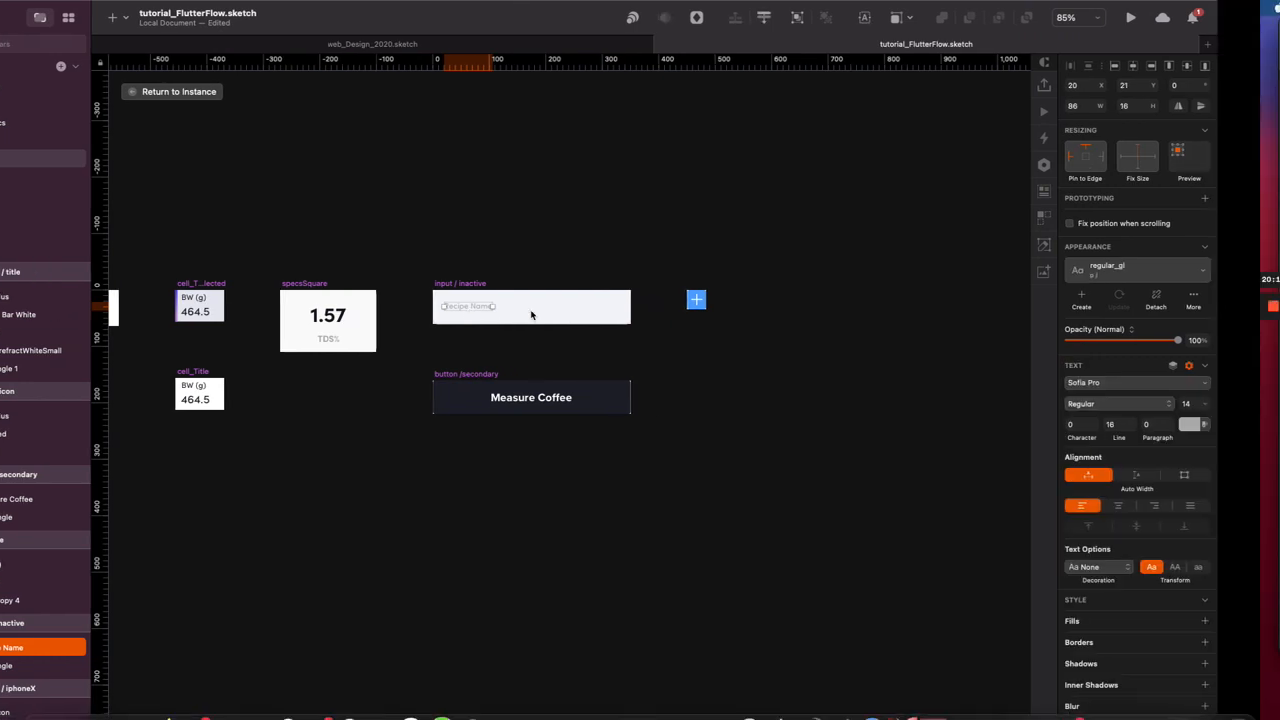
pyautogui.click(598, 314)
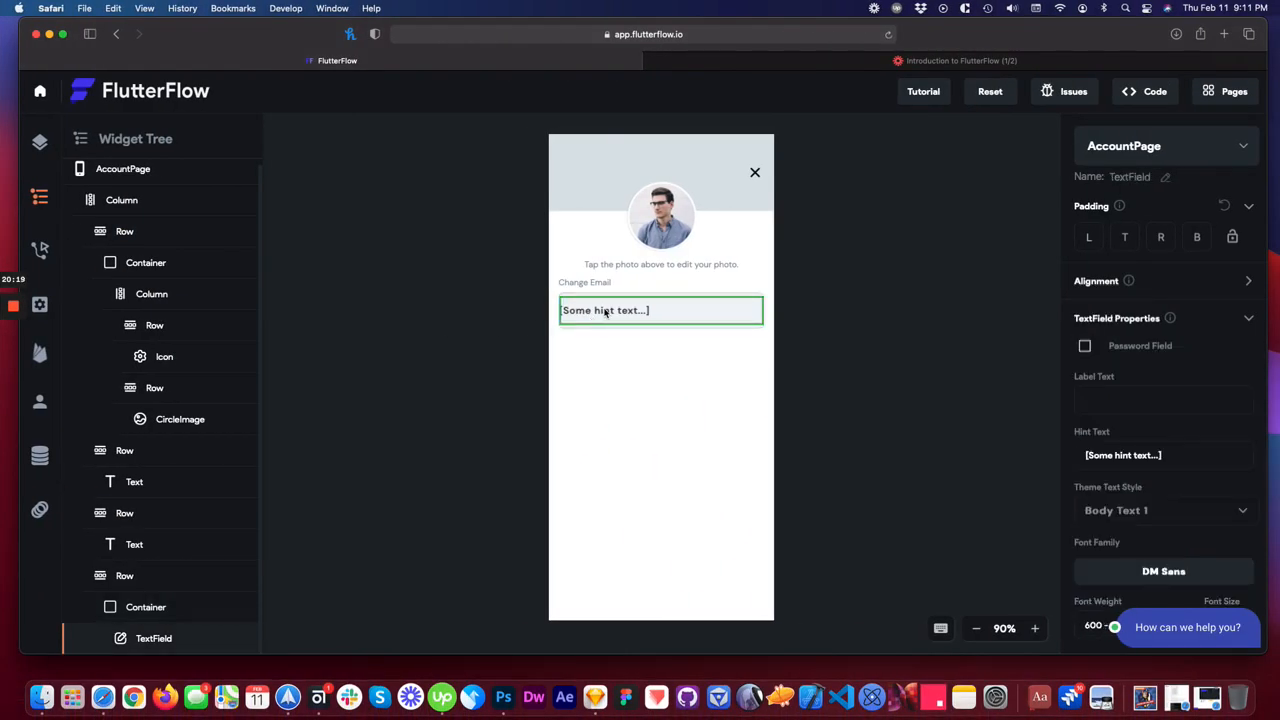
pyautogui.scroll(-5, 1199, 403)
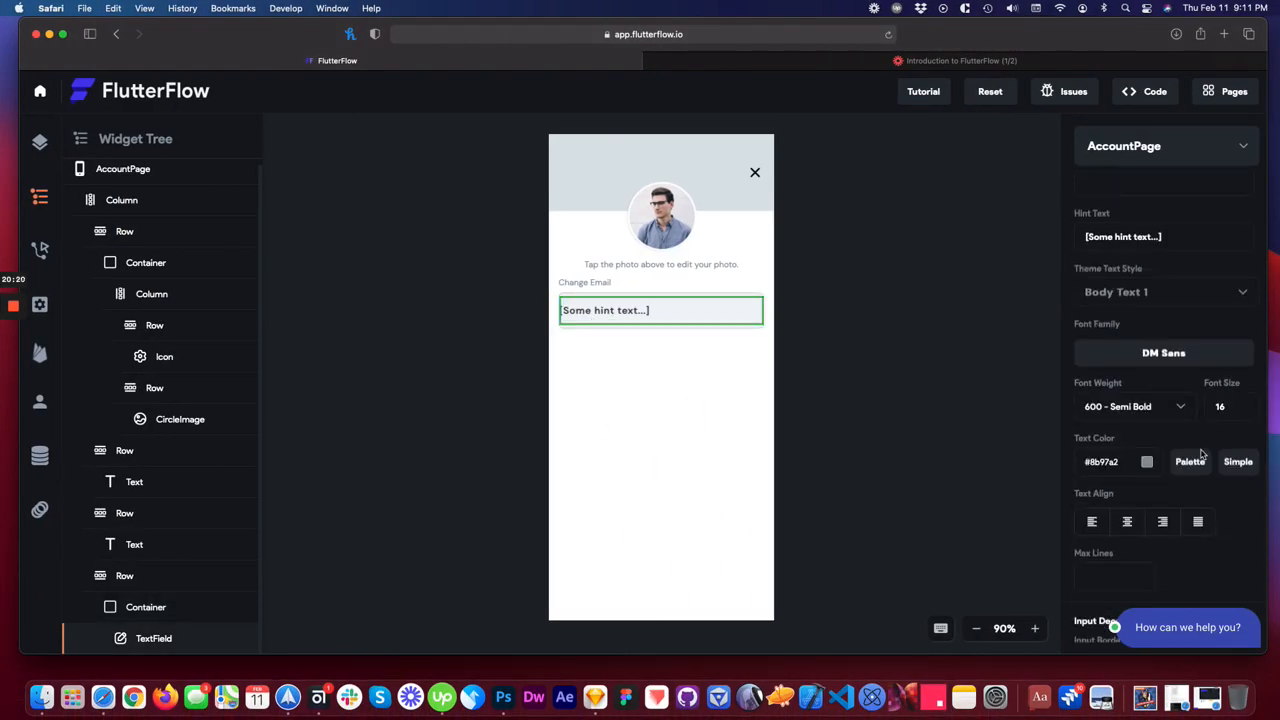
pyautogui.click(1185, 292)
pyautogui.click(1137, 322)
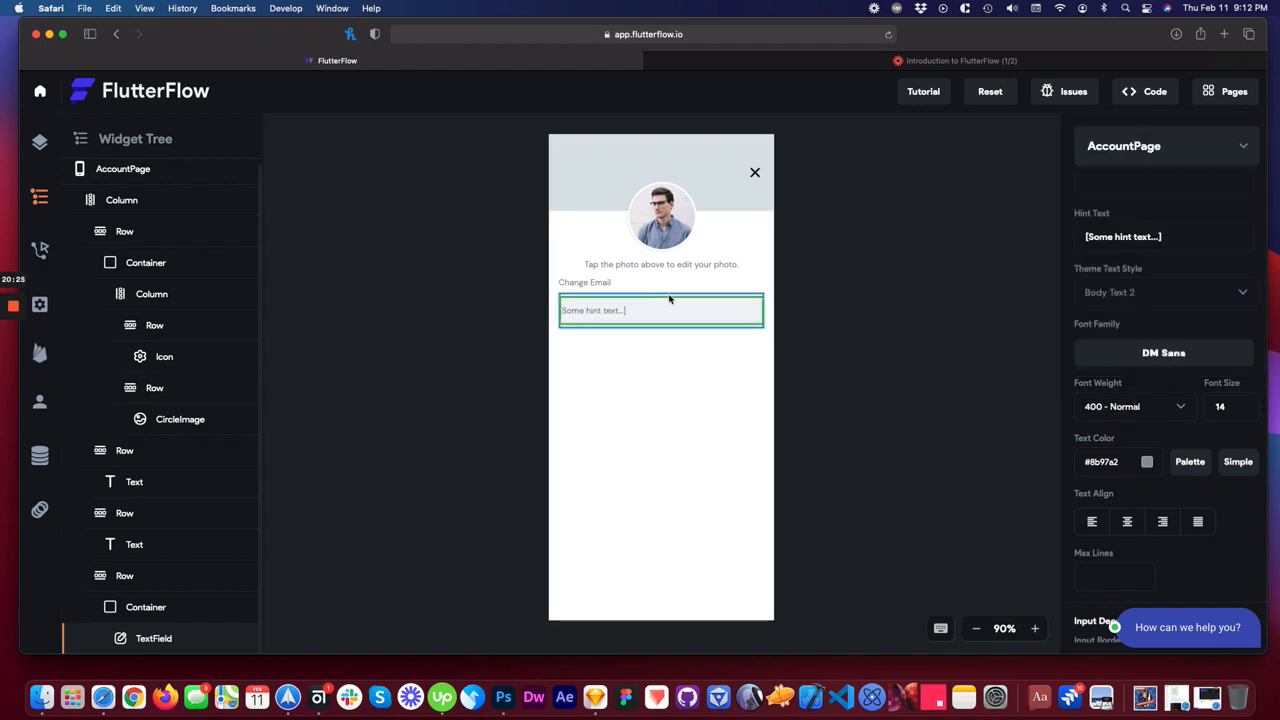
# - Try a left padding of 12 on the Container around the TextField
pyautogui.click(670, 298)
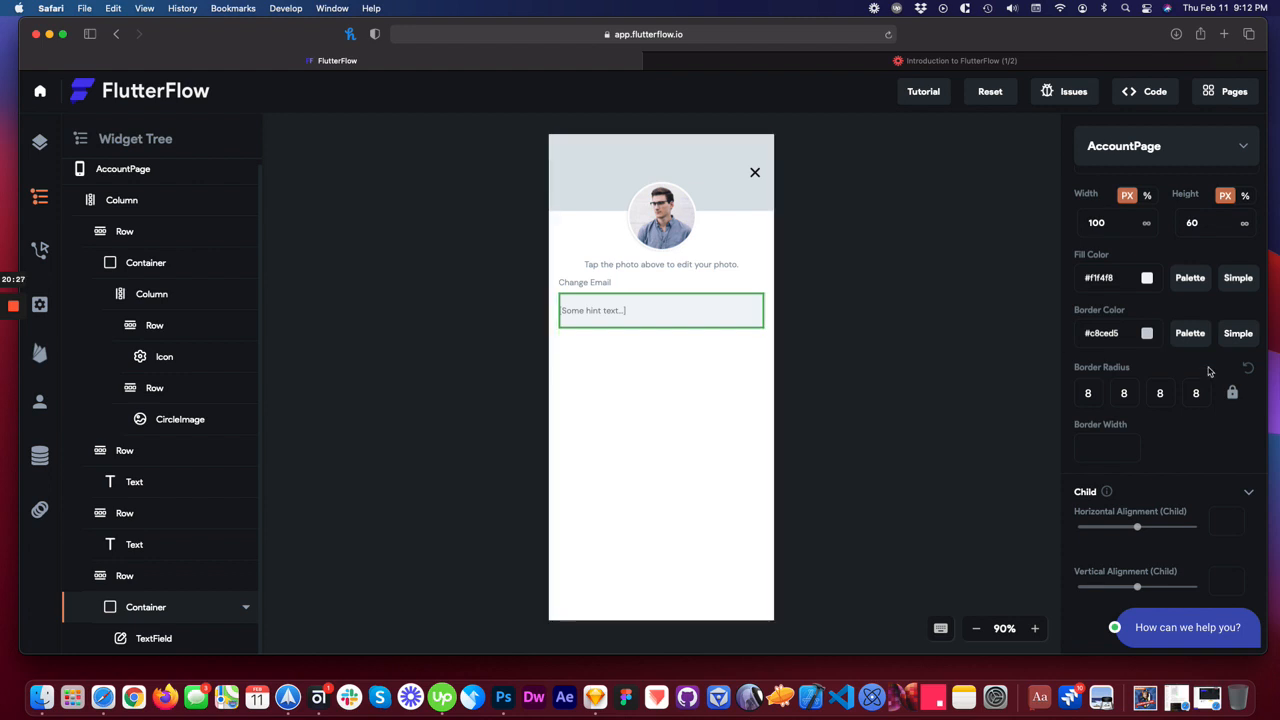
pyautogui.scroll(5, 1208, 372)
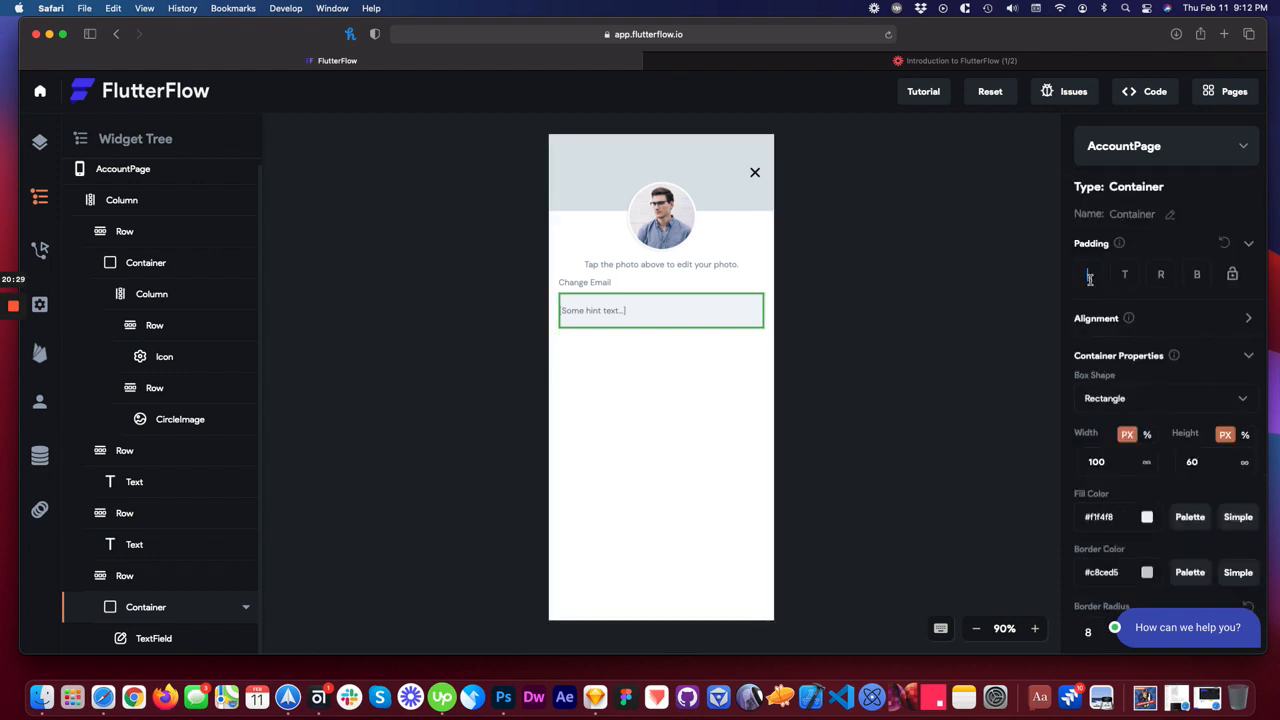
pyautogui.write('12')
pyautogui.click(850, 360)
# - Set the left padding of the TextField under Change Email to 12
pyautogui.click(617, 319)
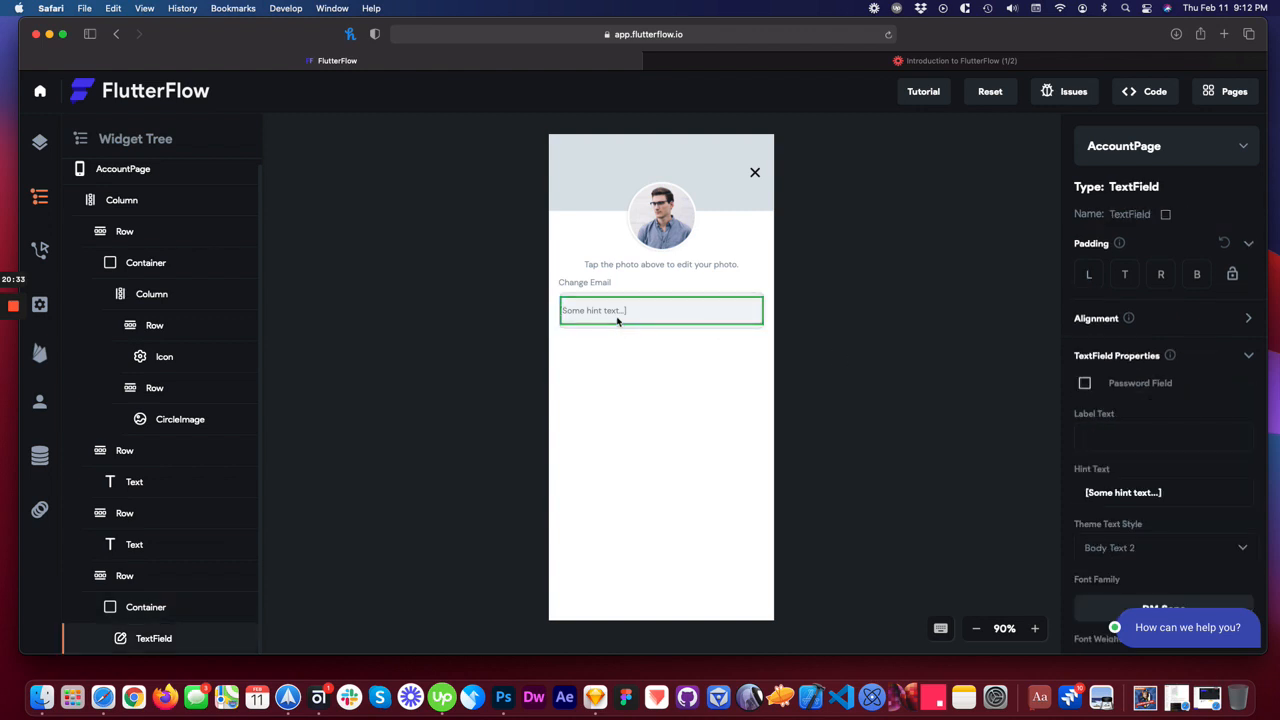
pyautogui.write('12')
pyautogui.click(934, 327)
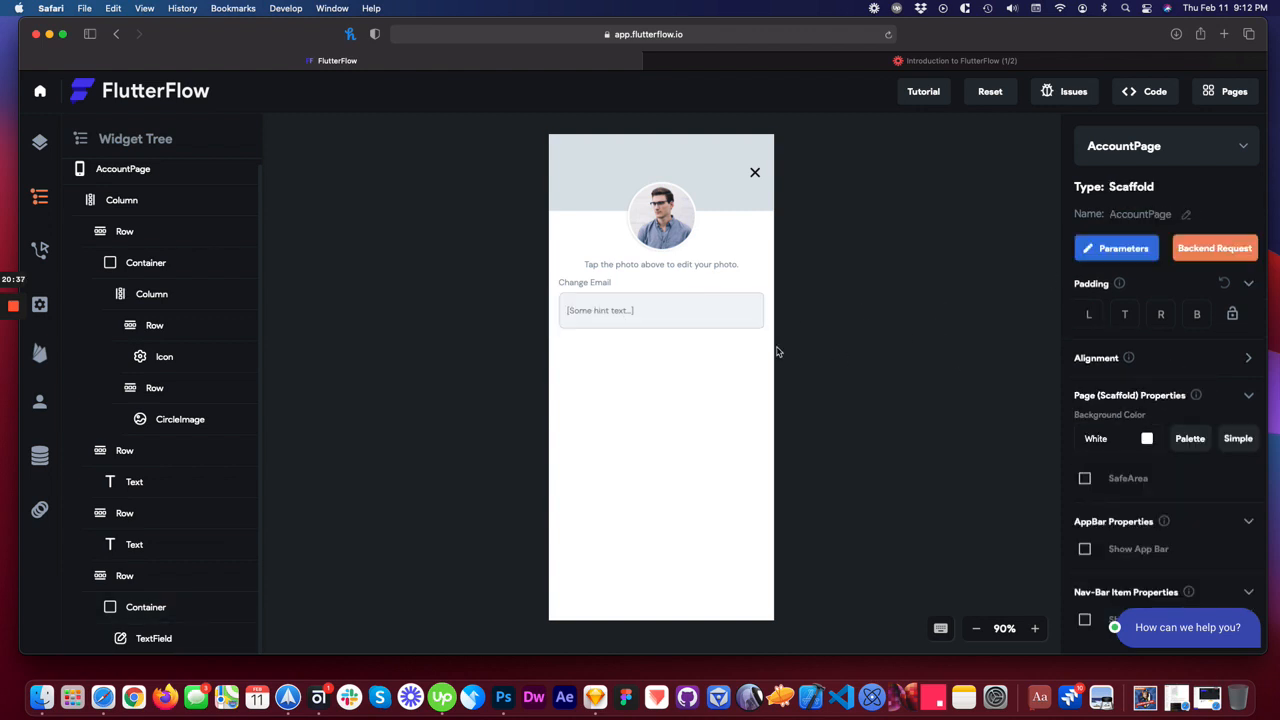
# - Set the left padding of the TextField under Change Email to 16
pyautogui.click(748, 313)
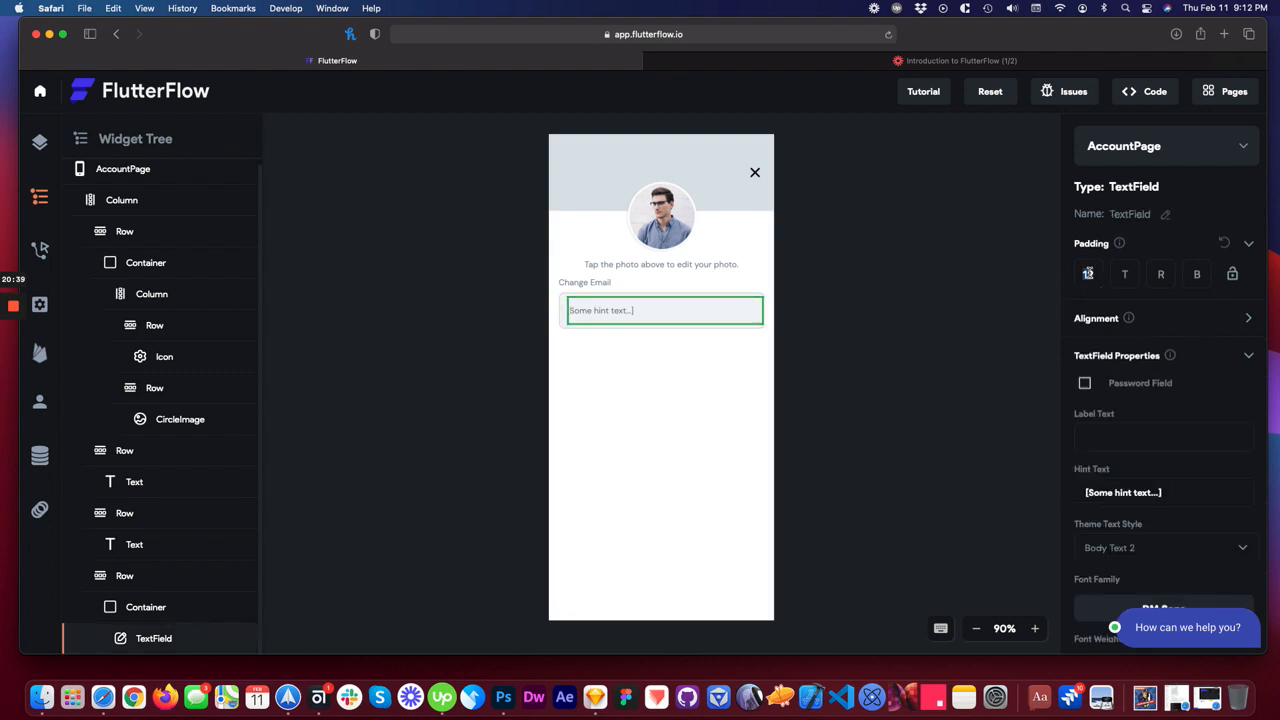
pyautogui.click(1092, 273)
pyautogui.press('BackSpace')
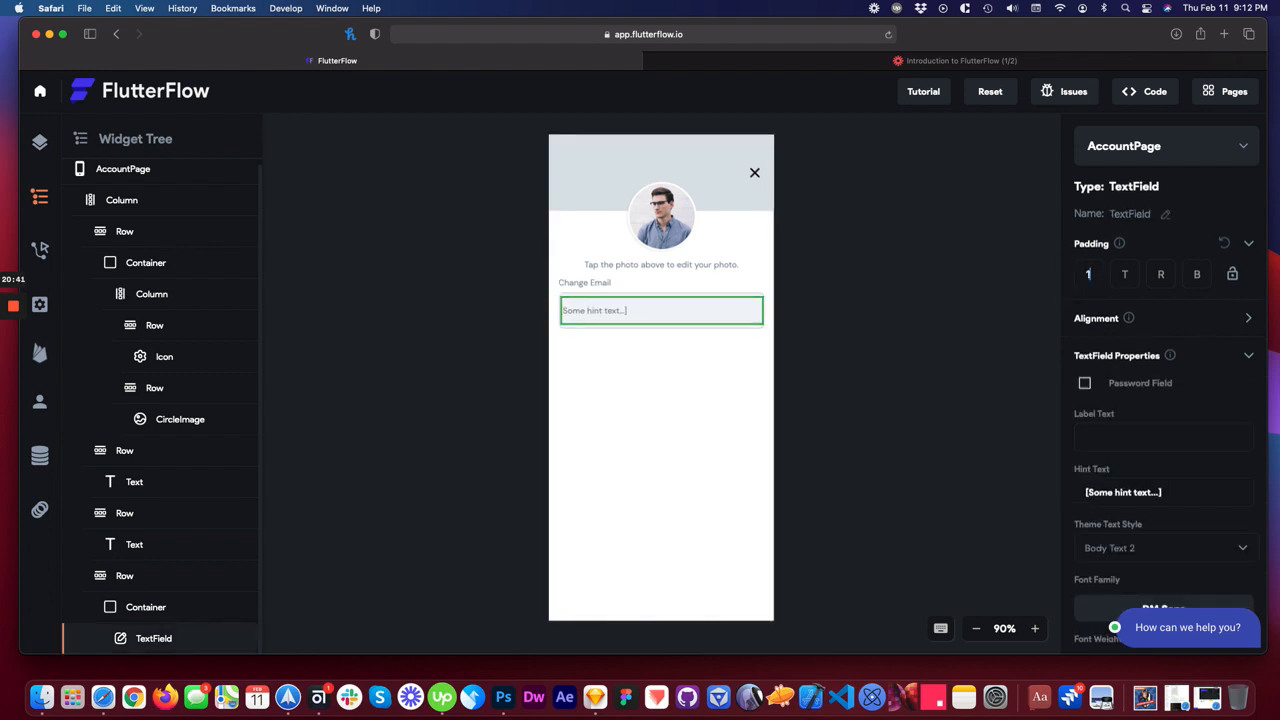
pyautogui.write('6')
pyautogui.click(856, 343)
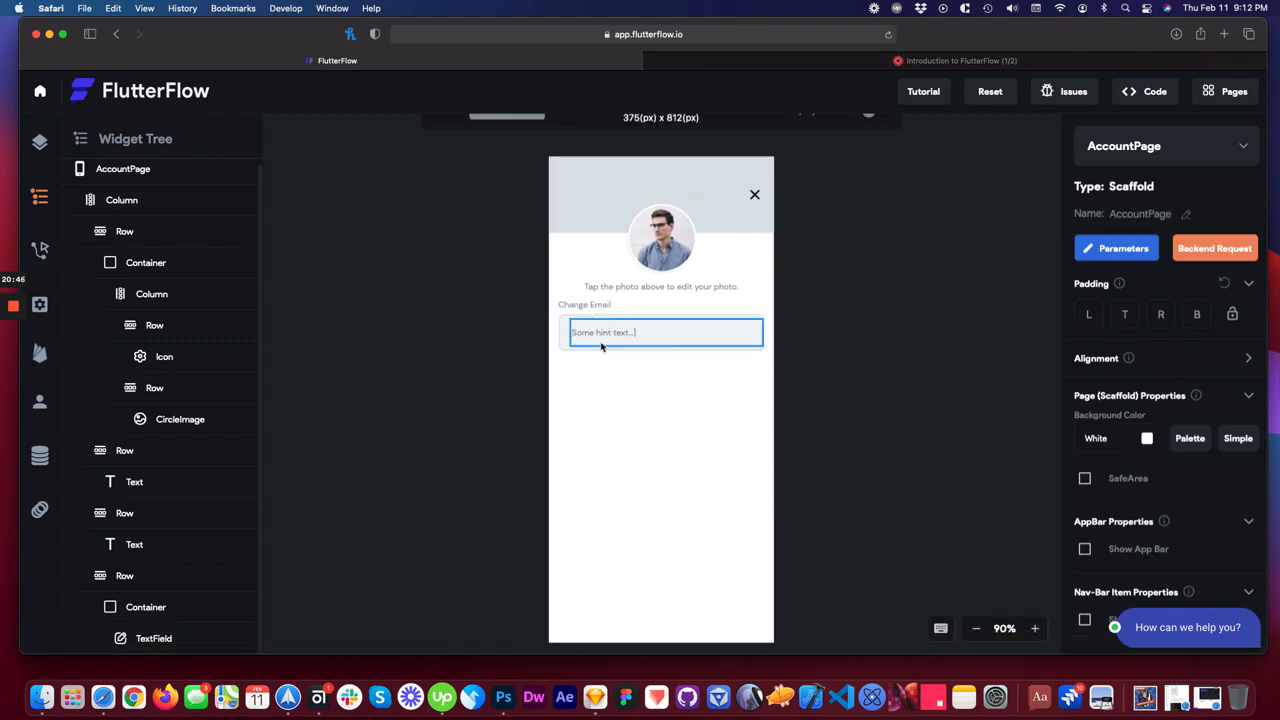
# - Check the profile mockup in Sketch, and in FlutterFlow copy the Change Email Text into the Column below the email field
pyautogui.hotkey('ctrl', 'Left')
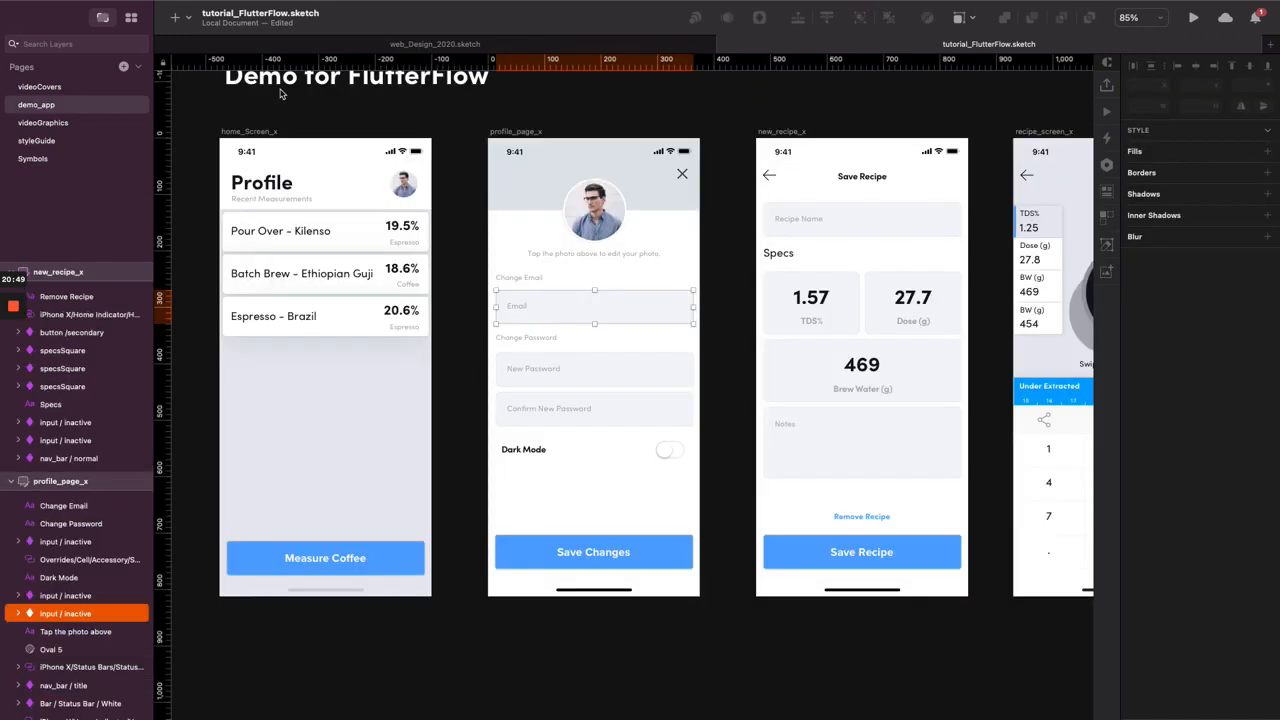
pyautogui.click(270, 92)
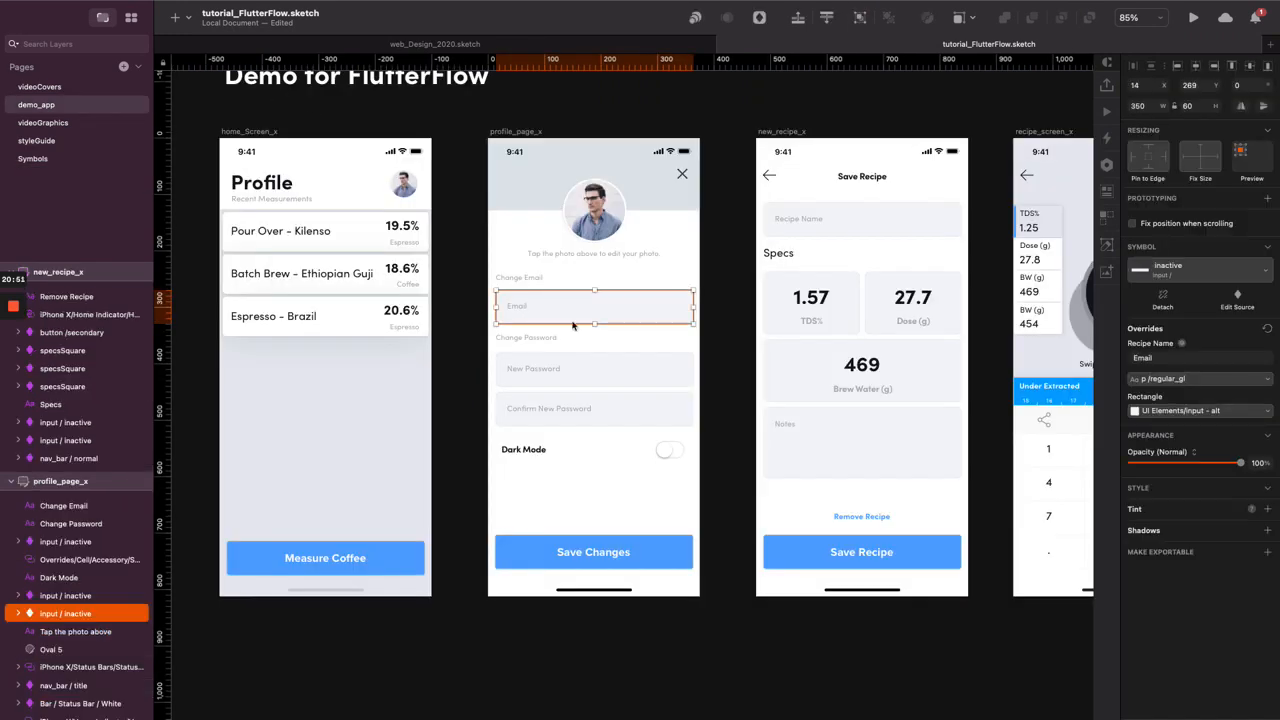
pyautogui.hotkey('ctrl', 'Right')
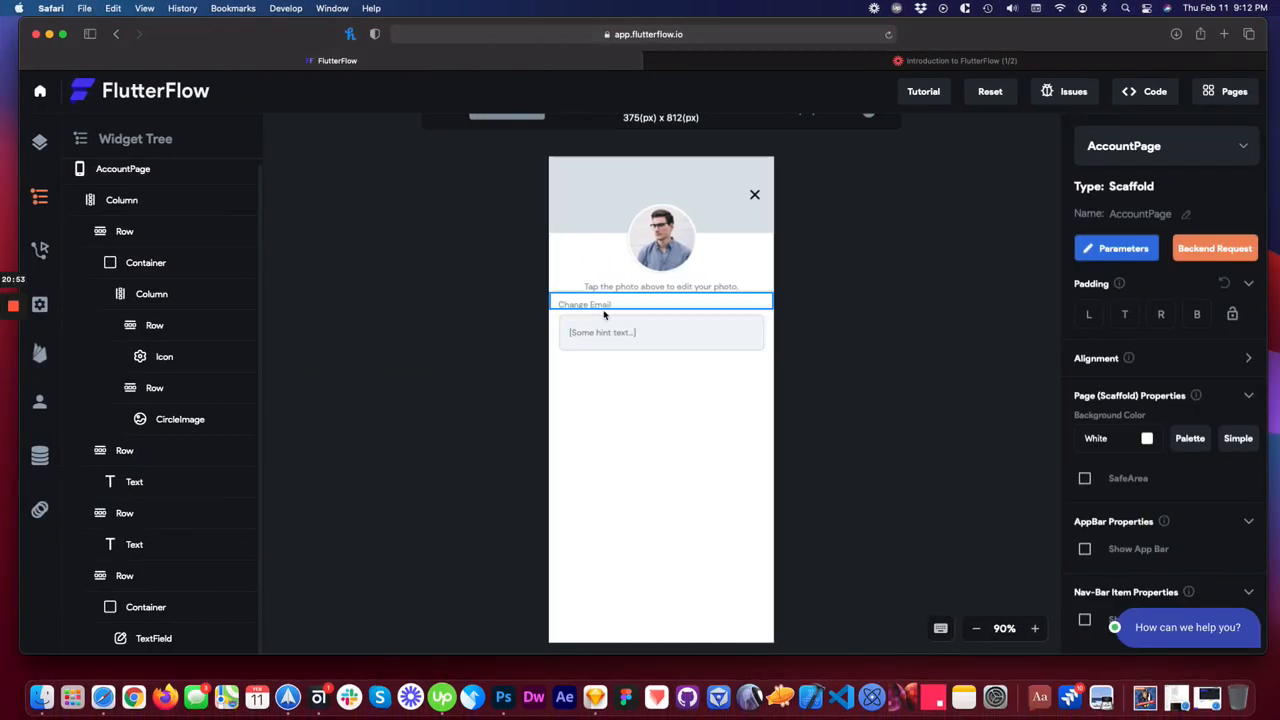
pyautogui.click(584, 304)
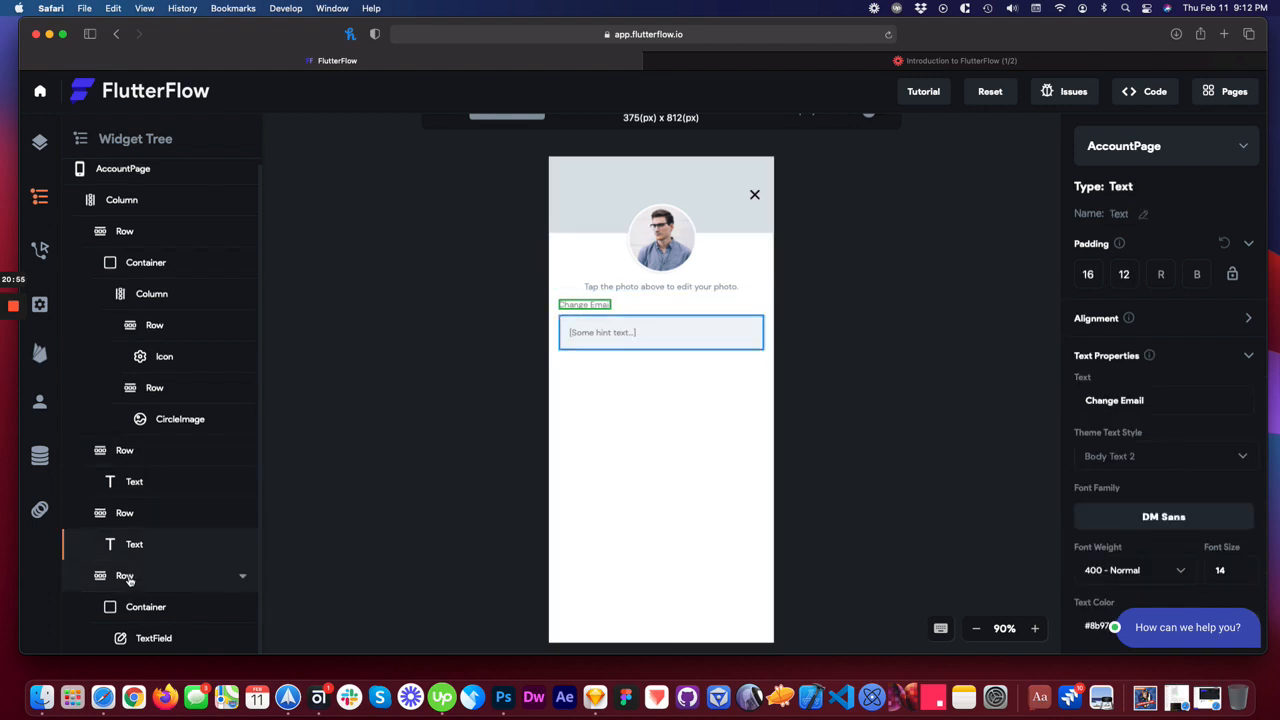
pyautogui.click(242, 575)
pyautogui.click(146, 592)
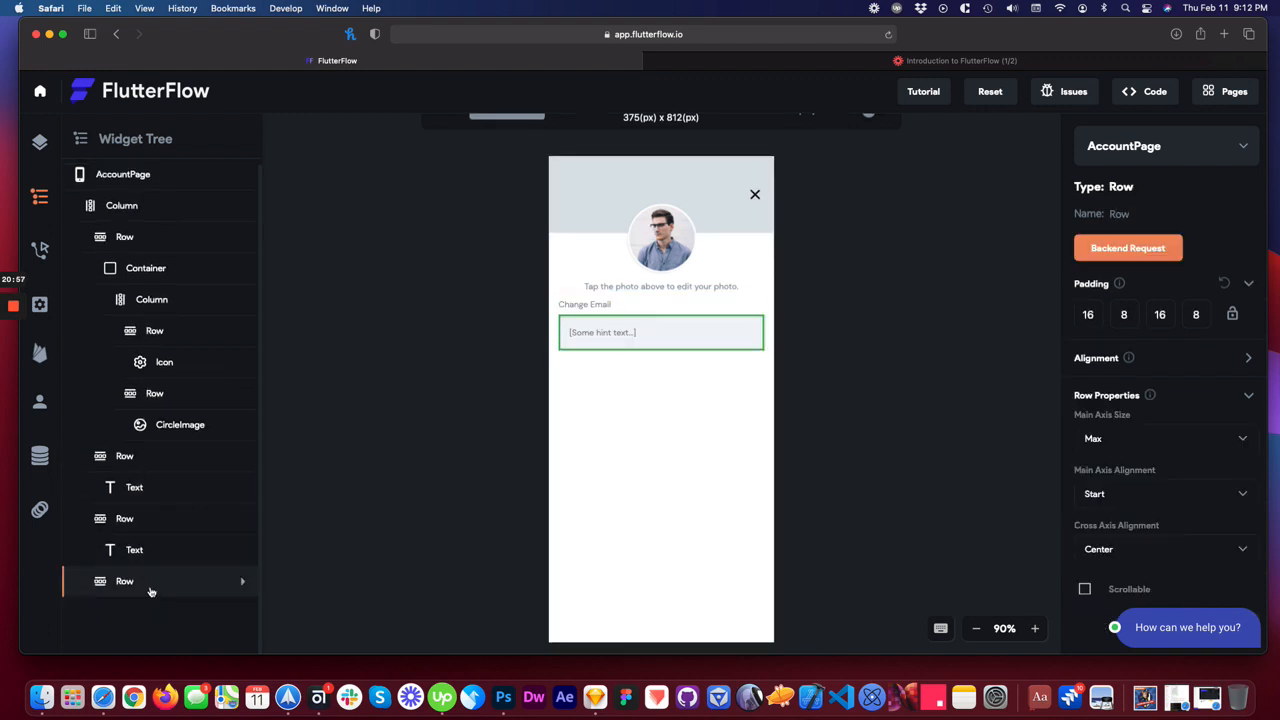
pyautogui.click(162, 557)
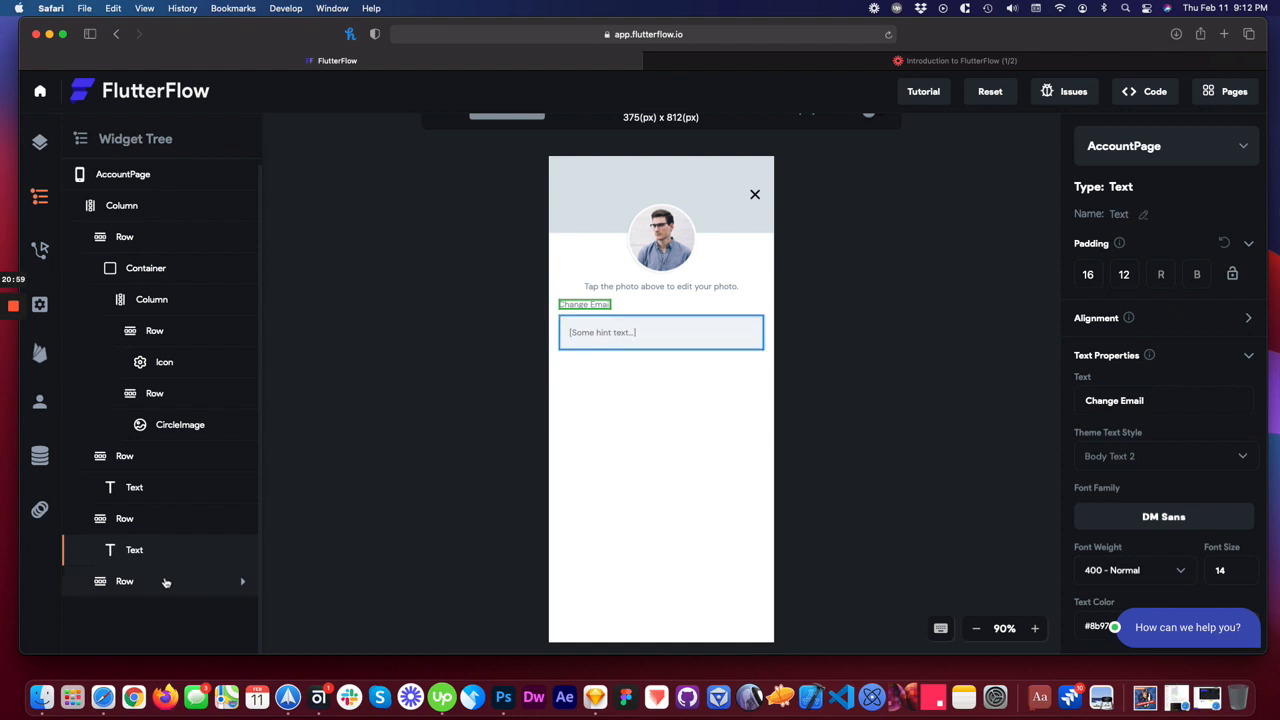
pyautogui.click(166, 581)
pyautogui.click(165, 556)
pyautogui.press('super+c')
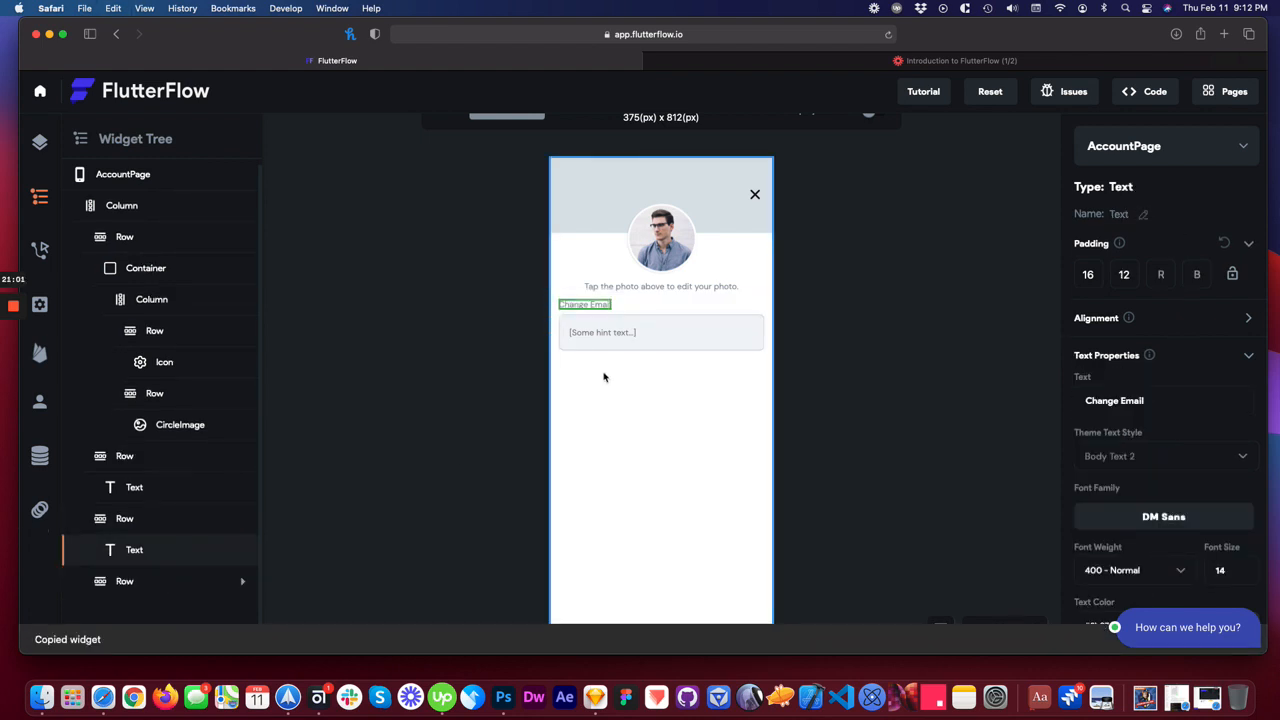
pyautogui.click(603, 374)
pyautogui.press('super+v')
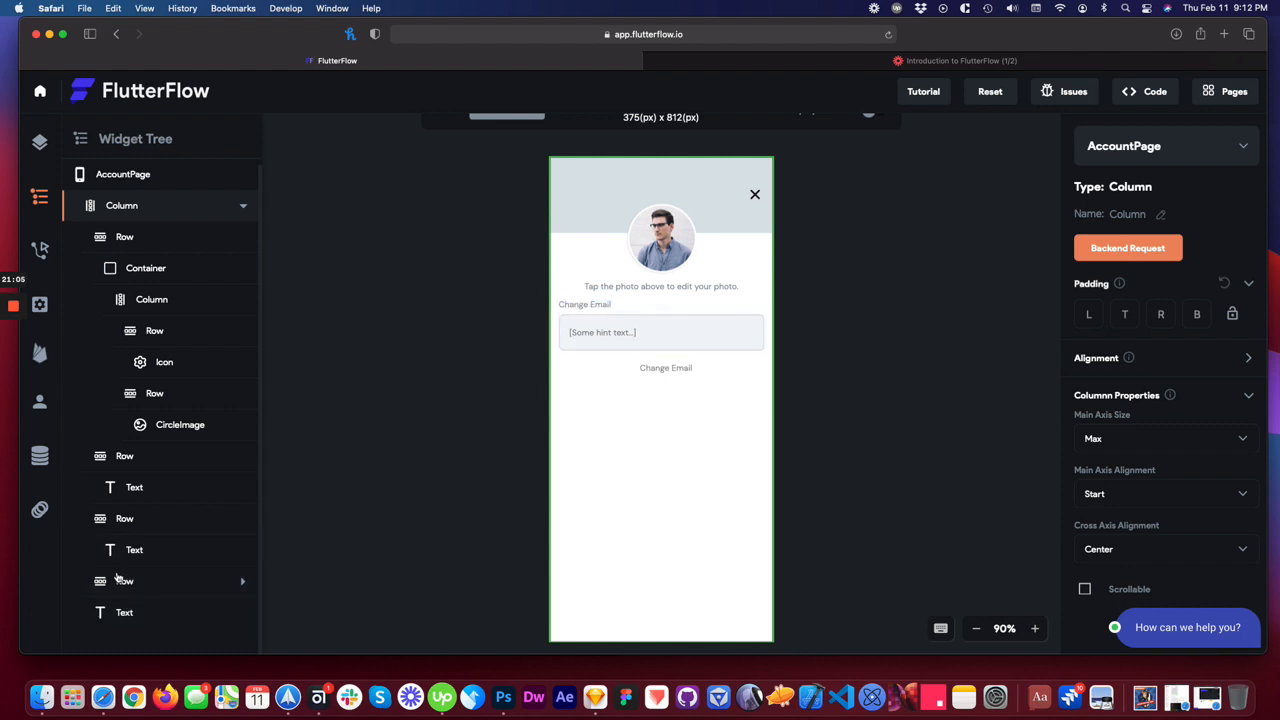
# - Duplicate the Row holding the email input field at the end of the Column
pyautogui.click(170, 574)
pyautogui.press('super+c')
pyautogui.click(659, 396)
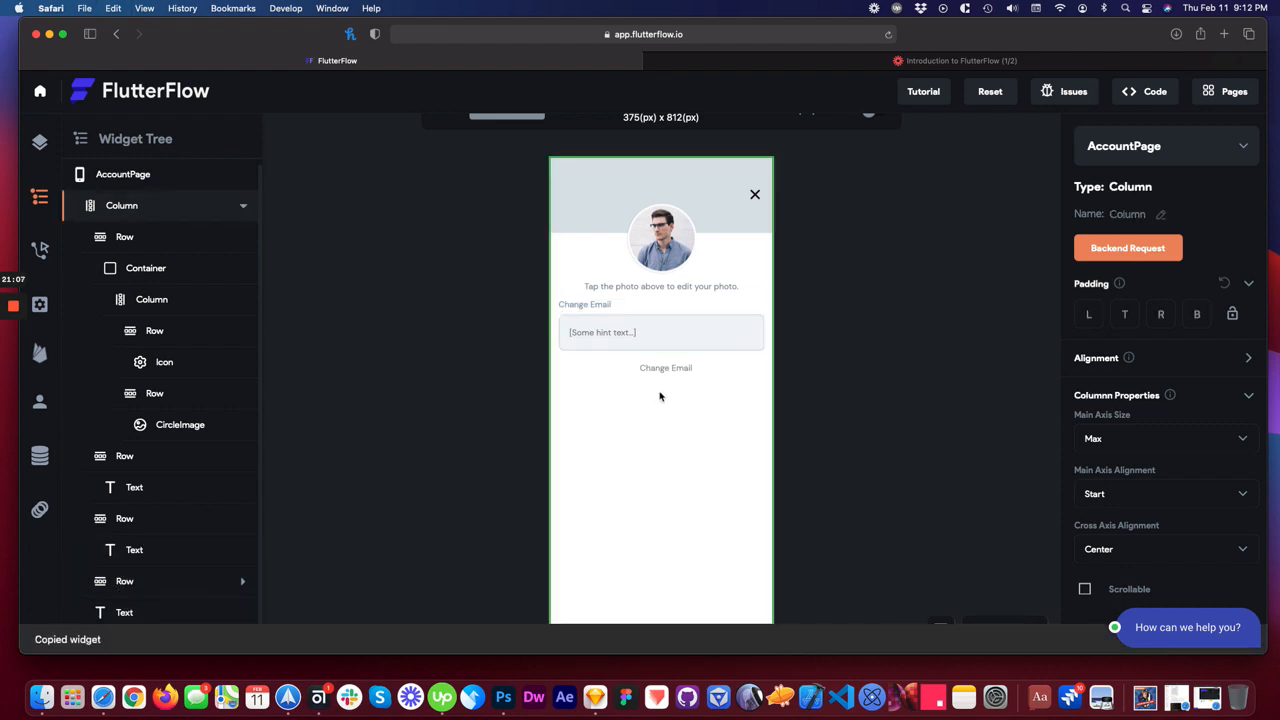
pyautogui.press('super+v')
# - Try the Expanded alignment setting on the duplicated Change Email Text between the two input fields
pyautogui.click(665, 368)
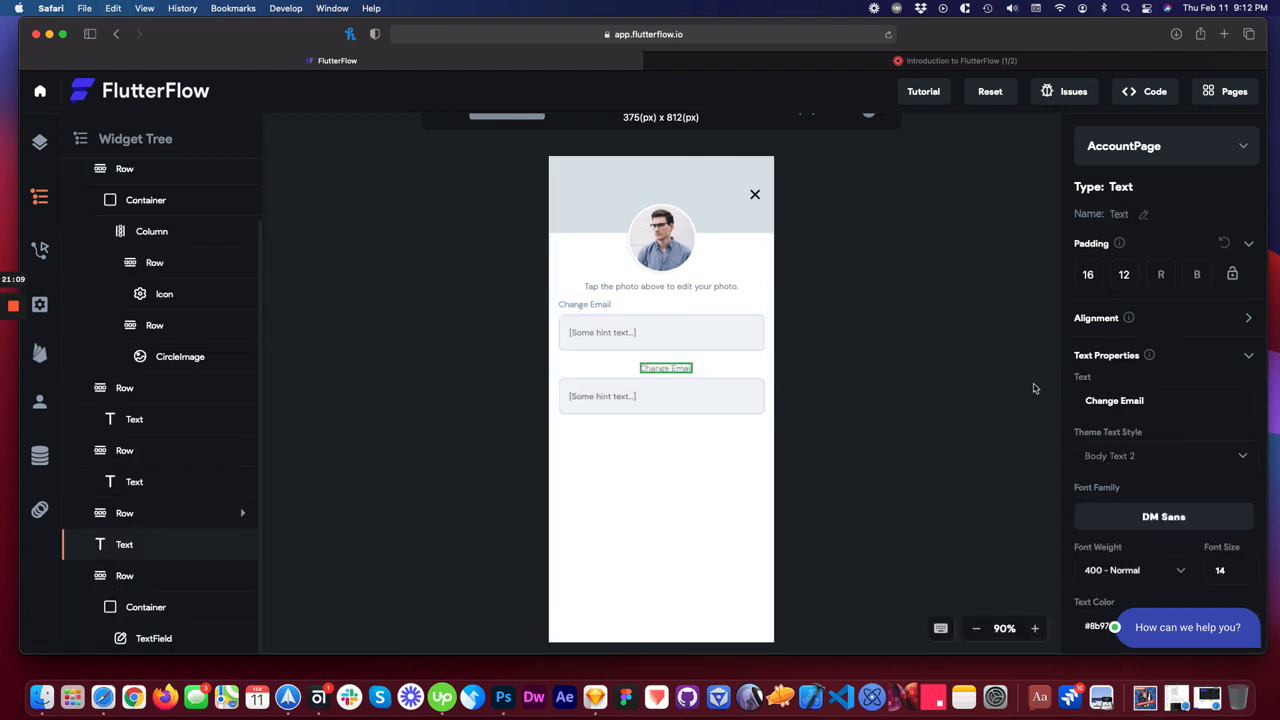
pyautogui.click(1248, 319)
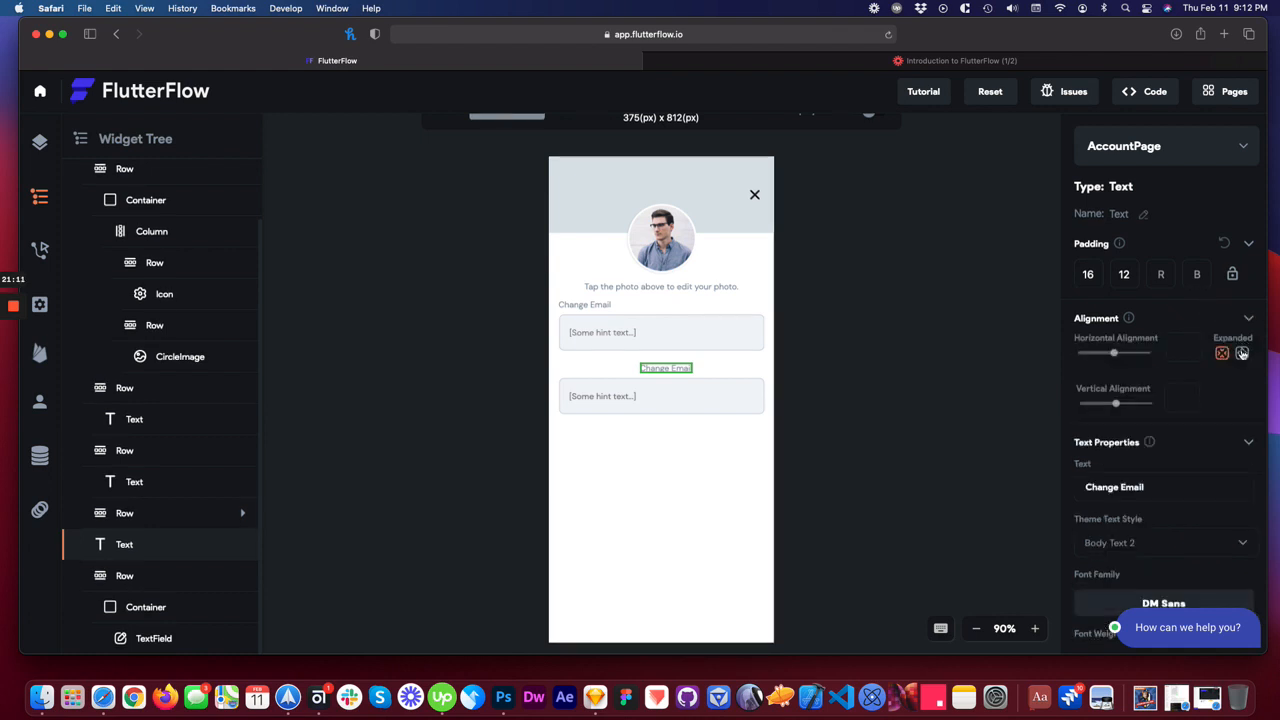
pyautogui.click(1241, 354)
pyautogui.click(1241, 354)
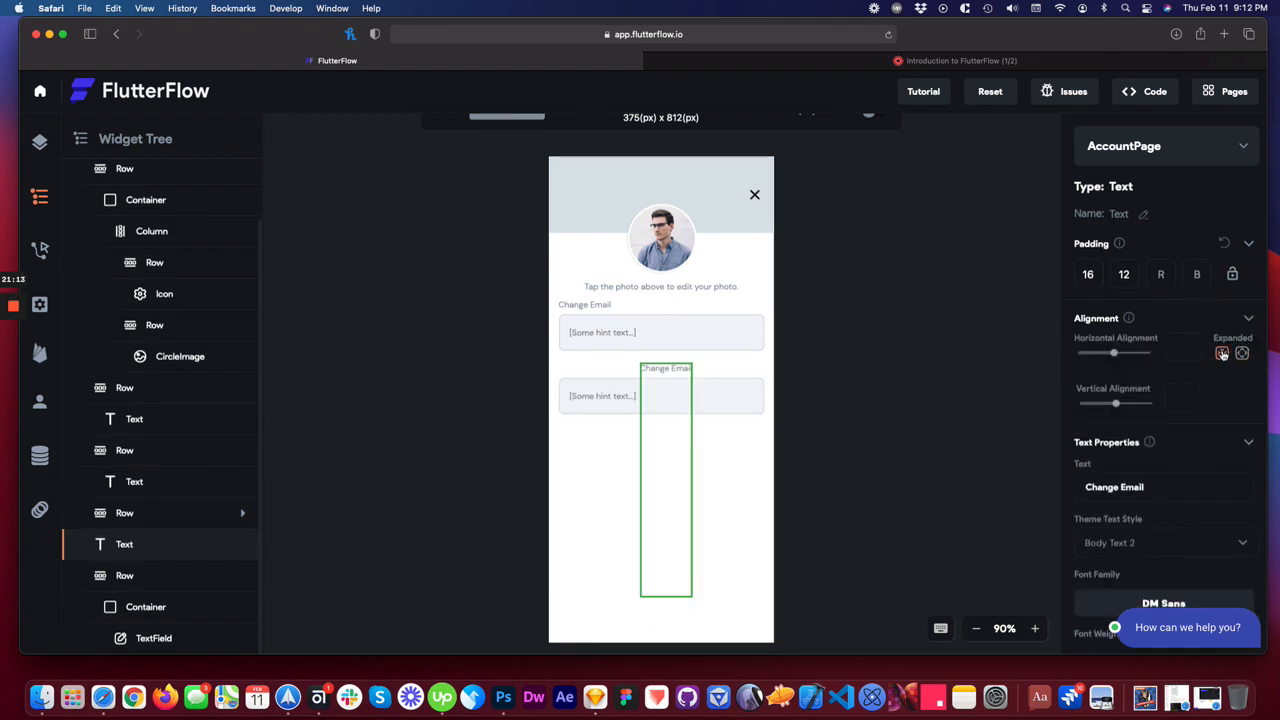
# - Duplicate the Row holding the Change Email label into the Column and delete the centered Change Email Text between the fields
pyautogui.click(594, 306)
pyautogui.click(623, 305)
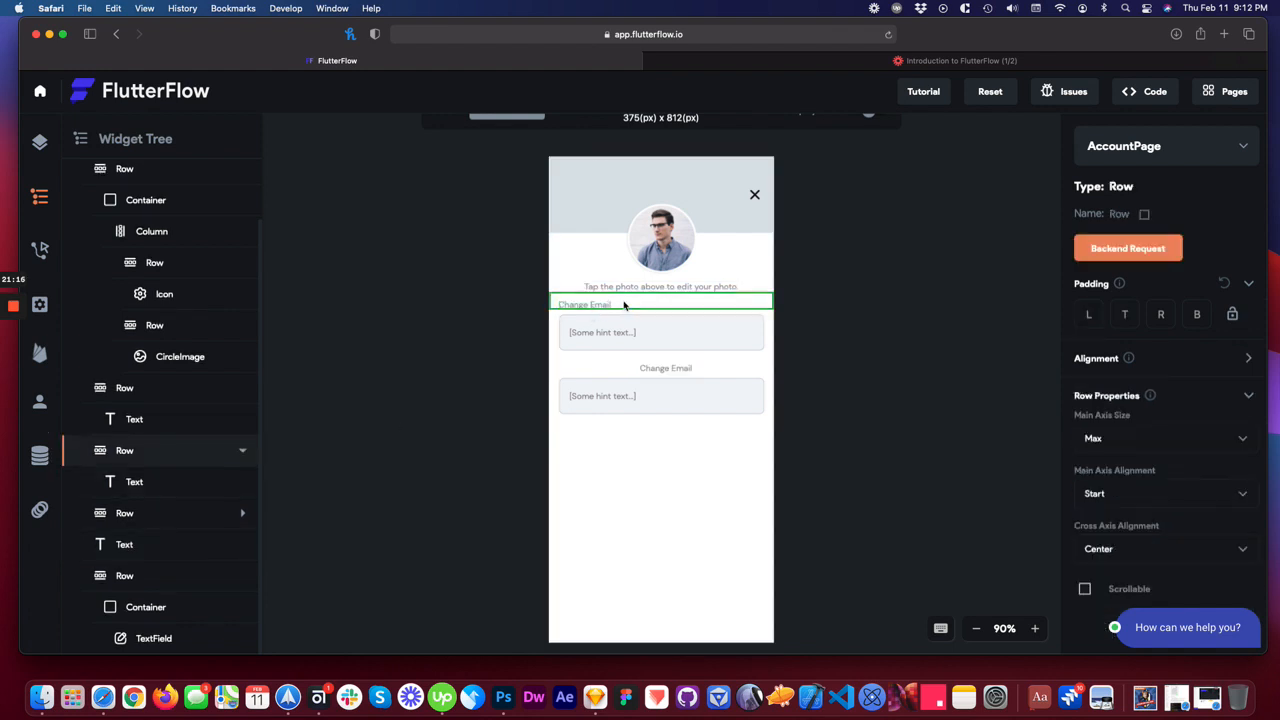
pyautogui.press('super+c')
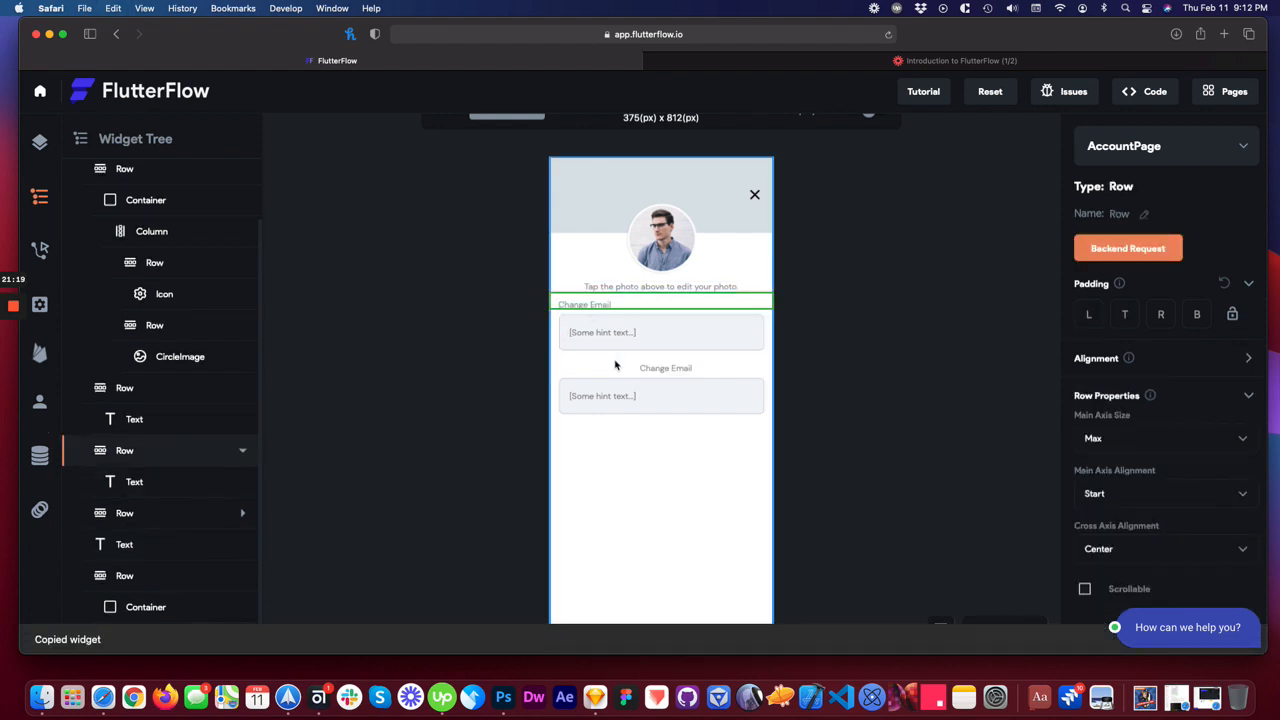
pyautogui.click(615, 364)
pyautogui.press('super+v')
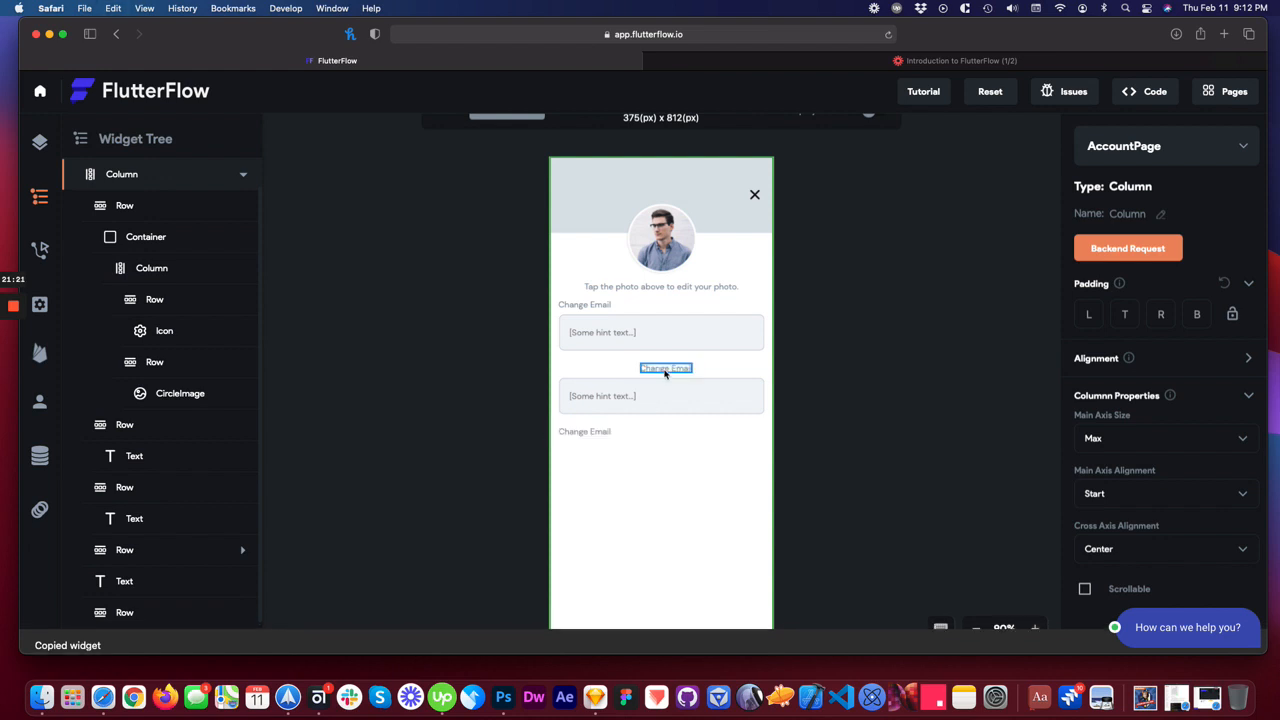
pyautogui.click(664, 369)
pyautogui.press('BackSpace')
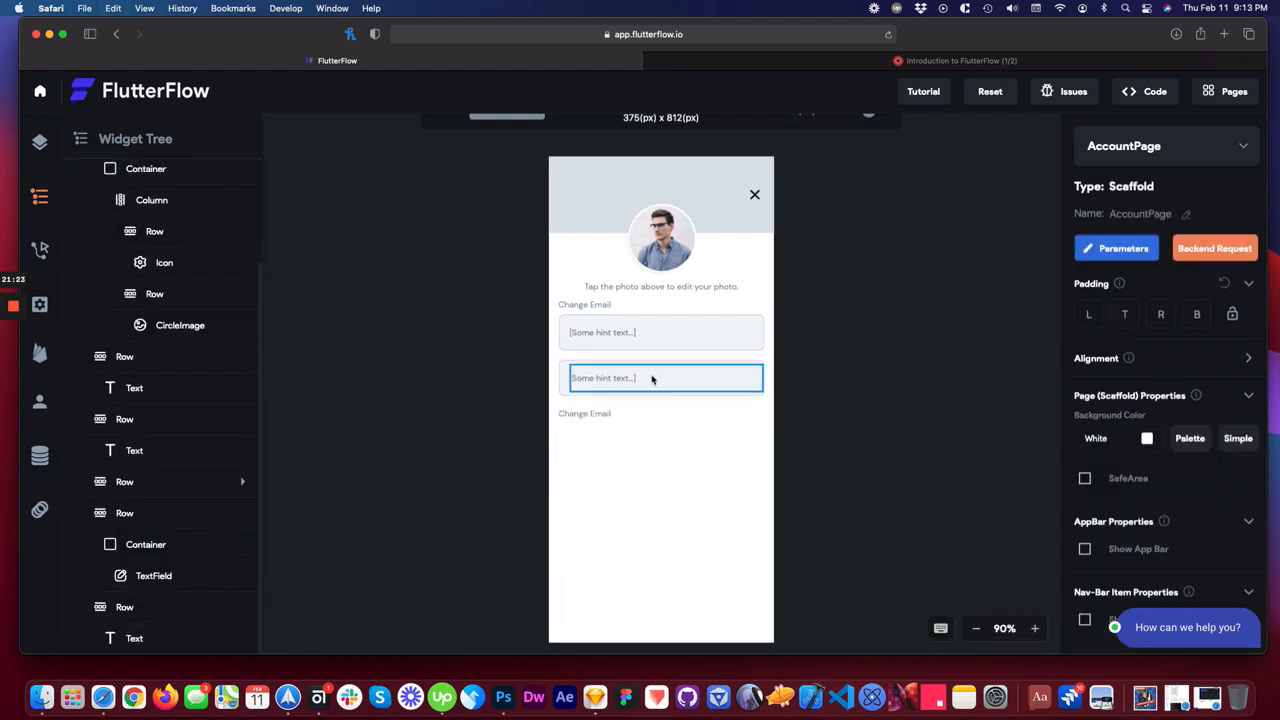
# - Move the duplicated input field's Row below the second Change Email label by cutting and pasting it
pyautogui.click(655, 378)
pyautogui.click(566, 377)
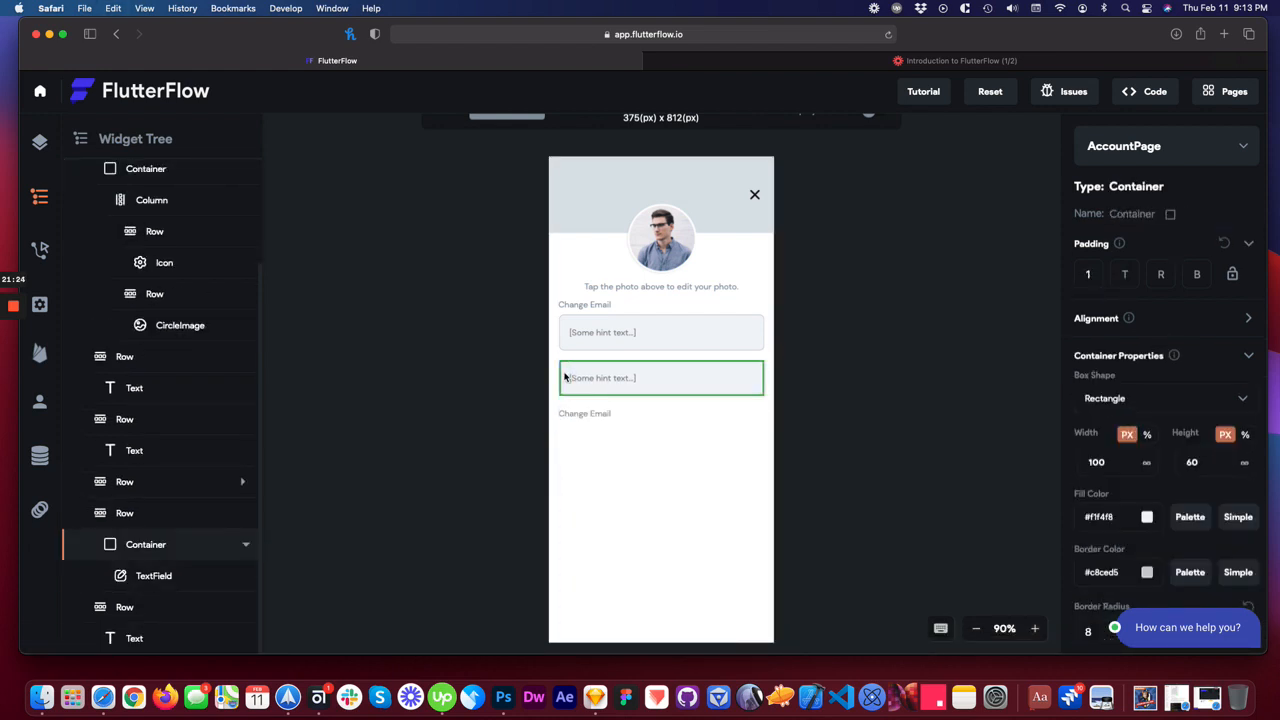
pyautogui.click(197, 513)
pyautogui.press('super+x')
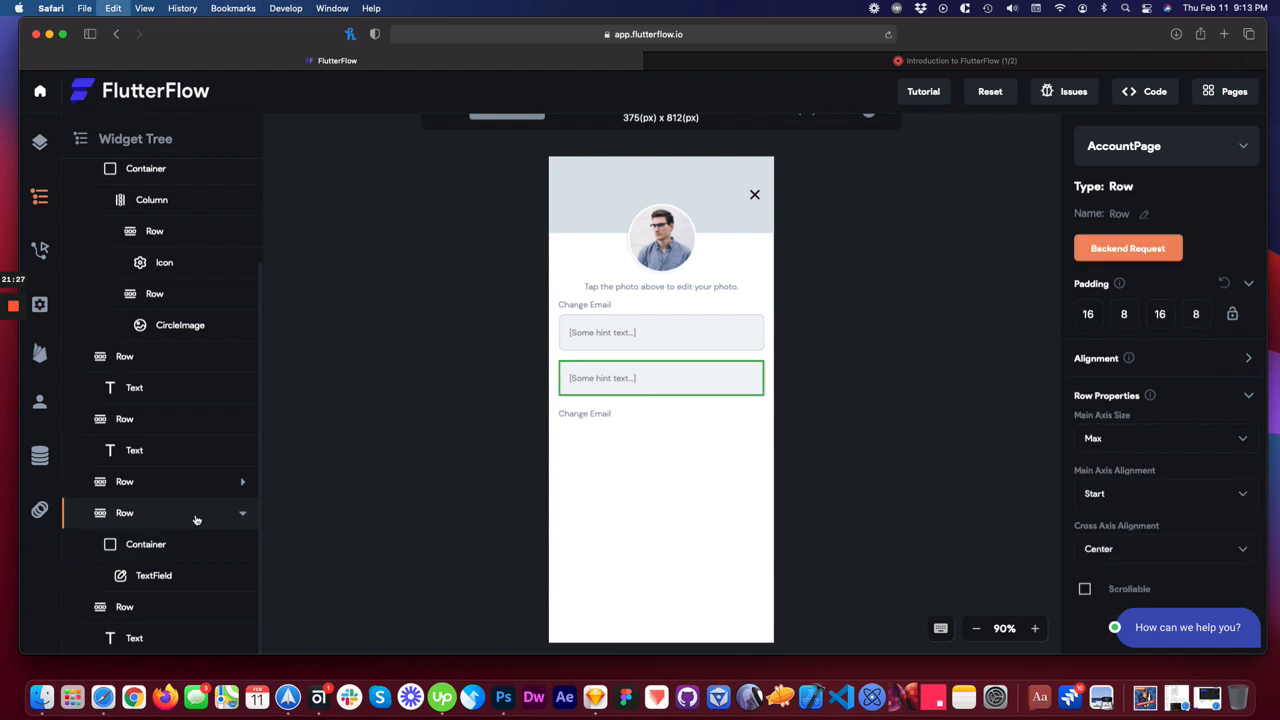
pyautogui.press('super+v')
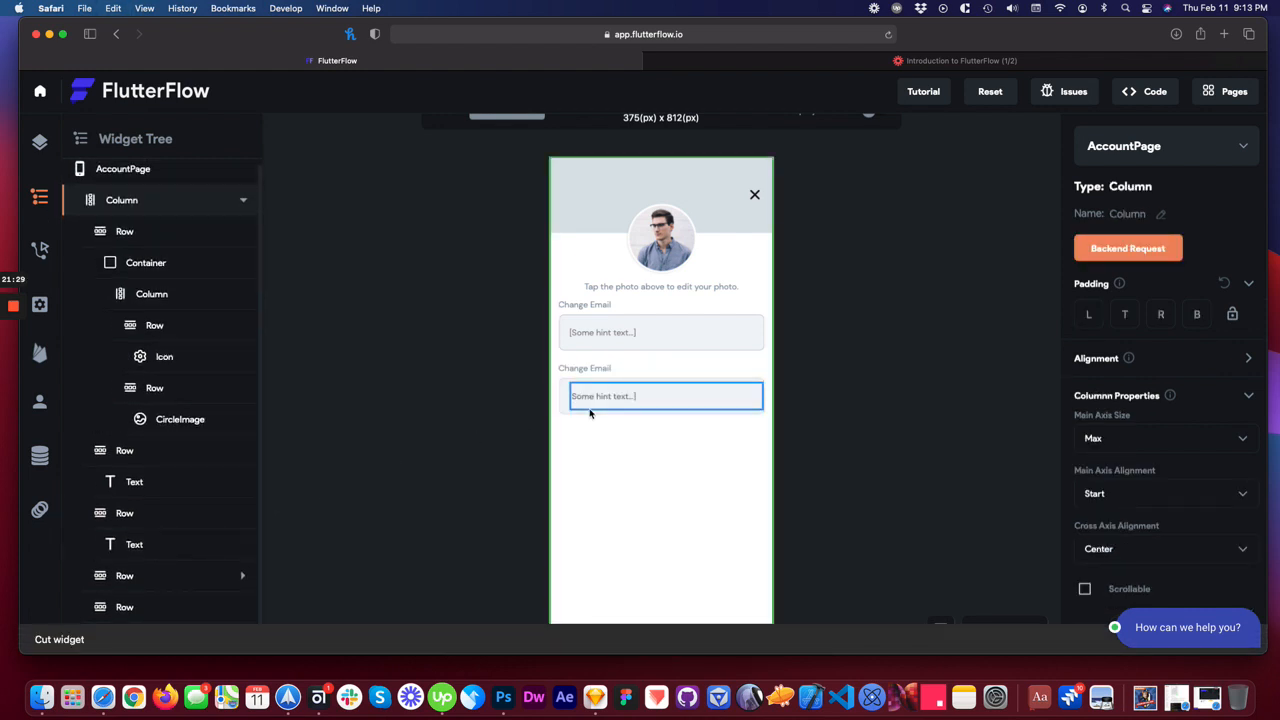
# - Change the text of the second label to Change Password
pyautogui.click(588, 369)
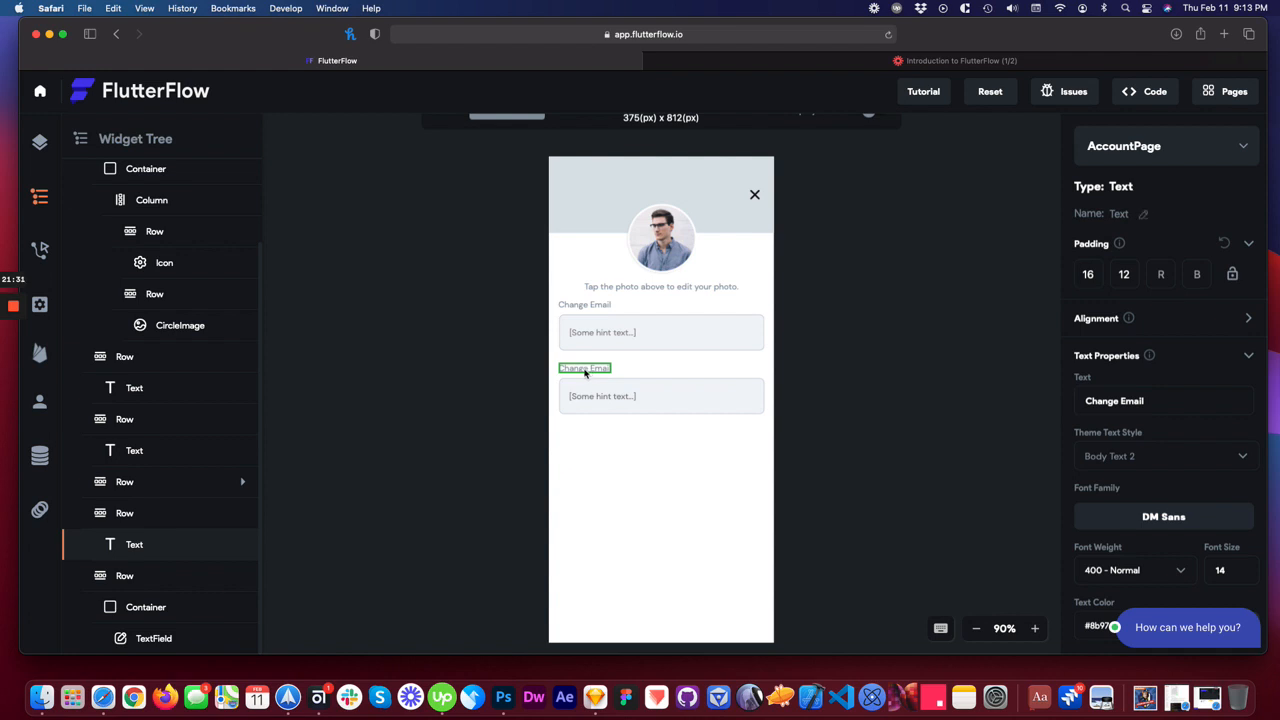
pyautogui.doubleClick(1202, 404)
pyautogui.write('Password')
pyautogui.click(710, 463)
# - Set both the hint text and the label text of the field under Change Password to New Password
pyautogui.click(606, 398)
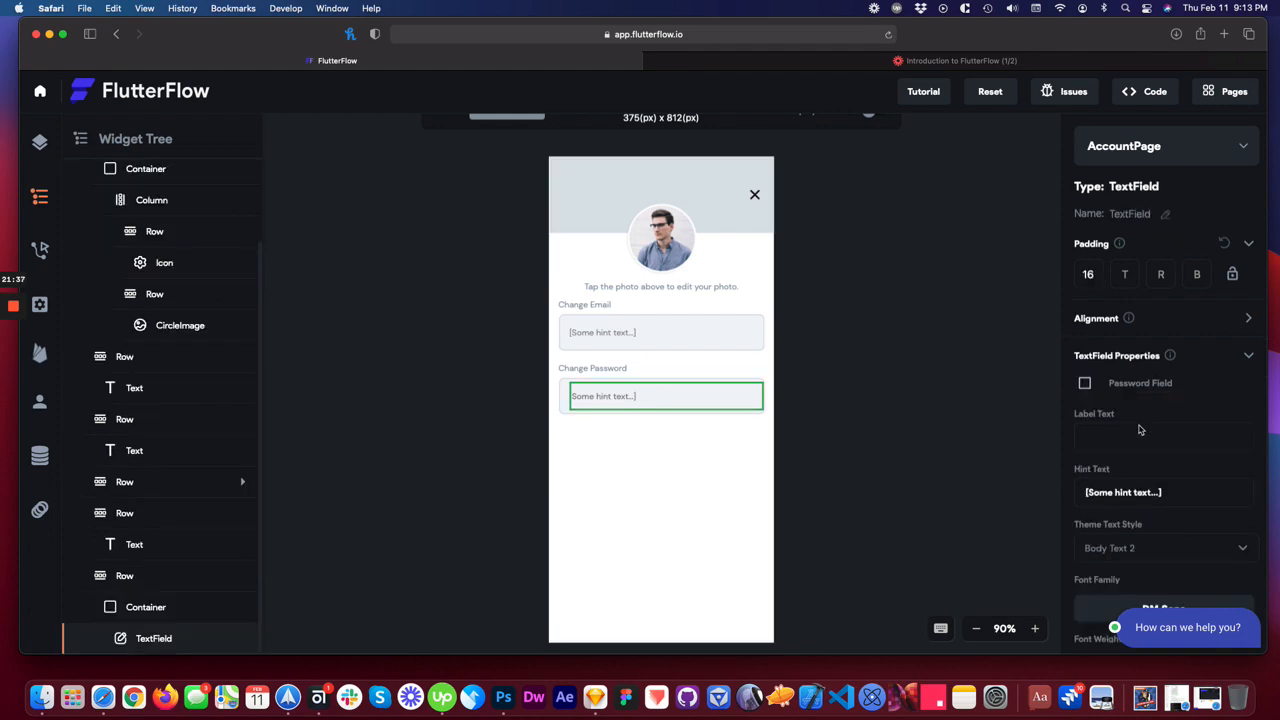
pyautogui.scroll(-1, 1134, 480)
pyautogui.hotkey('ctrl', 'Left')
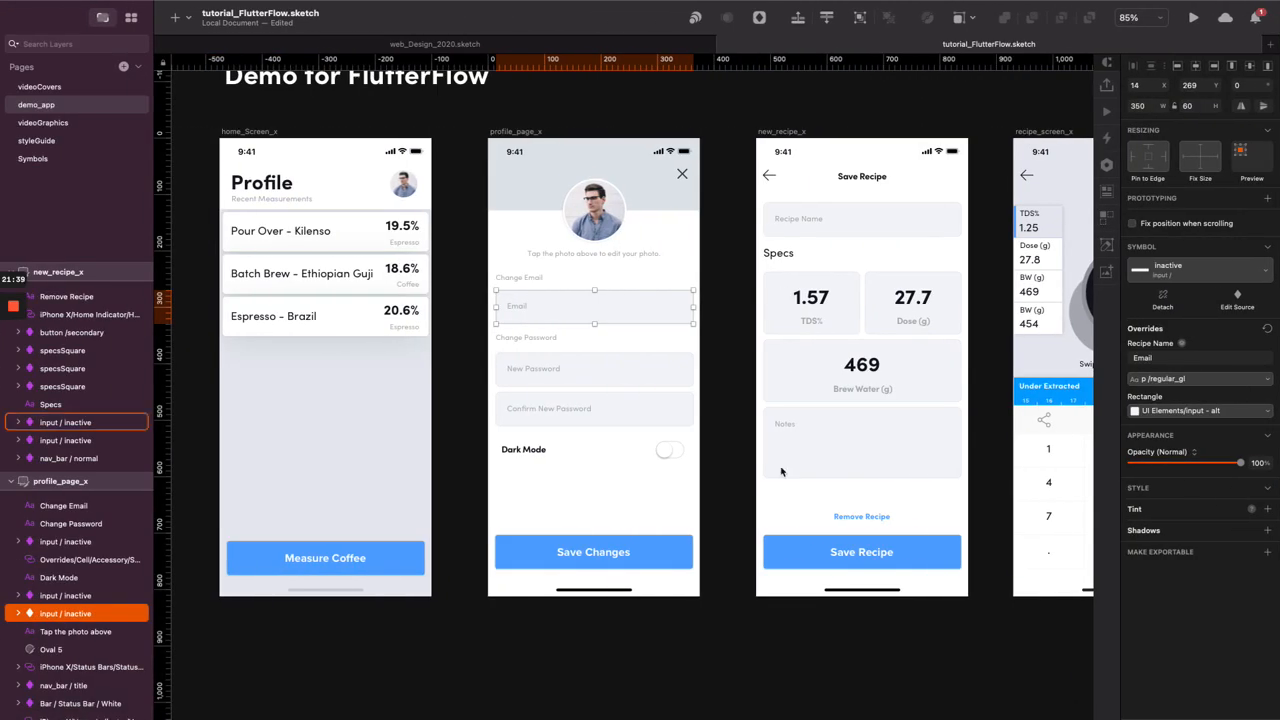
pyautogui.hotkey('ctrl', 'Right')
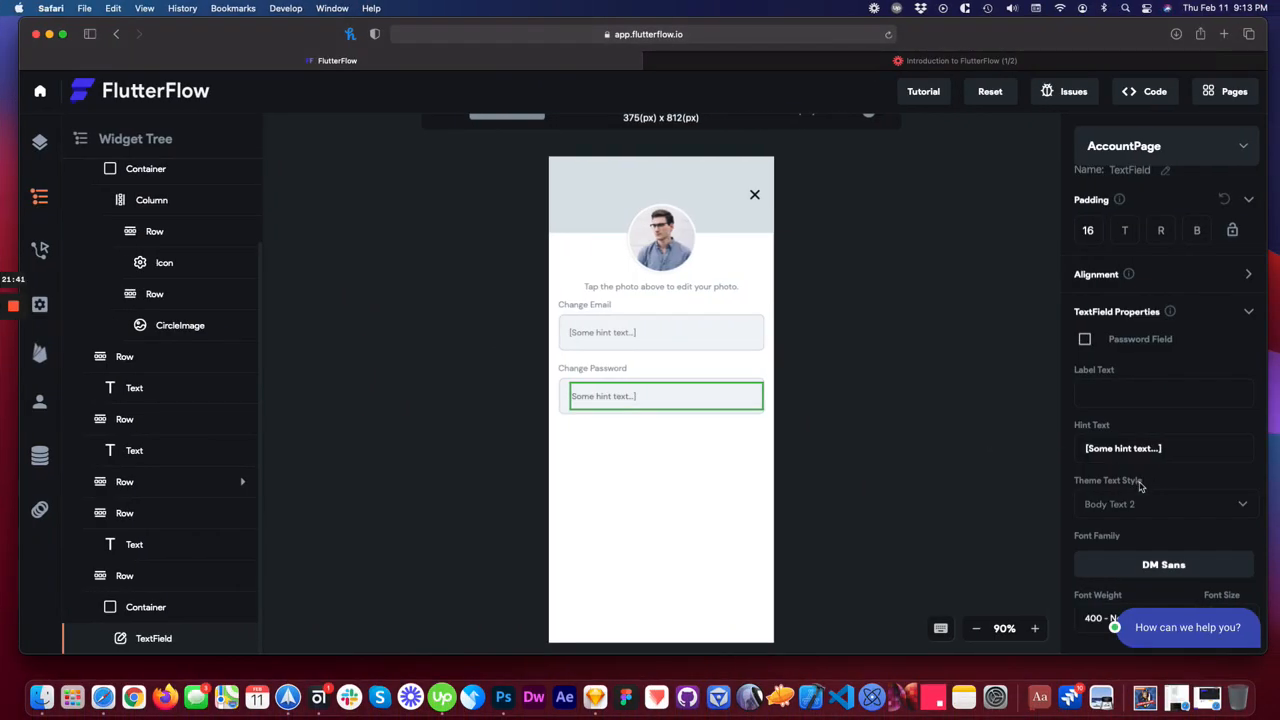
pyautogui.press('super+a')
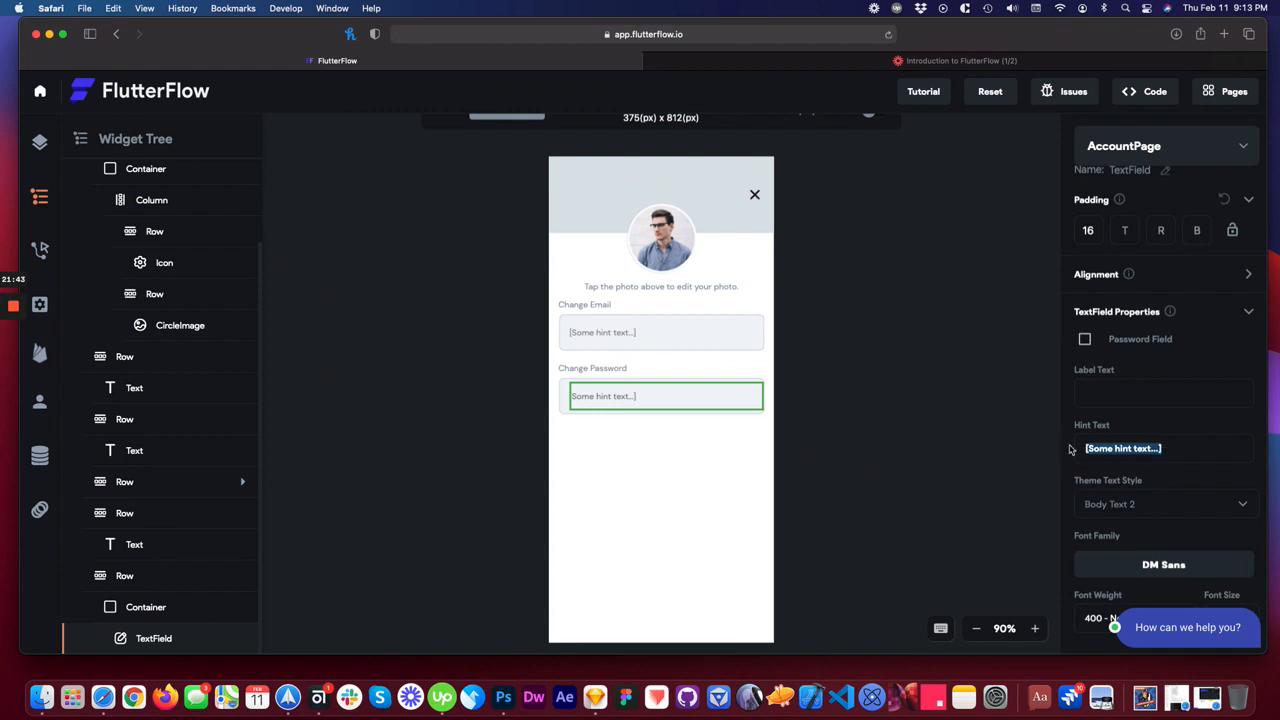
pyautogui.write('New Password')
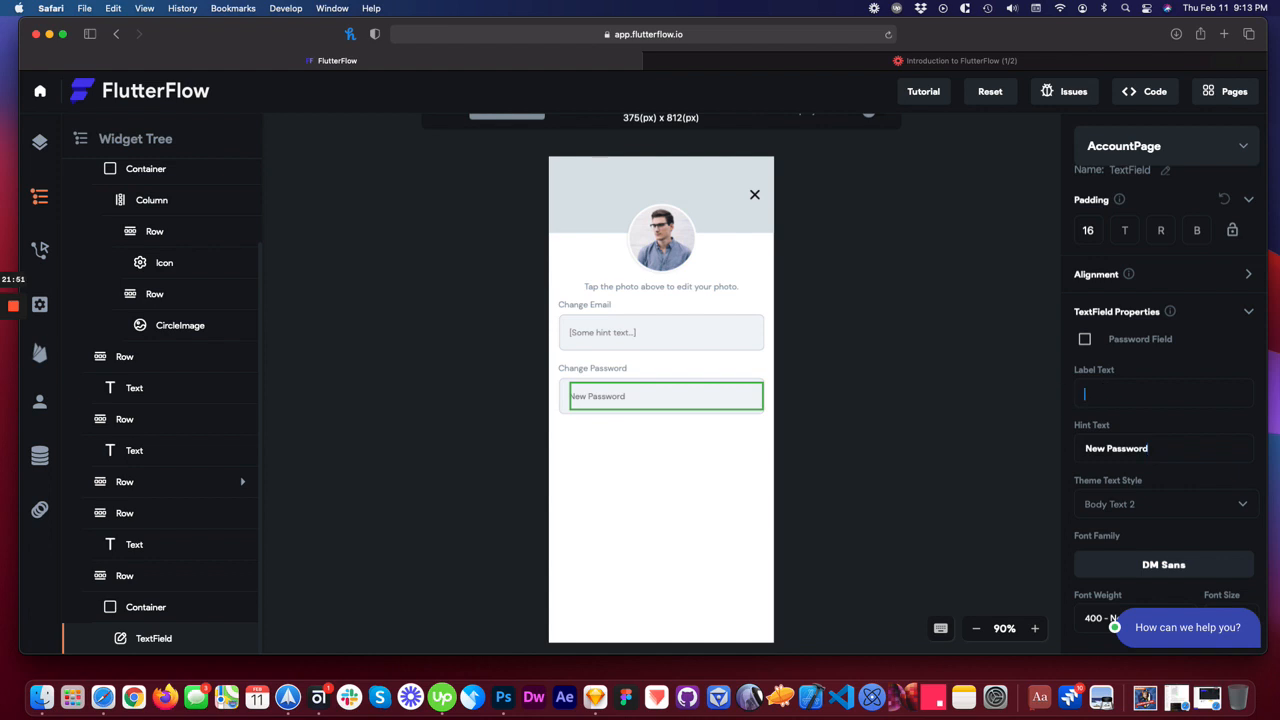
pyautogui.write('New Password')
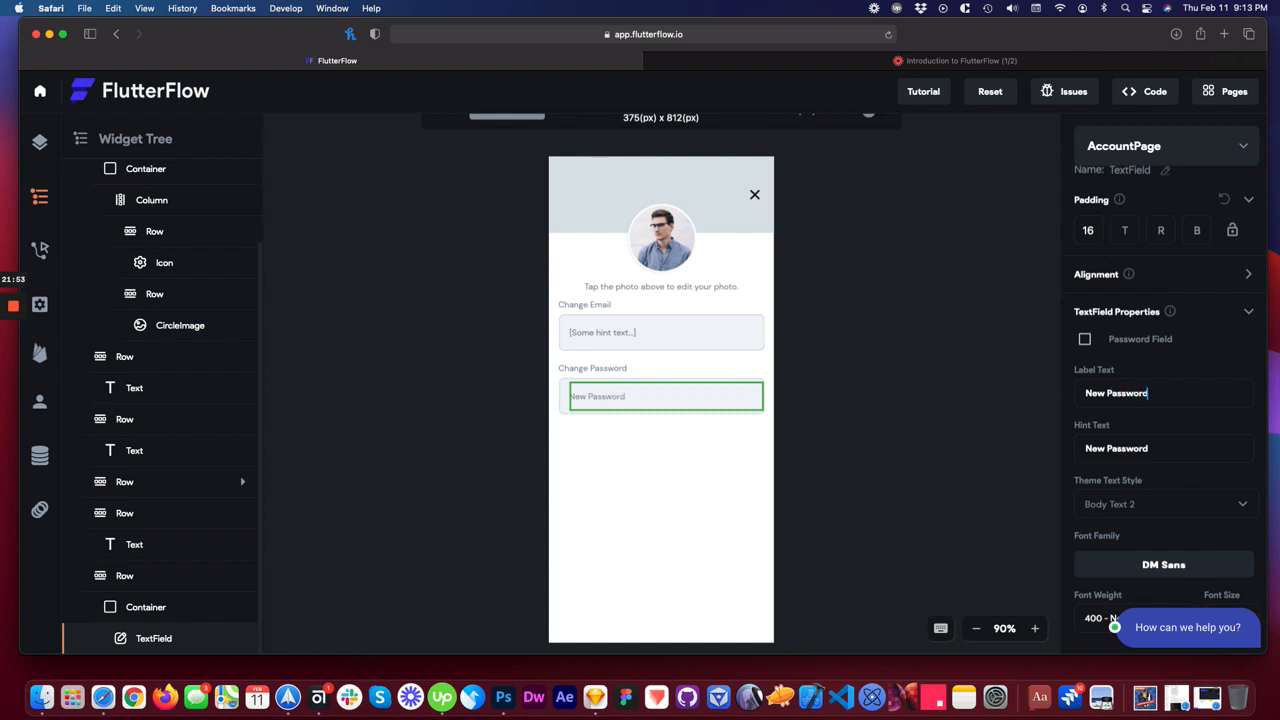
# - Set both the label text and the hint text of the field under Change Email to Email
pyautogui.click(590, 332)
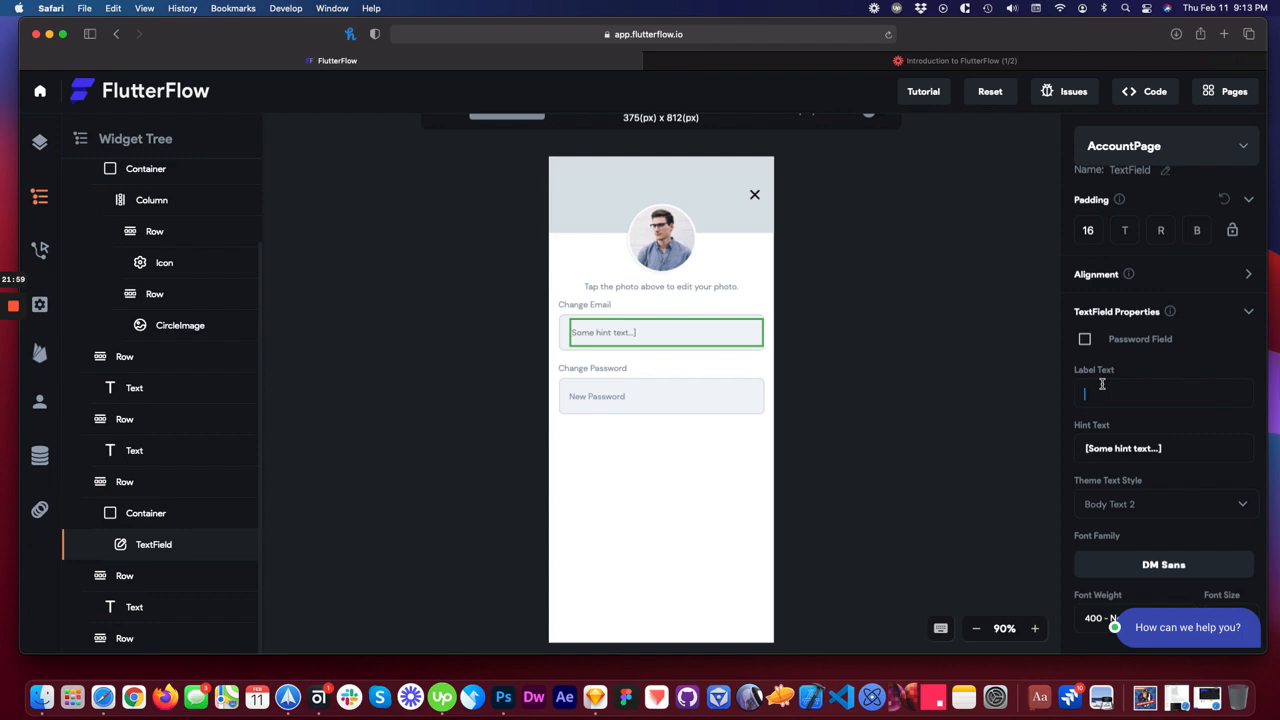
pyautogui.hotkey('ctrl', 'Left')
pyautogui.hotkey('ctrl', 'Right')
pyautogui.click(1100, 393)
pyautogui.write('Ema')
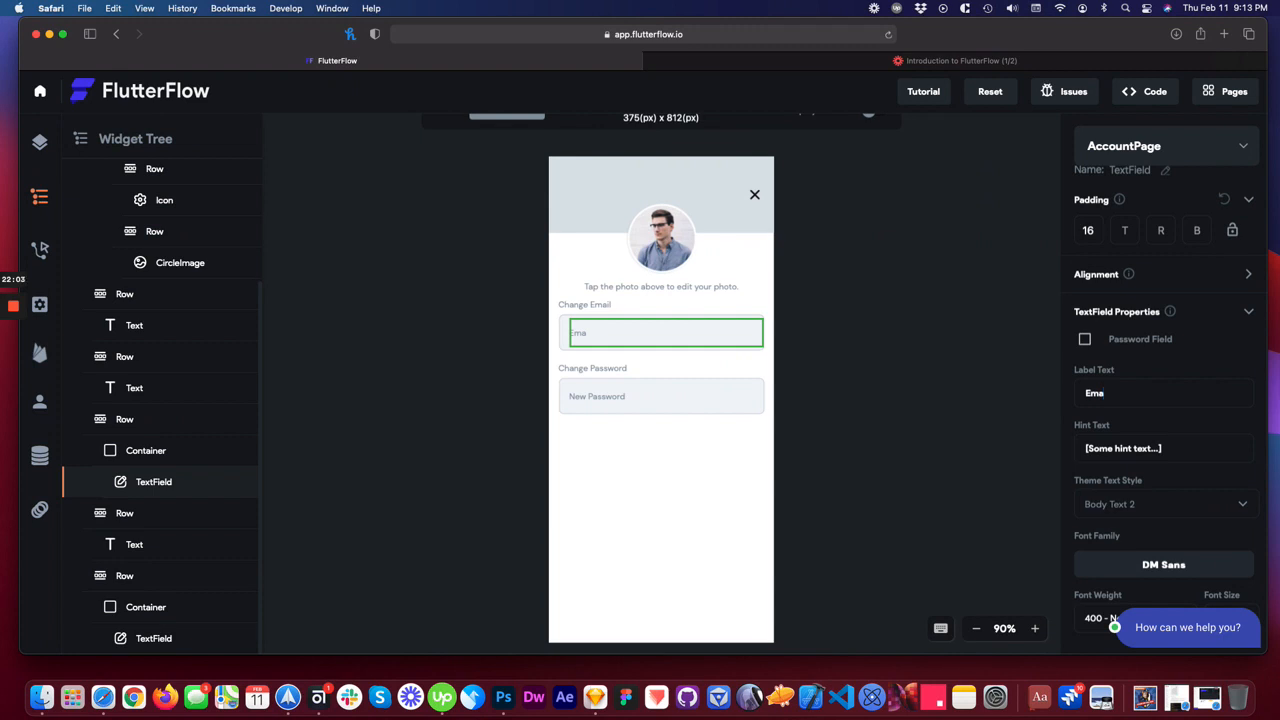
pyautogui.write('il')
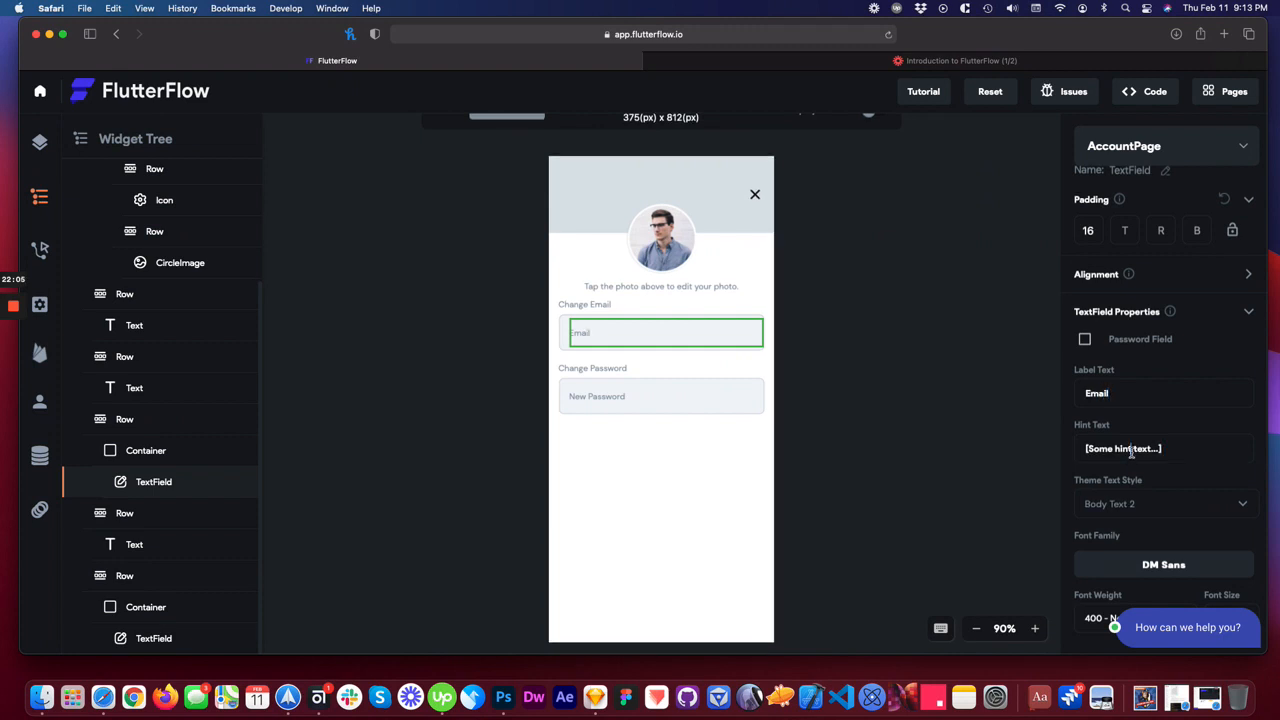
pyautogui.moveTo(1163, 448); pyautogui.dragTo(1028, 451)
pyautogui.write('Email')
pyautogui.click(822, 349)
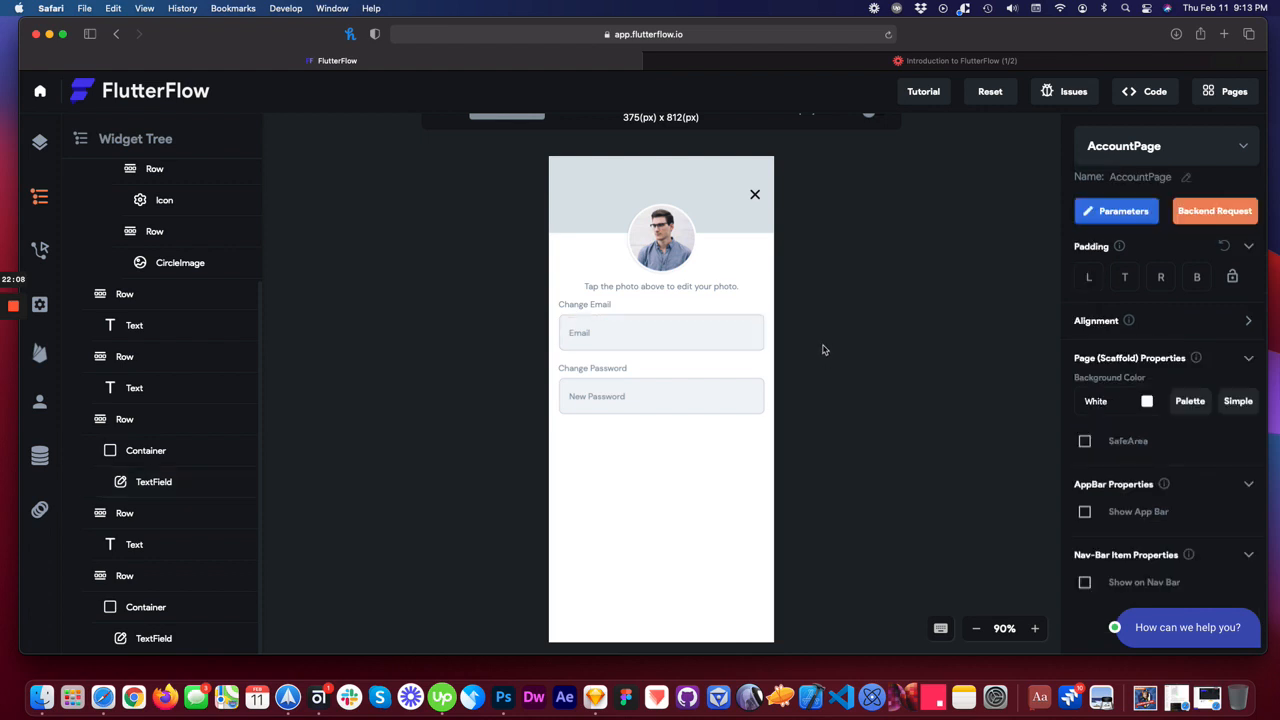
# - Duplicate the Row holding the New Password field into the main Column, directly below the original
pyautogui.click(625, 383)
pyautogui.click(554, 397)
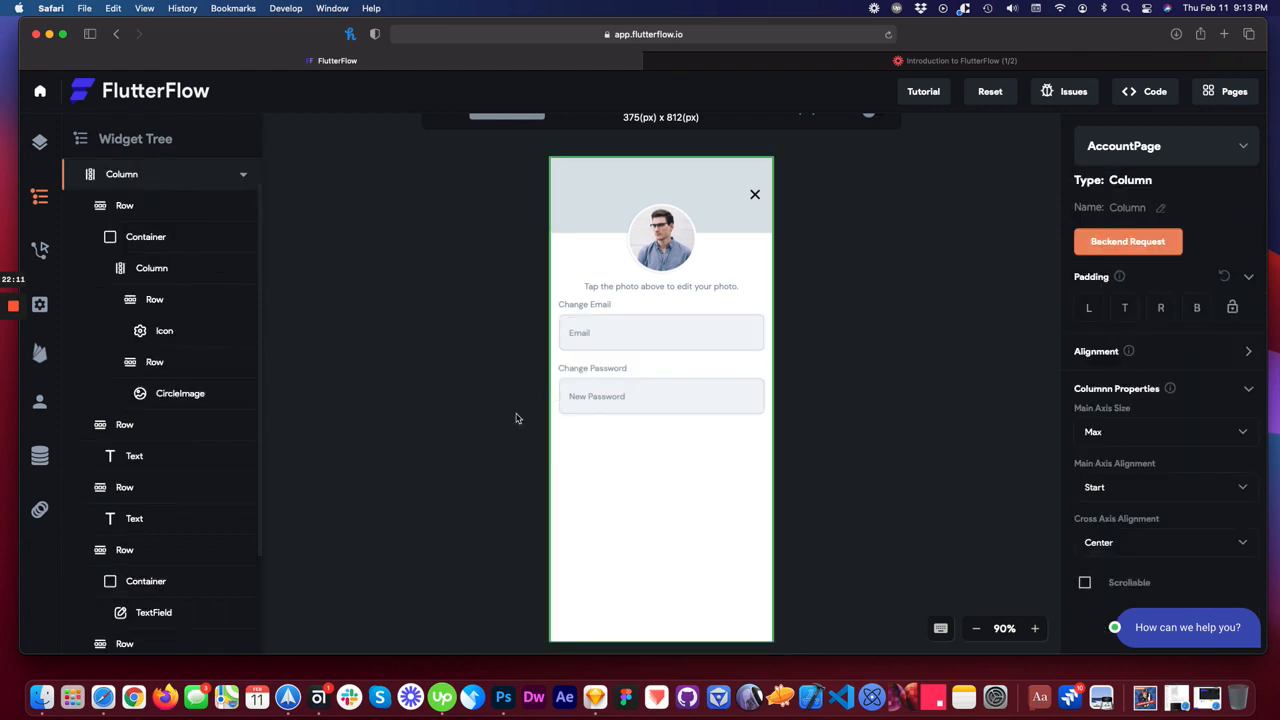
pyautogui.scroll(-2, 160, 570)
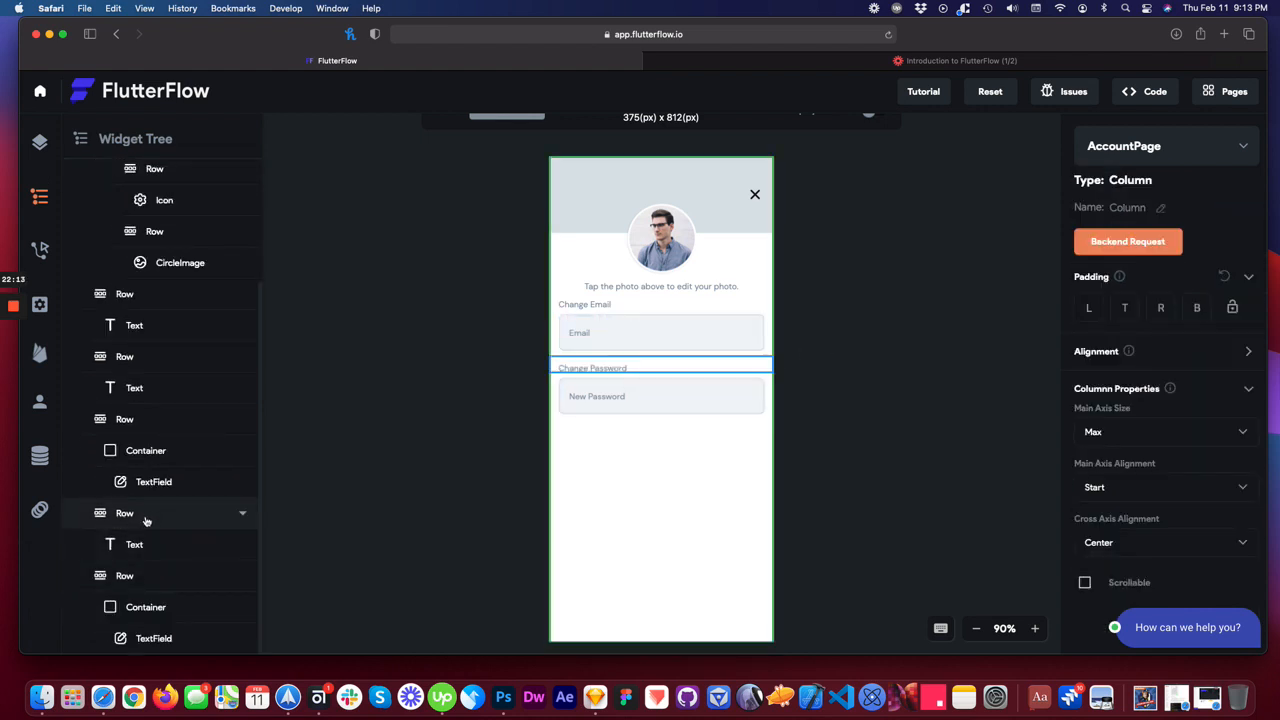
pyautogui.click(124, 576)
pyautogui.press('cmd+c')
pyautogui.click(618, 431)
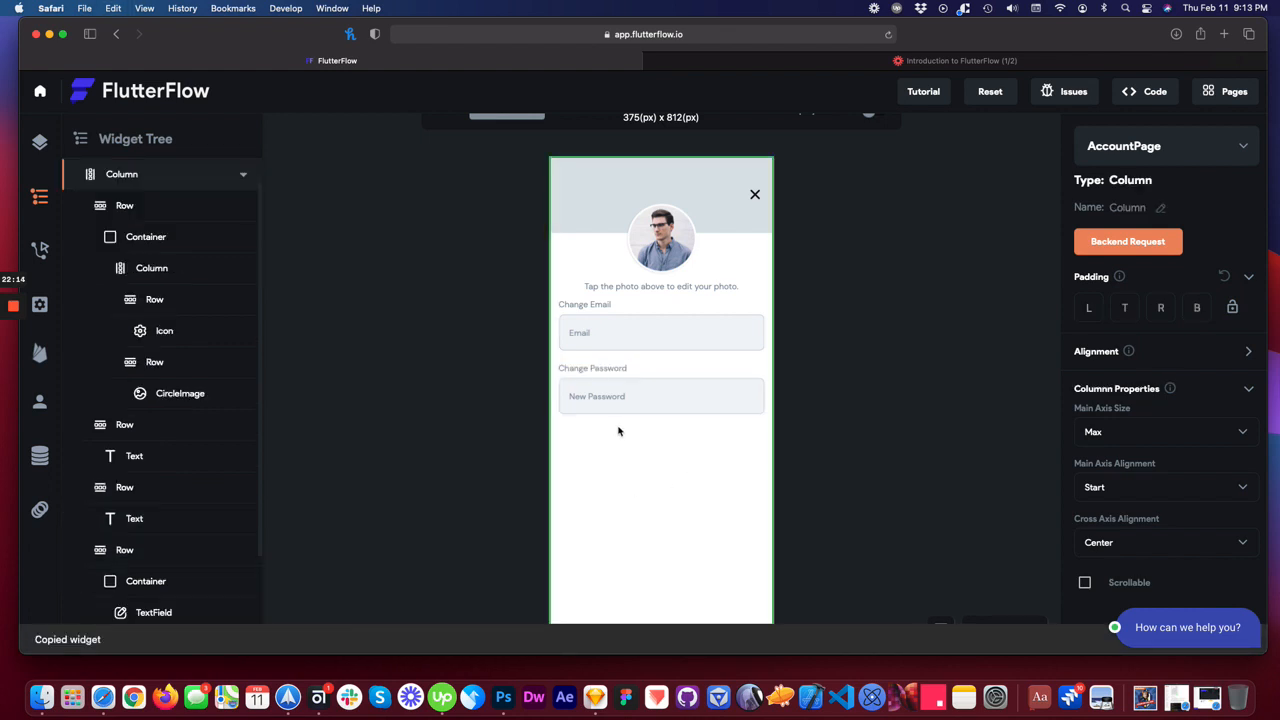
pyautogui.press('cmd+v')
# - Change the label text and the hint text of the duplicated password field to Confirm Password
pyautogui.click(610, 442)
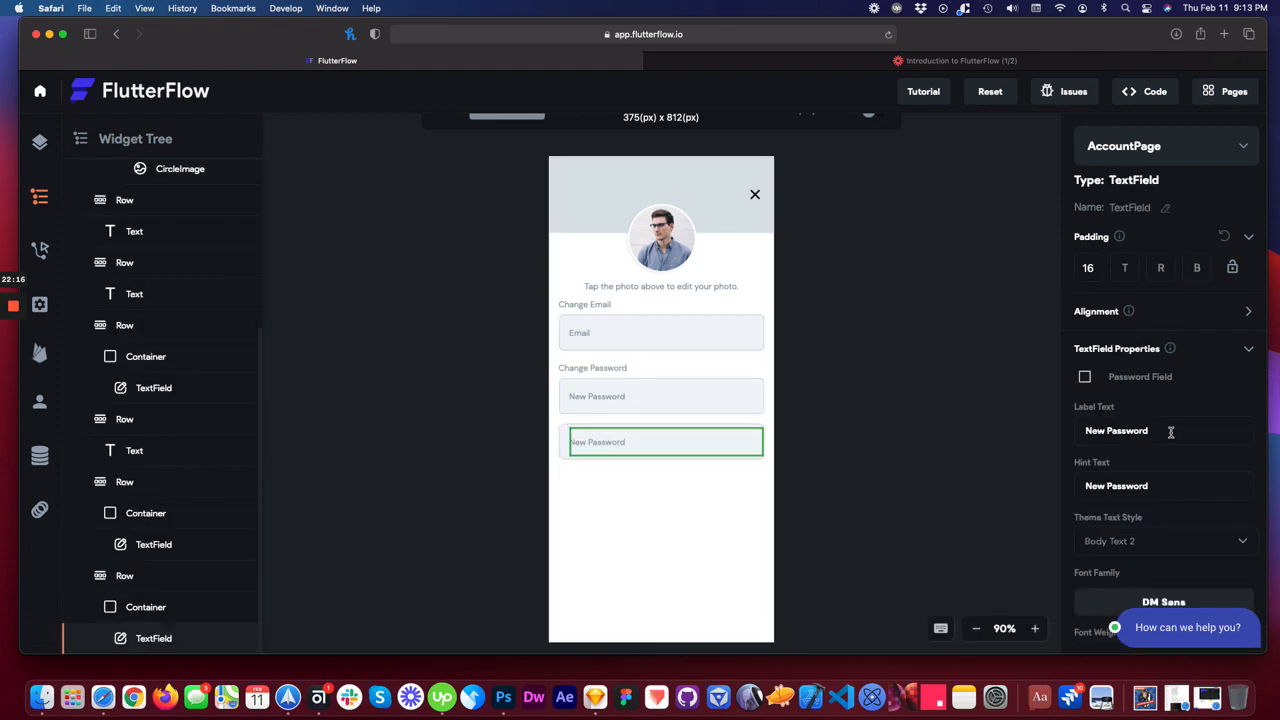
pyautogui.moveTo(1104, 430); pyautogui.dragTo(1058, 431)
pyautogui.write('Confirm')
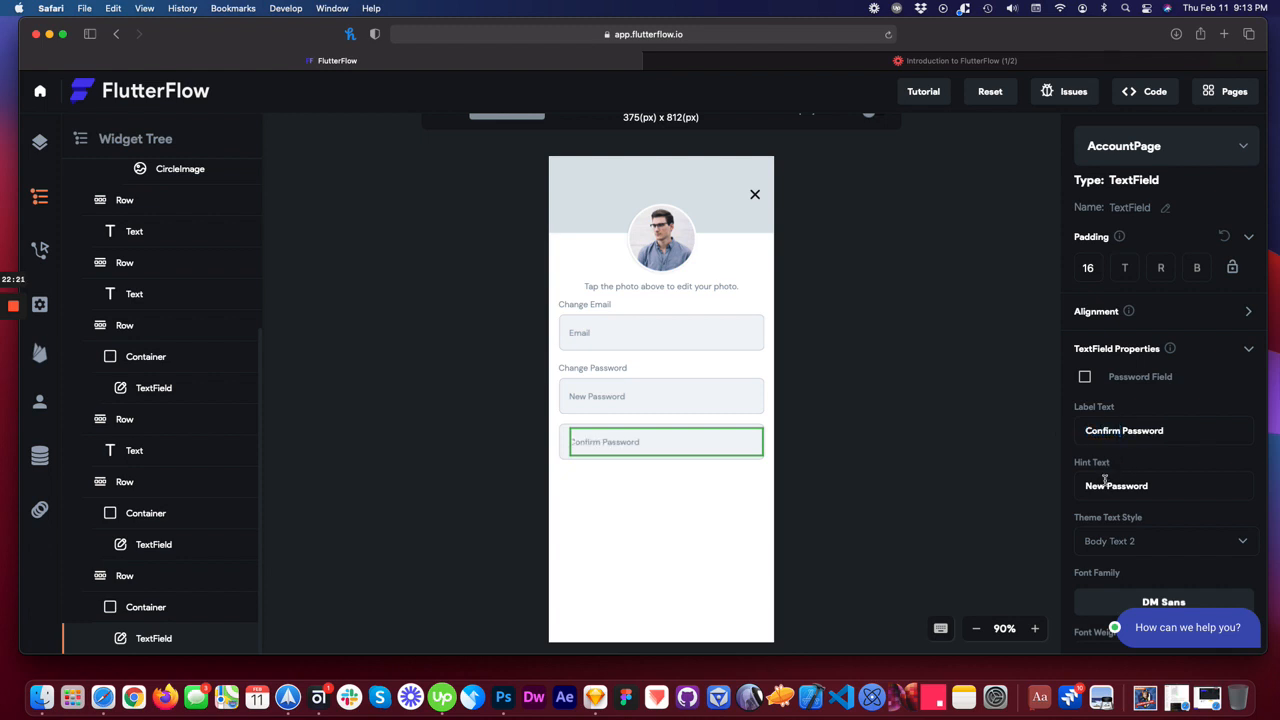
pyautogui.moveTo(1105, 480); pyautogui.dragTo(1017, 480)
pyautogui.write('Confirm')
pyautogui.click(726, 463)
# - Check the Dark Mode text in the Sketch mockup and duplicate the Change Password label's Row below the Confirm Password field in FlutterFlow
pyautogui.hotkey('ctrl', 'Left')
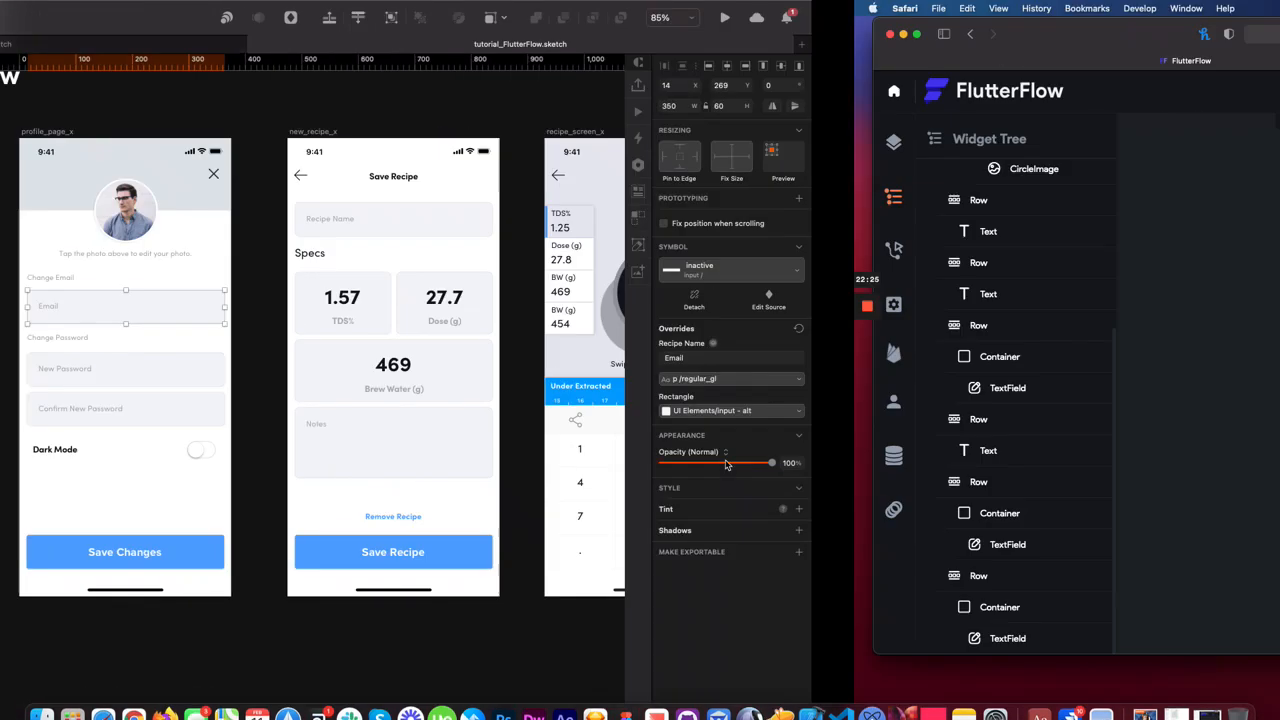
pyautogui.click(522, 450)
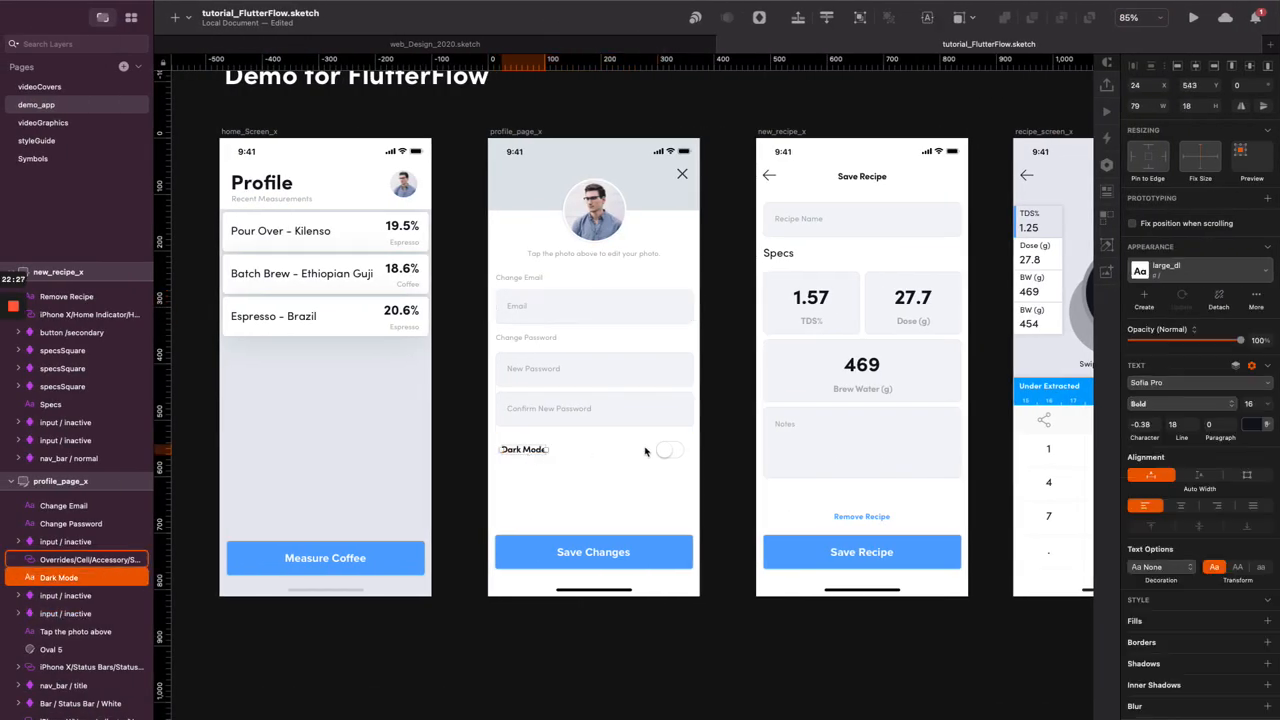
pyautogui.hotkey('ctrl', 'Right')
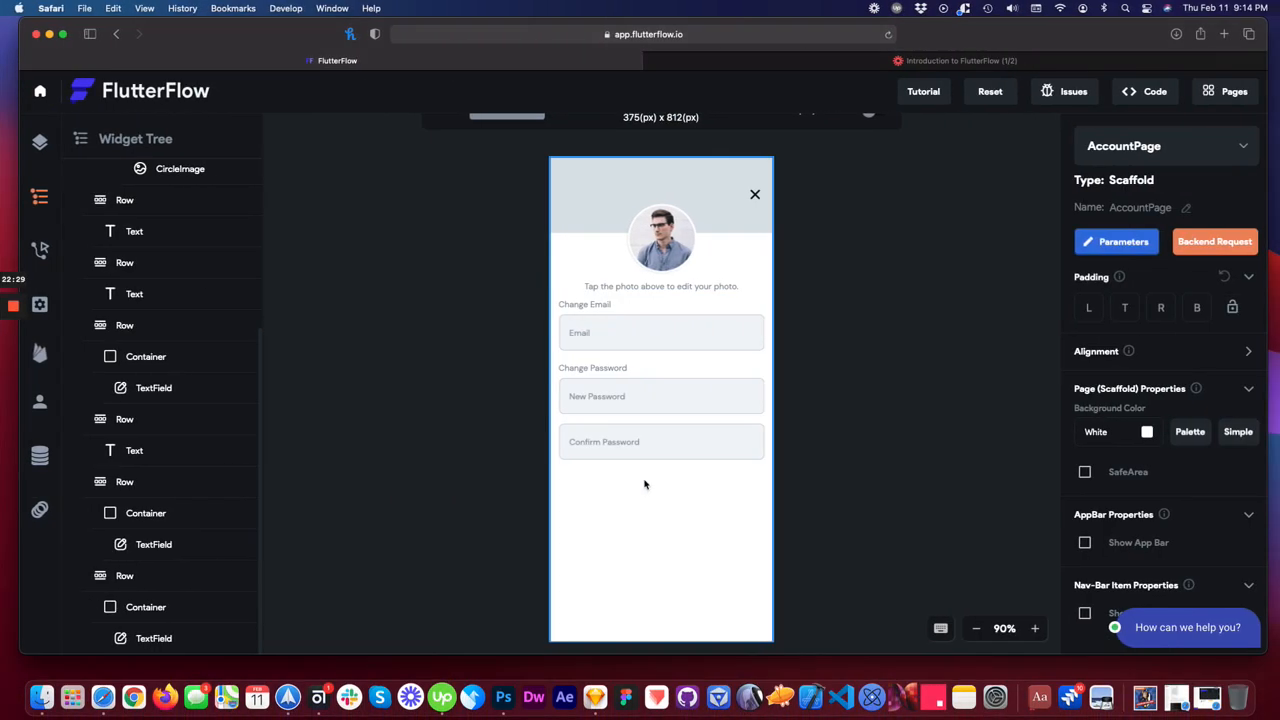
pyautogui.click(650, 372)
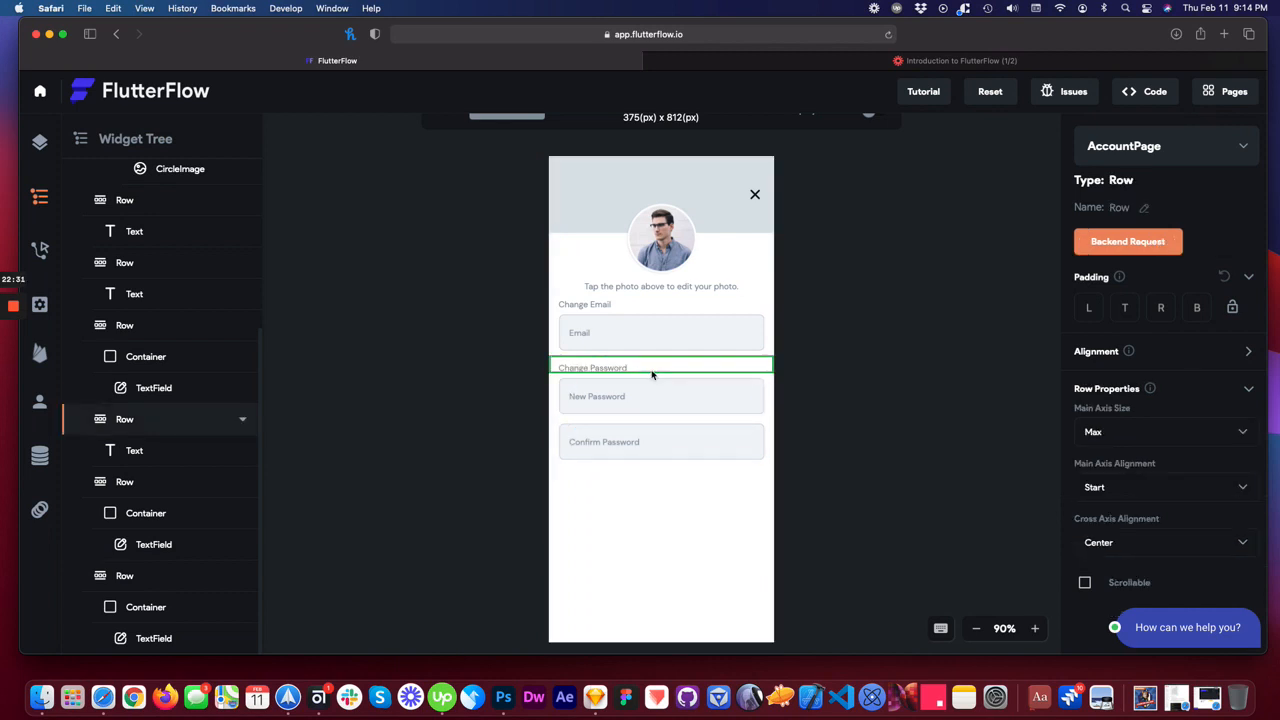
pyautogui.press('super+c')
pyautogui.click(597, 503)
pyautogui.press('super+v')
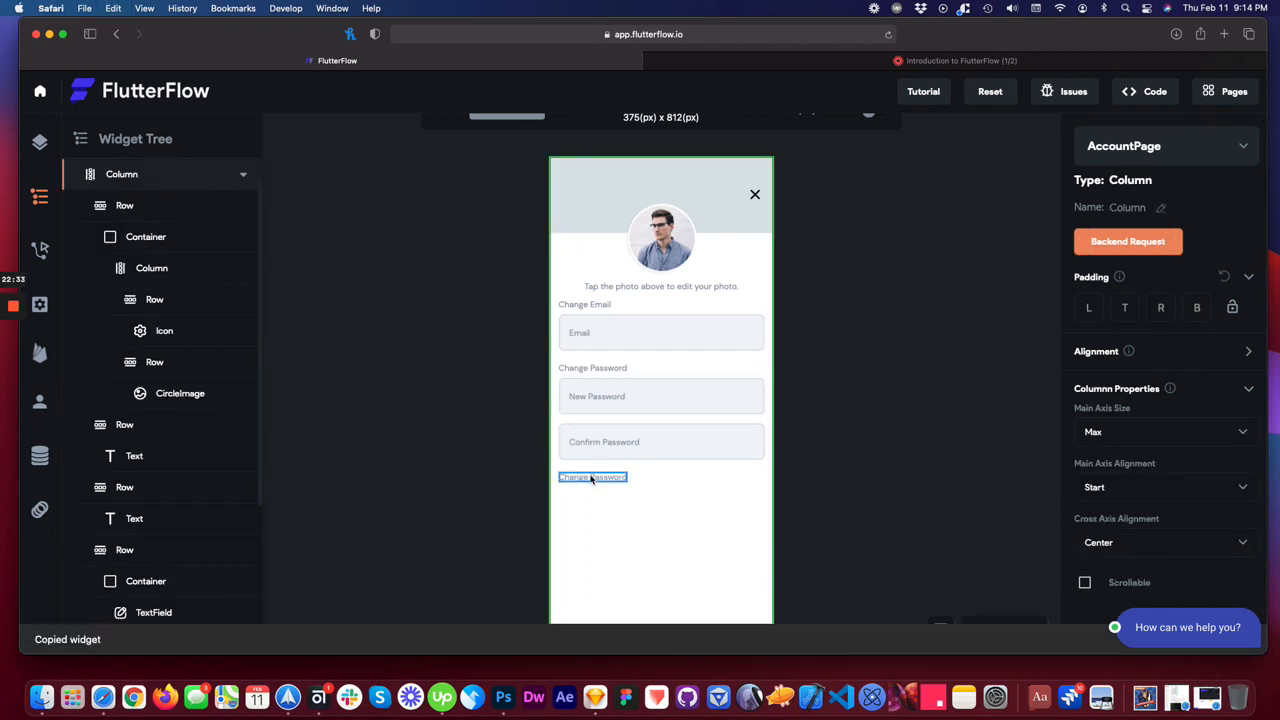
# - Change the text of the duplicated label below the Confirm Password field to Dark Mode
pyautogui.click(592, 477)
pyautogui.tripleClick(1075, 394)
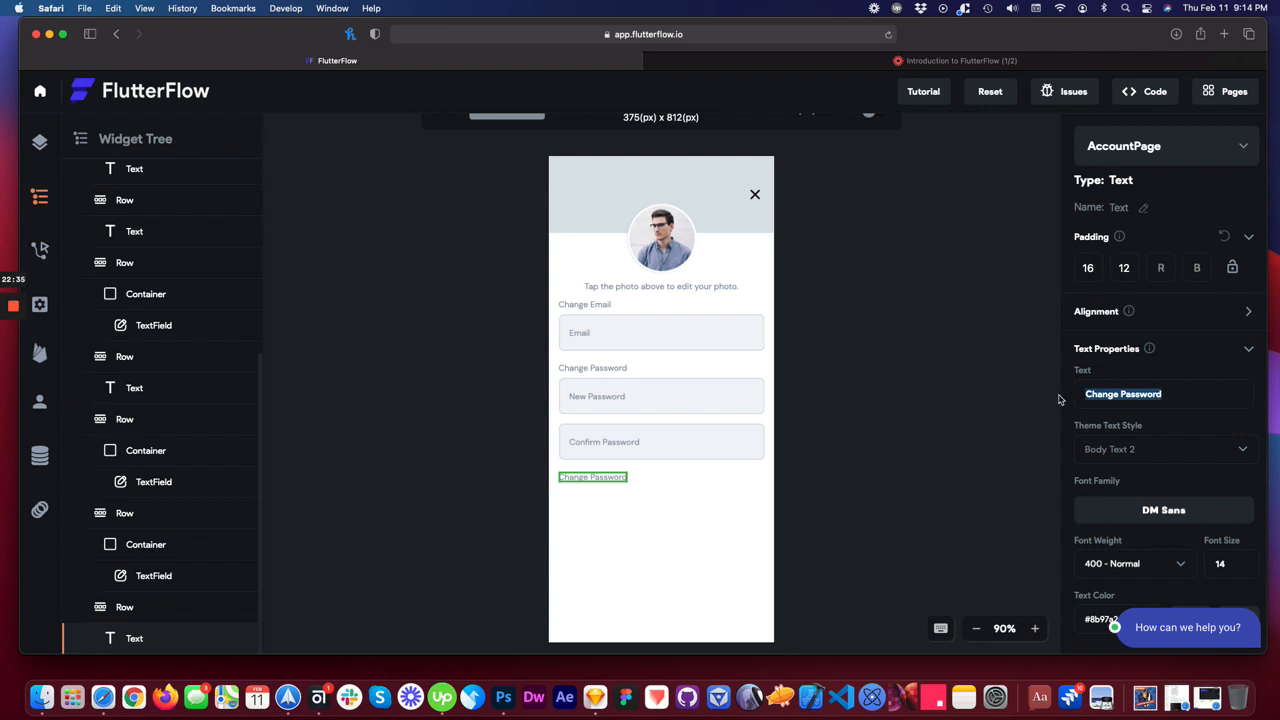
pyautogui.write('Dark Mode')
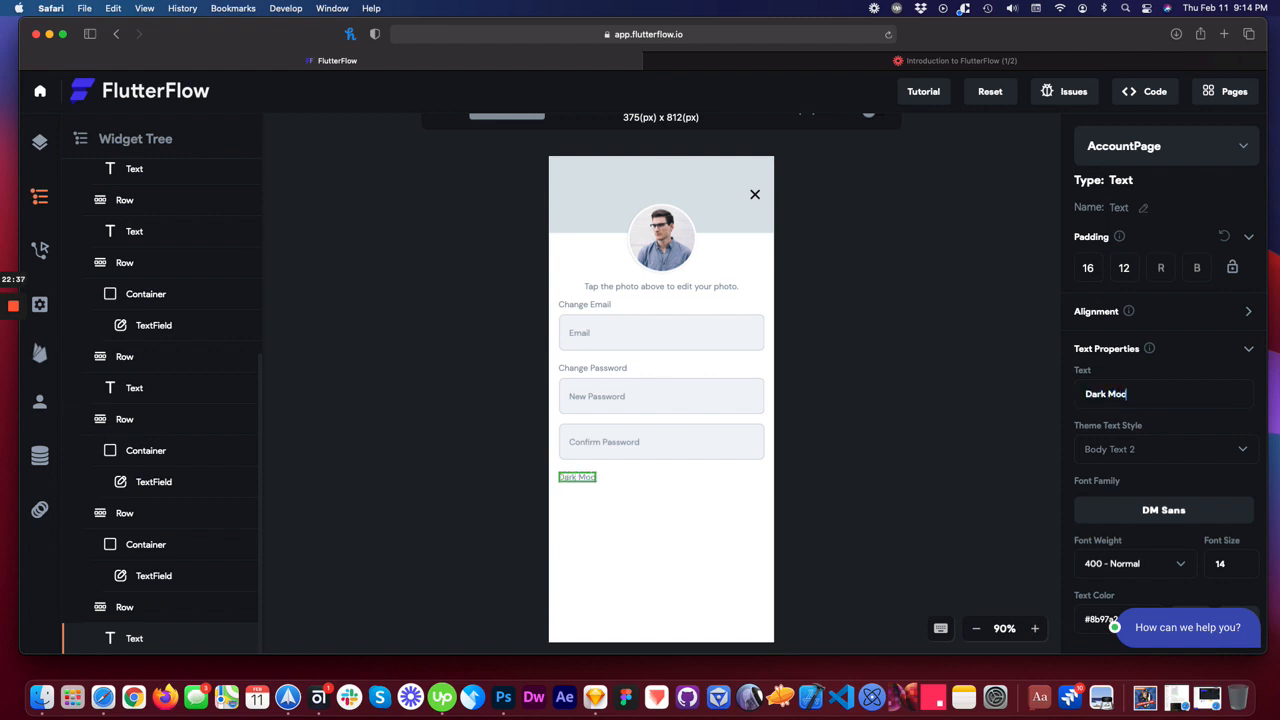
# - Apply the Body Text 1 theme style to the Dark Mode text and set its color to Secondary
pyautogui.click(1098, 450)
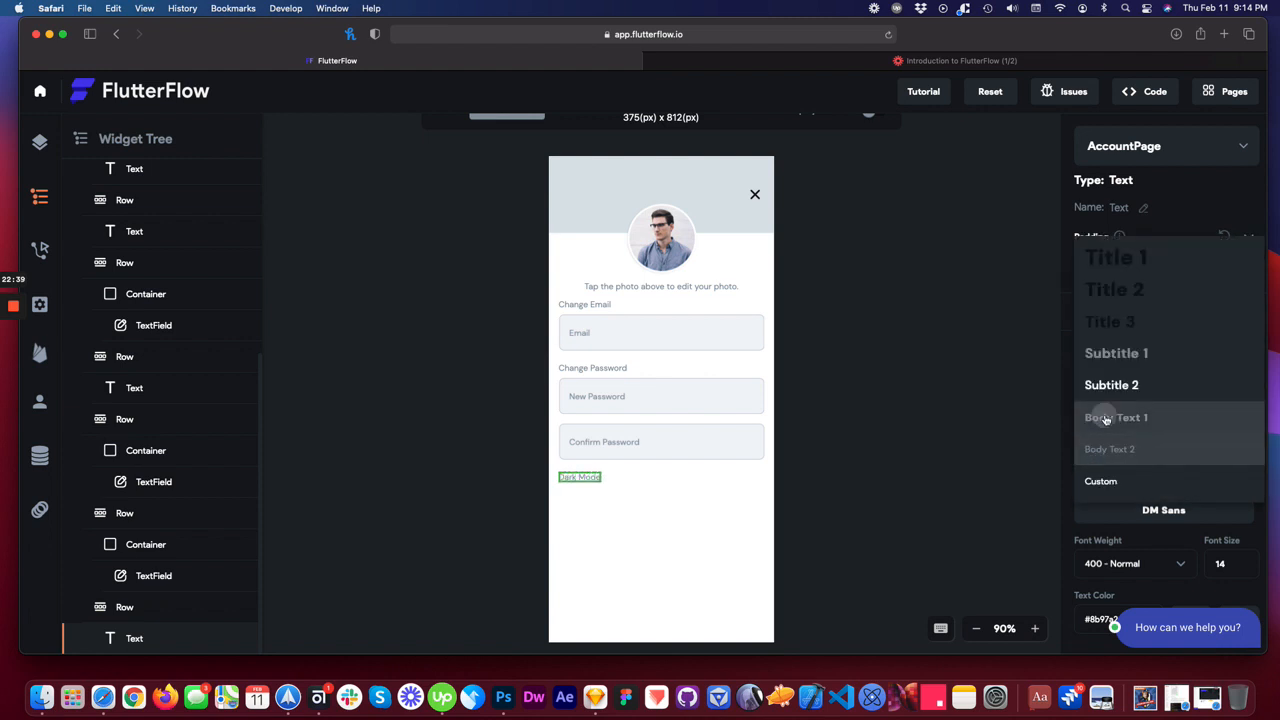
pyautogui.click(1099, 418)
pyautogui.scroll(-2, 1153, 565)
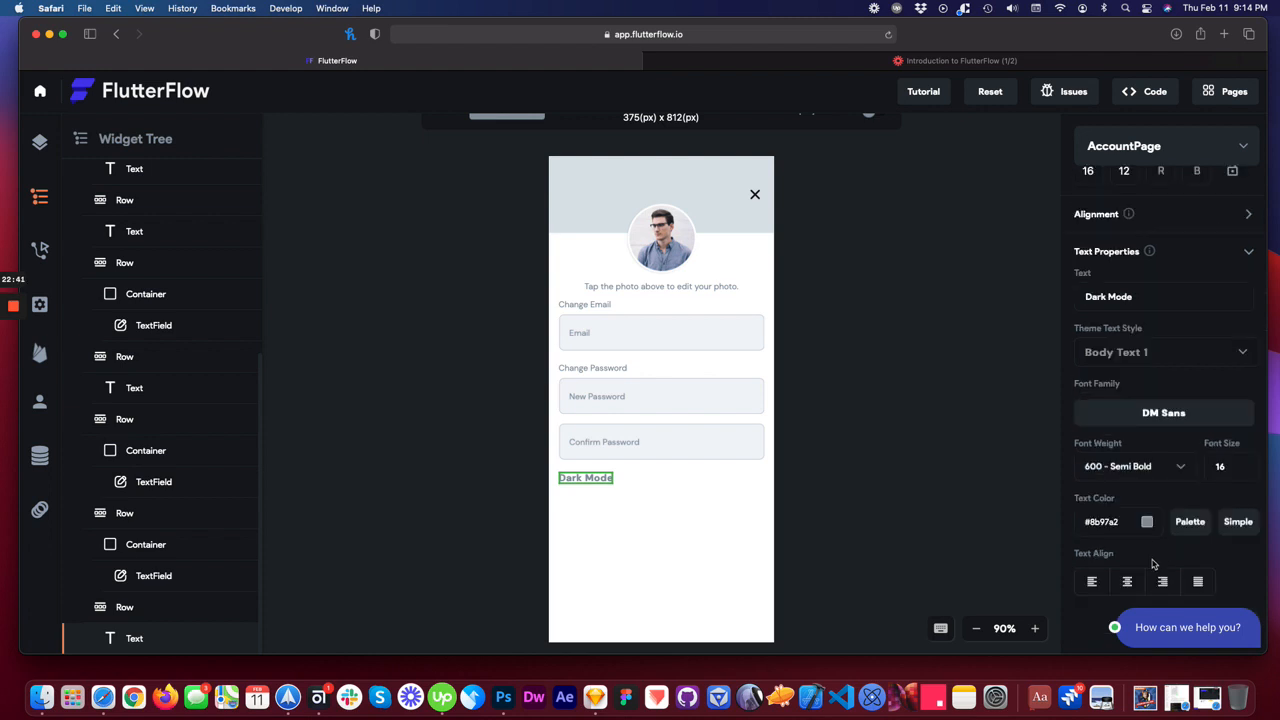
pyautogui.click(1148, 522)
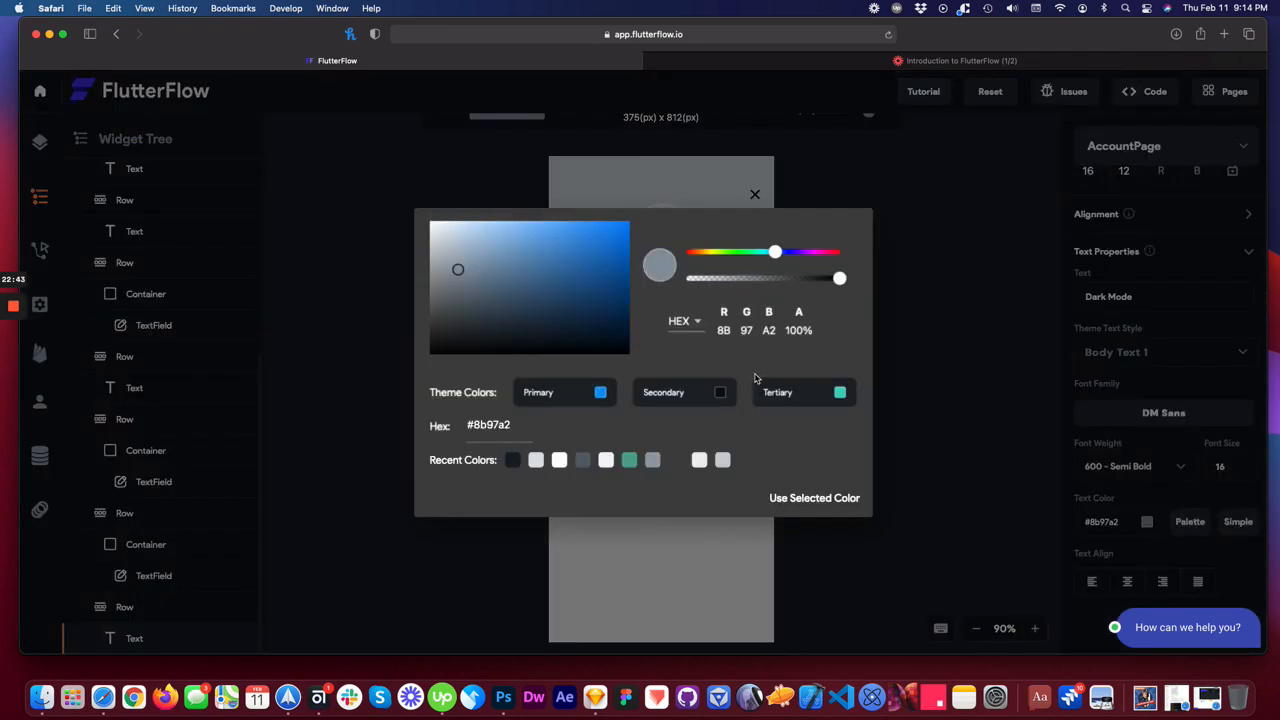
pyautogui.click(722, 394)
pyautogui.click(652, 509)
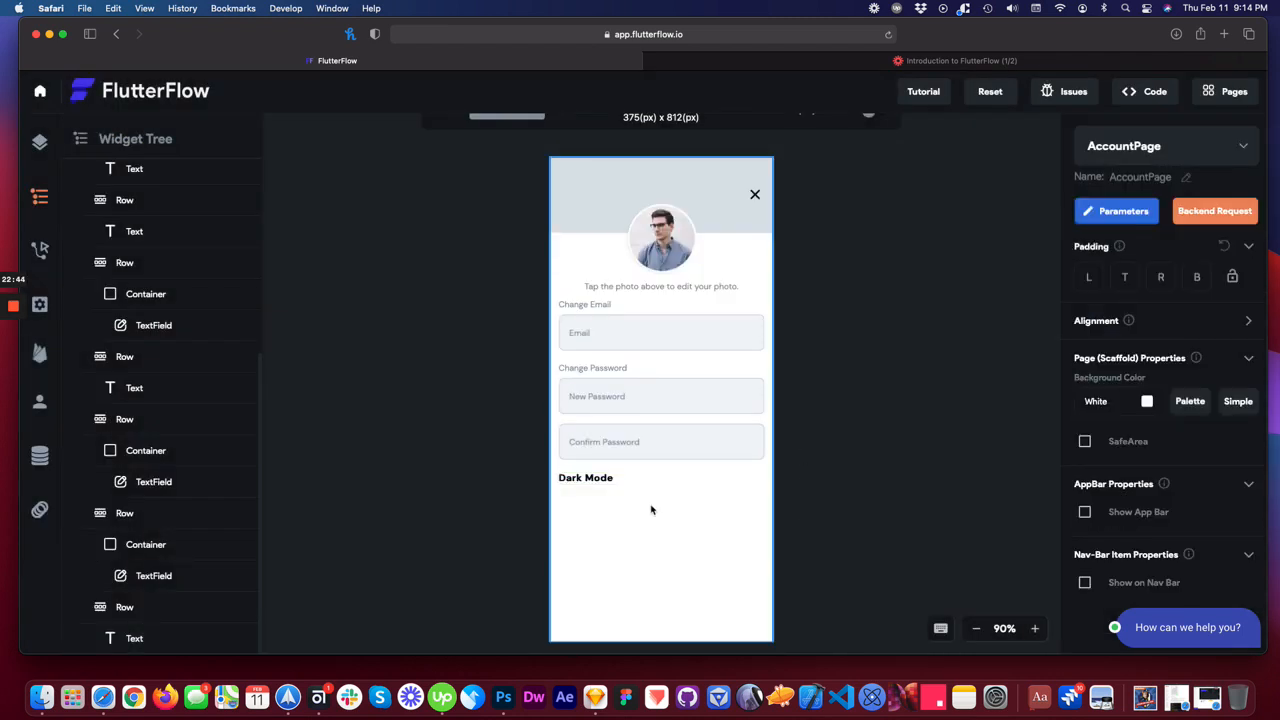
# - Set the Dark Mode text's padding to 24 on the left, 16 on top and 16 on the bottom
pyautogui.click(580, 478)
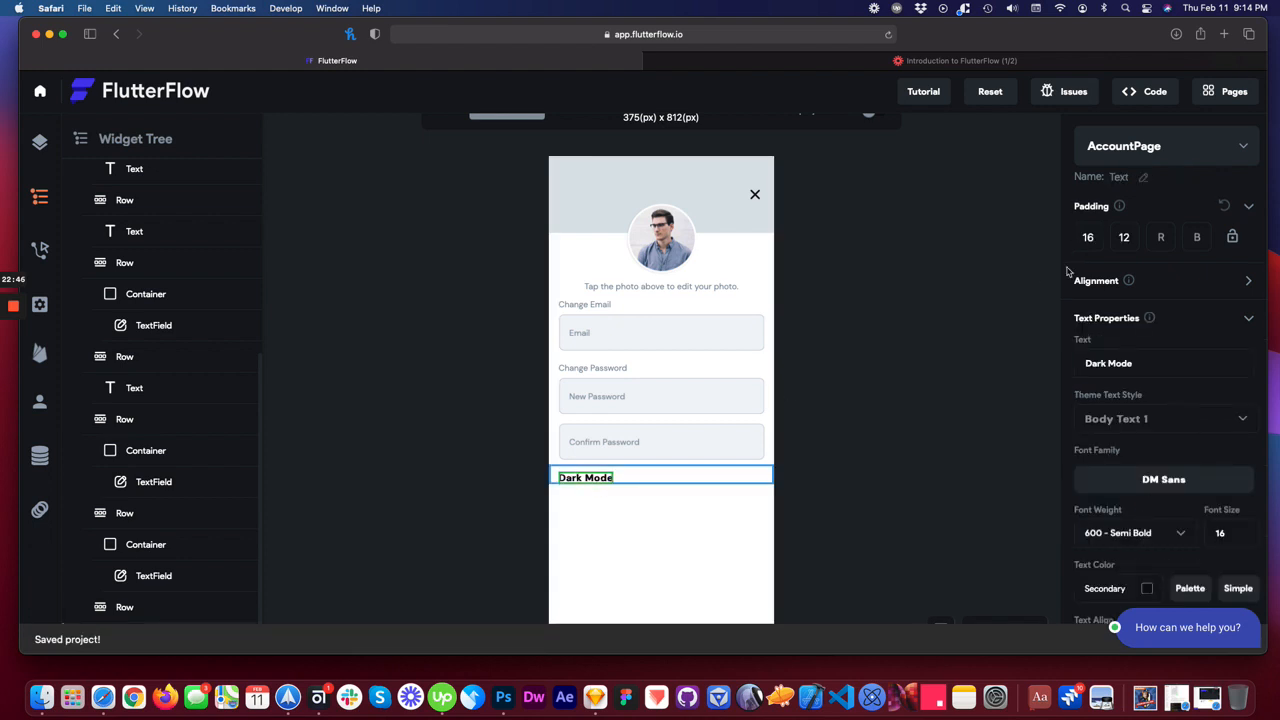
pyautogui.write('24')
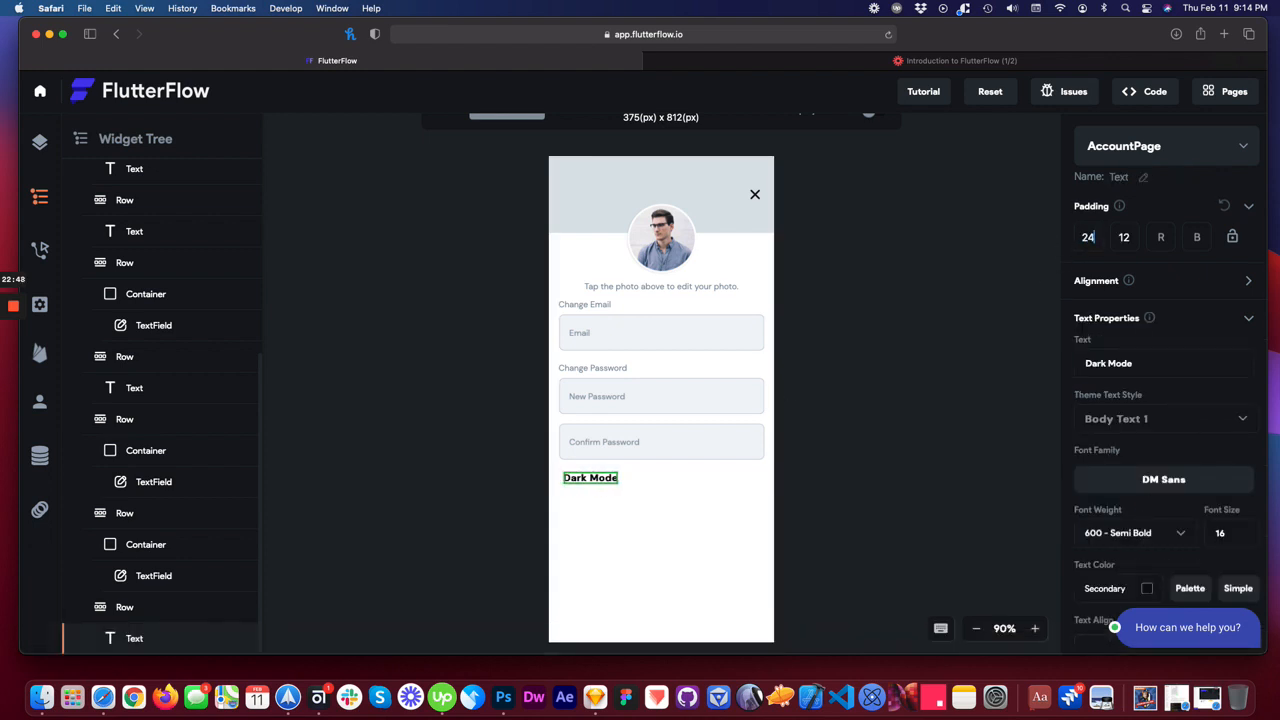
pyautogui.click(1124, 237)
pyautogui.write('6')
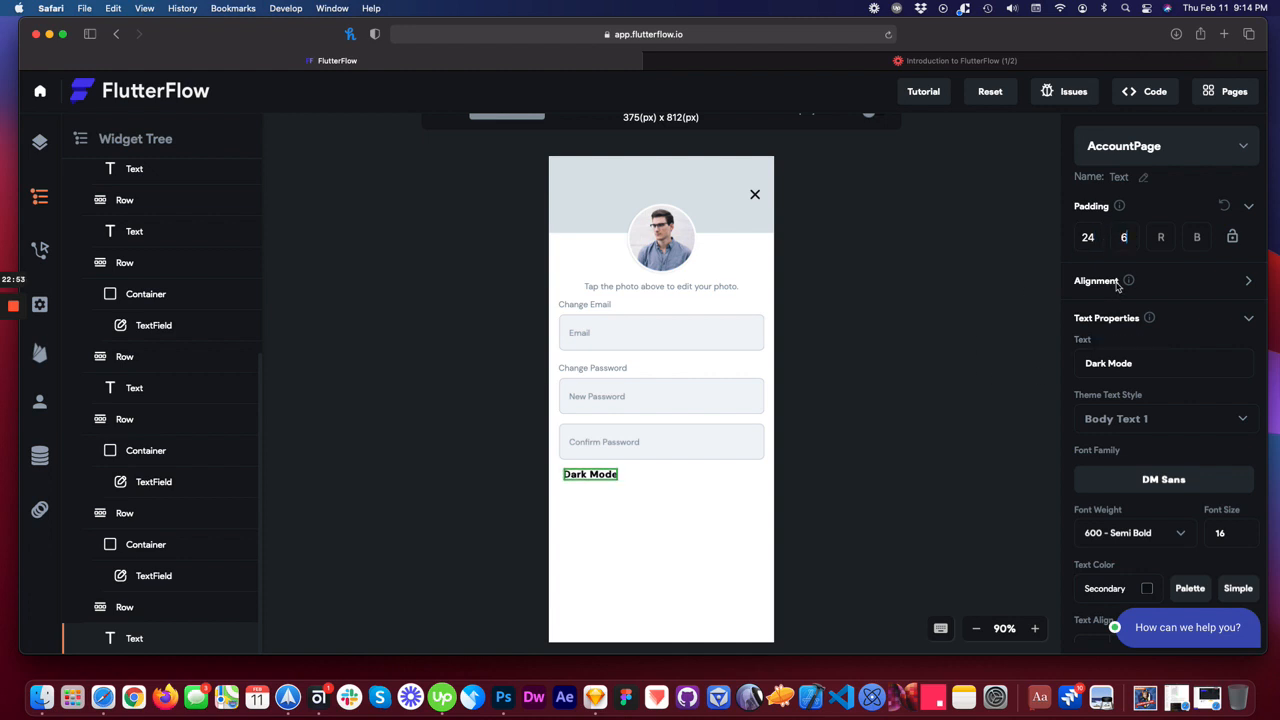
pyautogui.click(1124, 237)
pyautogui.write('16')
pyautogui.click(811, 474)
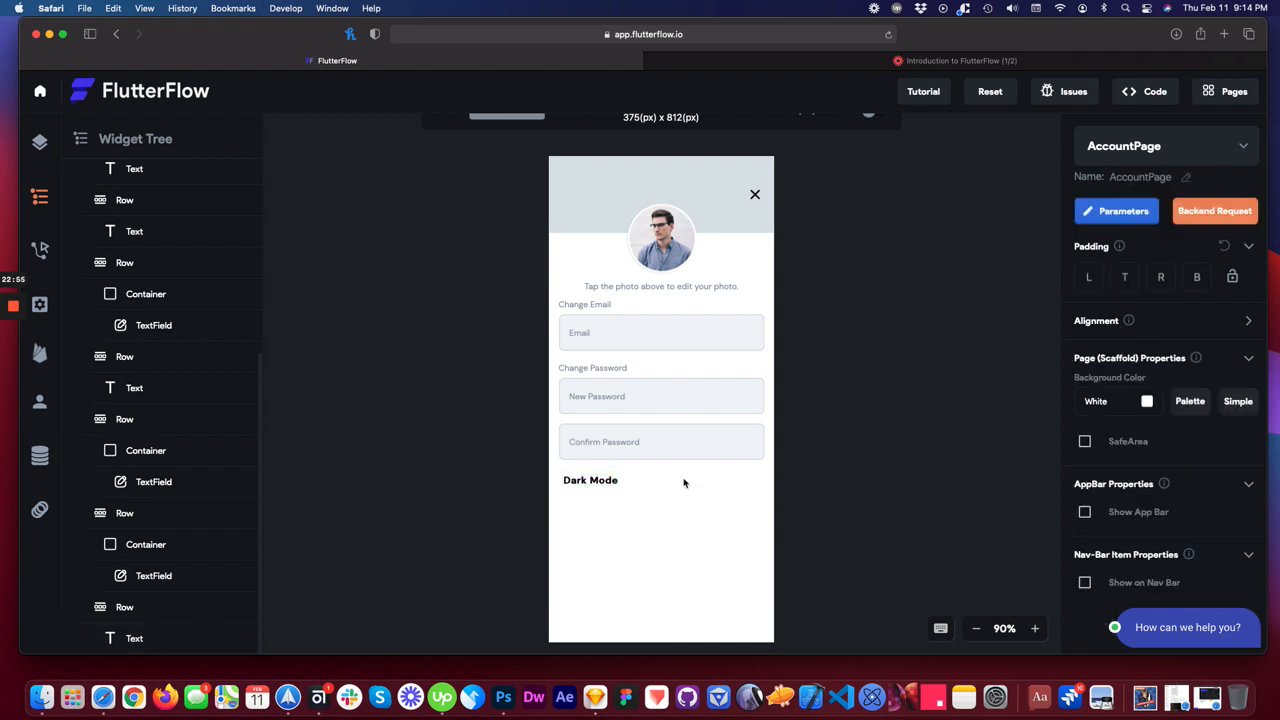
pyautogui.click(670, 482)
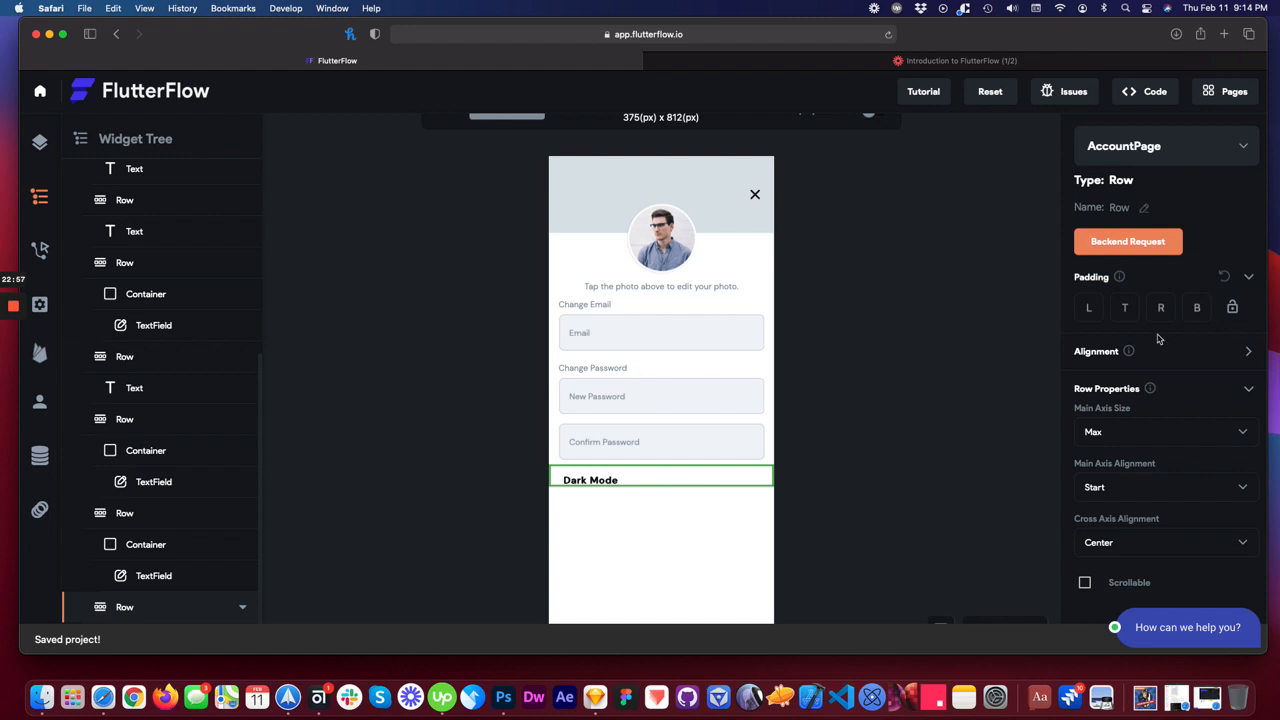
pyautogui.click(568, 480)
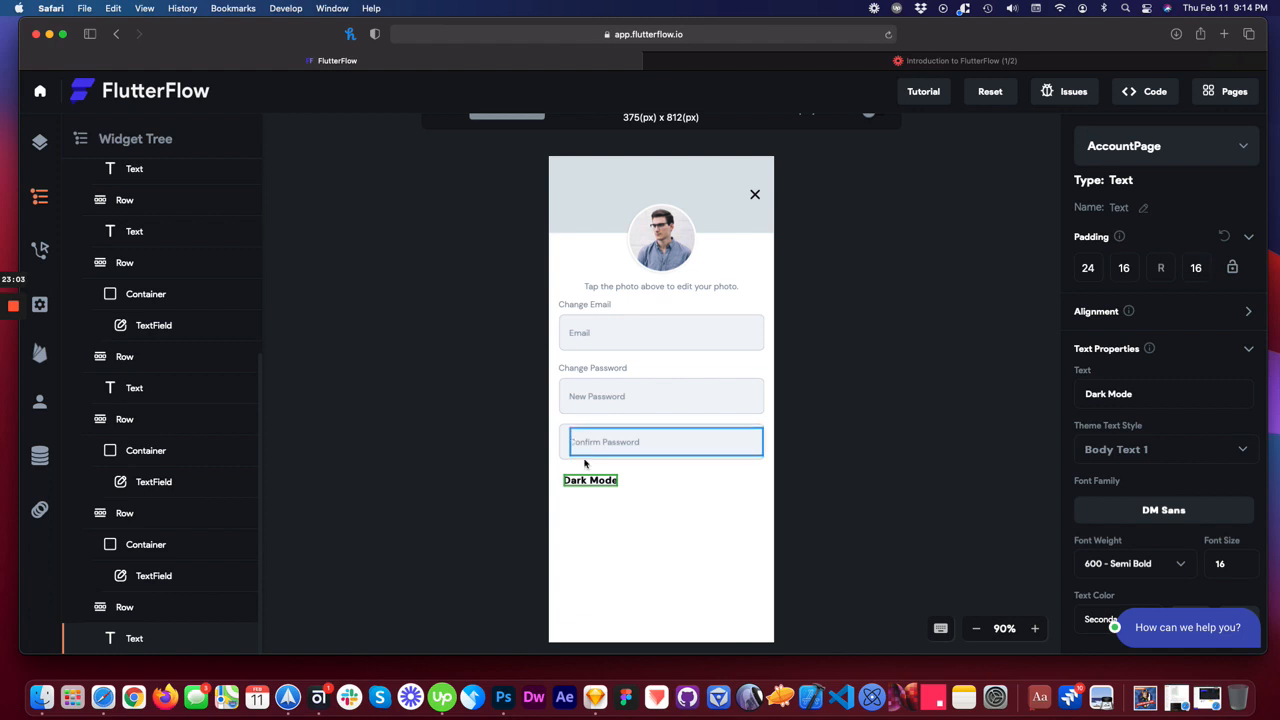
pyautogui.click(553, 500)
# - Add a Container beside the Dark Mode text inside its Row
pyautogui.click(621, 481)
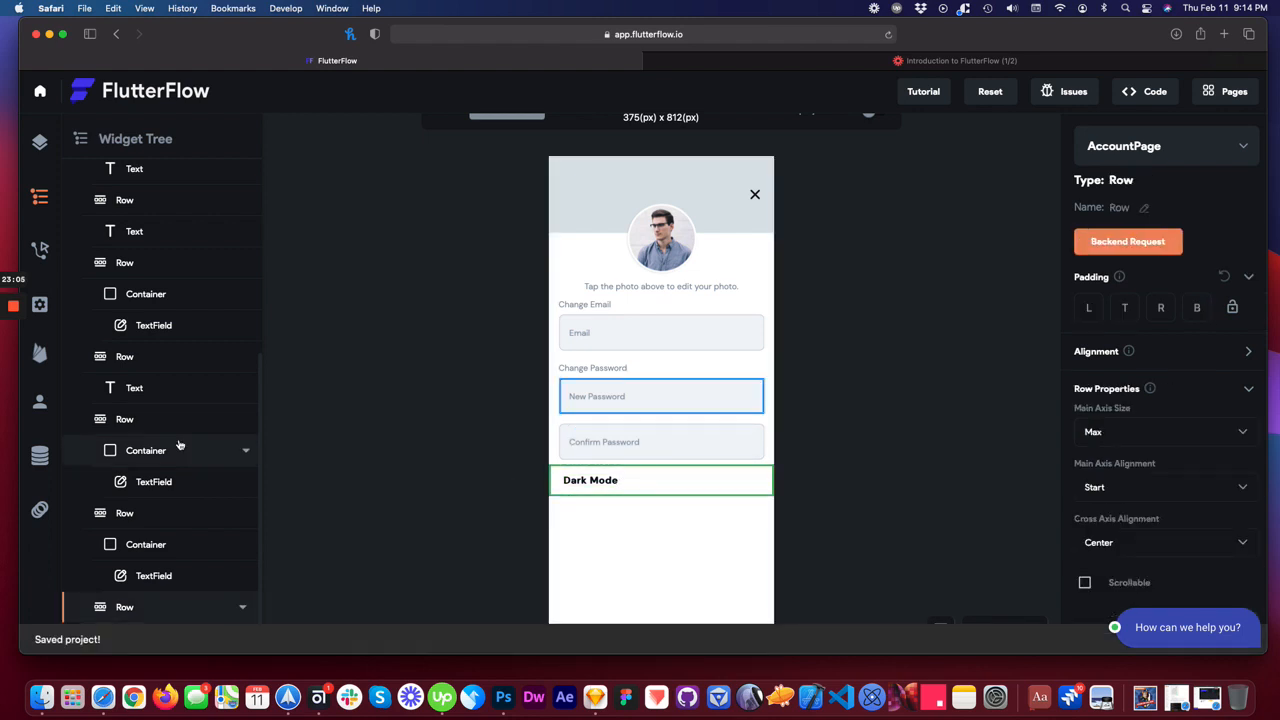
pyautogui.scroll(10, 177, 446)
pyautogui.click(57, 143)
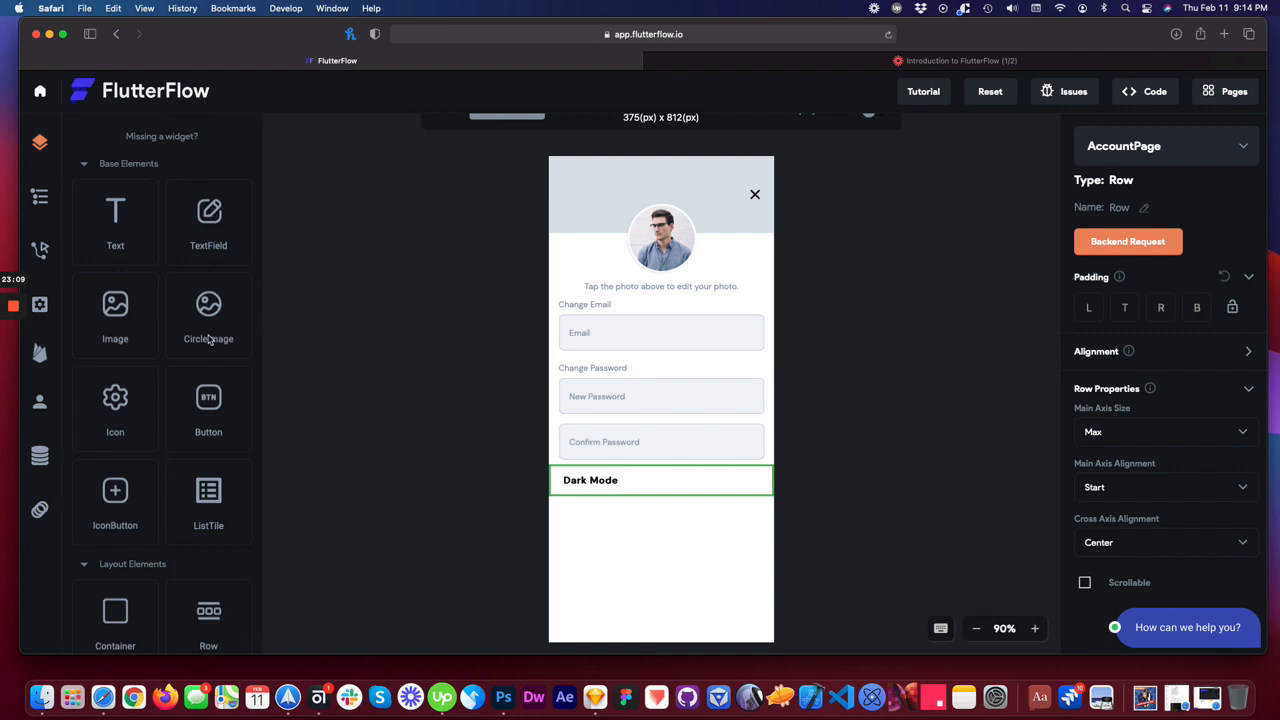
pyautogui.scroll(-5, 166, 456)
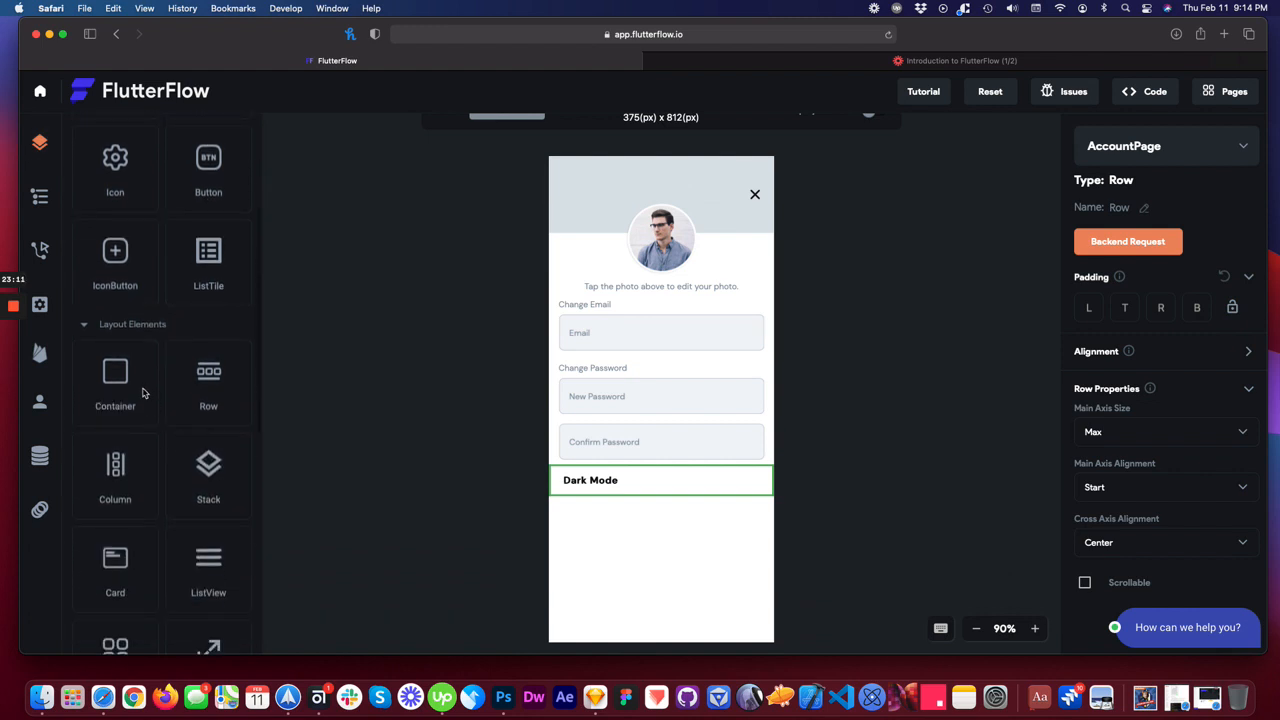
pyautogui.scroll(-3, 143, 392)
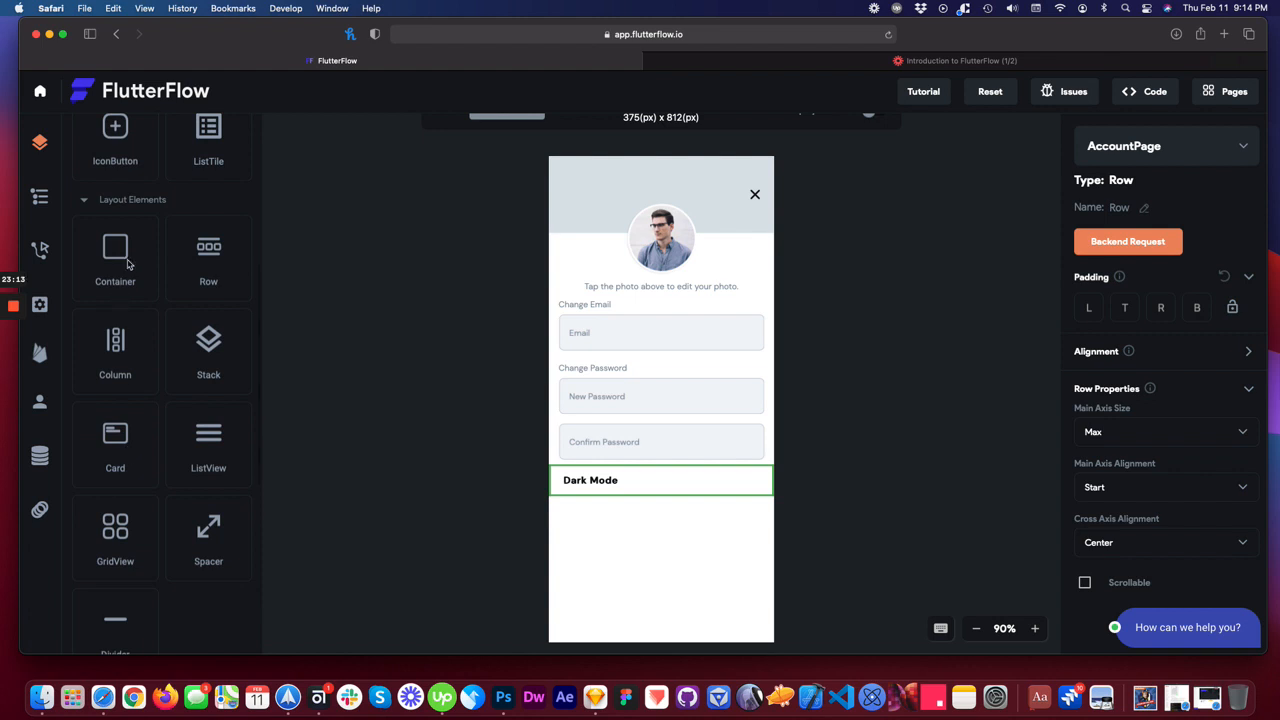
pyautogui.moveTo(127, 263); pyautogui.dragTo(664, 483)
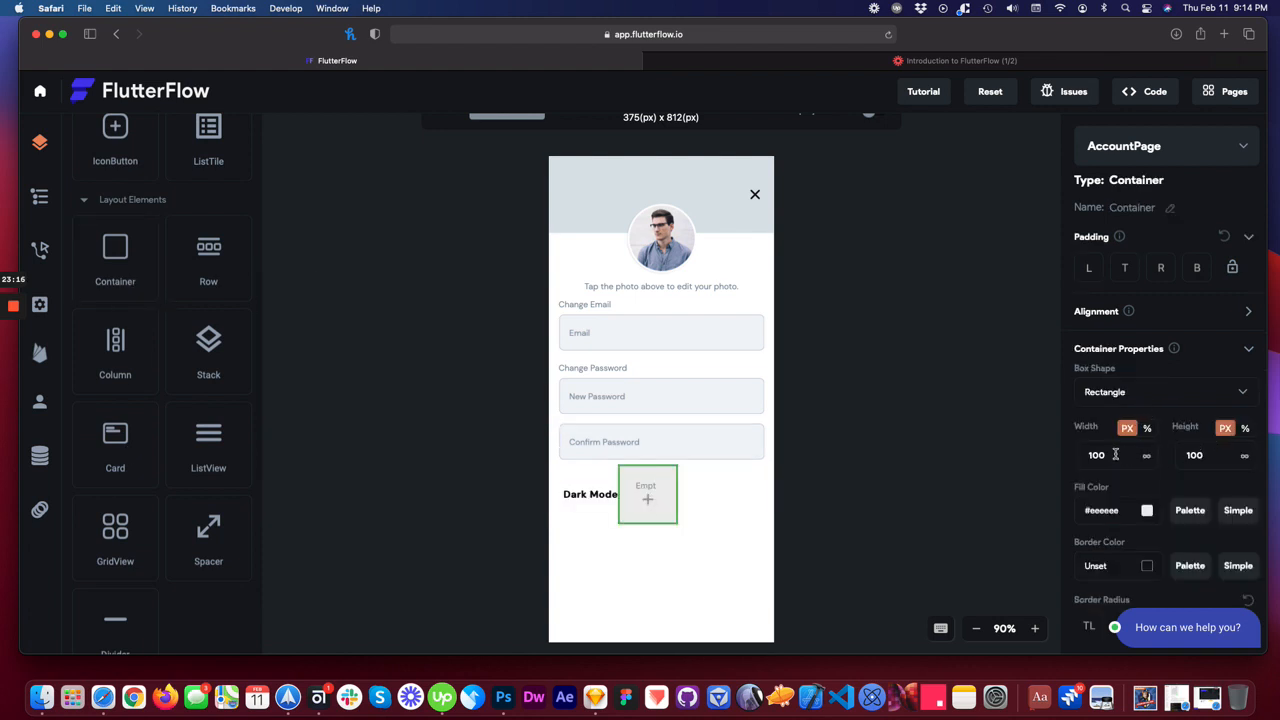
# - Set the new Container's width to 60 px and its height to 32 px
pyautogui.moveTo(1118, 455); pyautogui.dragTo(1035, 452)
pyautogui.press('BackSpace')
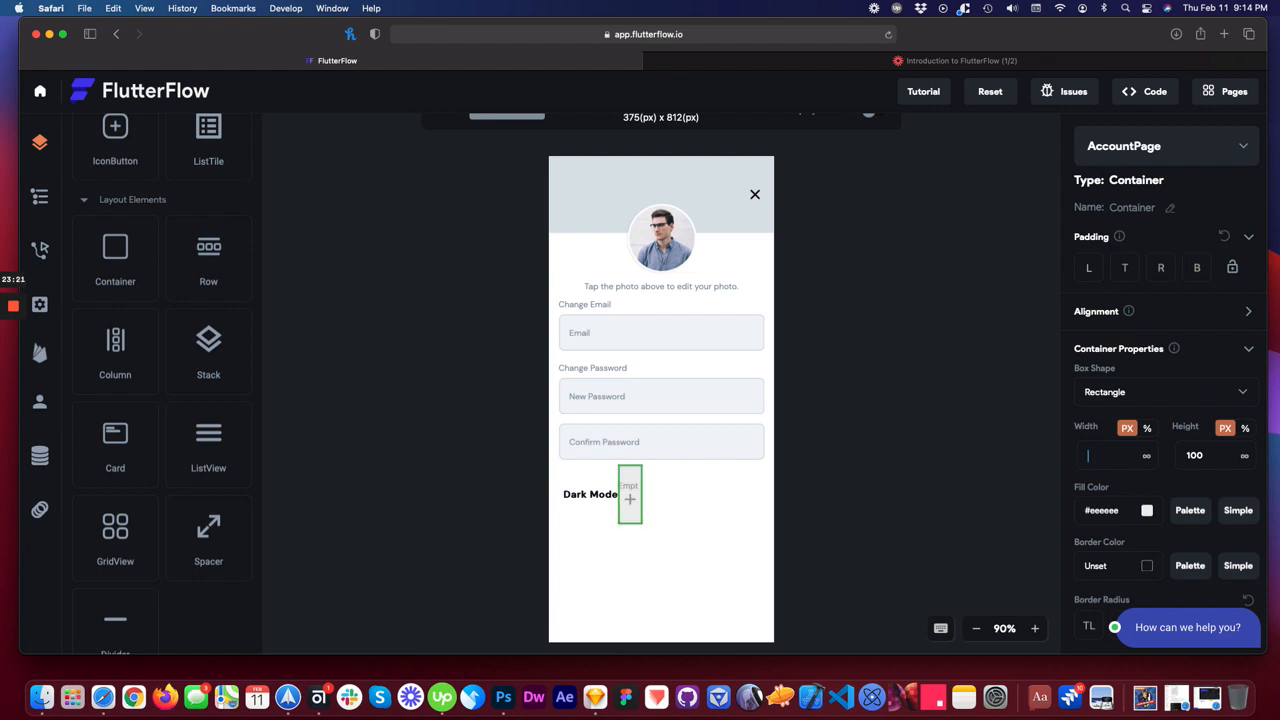
pyautogui.write('60')
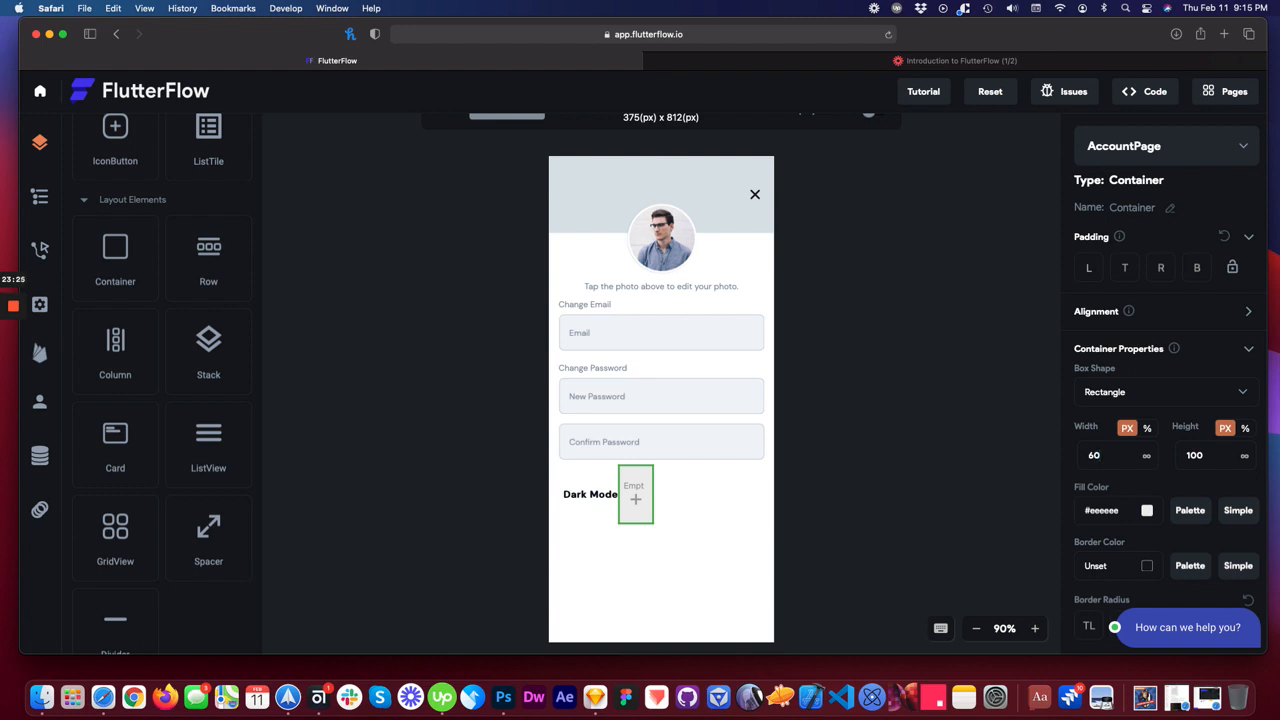
pyautogui.click(1196, 456)
pyautogui.write('32')
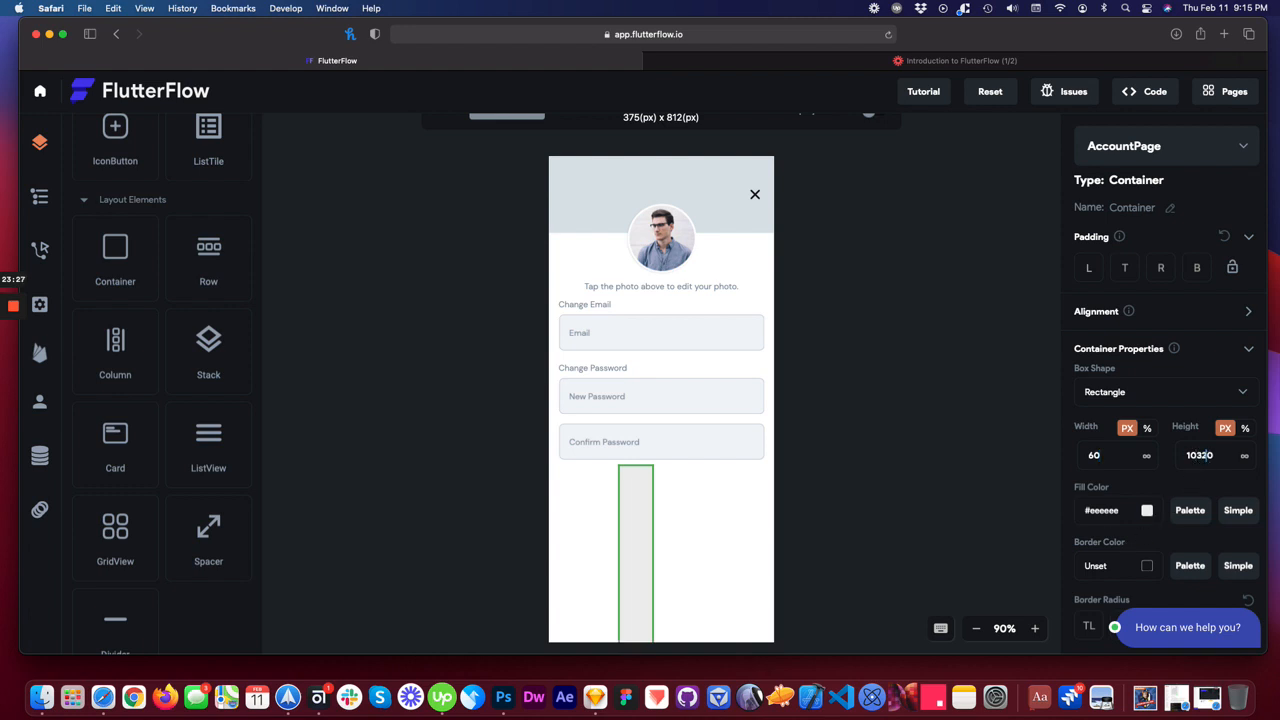
pyautogui.moveTo(1219, 457); pyautogui.dragTo(1179, 460)
pyautogui.write('32')
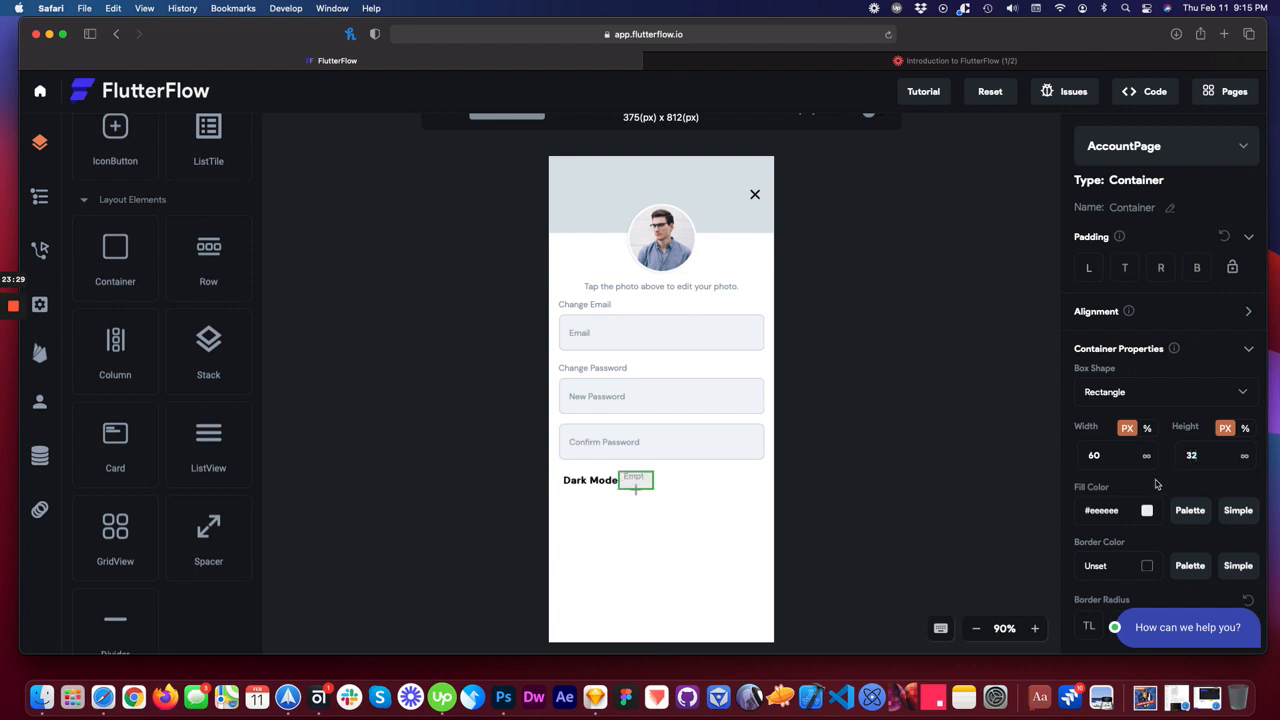
# - Round all four corners of the Container beside Dark Mode with a border radius of 16
pyautogui.scroll(-5, 1155, 485)
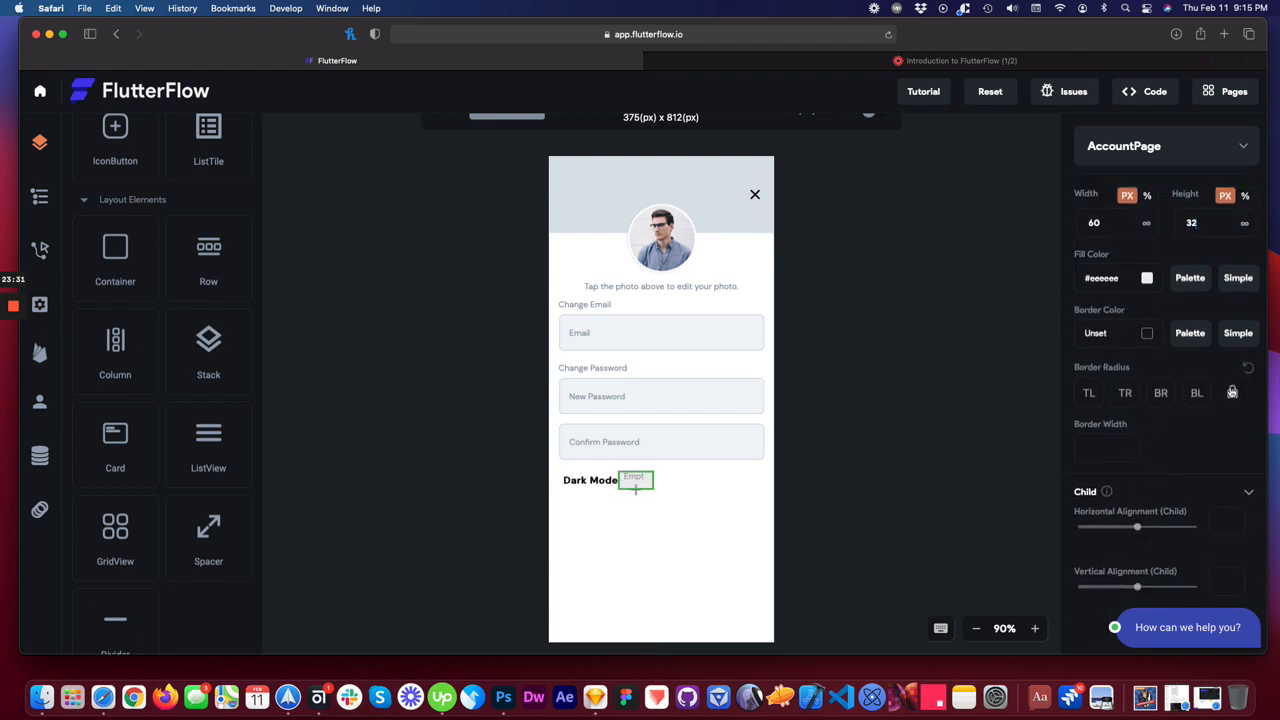
pyautogui.click(1089, 393)
pyautogui.write('16')
# - Set the Container's fill color to White and its border color to the recent light grey #c8ced5
pyautogui.scroll(2, 1105, 373)
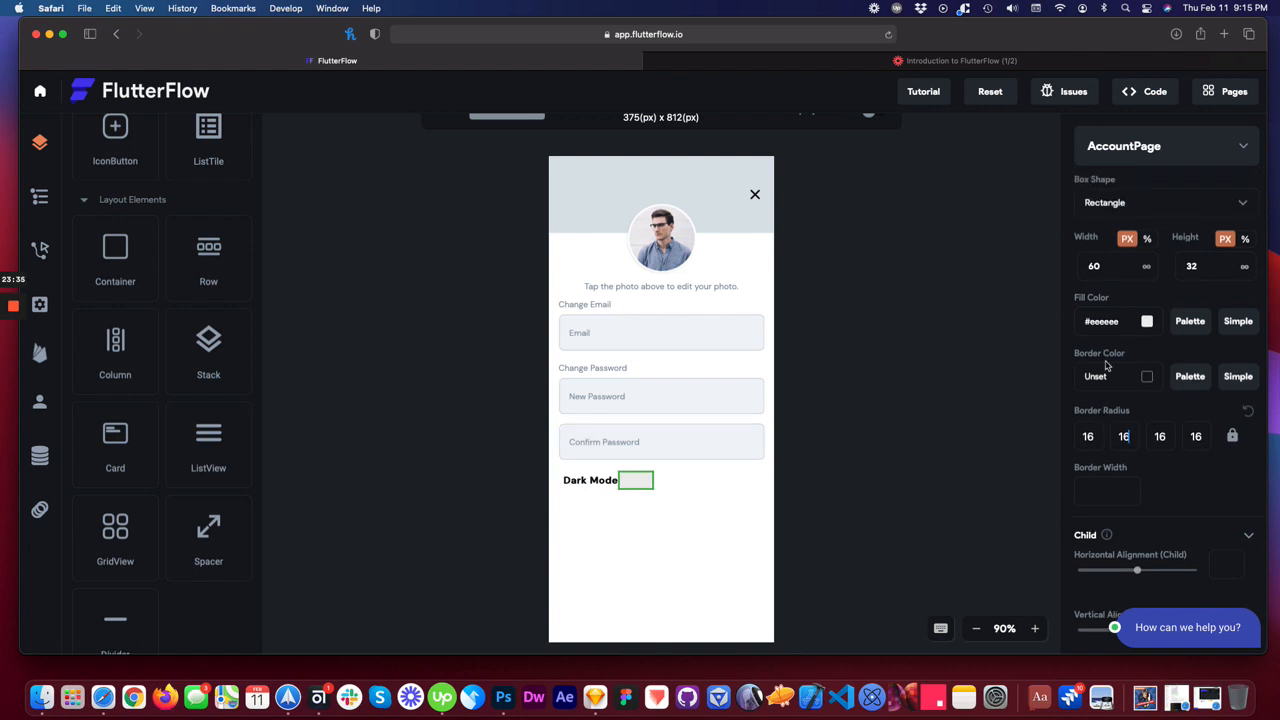
pyautogui.click(1148, 328)
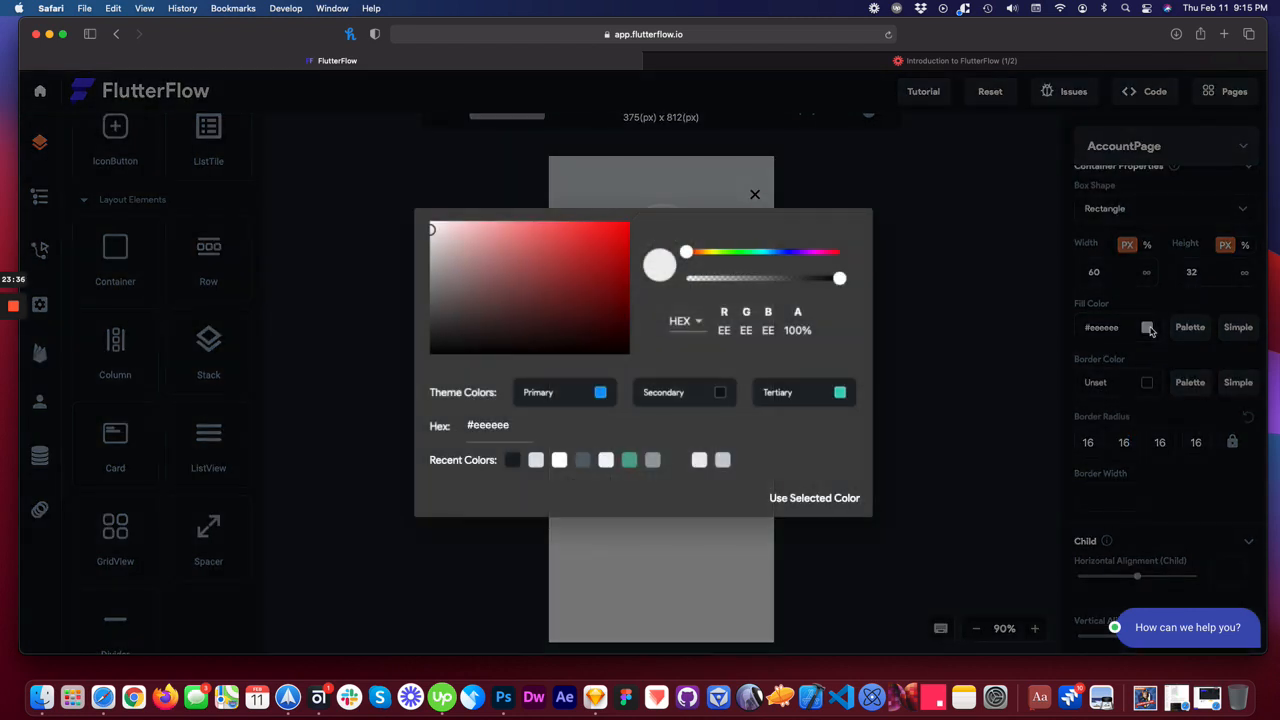
pyautogui.click(560, 461)
pyautogui.click(818, 498)
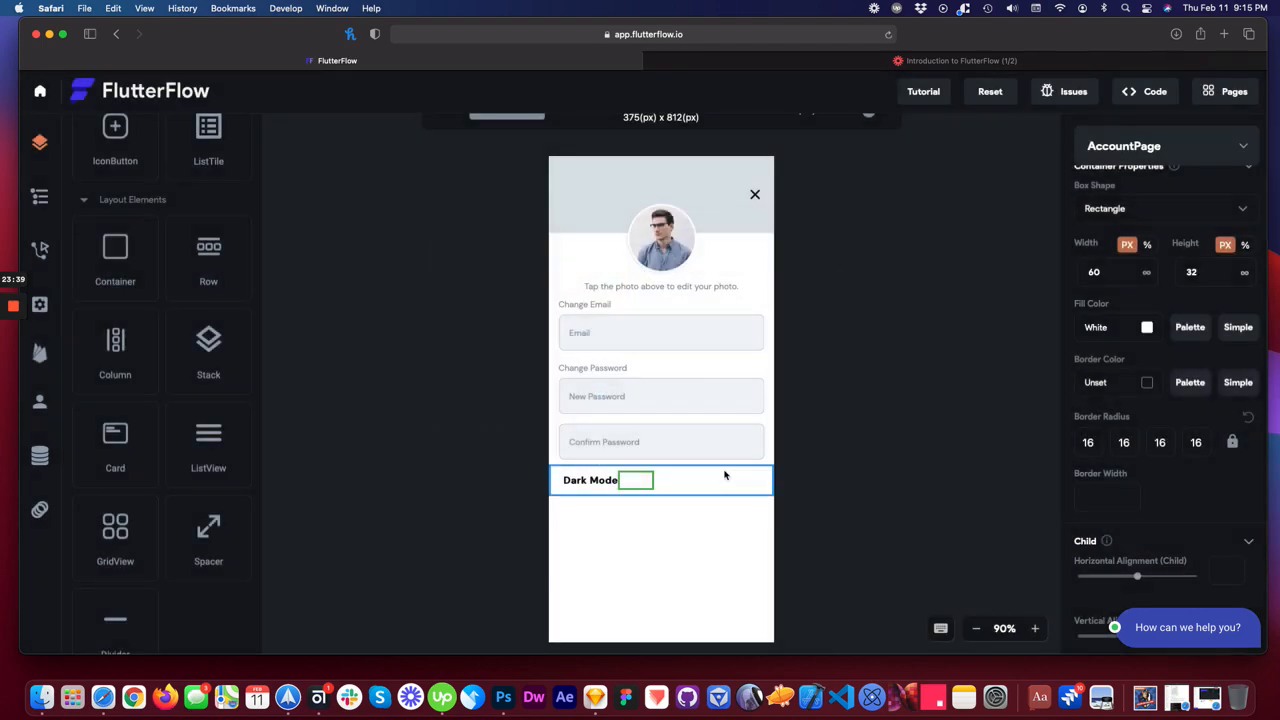
pyautogui.click(1148, 384)
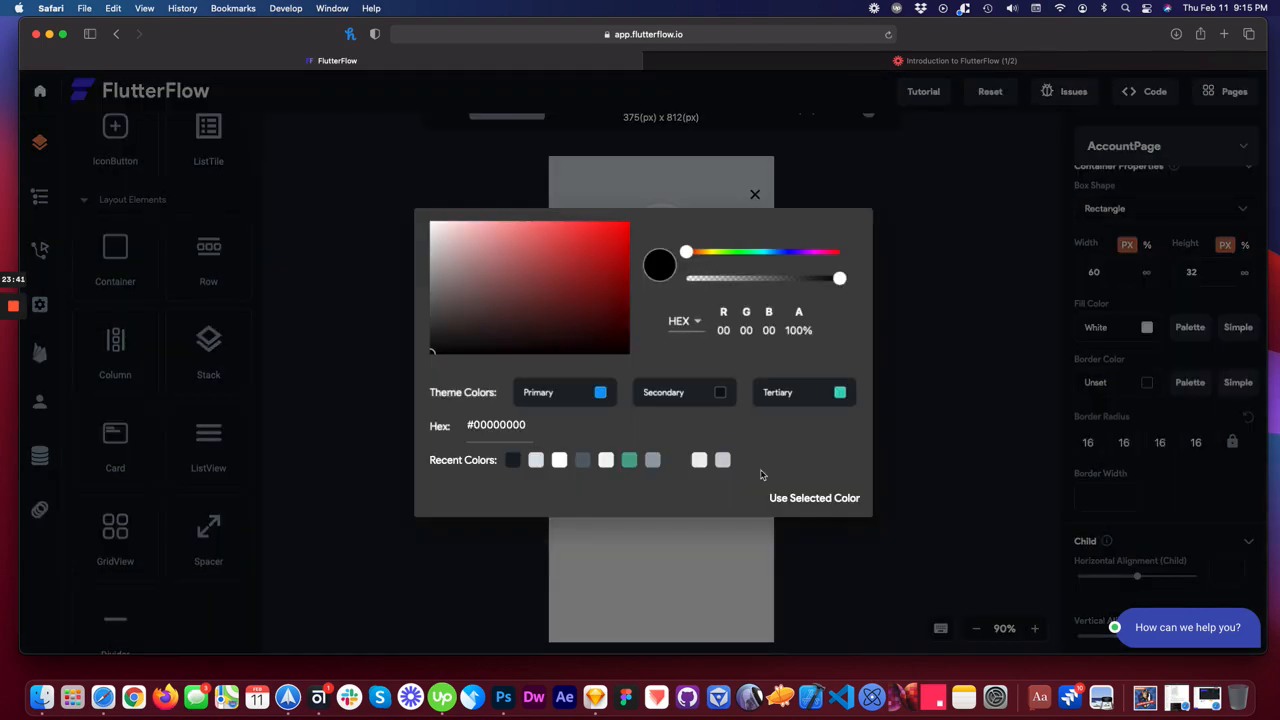
pyautogui.click(722, 462)
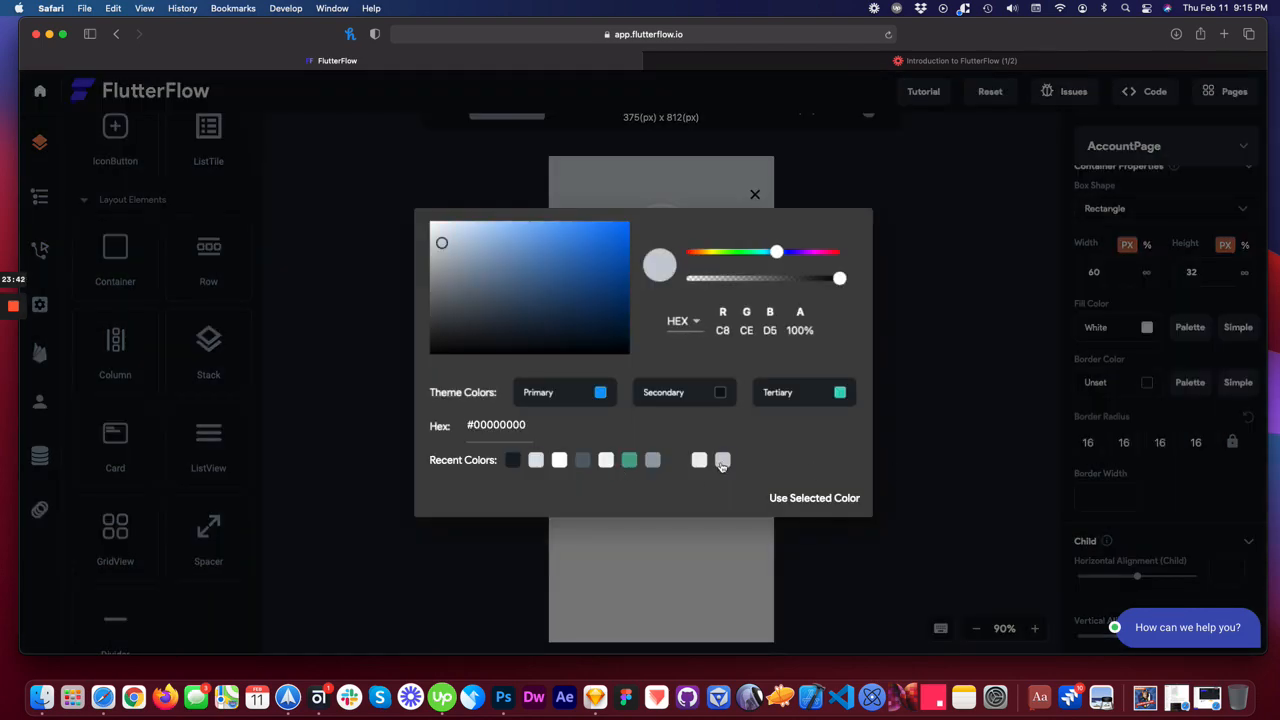
pyautogui.click(815, 498)
pyautogui.click(812, 497)
pyautogui.click(650, 490)
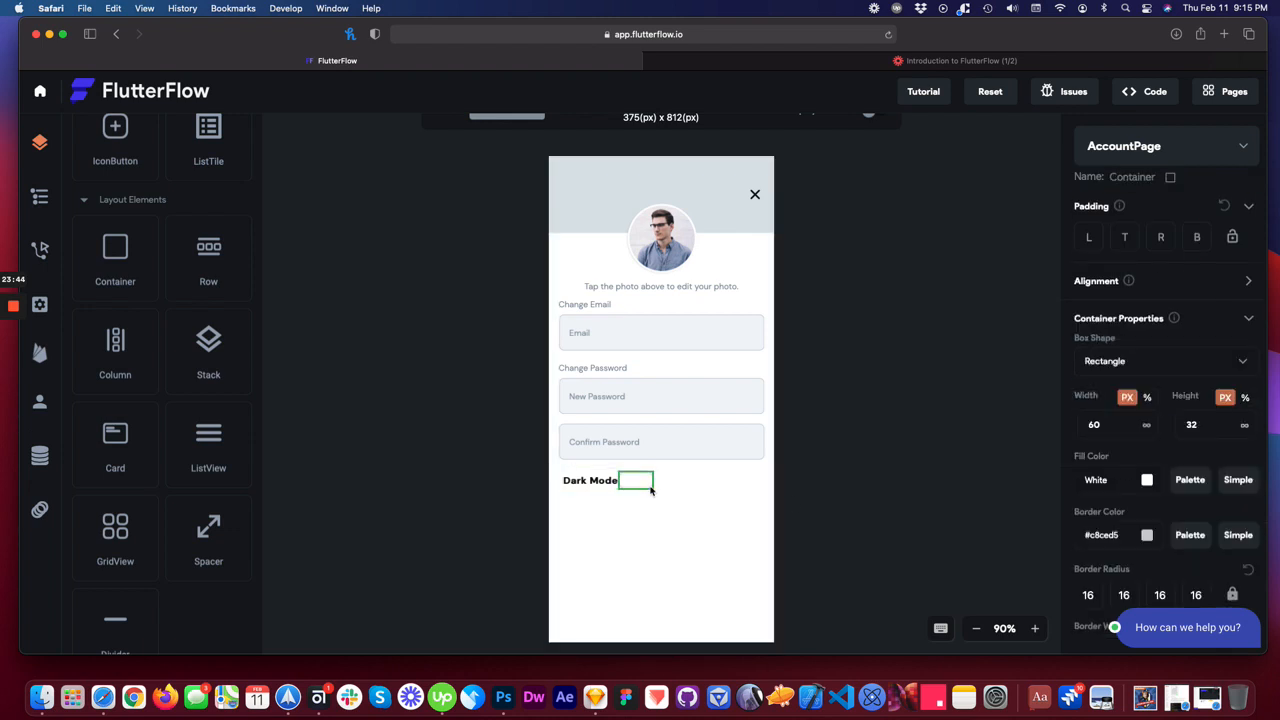
# - Try the Expanded alignment on the Dark Mode Row and on its Container, switching each back to unexpanded
pyautogui.click(683, 483)
pyautogui.click(614, 485)
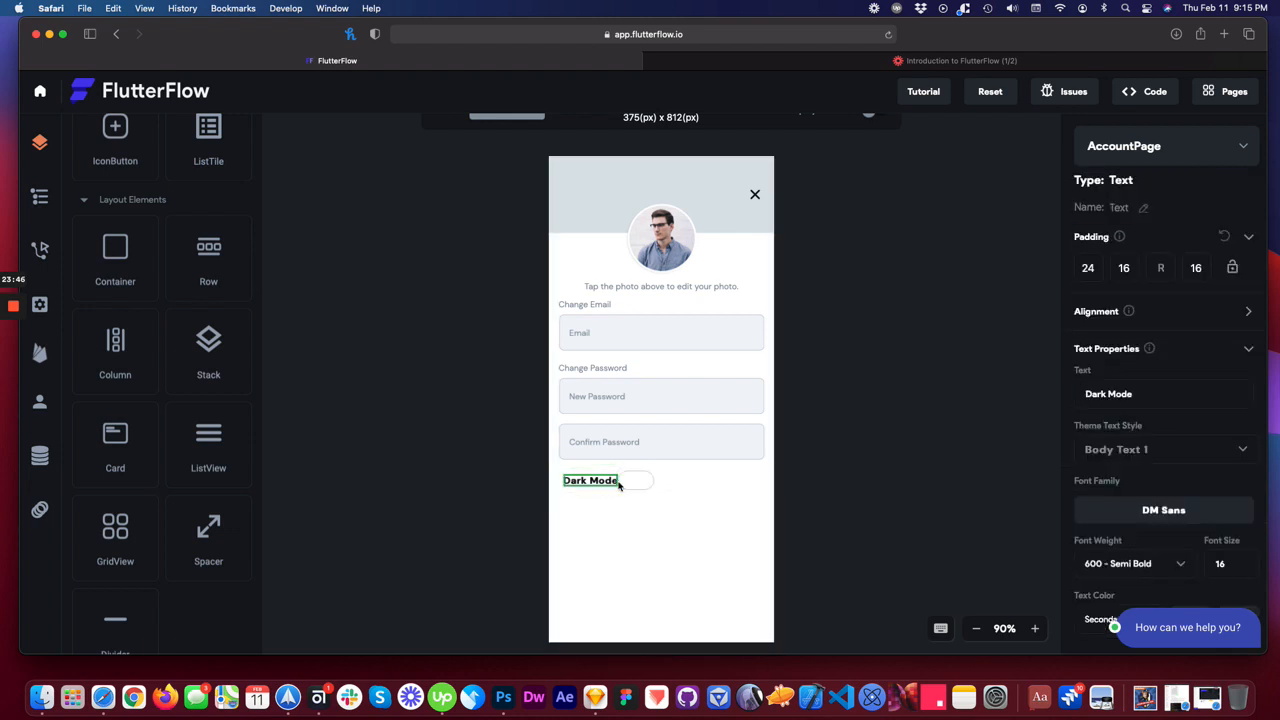
pyautogui.click(622, 488)
pyautogui.click(621, 489)
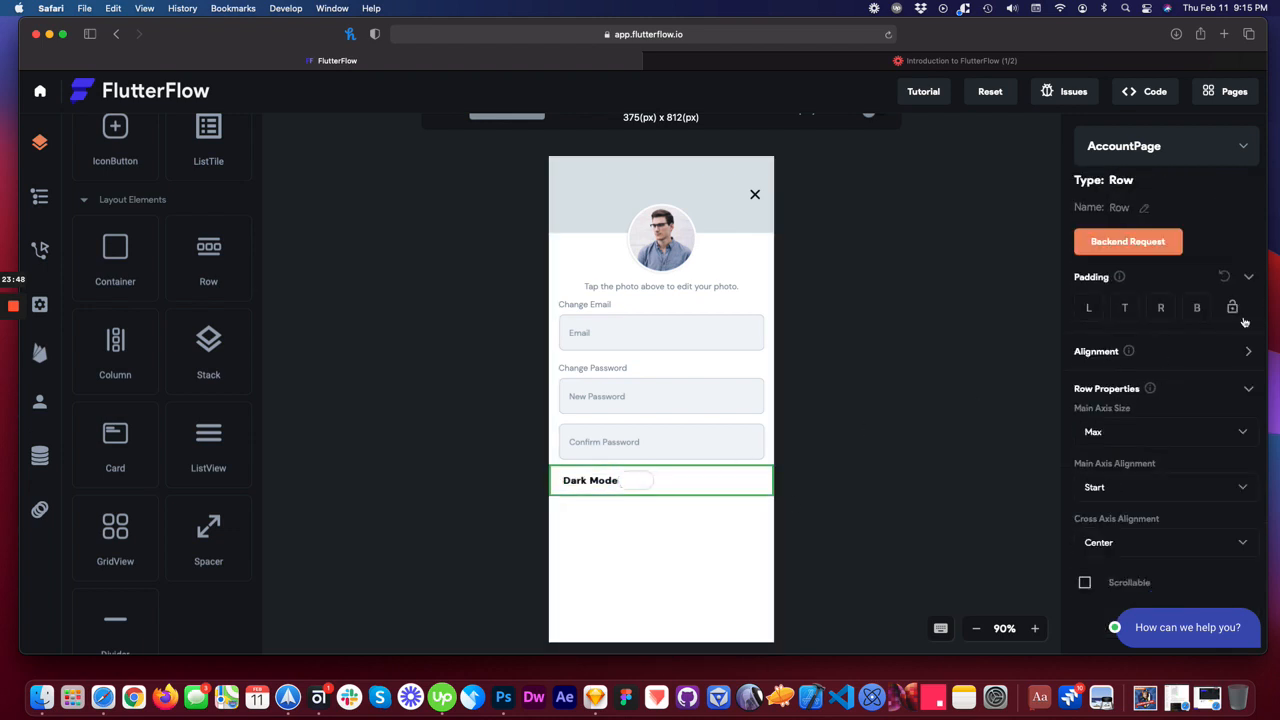
pyautogui.click(1247, 352)
pyautogui.click(1242, 388)
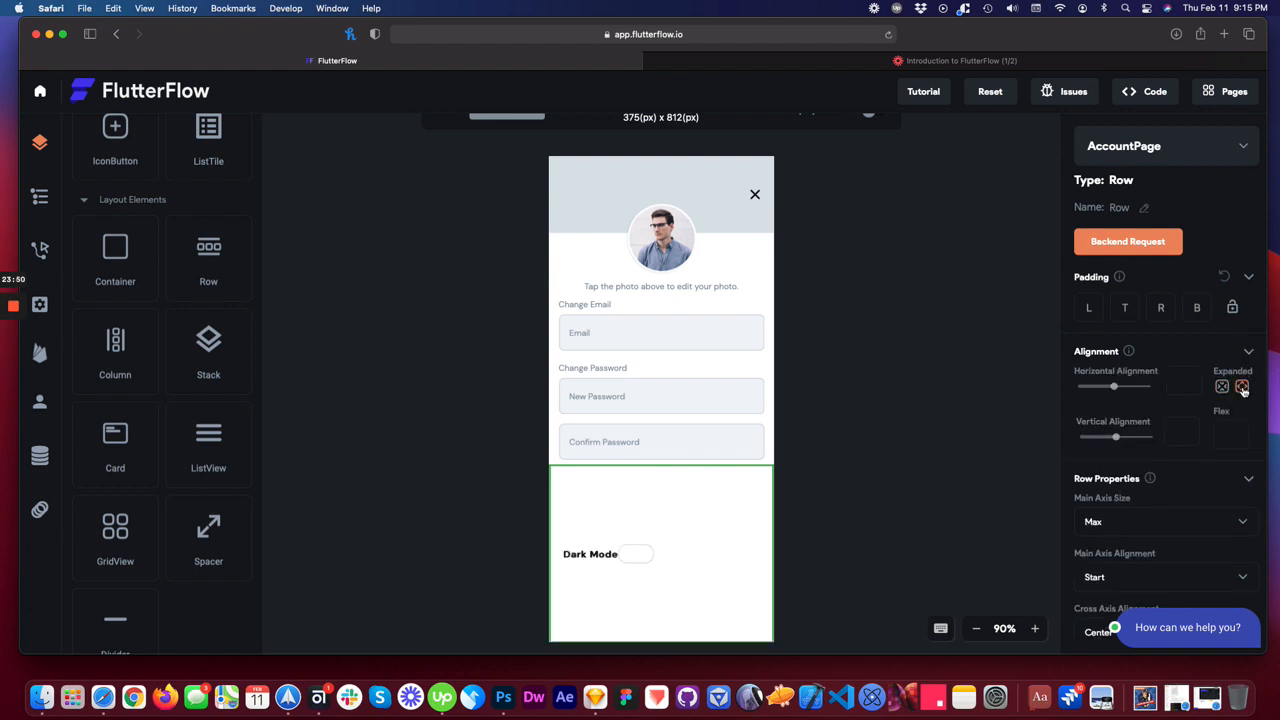
pyautogui.click(1222, 387)
pyautogui.click(631, 487)
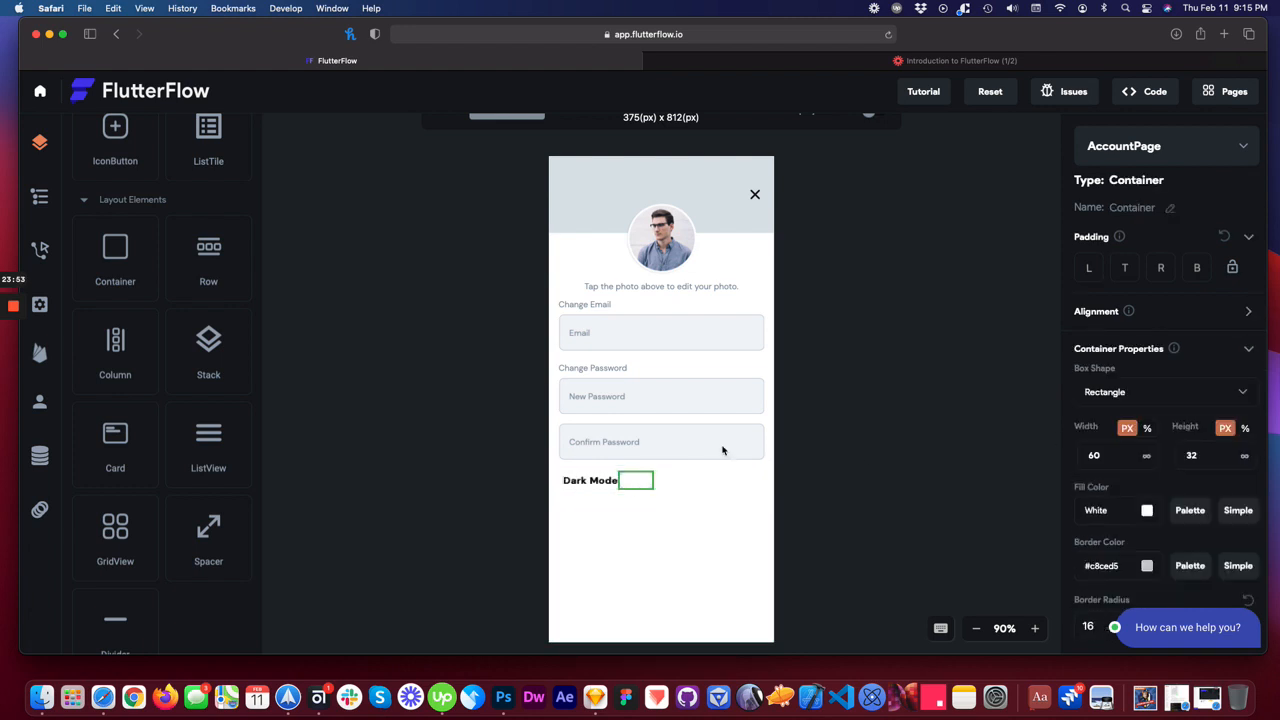
pyautogui.click(1248, 311)
pyautogui.click(1242, 346)
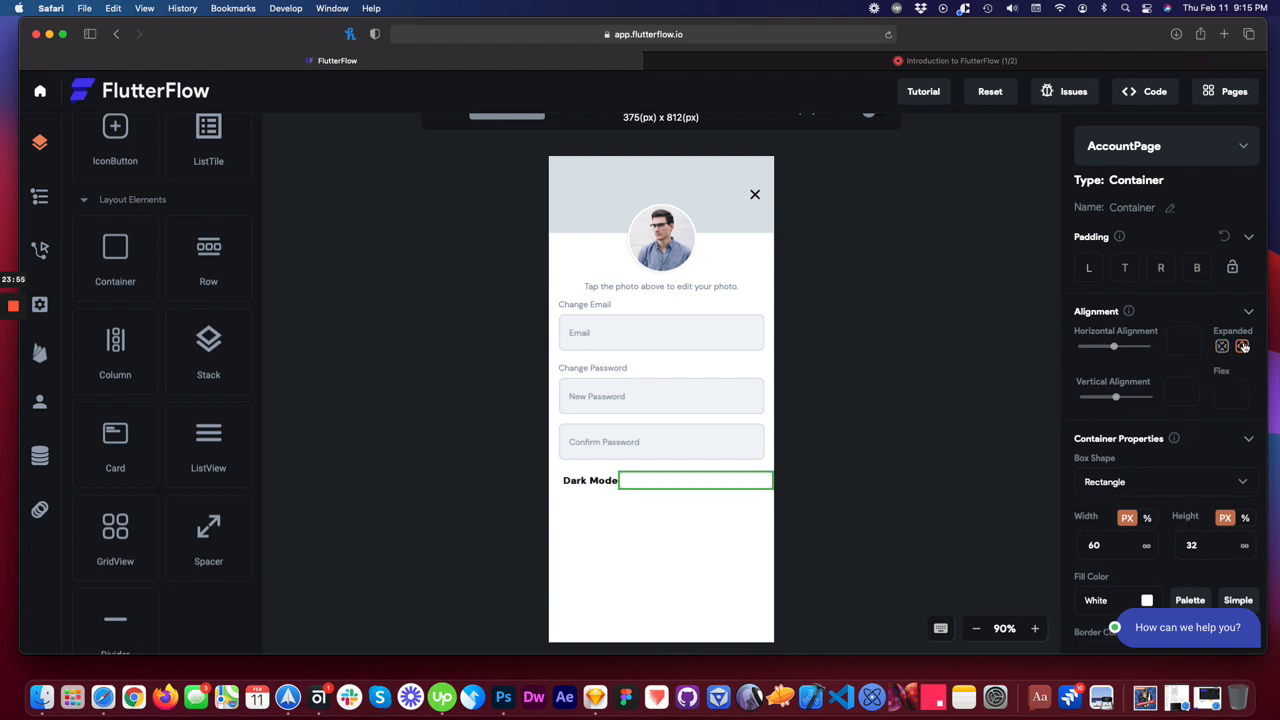
pyautogui.click(1222, 346)
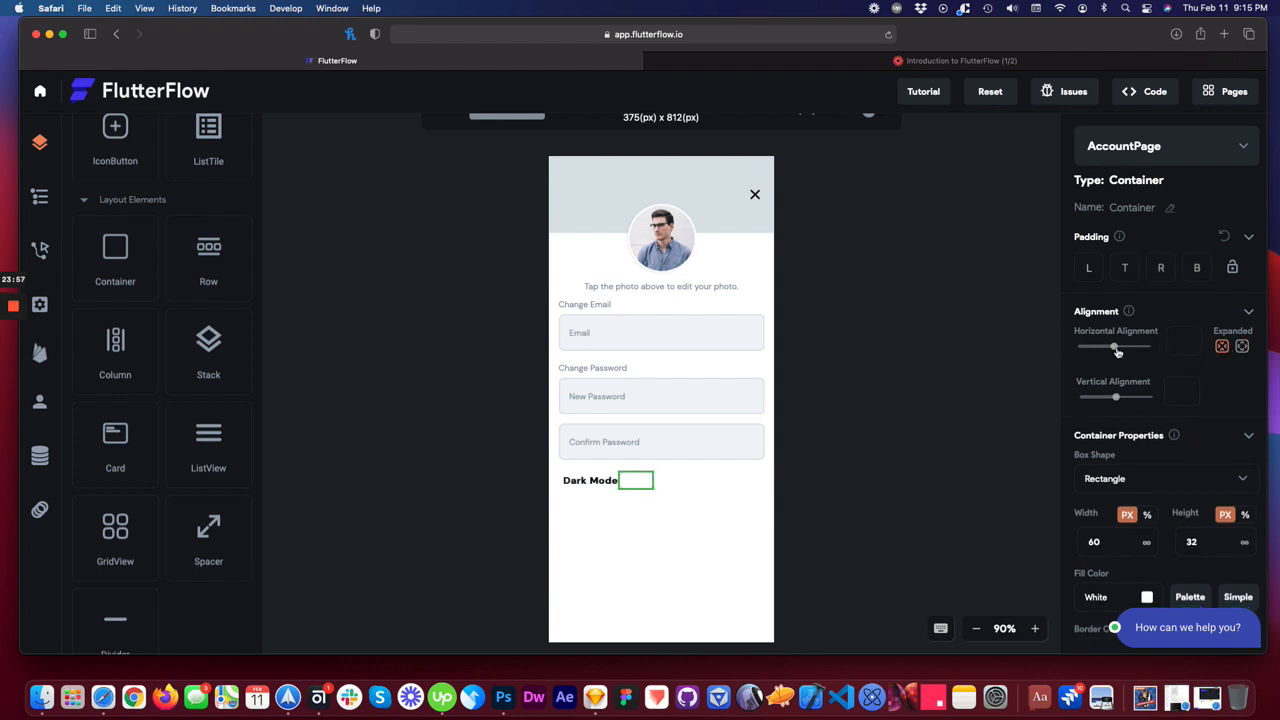
pyautogui.moveTo(1118, 351)
pyautogui.mouseDown()
pyautogui.moveTo(1128, 347)
pyautogui.moveTo(1114, 347)
pyautogui.mouseUp()
# - Set the Container's left padding to 180 to move it toward the right end of the Dark Mode row
pyautogui.click(1089, 268)
pyautogui.write('200')
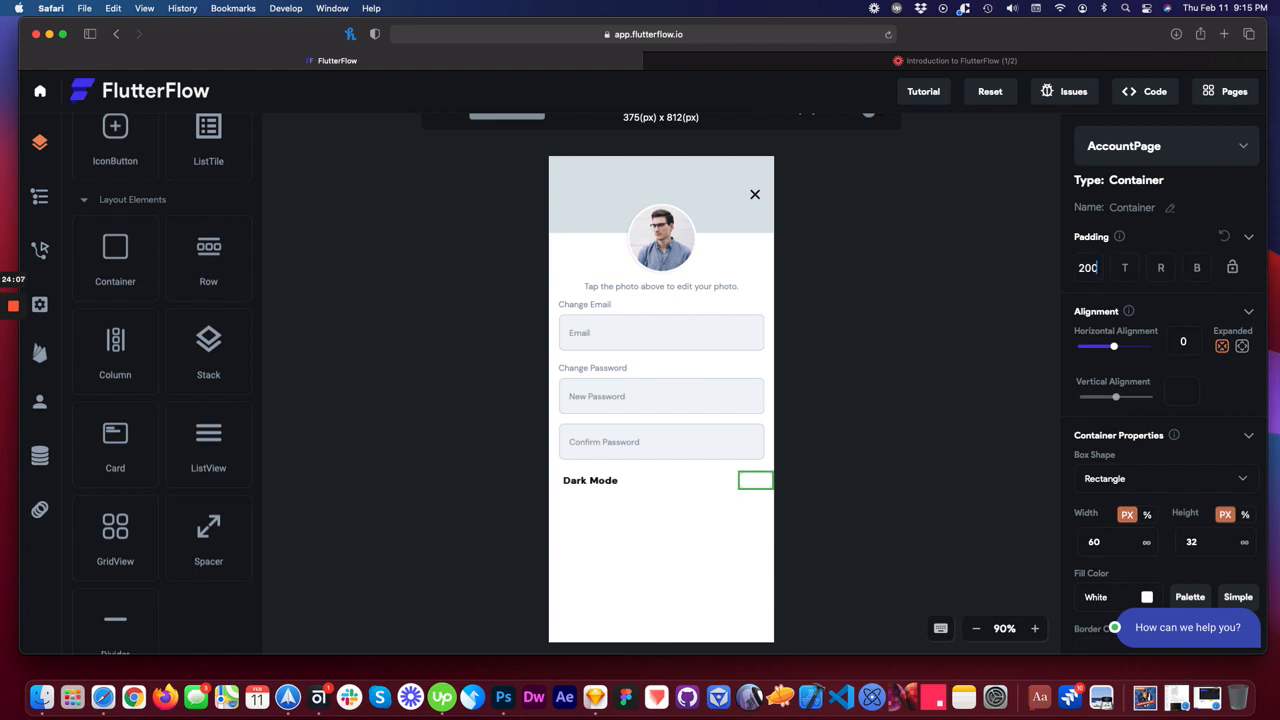
pyautogui.press('BackSpace')
pyautogui.press('BackSpace')
pyautogui.press('BackSpace')
pyautogui.write('160')
pyautogui.press('BackSpace')
pyautogui.press('BackSpace')
pyautogui.press('BackSpace')
pyautogui.write('180')
pyautogui.click(813, 479)
pyautogui.click(743, 480)
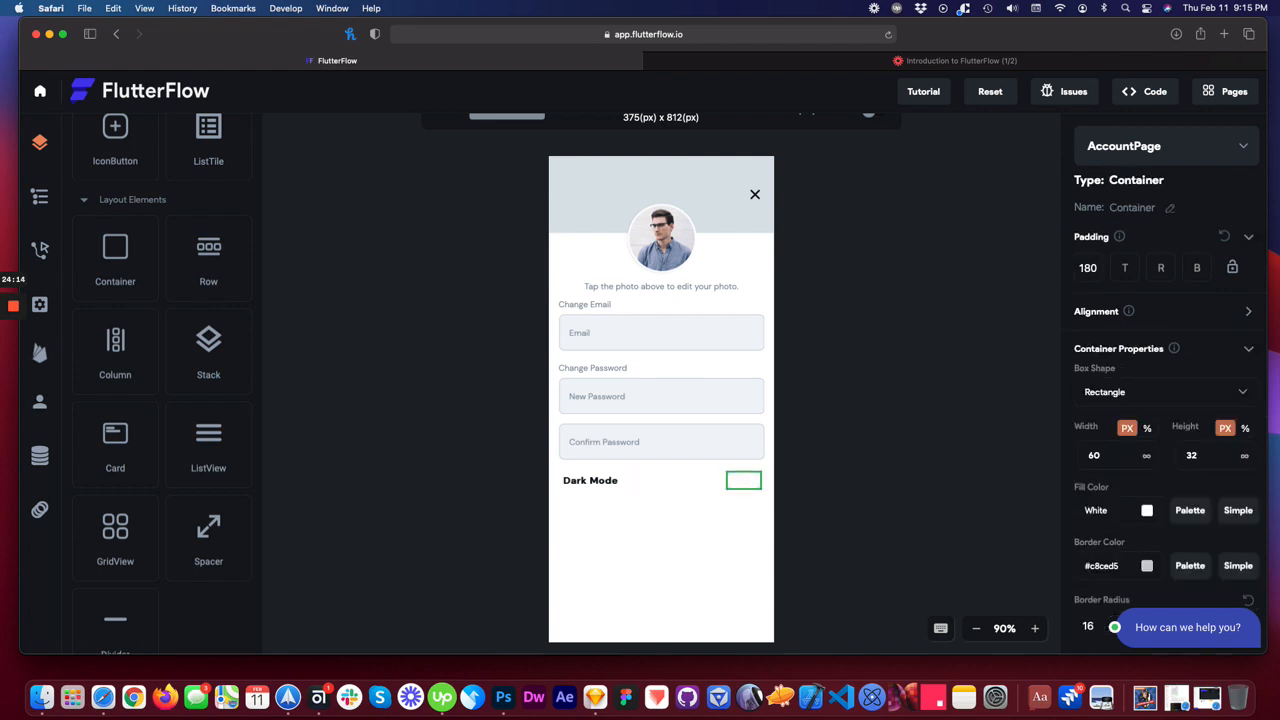
# - Check the Dark Mode toggle in the Sketch mockup and nest a Row holding a Card inside the toggle Container in FlutterFlow
pyautogui.click(422, 480)
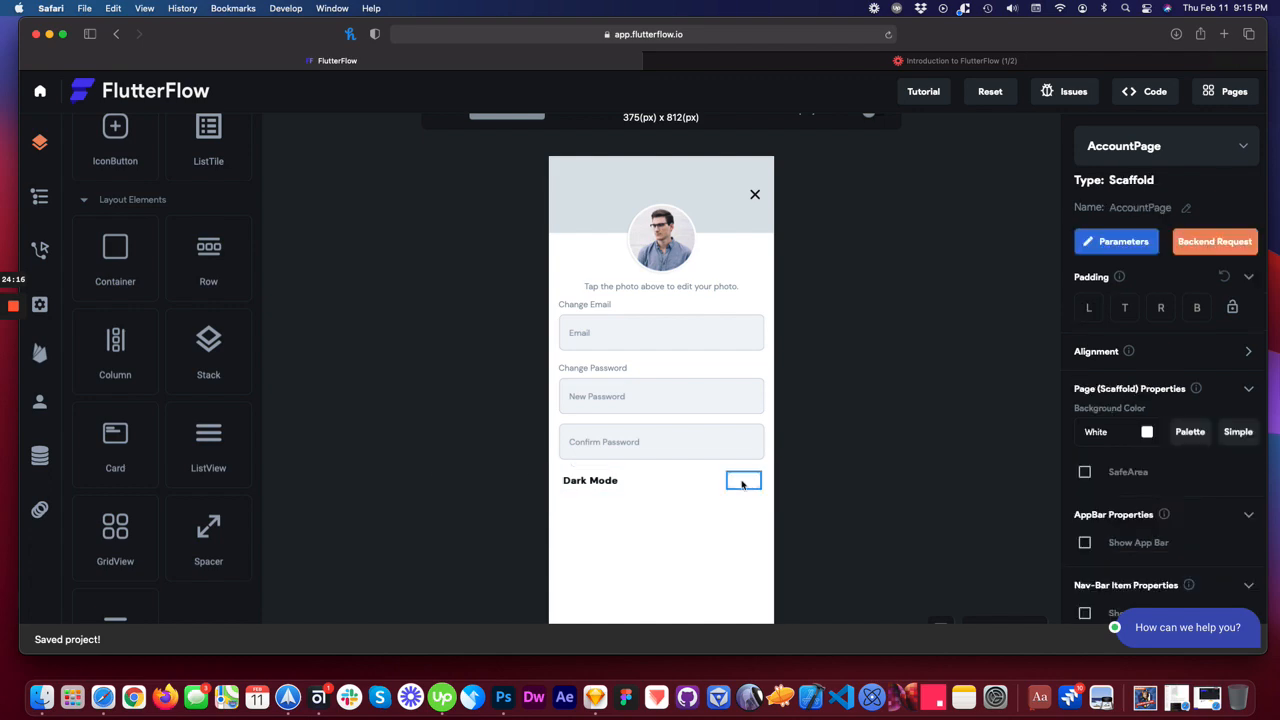
pyautogui.hotkey('ctrl', 'Left')
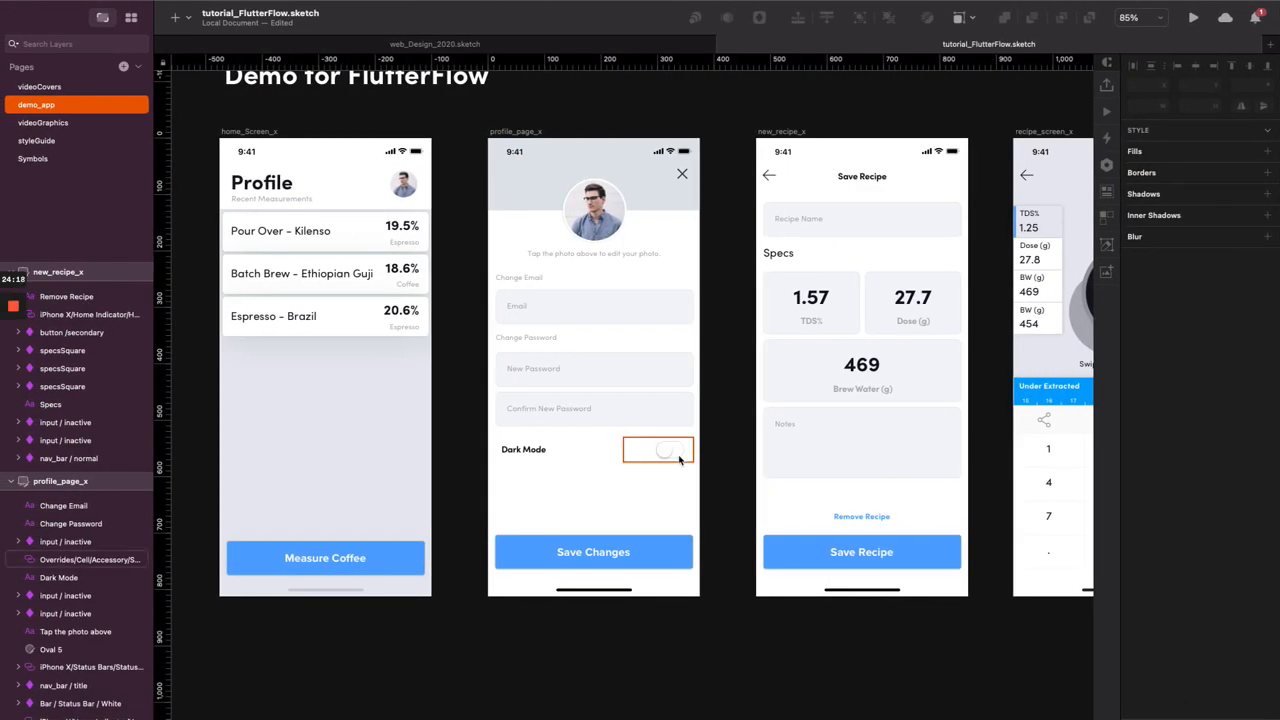
pyautogui.hotkey('ctrl', 'Right')
pyautogui.click(743, 484)
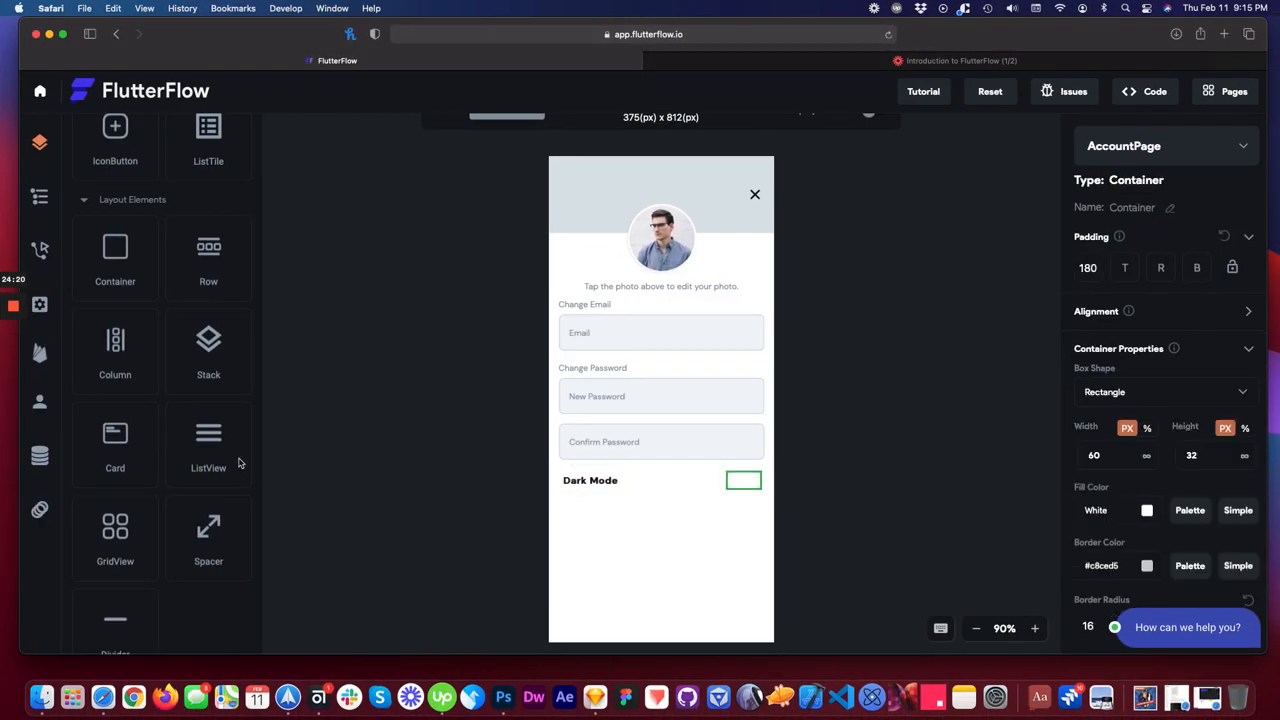
pyautogui.moveTo(208, 258); pyautogui.dragTo(741, 458)
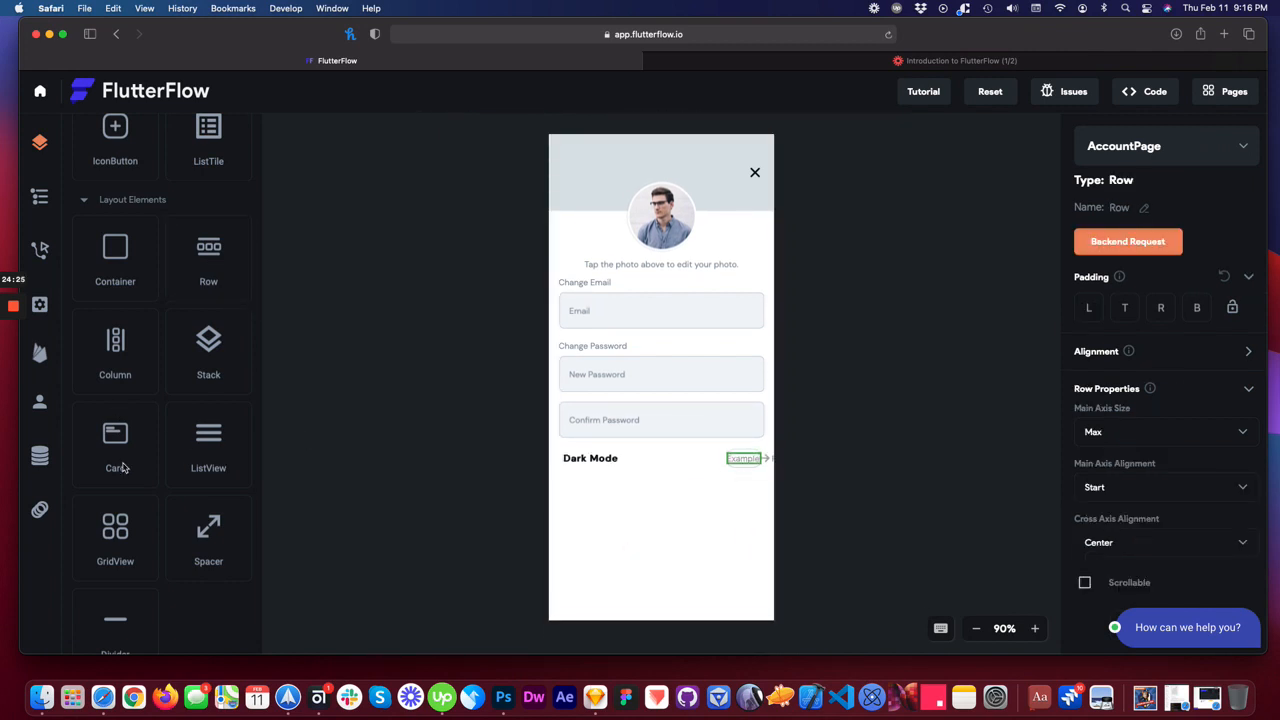
pyautogui.moveTo(128, 435); pyautogui.dragTo(745, 460)
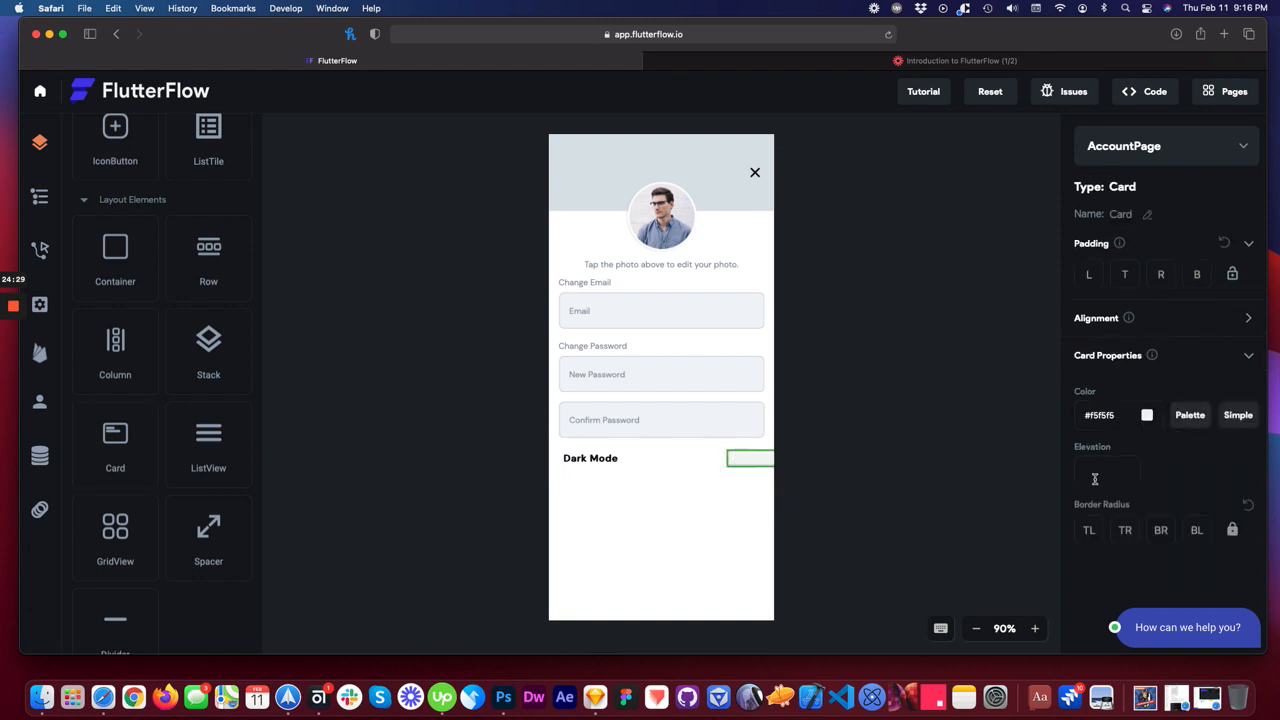
# - Set the nested Card's elevation to 2 and its color to White, and look at its alignment options
pyautogui.click(1147, 418)
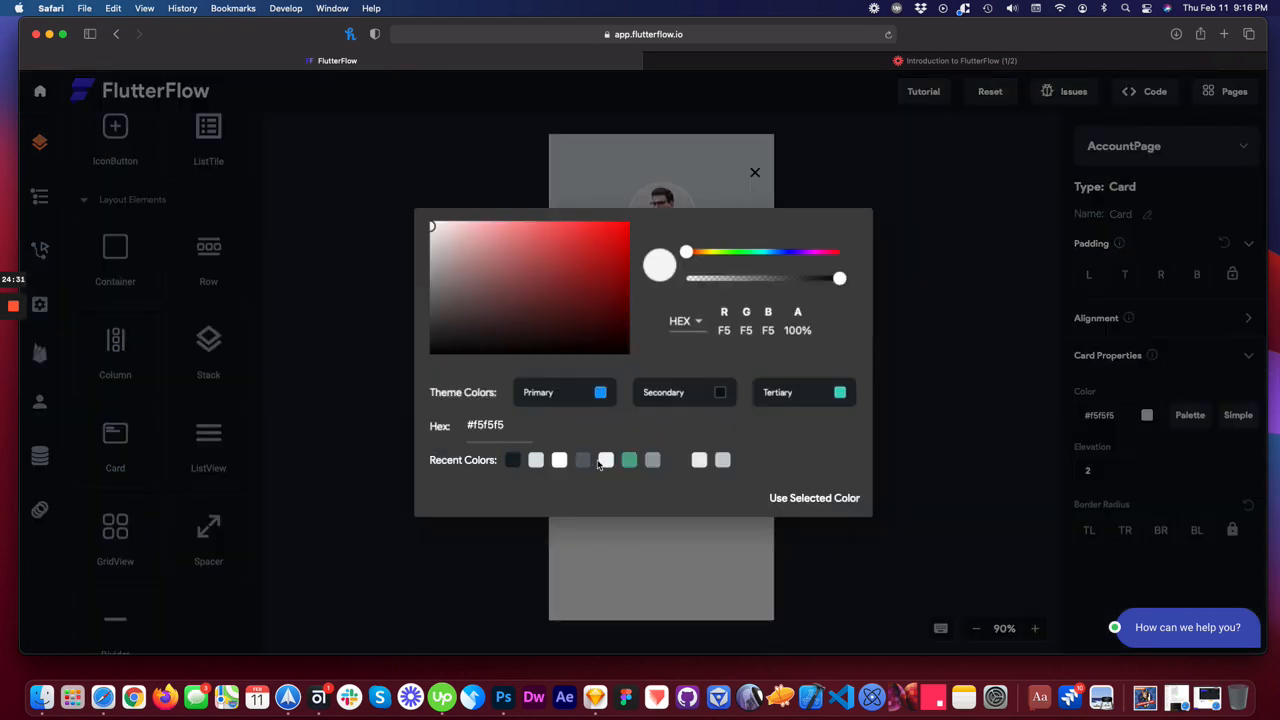
pyautogui.click(557, 462)
pyautogui.click(815, 503)
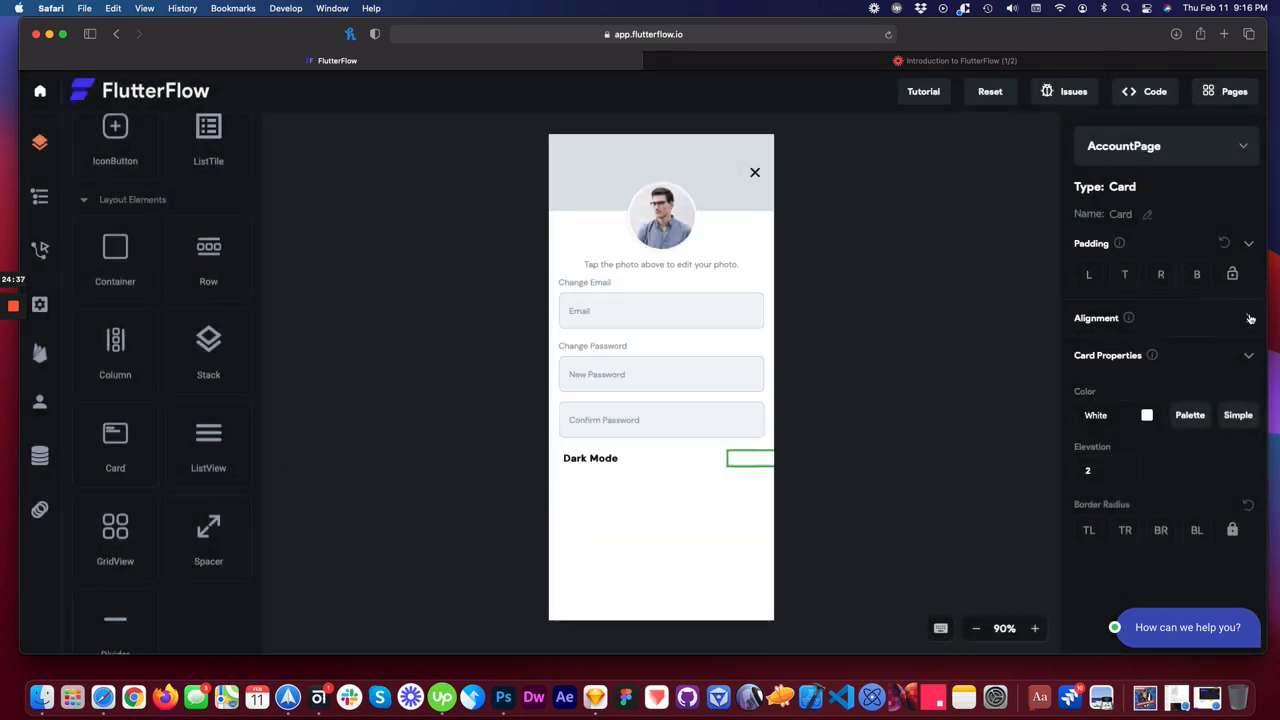
pyautogui.click(1249, 318)
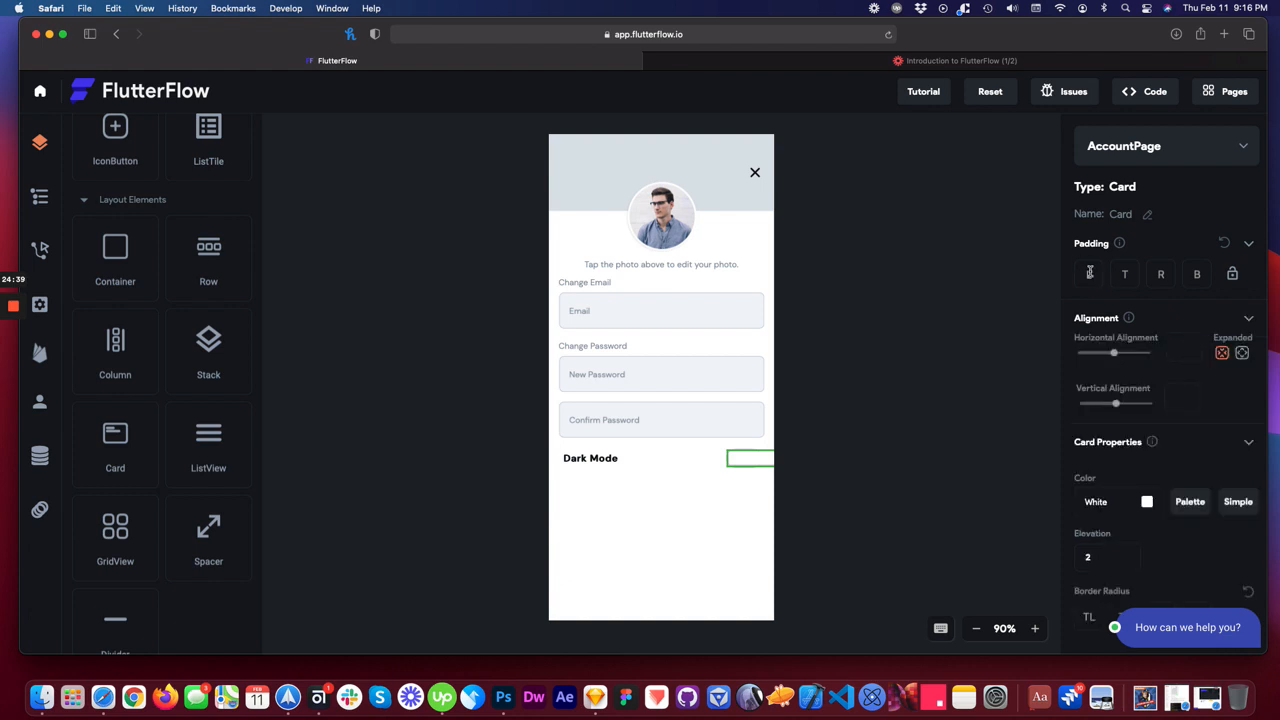
pyautogui.click(1249, 320)
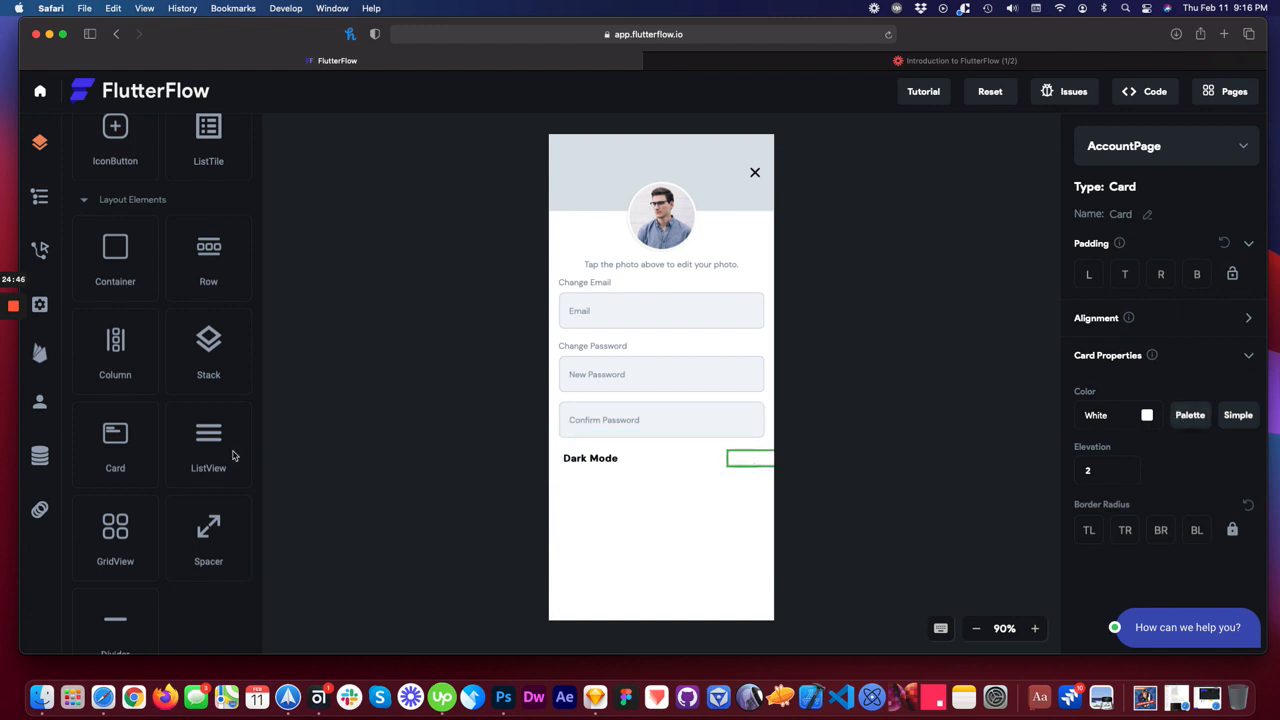
# - Place a Button inside the Dark Mode toggle Container and set its width to 28, height to 32 and border radius to 16
pyautogui.click(13, 361)
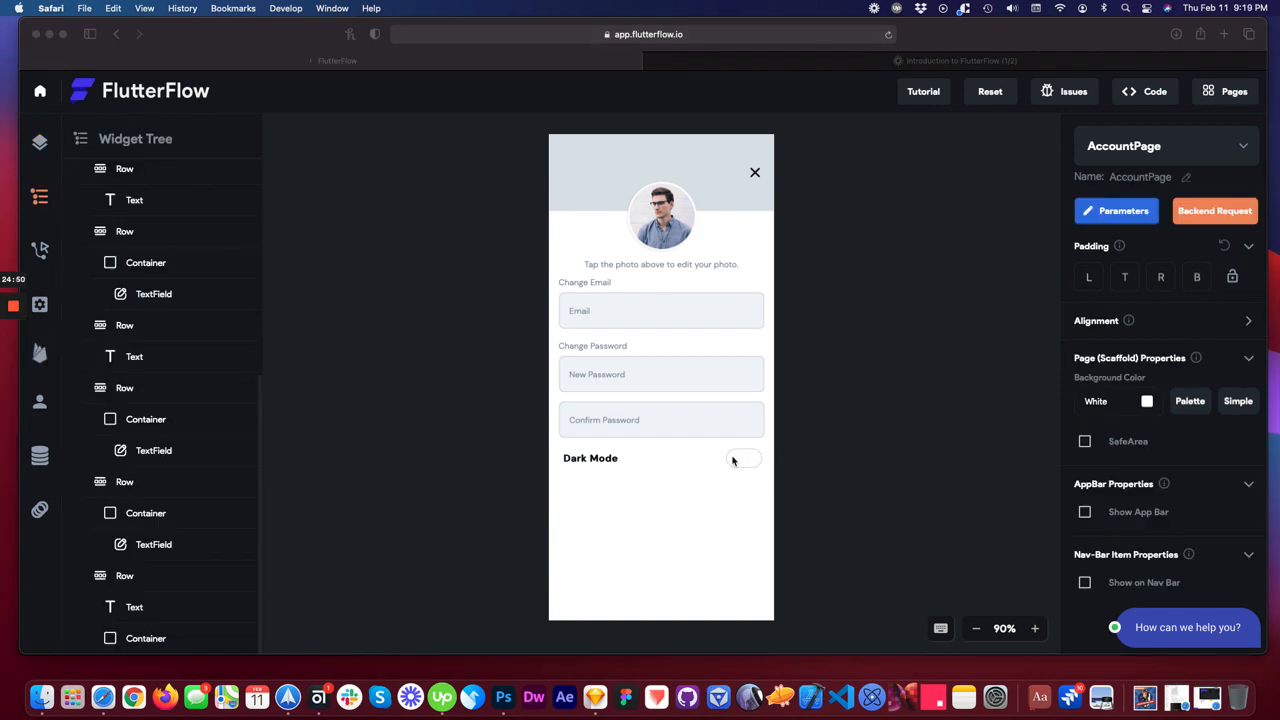
pyautogui.click(40, 142)
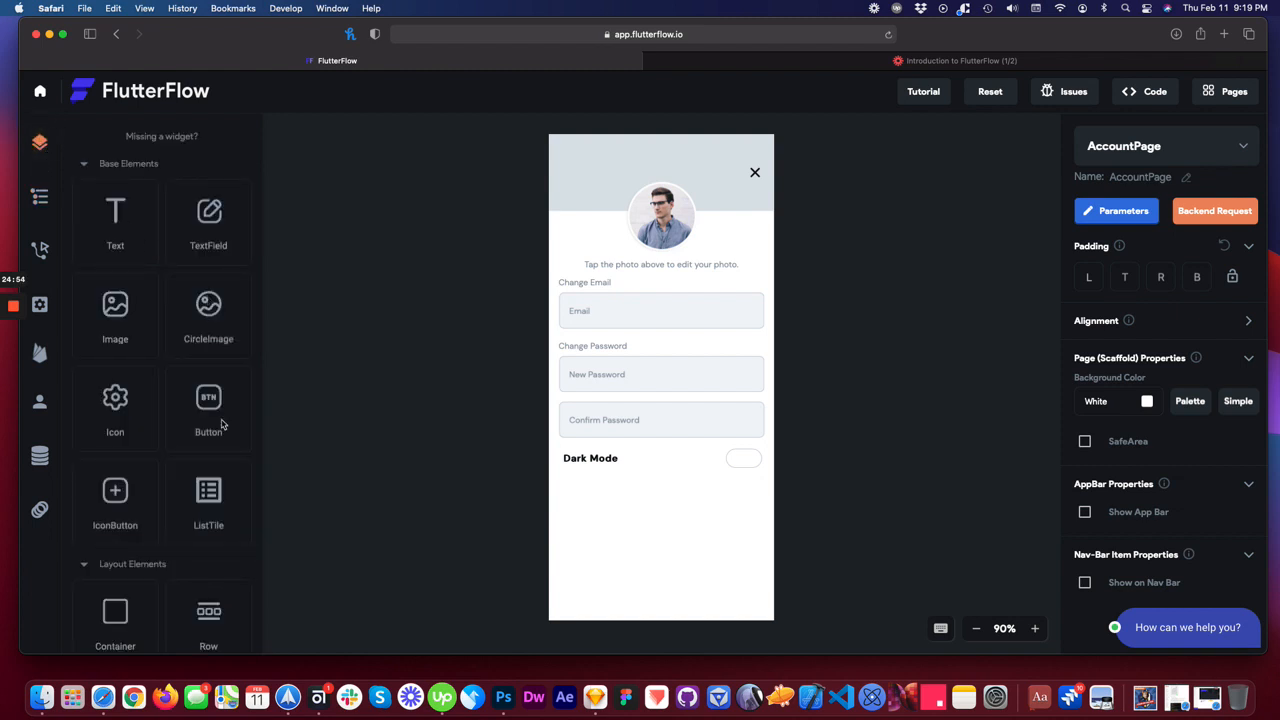
pyautogui.moveTo(209, 418); pyautogui.dragTo(741, 460)
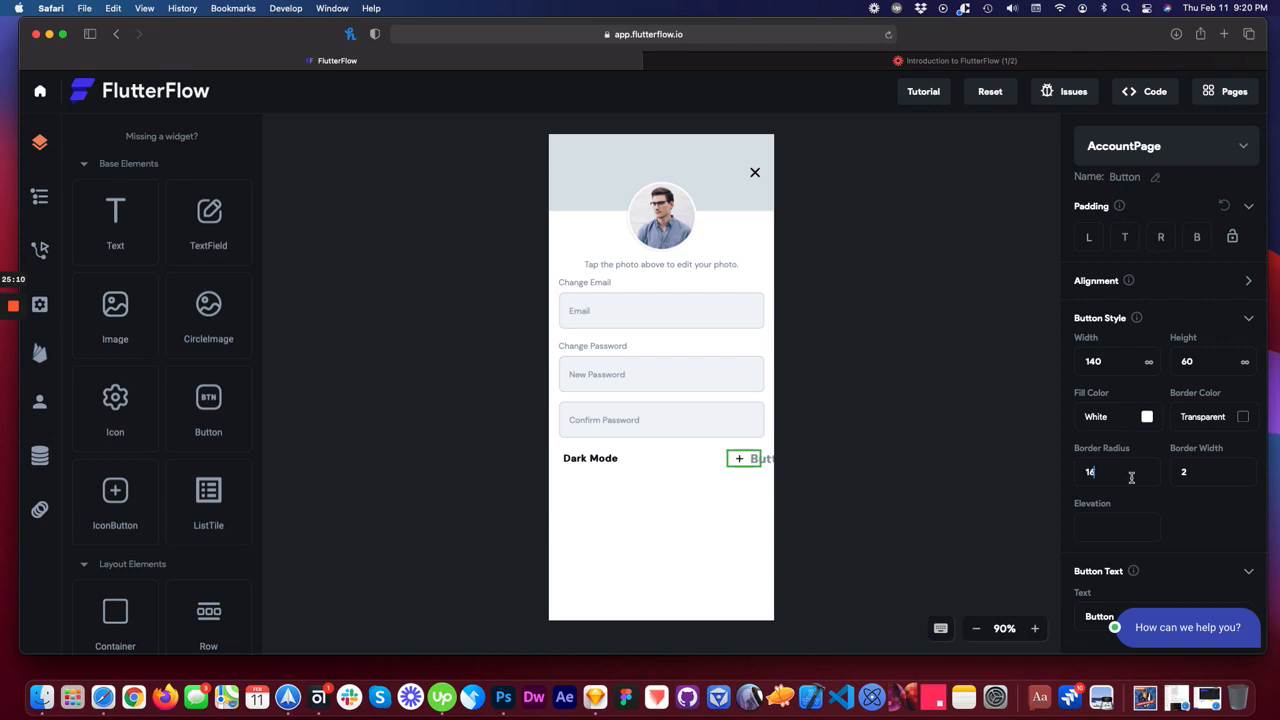
pyautogui.moveTo(1104, 361); pyautogui.dragTo(1054, 361)
pyautogui.write('28')
pyautogui.moveTo(1227, 361); pyautogui.dragTo(1163, 353)
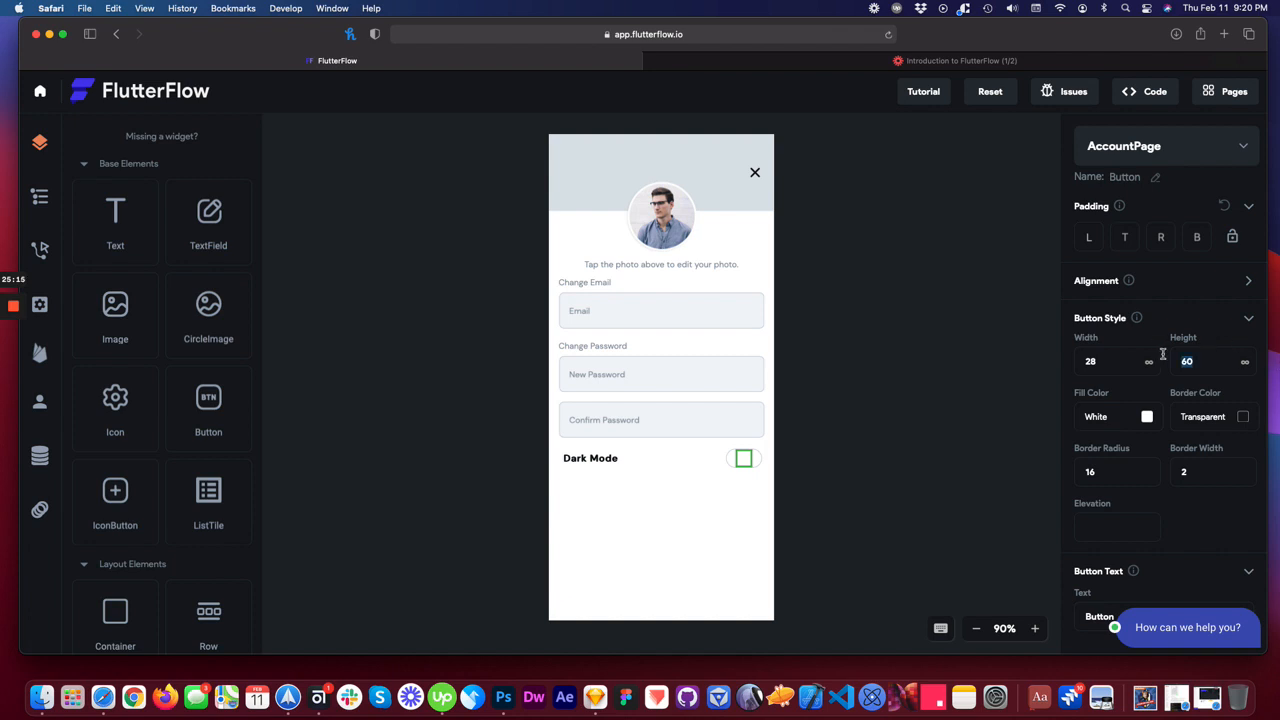
pyautogui.write('32')
# - Set the elevation of the Button inside the toggle to 3
pyautogui.click(809, 464)
pyautogui.click(744, 462)
pyautogui.click(1109, 535)
pyautogui.click(811, 503)
pyautogui.click(743, 458)
pyautogui.click(813, 490)
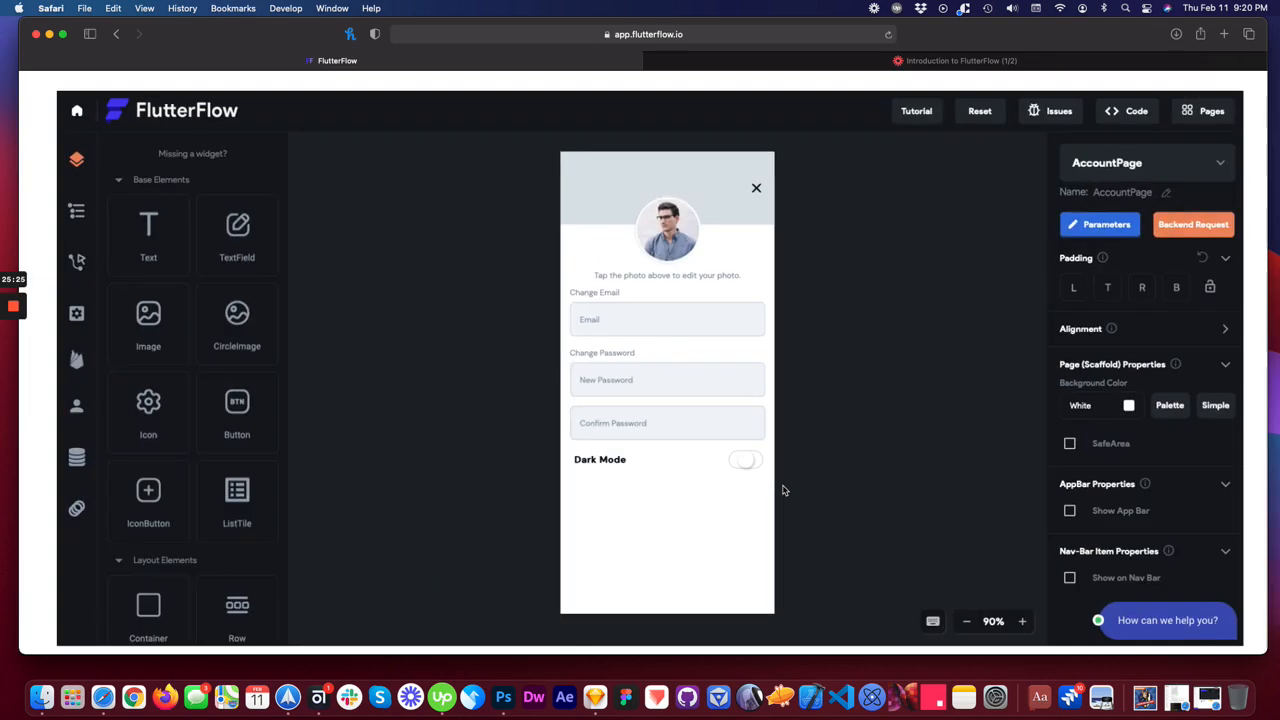
# - Try #eeeeee as the fill color of the toggle Container
pyautogui.click(745, 461)
pyautogui.click(745, 462)
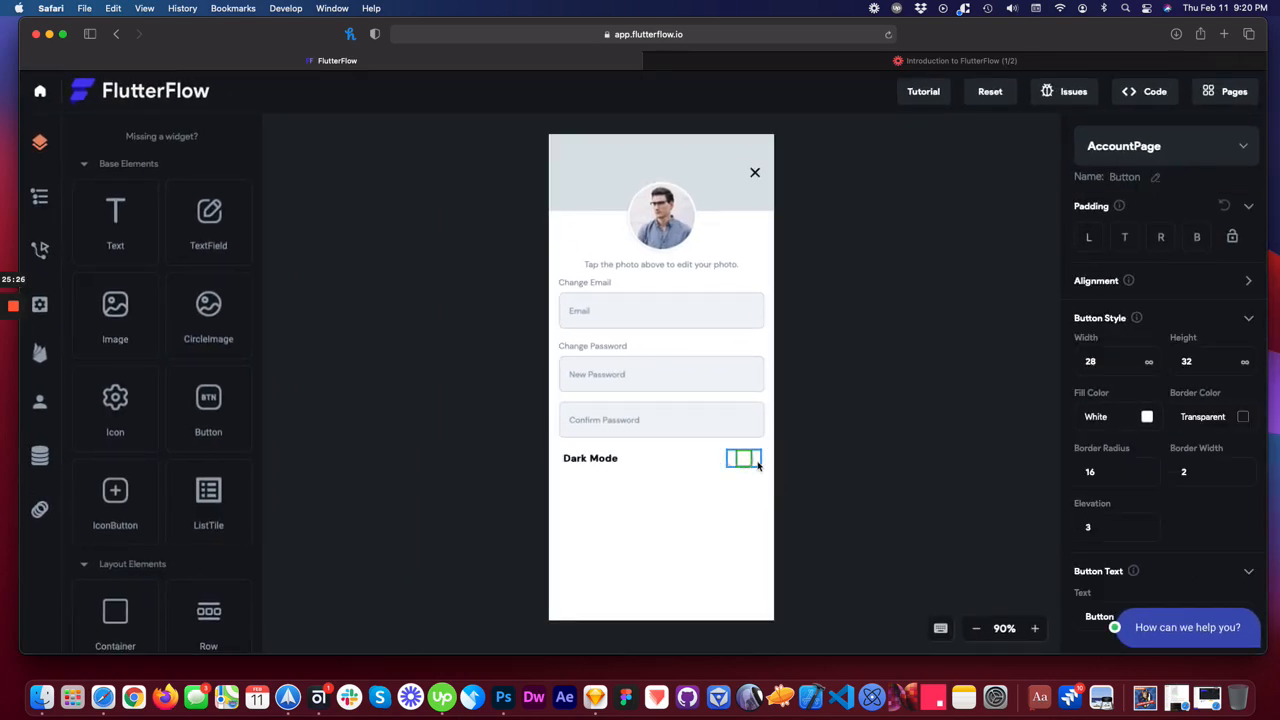
pyautogui.click(1148, 480)
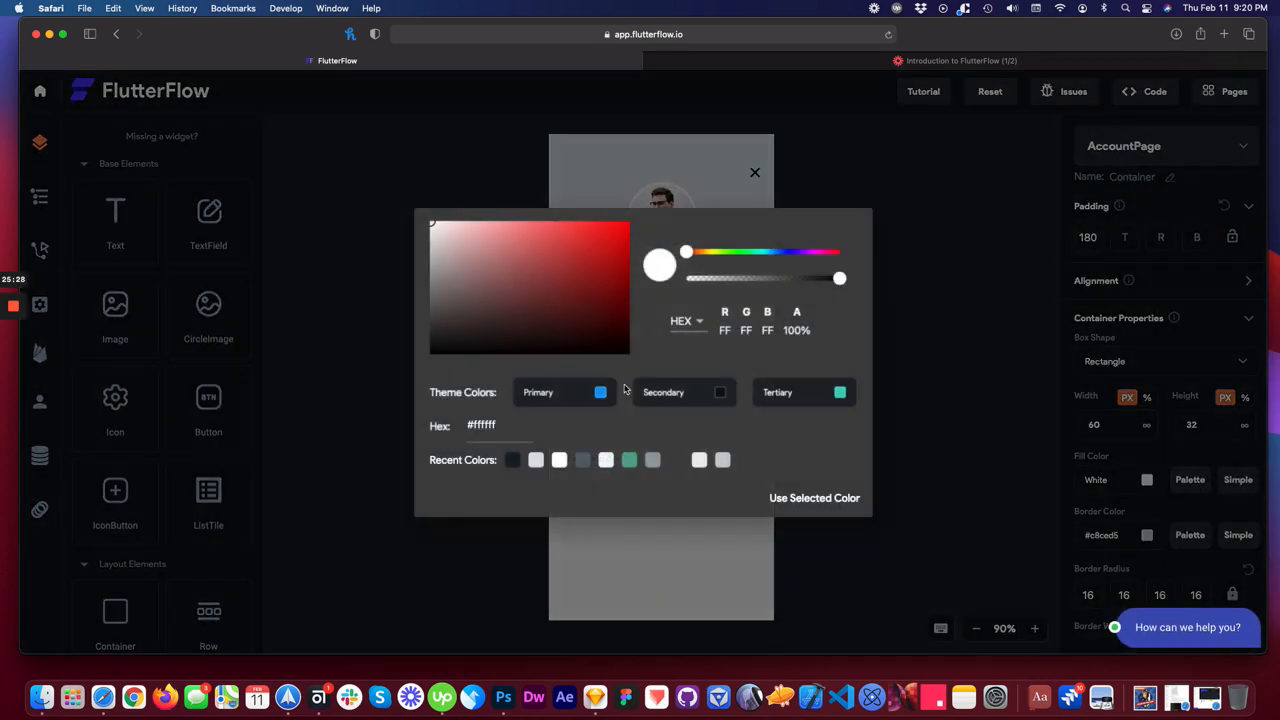
pyautogui.click(699, 460)
pyautogui.click(826, 504)
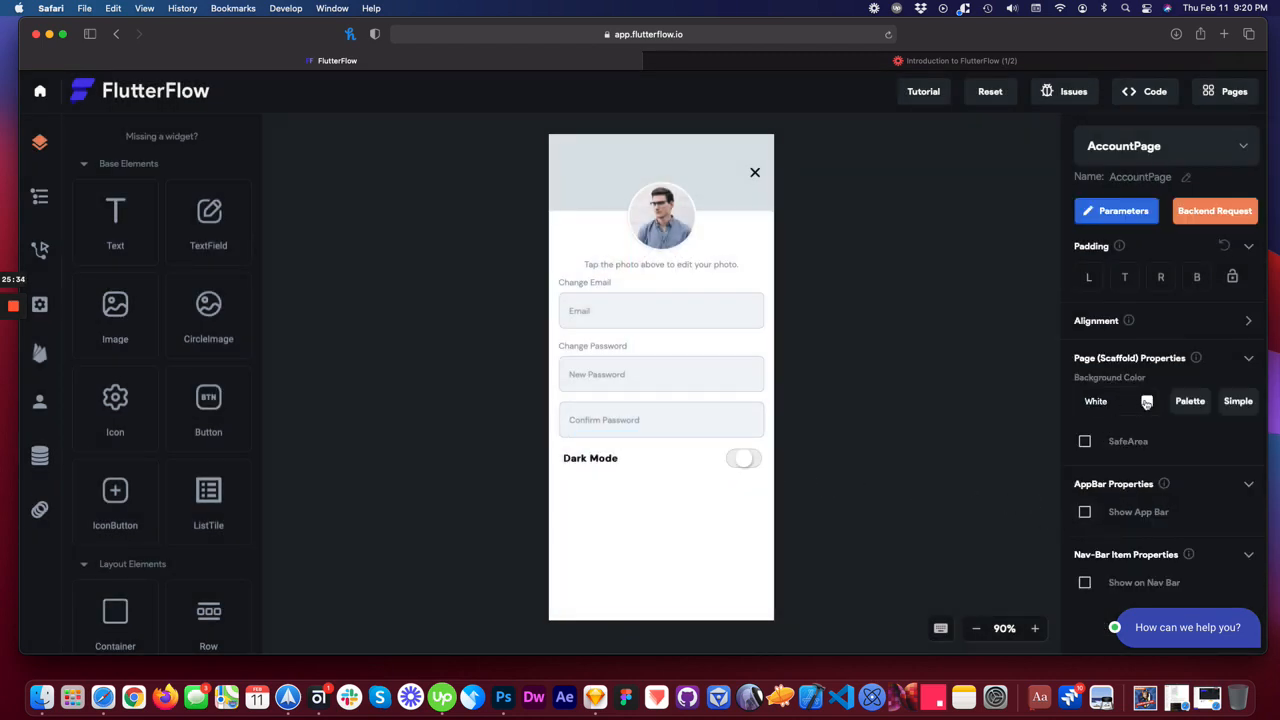
# - Set the toggle Container's fill color to the recent color #f1f4f8
pyautogui.click(758, 464)
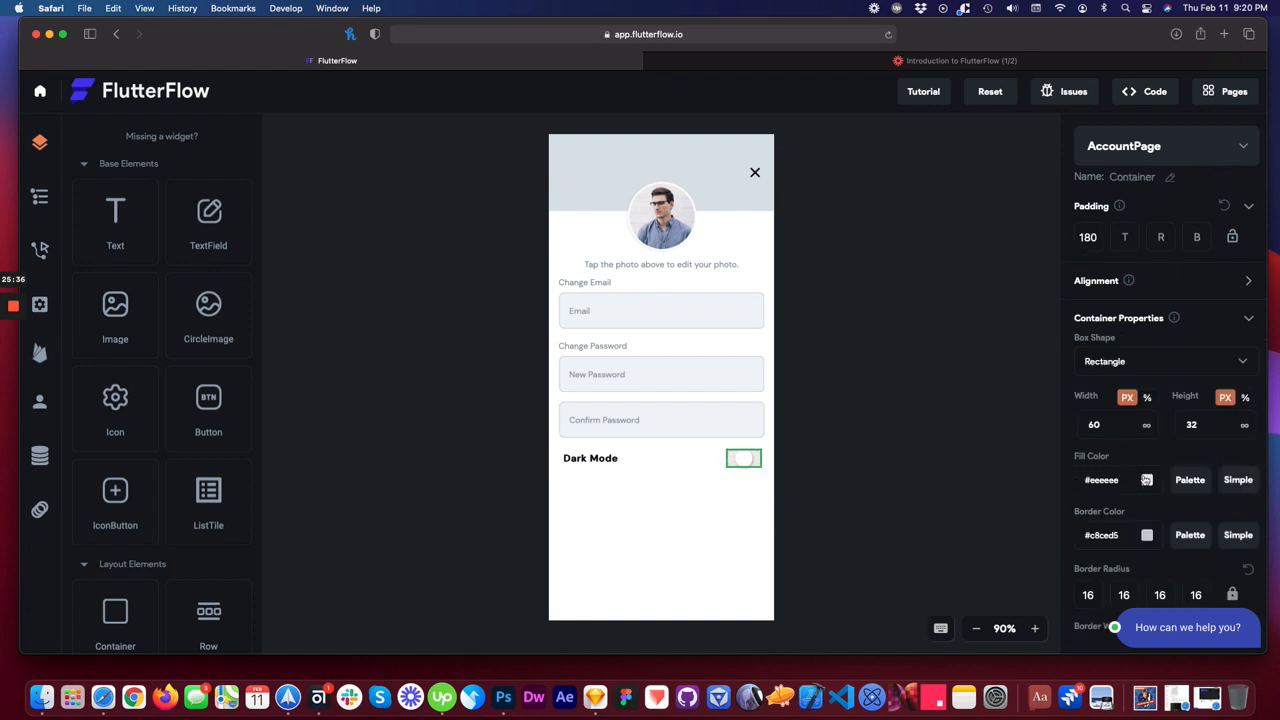
pyautogui.click(1146, 480)
pyautogui.click(558, 462)
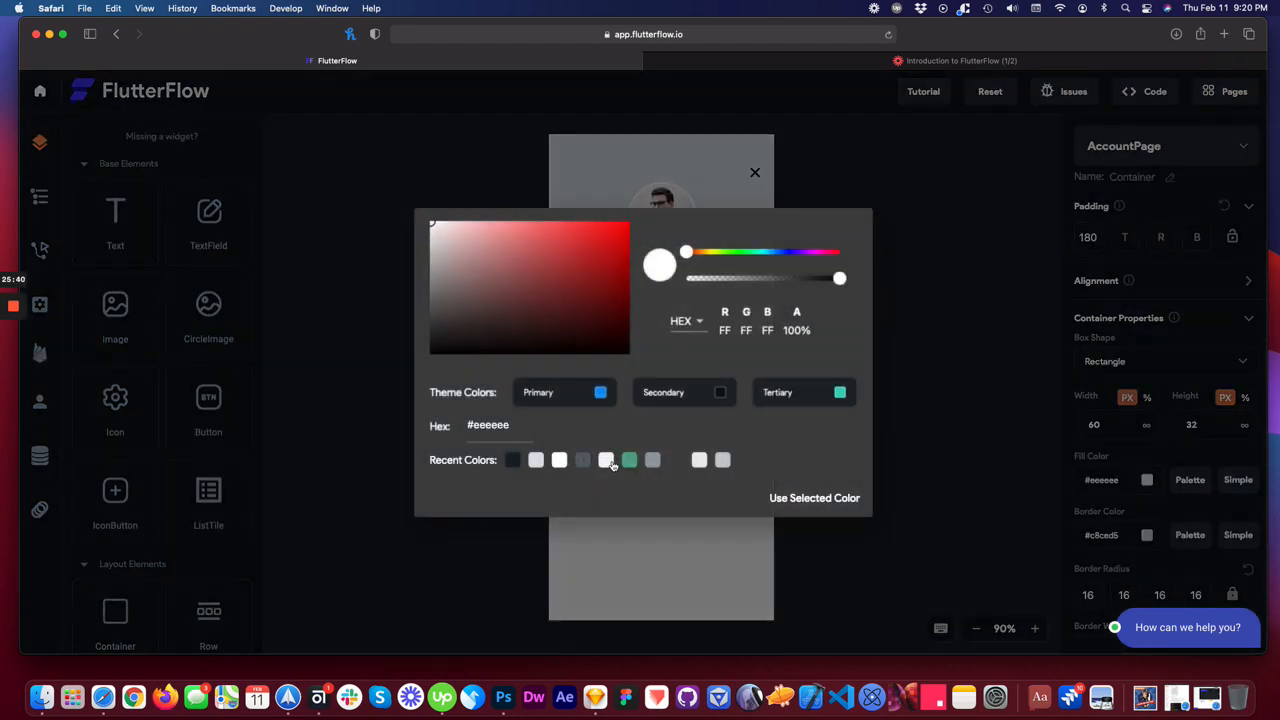
pyautogui.click(608, 462)
pyautogui.click(821, 499)
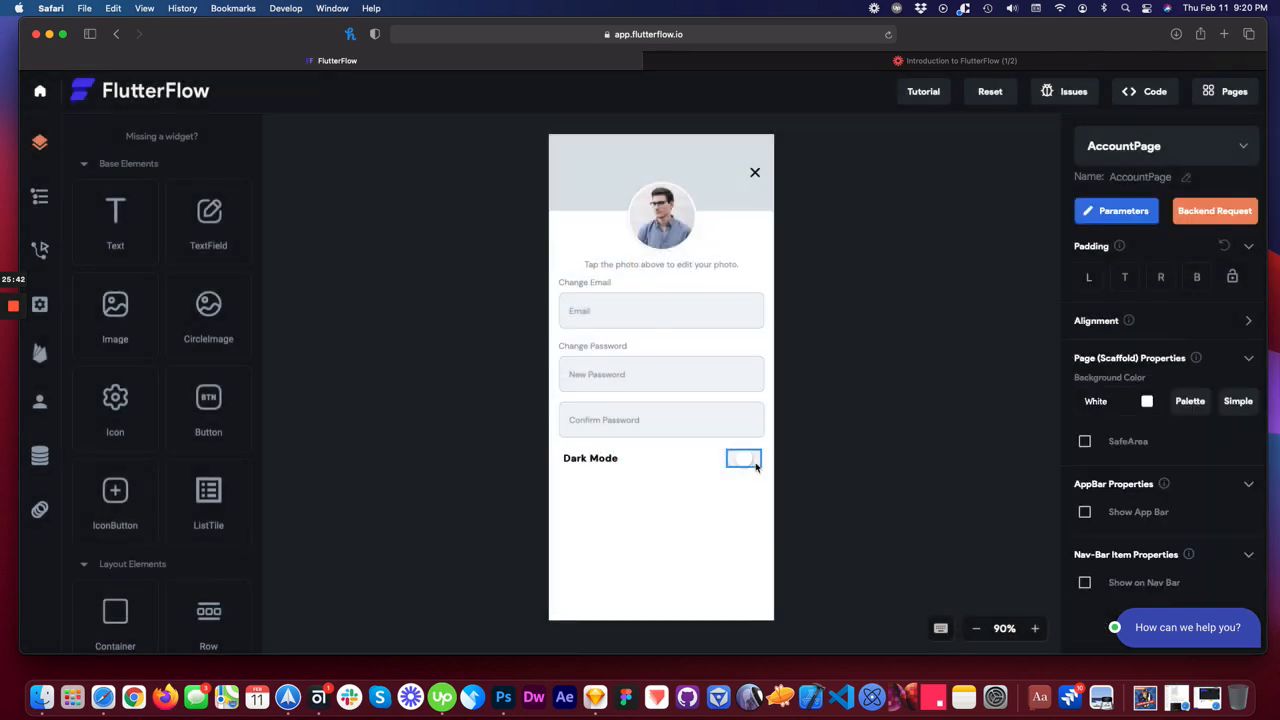
# - Set the horizontal alignment of the toggle's Button so the knob sits at the far left of its Container
pyautogui.click(756, 461)
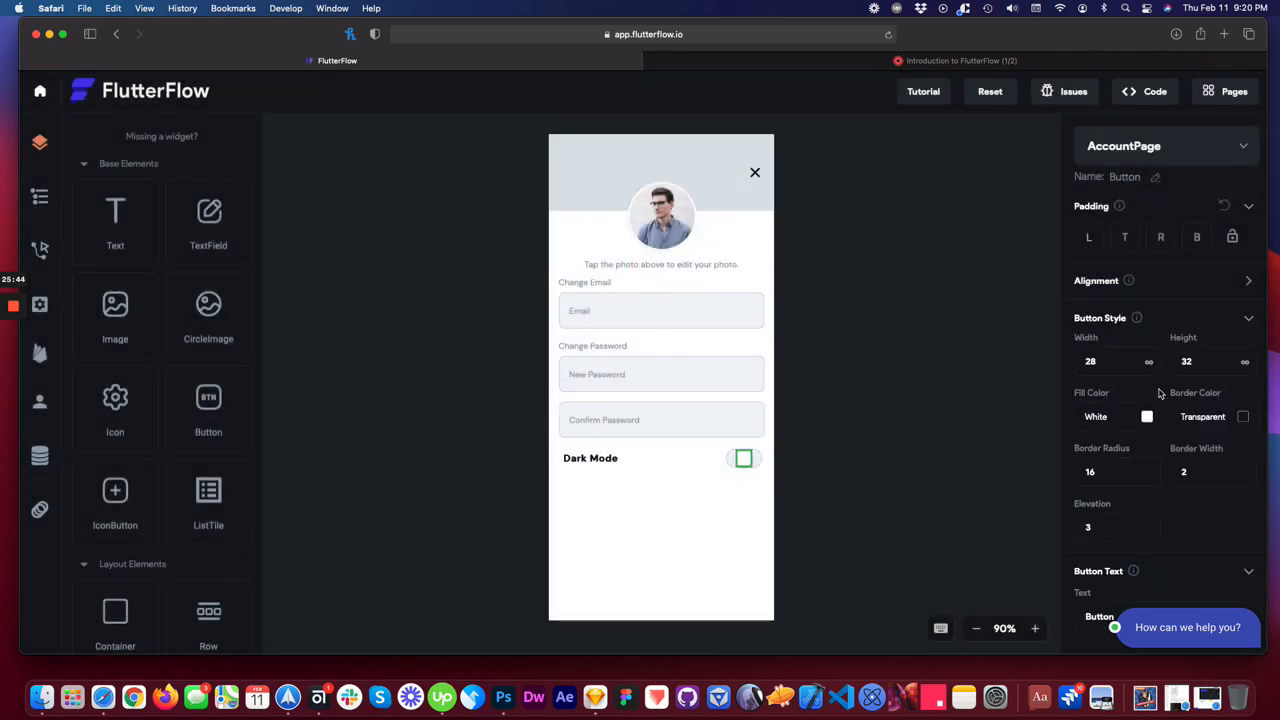
pyautogui.click(1150, 318)
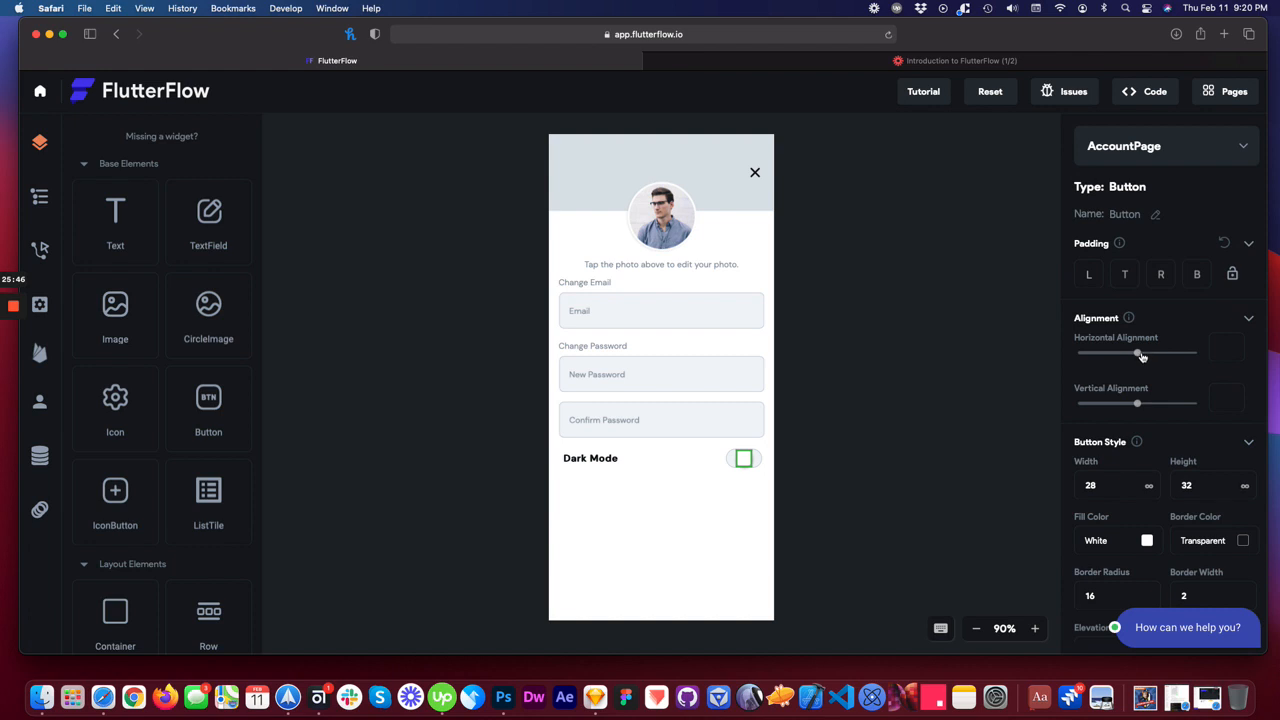
pyautogui.moveTo(1141, 355); pyautogui.dragTo(1083, 355)
pyautogui.click(869, 420)
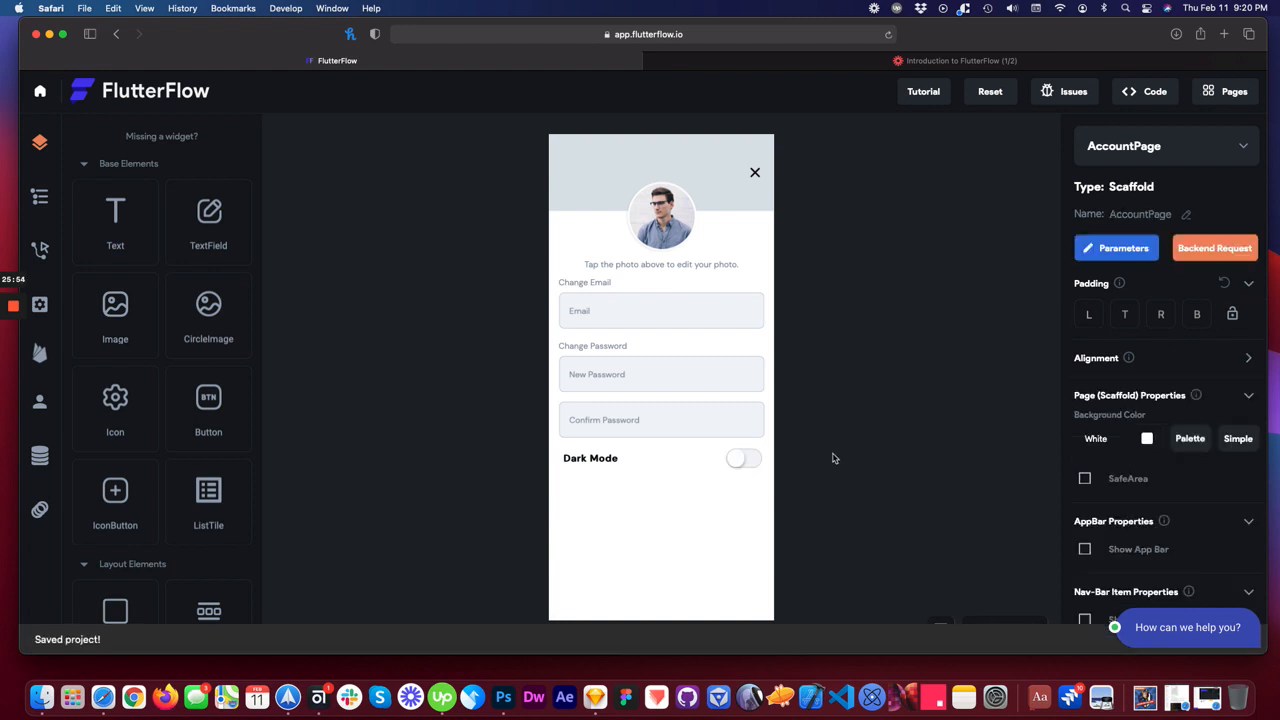
# - Reduce the toggle Container's width slightly
pyautogui.click(752, 467)
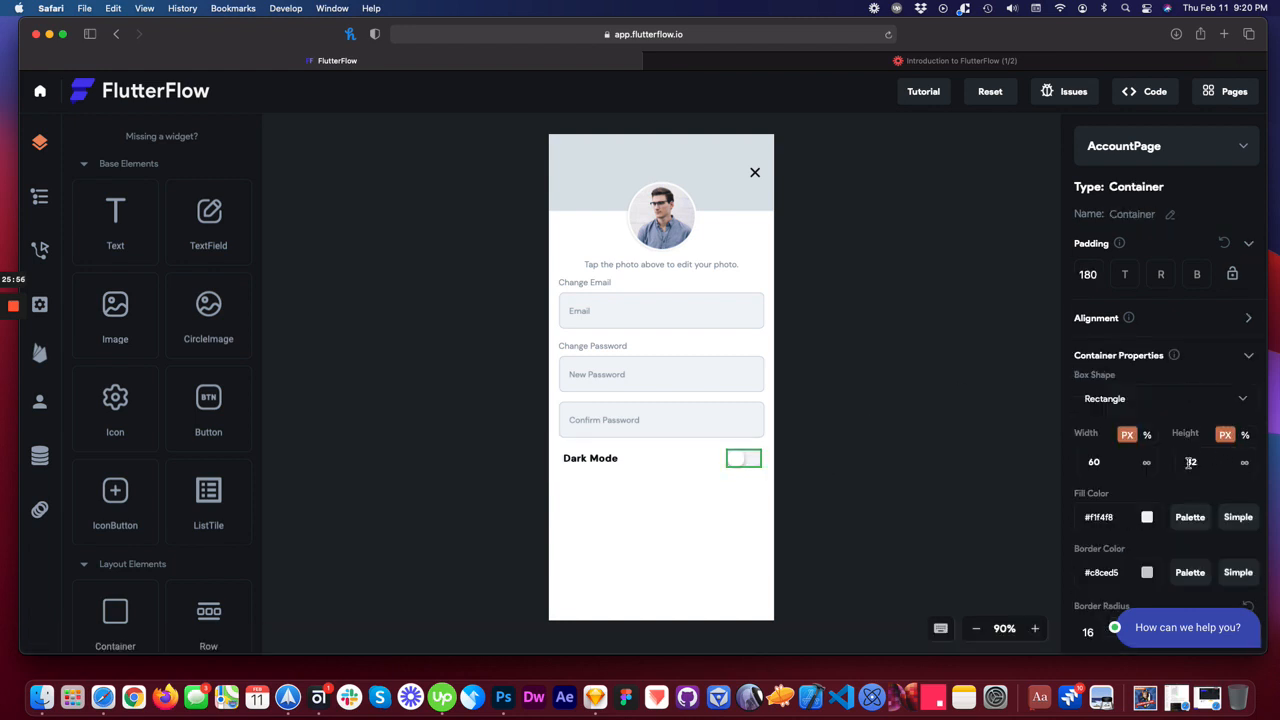
pyautogui.moveTo(1096, 461); pyautogui.dragTo(1077, 463)
pyautogui.click(814, 586)
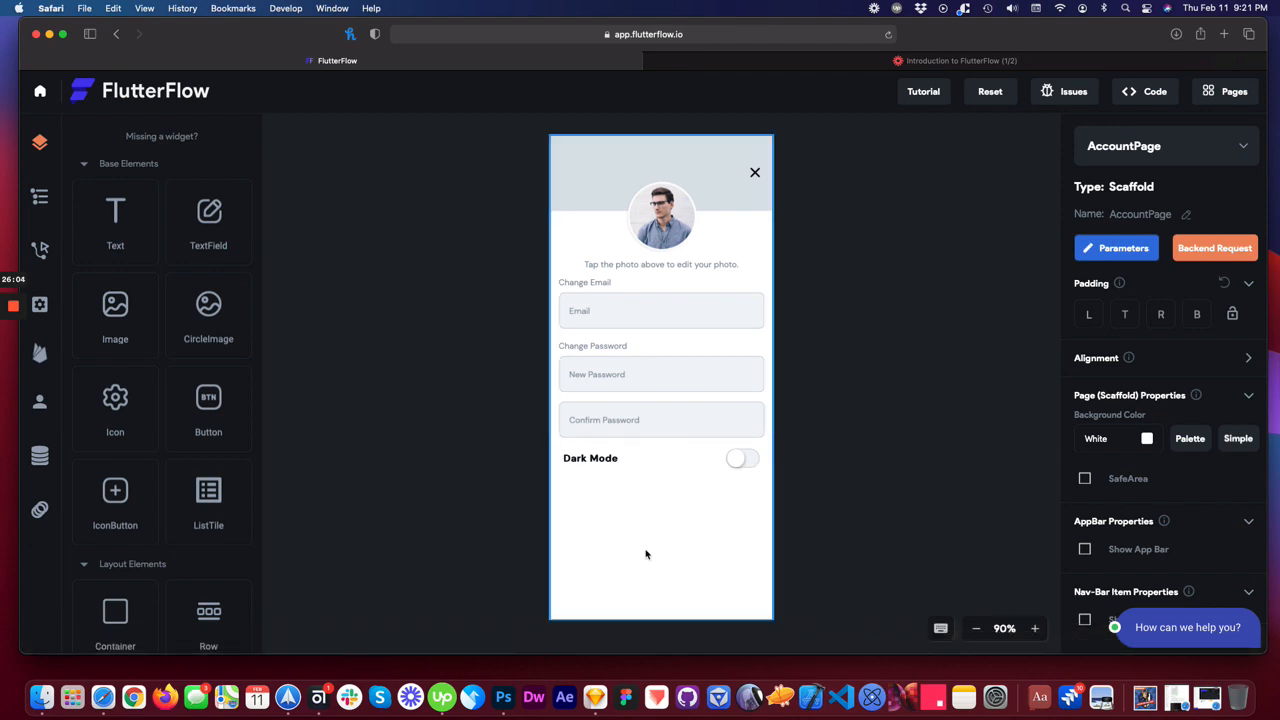
# - Check the Save Changes button in the Sketch mockup, and in FlutterFlow add a Row holding a Button below the Dark Mode row
pyautogui.hotkey('ctrl', 'Left')
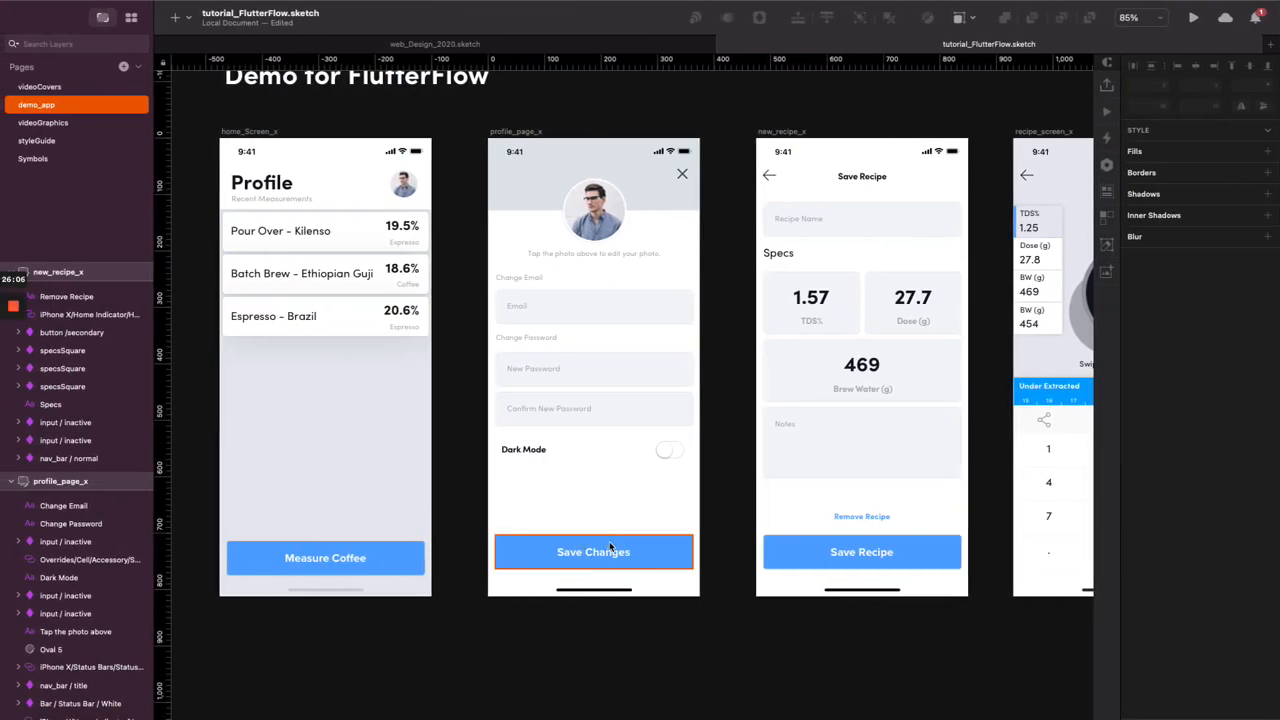
pyautogui.hotkey('ctrl', 'Right')
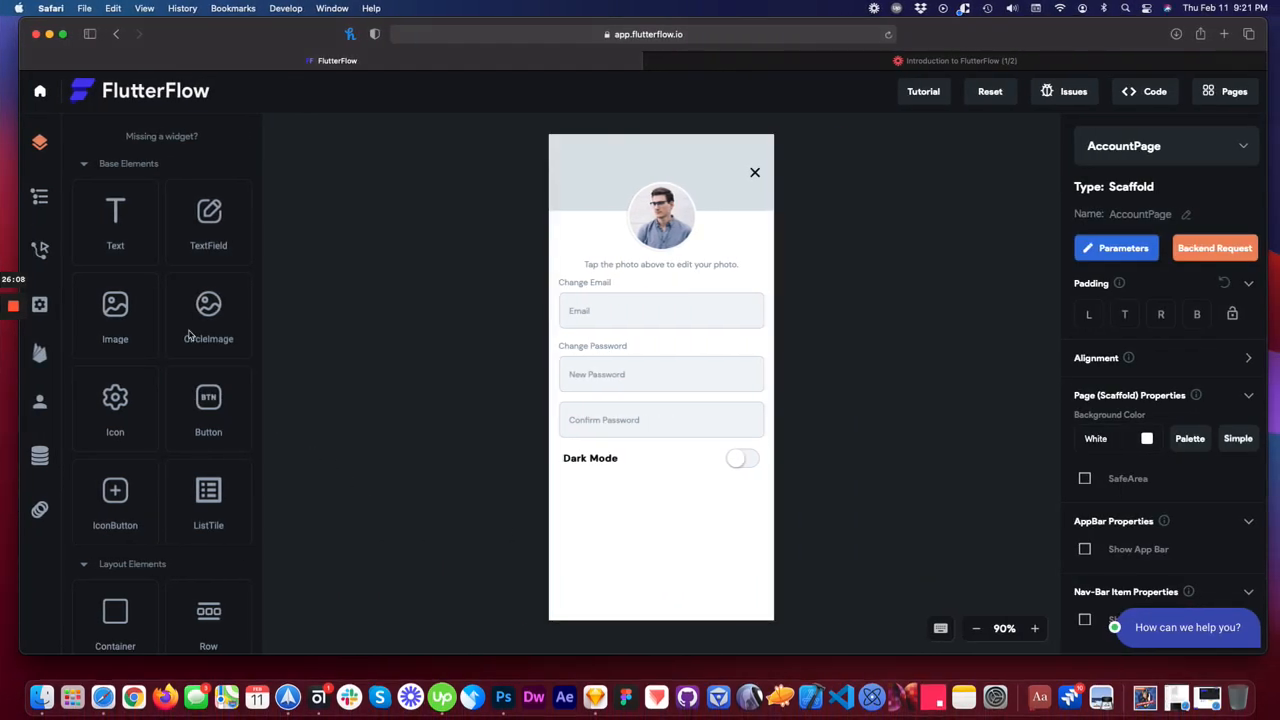
pyautogui.scroll(-4, 175, 395)
pyautogui.moveTo(208, 432); pyautogui.dragTo(680, 500)
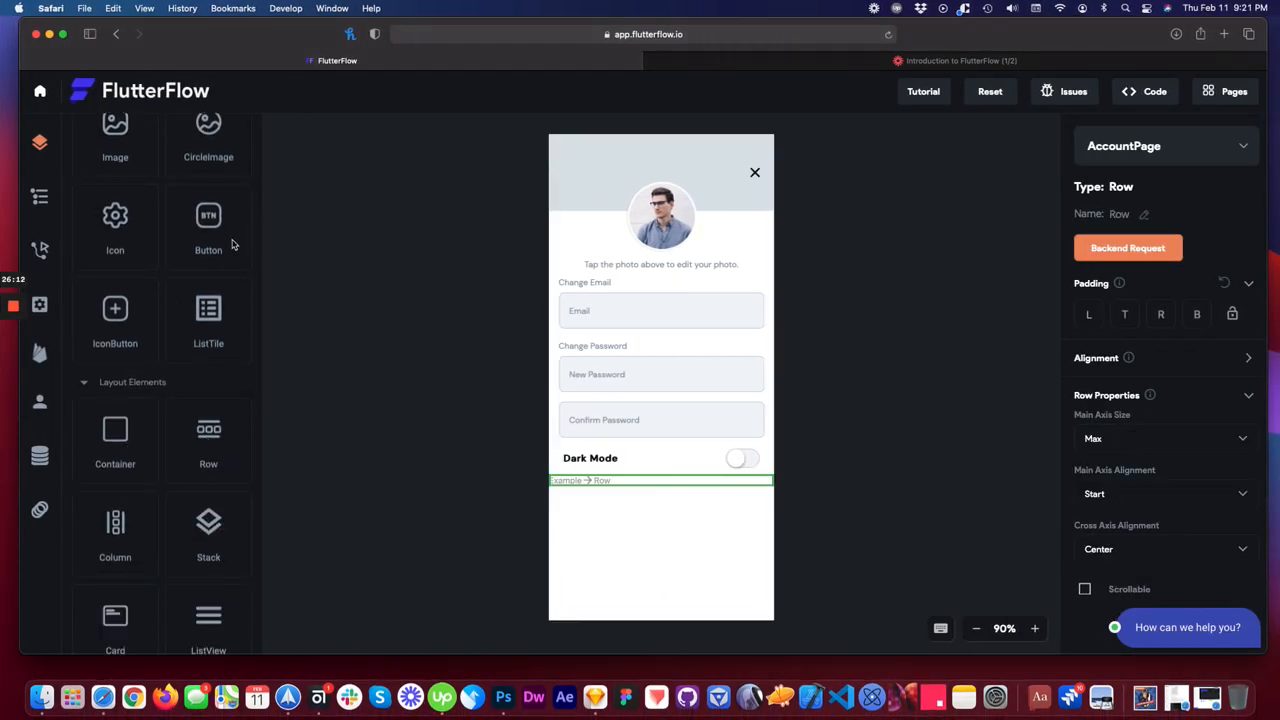
pyautogui.moveTo(228, 240); pyautogui.dragTo(636, 480)
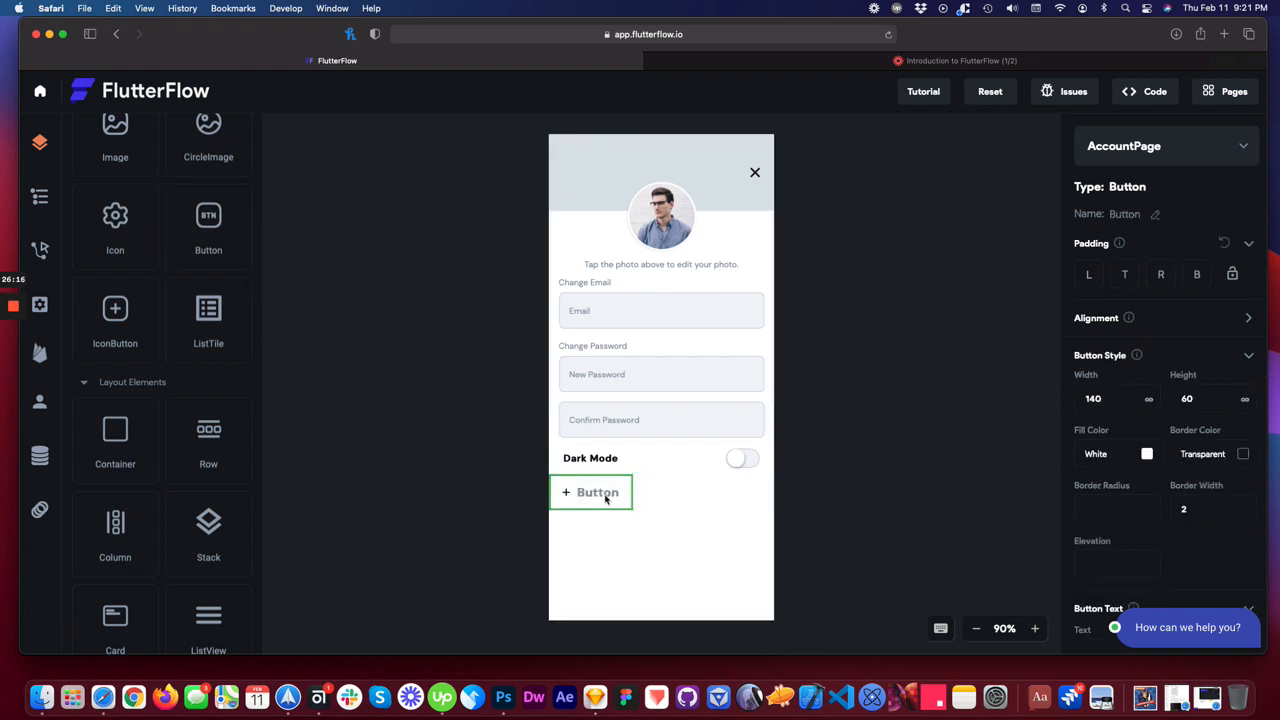
# - Make the new Button Expanded across its Row and set the Row's padding to 16 on all sides
pyautogui.click(1249, 319)
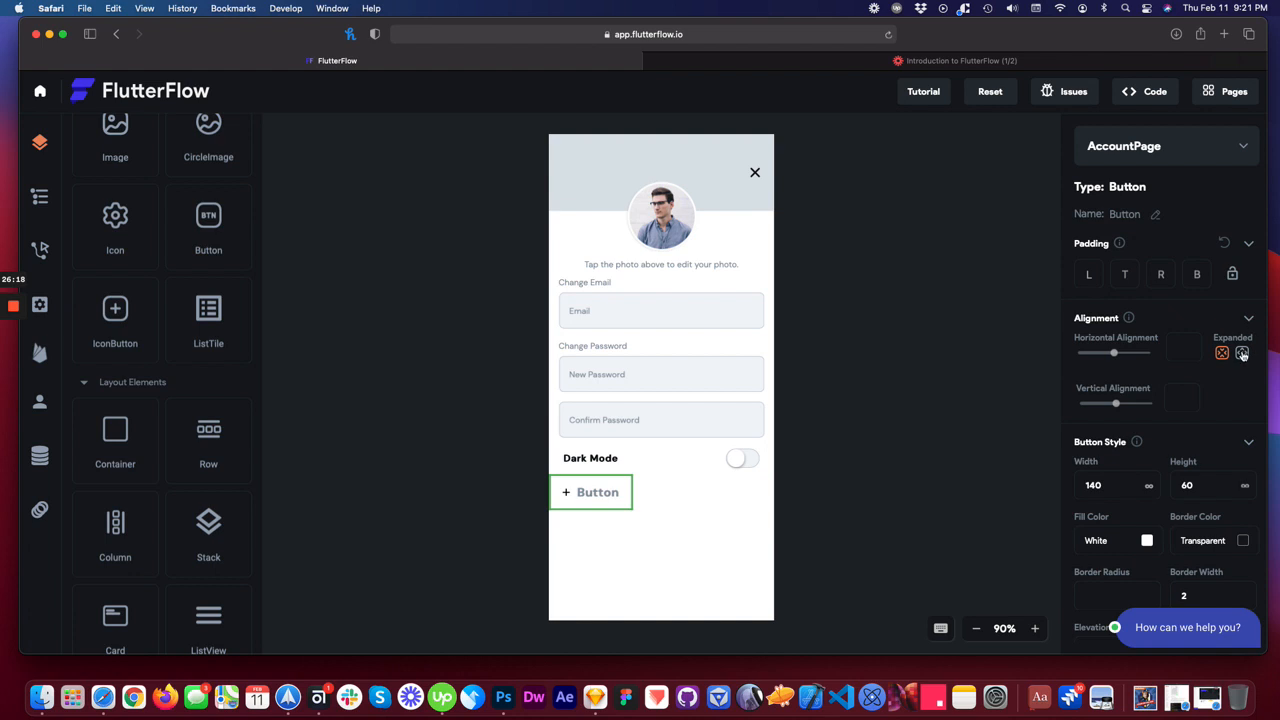
pyautogui.click(1242, 353)
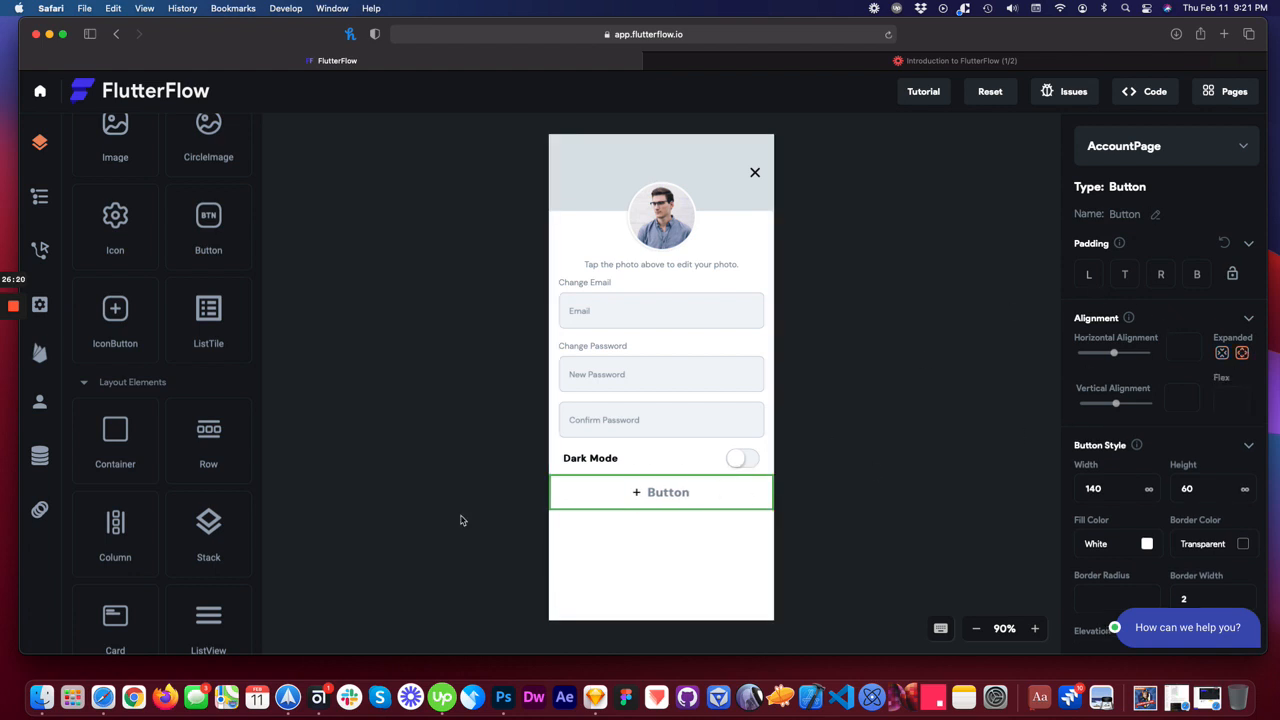
pyautogui.click(40, 196)
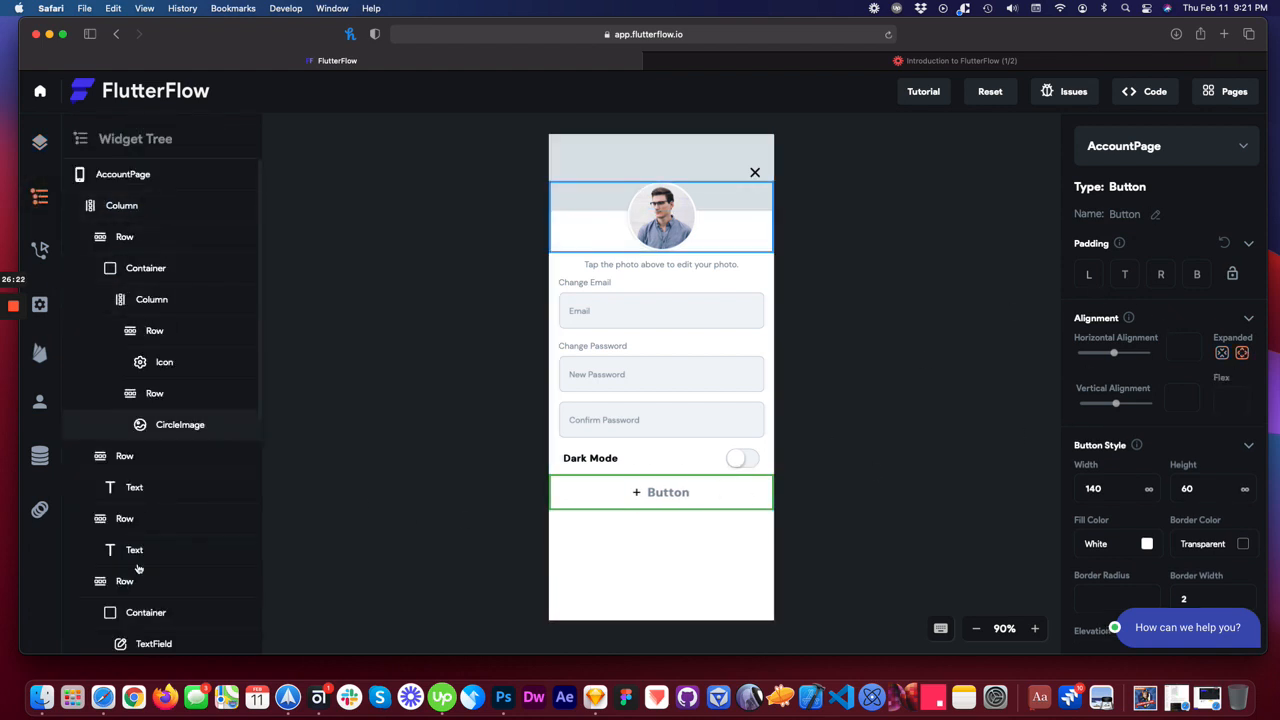
pyautogui.scroll(-5, 138, 568)
pyautogui.click(134, 608)
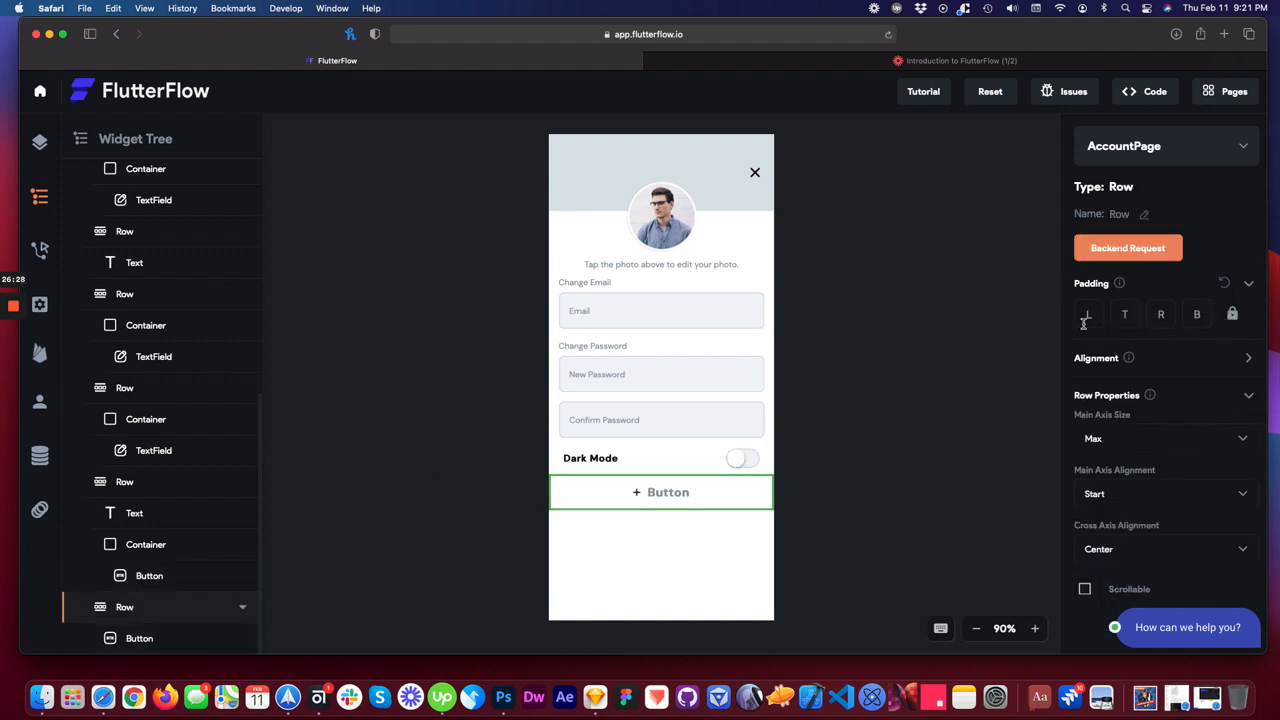
pyautogui.click(1087, 317)
pyautogui.write('16')
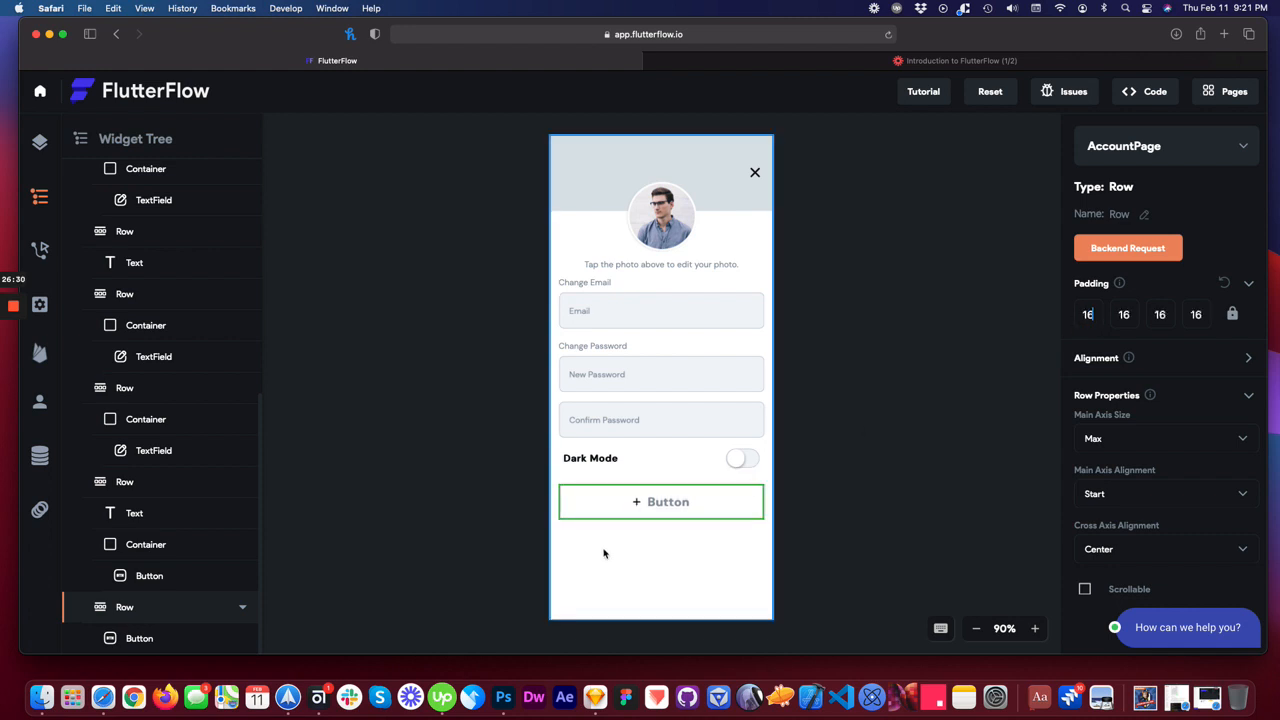
pyautogui.click(797, 516)
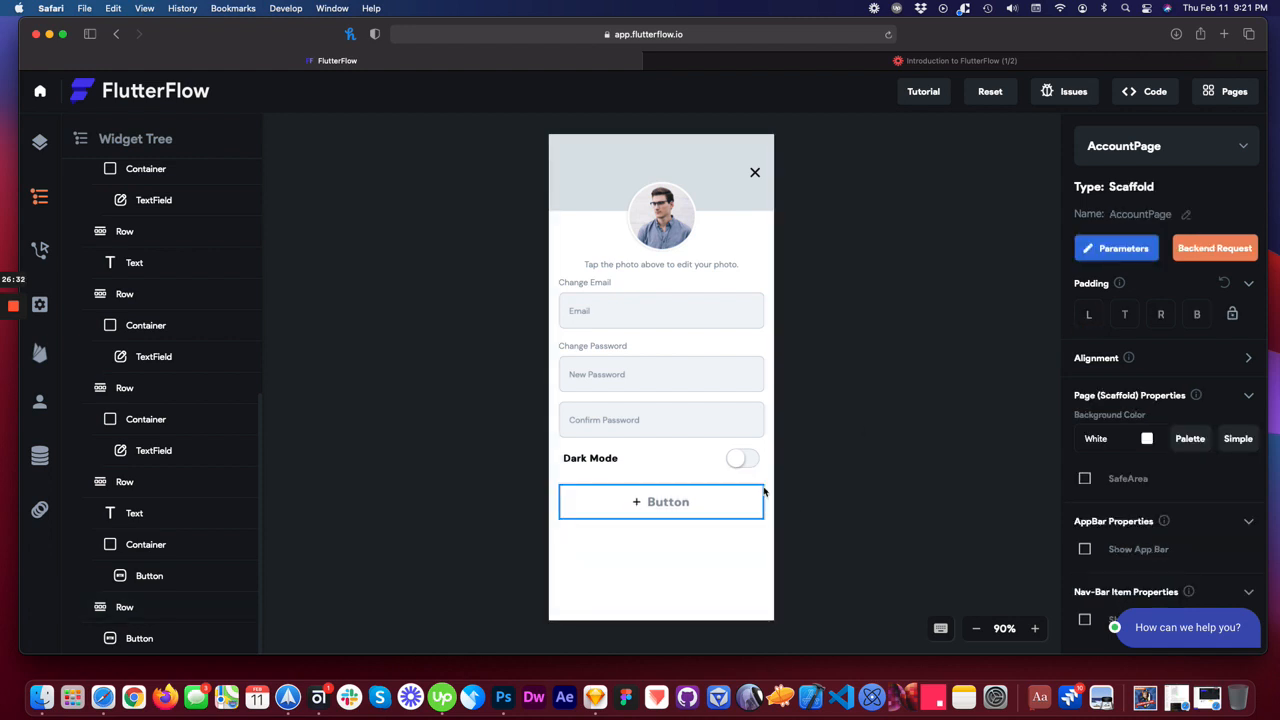
# - Set the main axis alignment of the lower Button's Row to End
pyautogui.click(768, 490)
pyautogui.click(683, 494)
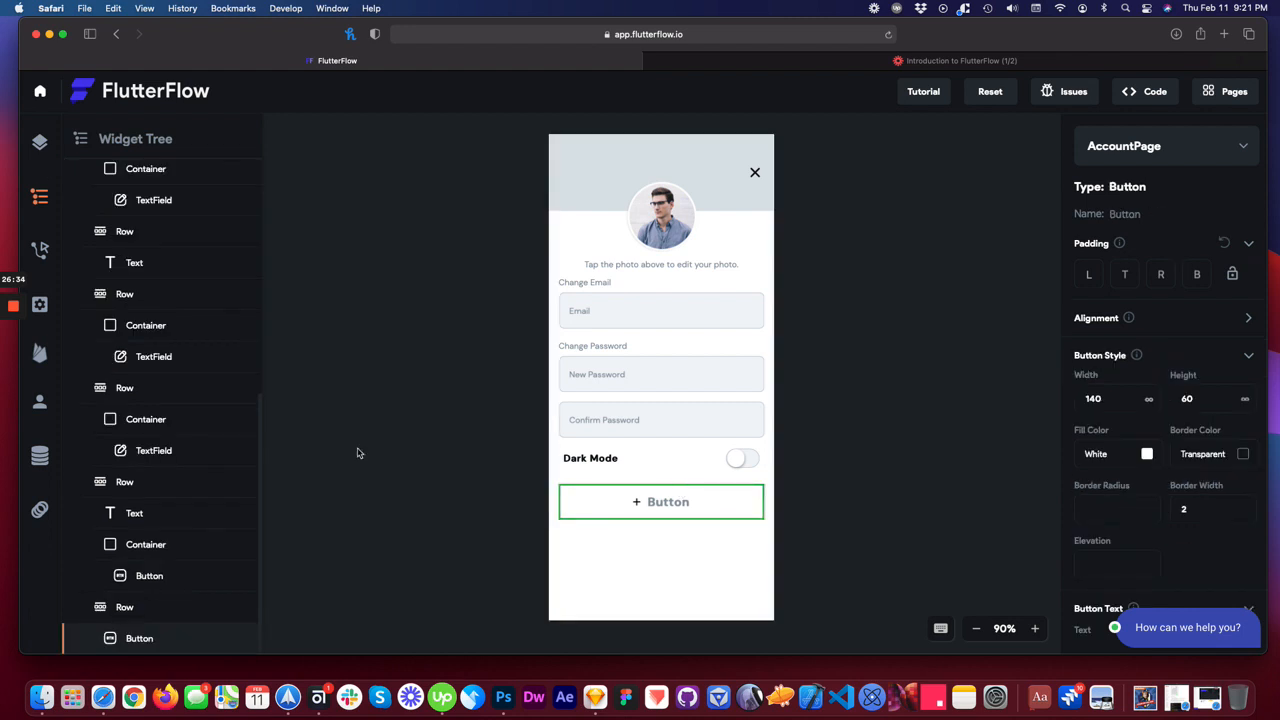
pyautogui.click(125, 607)
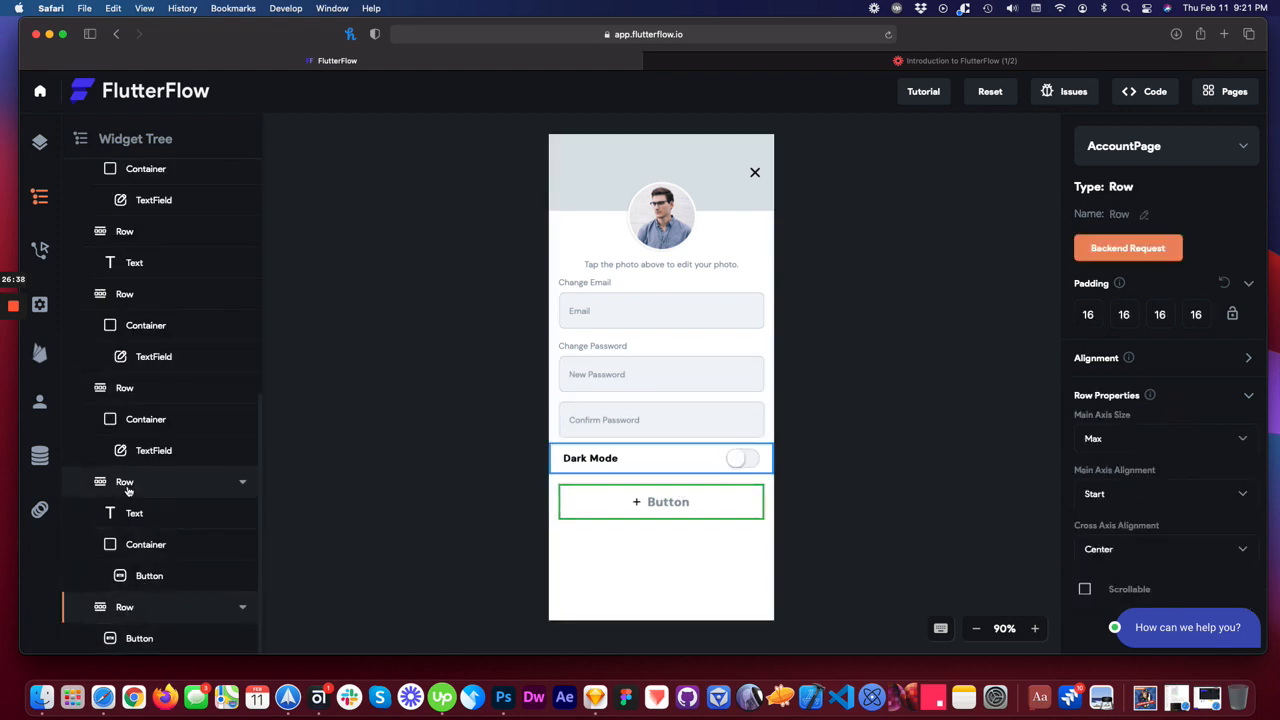
pyautogui.click(1245, 500)
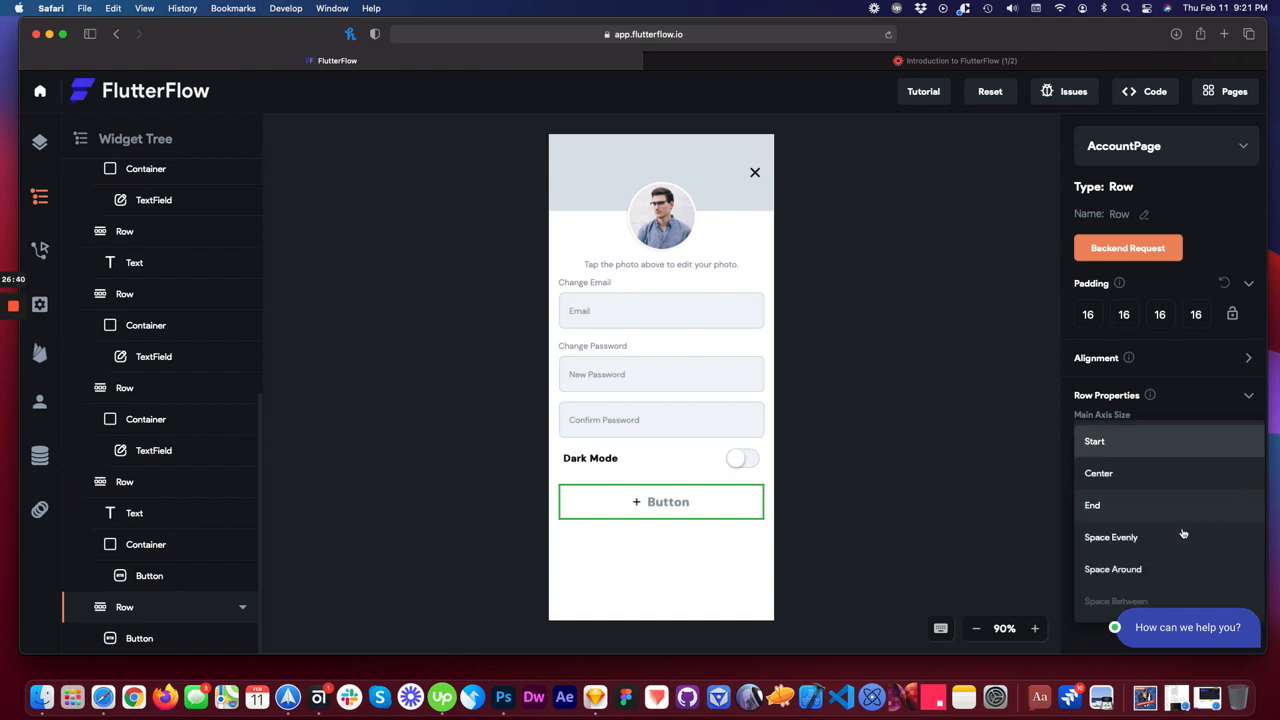
pyautogui.click(1118, 505)
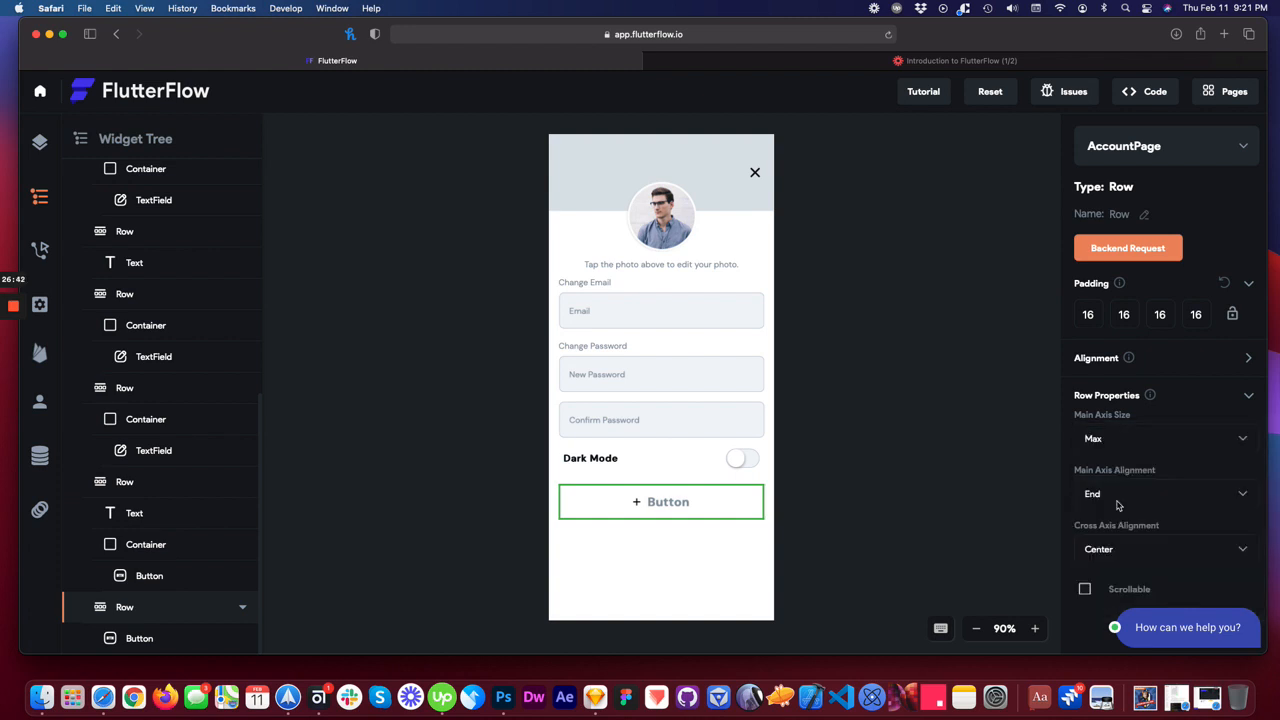
# - Try other cross axis alignment and main axis size options on the lower Button's Row
pyautogui.click(1236, 548)
pyautogui.click(1118, 577)
pyautogui.click(1136, 446)
pyautogui.click(1112, 477)
pyautogui.click(1119, 436)
pyautogui.click(1096, 414)
pyautogui.click(804, 524)
pyautogui.click(764, 489)
pyautogui.click(600, 503)
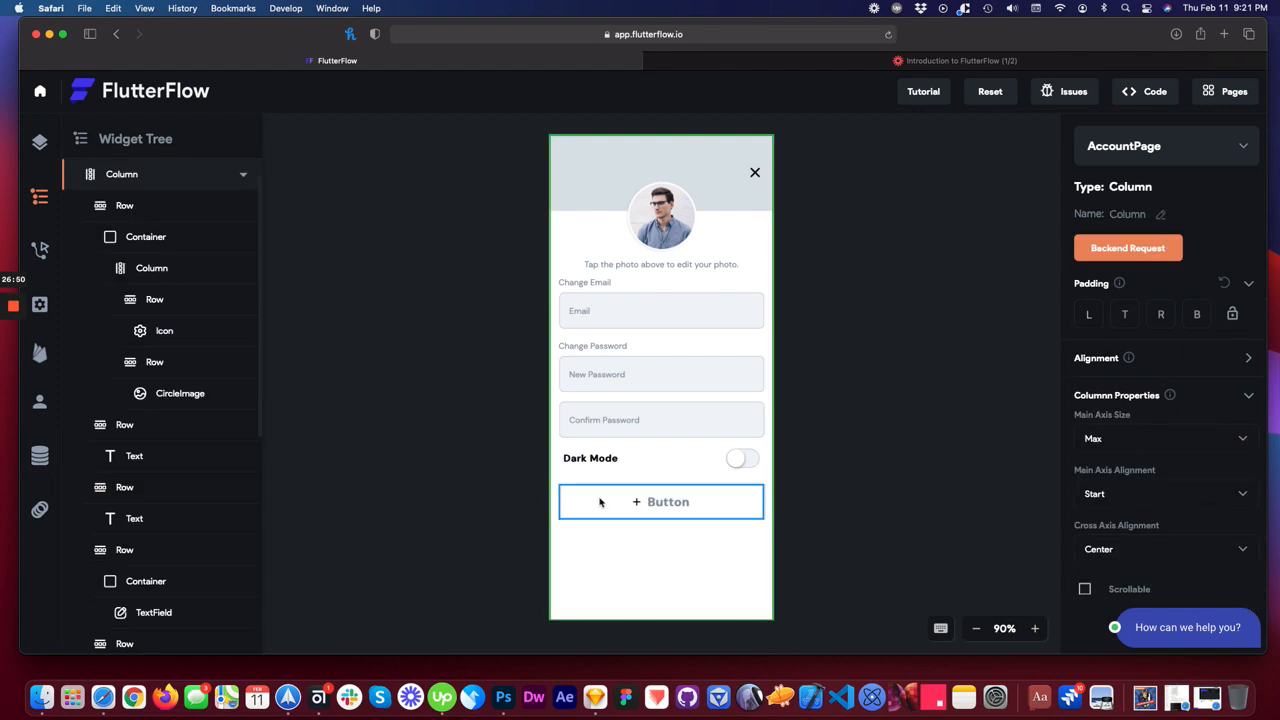
# - Fill the lower Button with the Primary theme color and remove its Add icon
pyautogui.click(589, 503)
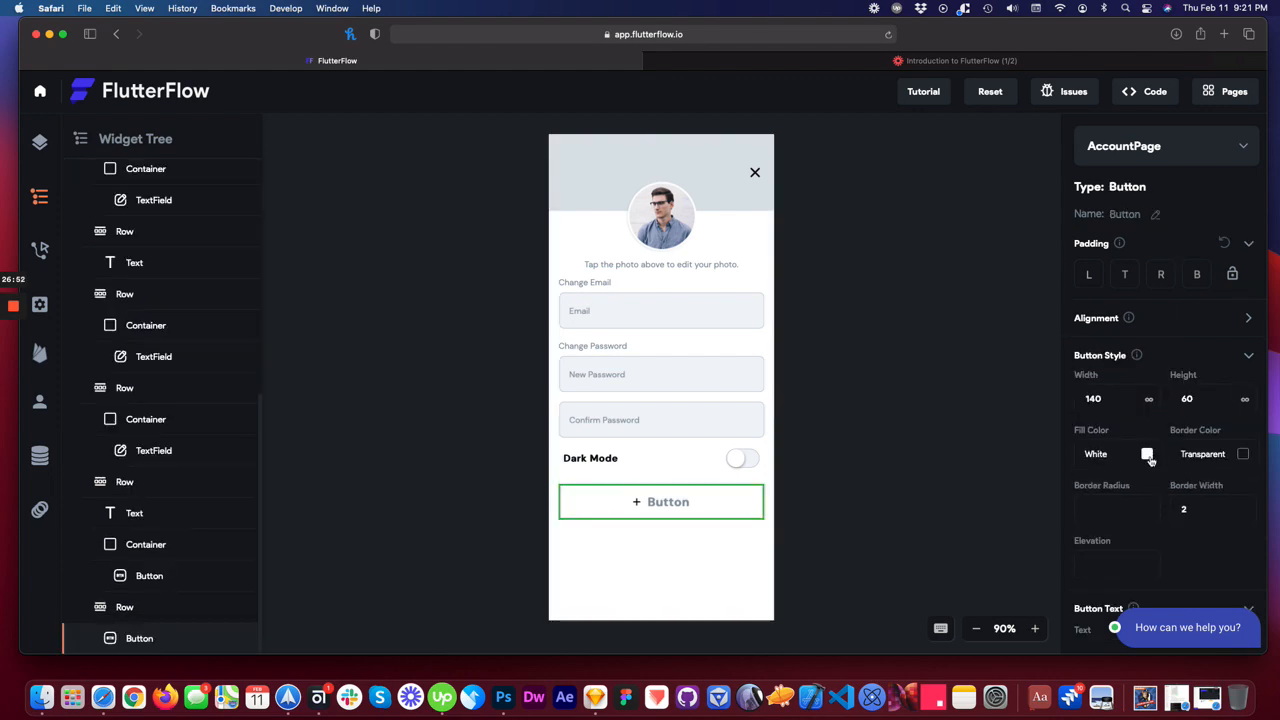
pyautogui.click(1147, 455)
pyautogui.click(600, 394)
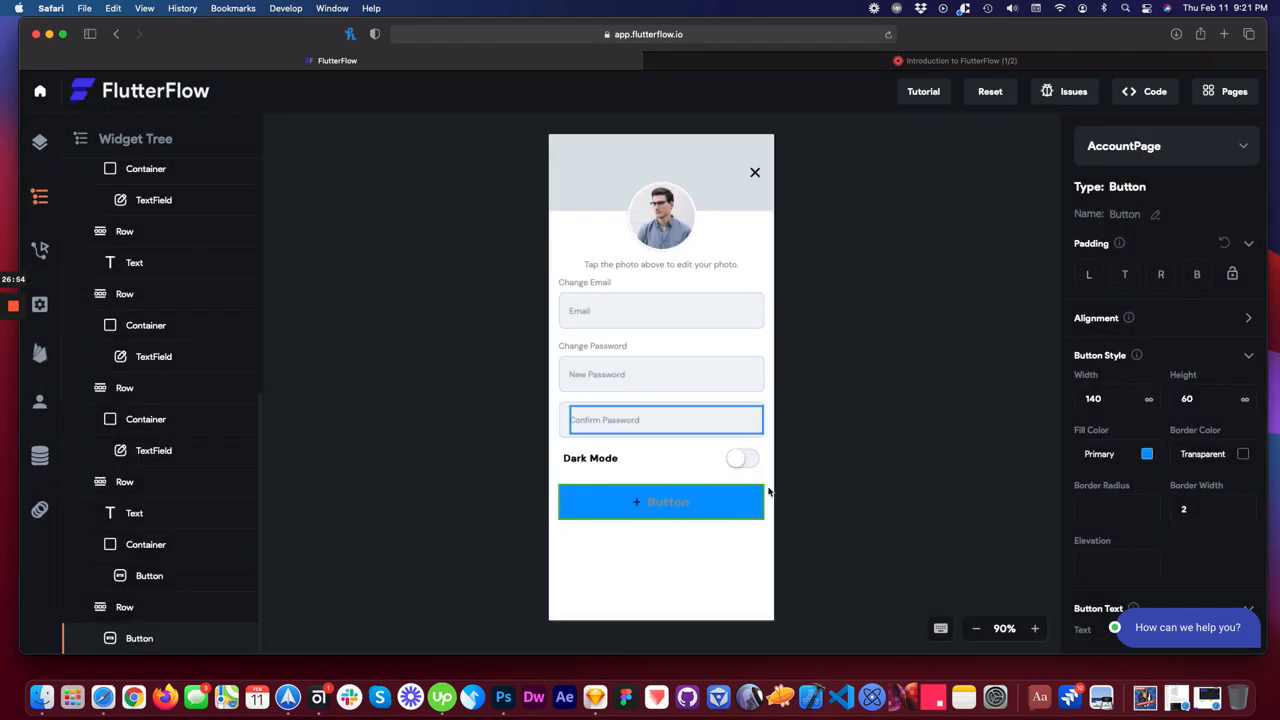
pyautogui.scroll(-8, 1070, 500)
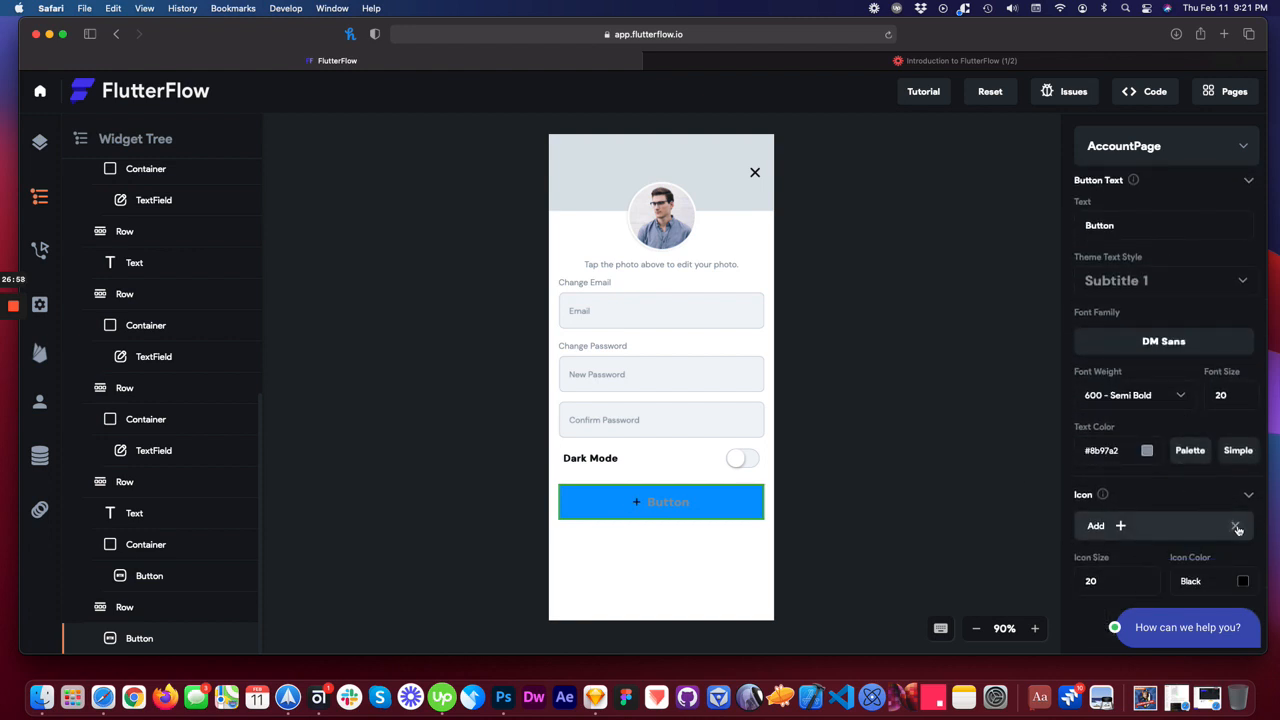
pyautogui.click(1236, 527)
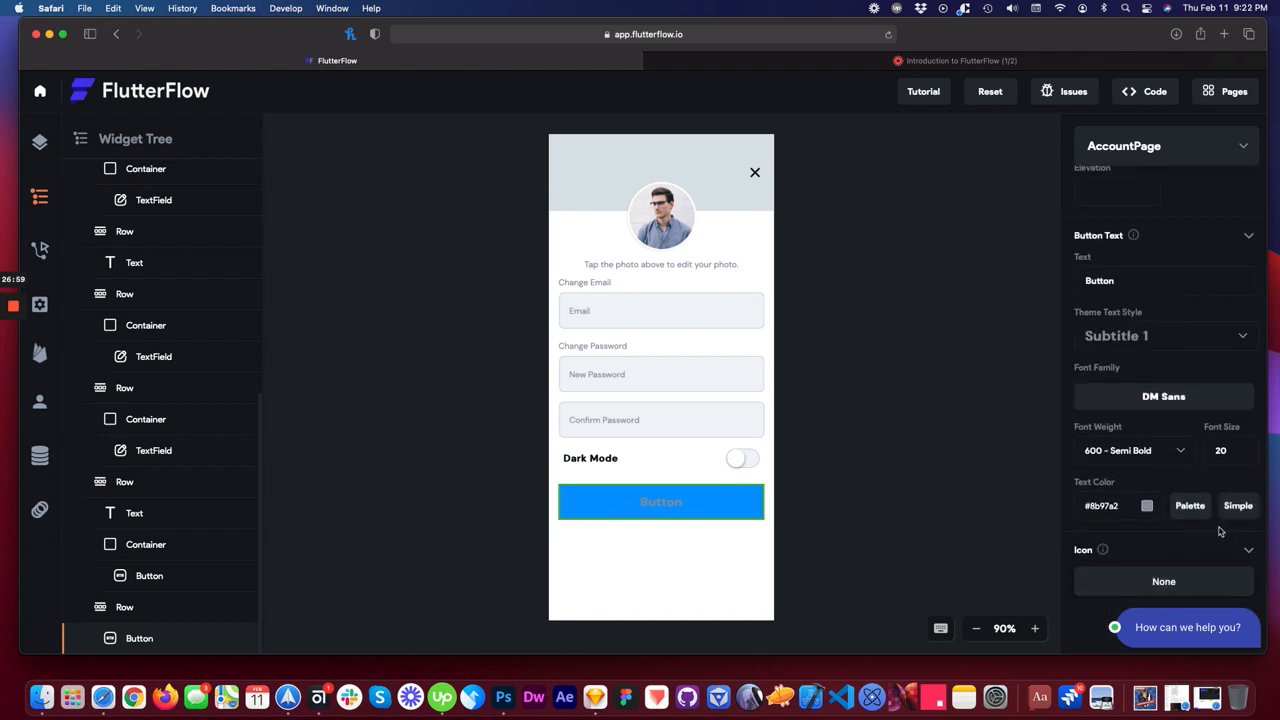
# - Set the lower Button's text color to white and its label to "Save Changes"
pyautogui.click(1148, 507)
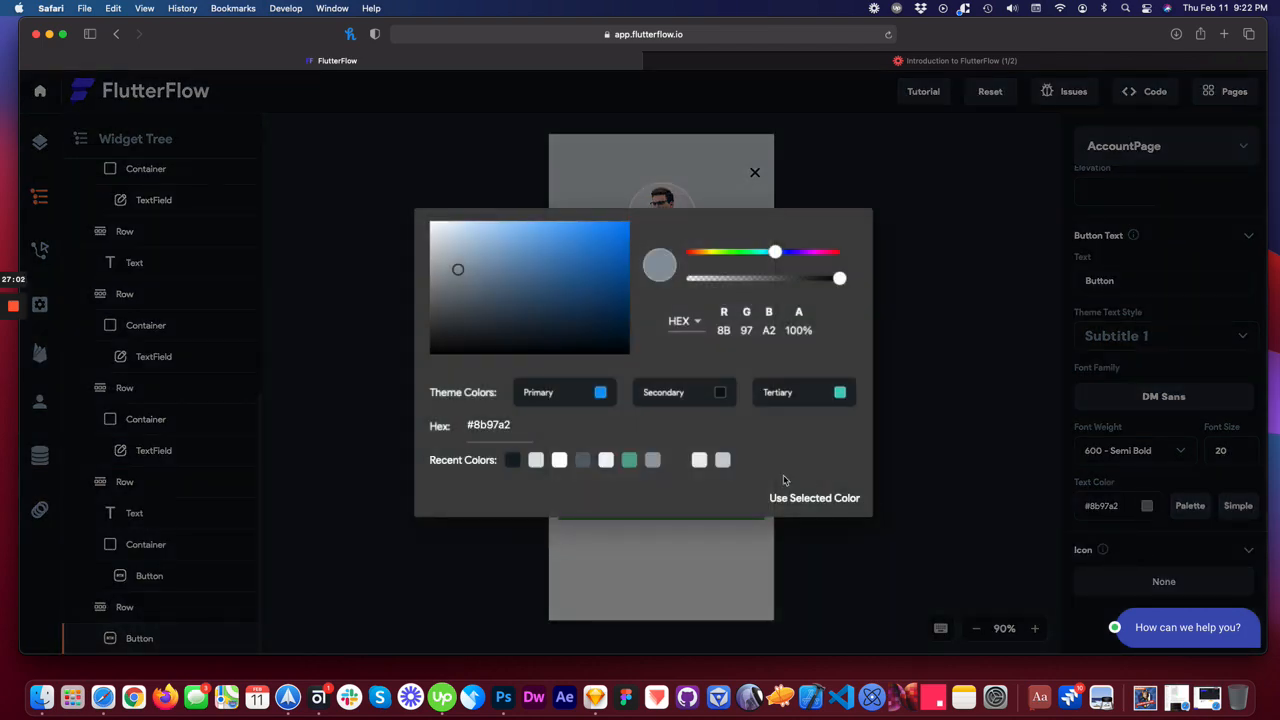
pyautogui.click(559, 460)
pyautogui.click(800, 500)
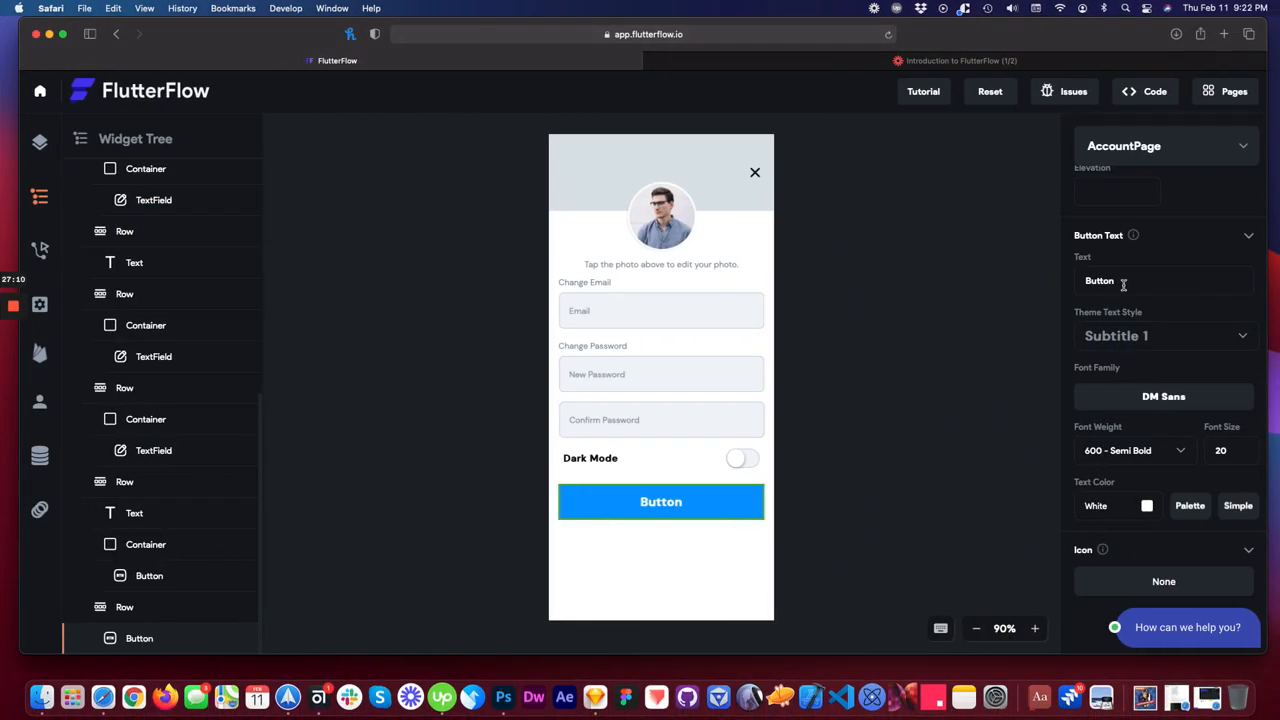
pyautogui.moveTo(1123, 285); pyautogui.dragTo(1048, 283)
pyautogui.write('Save Changes')
pyautogui.click(826, 512)
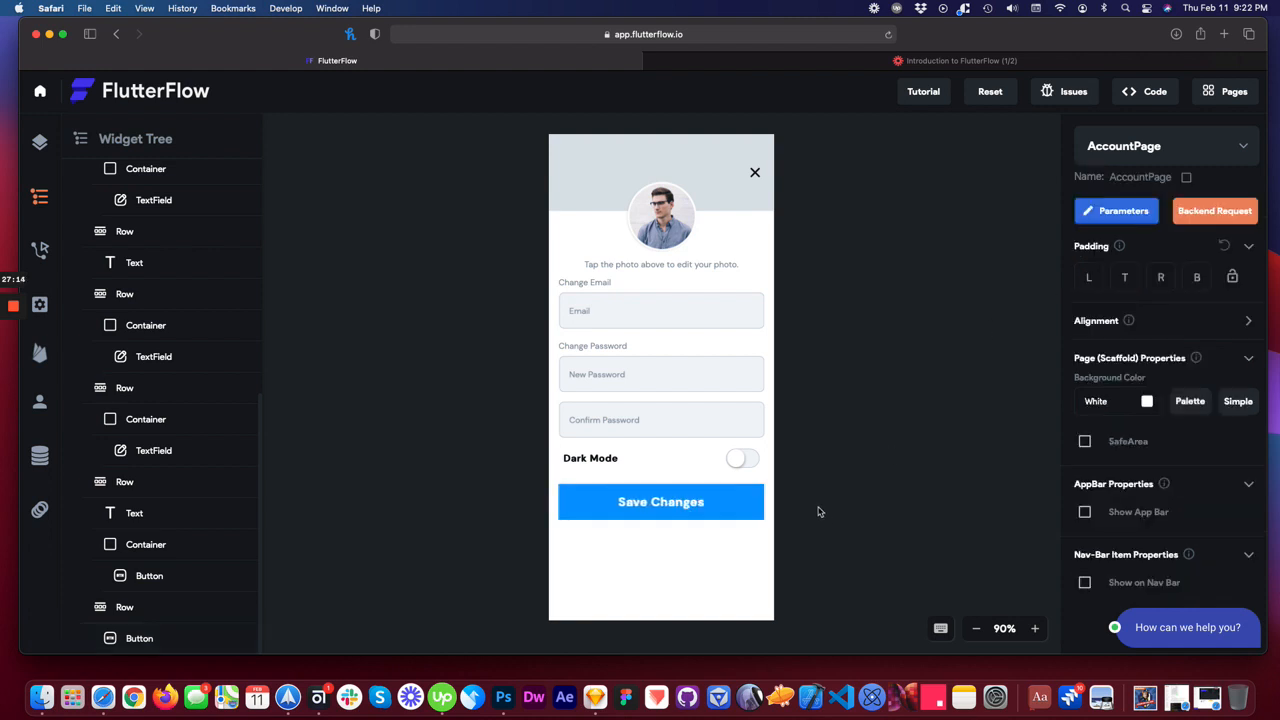
# - Try Space Evenly, Space Around, Space Between and Center as the page Column's main axis alignment, then return it to Start
pyautogui.click(740, 456)
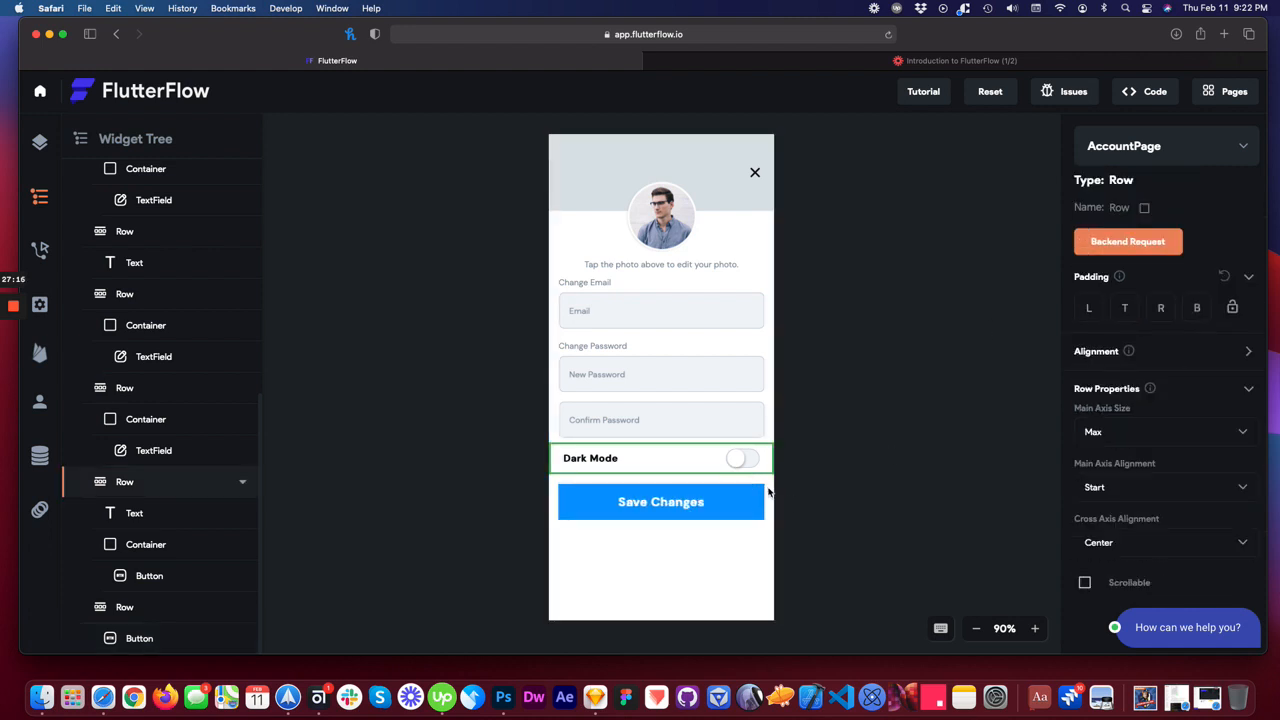
pyautogui.click(765, 502)
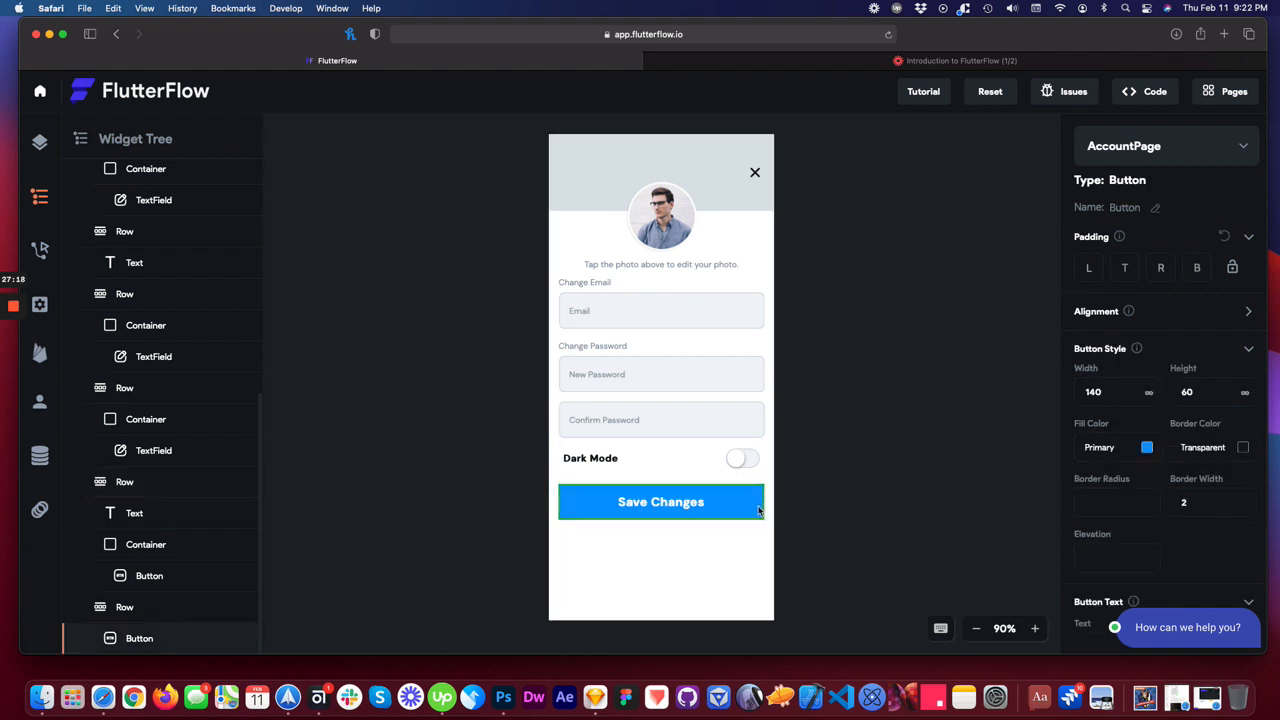
pyautogui.click(552, 503)
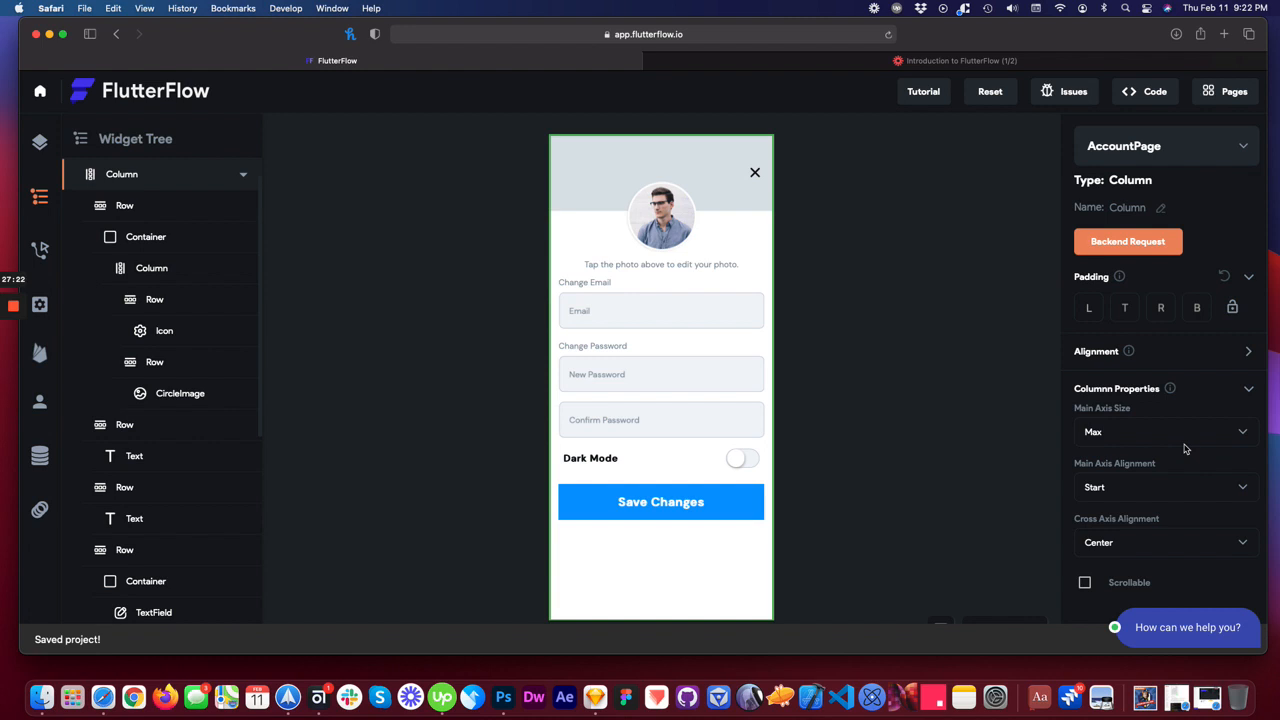
pyautogui.click(1222, 547)
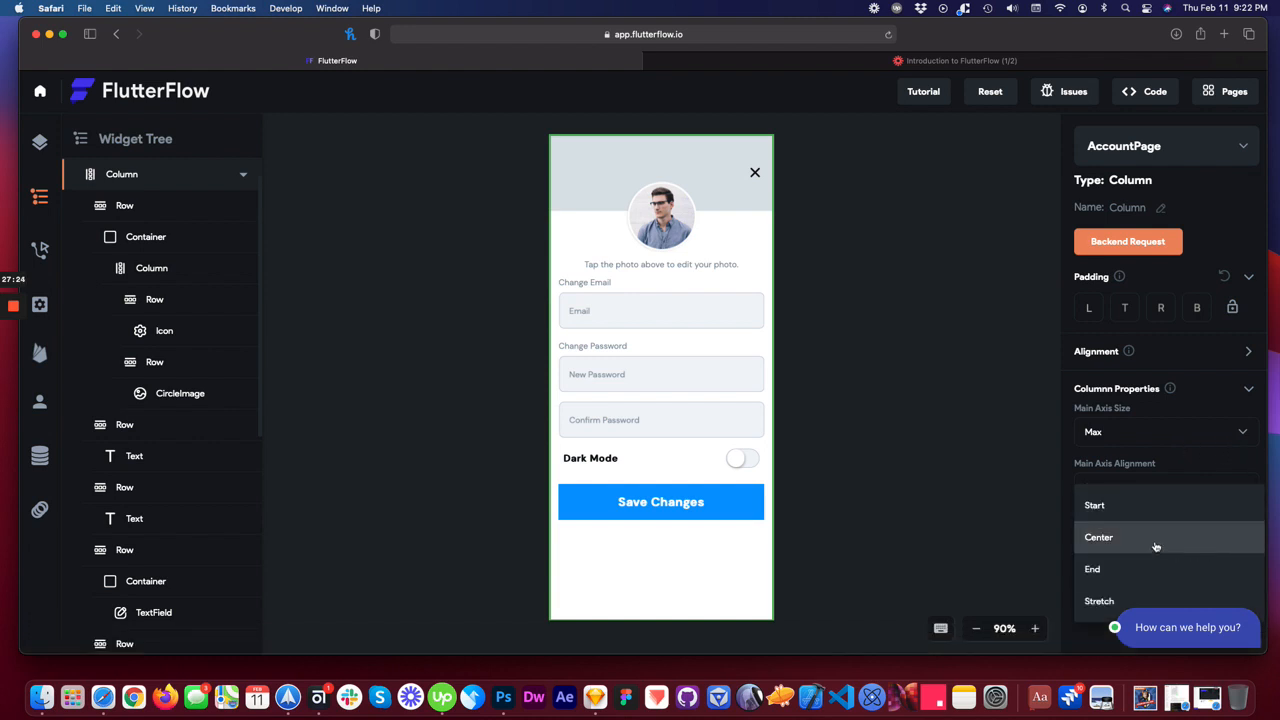
pyautogui.click(1155, 540)
pyautogui.click(1218, 497)
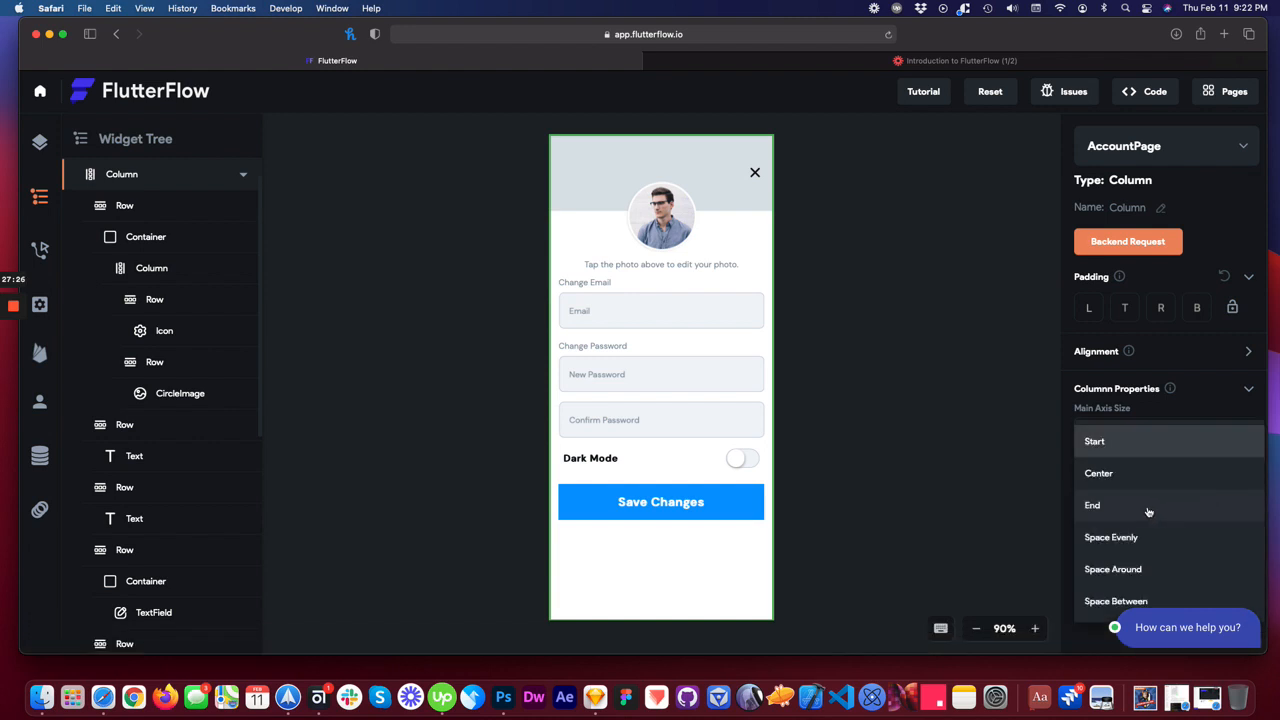
pyautogui.click(1132, 540)
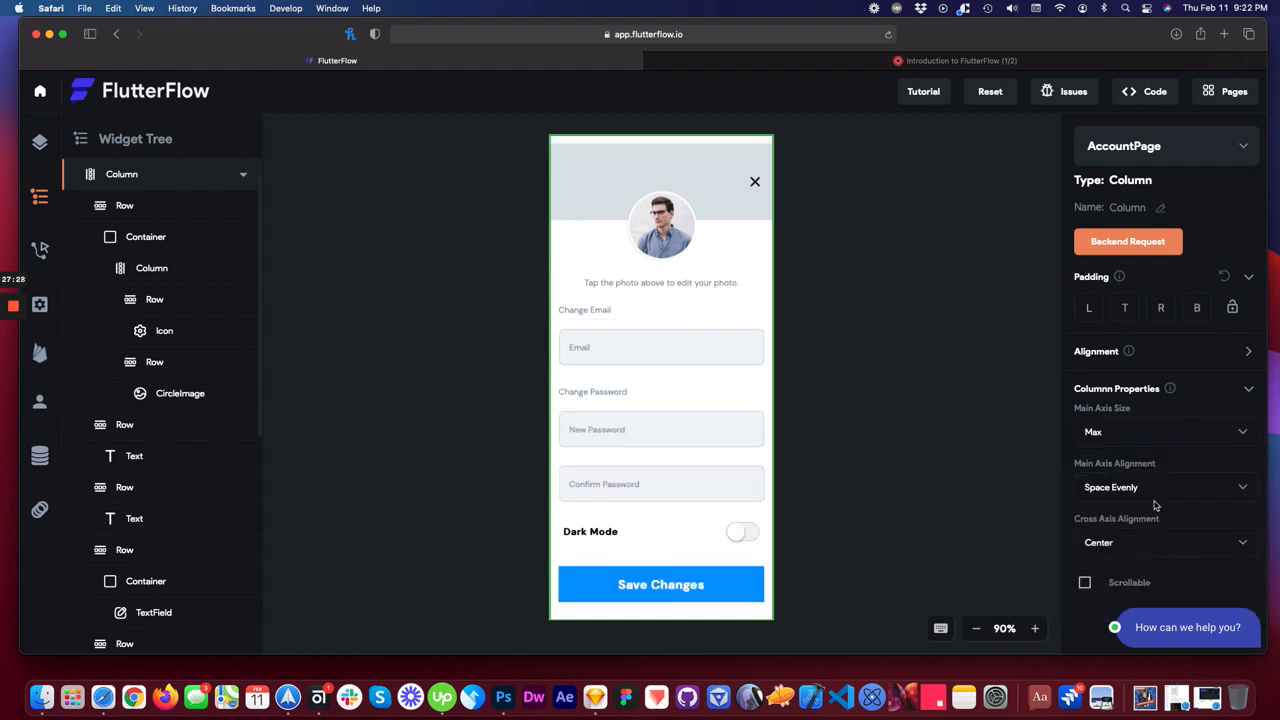
pyautogui.click(1157, 490)
pyautogui.click(1140, 517)
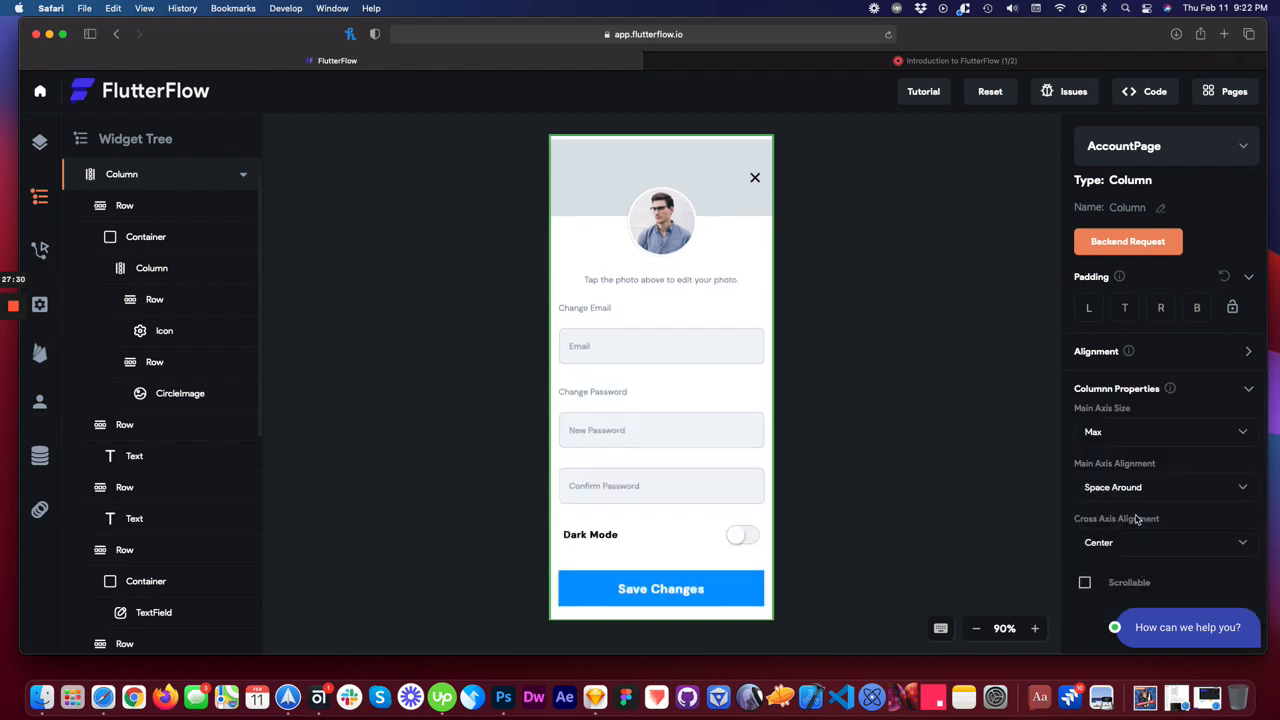
pyautogui.click(1149, 491)
pyautogui.click(1138, 522)
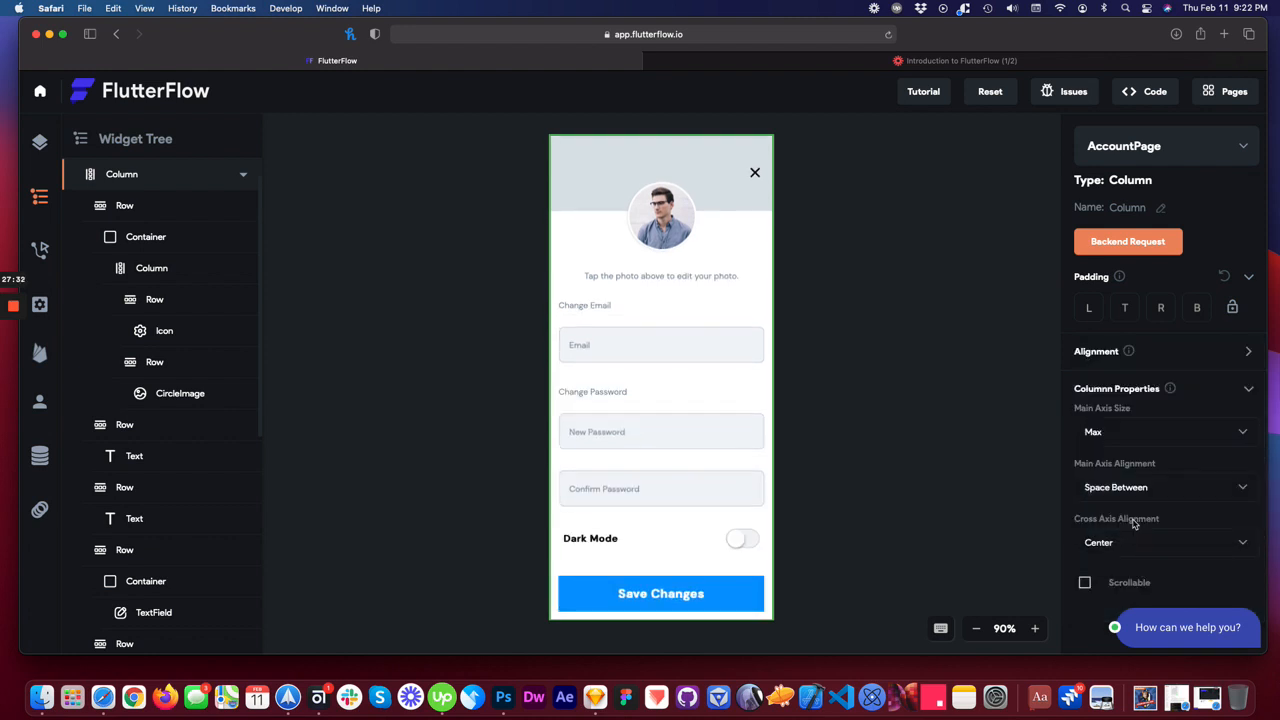
pyautogui.click(1137, 492)
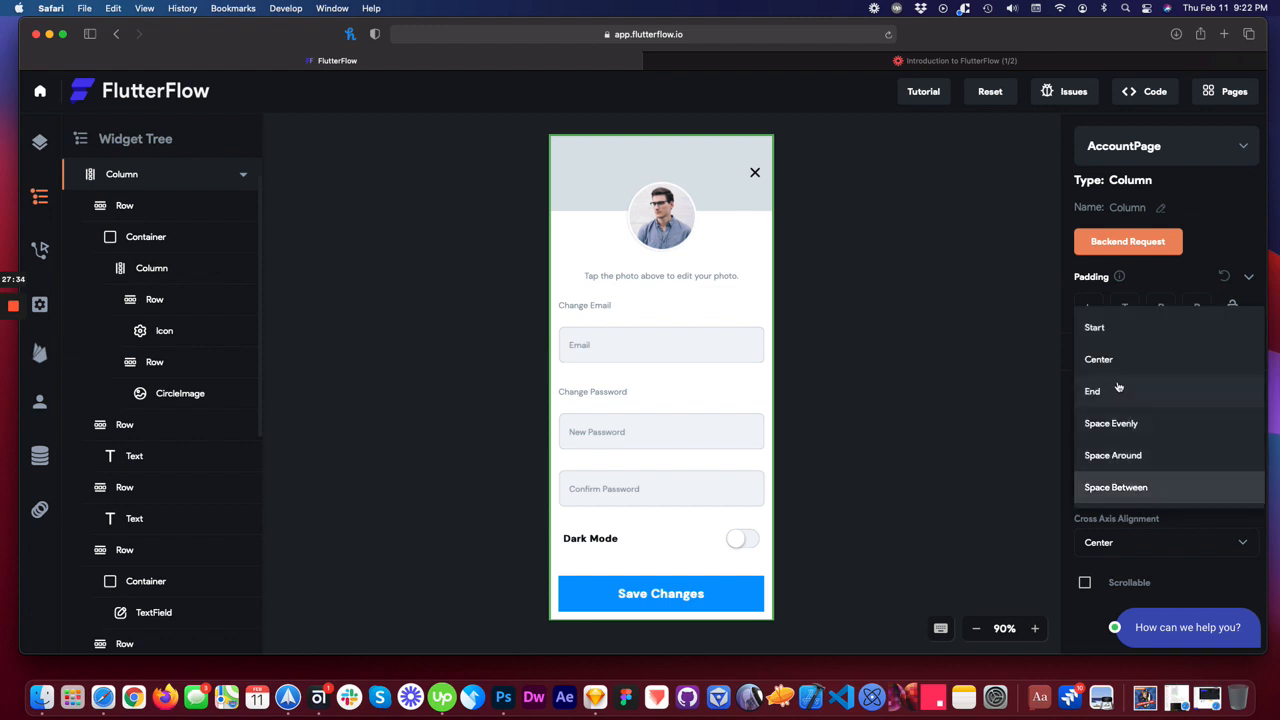
pyautogui.click(1118, 363)
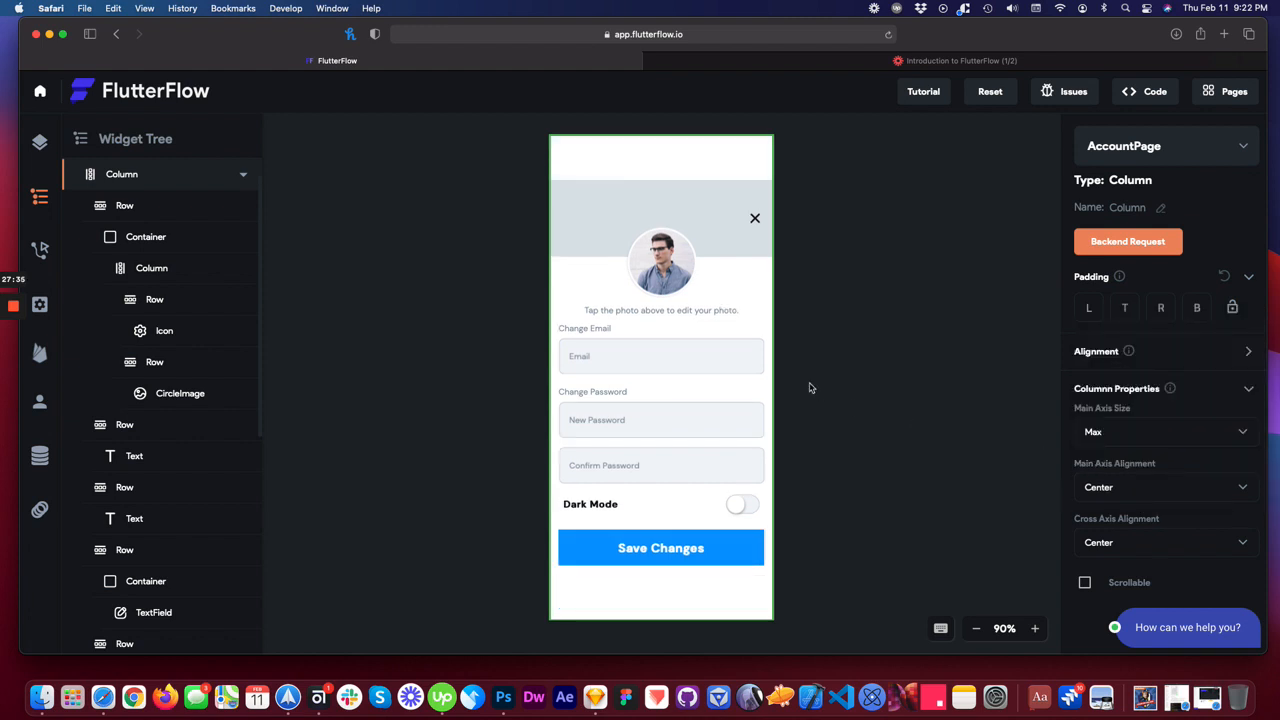
pyautogui.click(1127, 487)
pyautogui.click(1105, 450)
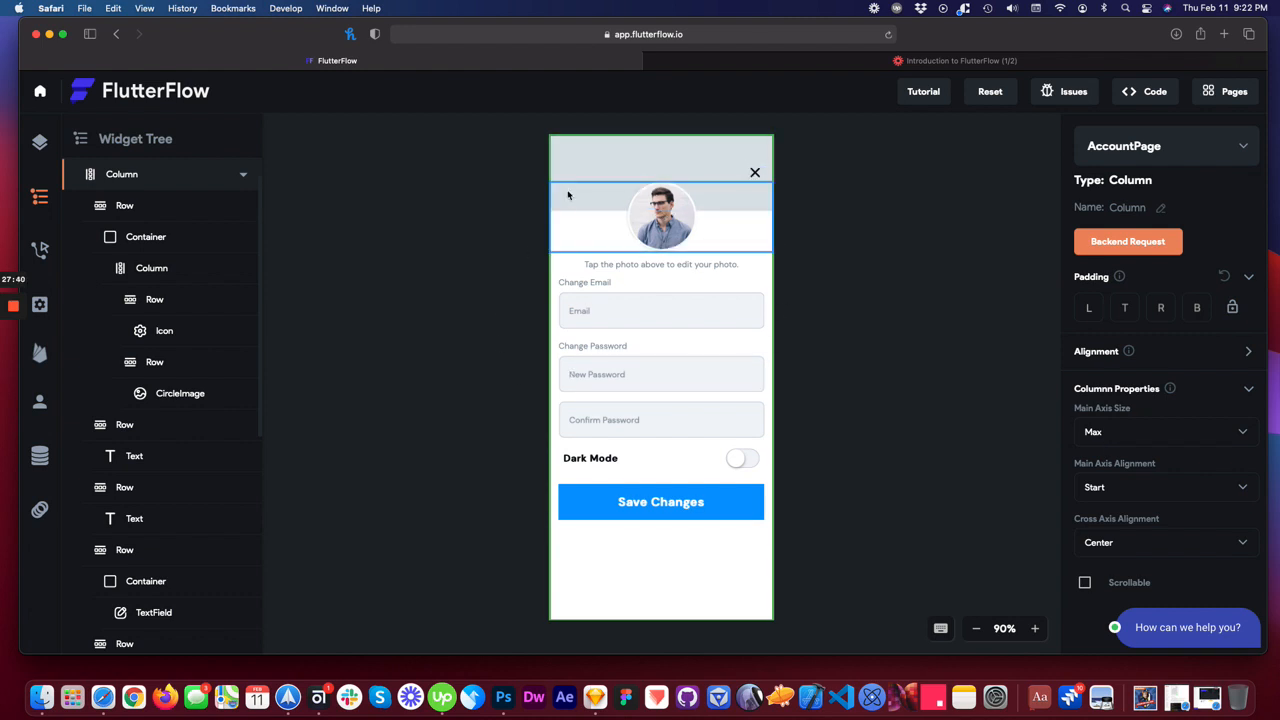
# - Give the Save Changes button a border radius of 8 and an elevation of 3
pyautogui.click(610, 502)
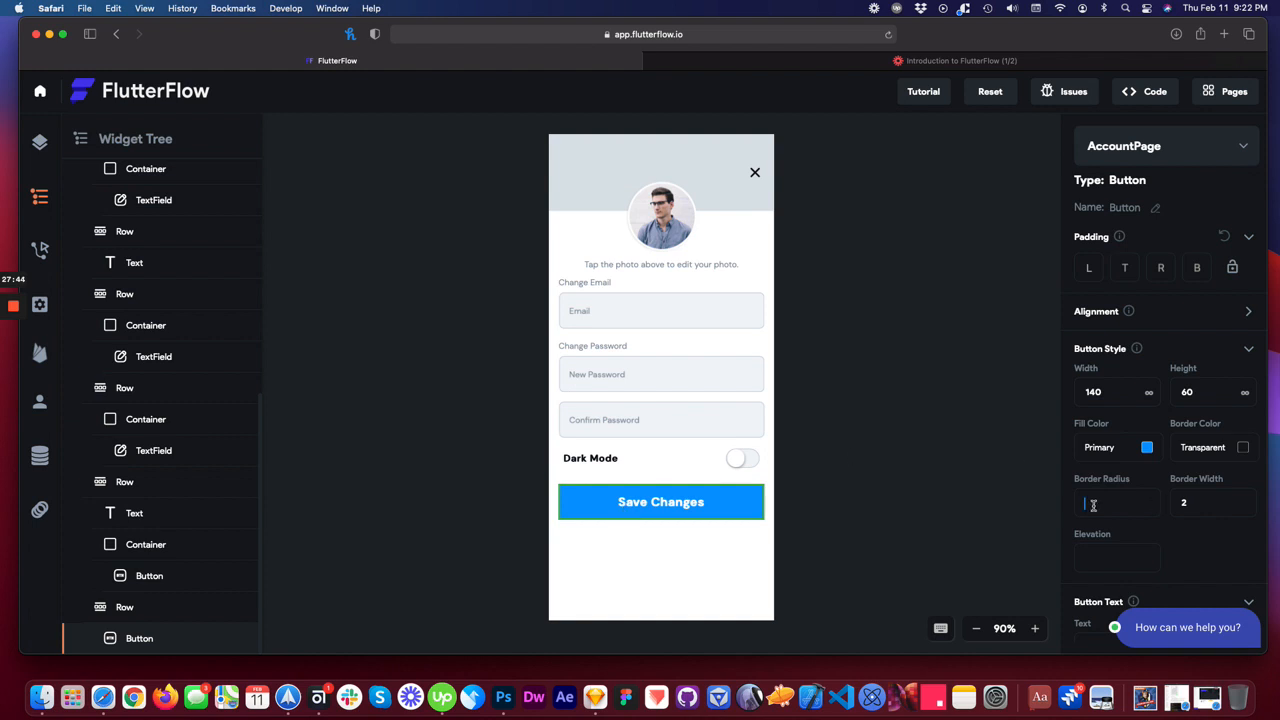
pyautogui.click(1124, 565)
pyautogui.write('3')
pyautogui.click(893, 505)
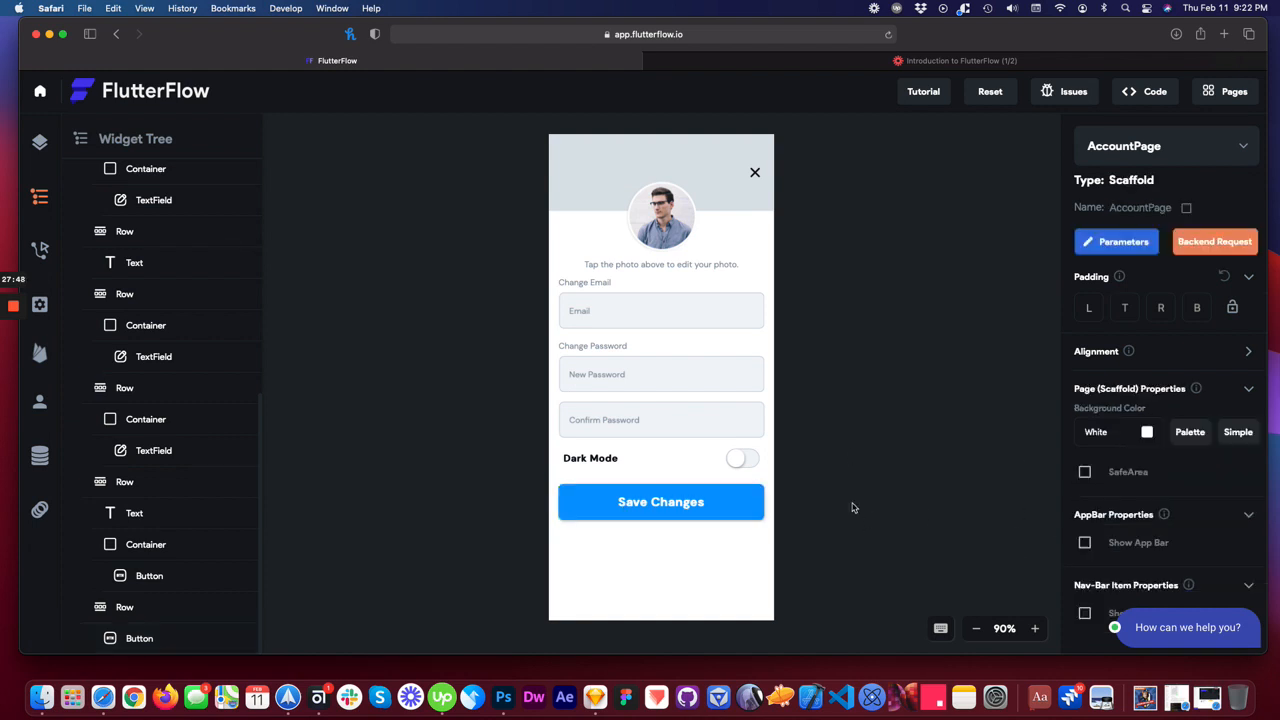
# - Set the top padding of the Save Changes button's Row to 140
pyautogui.click(756, 500)
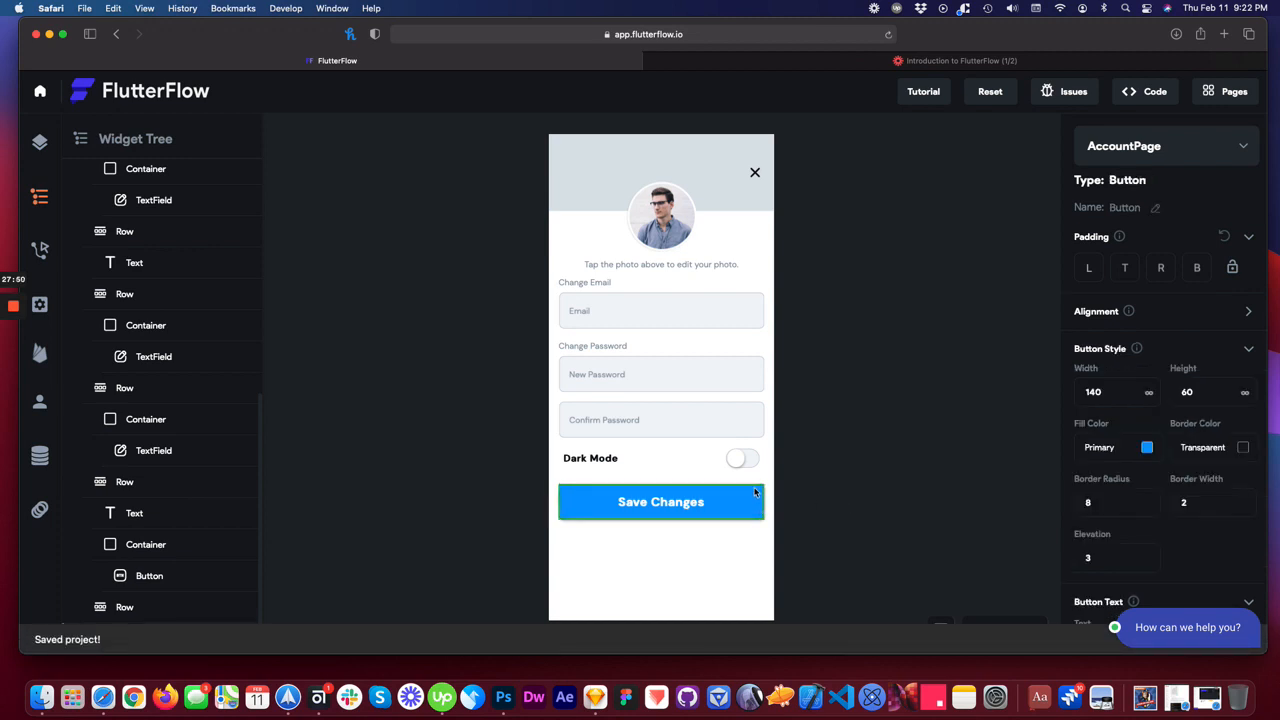
pyautogui.click(125, 607)
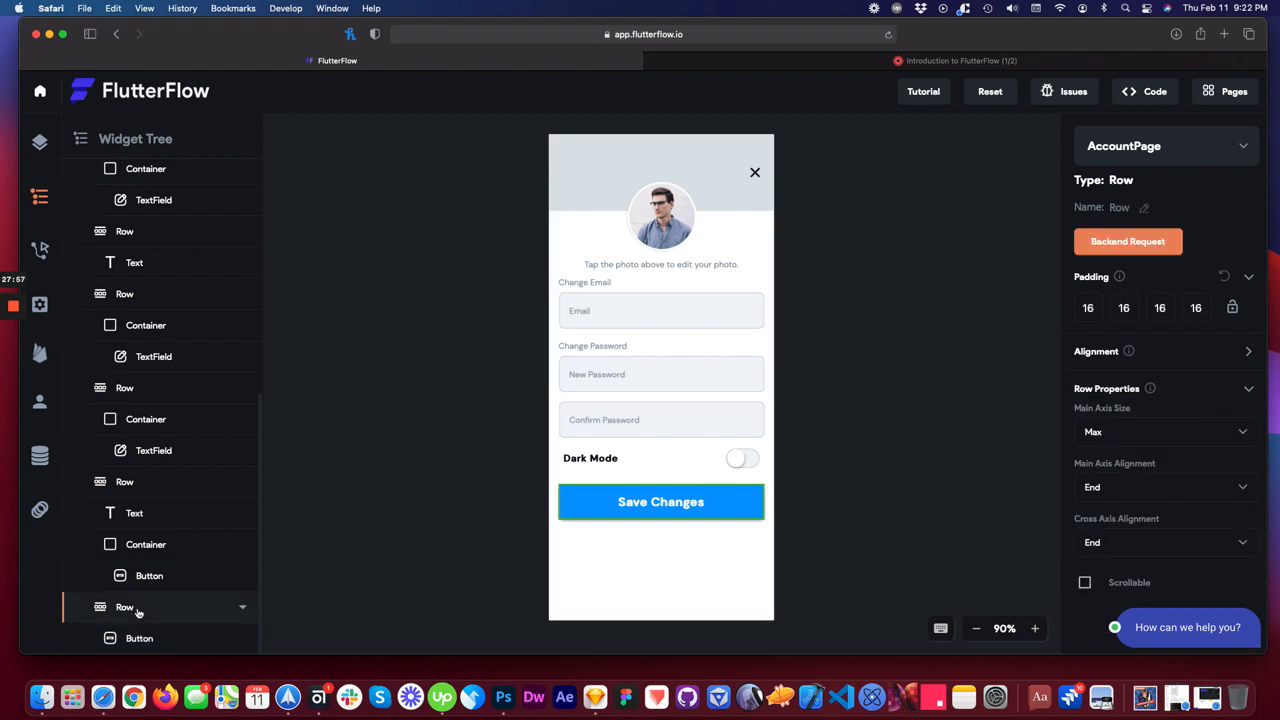
pyautogui.doubleClick(1124, 307)
pyautogui.write('100')
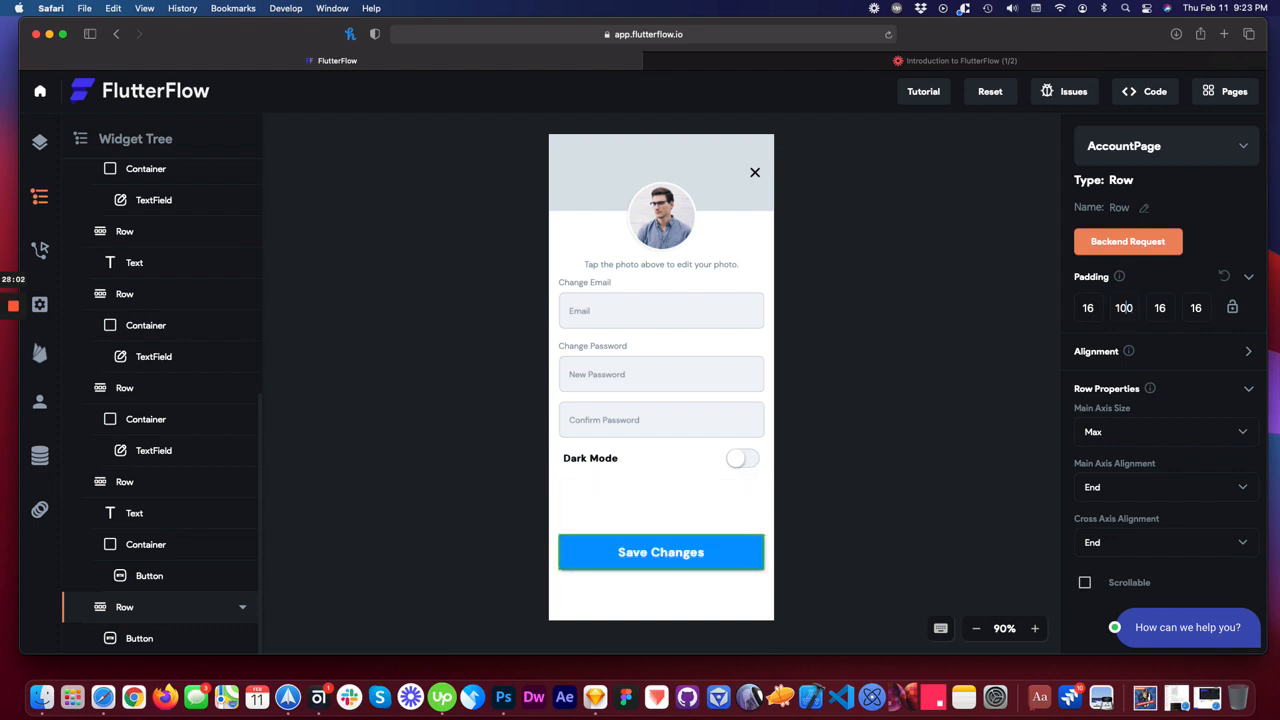
pyautogui.write('40')
pyautogui.press('BackSpace')
pyautogui.press('BackSpace')
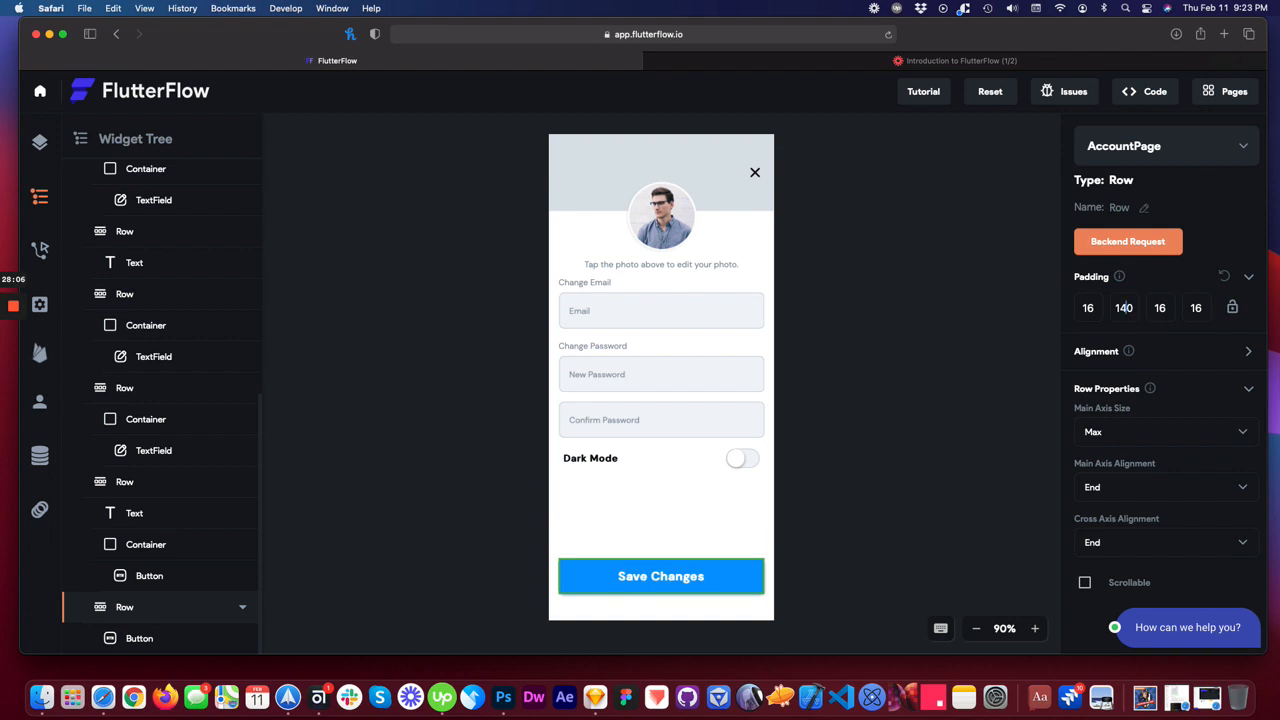
pyautogui.click(787, 464)
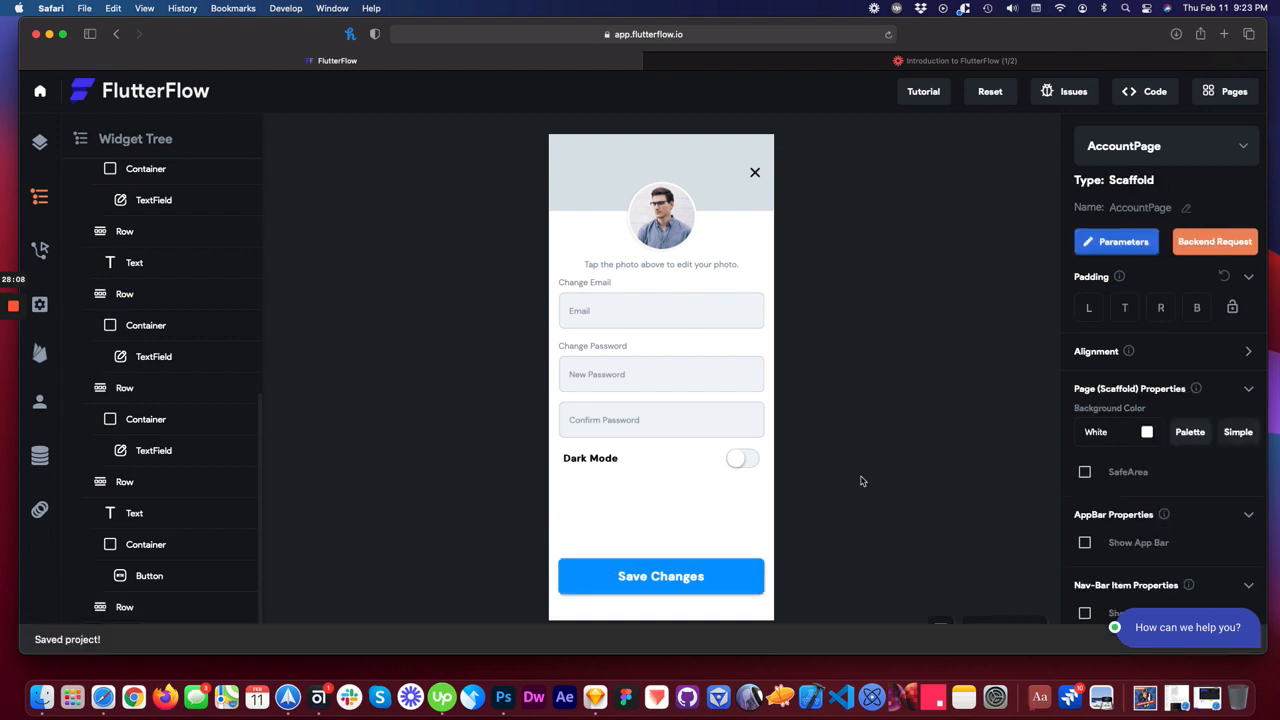